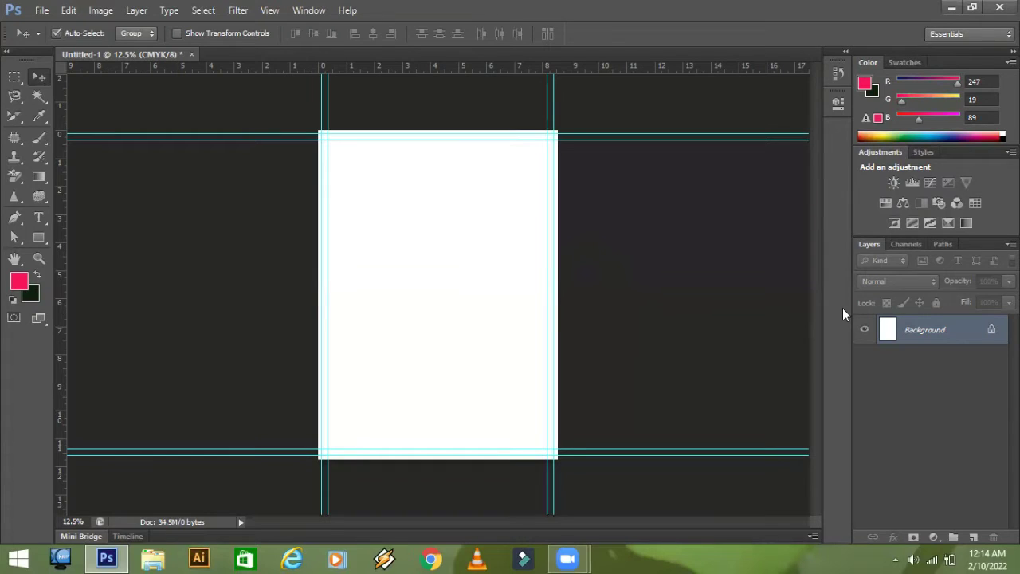
{"action": "key", "text": "ctrl+plus"}
{"action": "key", "text": "ctrl+plus"}
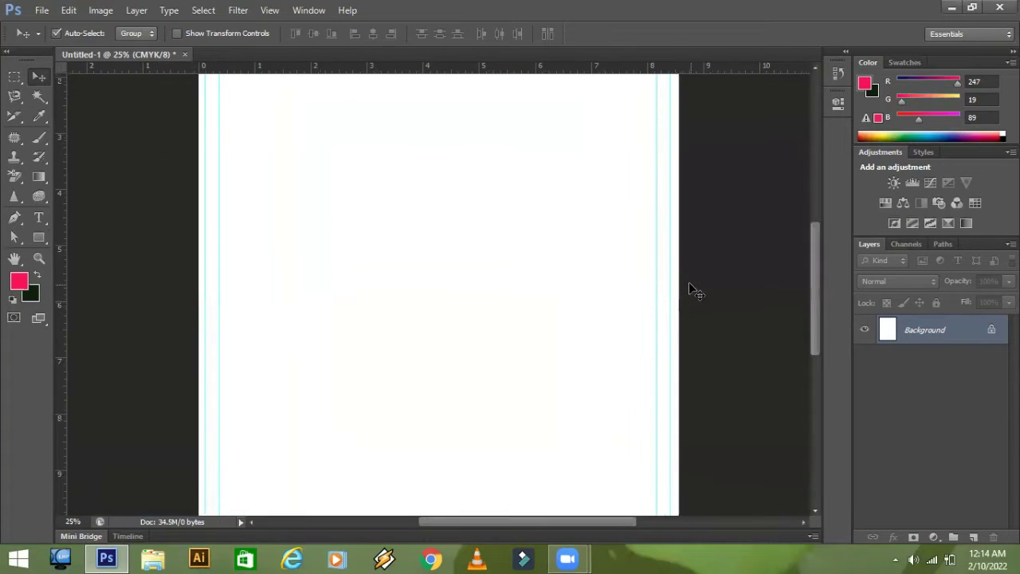
{"action": "key", "text": "space"}
{"action": "left_click_drag", "start_coordinate": [342, 244], "coordinate": [370, 352]}
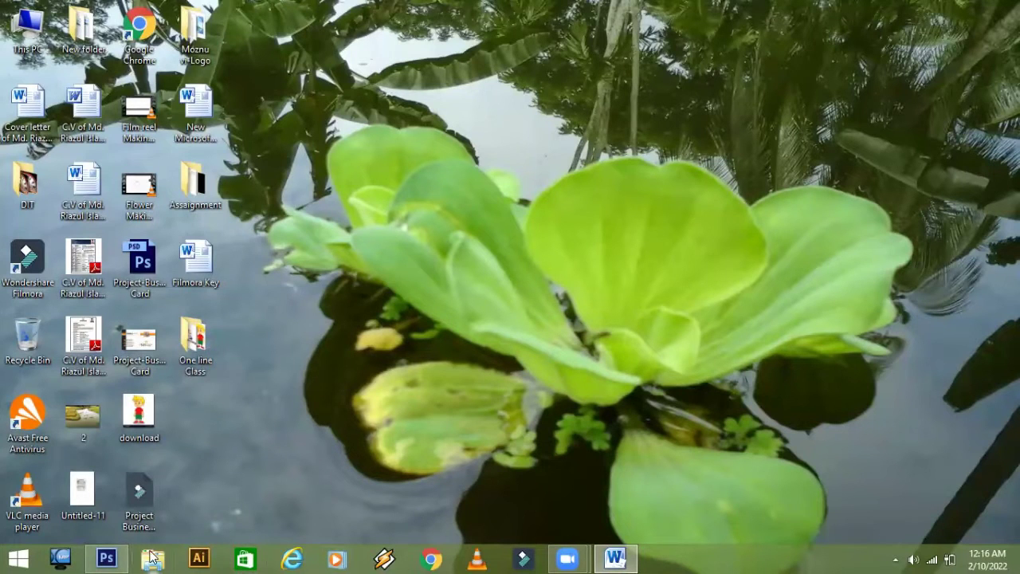
- Switch back to Photoshop and create a 7.8 × 11 inch document at 300 pixels/inch in CMYK Color with a white background
{"action": "left_click", "coordinate": [106, 558]}
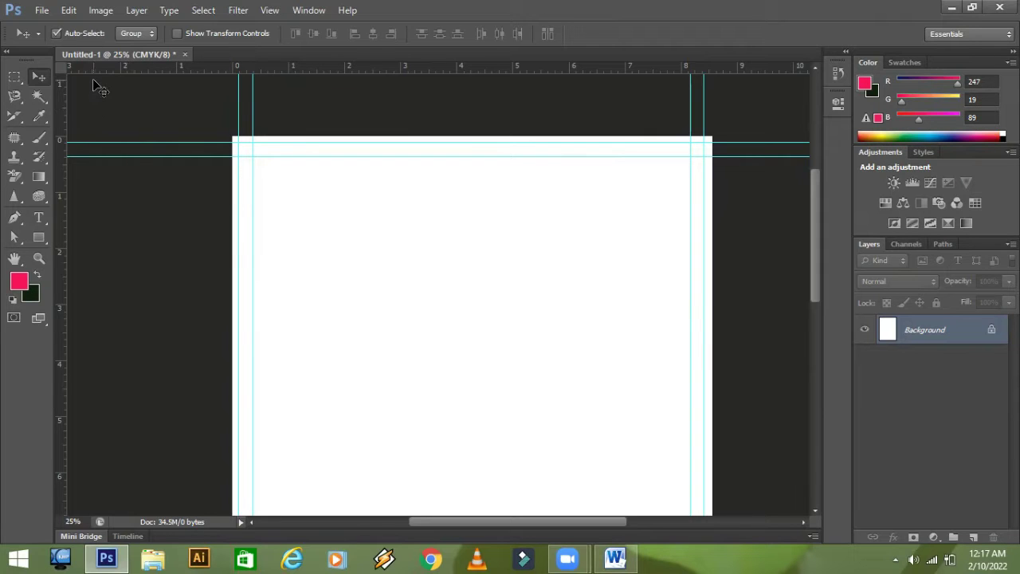
{"action": "left_click", "coordinate": [46, 11]}
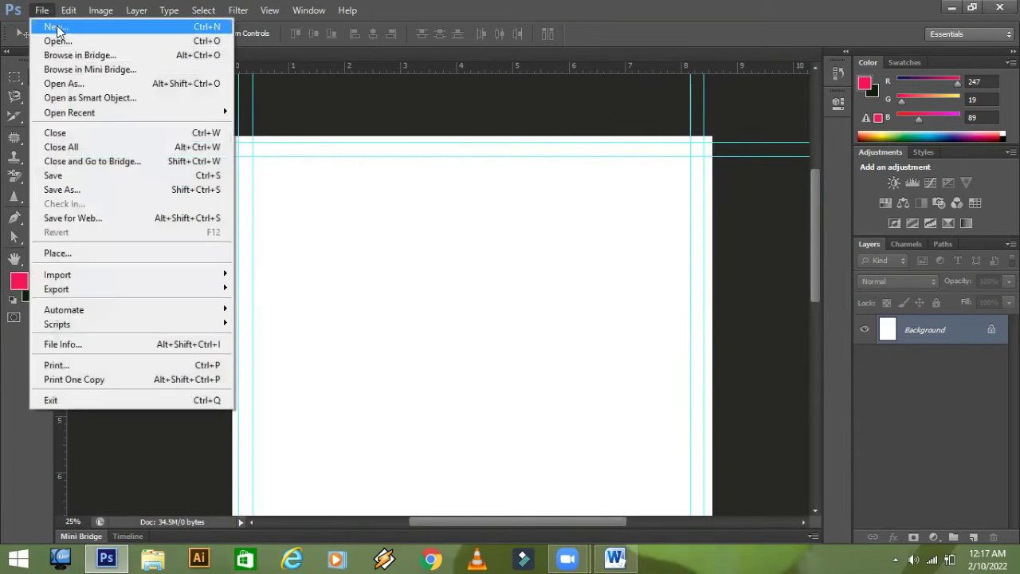
{"action": "left_click", "coordinate": [58, 29]}
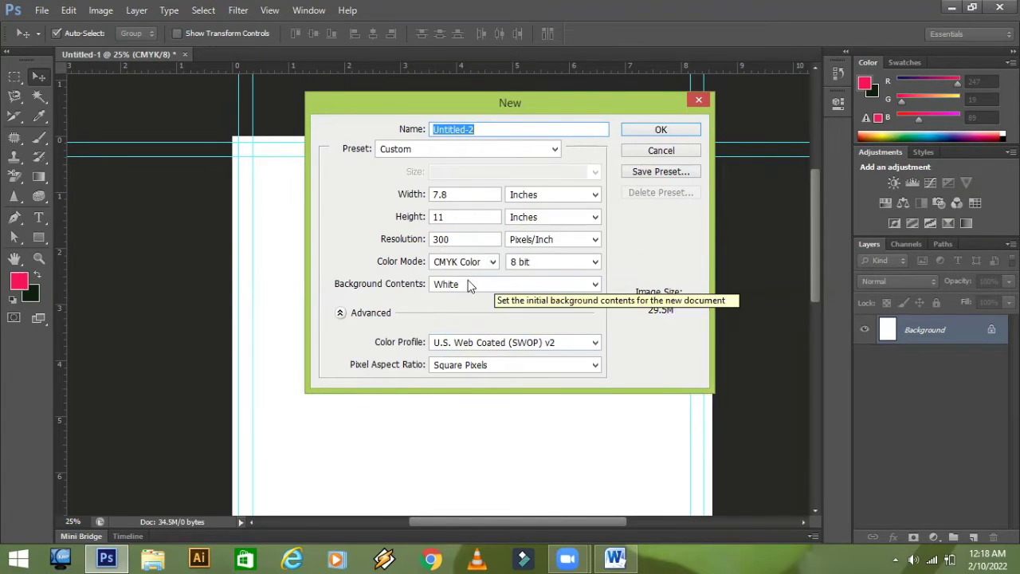
{"action": "left_click", "coordinate": [637, 130]}
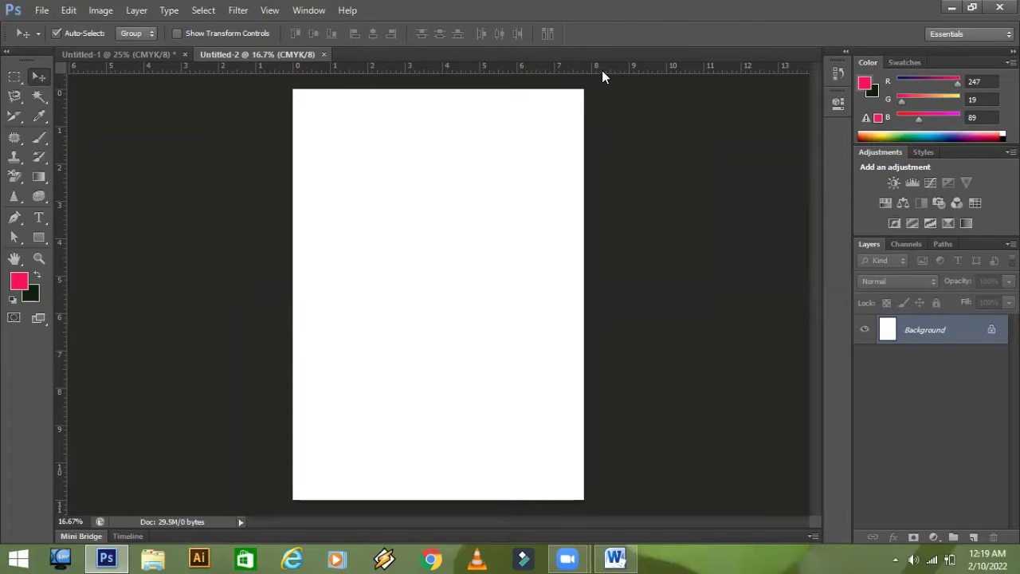
- Place guides along all four edges of the blank page
{"action": "left_click_drag", "start_coordinate": [606, 70], "coordinate": [635, 500]}
{"action": "left_click_drag", "start_coordinate": [63, 257], "coordinate": [583, 264]}
{"action": "left_click_drag", "start_coordinate": [62, 281], "coordinate": [292, 276]}
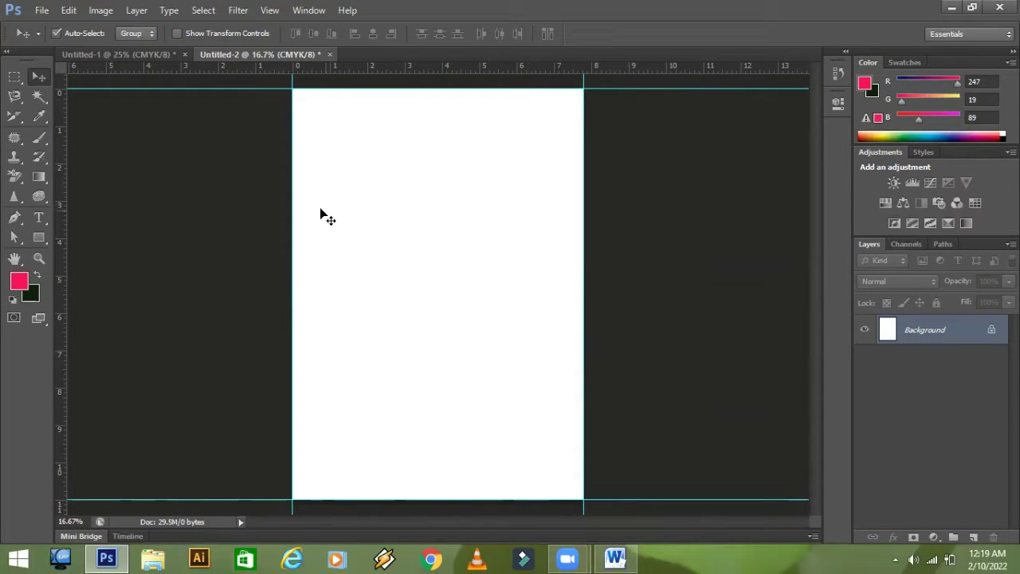
- Enlarge the canvas relative to its current size by 0.50 inches in width and 0.50 inches in height
{"action": "left_click", "coordinate": [99, 11]}
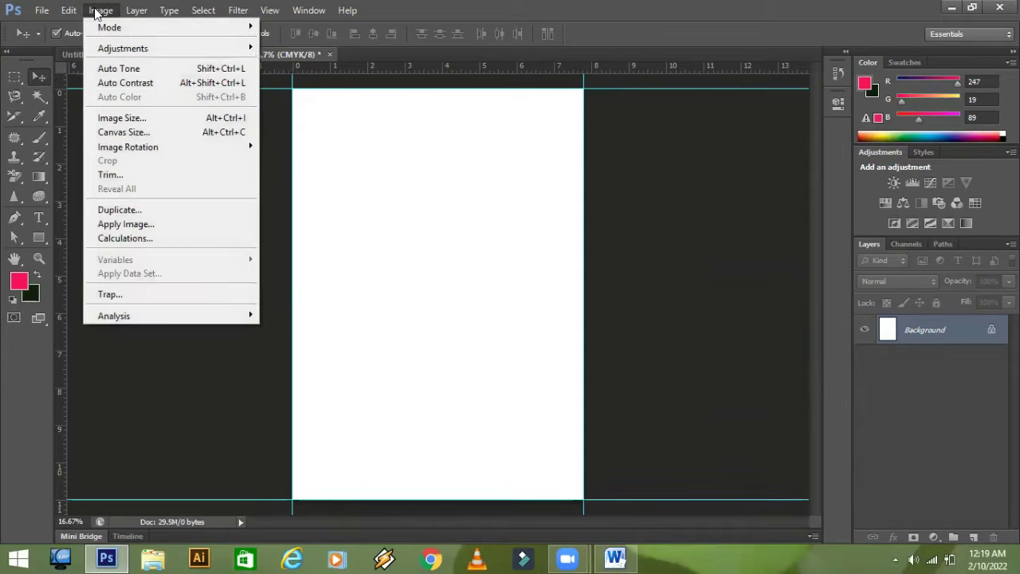
{"action": "left_click", "coordinate": [124, 134]}
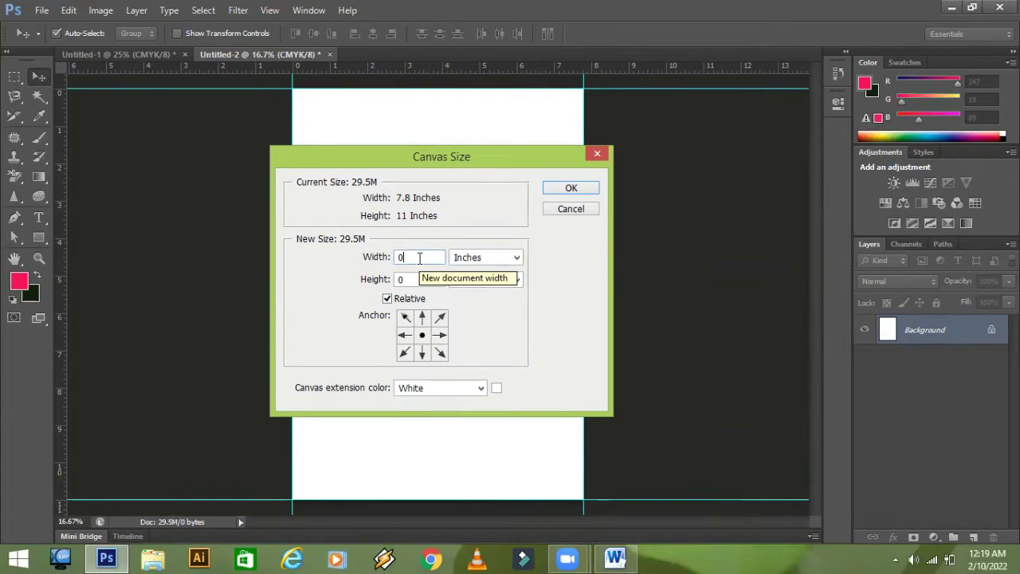
{"action": "type", "text": ".25"}
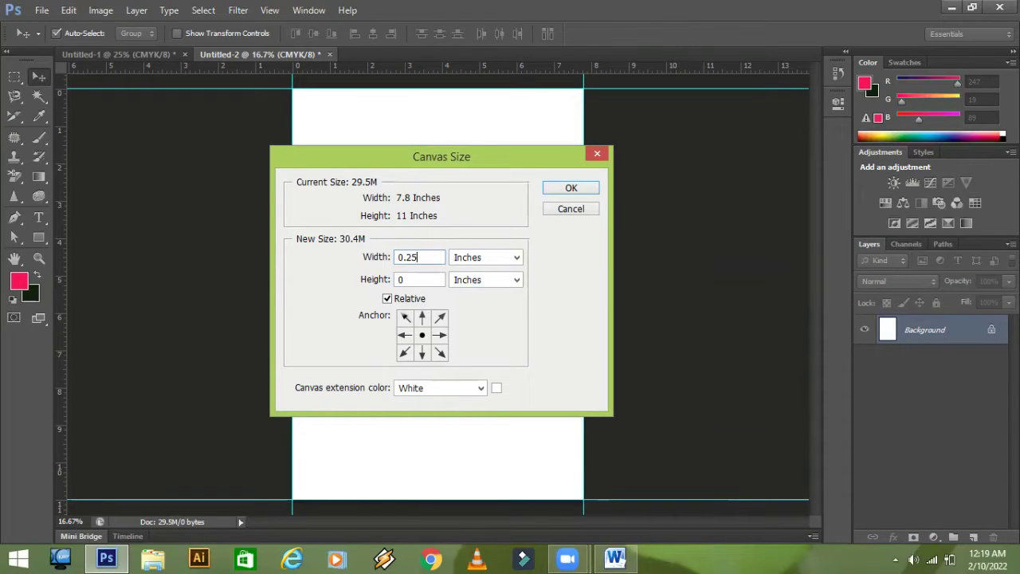
{"action": "key", "text": "BackSpace"}
{"action": "key", "text": "BackSpace"}
{"action": "key", "text": "BackSpace"}
{"action": "type", "text": ".50"}
{"action": "left_click", "coordinate": [419, 278]}
{"action": "type", "text": ".50"}
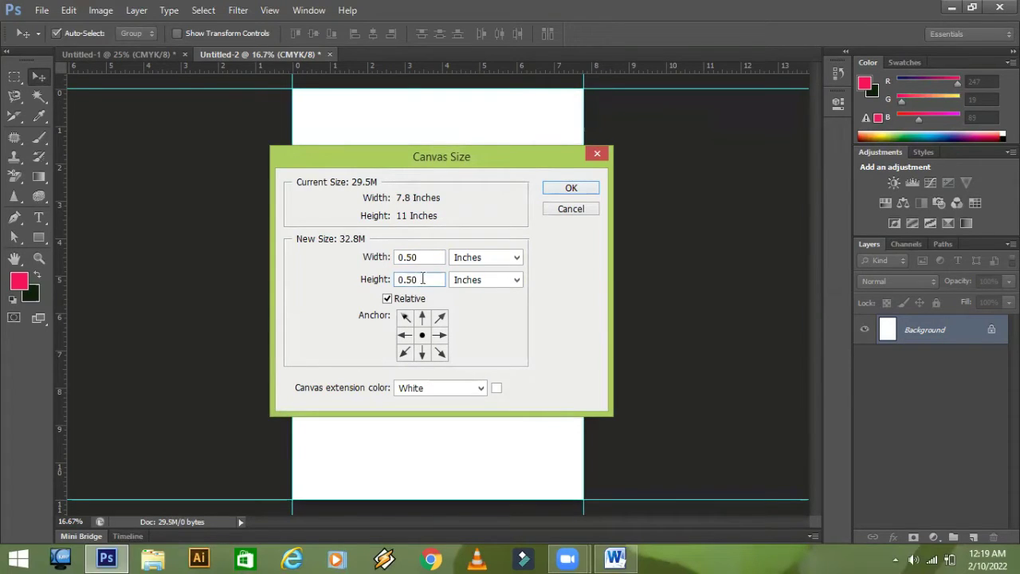
{"action": "left_click", "coordinate": [570, 191]}
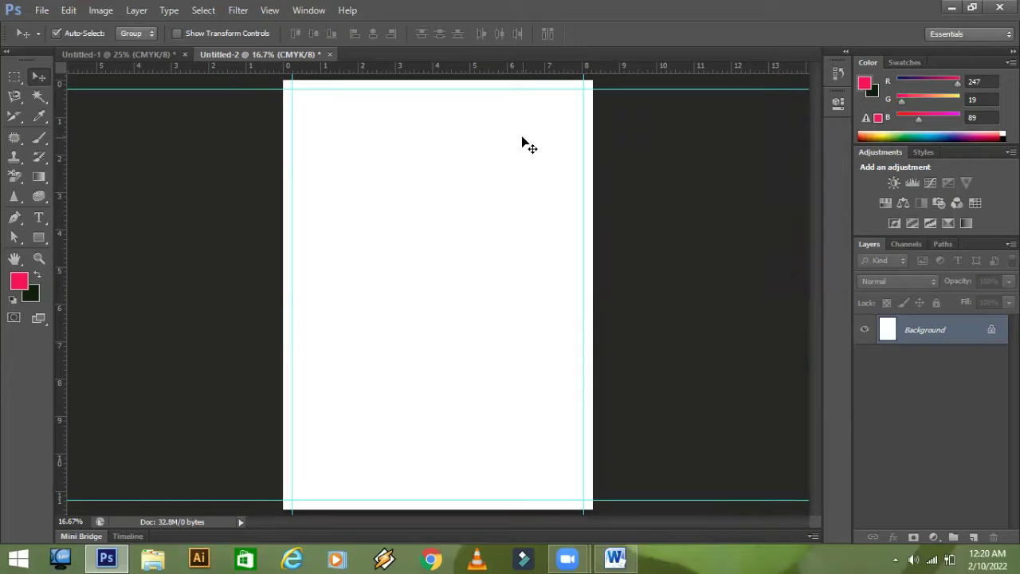
- Place a second set of guides along all four edges of the enlarged canvas
{"action": "key", "text": "ctrl+minus"}
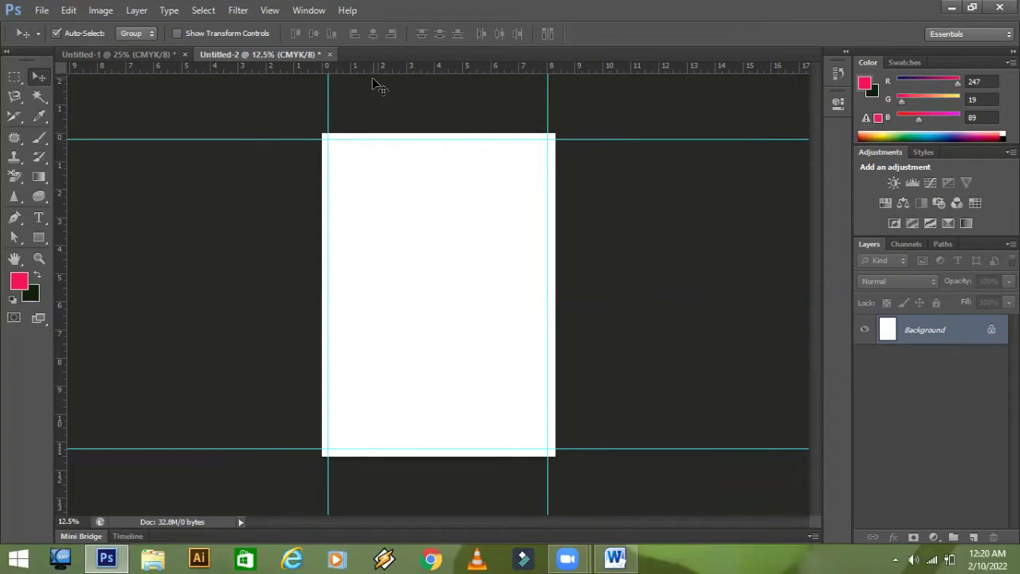
{"action": "left_click_drag", "start_coordinate": [371, 70], "coordinate": [372, 133]}
{"action": "left_click_drag", "start_coordinate": [396, 67], "coordinate": [410, 462]}
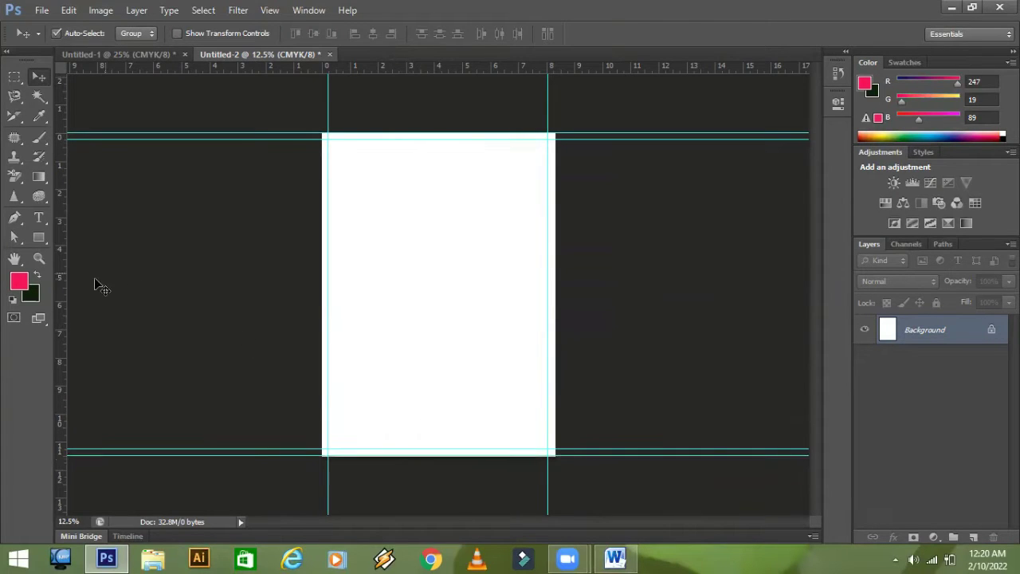
{"action": "left_click_drag", "start_coordinate": [65, 291], "coordinate": [556, 275]}
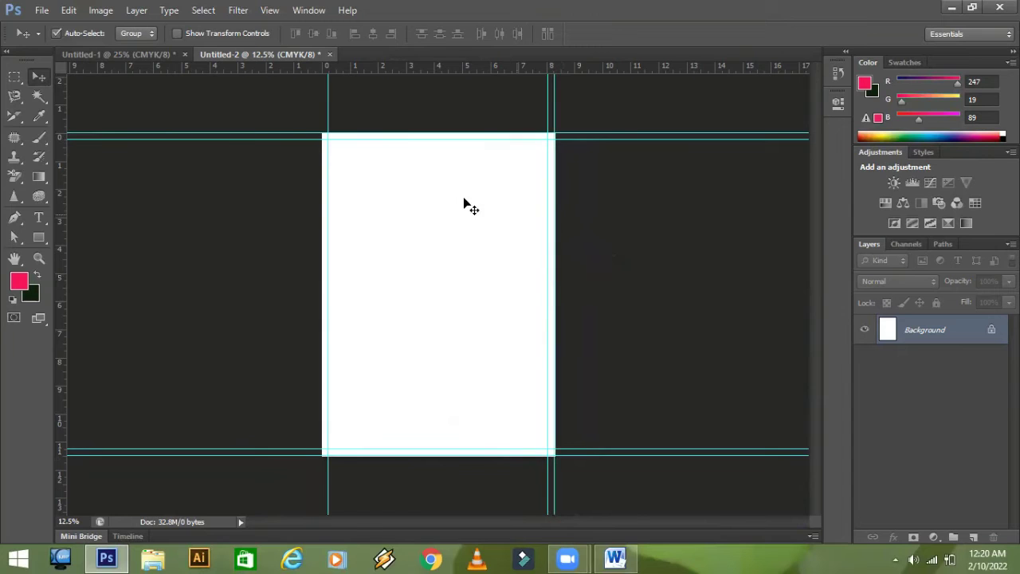
{"action": "left_click_drag", "start_coordinate": [61, 263], "coordinate": [323, 265]}
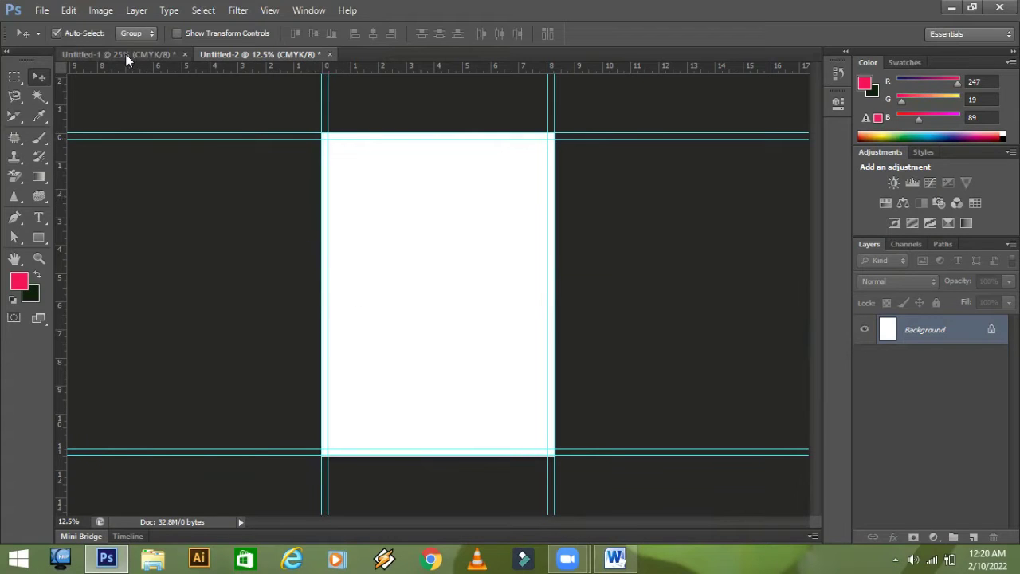
- Extend the canvas relative to its current size by another 0.25 inches in both width and height
{"action": "left_click", "coordinate": [94, 14]}
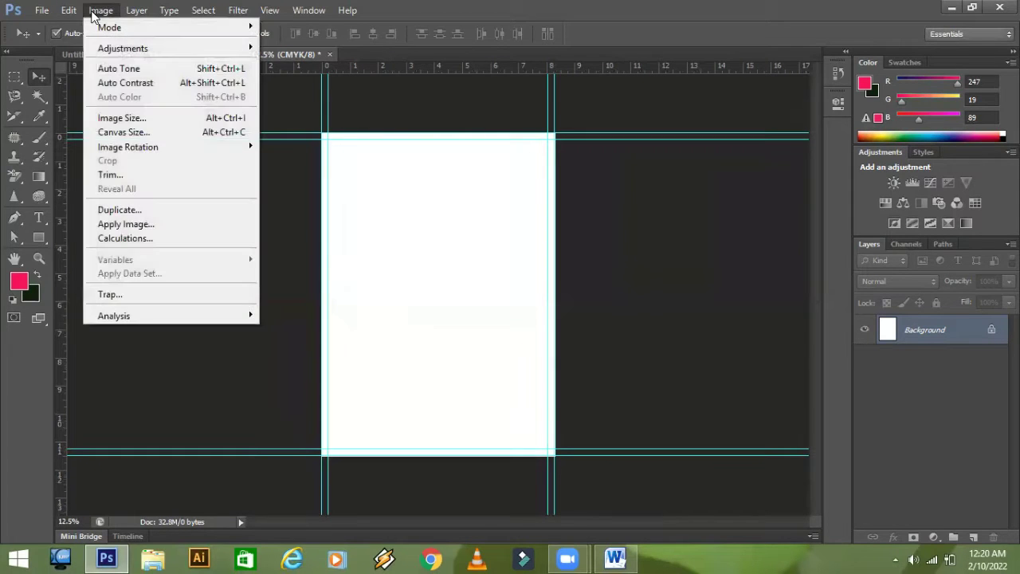
{"action": "left_click", "coordinate": [119, 133]}
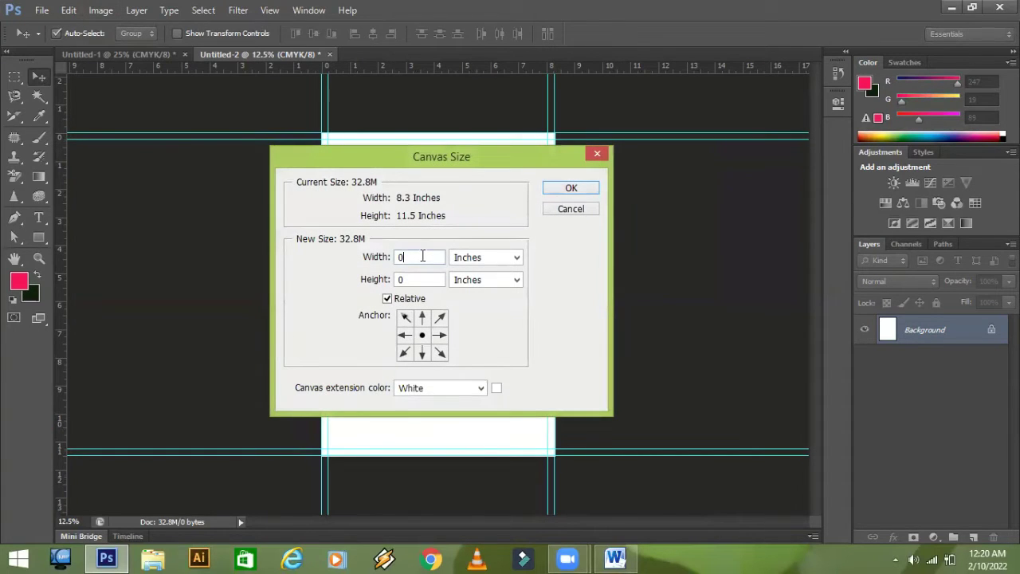
{"action": "type", "text": ".25"}
{"action": "left_click", "coordinate": [414, 279]}
{"action": "type", "text": ".25"}
{"action": "left_click", "coordinate": [561, 188]}
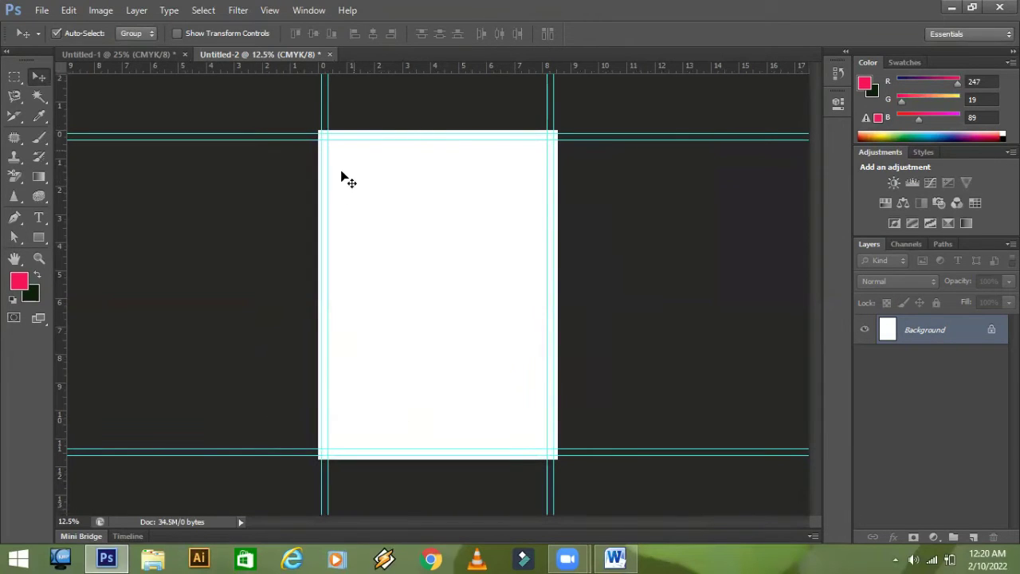
- Close the Untitled-1 document without saving its changes
{"action": "left_click", "coordinate": [182, 54]}
{"action": "left_click", "coordinate": [514, 221]}
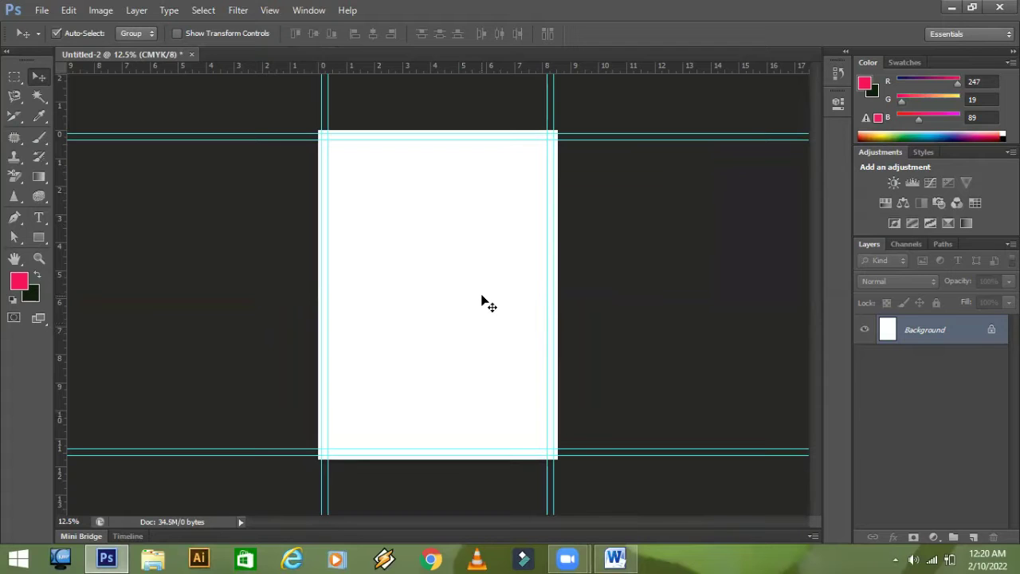
- Examine the margin and bleed guides around the page's upper-left corner up close
{"action": "key", "text": "ctrl+plus"}
{"action": "key", "text": "ctrl+plus"}
{"action": "key", "text": "ctrl+plus"}
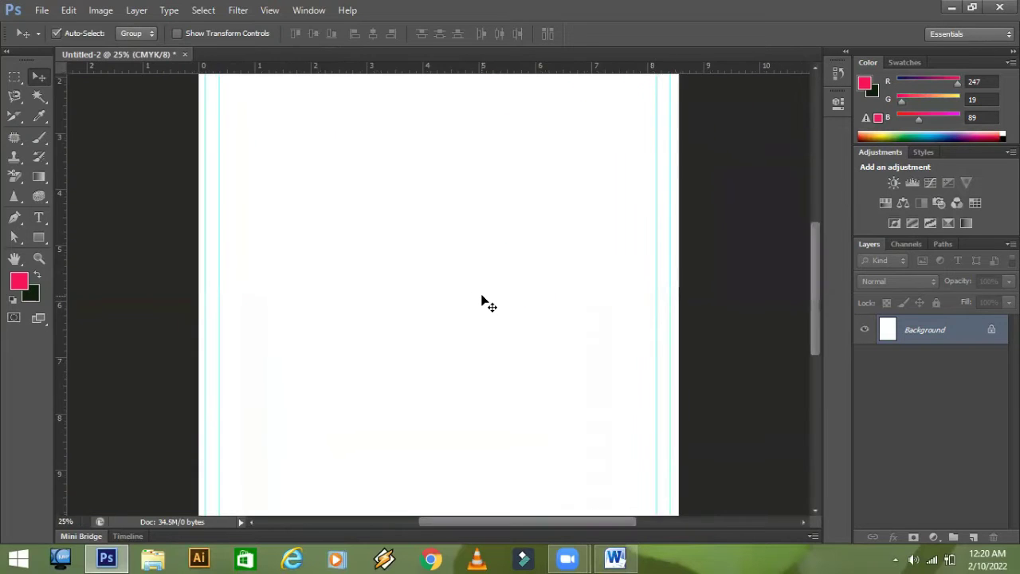
{"action": "left_click_drag", "start_coordinate": [394, 253], "coordinate": [485, 404]}
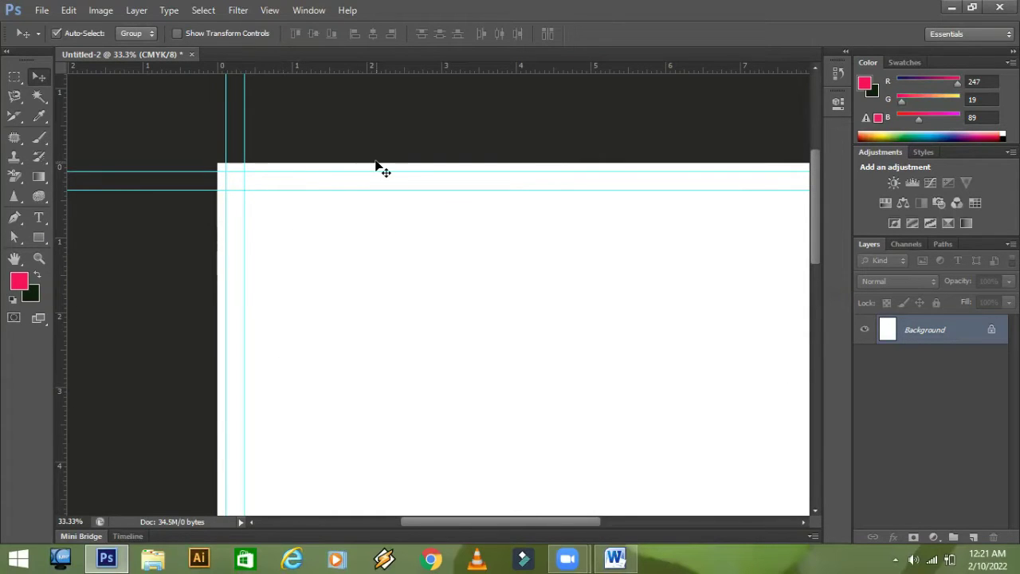
{"action": "key", "text": "ctrl+minus"}
{"action": "key", "text": "ctrl+minus"}
{"action": "key", "text": "ctrl+minus"}
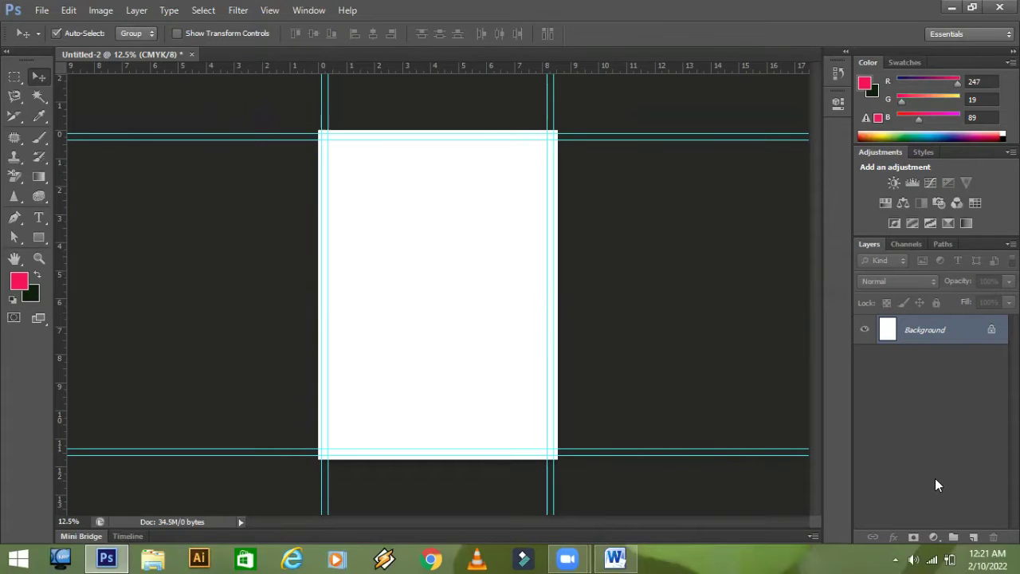
- Add a Solid Color fill layer in near-white #fbf6f7 above the Background layer
{"action": "left_click", "coordinate": [932, 539]}
{"action": "left_click", "coordinate": [919, 223]}
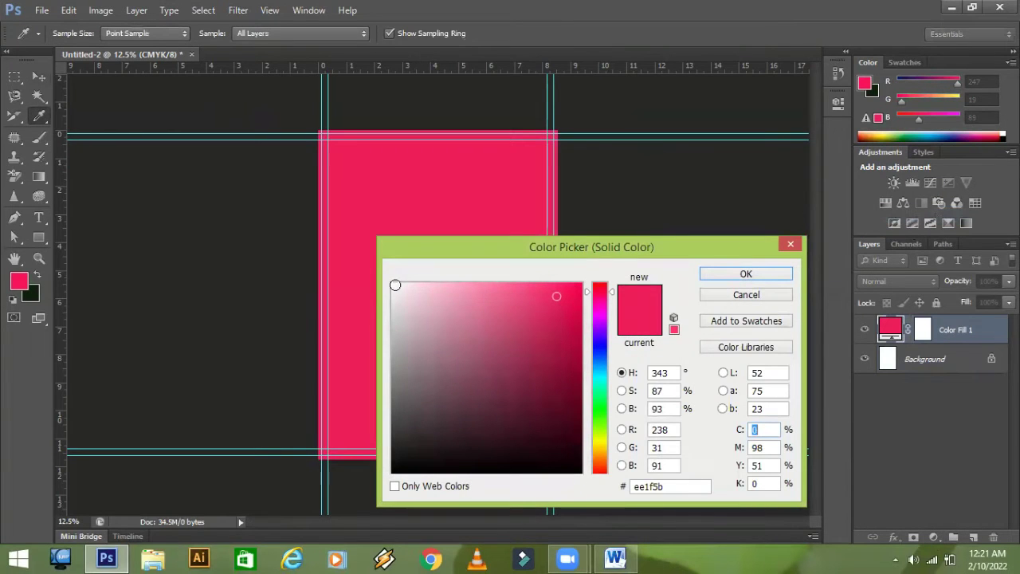
{"action": "left_click", "coordinate": [395, 284]}
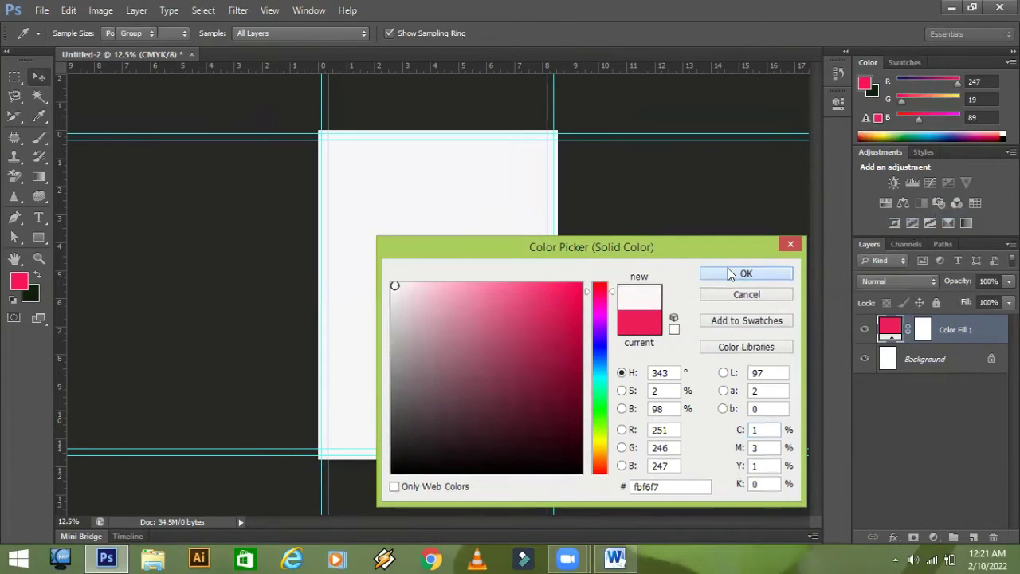
{"action": "left_click", "coordinate": [729, 273]}
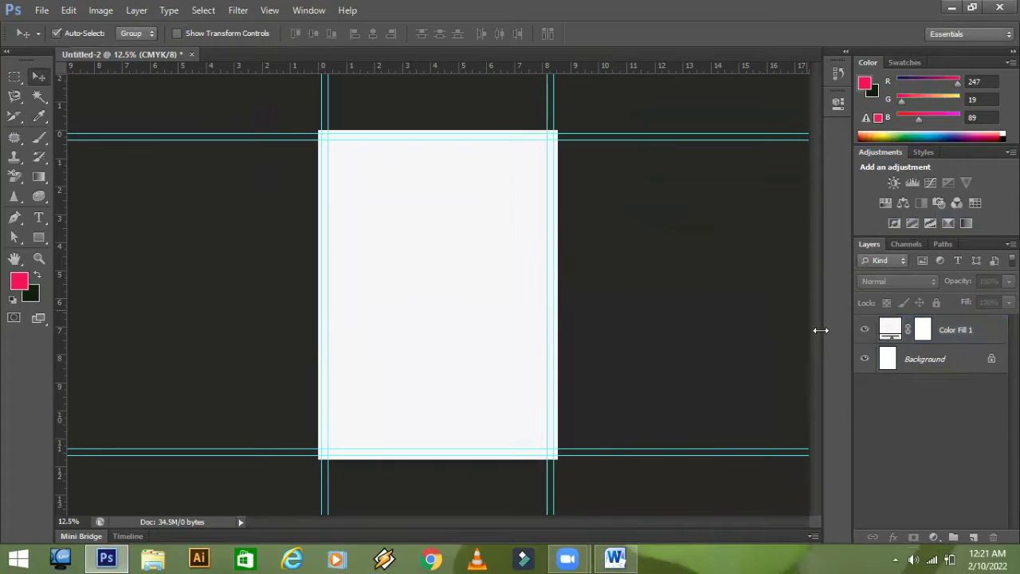
- Unlock the original white Background layer by converting it to a regular layer, and delete it
{"action": "left_click", "coordinate": [991, 360]}
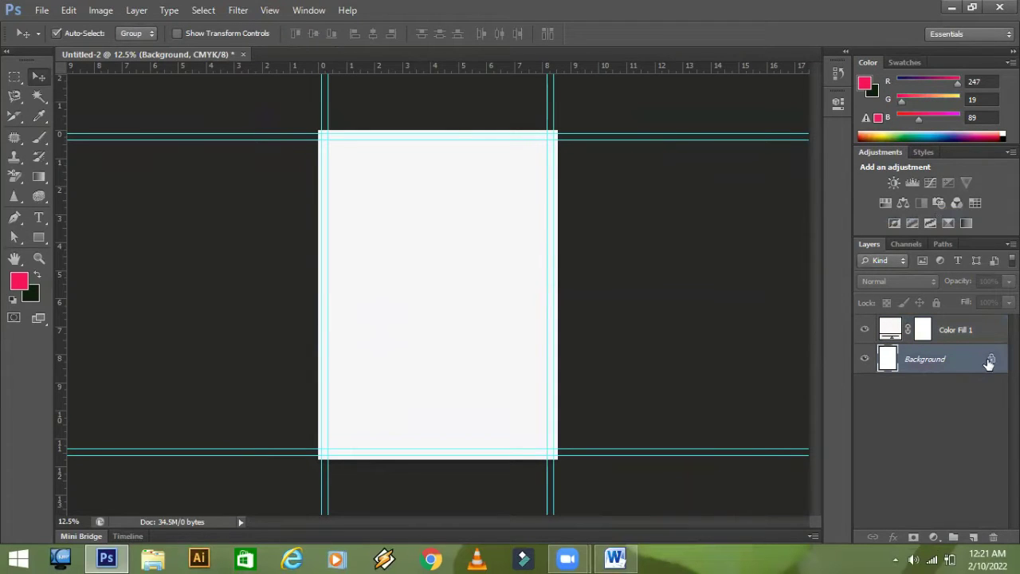
{"action": "double_click", "coordinate": [988, 363]}
{"action": "left_click", "coordinate": [626, 176]}
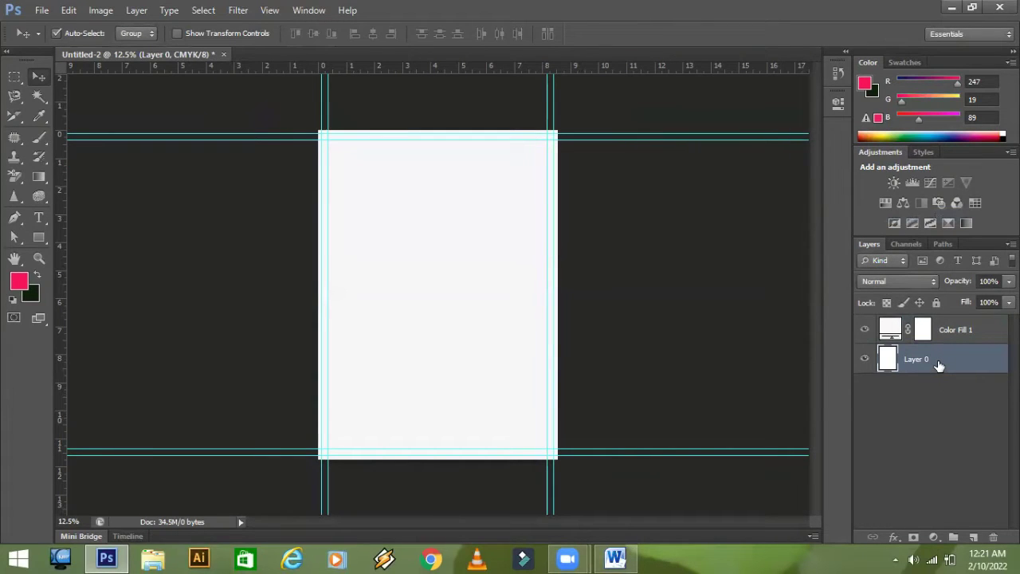
{"action": "key", "text": "Delete"}
- Rename the color fill layer as Background
{"action": "double_click", "coordinate": [954, 330]}
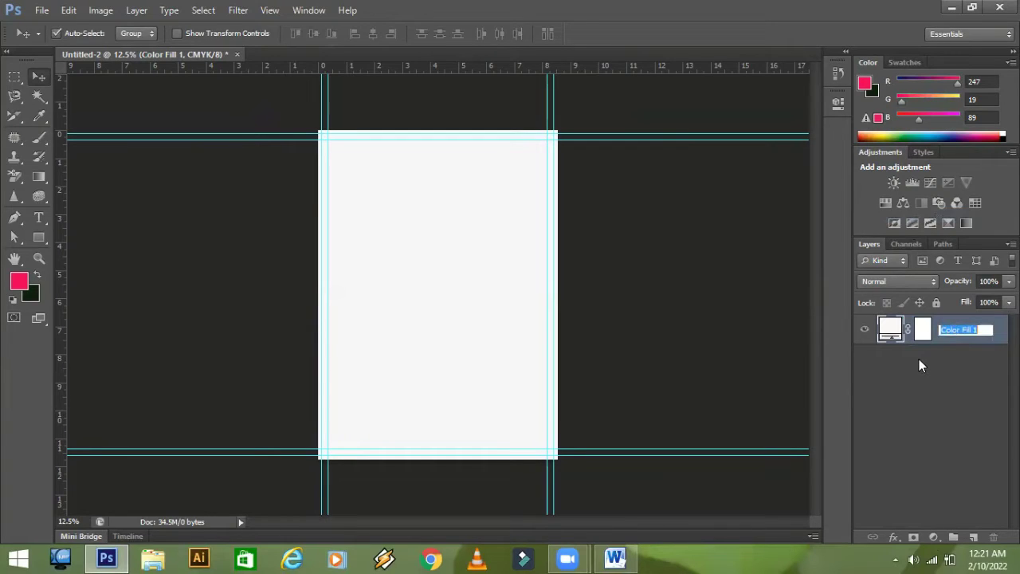
{"action": "type", "text": "B"}
{"action": "type", "text": "ca"}
{"action": "type", "text": "ckground"}
{"action": "key", "text": "Return"}
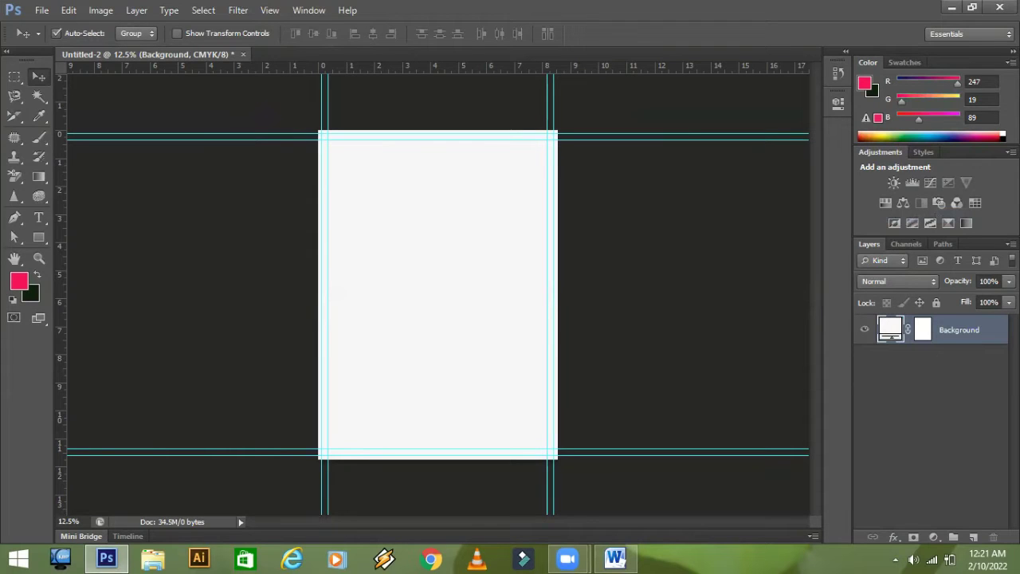
- Put the color fill layer in a new group named Background and collapse the group
{"action": "key", "text": "ctrl+g"}
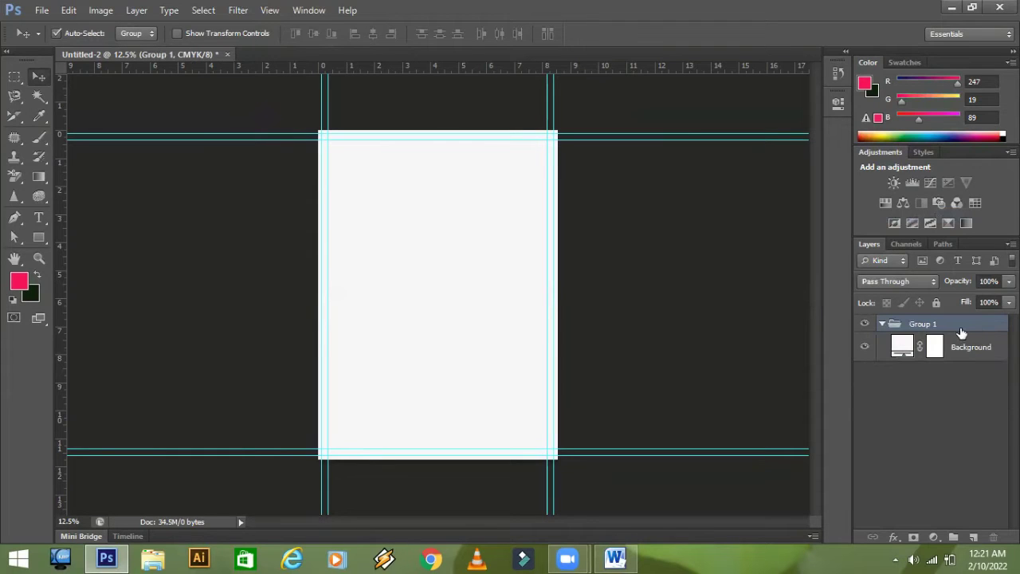
{"action": "double_click", "coordinate": [922, 324]}
{"action": "type", "text": "Background"}
{"action": "key", "text": "Return"}
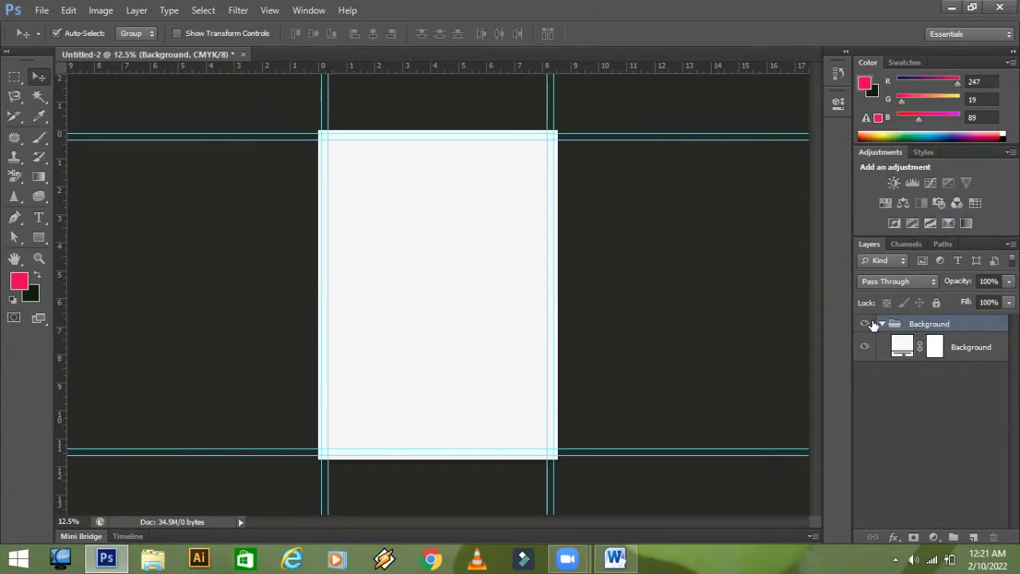
{"action": "left_click", "coordinate": [881, 323]}
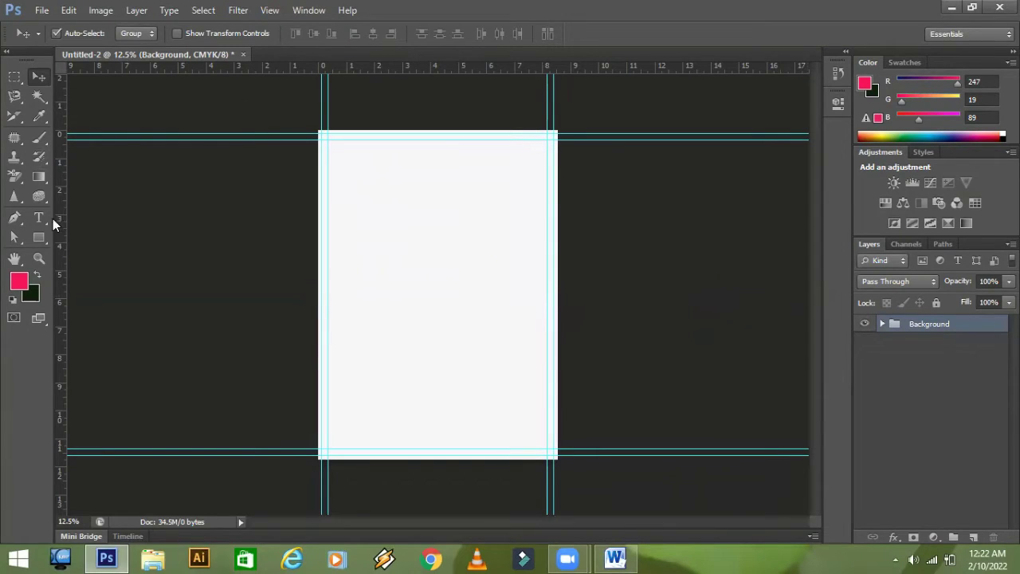
- Draw a filled rectangle shape from the page's upper-left corner over nearly the whole page, about 2531 × 3529 px
{"action": "left_click", "coordinate": [40, 236]}
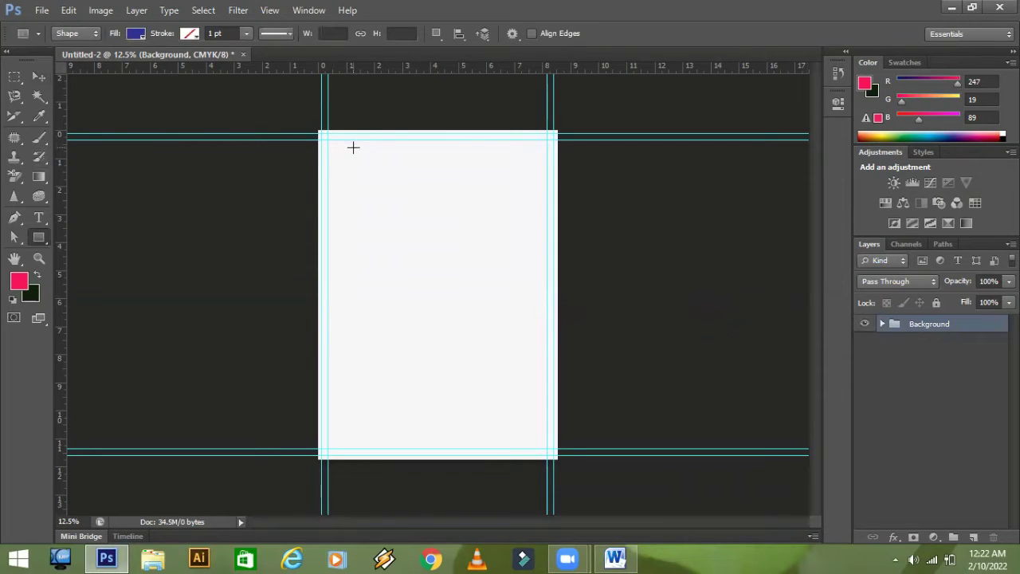
{"action": "key", "text": "ctrl+plus"}
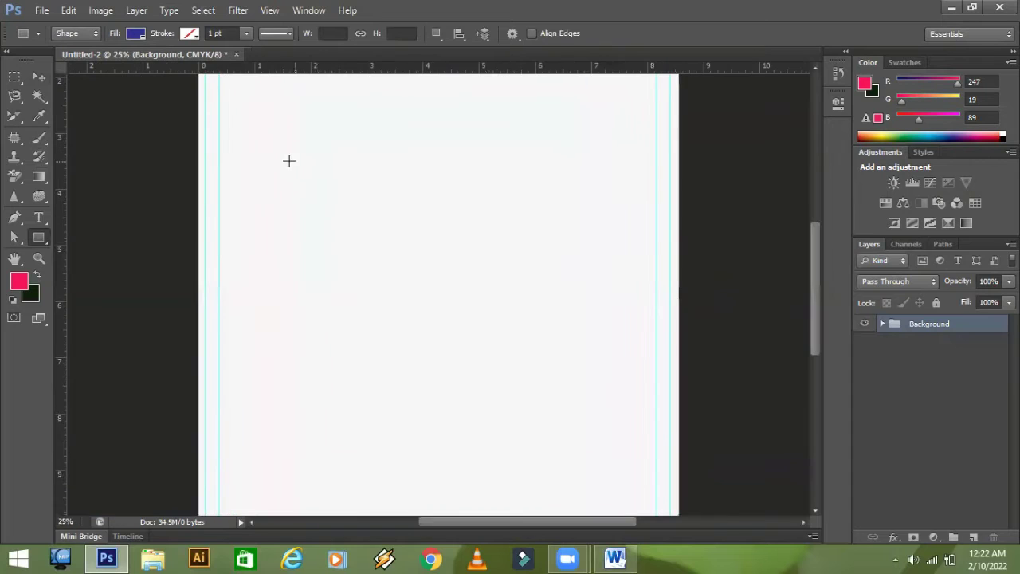
{"action": "left_click_drag", "start_coordinate": [285, 257], "coordinate": [273, 380]}
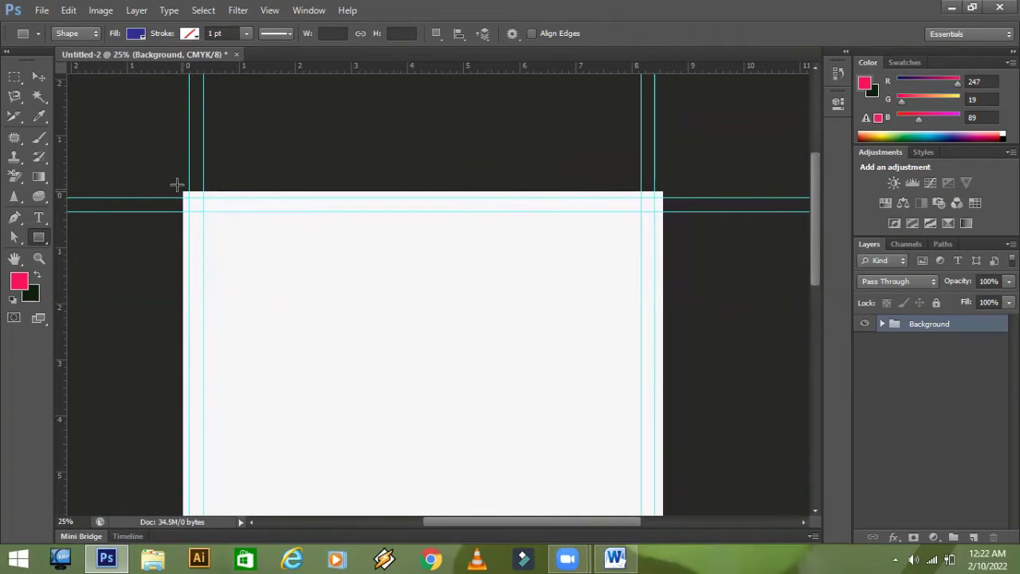
{"action": "left_click_drag", "start_coordinate": [181, 191], "coordinate": [661, 365]}
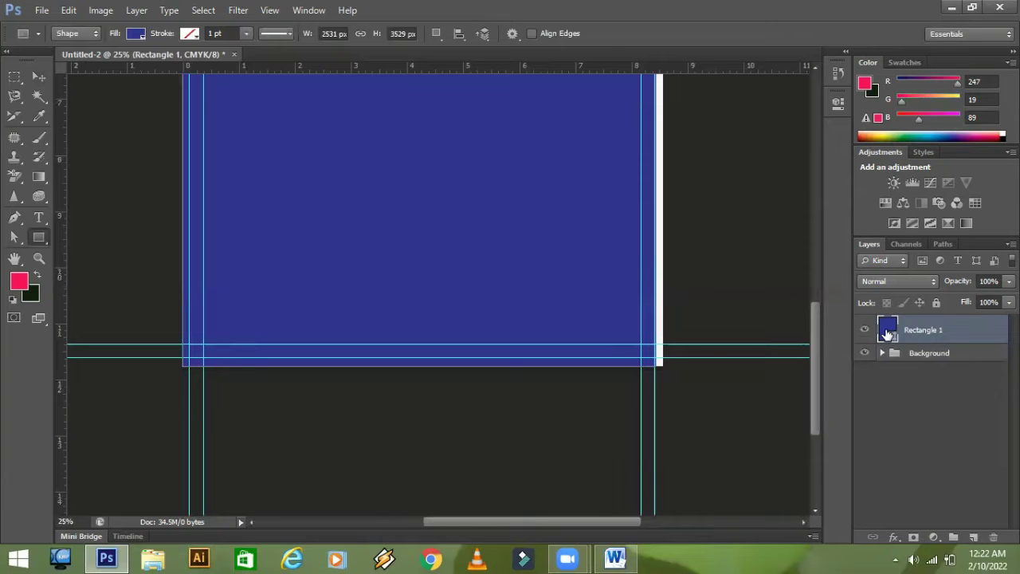
- Change the rectangle's fill colour to light violet-blue #9299f9
{"action": "double_click", "coordinate": [887, 333]}
{"action": "left_click", "coordinate": [470, 286]}
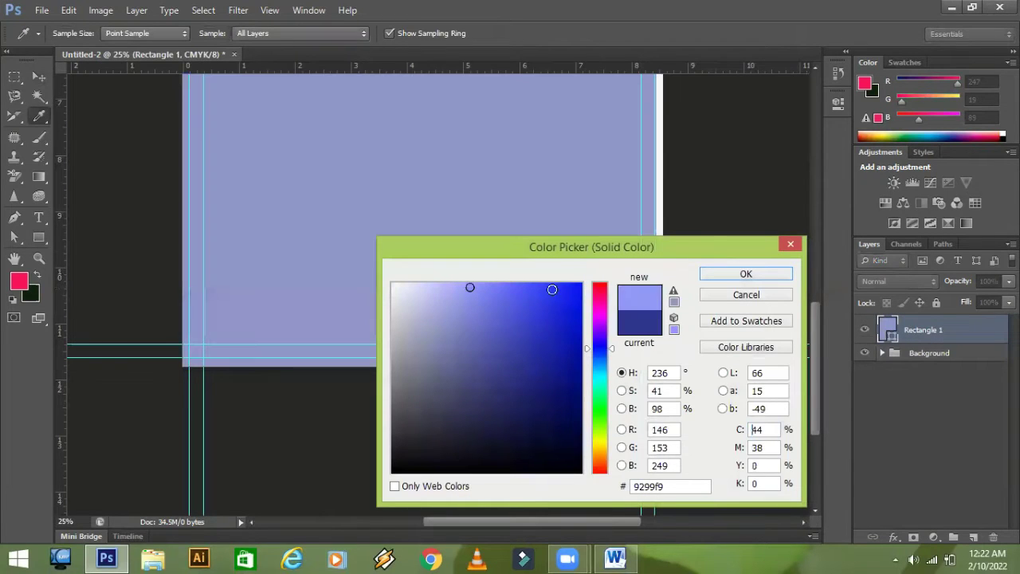
{"action": "left_click", "coordinate": [708, 275]}
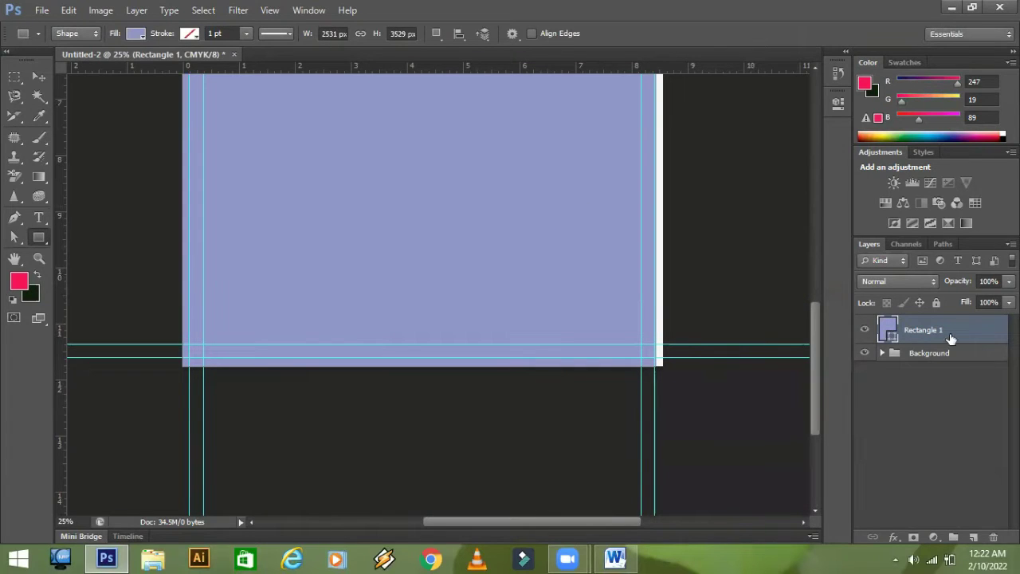
- Stretch the rectangle to 101.50% width so its right side meets the page edge
{"action": "key", "text": "ctrl+t"}
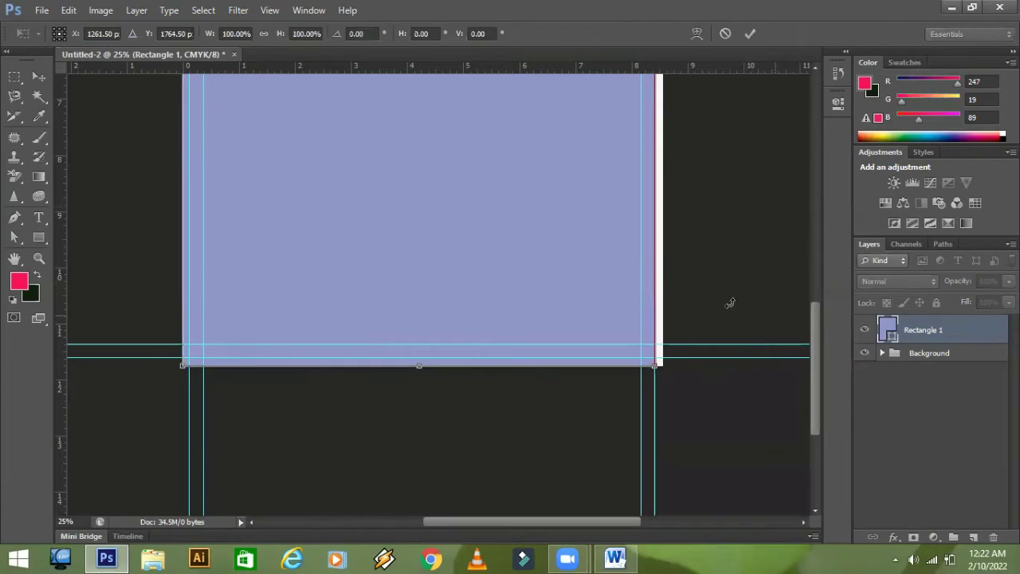
{"action": "scroll", "coordinate": [690, 319], "scroll_direction": "up", "scroll_amount": 3}
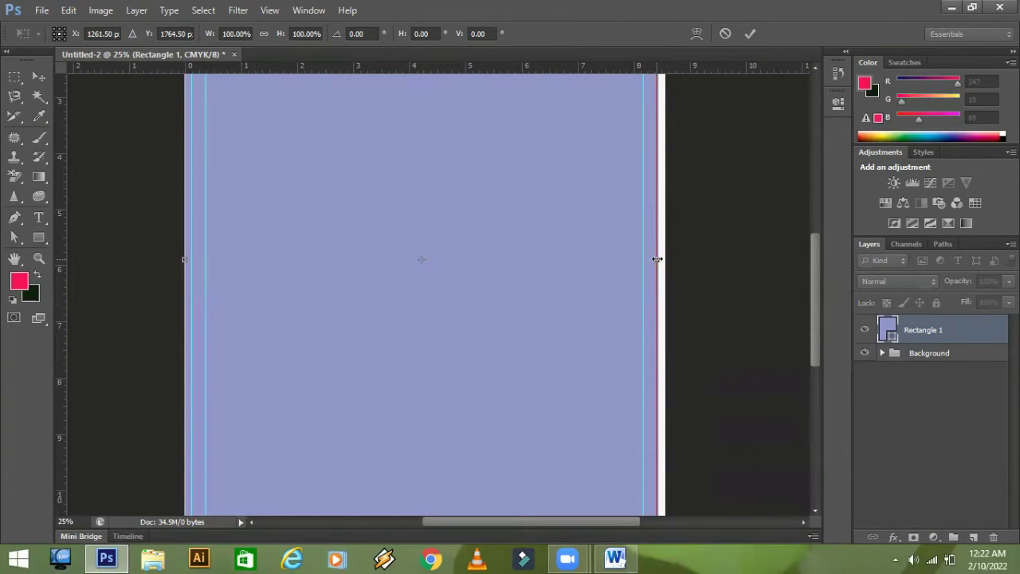
{"action": "left_click_drag", "start_coordinate": [660, 258], "coordinate": [664, 259]}
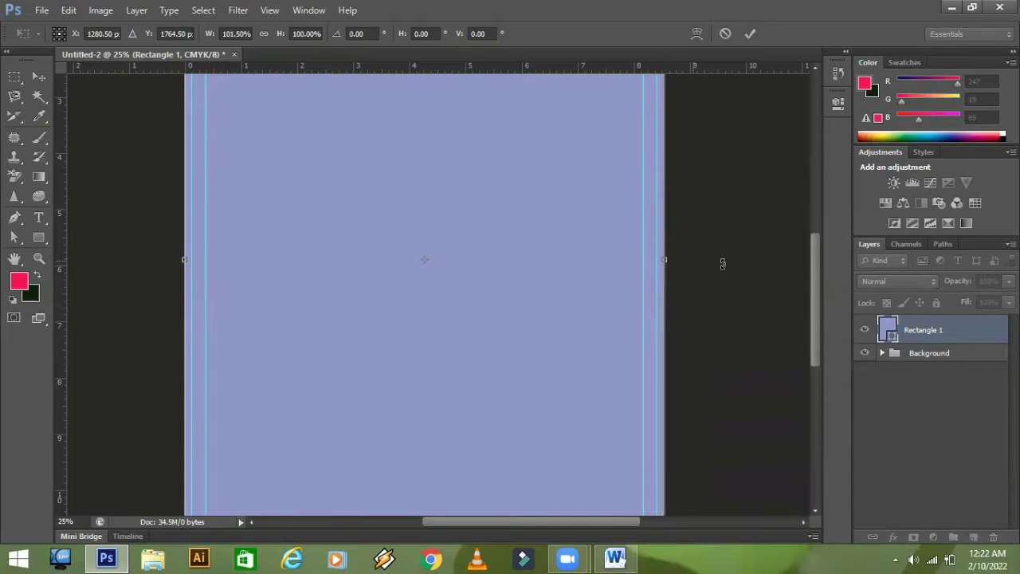
{"action": "left_click_drag", "start_coordinate": [464, 312], "coordinate": [445, 387]}
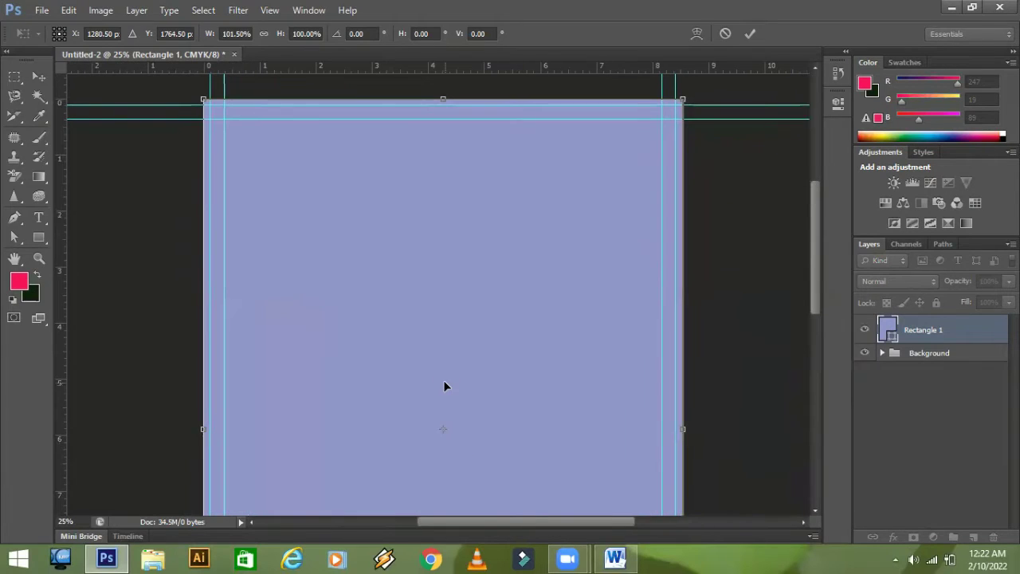
{"action": "key", "text": "Return"}
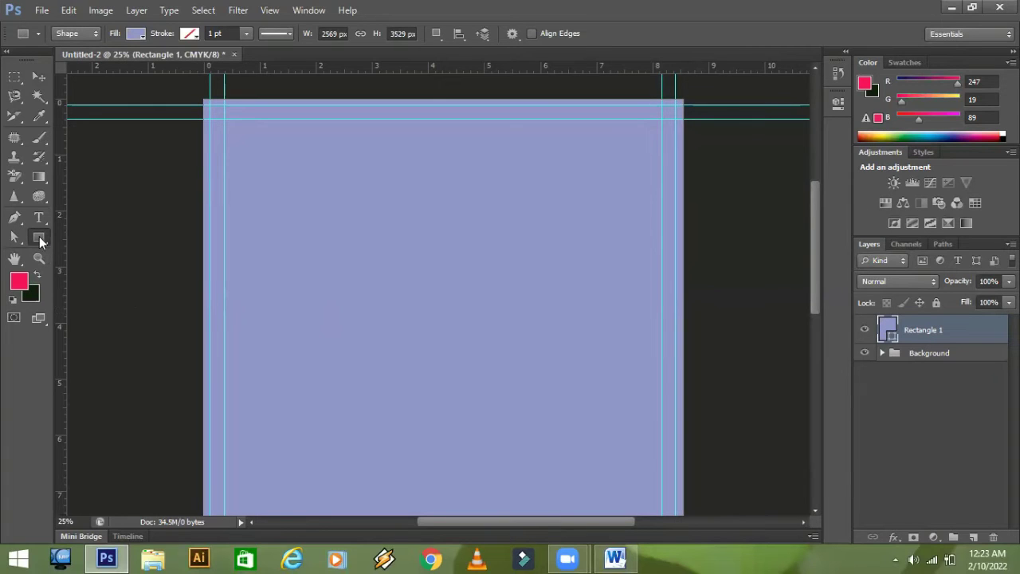
- Cut the interior out of the rectangle along the outermost guides with Subtract Front Shape, leaving a thin border frame
{"action": "left_click", "coordinate": [436, 33]}
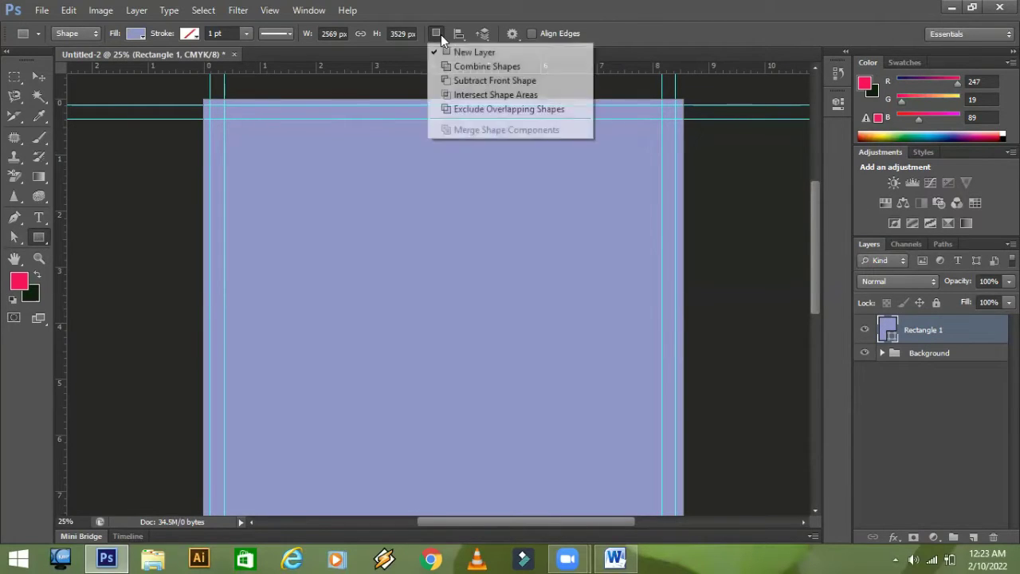
{"action": "left_click", "coordinate": [475, 80]}
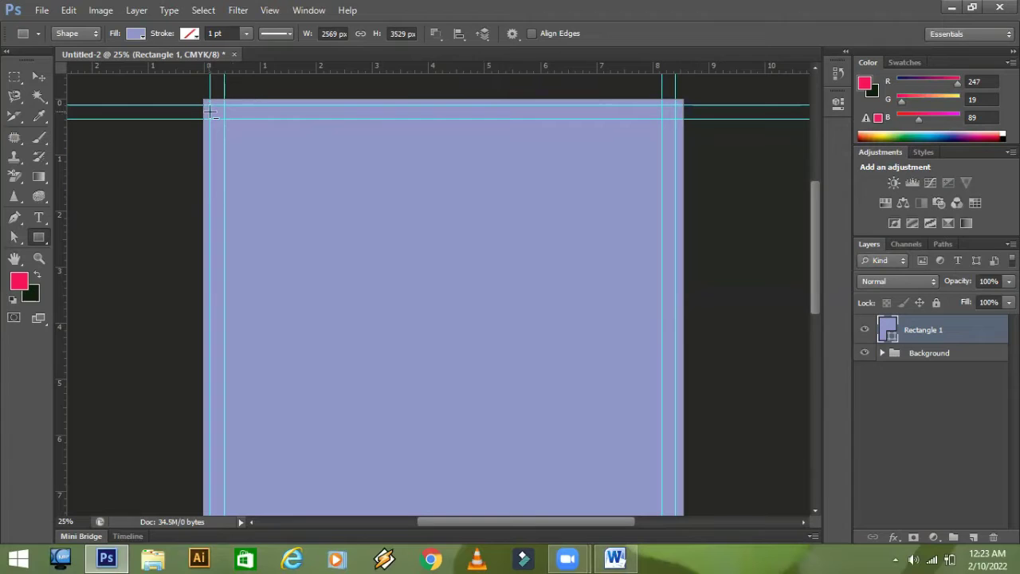
{"action": "left_click_drag", "start_coordinate": [211, 105], "coordinate": [673, 323]}
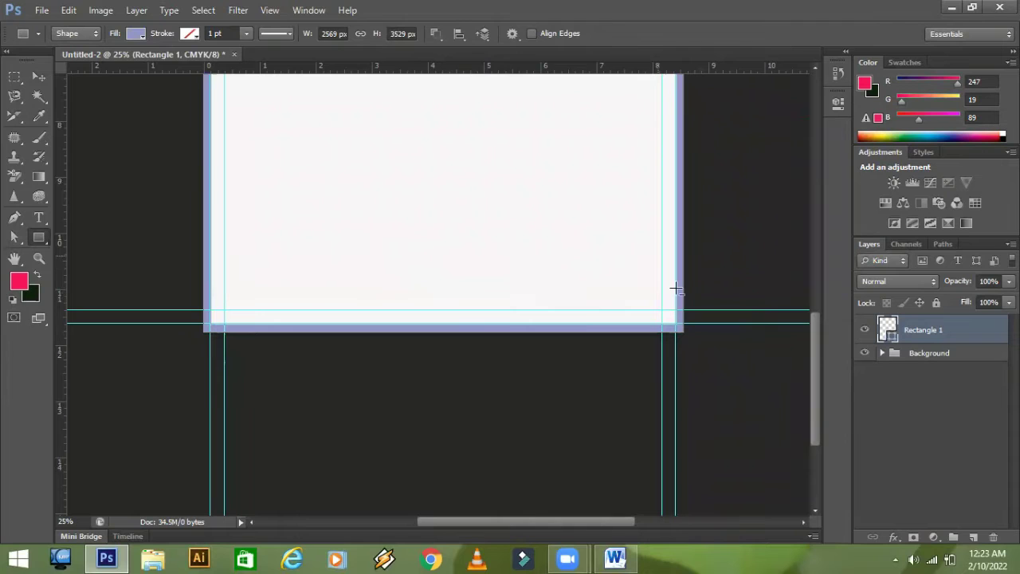
- Rename the border frame's shape layer as Blee
{"action": "double_click", "coordinate": [926, 330]}
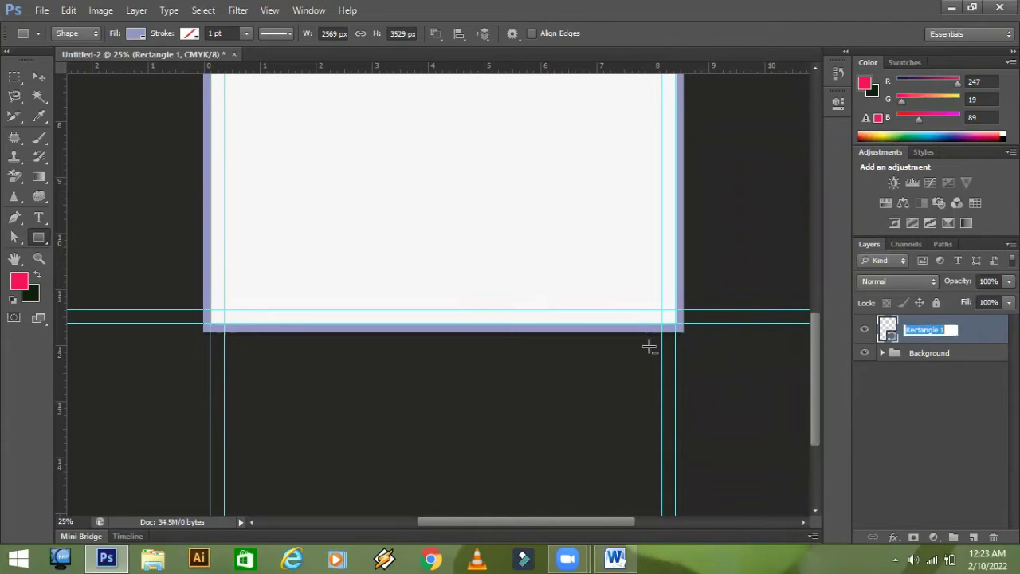
{"action": "type", "text": "Bleed"}
{"action": "key", "text": "BackSpace"}
{"action": "key", "text": "ctrl+a"}
{"action": "left_click", "coordinate": [923, 402]}
- Put the frame layer in a new group named Bleed, then collapse and hide the group
{"action": "left_click", "coordinate": [928, 328]}
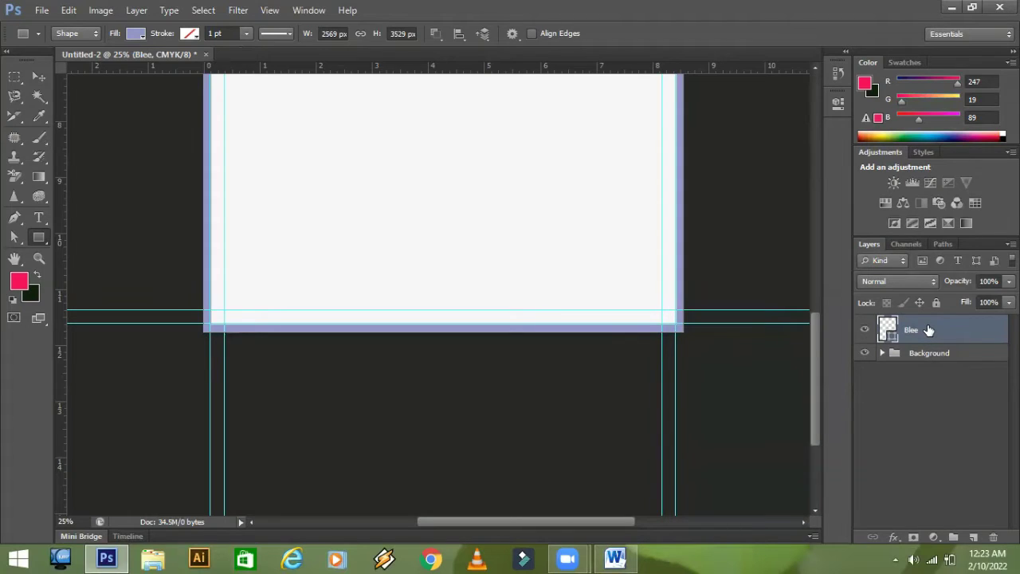
{"action": "key", "text": "ctrl+g"}
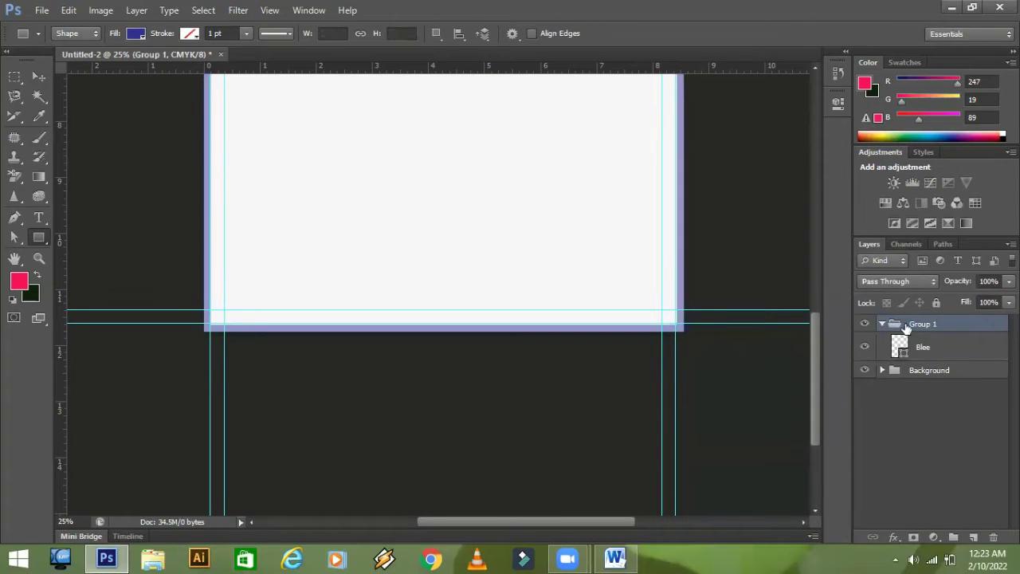
{"action": "double_click", "coordinate": [926, 323]}
{"action": "type", "text": "Bleed"}
{"action": "left_click", "coordinate": [919, 428]}
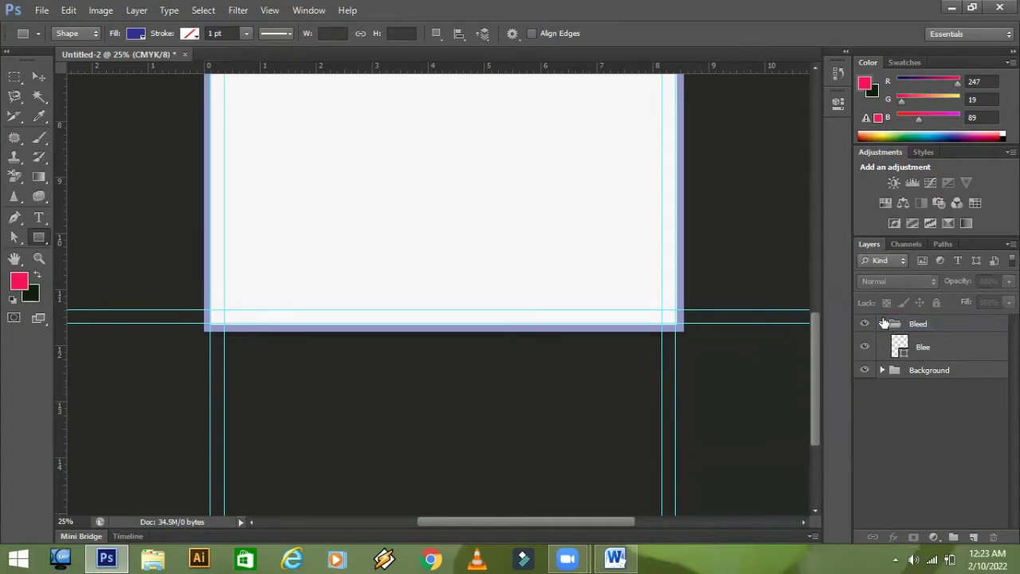
{"action": "left_click", "coordinate": [883, 324]}
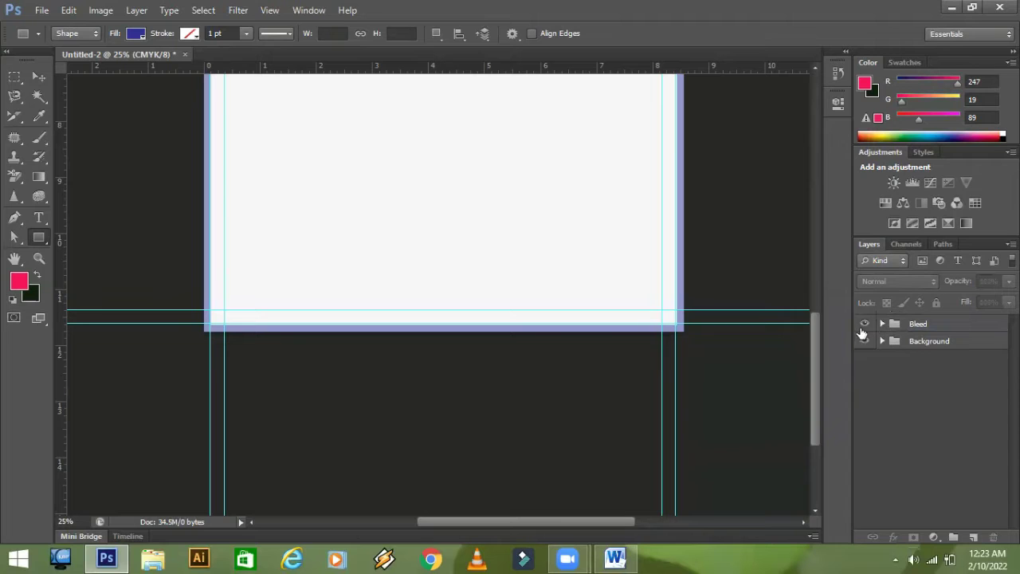
{"action": "left_click", "coordinate": [865, 325]}
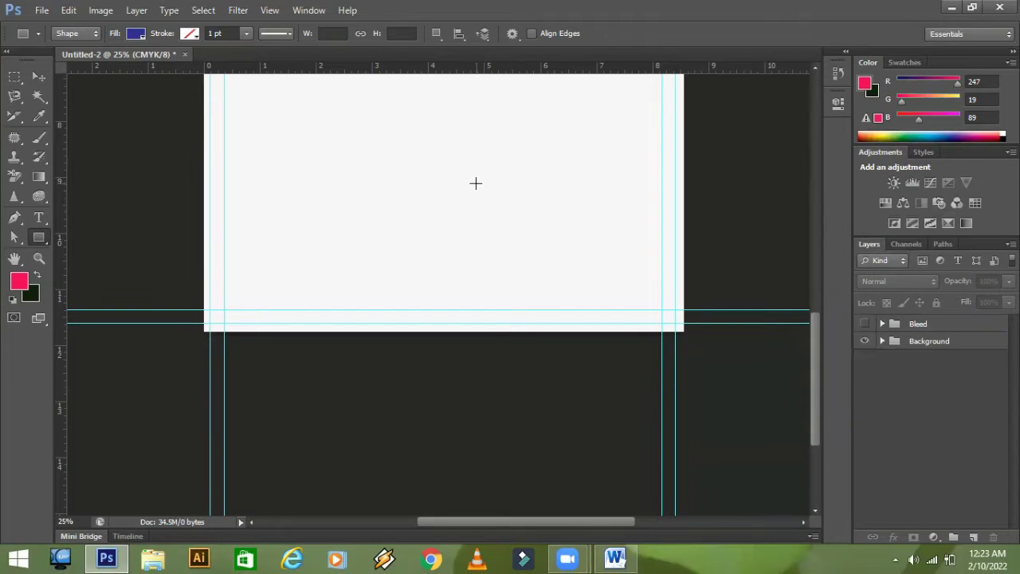
- Open the image Free-Corporate-.PSD-Flyer-Design-1180x664 from the 8th Class folder inside Graphic Design Home work on drive F
{"action": "left_click", "coordinate": [45, 10]}
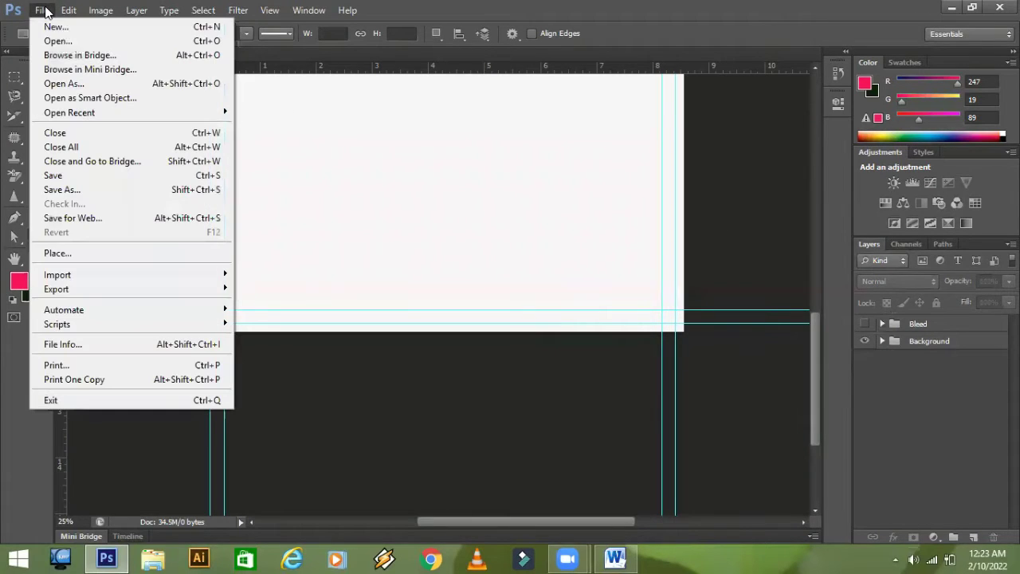
{"action": "key", "text": "Escape"}
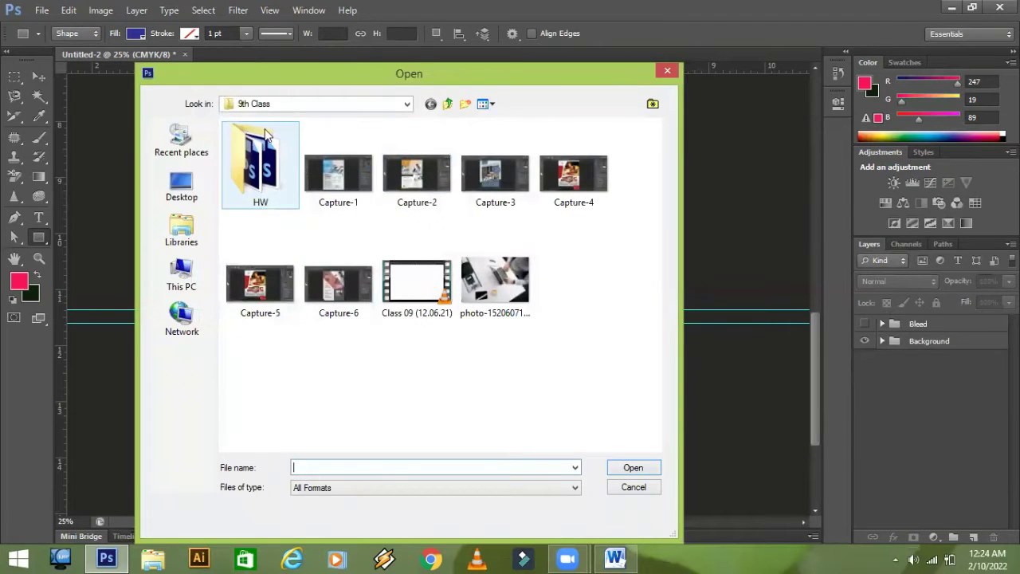
{"action": "left_click", "coordinate": [446, 105]}
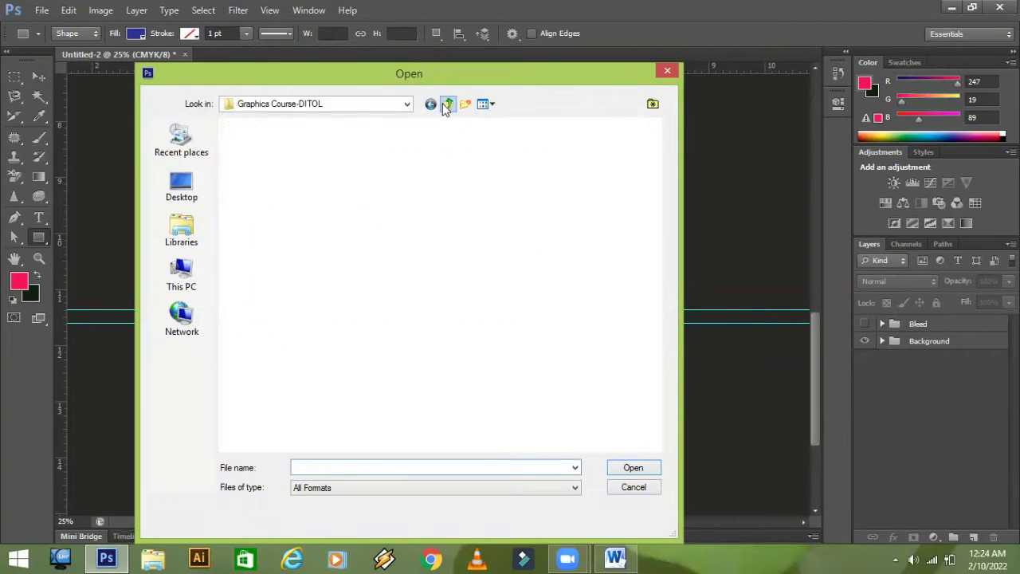
{"action": "left_click", "coordinate": [446, 105]}
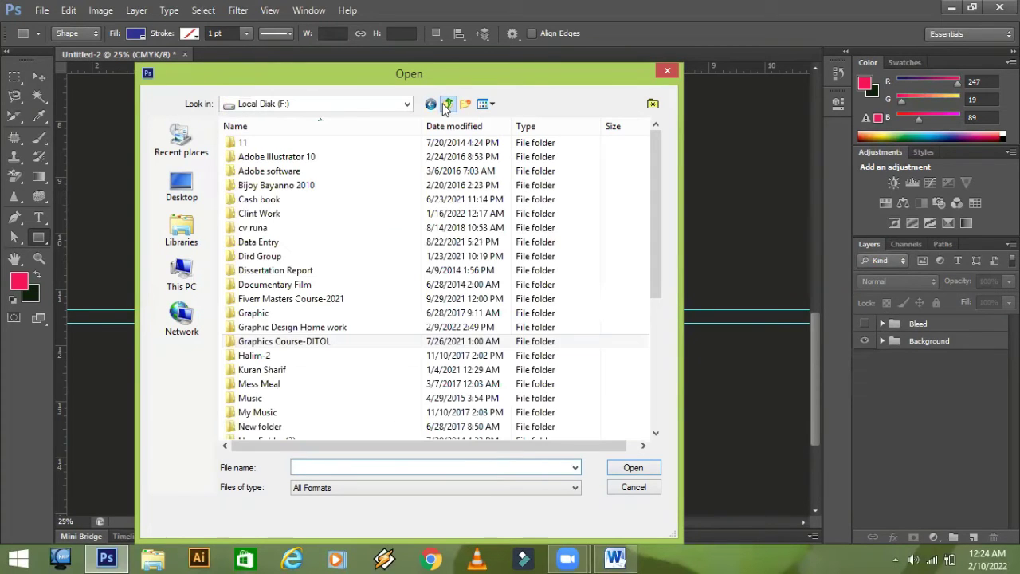
{"action": "double_click", "coordinate": [326, 328]}
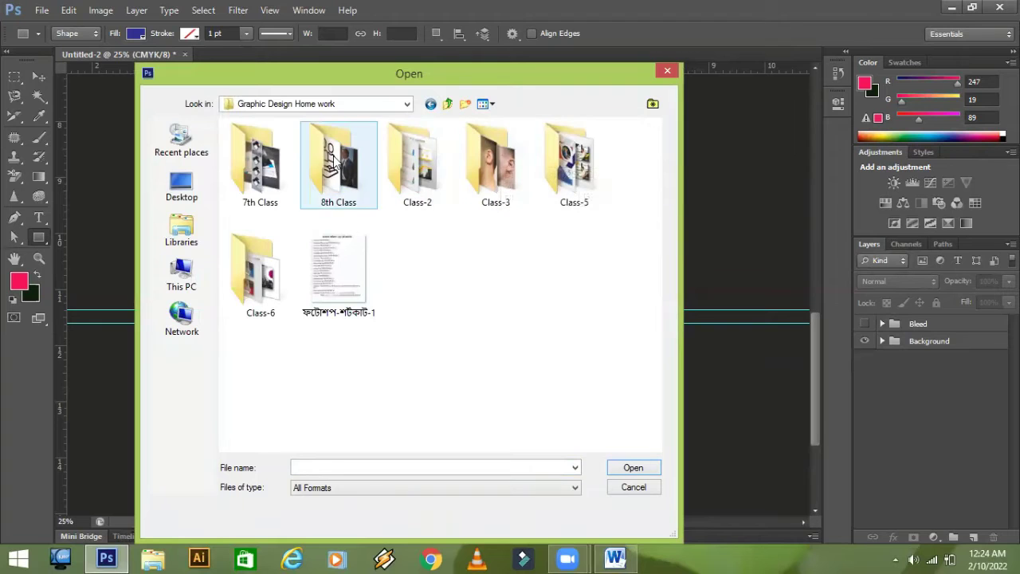
{"action": "double_click", "coordinate": [335, 206]}
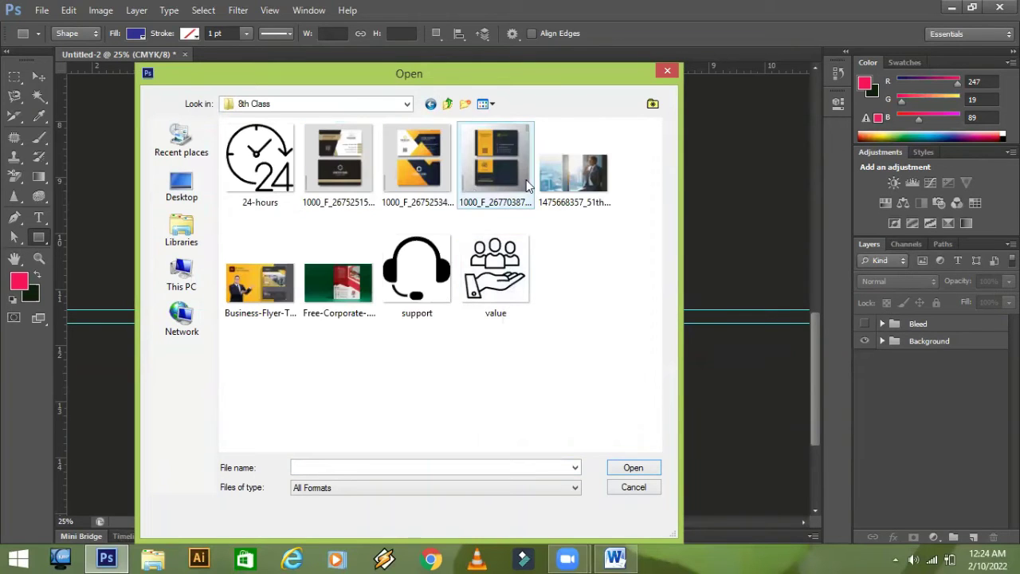
{"action": "left_click", "coordinate": [339, 283]}
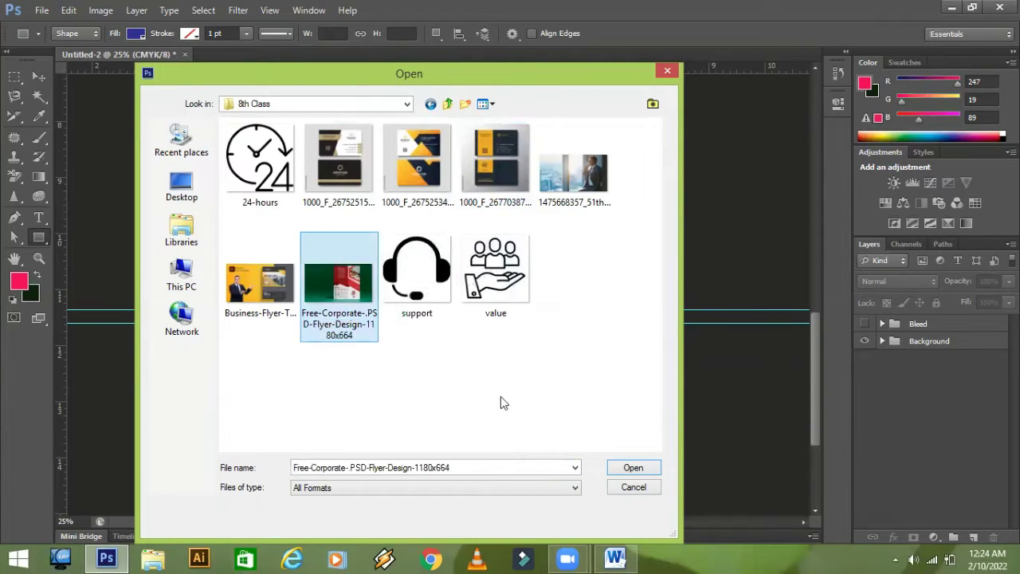
{"action": "left_click", "coordinate": [625, 470]}
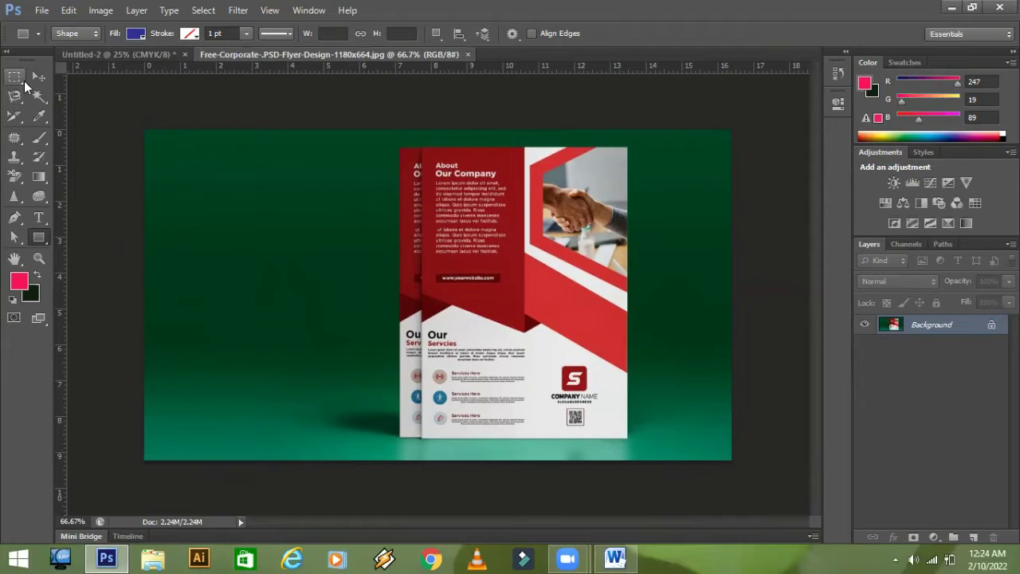
- Switch to the Perspective Crop tool
{"action": "left_click", "coordinate": [17, 116]}
{"action": "right_click", "coordinate": [21, 119]}
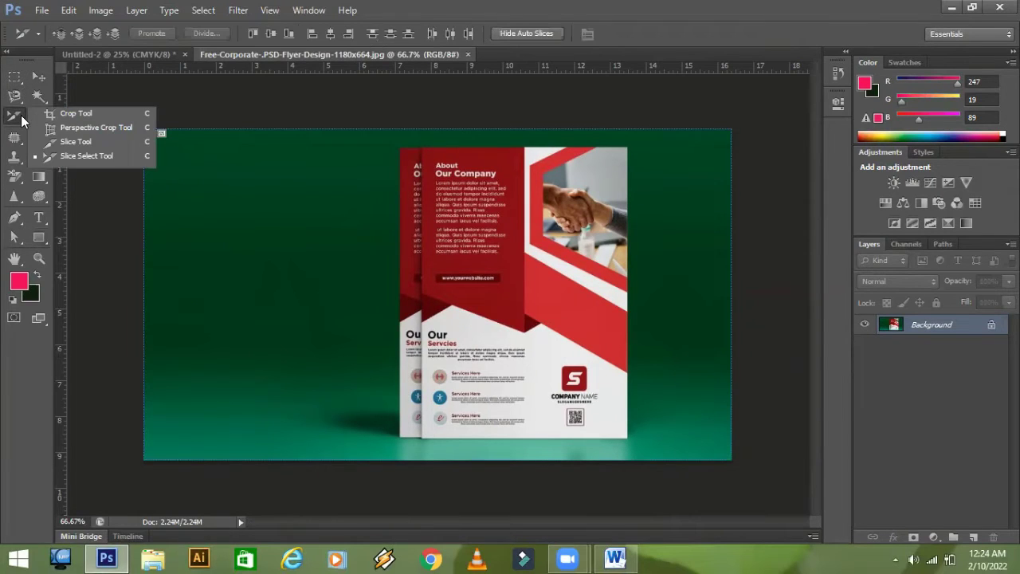
{"action": "left_click", "coordinate": [69, 125]}
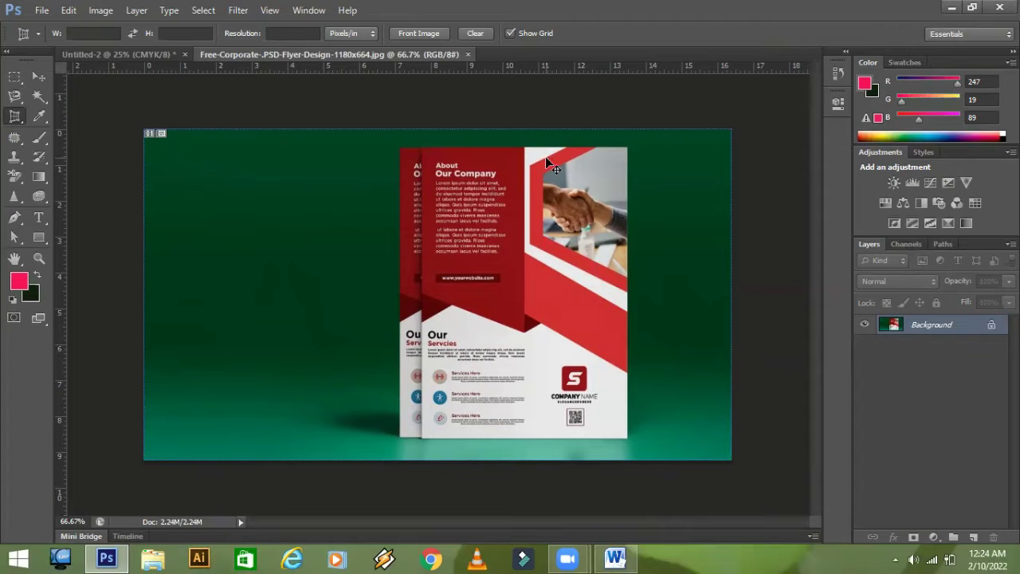
{"action": "key", "text": "ctrl+plus"}
{"action": "key", "text": "ctrl+plus"}
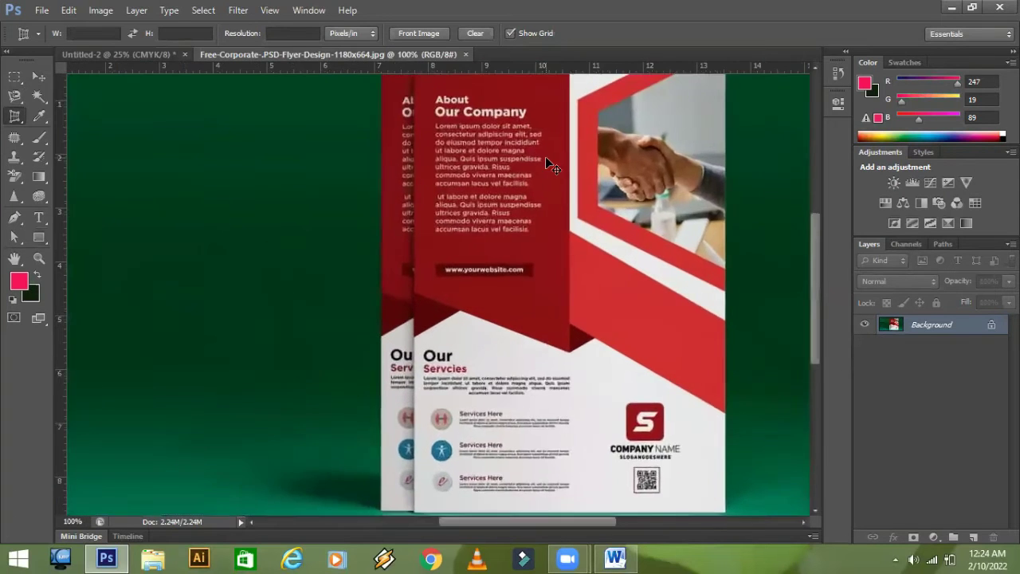
{"action": "left_click_drag", "start_coordinate": [647, 191], "coordinate": [501, 412]}
{"action": "left_click_drag", "start_coordinate": [478, 98], "coordinate": [478, 251]}
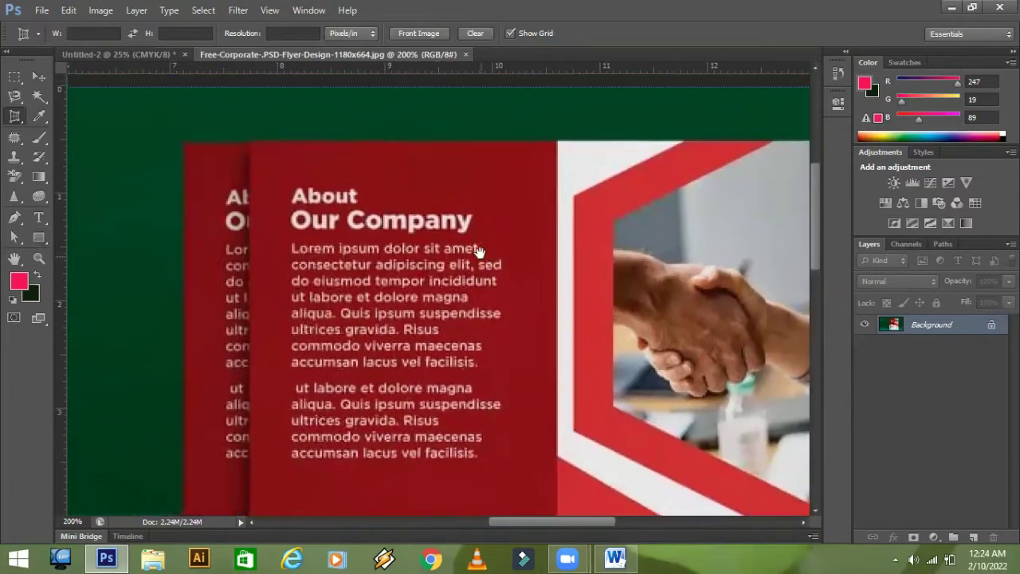
{"action": "left_click", "coordinate": [249, 143]}
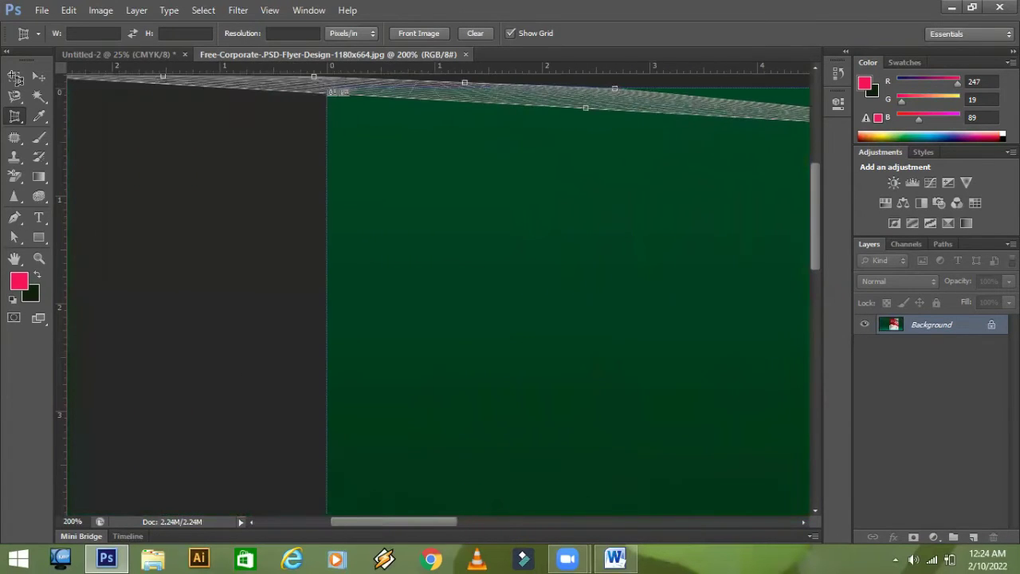
{"action": "left_click", "coordinate": [13, 77]}
{"action": "left_click", "coordinate": [542, 221]}
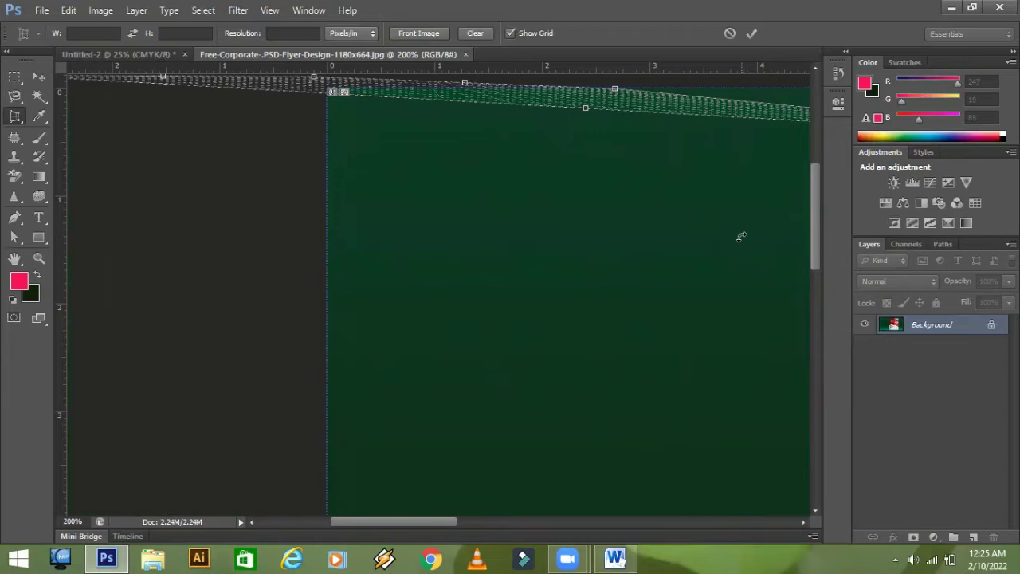
{"action": "key", "text": "ctrl+minus"}
{"action": "key", "text": "ctrl+minus"}
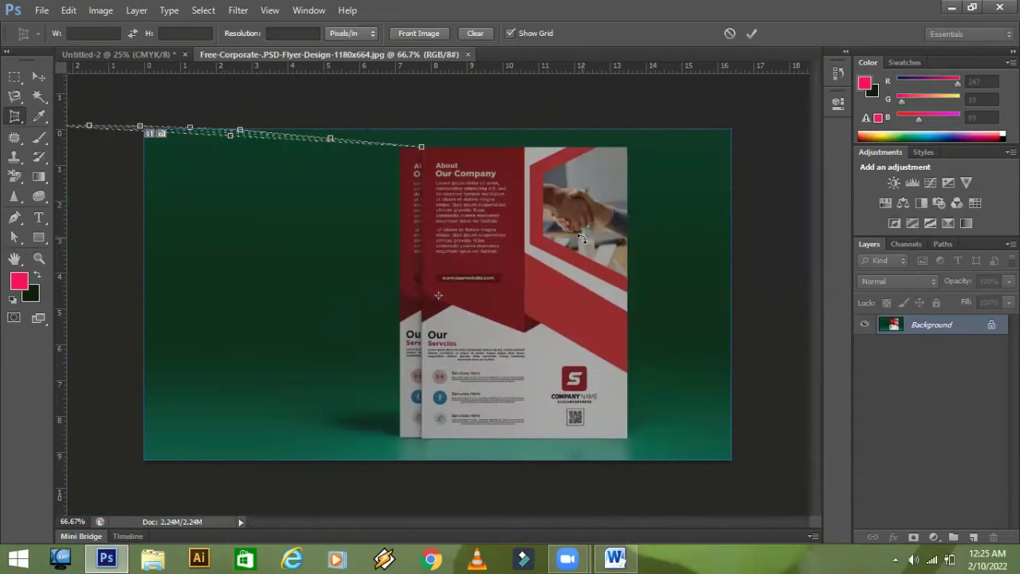
{"action": "key", "text": "Return"}
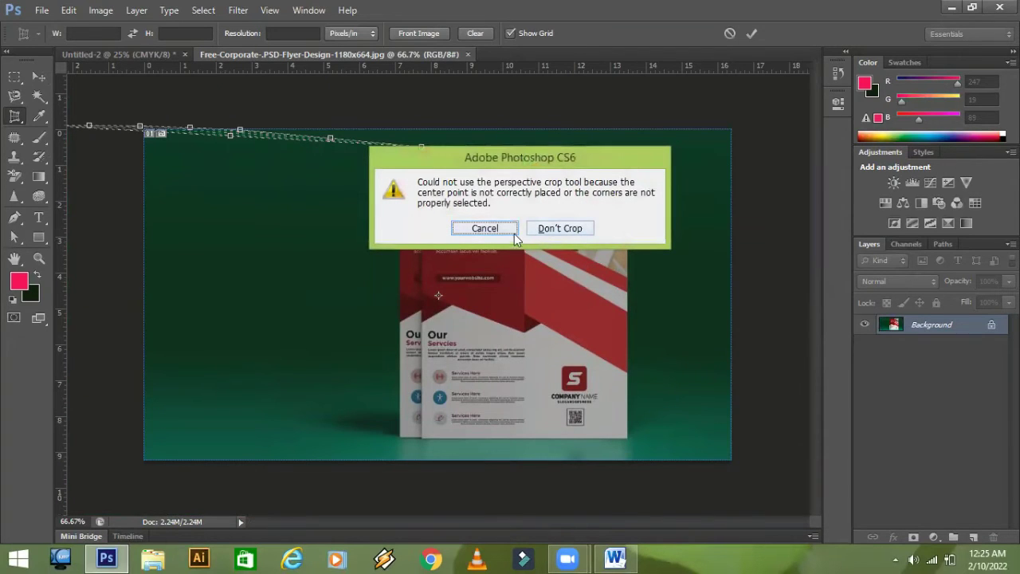
{"action": "left_click", "coordinate": [545, 227]}
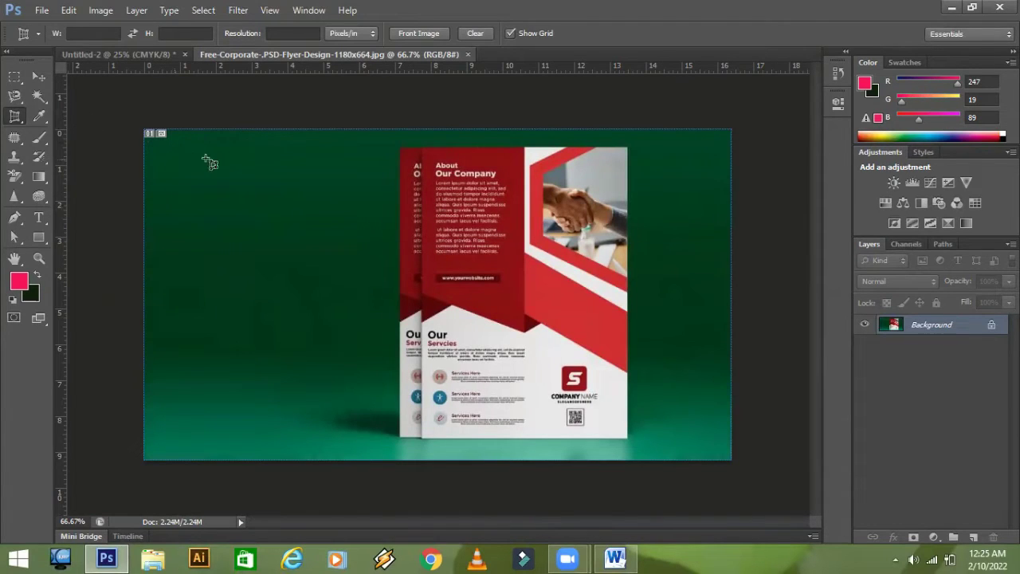
- Perspective-crop the image to the four corners of the front flyer page, removing the green backdrop and the page behind it
{"action": "left_click", "coordinate": [420, 148]}
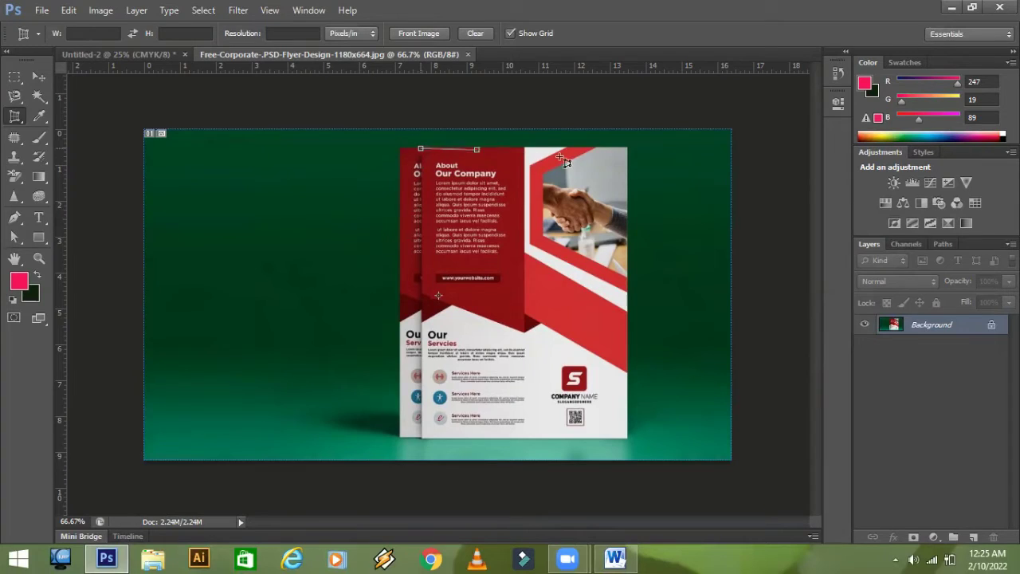
{"action": "left_click", "coordinate": [628, 149]}
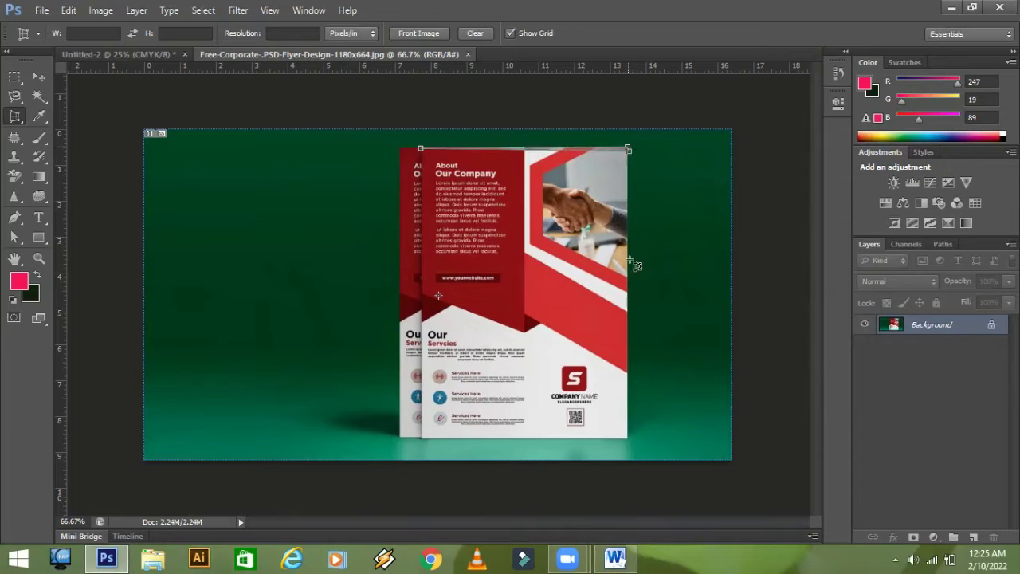
{"action": "left_click", "coordinate": [629, 440]}
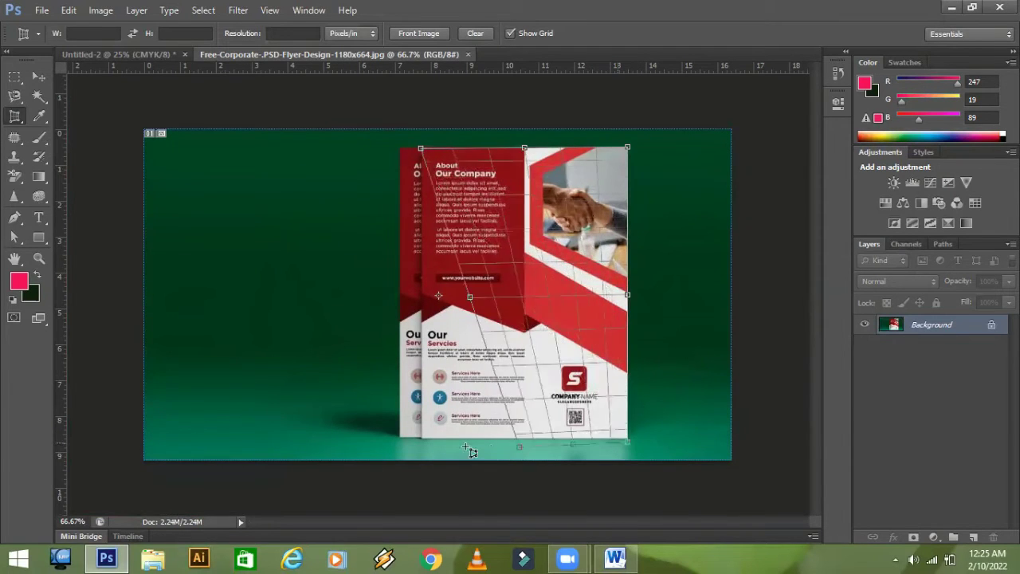
{"action": "left_click", "coordinate": [420, 438]}
{"action": "left_click_drag", "start_coordinate": [426, 445], "coordinate": [428, 443]}
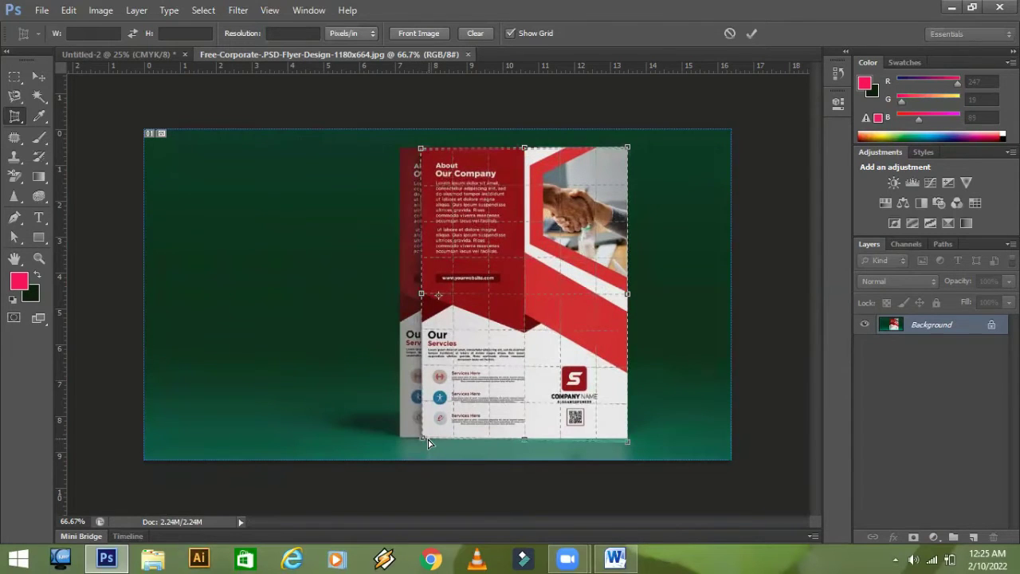
{"action": "key", "text": "Return"}
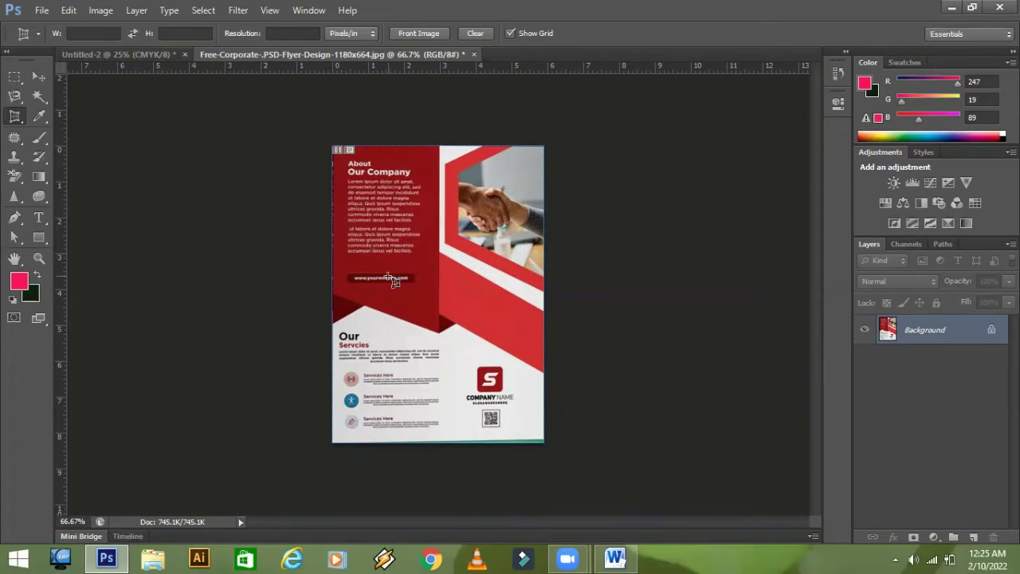
- Copy the cropped flyer into the Untitled-2 document and stretch it to the outermost guides, about 585% wide and 578% high
{"action": "left_click", "coordinate": [40, 78]}
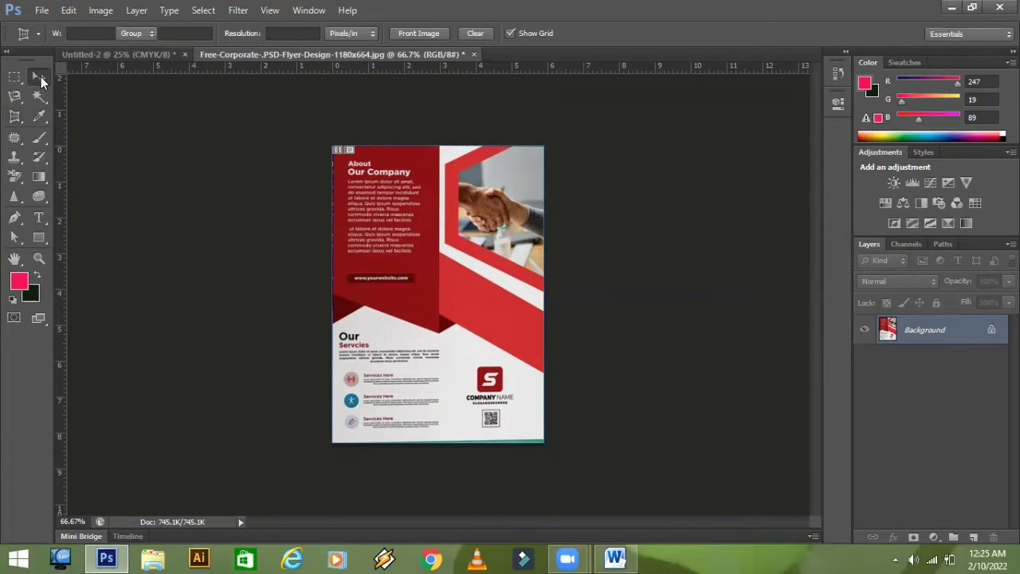
{"action": "left_click_drag", "start_coordinate": [441, 300], "coordinate": [361, 191]}
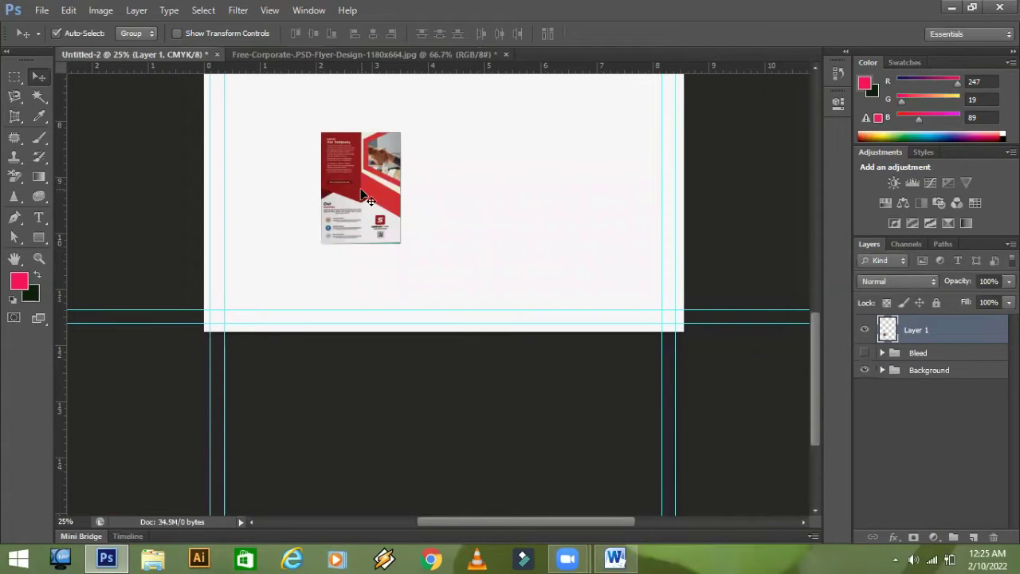
{"action": "key", "text": "ctrl+minus"}
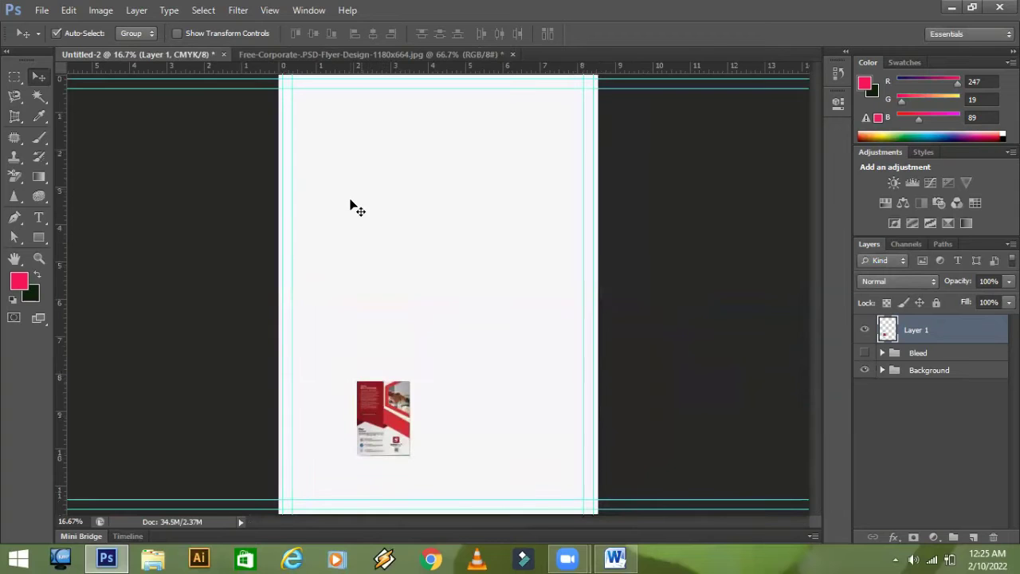
{"action": "key", "text": "ctrl+minus"}
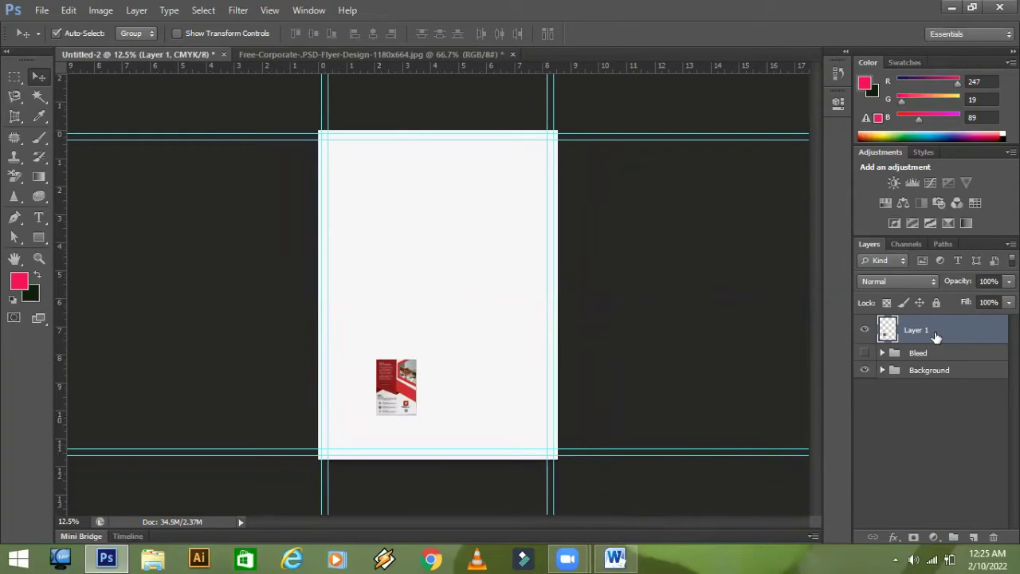
{"action": "key", "text": "ctrl+t"}
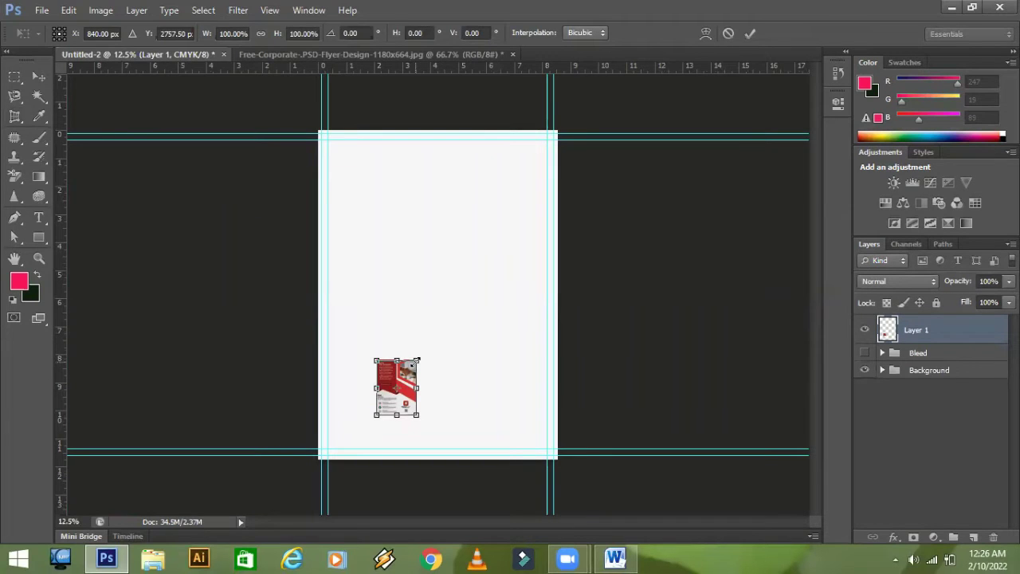
{"action": "left_click_drag", "start_coordinate": [423, 354], "coordinate": [557, 215]}
{"action": "left_click_drag", "start_coordinate": [467, 215], "coordinate": [452, 134]}
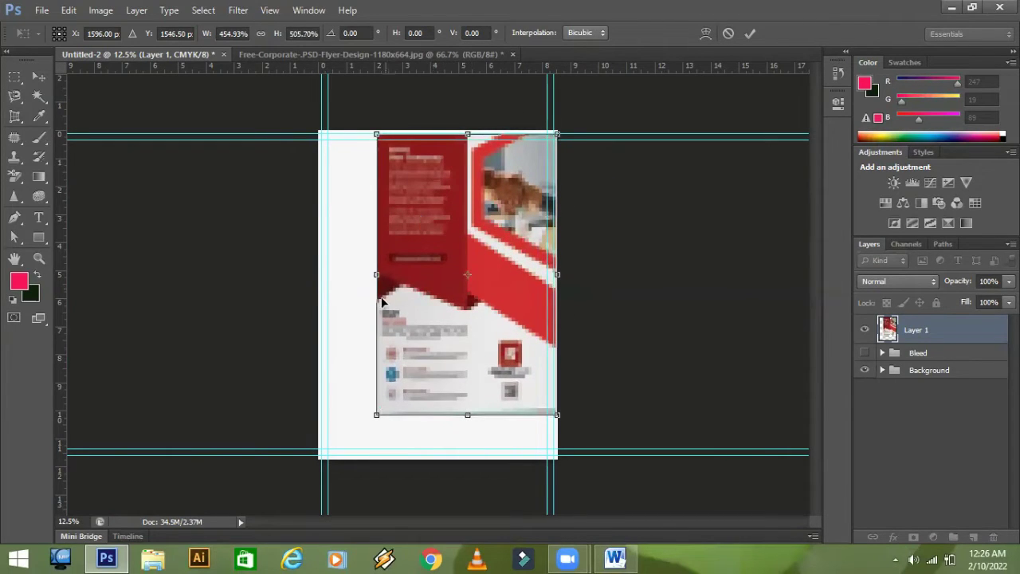
{"action": "left_click_drag", "start_coordinate": [377, 274], "coordinate": [324, 266]}
{"action": "left_click_drag", "start_coordinate": [555, 274], "coordinate": [553, 272]}
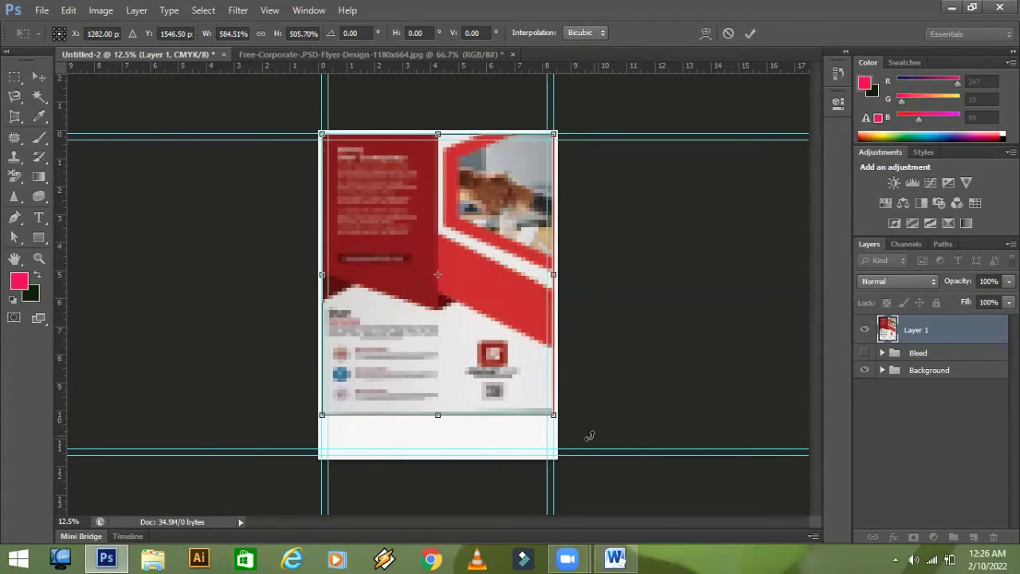
{"action": "left_click_drag", "start_coordinate": [435, 412], "coordinate": [451, 453]}
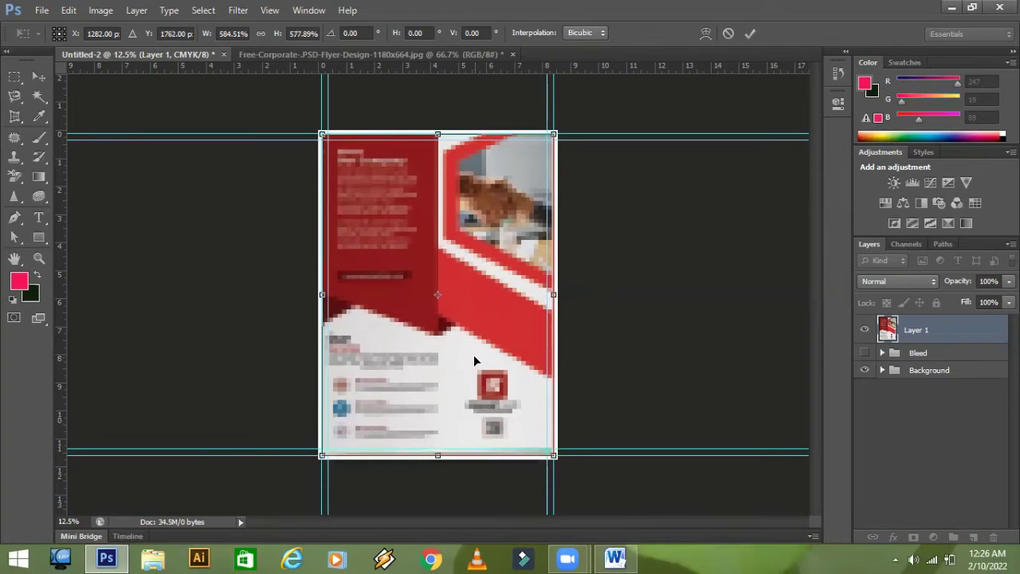
{"action": "key", "text": "Return"}
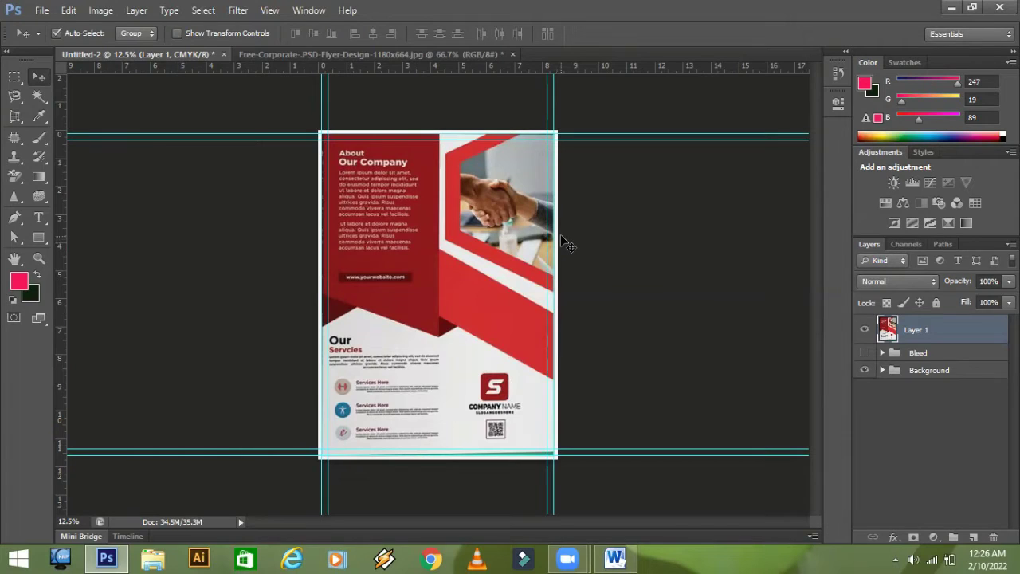
- Trace the red angled band around the handshake photo as a Pen tool shape about 1215 by 1774 px, reaching the page's outer edges
{"action": "key", "text": "ctrl+plus"}
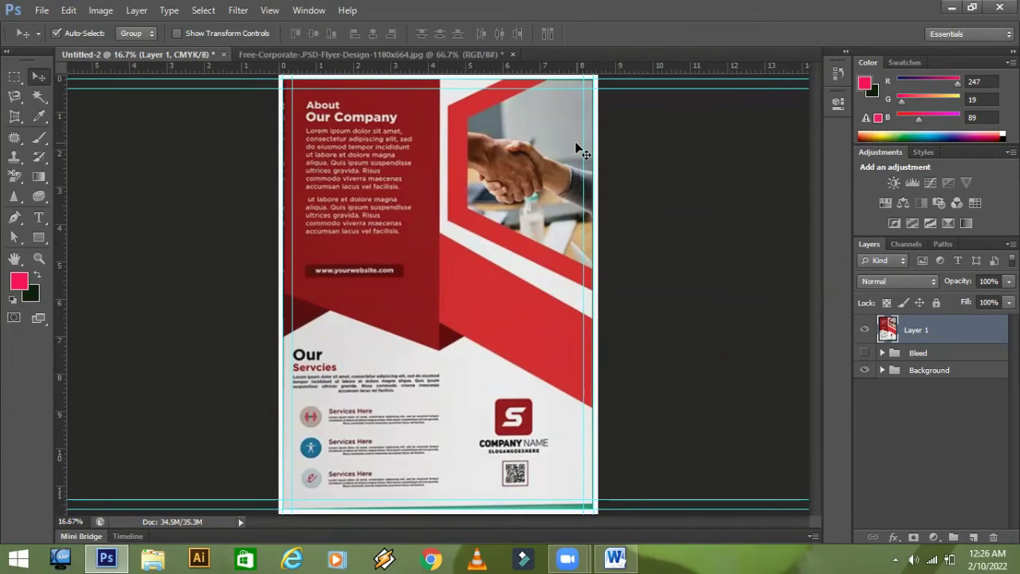
{"action": "key", "text": "ctrl+plus"}
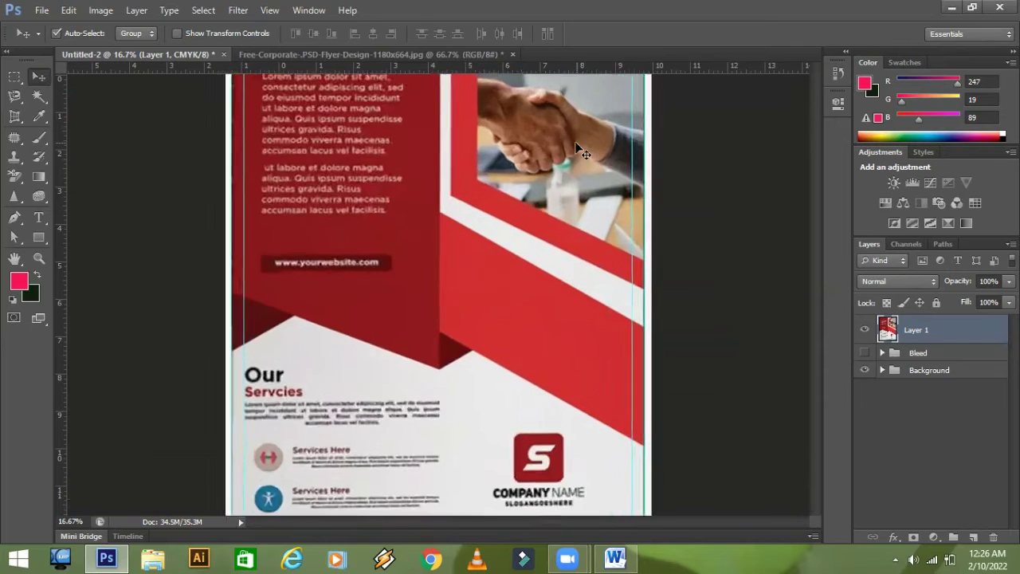
{"action": "left_click_drag", "start_coordinate": [578, 205], "coordinate": [457, 318]}
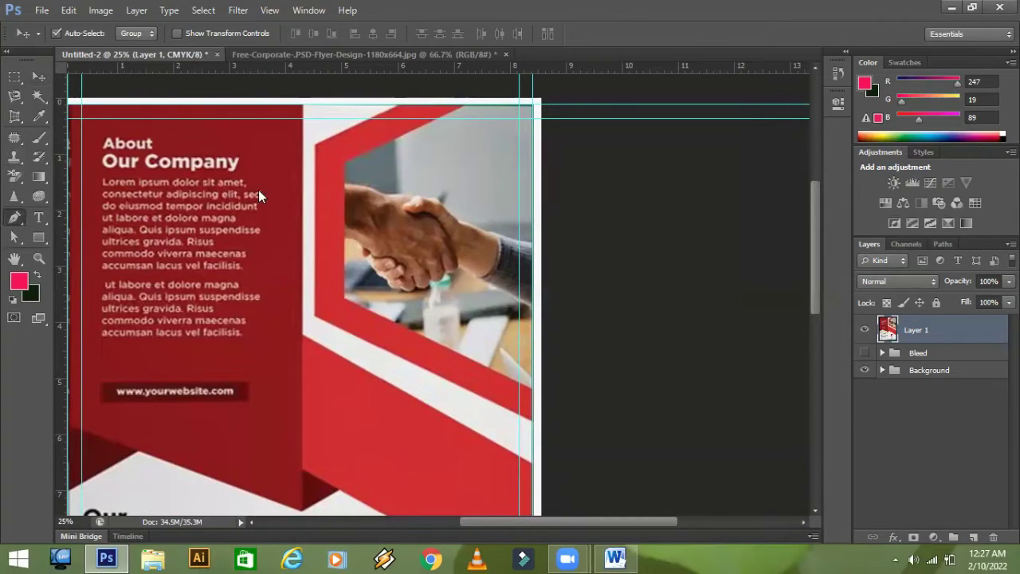
{"action": "left_click", "coordinate": [14, 217]}
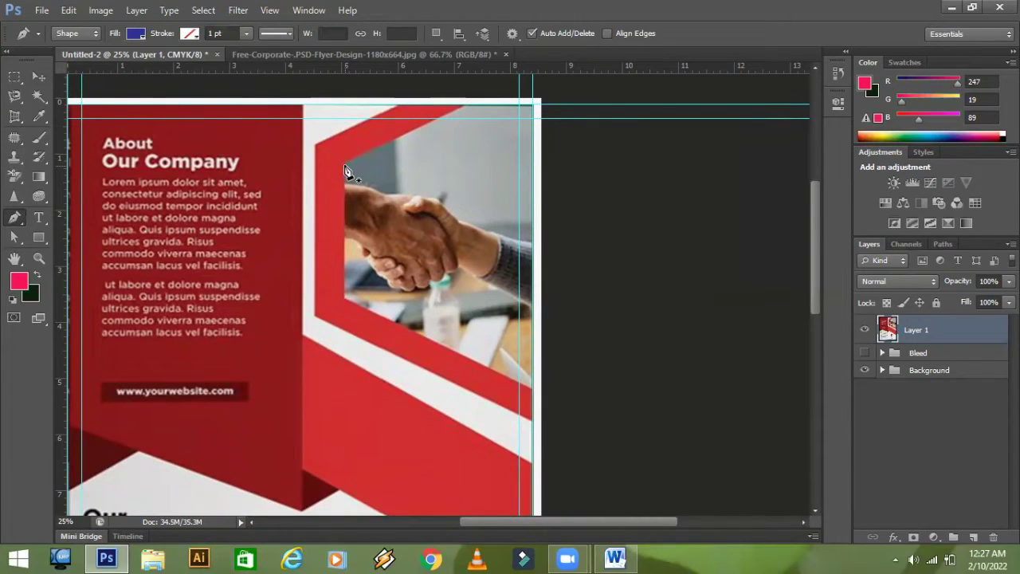
{"action": "left_click", "coordinate": [462, 108]}
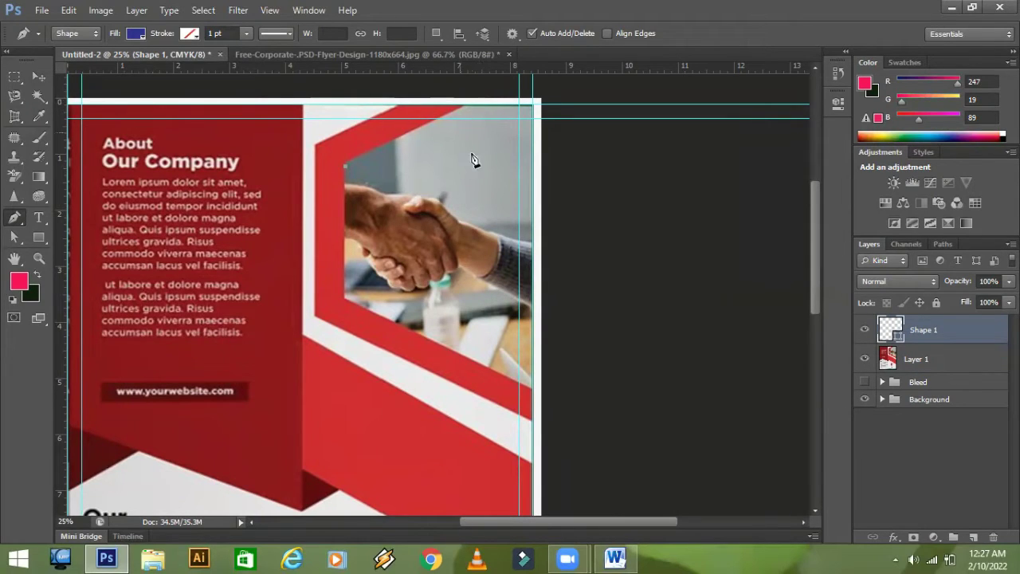
{"action": "left_click", "coordinate": [478, 102]}
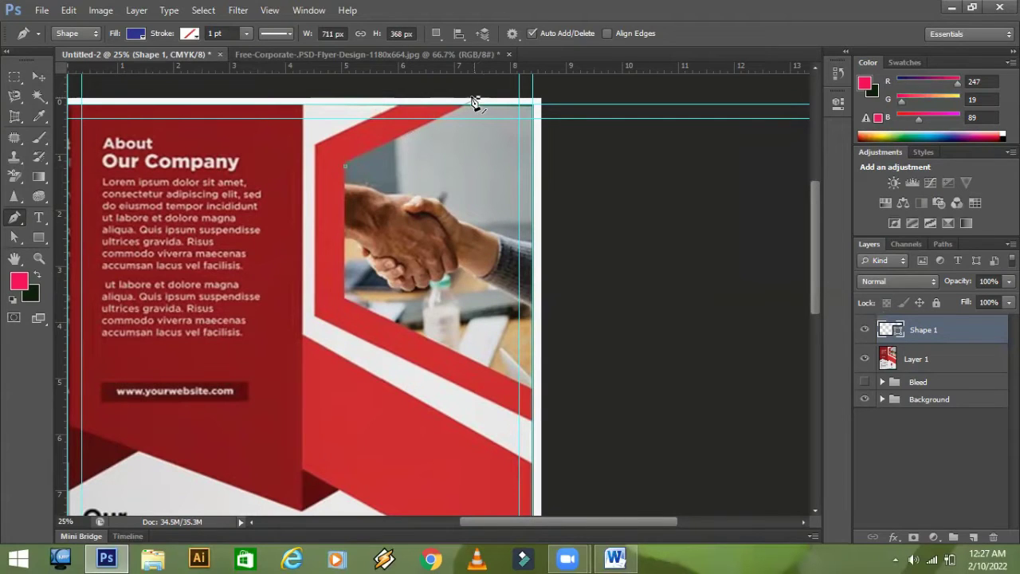
{"action": "left_click", "coordinate": [414, 99]}
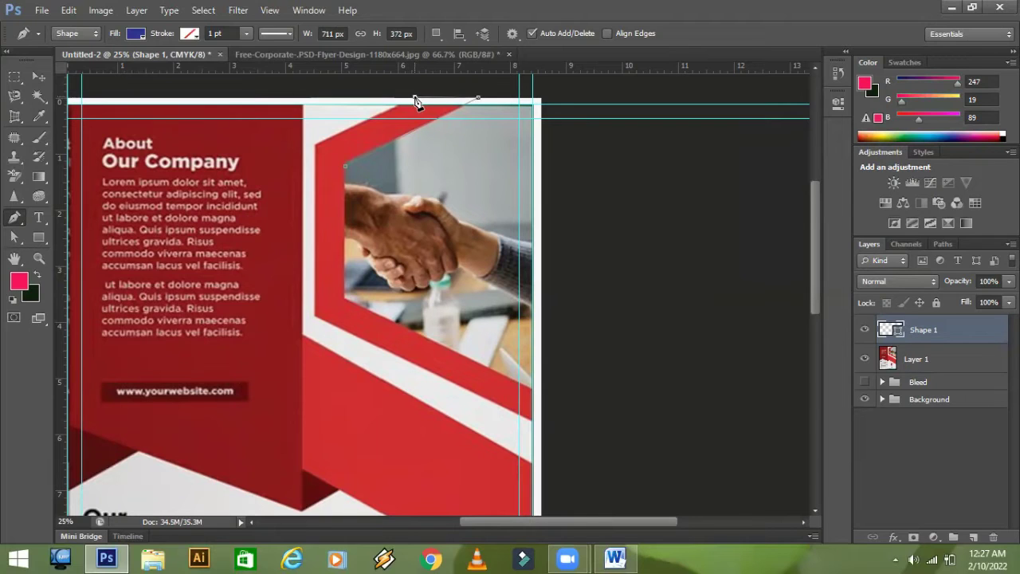
{"action": "left_click", "coordinate": [316, 145]}
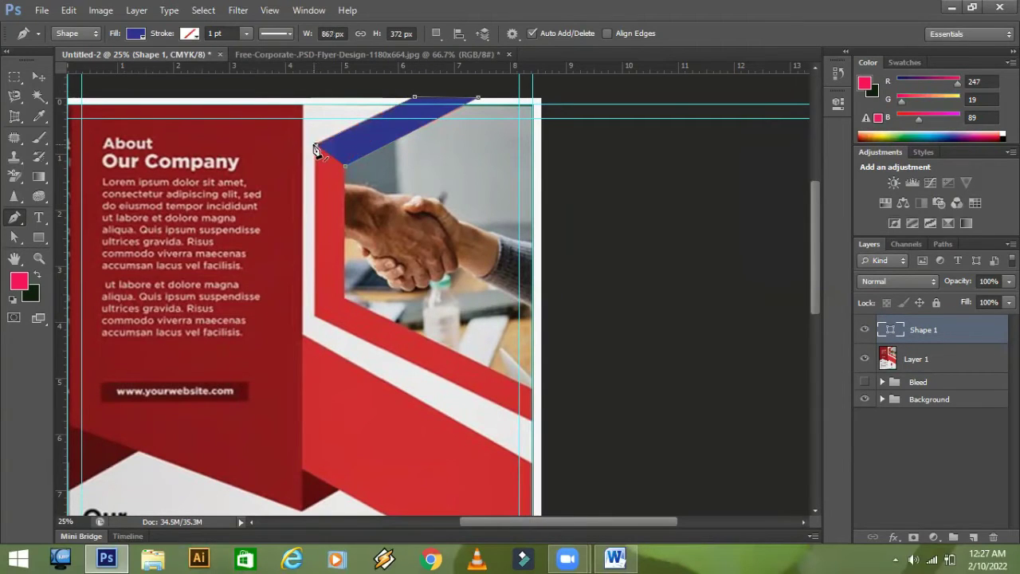
{"action": "left_click", "coordinate": [316, 320]}
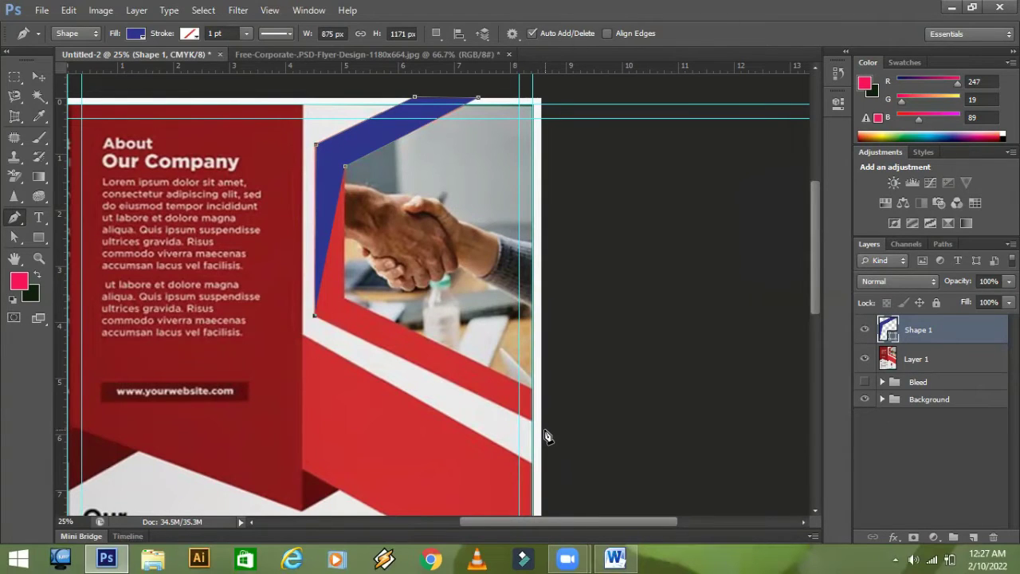
{"action": "left_click", "coordinate": [541, 431]}
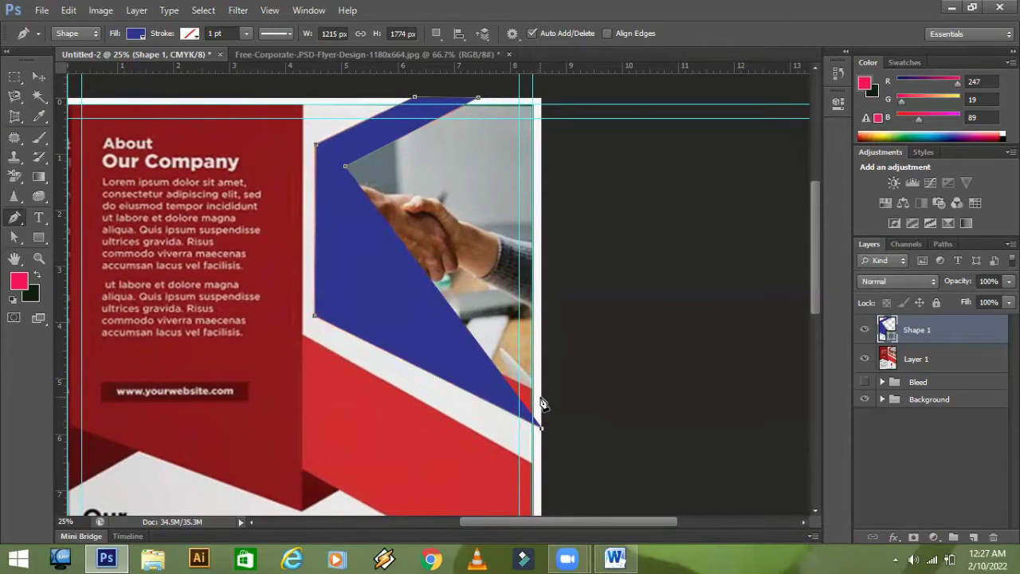
{"action": "left_click", "coordinate": [541, 396]}
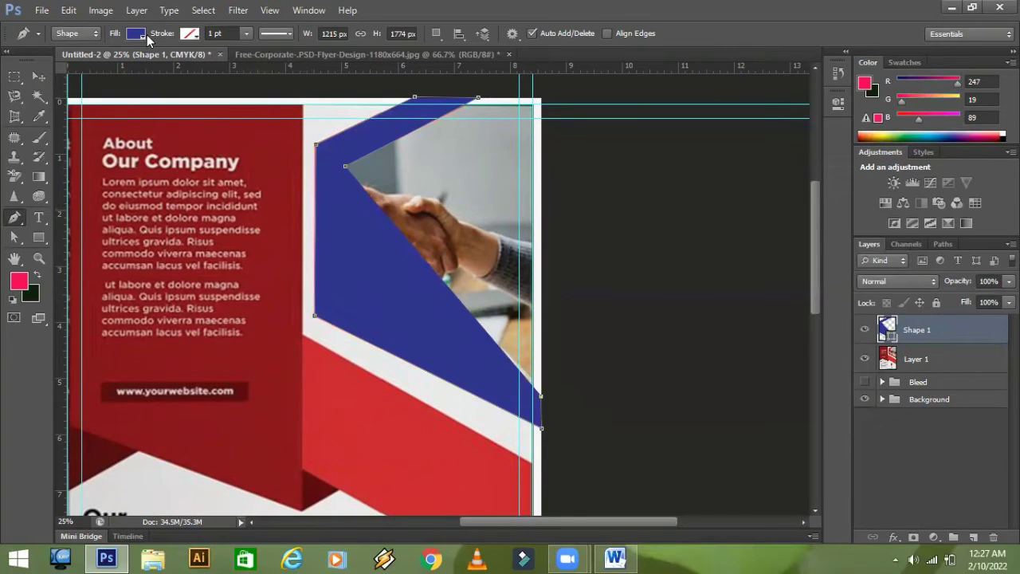
- Set the Pen tool to Path mode and finish the blue band by adding its lower inner corner and closing the outline
{"action": "left_click", "coordinate": [94, 33]}
{"action": "left_click", "coordinate": [86, 61]}
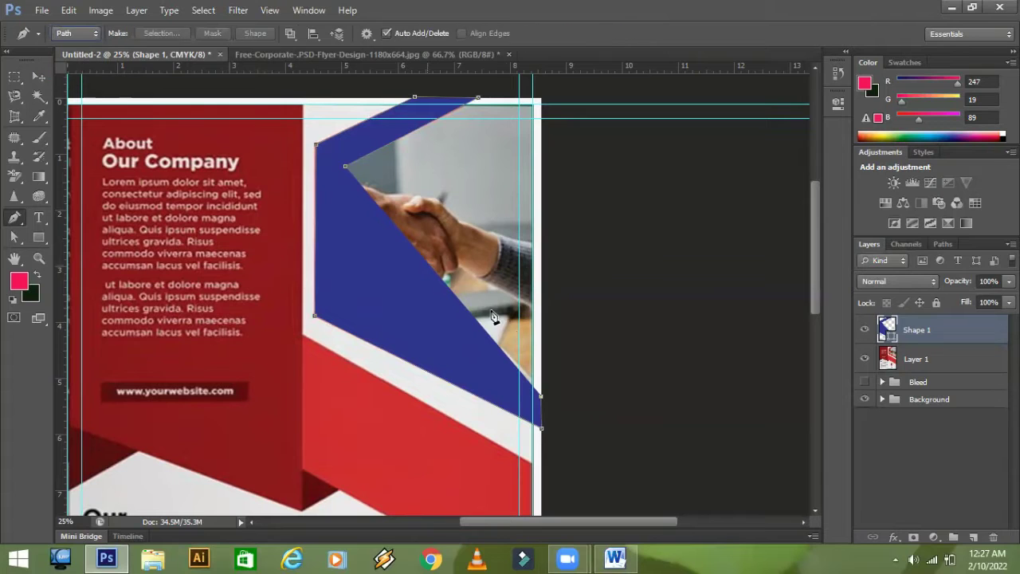
{"action": "left_click", "coordinate": [347, 303]}
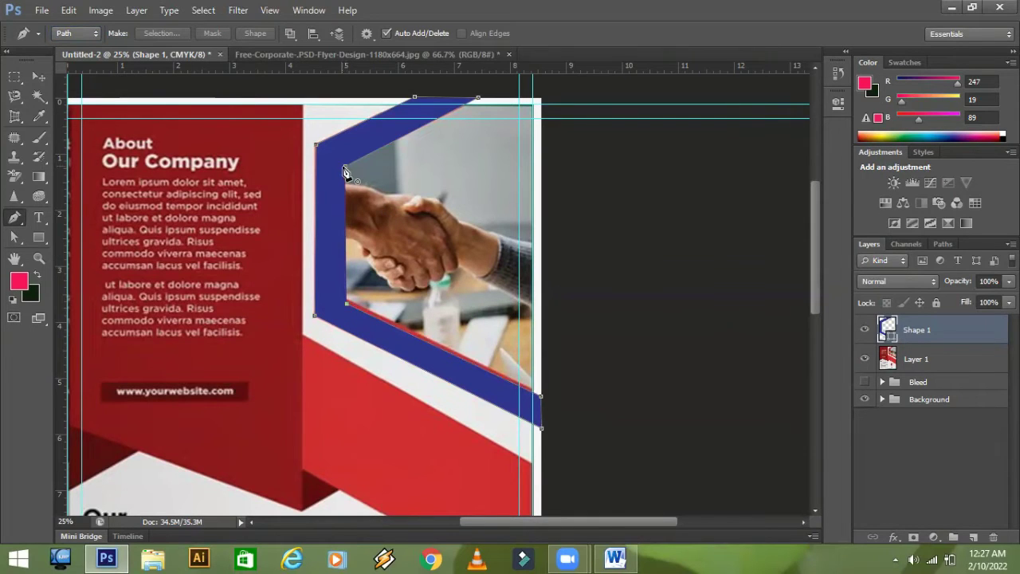
{"action": "key", "text": "Return"}
{"action": "left_click", "coordinate": [40, 78]}
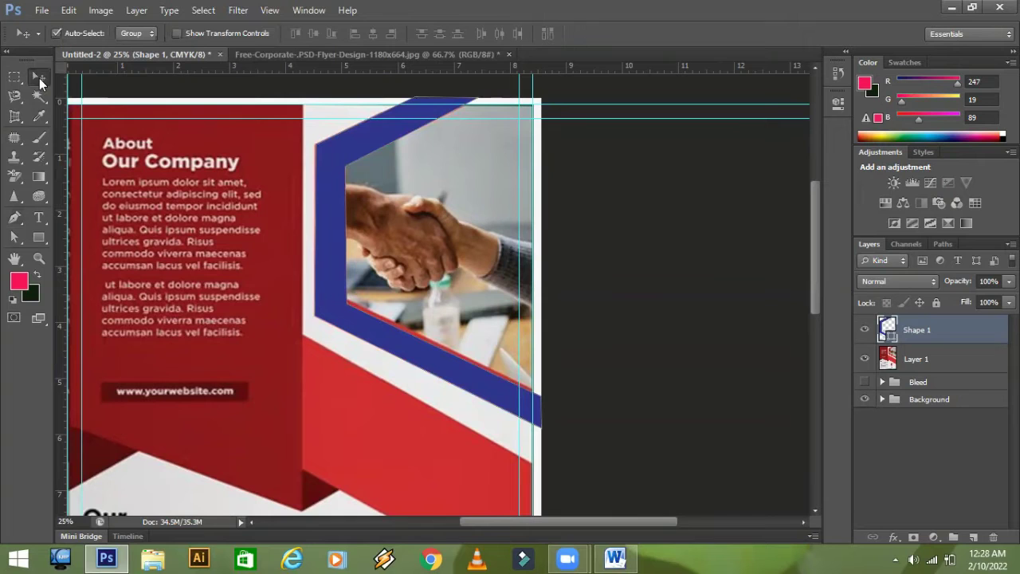
{"action": "left_click", "coordinate": [16, 219]}
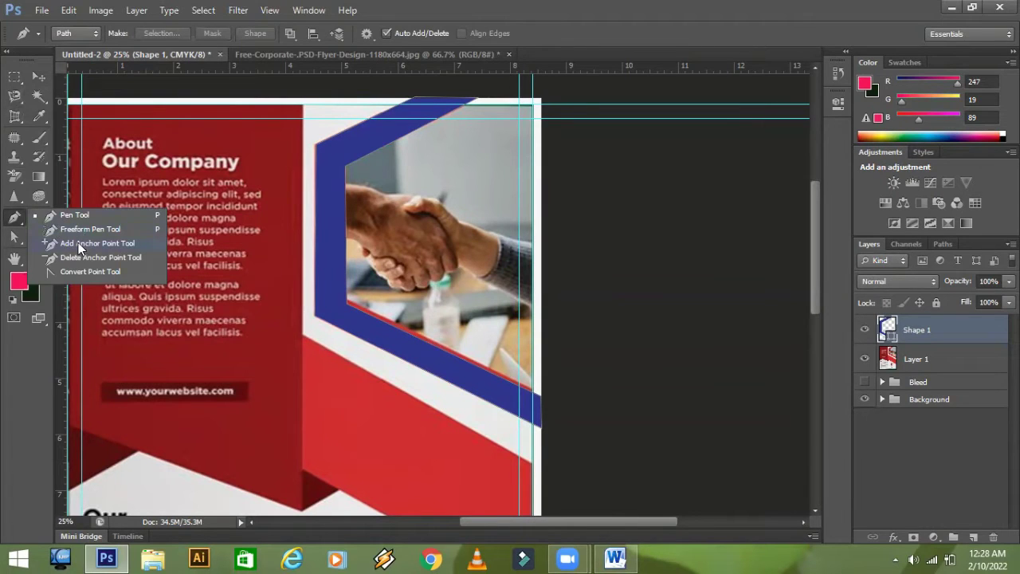
{"action": "left_click", "coordinate": [569, 80]}
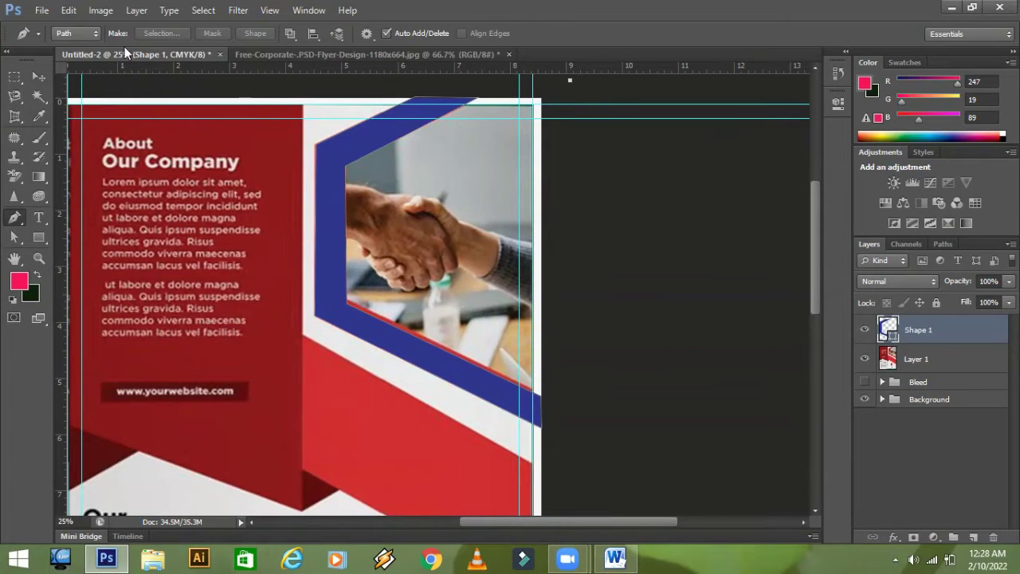
{"action": "left_click", "coordinate": [41, 10]}
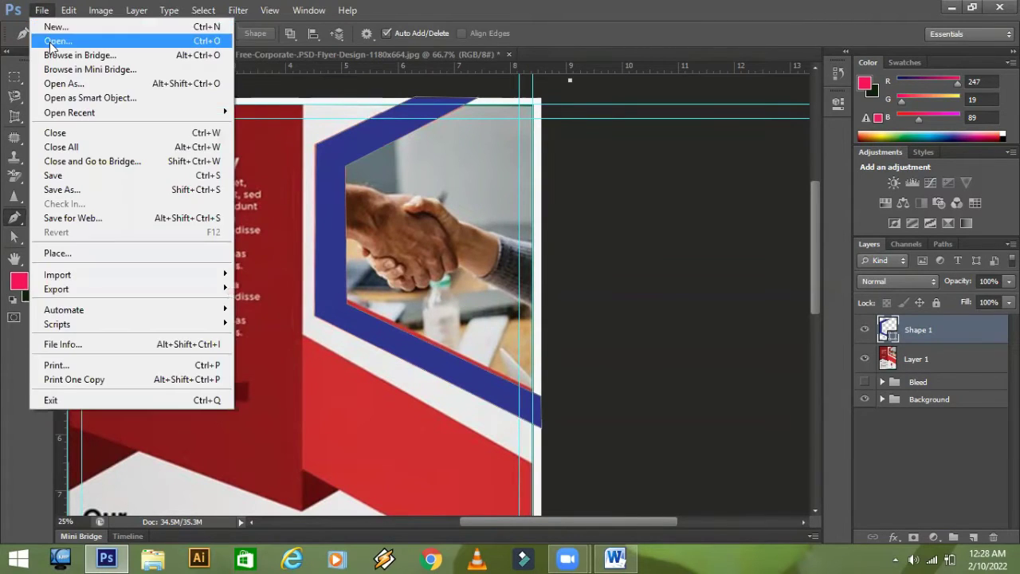
{"action": "left_click", "coordinate": [164, 73]}
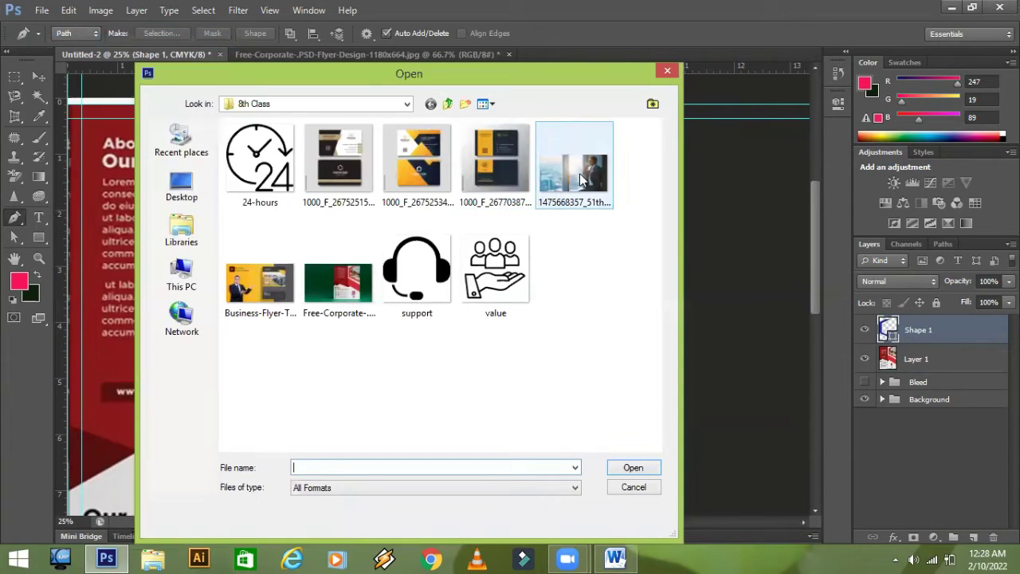
{"action": "left_click", "coordinate": [580, 175]}
{"action": "left_click", "coordinate": [633, 468]}
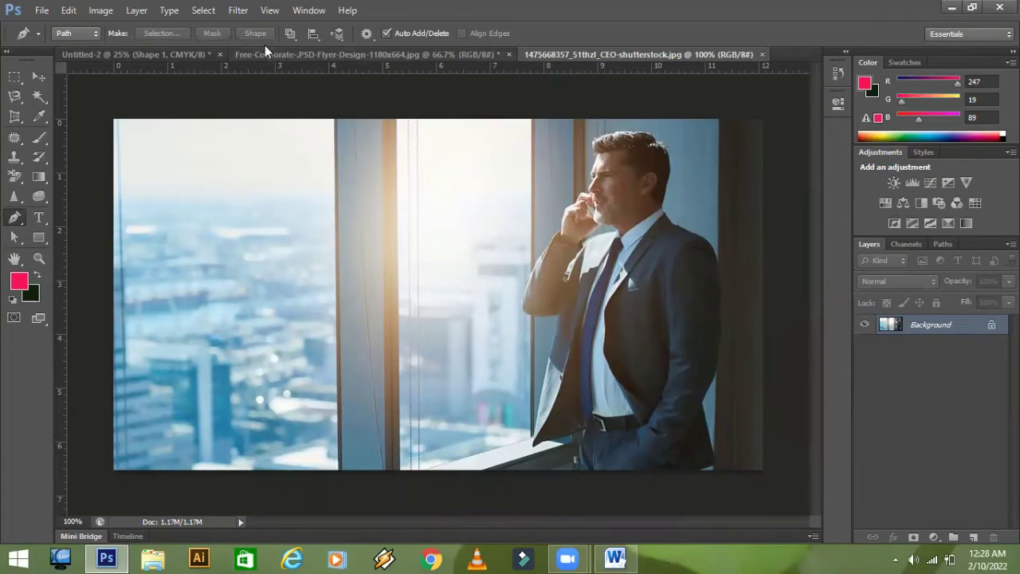
{"action": "left_click", "coordinate": [38, 77]}
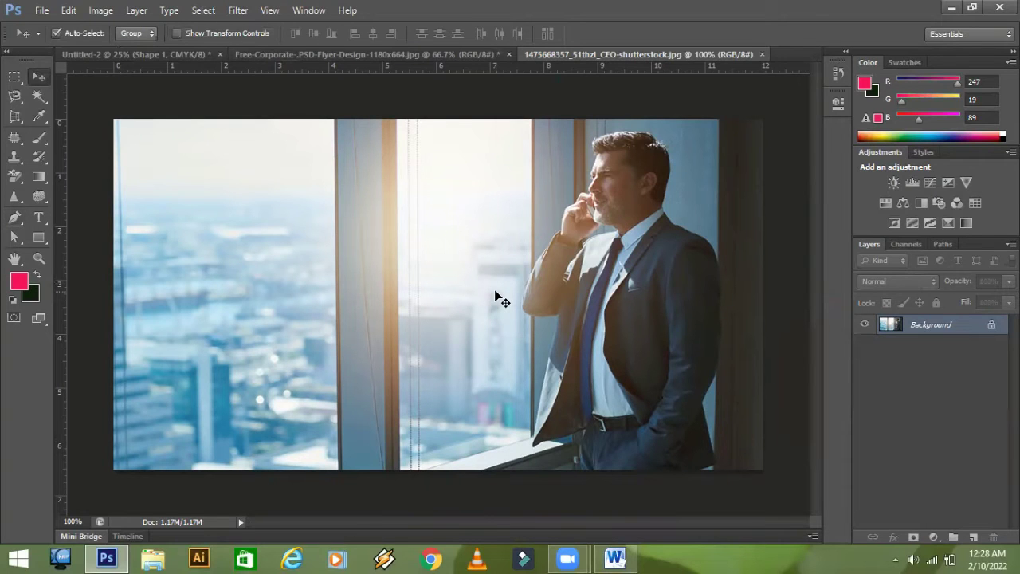
- Try to copy the businessman photo into the Free-Corporate flyer reference document and undo it
{"action": "left_click_drag", "start_coordinate": [496, 300], "coordinate": [449, 215]}
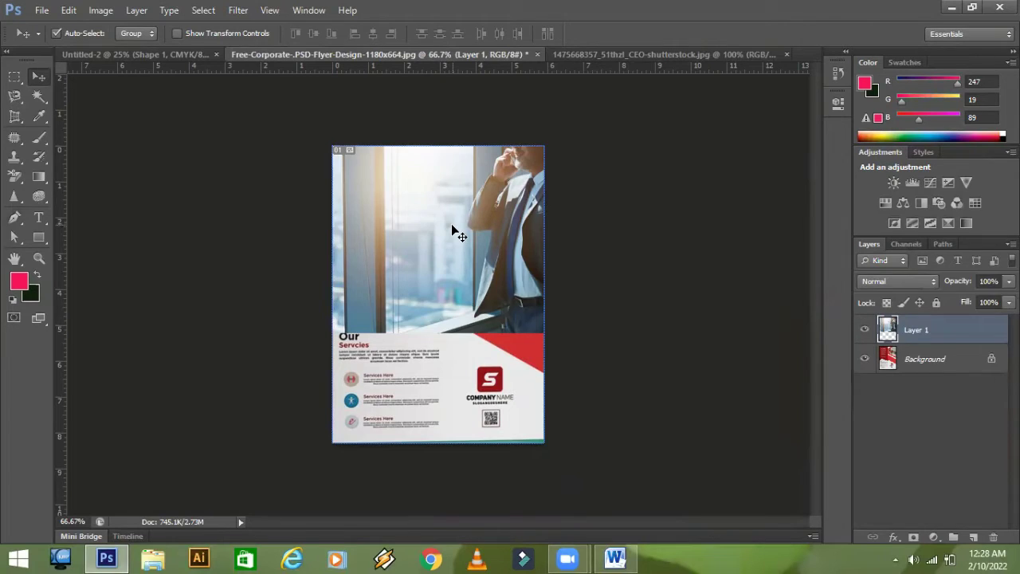
{"action": "key", "text": "ctrl+z"}
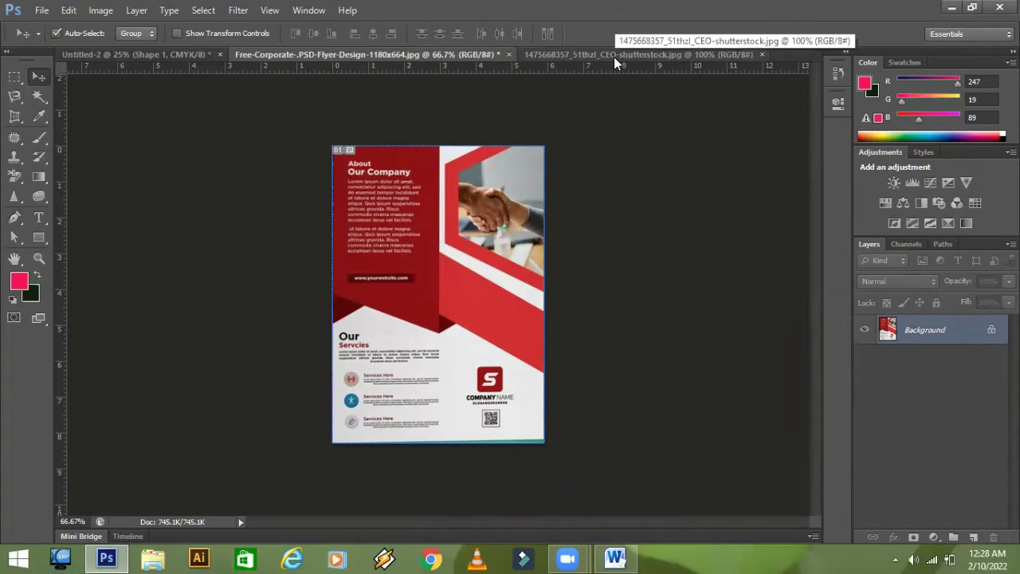
- Close the Free-Corporate flyer reference document and copy the businessman photo into Untitled-2
{"action": "left_click", "coordinate": [509, 54]}
{"action": "left_click", "coordinate": [513, 220]}
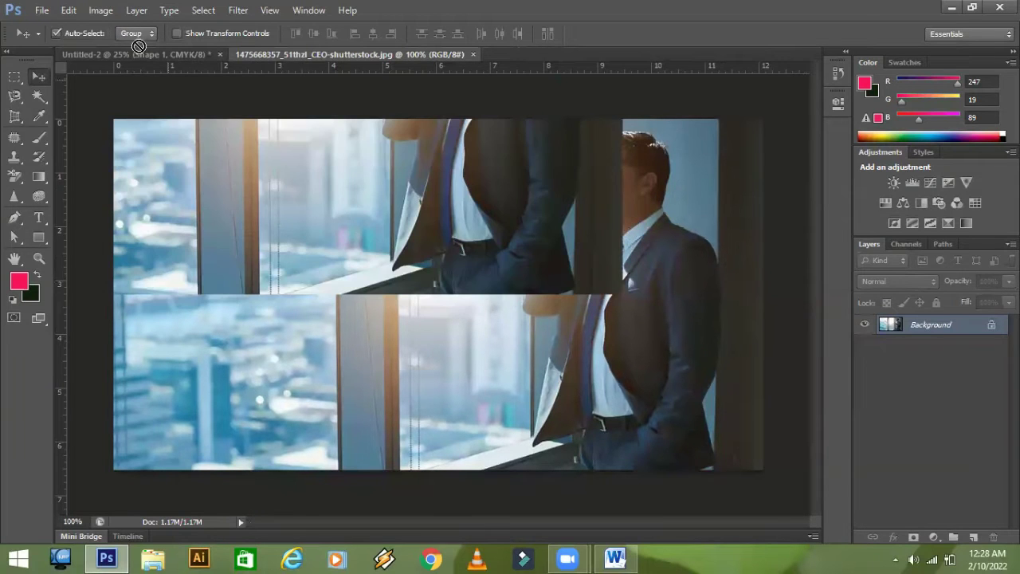
{"action": "left_click_drag", "start_coordinate": [141, 54], "coordinate": [319, 248]}
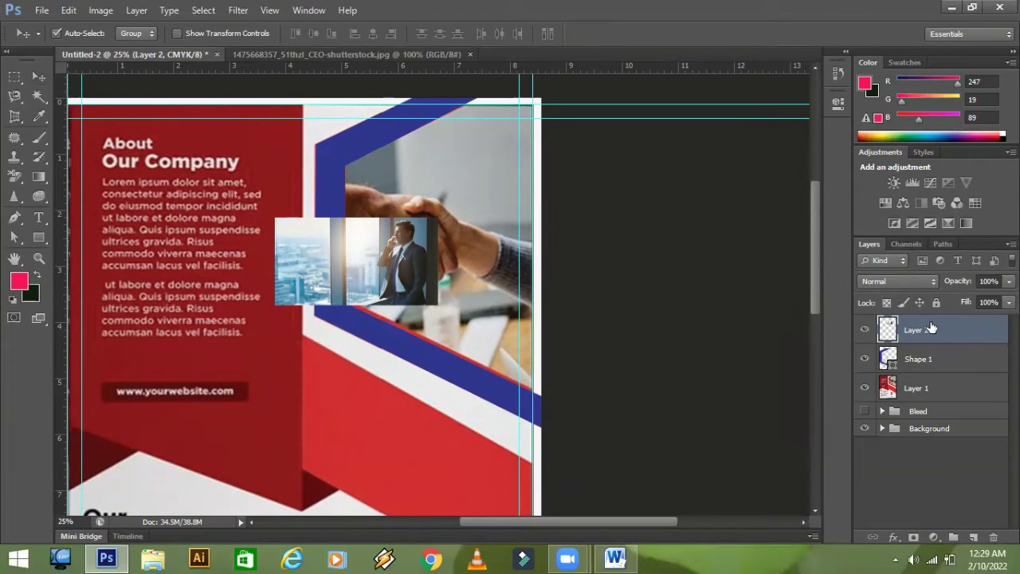
- Enlarge the businessman photo to about 361% and position it over the upper part of the page, spanning its full width
{"action": "key", "text": "ctrl+t"}
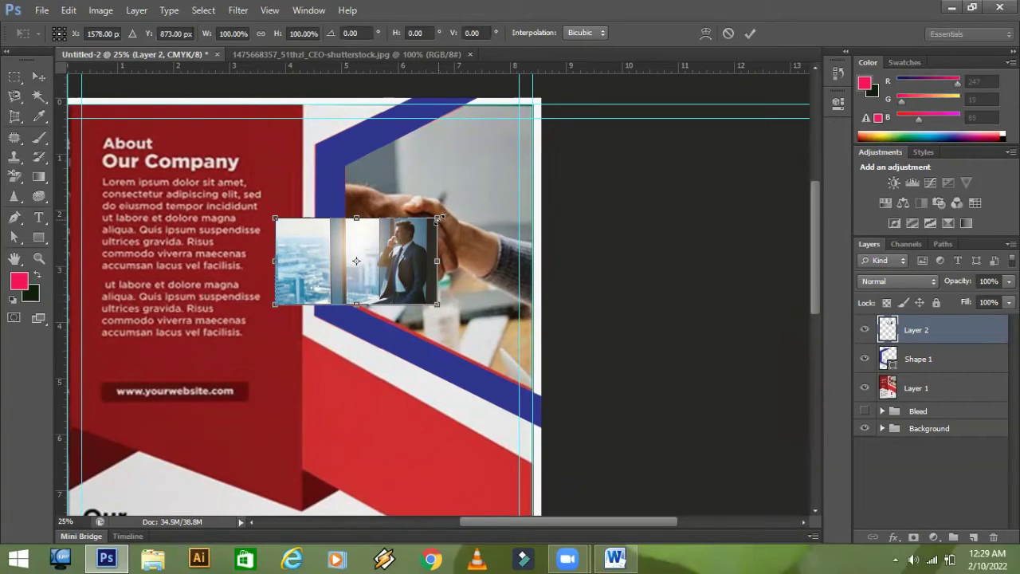
{"action": "left_click_drag", "start_coordinate": [439, 215], "coordinate": [597, 130]}
{"action": "left_click_drag", "start_coordinate": [479, 210], "coordinate": [434, 159]}
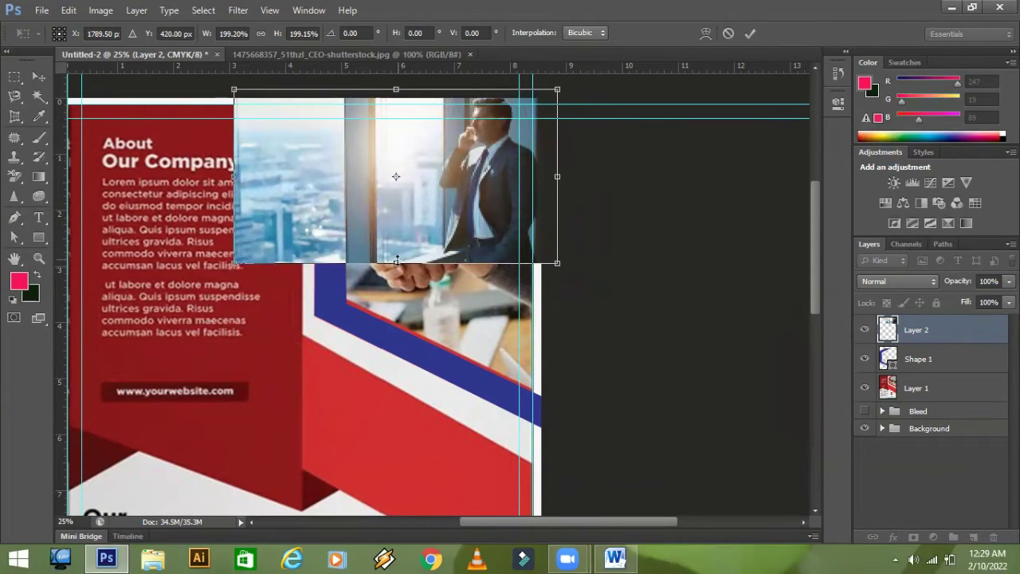
{"action": "left_click_drag", "start_coordinate": [396, 262], "coordinate": [427, 412]}
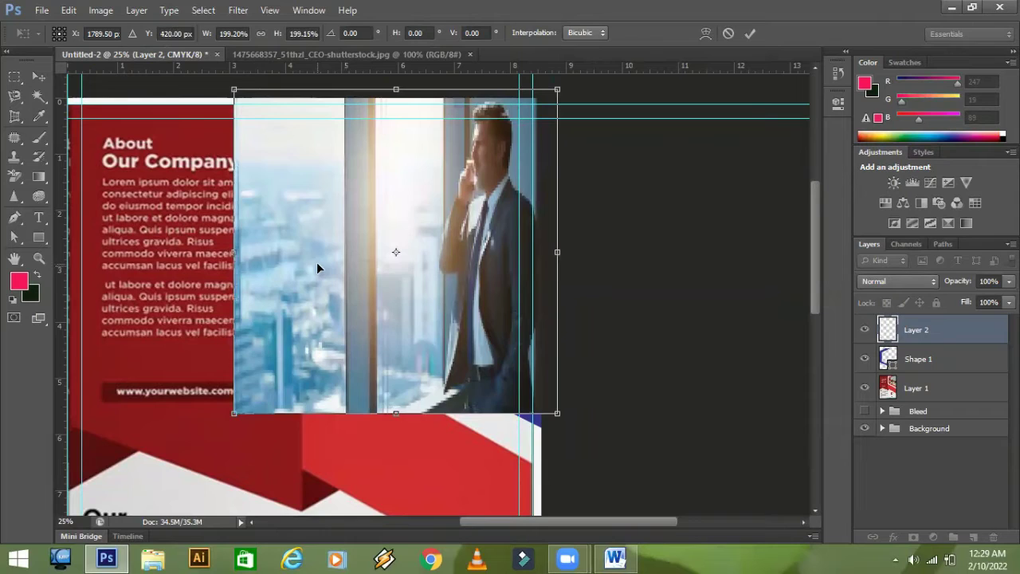
{"action": "key", "text": "ctrl+z"}
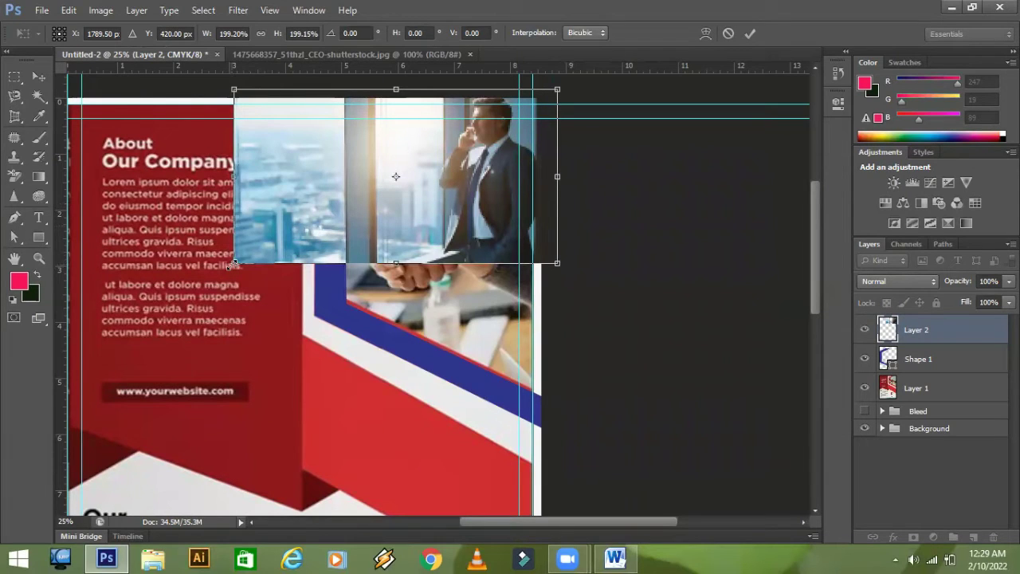
{"action": "left_click_drag", "start_coordinate": [234, 263], "coordinate": [133, 409]}
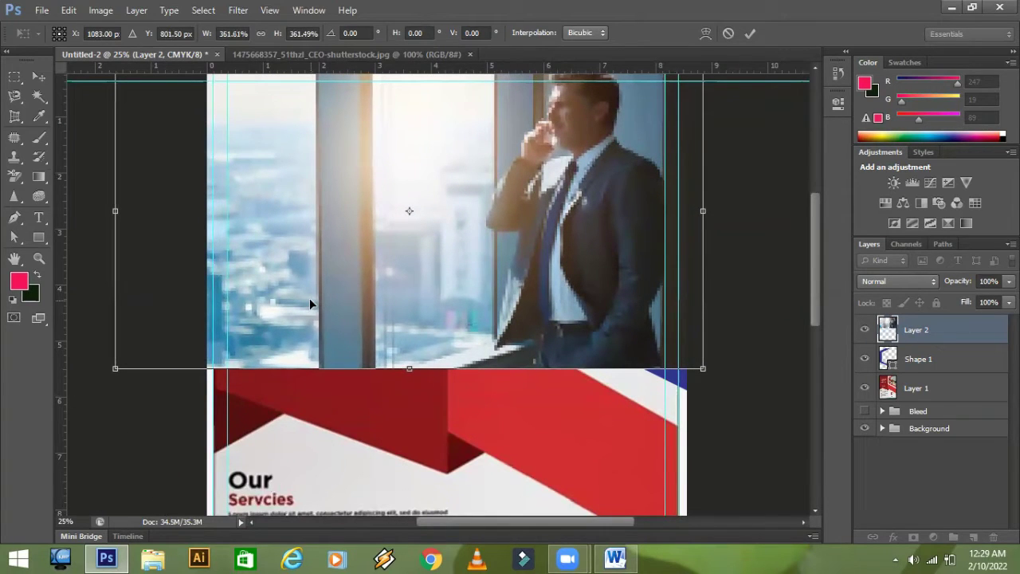
{"action": "key", "text": "ctrl+minus"}
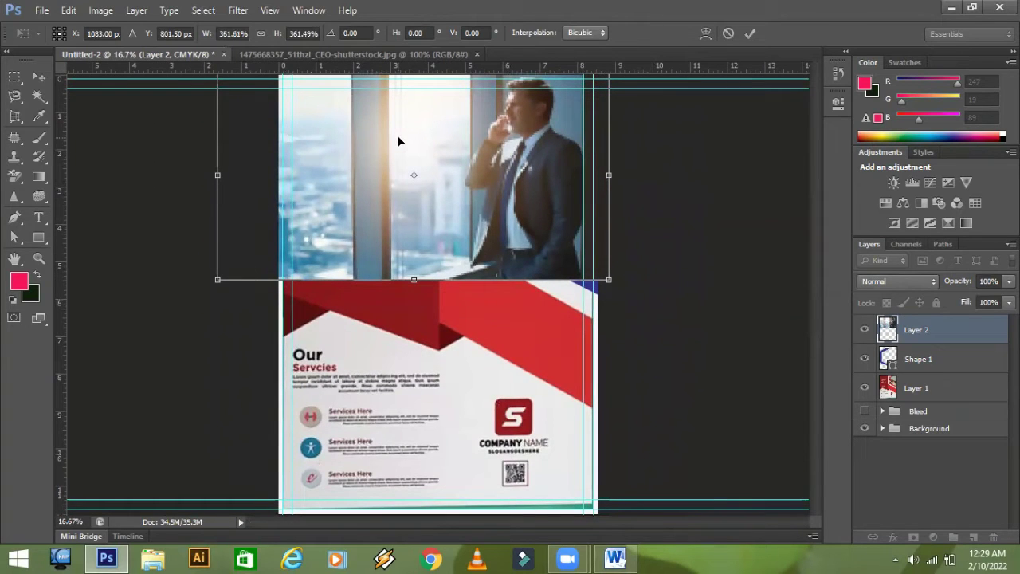
{"action": "key", "text": "ctrl+minus"}
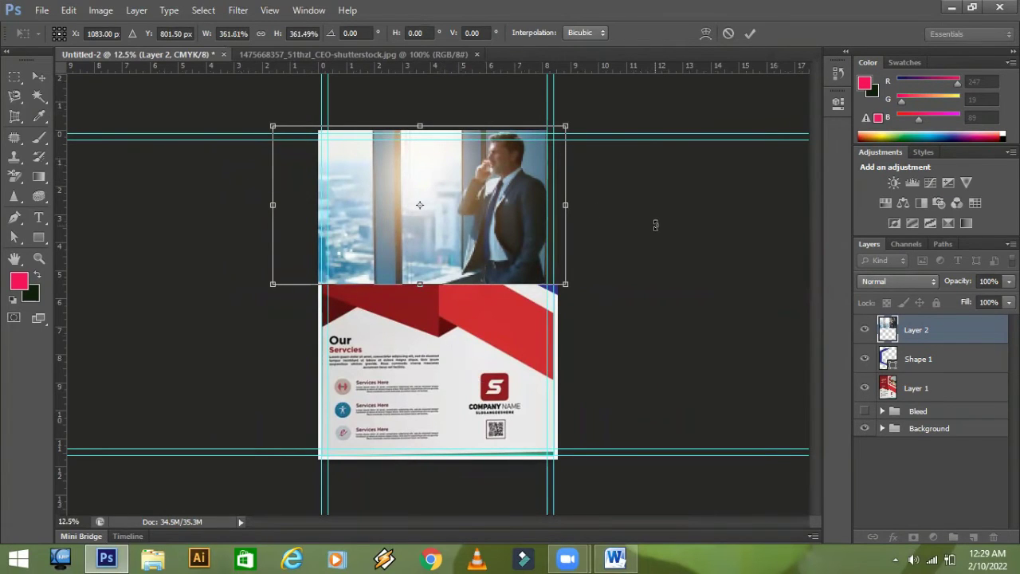
{"action": "key", "text": "Return"}
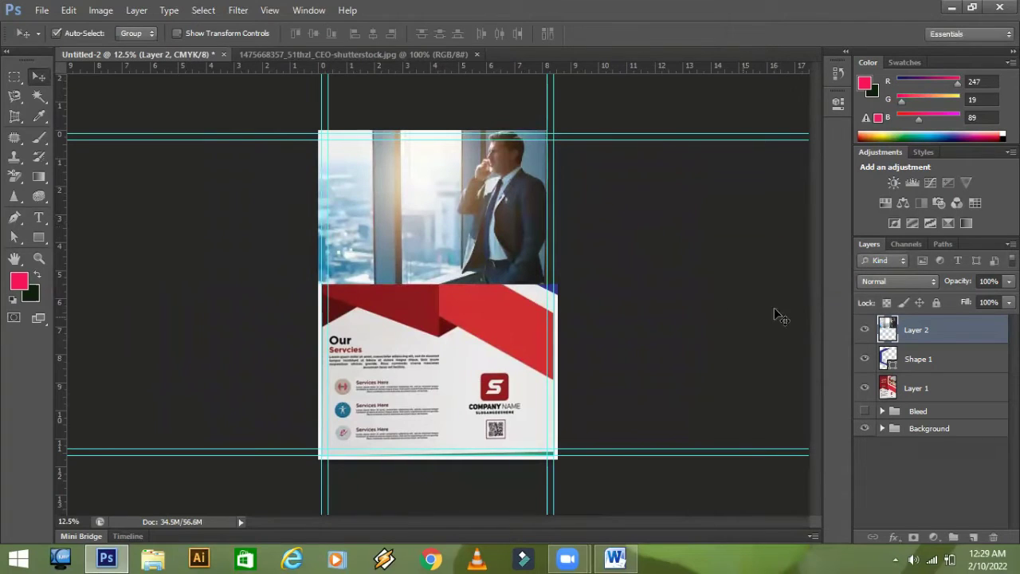
- Clip the businessman photo to the blue band shape with a clipping mask and select both layers
{"action": "right_click", "coordinate": [917, 333]}
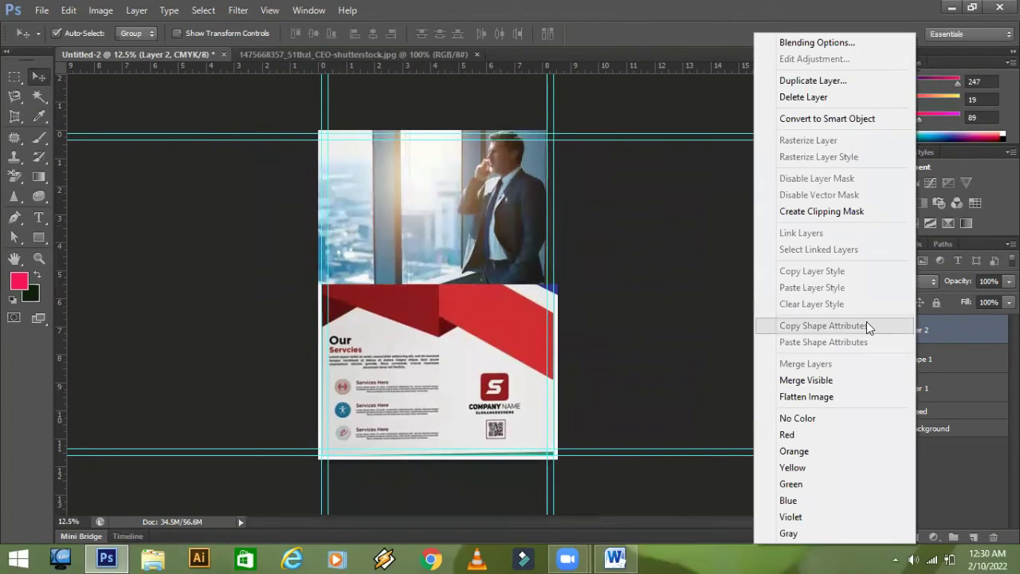
{"action": "left_click", "coordinate": [857, 213]}
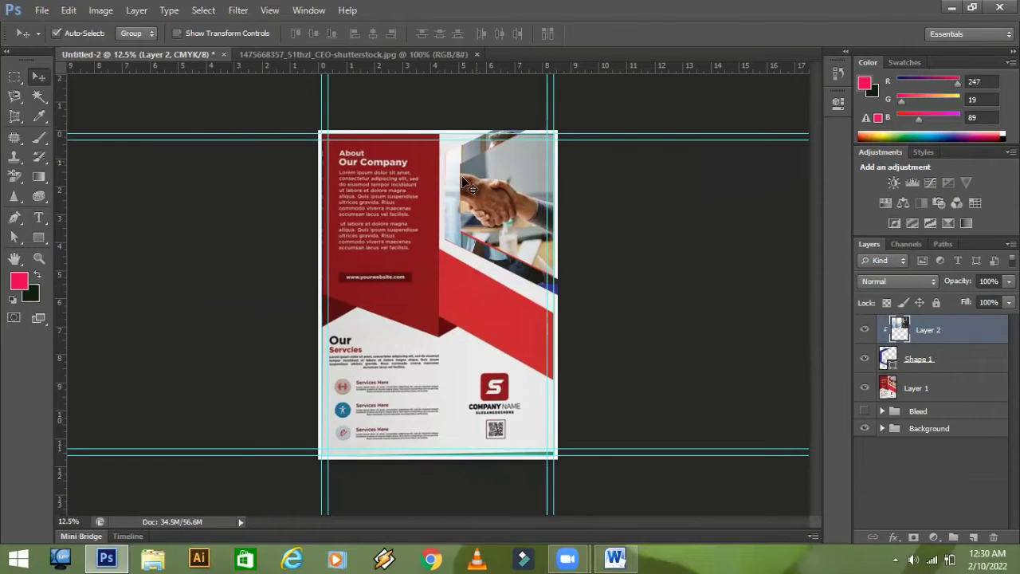
{"action": "left_click", "coordinate": [920, 360], "text": "shift"}
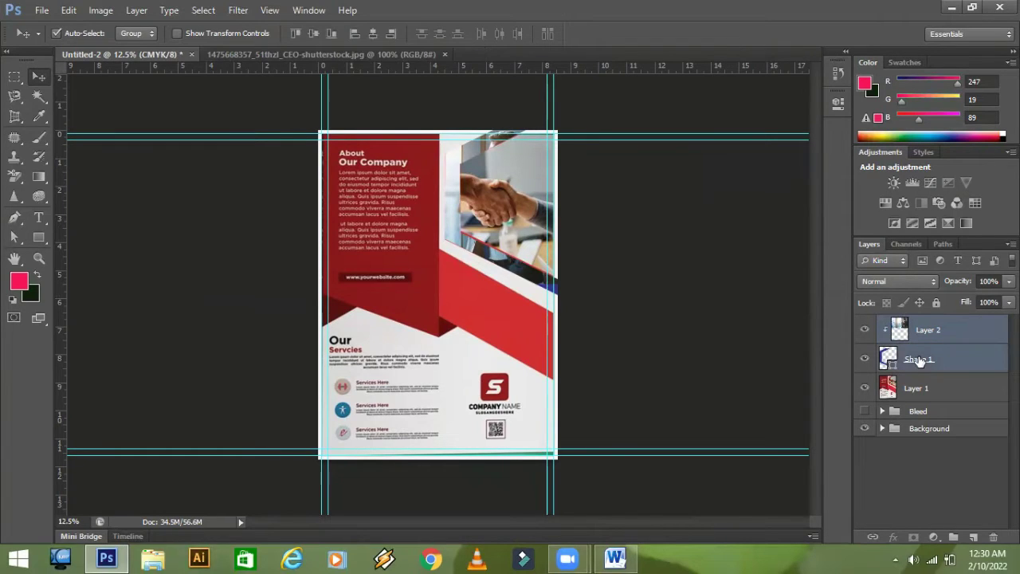
- Delete the clipped businessman photo layer and the blue shape layer, and activate the Pen tool
{"action": "key", "text": "Delete"}
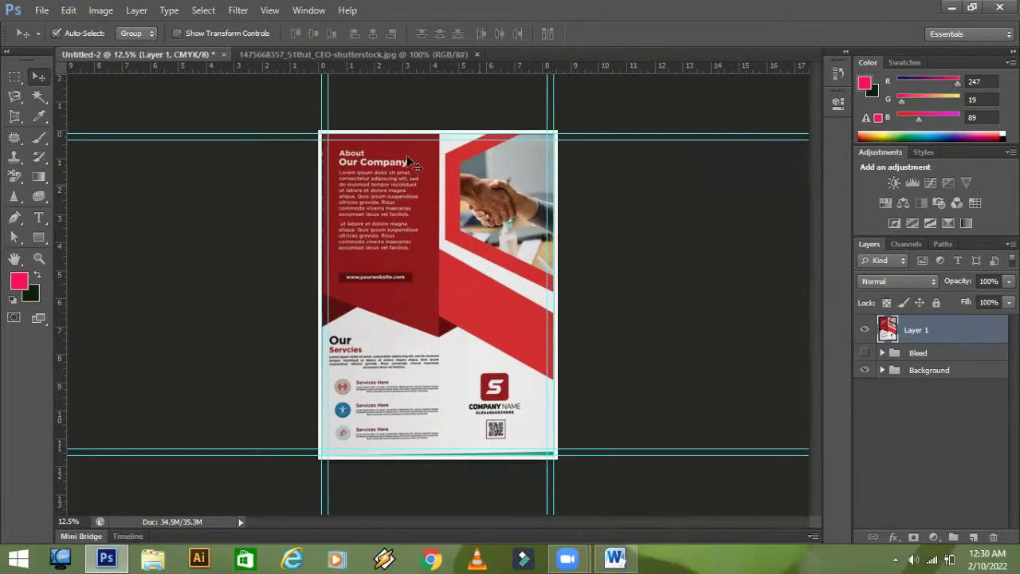
{"action": "left_click", "coordinate": [15, 217]}
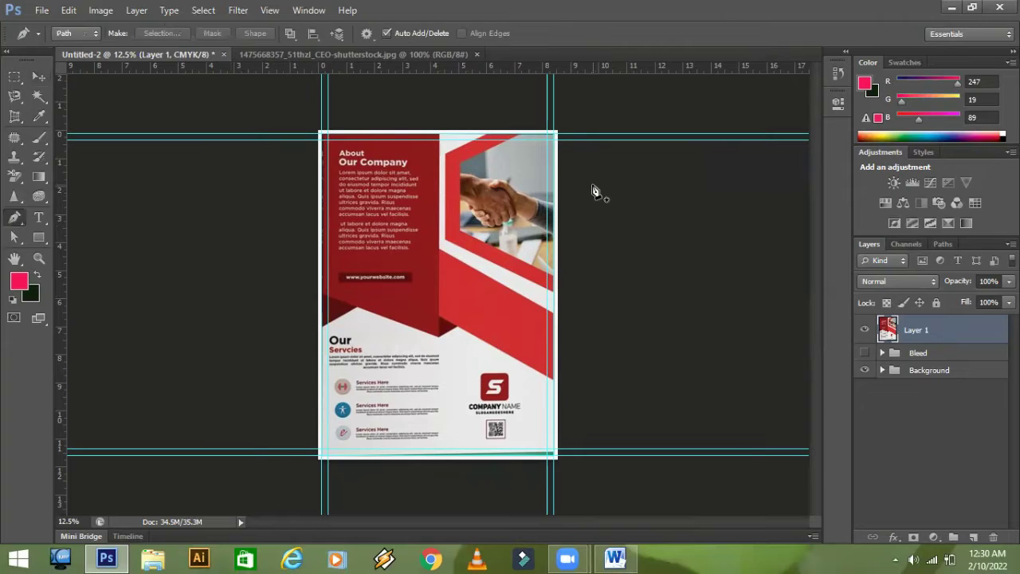
{"action": "left_click", "coordinate": [459, 170]}
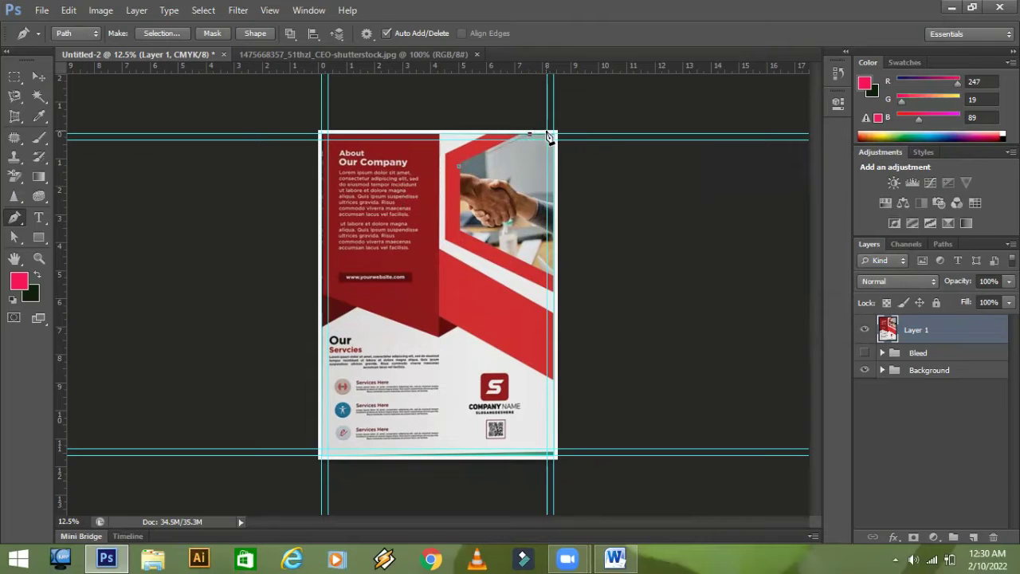
{"action": "key", "text": "ctrl+plus"}
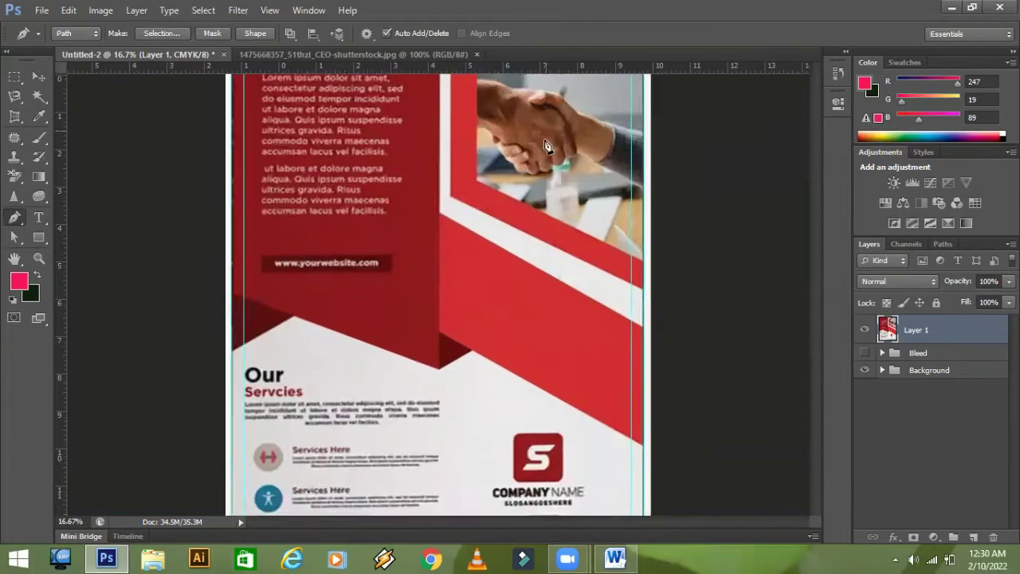
{"action": "scroll", "coordinate": [571, 244], "scroll_direction": "up", "scroll_amount": 3}
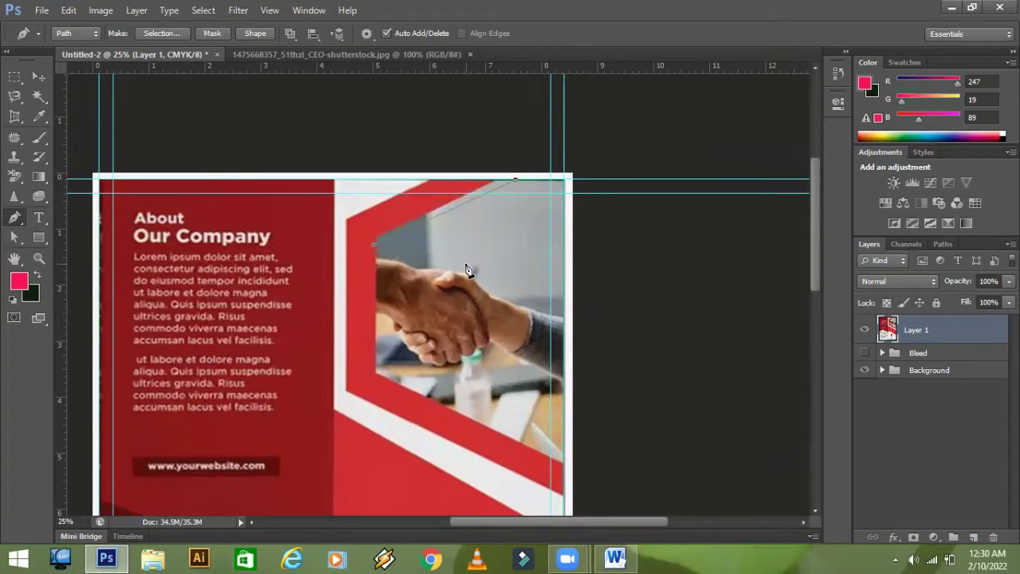
{"action": "key", "text": "ctrl+alt+z"}
{"action": "key", "text": "ctrl+alt+z"}
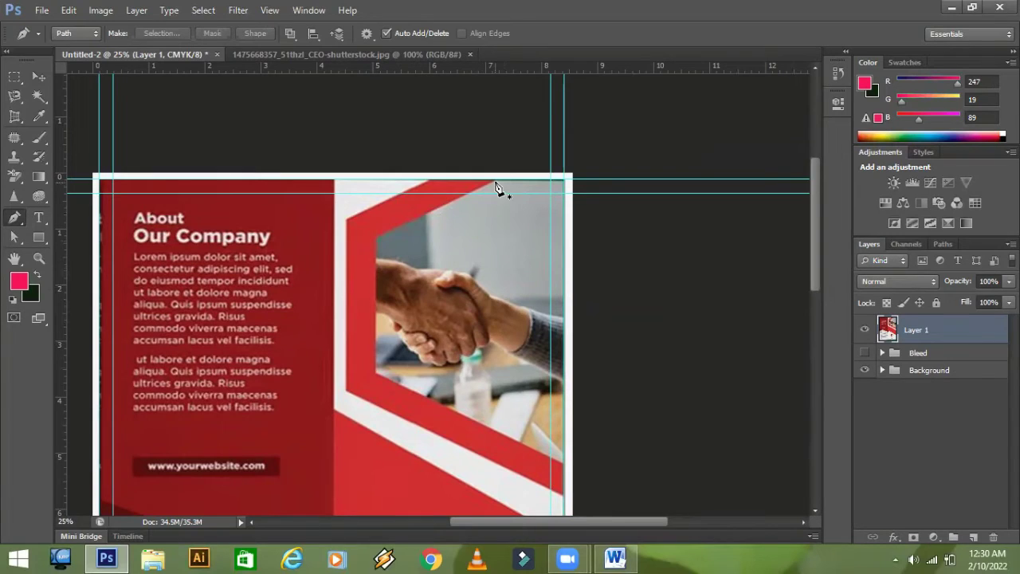
- Trace the outline of the handshake photo area with the Pen tool, extending it to the page edges, and convert the path to a selection
{"action": "left_click", "coordinate": [378, 243]}
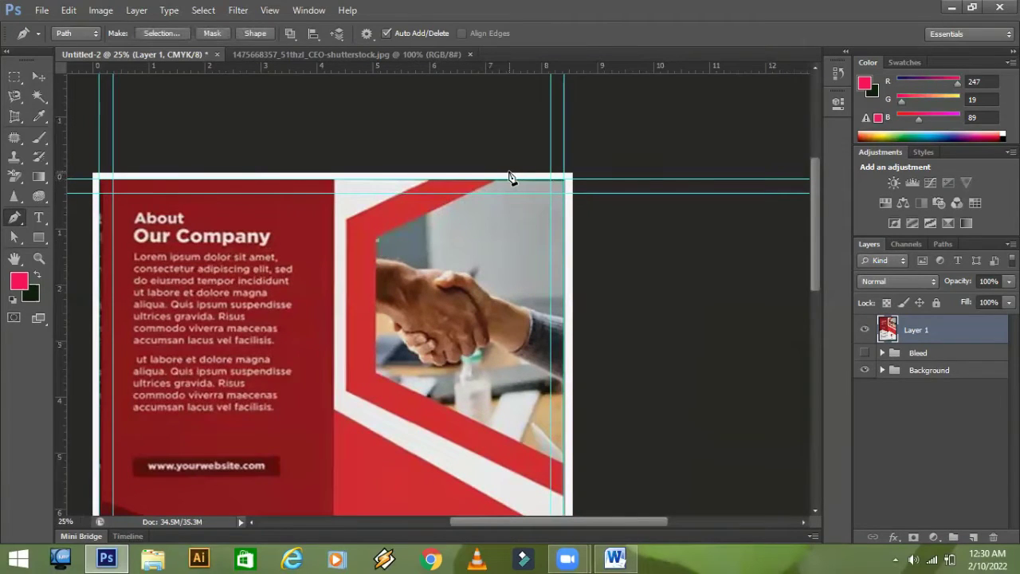
{"action": "left_click", "coordinate": [508, 174]}
{"action": "left_click", "coordinate": [572, 177]}
{"action": "left_click", "coordinate": [573, 471]}
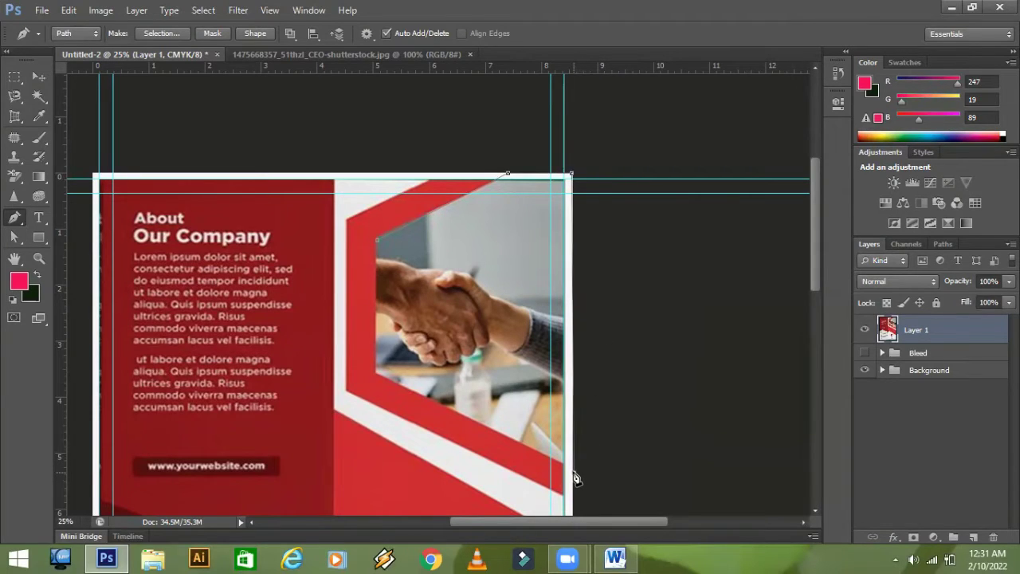
{"action": "left_click", "coordinate": [374, 374]}
{"action": "left_click", "coordinate": [377, 245]}
{"action": "key", "text": "ctrl+Return"}
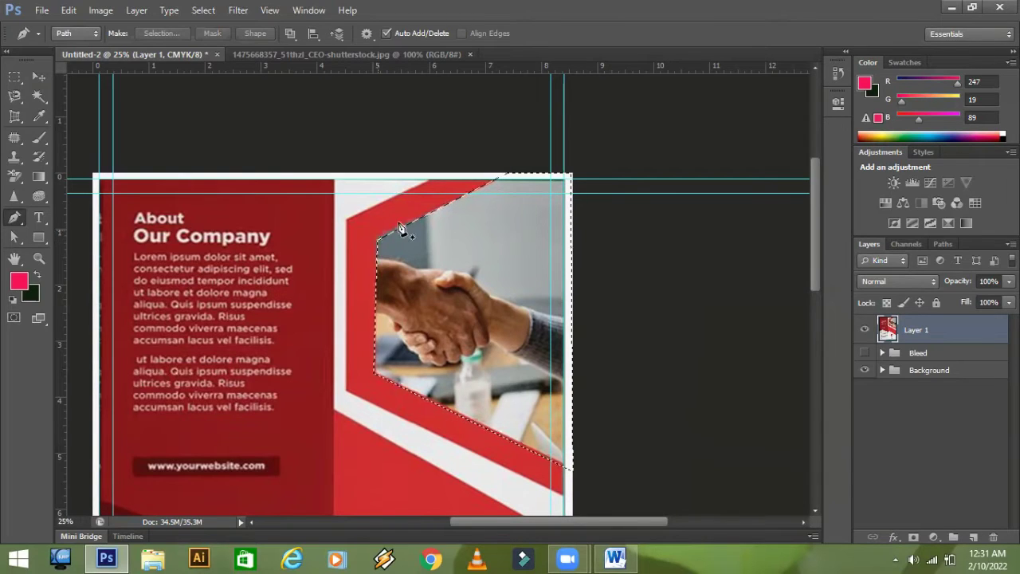
- Add a new layer, fill the selected photo area with the pink foreground colour, and deselect
{"action": "left_click", "coordinate": [974, 537]}
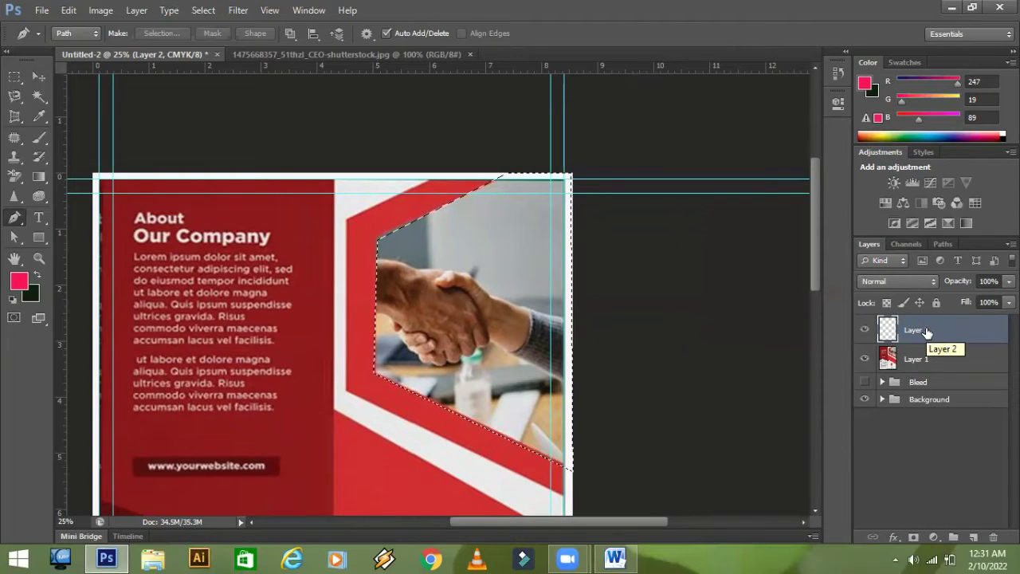
{"action": "key", "text": "alt+BackSpace"}
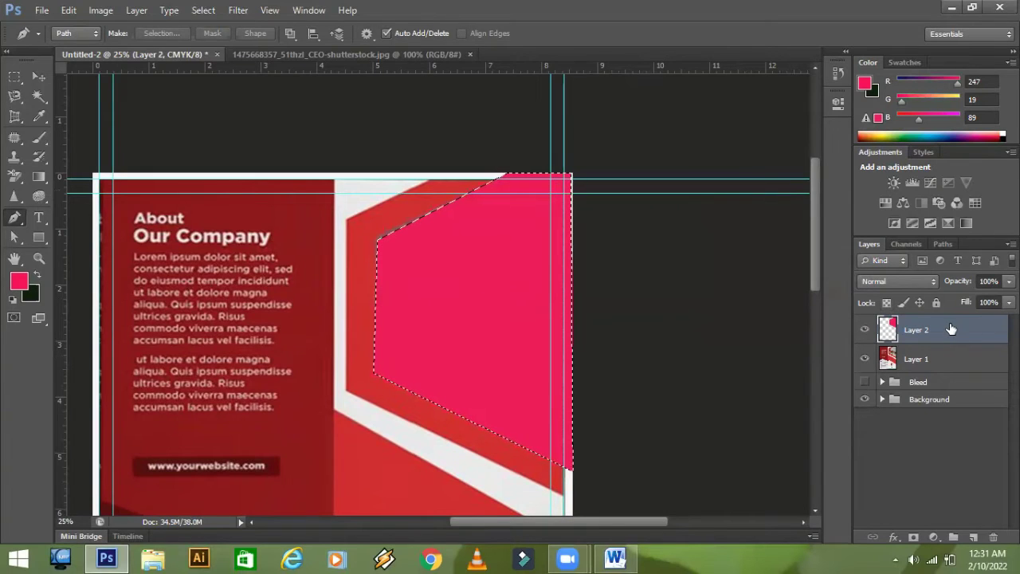
{"action": "key", "text": "ctrl+d"}
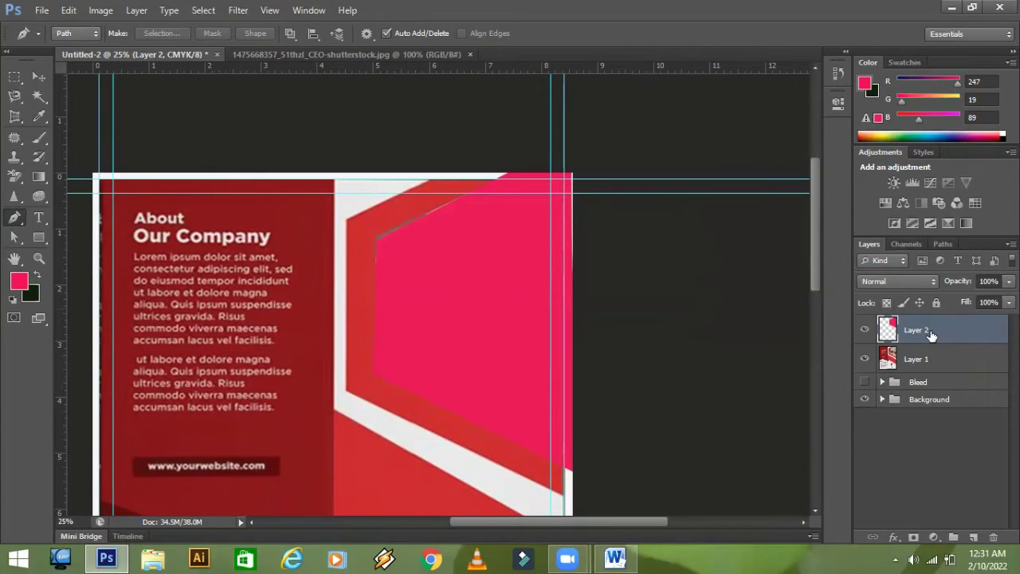
- Nudge the pink photo shape slightly left and up over the handshake photo
{"action": "key", "text": "ctrl+t"}
{"action": "key", "text": "Left"}
{"action": "key", "text": "Up"}
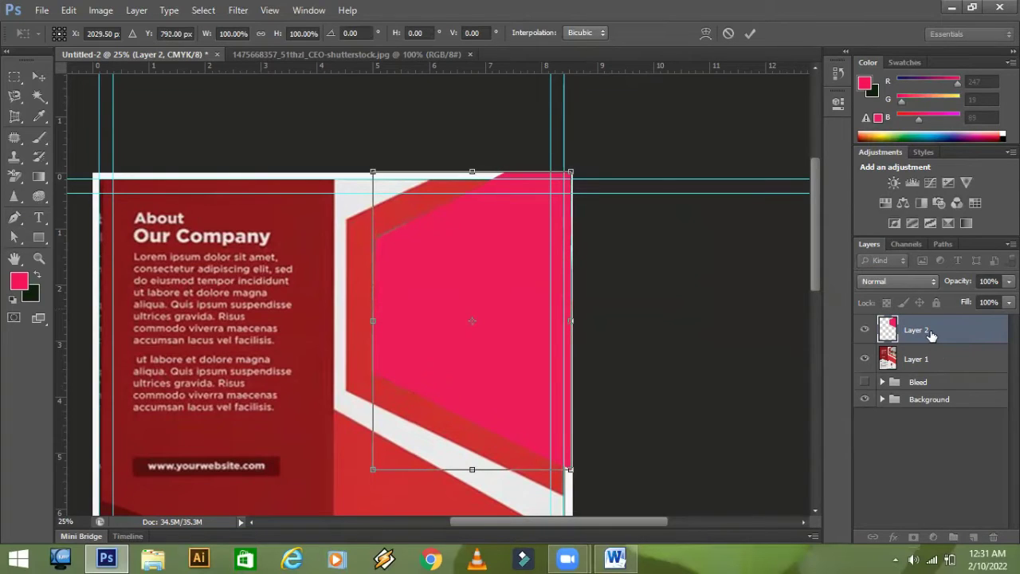
{"action": "key", "text": "p"}
{"action": "key", "text": "Return"}
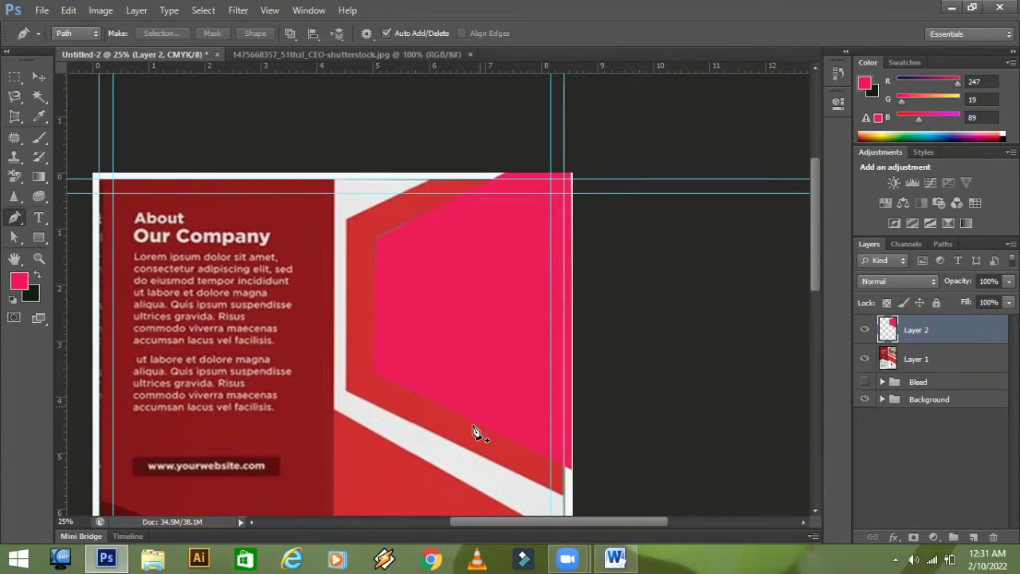
- Set the foreground colour to red cf2f2f, sampled from the band around the handshake photo
{"action": "left_click", "coordinate": [24, 284]}
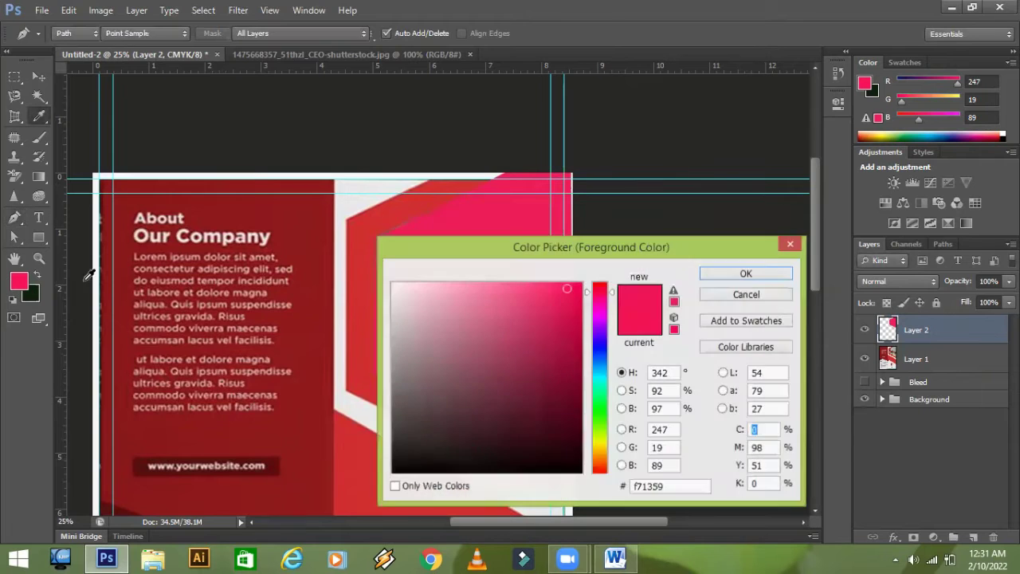
{"action": "left_click", "coordinate": [358, 255]}
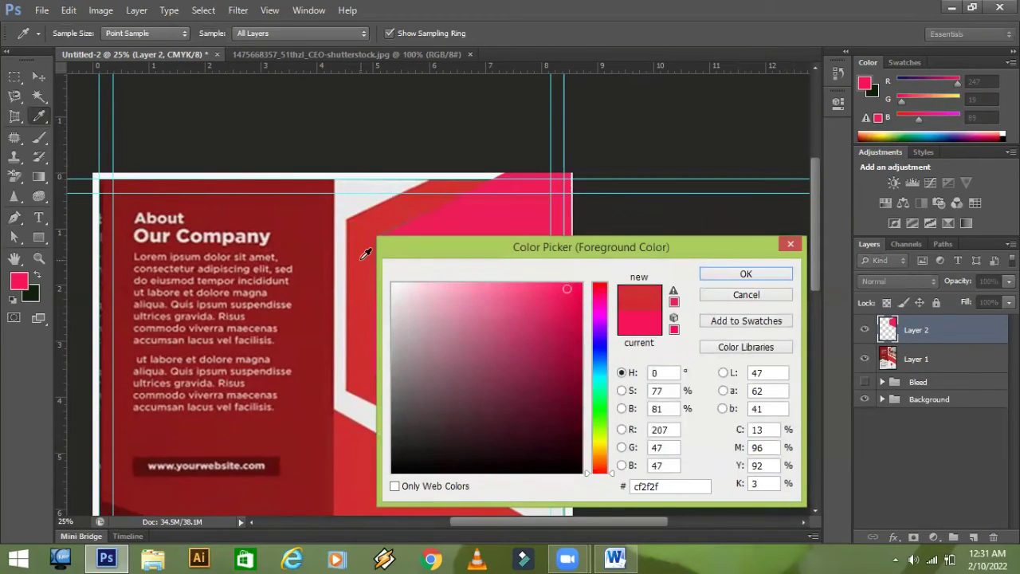
{"action": "left_click", "coordinate": [709, 273]}
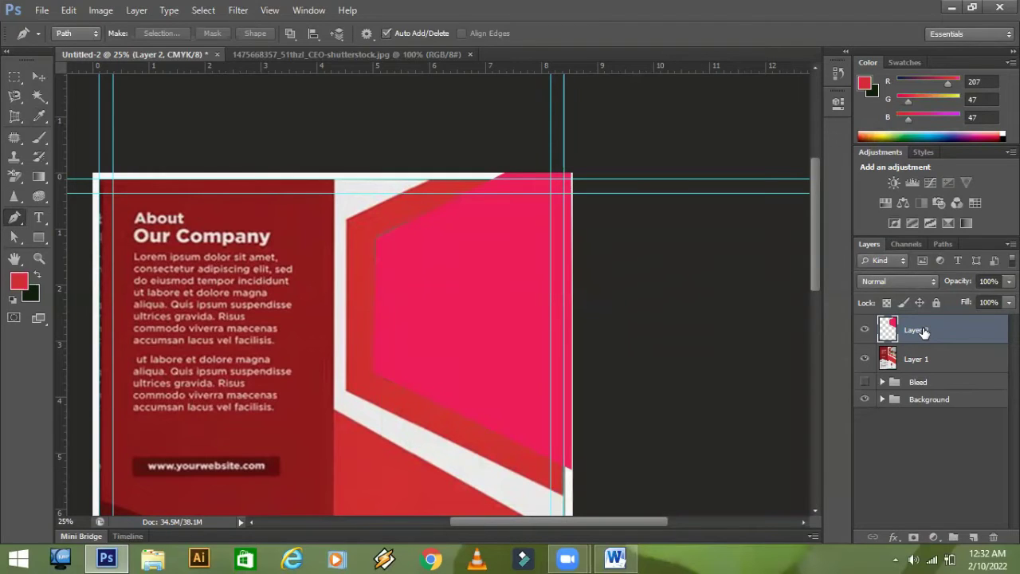
- Duplicate the pink shape layer, load the copy's outline as a selection, and fill it with the red foreground colour
{"action": "key", "text": "ctrl+j"}
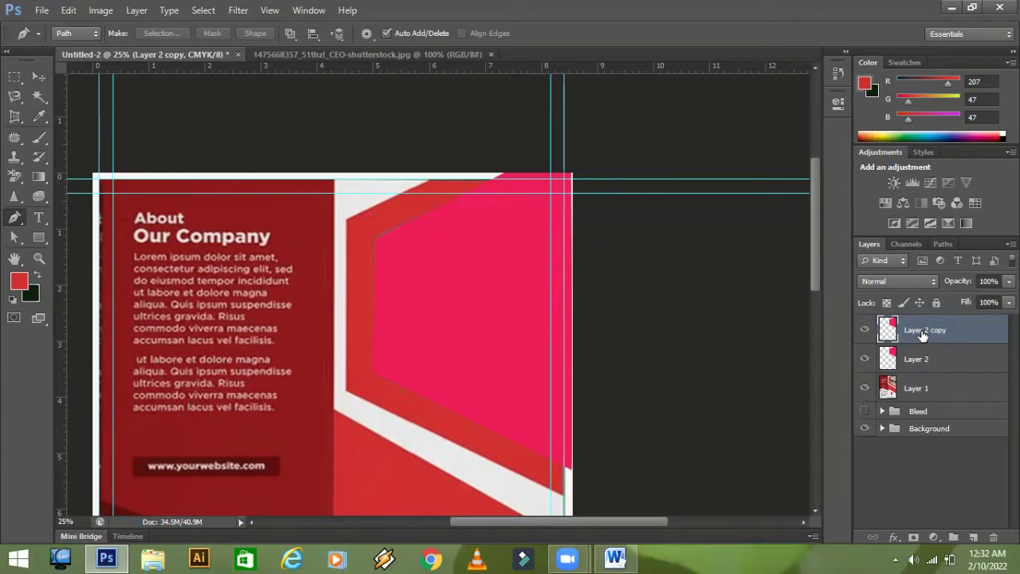
{"action": "key", "text": "alt+BackSpace"}
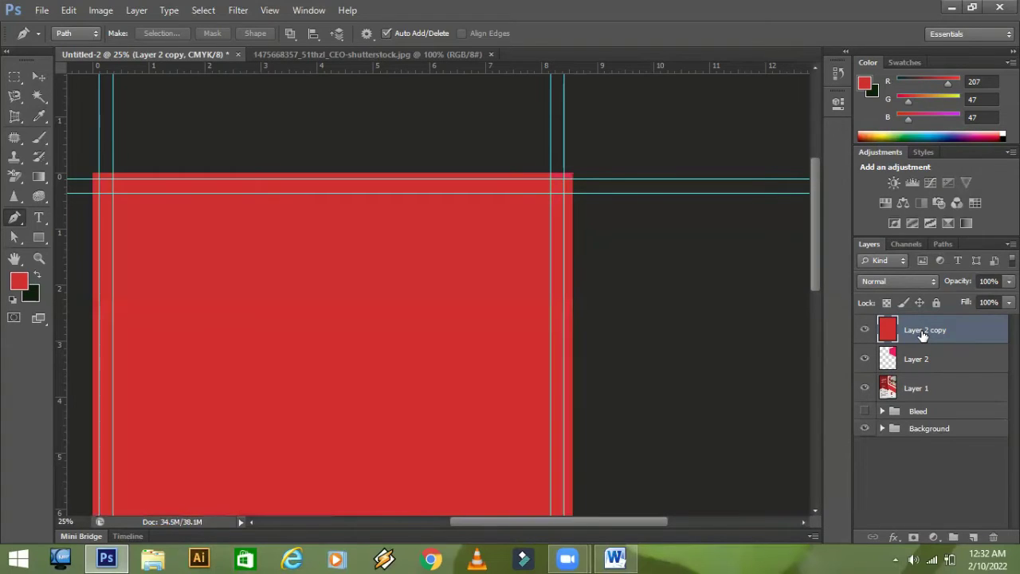
{"action": "key", "text": "ctrl+z"}
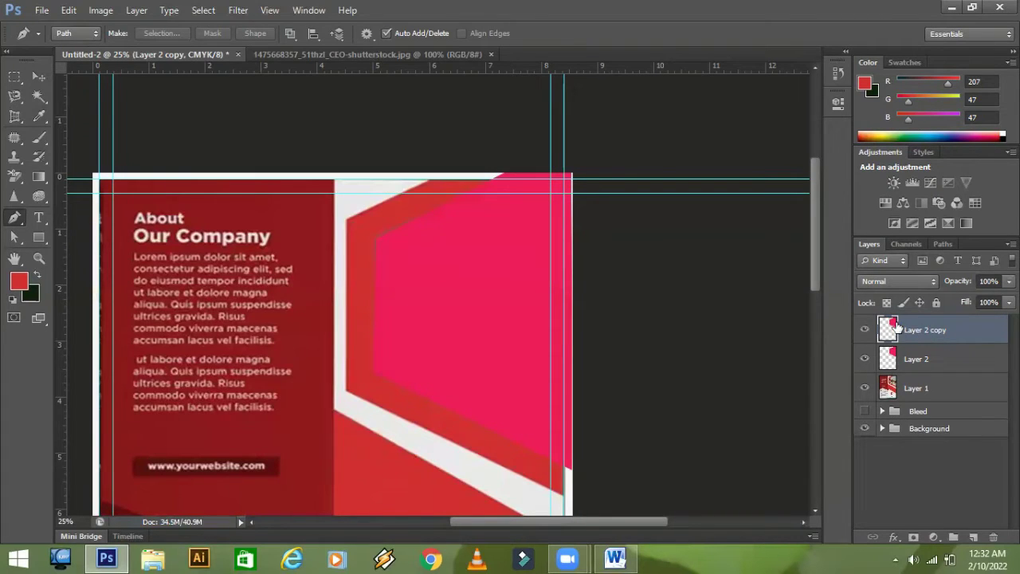
{"action": "left_click", "coordinate": [896, 327], "text": "ctrl"}
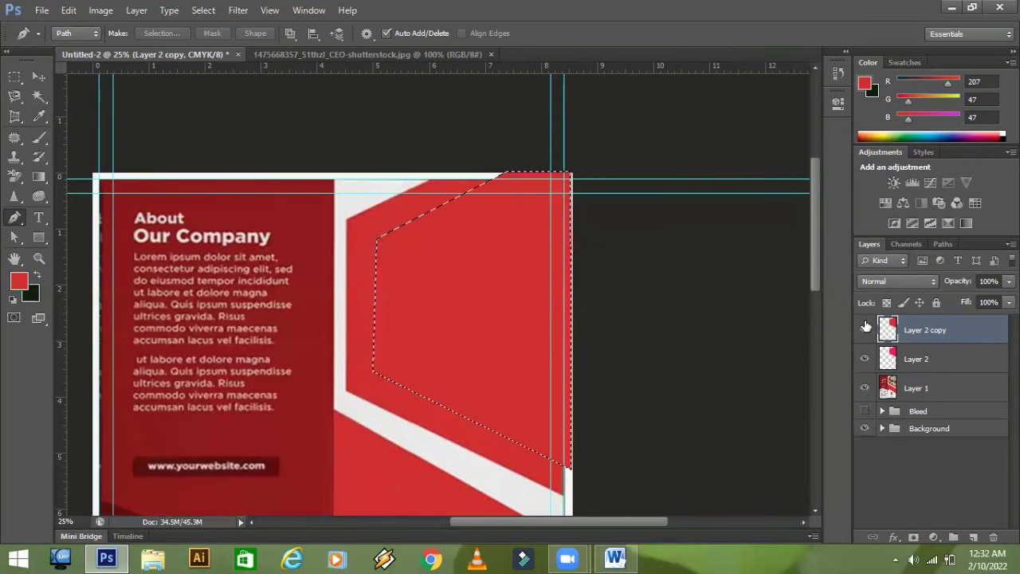
- Enlarge the red copy to about 117% width and 121% height and align it with the outer edge of the red band
{"action": "key", "text": "ctrl+t"}
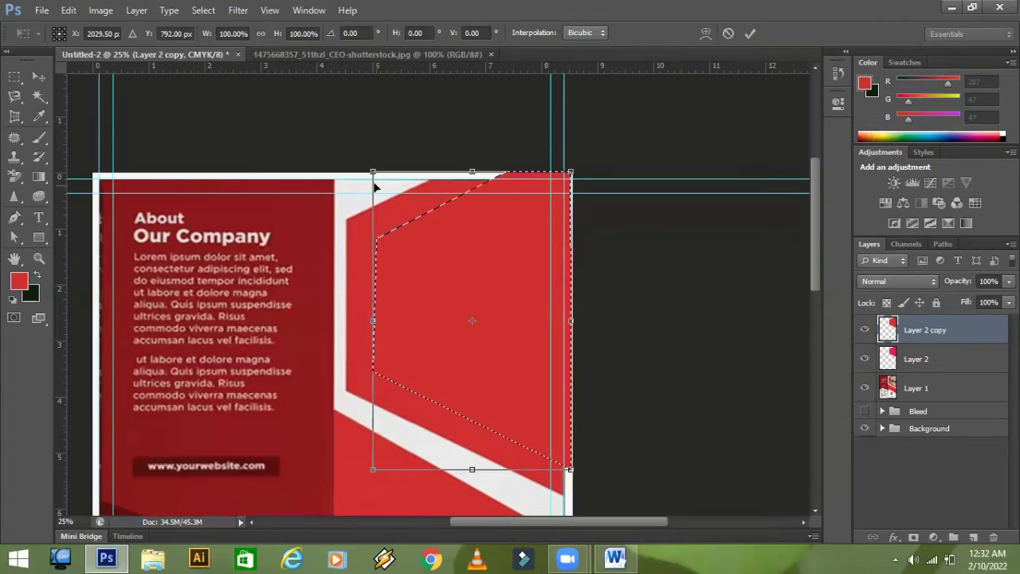
{"action": "left_click_drag", "start_coordinate": [369, 170], "coordinate": [337, 163]}
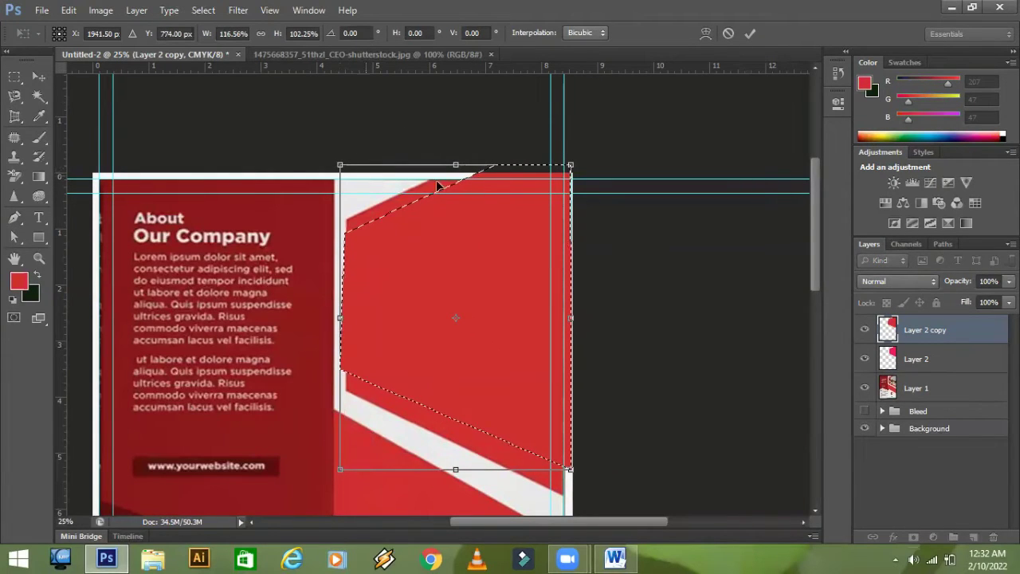
{"action": "left_click_drag", "start_coordinate": [455, 165], "coordinate": [454, 148]}
{"action": "left_click_drag", "start_coordinate": [455, 470], "coordinate": [461, 506]}
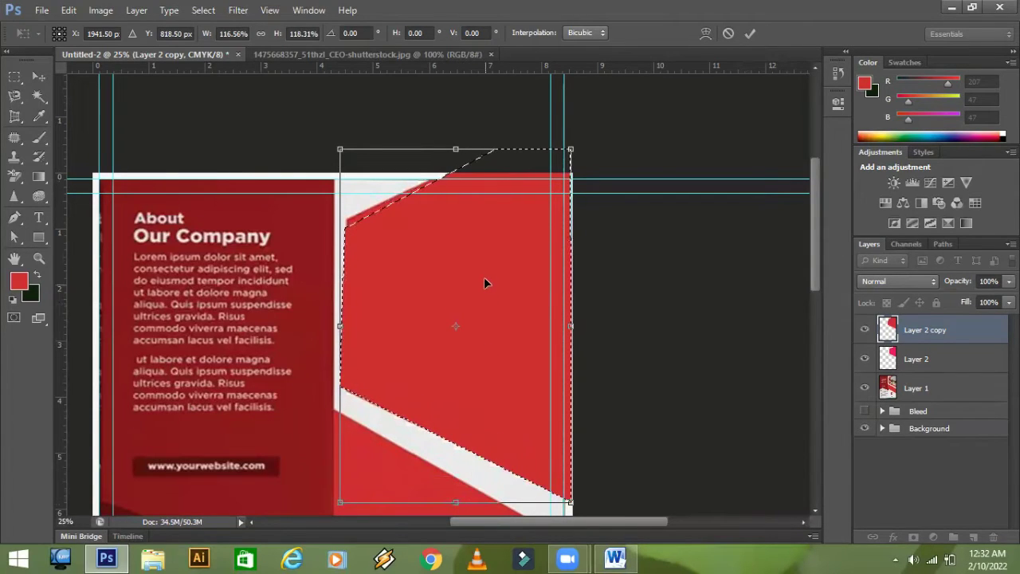
{"action": "left_click_drag", "start_coordinate": [344, 151], "coordinate": [342, 144]}
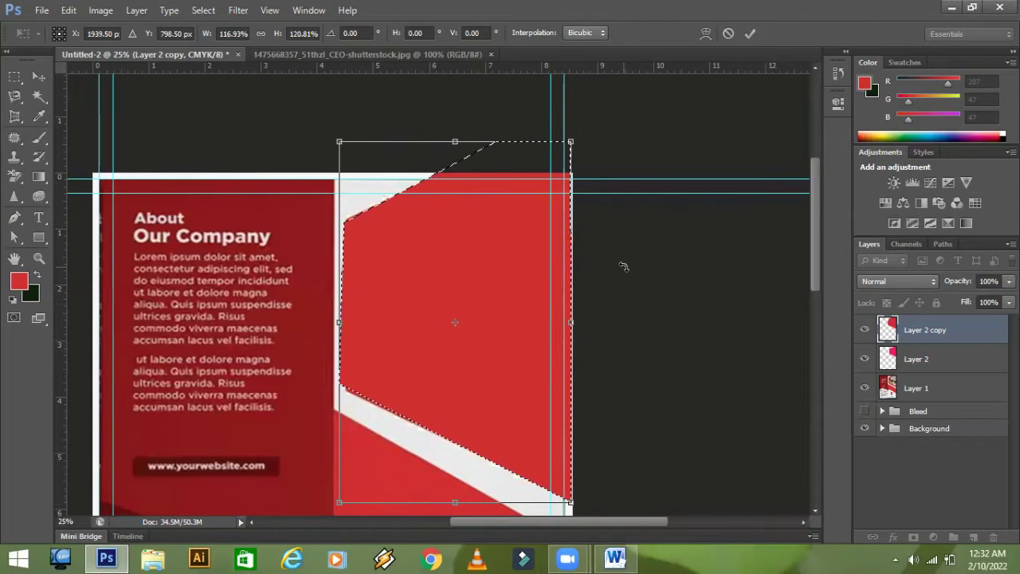
{"action": "key", "text": "Right"}
{"action": "key", "text": "Right"}
{"action": "key", "text": "Right"}
{"action": "key", "text": "Right"}
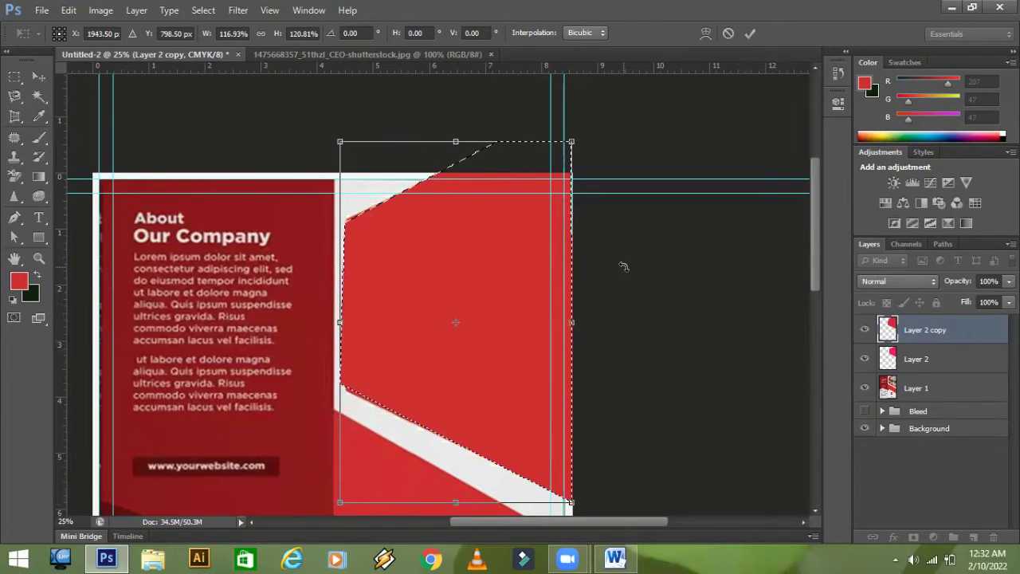
{"action": "key", "text": "p"}
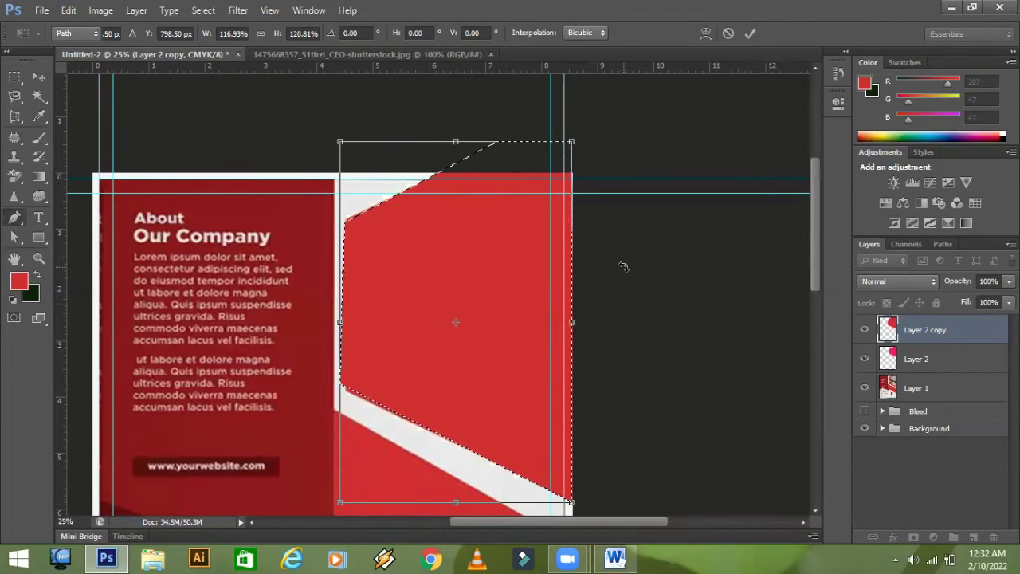
{"action": "key", "text": "Return"}
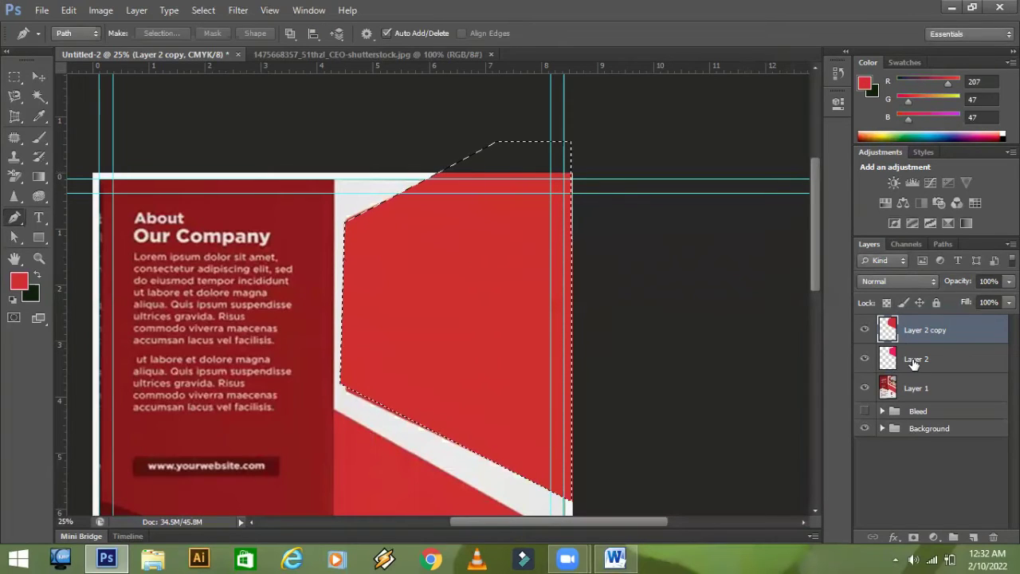
- Deselect the outline and copy the businessman photo into Untitled-2, placing it directly above the pink shape layer
{"action": "left_click", "coordinate": [912, 360]}
{"action": "key", "text": "ctrl+d"}
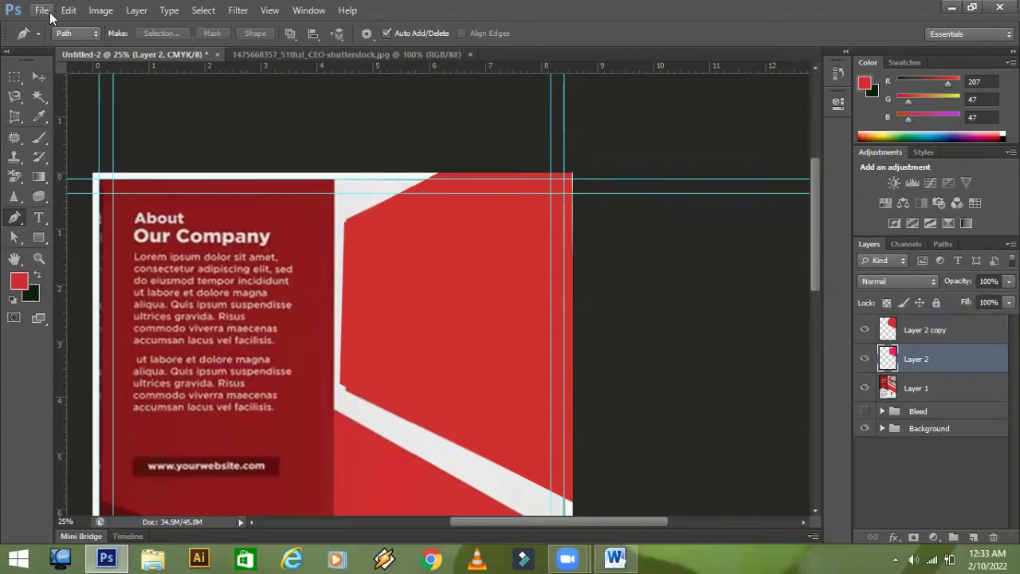
{"action": "left_click", "coordinate": [400, 54]}
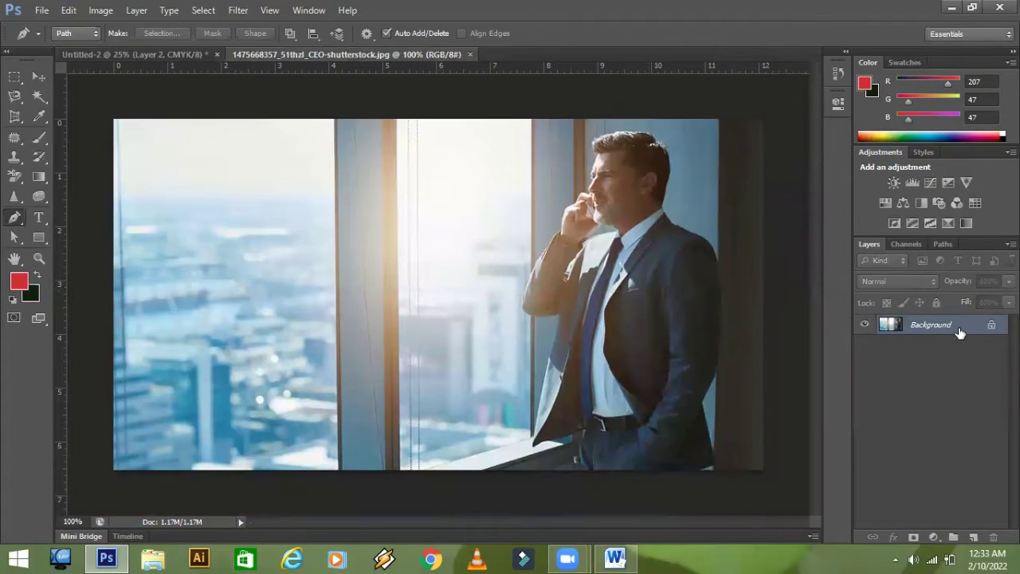
{"action": "key", "text": "alt"}
{"action": "left_click", "coordinate": [39, 77]}
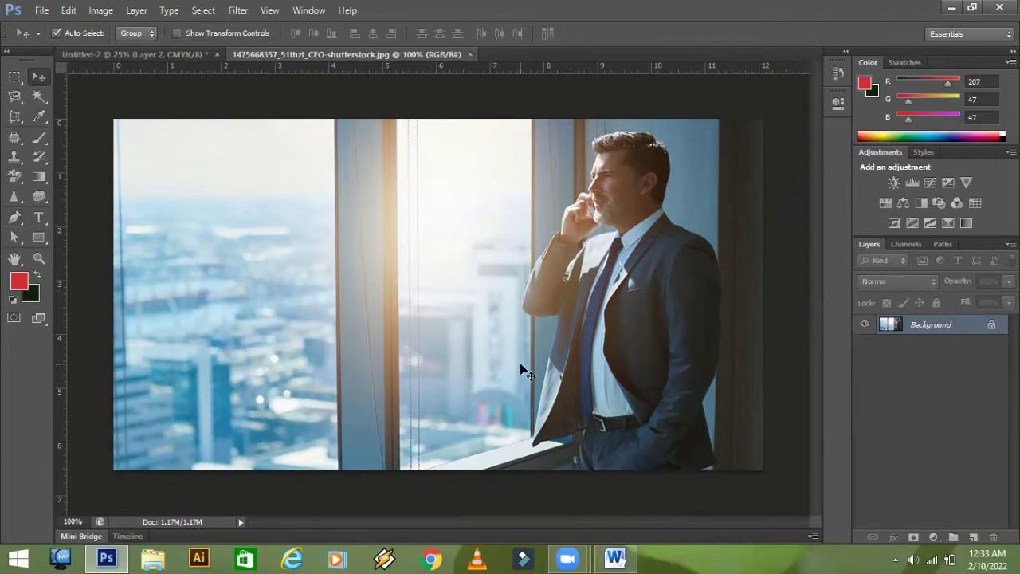
{"action": "left_click_drag", "start_coordinate": [460, 278], "coordinate": [448, 317]}
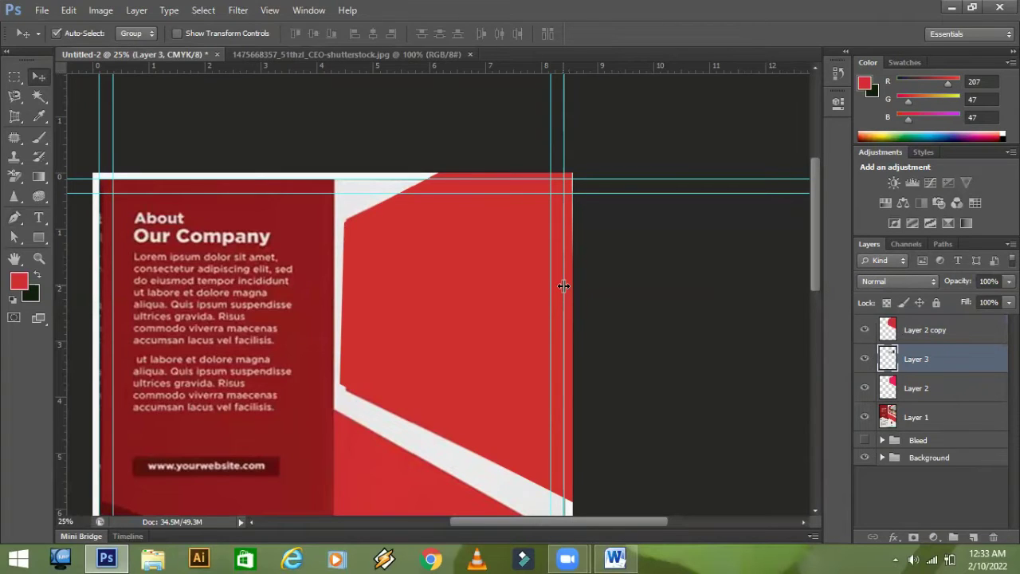
- Hide the enlarged red shape layer that covers the businessman photo
{"action": "key", "text": "ctrl+minus"}
{"action": "key", "text": "ctrl+minus"}
{"action": "key", "text": "ctrl+minus"}
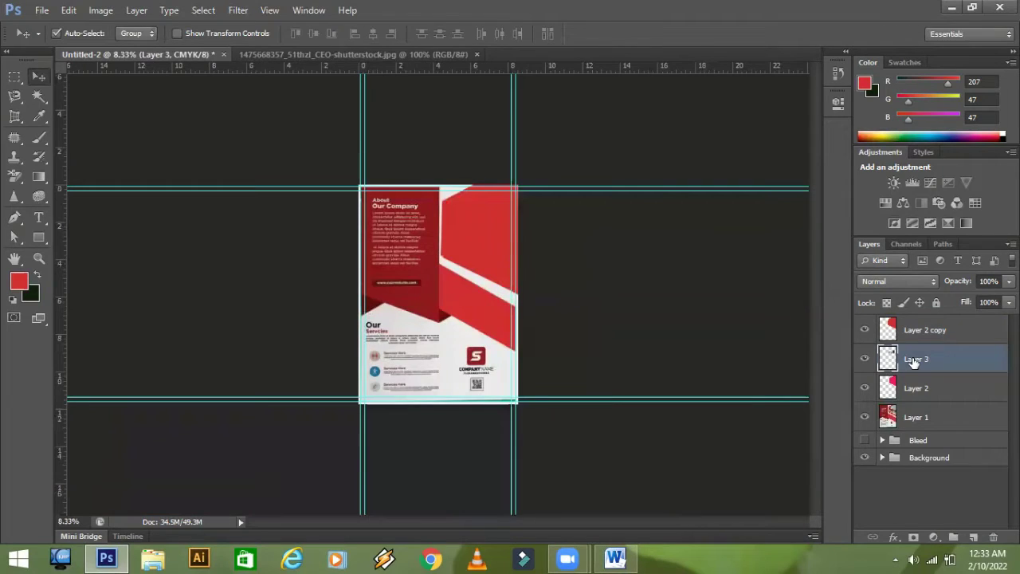
{"action": "key", "text": "ctrl+t"}
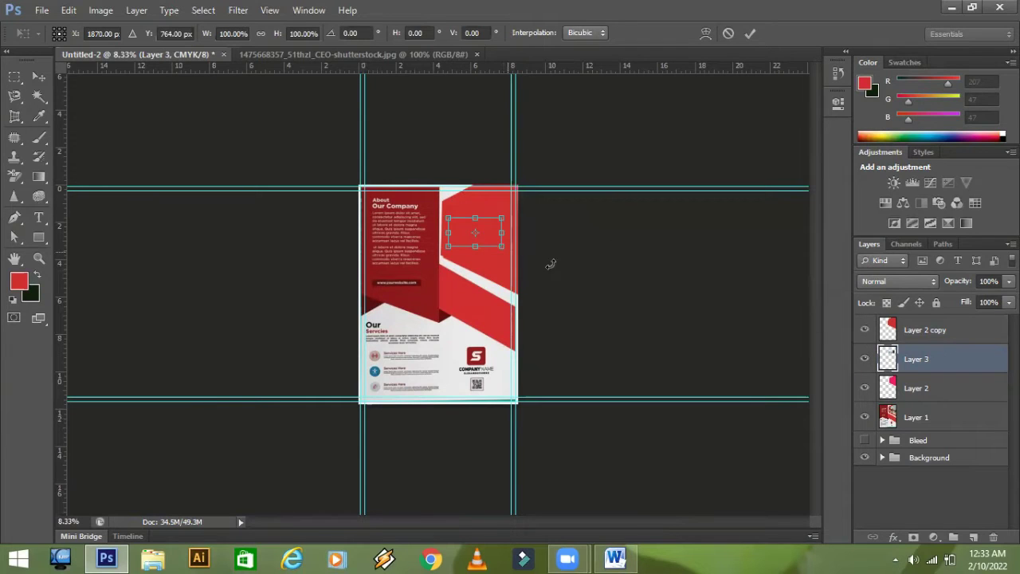
{"action": "key", "text": "Return"}
{"action": "left_click", "coordinate": [866, 331]}
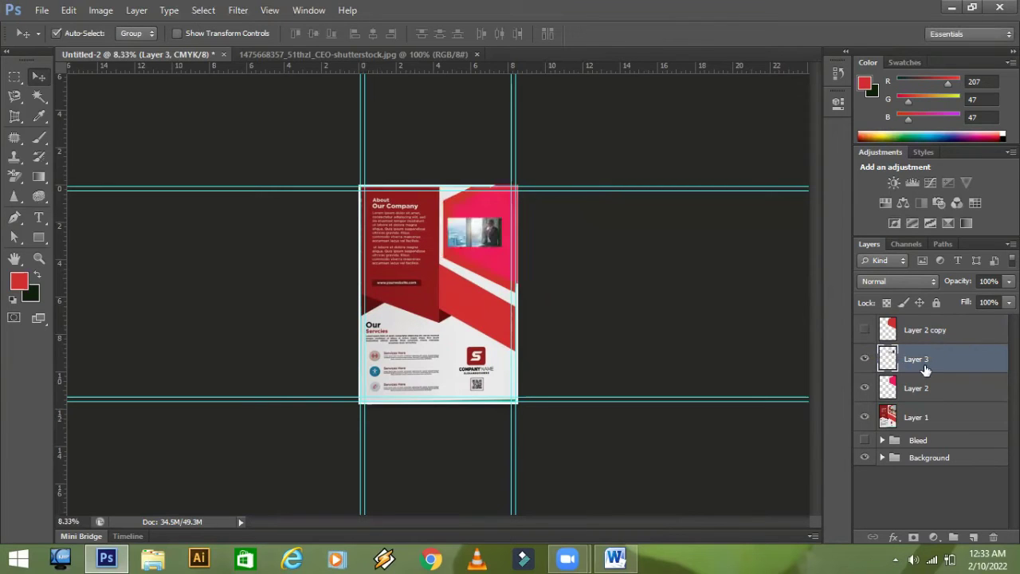
- Enlarge the businessman photo to about 396% and move it so the man covers the pink shape at the page's right edge
{"action": "key", "text": "ctrl+t"}
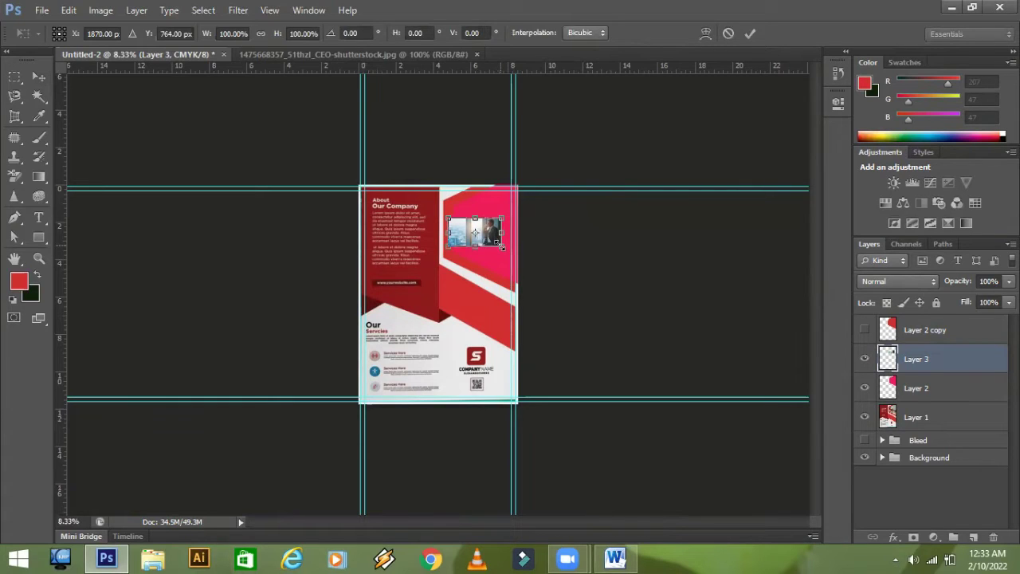
{"action": "left_click_drag", "start_coordinate": [501, 246], "coordinate": [583, 287]}
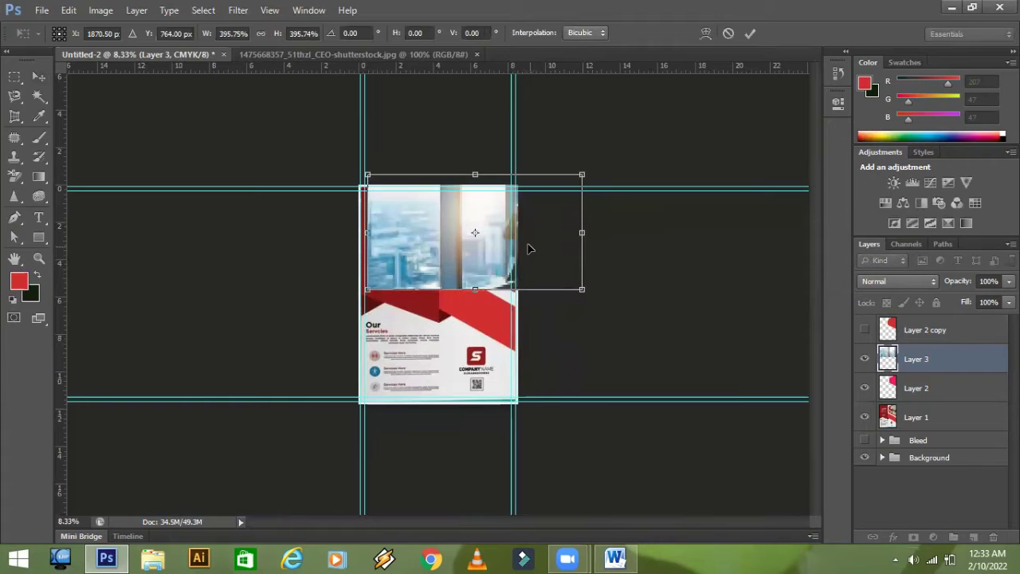
{"action": "key", "text": "Down"}
{"action": "key", "text": "Down"}
{"action": "key", "text": "Down"}
{"action": "key", "text": "Down"}
{"action": "key", "text": "Down"}
{"action": "key", "text": "Down"}
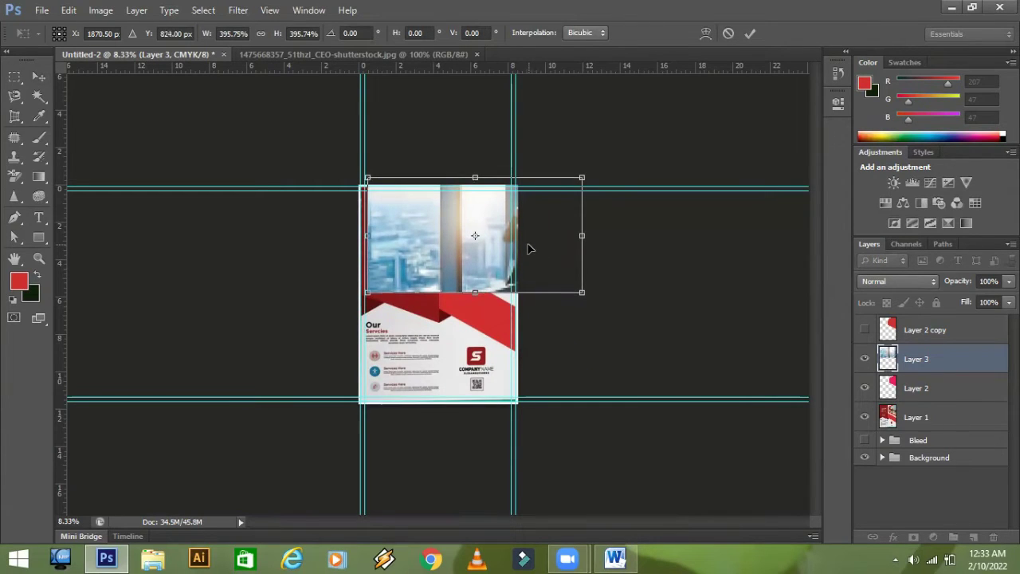
{"action": "left_click_drag", "start_coordinate": [478, 249], "coordinate": [369, 251]}
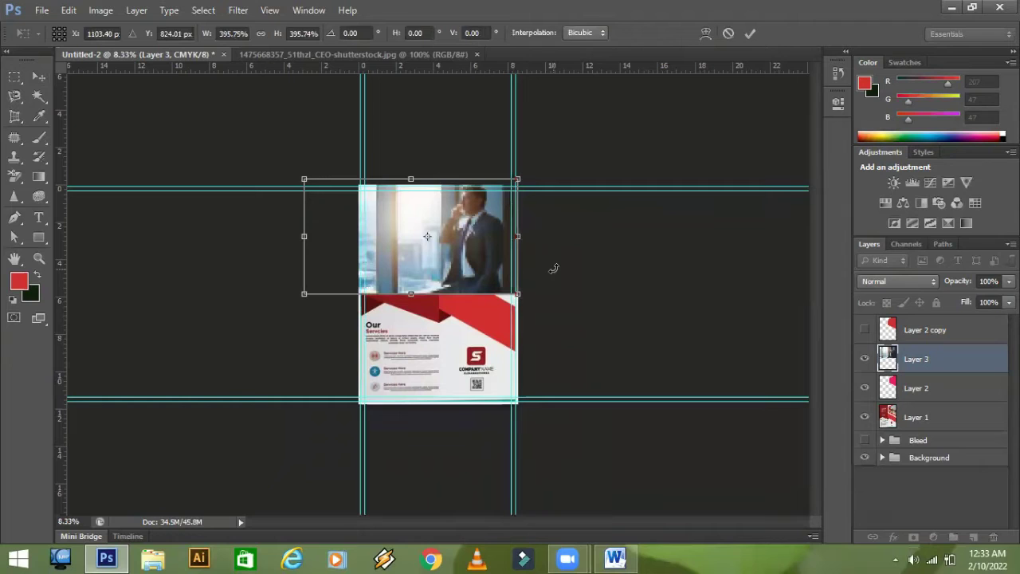
{"action": "key", "text": "Return"}
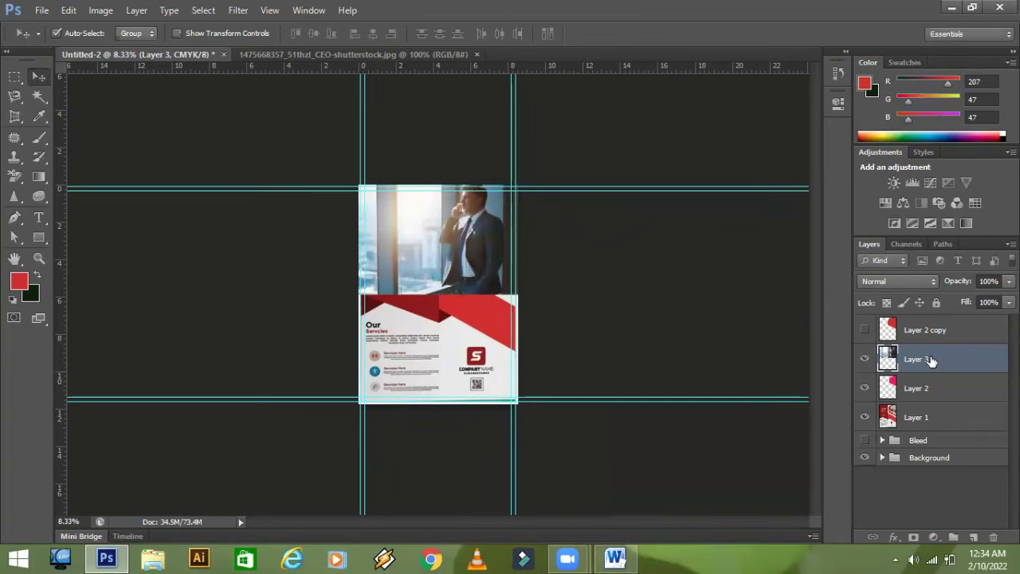
- Clip the businessman photo to the pink shape layer and show the enlarged red shape layer again
{"action": "right_click", "coordinate": [928, 361]}
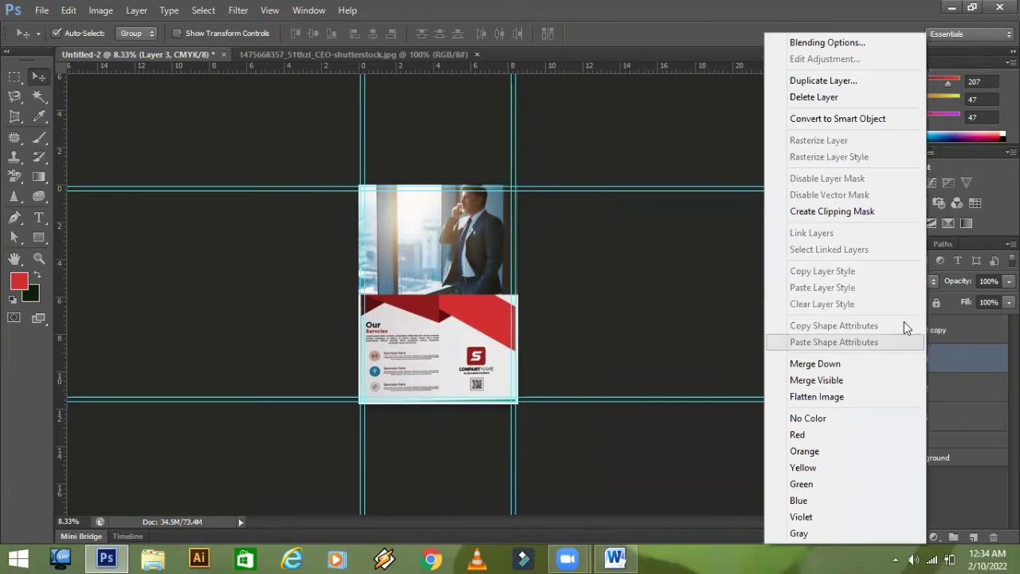
{"action": "left_click", "coordinate": [900, 212]}
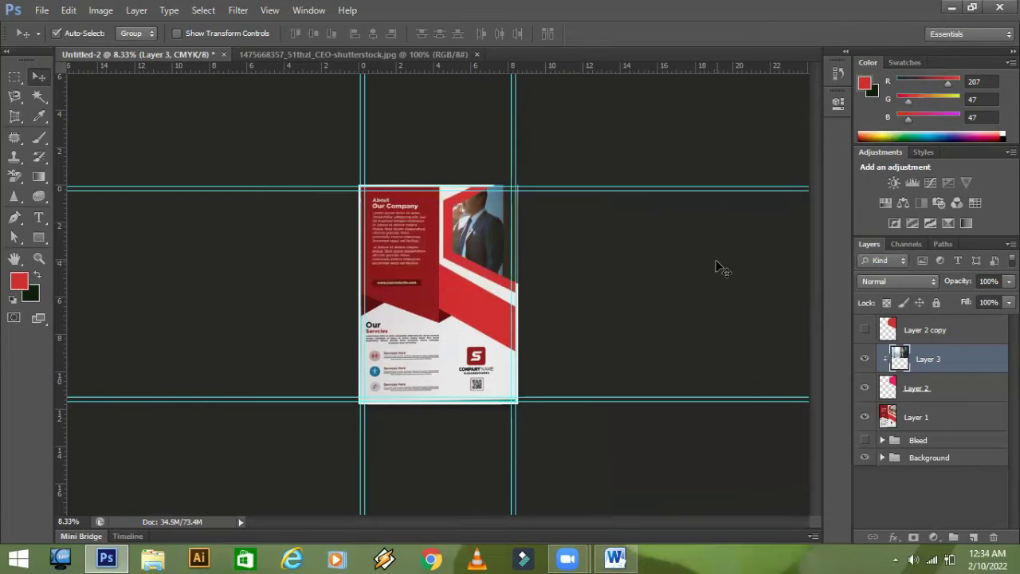
{"action": "left_click", "coordinate": [865, 330]}
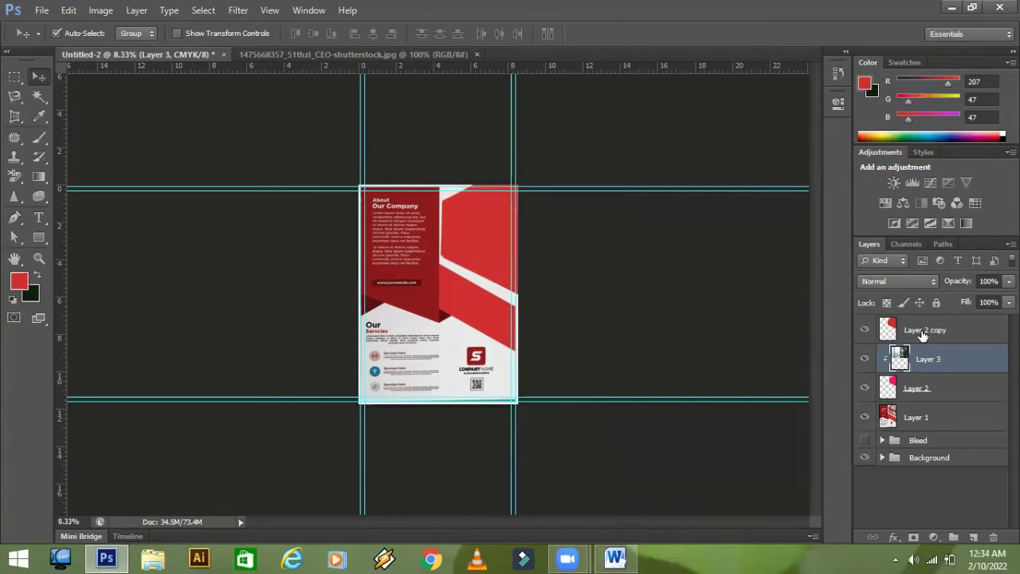
- Group the clipped photo with the pink shape layer and place the red shape layer beneath the group
{"action": "left_click", "coordinate": [926, 388], "text": "shift"}
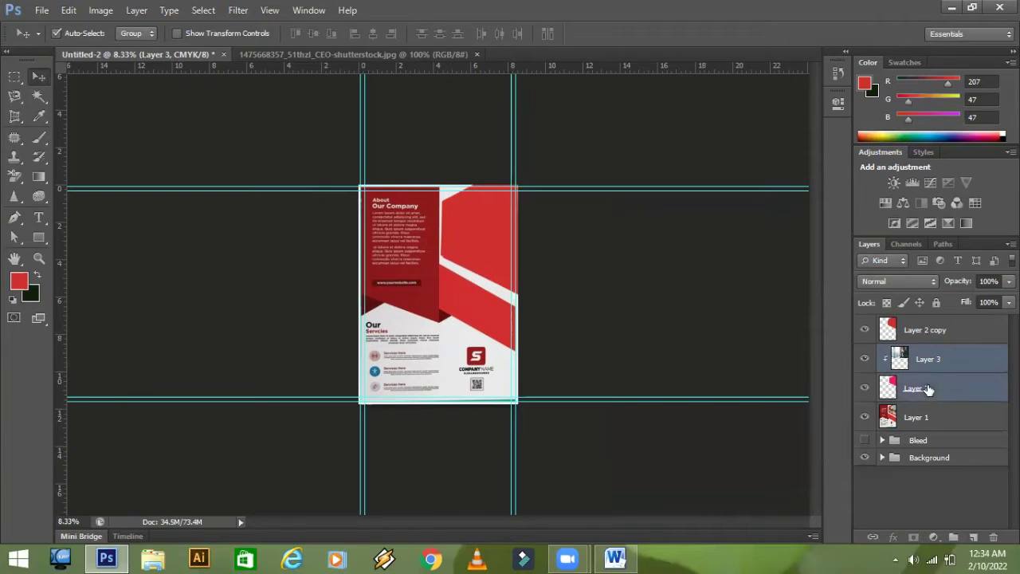
{"action": "key", "text": "ctrl+g"}
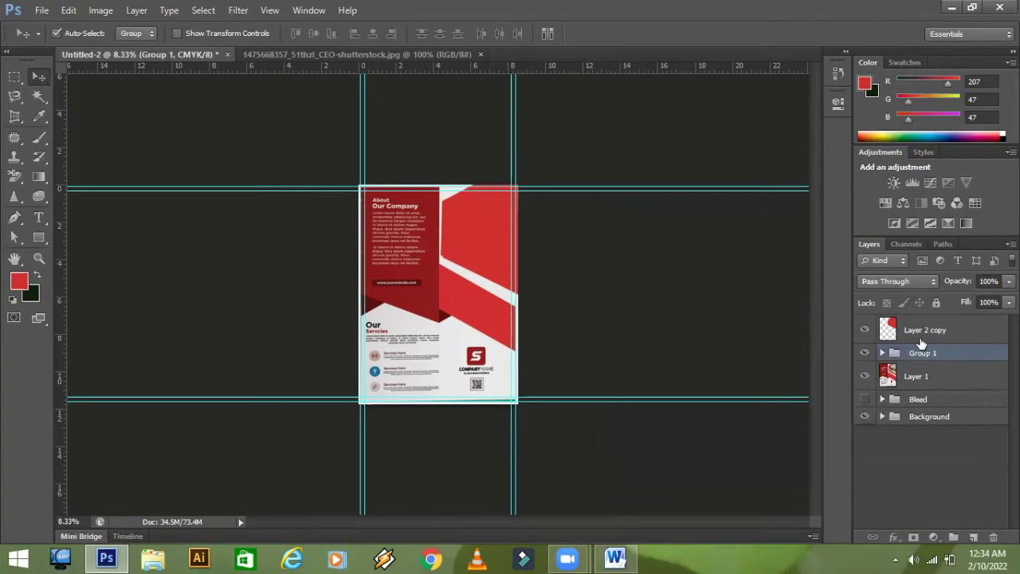
{"action": "left_click", "coordinate": [916, 330]}
{"action": "left_click_drag", "start_coordinate": [912, 329], "coordinate": [914, 359]}
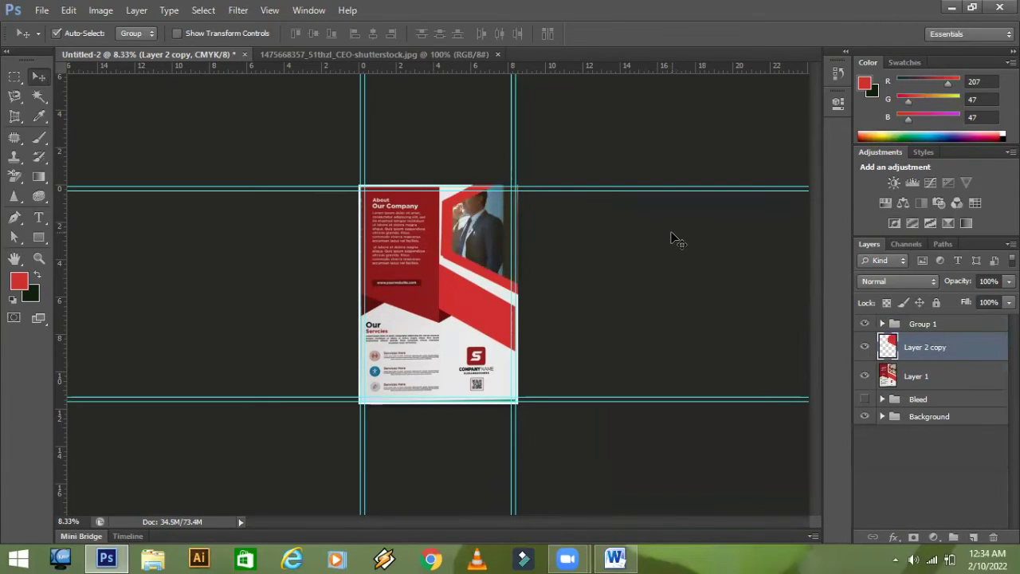
- Select the photo group, choose the Rectangle tool, and sample the dark red panel (8d191c) as the foreground colour
{"action": "key", "text": "ctrl+plus"}
{"action": "key", "text": "ctrl+plus"}
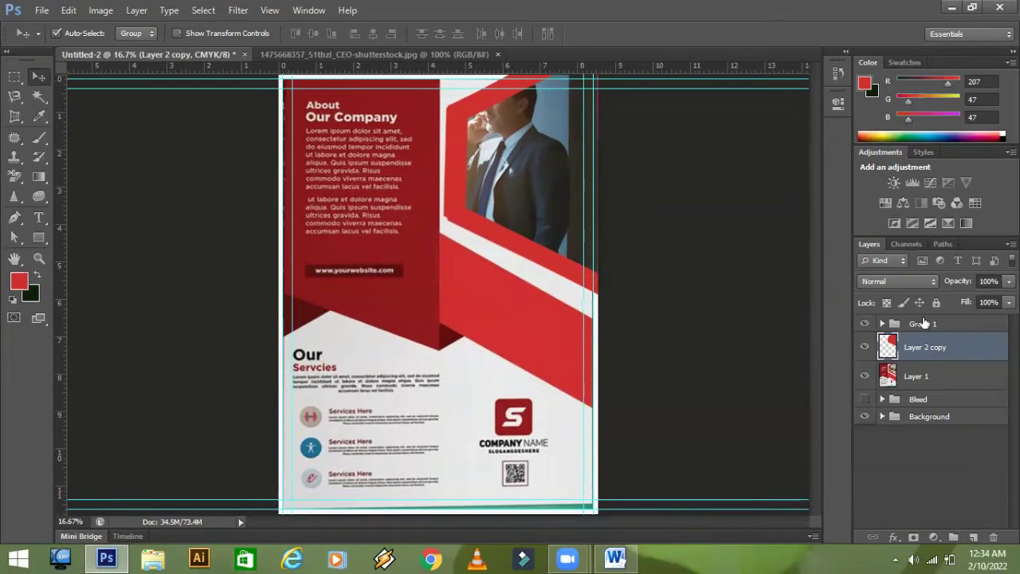
{"action": "left_click", "coordinate": [877, 325]}
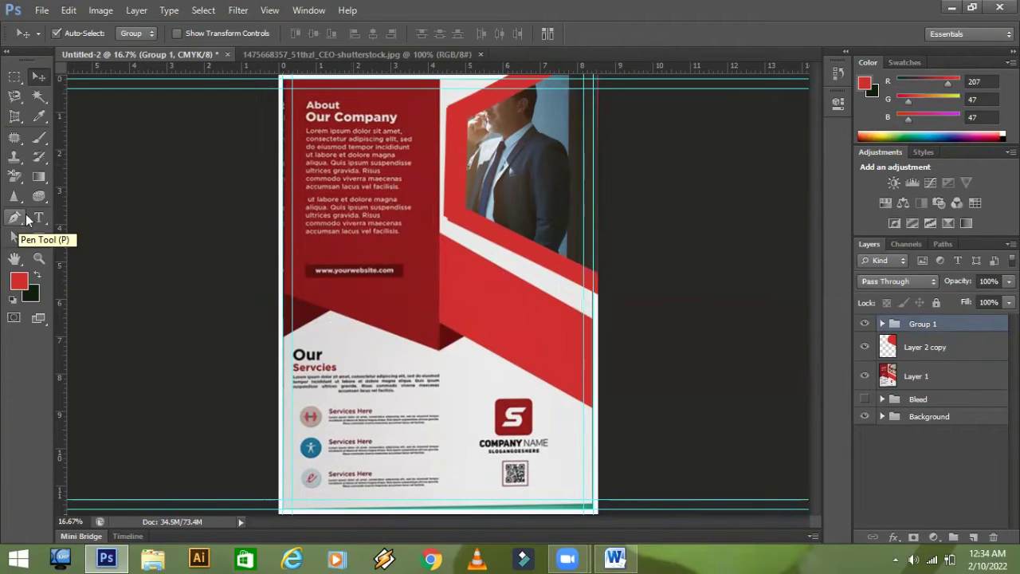
{"action": "left_click", "coordinate": [42, 234]}
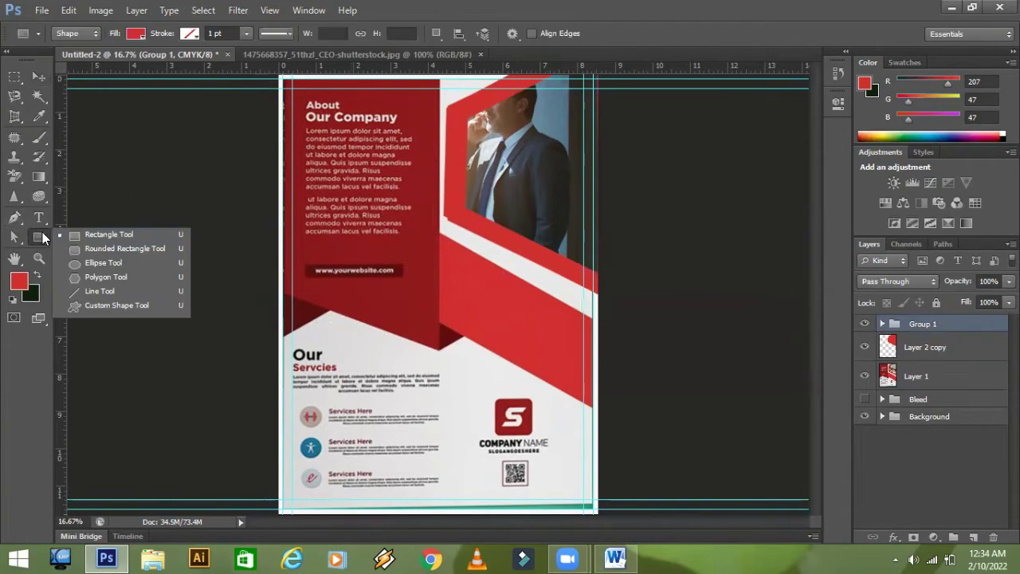
{"action": "left_click", "coordinate": [122, 233]}
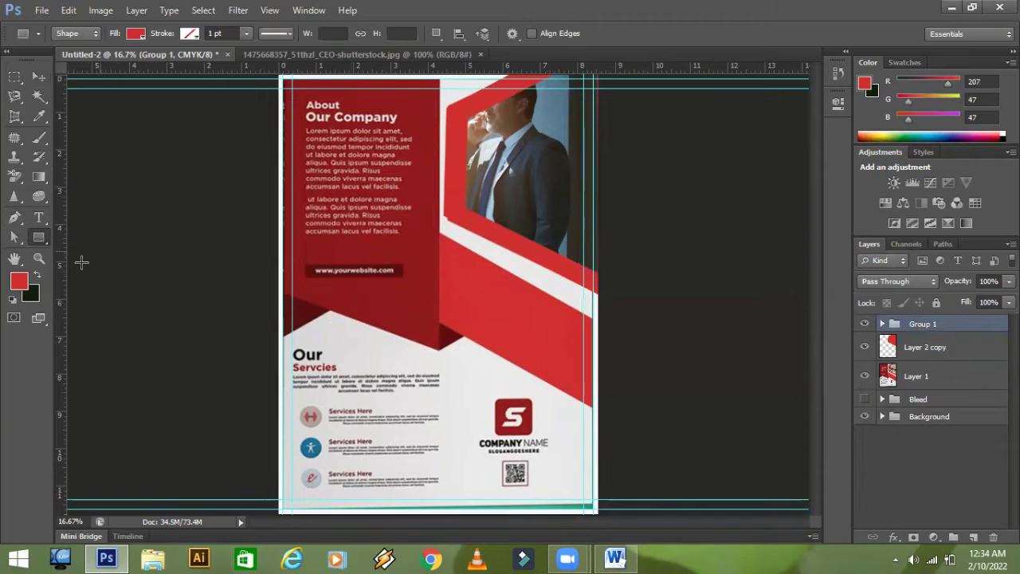
{"action": "left_click", "coordinate": [19, 280]}
{"action": "left_click", "coordinate": [348, 245]}
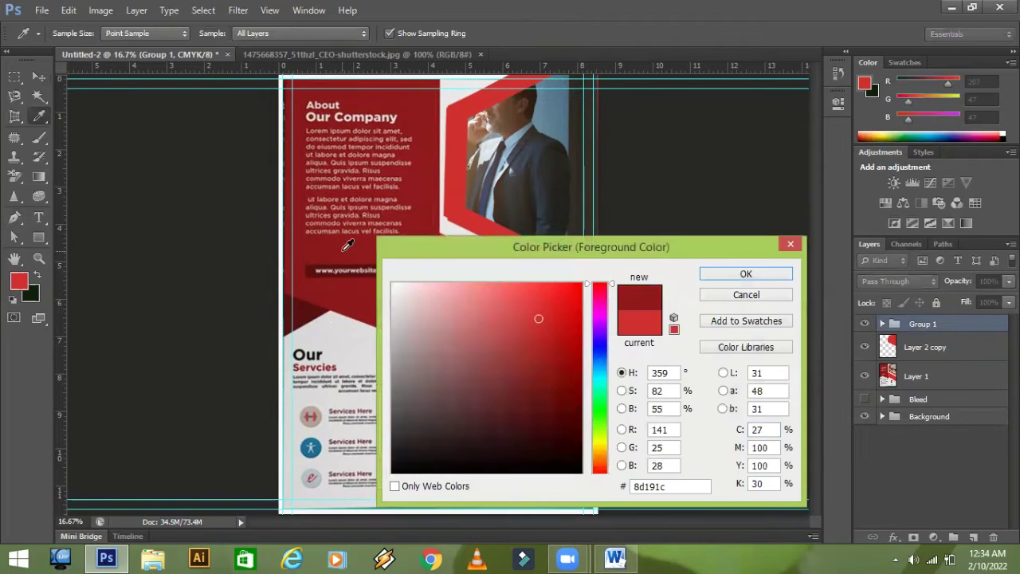
{"action": "left_click", "coordinate": [740, 273]}
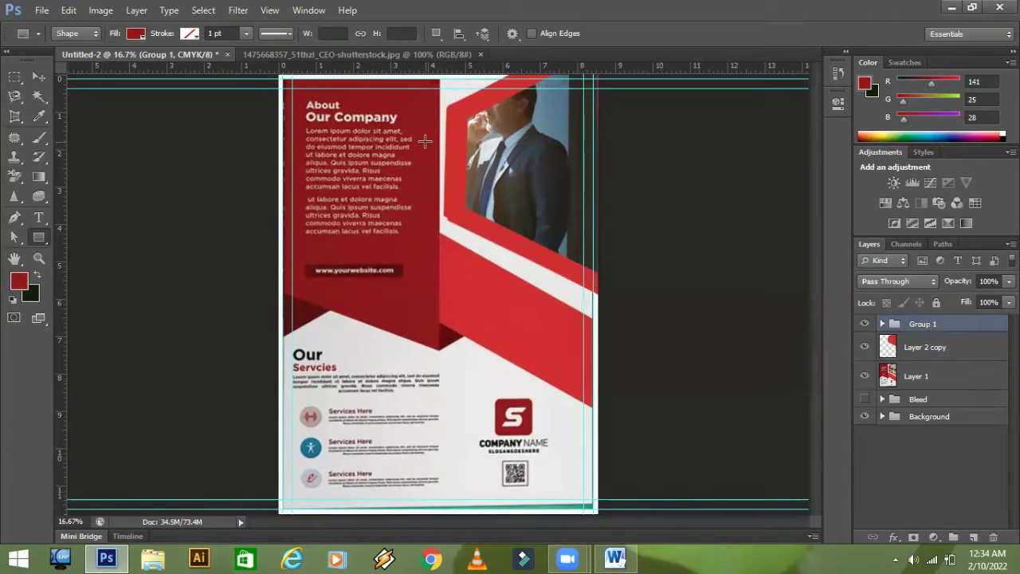
- Draw a dark red rectangle of about 1281 × 2217 px from the page's top-left corner over the reference's text panel
{"action": "key", "text": "ctrl+minus"}
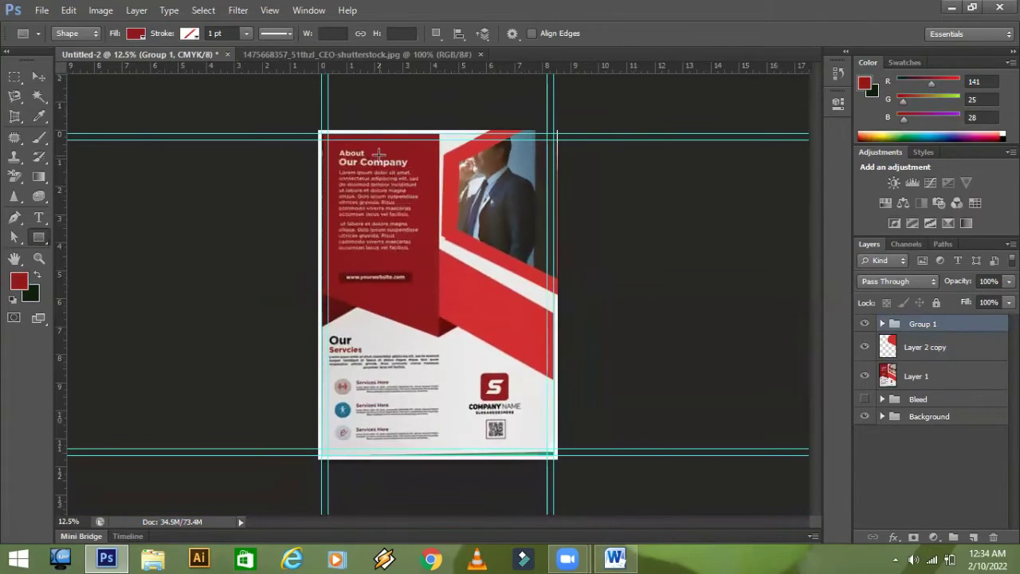
{"action": "key", "text": "ctrl+plus"}
{"action": "key", "text": "ctrl+plus"}
{"action": "key", "text": "ctrl+plus"}
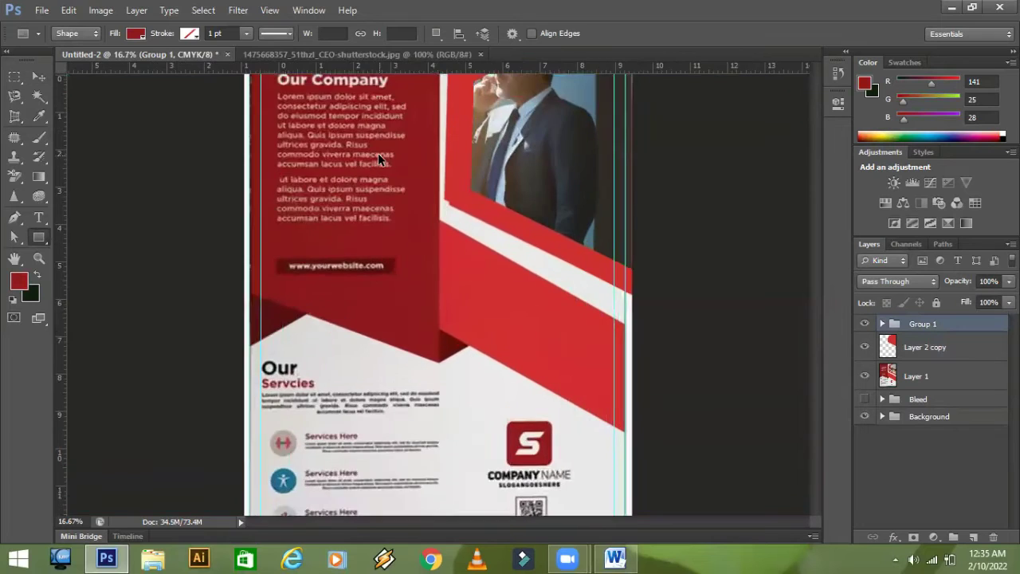
{"action": "scroll", "coordinate": [311, 152], "scroll_direction": "up", "scroll_amount": 5}
{"action": "scroll", "coordinate": [310, 152], "scroll_direction": "left", "scroll_amount": 5}
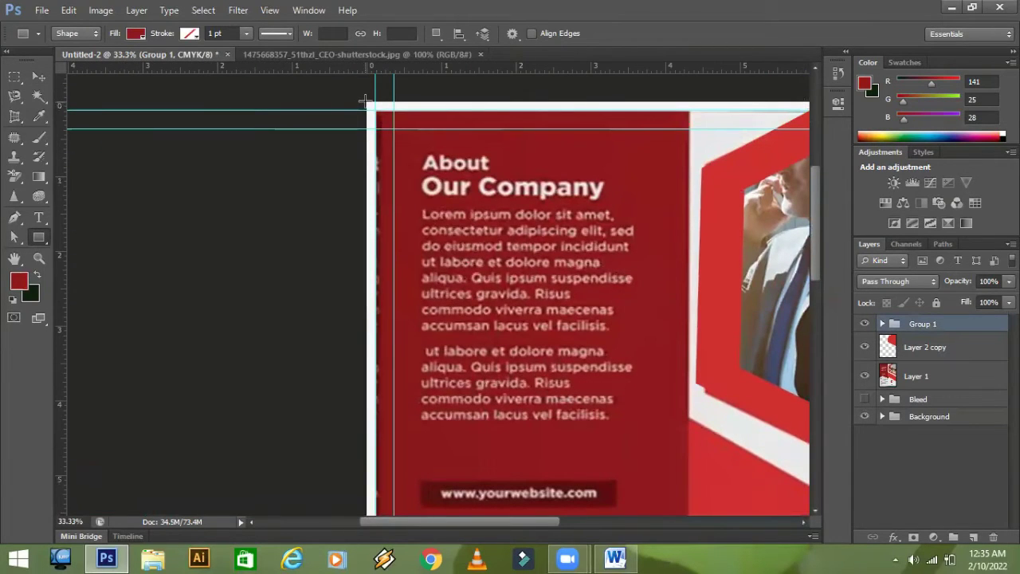
{"action": "left_click_drag", "start_coordinate": [367, 99], "coordinate": [683, 383]}
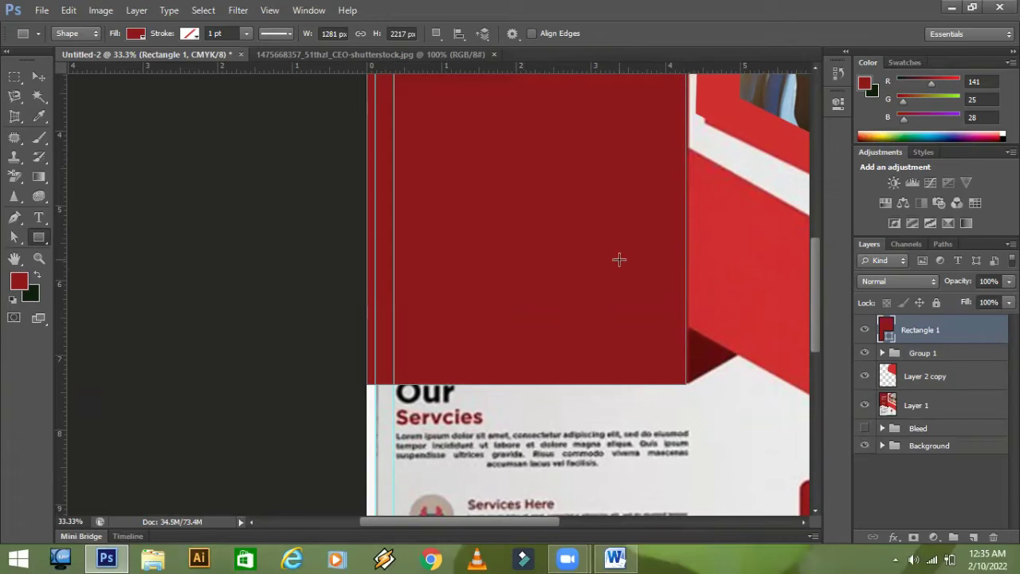
{"action": "left_click", "coordinate": [886, 329], "text": "ctrl"}
{"action": "key", "text": "ctrl+d"}
{"action": "key", "text": "ctrl+t"}
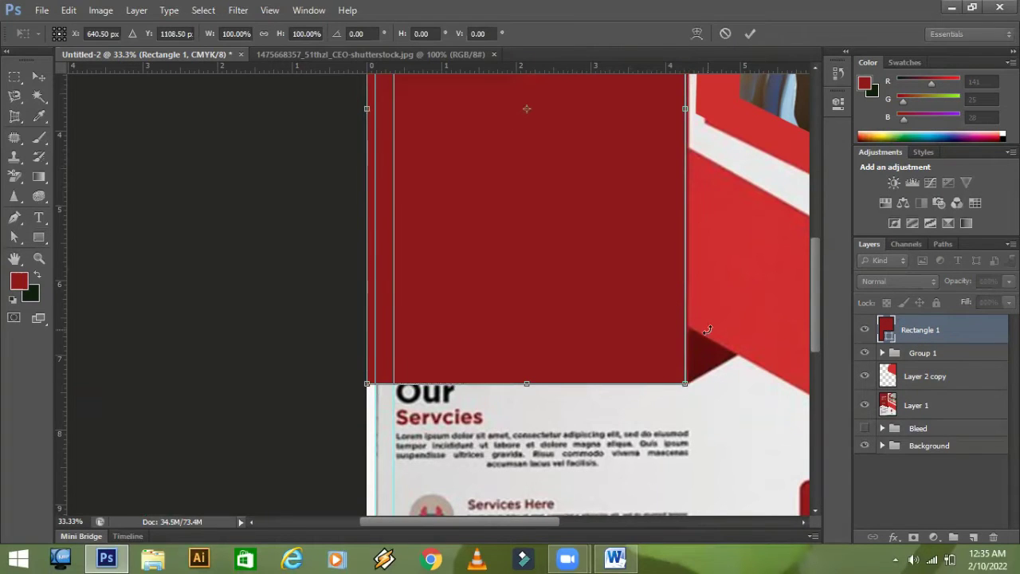
{"action": "key", "text": "ctrl+minus"}
{"action": "key", "text": "ctrl+minus"}
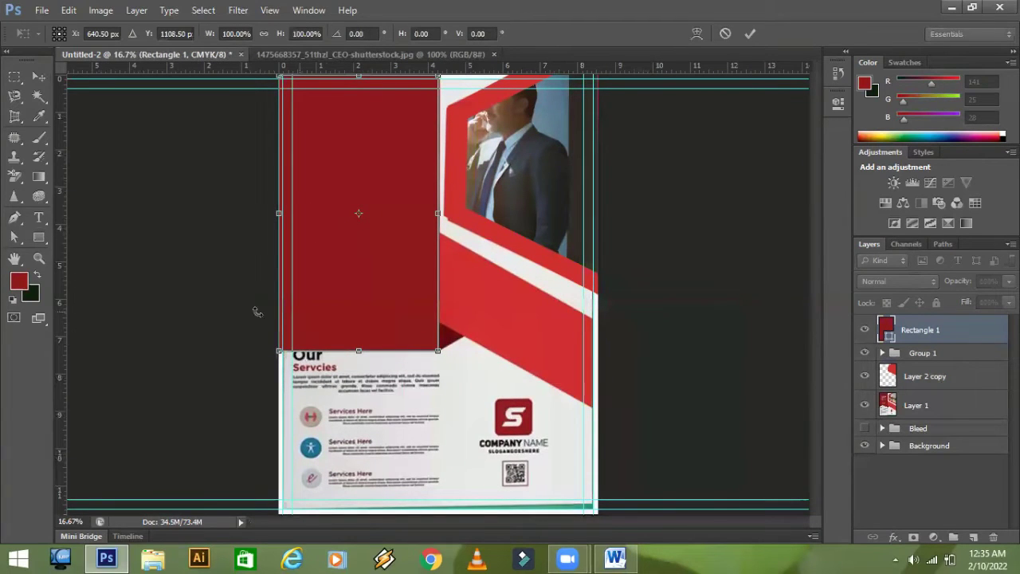
{"action": "left_click", "coordinate": [33, 77]}
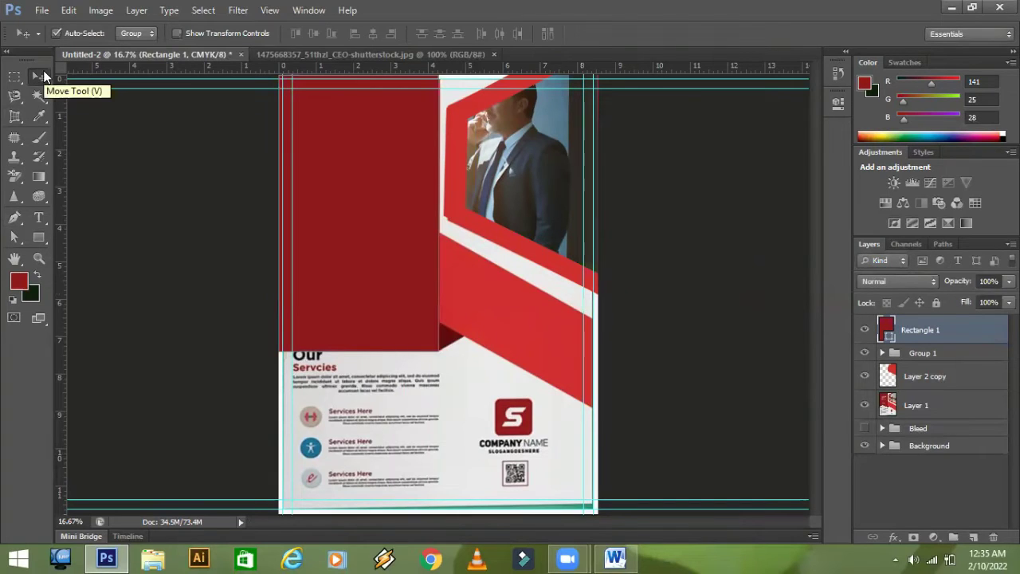
- Raise only the dark red rectangle's bottom-left anchor point until its lower edge follows the reference panel's slanted edge
{"action": "left_click", "coordinate": [22, 237]}
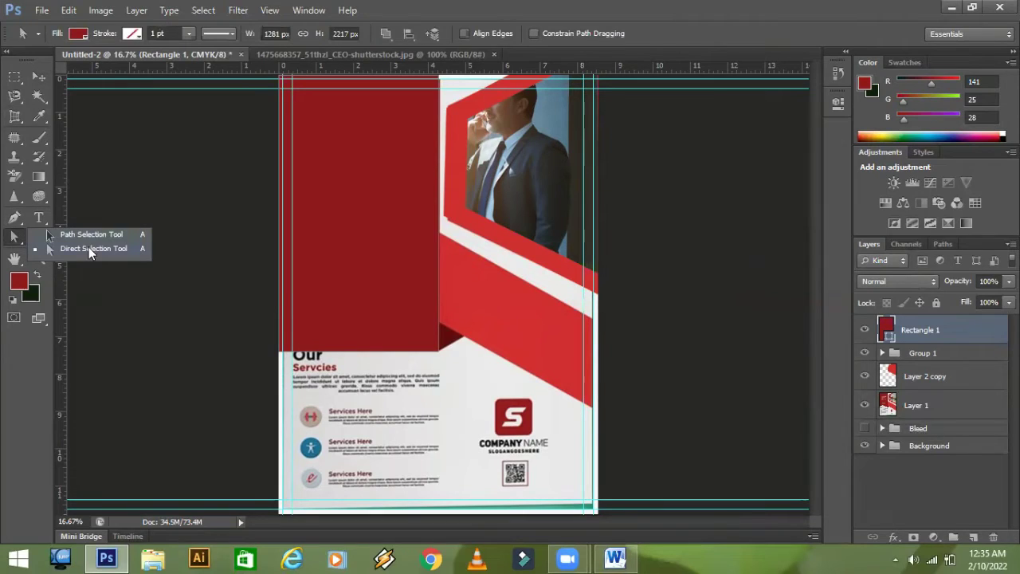
{"action": "left_click", "coordinate": [91, 249]}
{"action": "left_click_drag", "start_coordinate": [240, 326], "coordinate": [282, 357]}
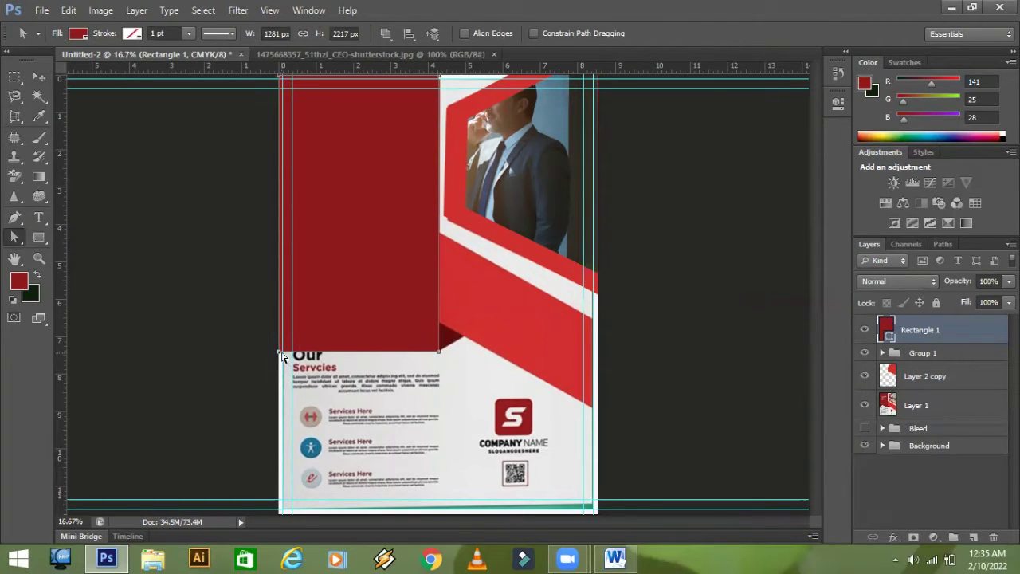
{"action": "key", "text": "shift+Up"}
{"action": "key", "text": "shift+Up"}
{"action": "key", "text": "shift+Up"}
{"action": "key", "text": "shift+Up"}
{"action": "key", "text": "shift+Up"}
{"action": "key", "text": "shift+Up"}
{"action": "key", "text": "shift+Up"}
{"action": "key", "text": "shift+Up"}
{"action": "key", "text": "shift+Up"}
{"action": "key", "text": "shift+Up"}
{"action": "key", "text": "shift+Up"}
{"action": "key", "text": "shift+Up"}
{"action": "key", "text": "shift+Up"}
{"action": "key", "text": "shift+Up"}
{"action": "key", "text": "shift+Up"}
{"action": "key", "text": "shift+Up"}
{"action": "key", "text": "shift+Up"}
{"action": "key", "text": "shift+Up"}
{"action": "key", "text": "shift+Up"}
{"action": "key", "text": "shift+Up"}
{"action": "key", "text": "shift+Up"}
{"action": "key", "text": "shift+Up"}
{"action": "key", "text": "shift+Up"}
{"action": "key", "text": "shift+Up"}
{"action": "key", "text": "shift+Up"}
{"action": "key", "text": "shift+Up"}
{"action": "key", "text": "shift+Up"}
{"action": "key", "text": "shift+Up"}
{"action": "key", "text": "shift+Up"}
{"action": "key", "text": "shift+Up"}
{"action": "key", "text": "shift+Up"}
{"action": "key", "text": "shift+Up"}
{"action": "key", "text": "shift+Up"}
{"action": "key", "text": "shift+Up"}
{"action": "key", "text": "shift+Up"}
{"action": "key", "text": "shift+Up"}
{"action": "key", "text": "shift+Up"}
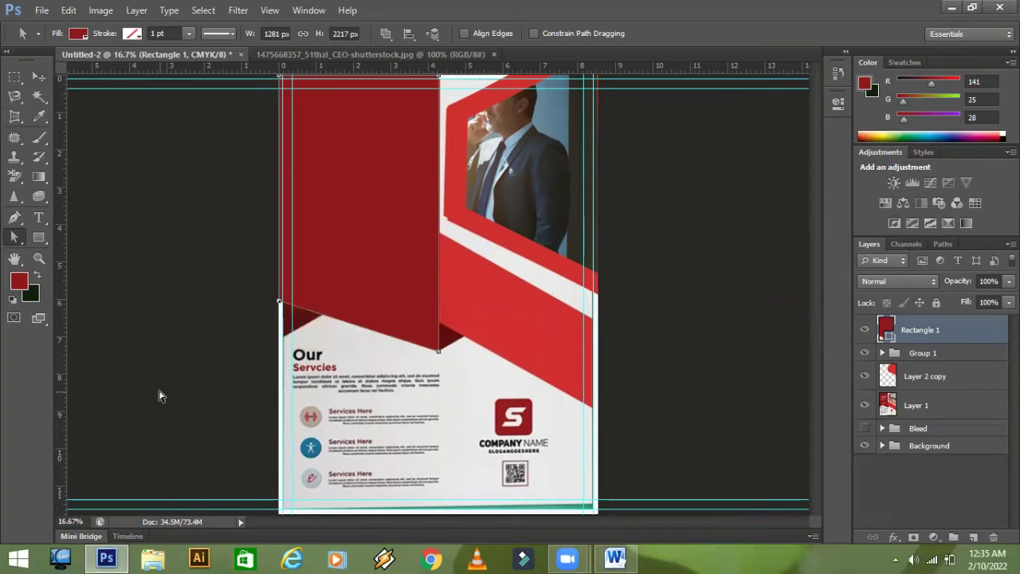
{"action": "key", "text": "shift+Up"}
{"action": "key", "text": "shift+Up"}
{"action": "key", "text": "shift+Up"}
{"action": "key", "text": "shift+Up"}
{"action": "key", "text": "shift+Up"}
{"action": "key", "text": "shift+Up"}
{"action": "key", "text": "shift+Up"}
{"action": "key", "text": "shift+Up"}
{"action": "key", "text": "shift+Up"}
{"action": "key", "text": "shift+Up"}
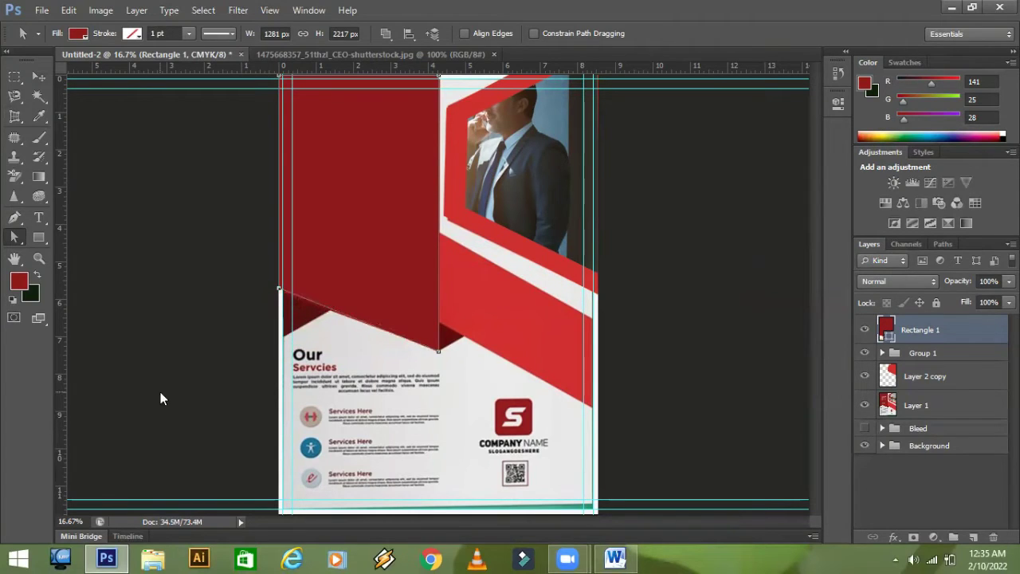
{"action": "key", "text": "shift+Up"}
{"action": "key", "text": "shift+Up"}
{"action": "key", "text": "shift+Up"}
{"action": "key", "text": "shift+Up"}
{"action": "key", "text": "shift+Up"}
{"action": "key", "text": "shift+Up"}
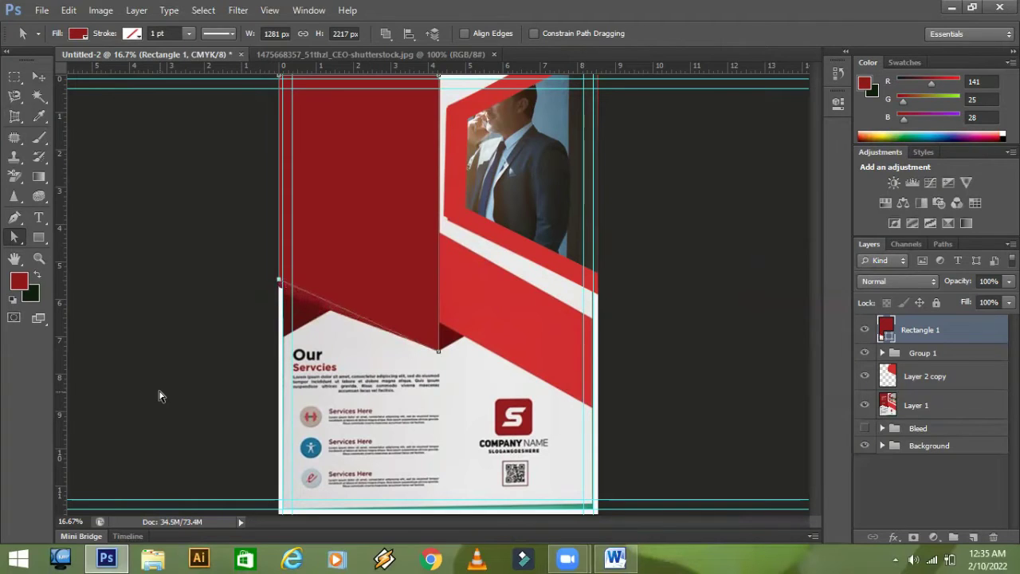
{"action": "key", "text": "shift+Down"}
{"action": "key", "text": "shift+Down"}
{"action": "key", "text": "shift+Down"}
{"action": "key", "text": "shift+Down"}
{"action": "key", "text": "shift+Down"}
{"action": "key", "text": "shift+Down"}
{"action": "key", "text": "shift+Down"}
{"action": "key", "text": "shift+Down"}
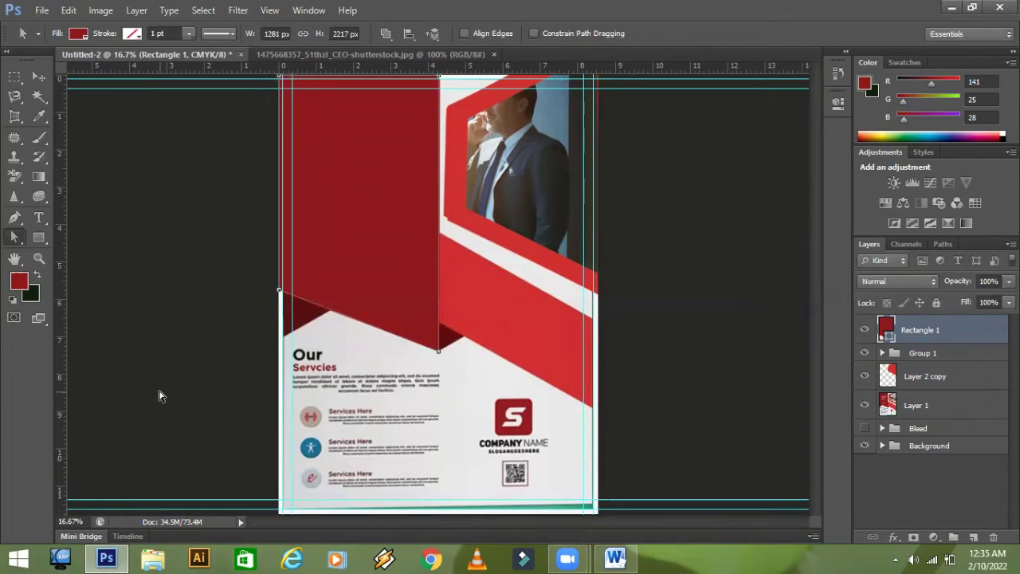
{"action": "left_click", "coordinate": [159, 396]}
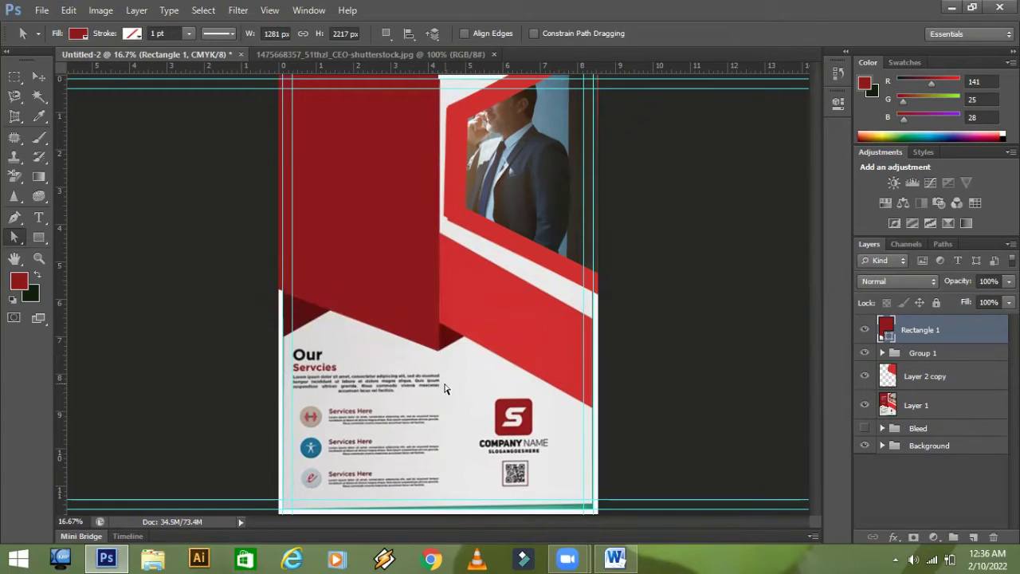
- Compare the dark red panel with the reference by toggling its visibility, and leave the rectangle layer hidden
{"action": "key", "text": "space"}
{"action": "key", "text": "ctrl+minus"}
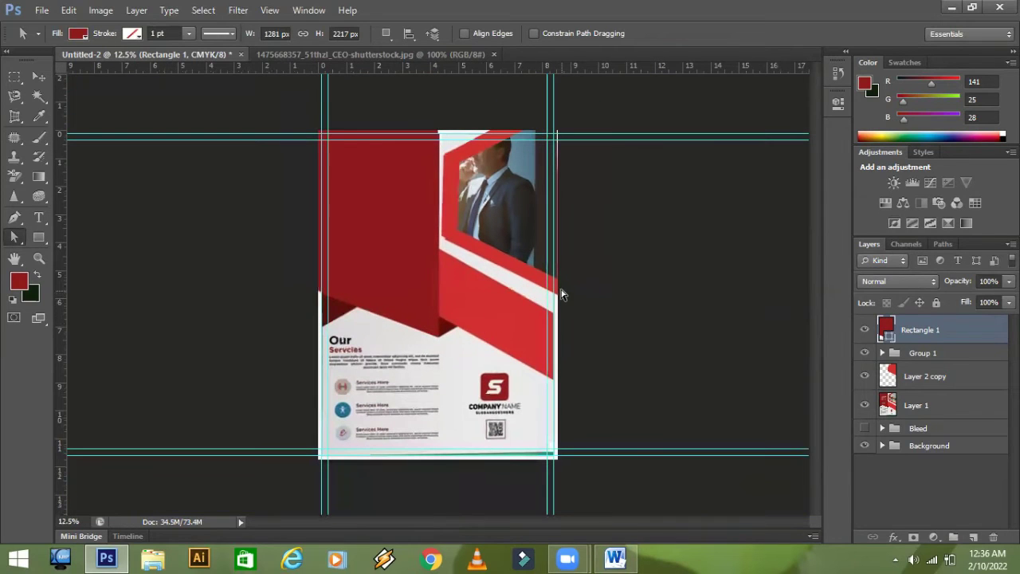
{"action": "left_click", "coordinate": [865, 330]}
{"action": "left_click", "coordinate": [864, 331]}
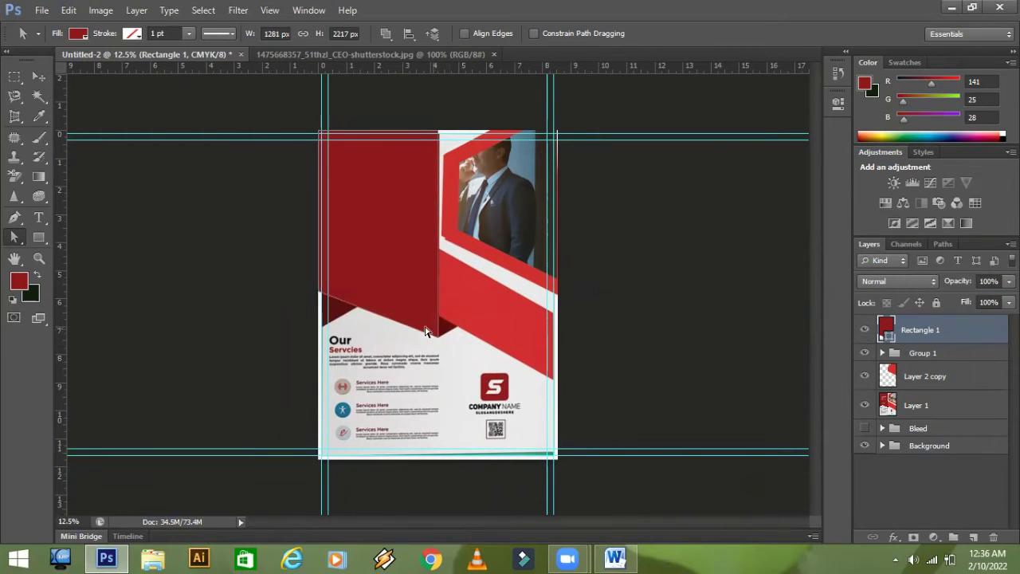
{"action": "left_click", "coordinate": [864, 331]}
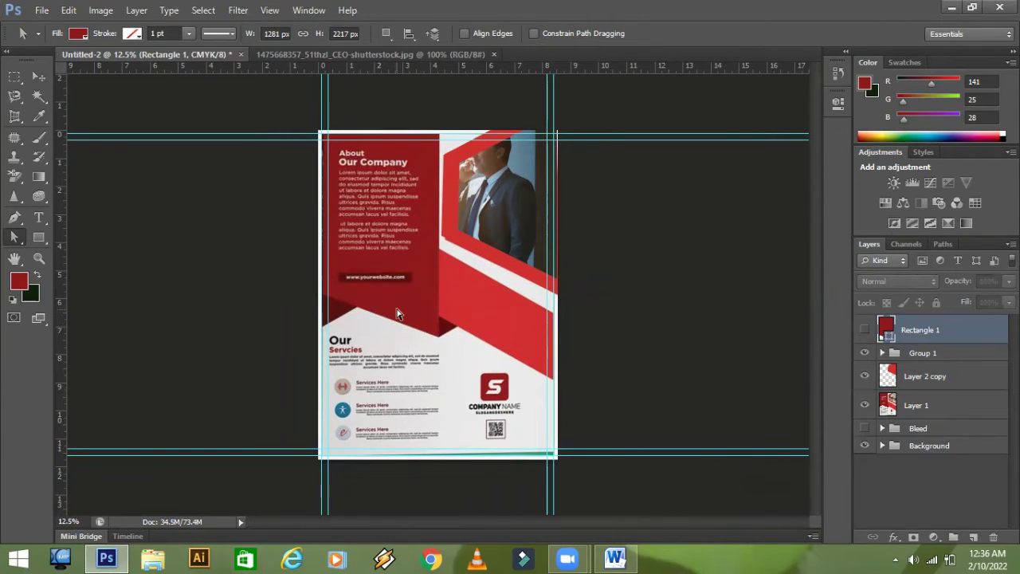
{"action": "key", "text": "ctrl+plus"}
{"action": "key", "text": "ctrl+plus"}
{"action": "key", "text": "ctrl+plus"}
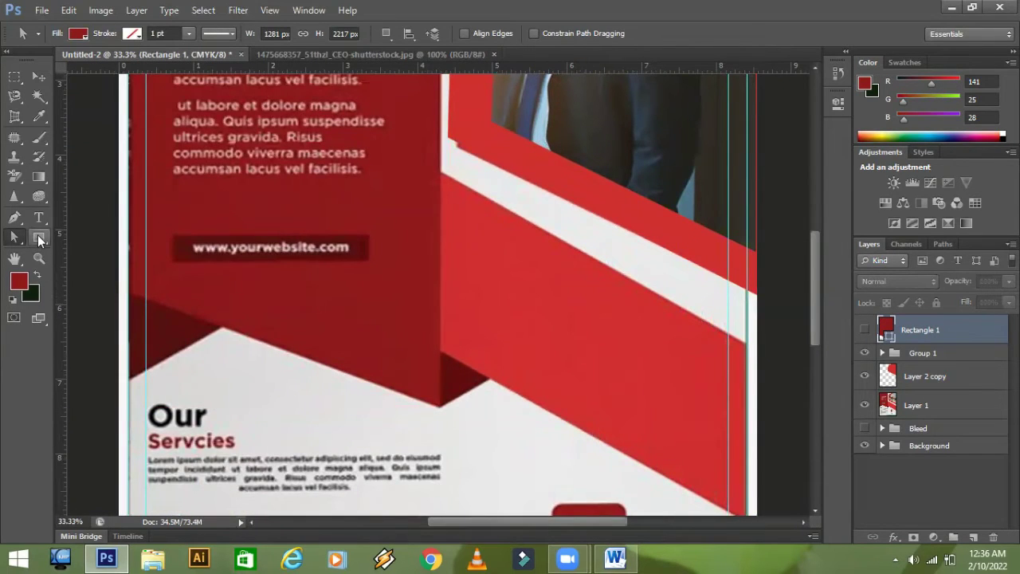
- Sample the left fold's dark maroon (580e10) as the foreground colour and draw a three-sided polygon about 470 × 488 px over that fold
{"action": "left_click", "coordinate": [38, 238]}
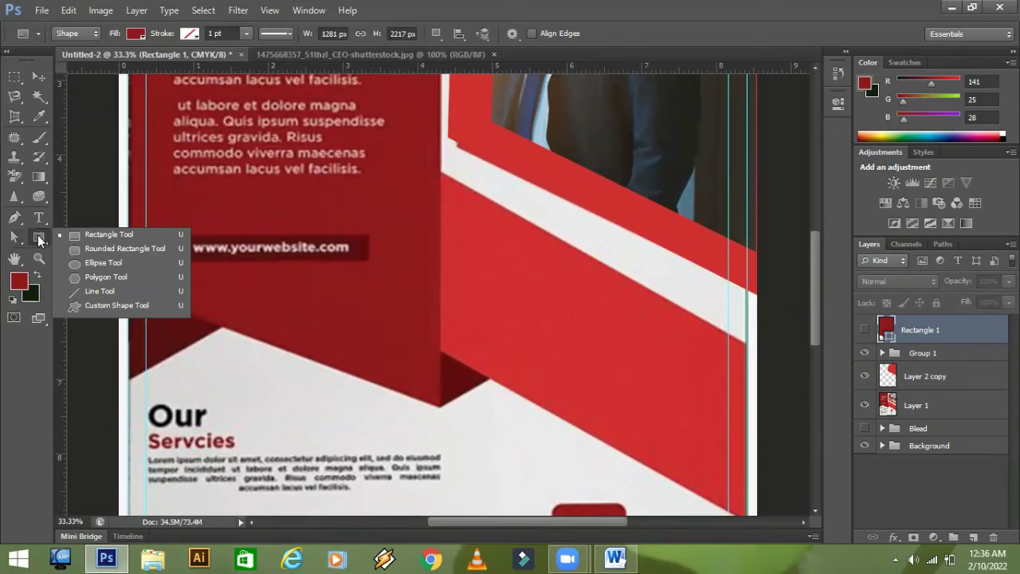
{"action": "left_click", "coordinate": [105, 276]}
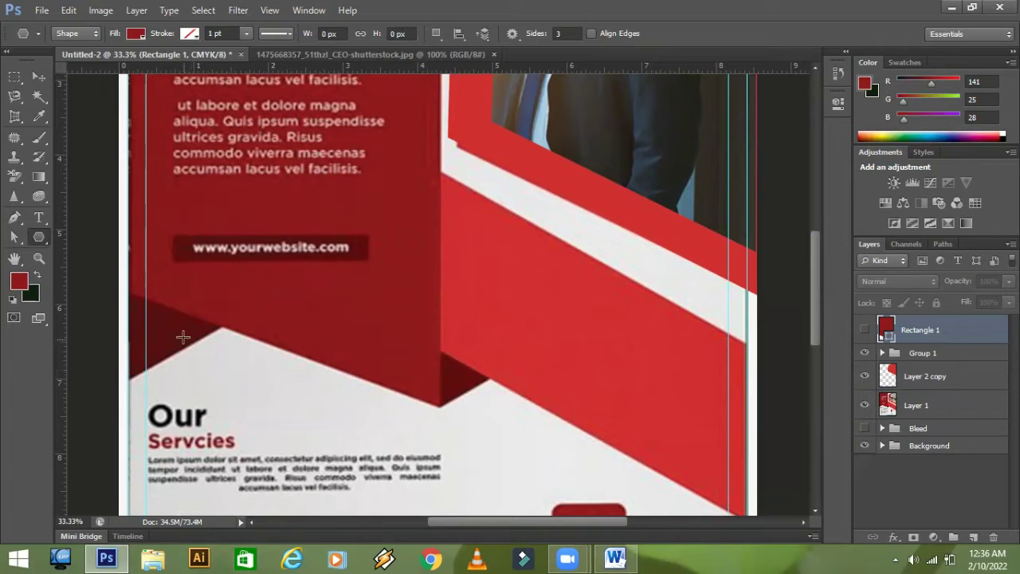
{"action": "left_click", "coordinate": [19, 281]}
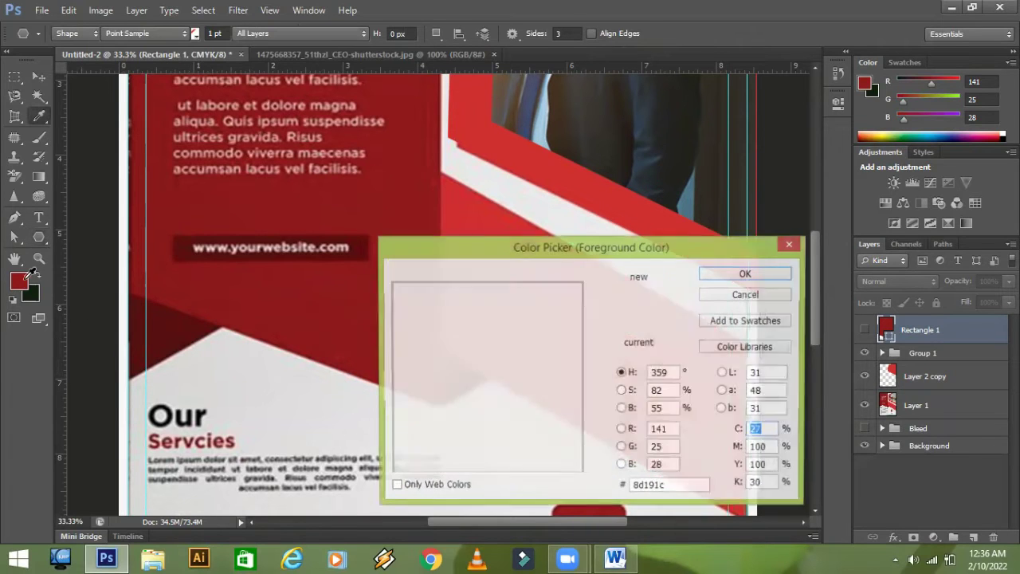
{"action": "left_click", "coordinate": [161, 312]}
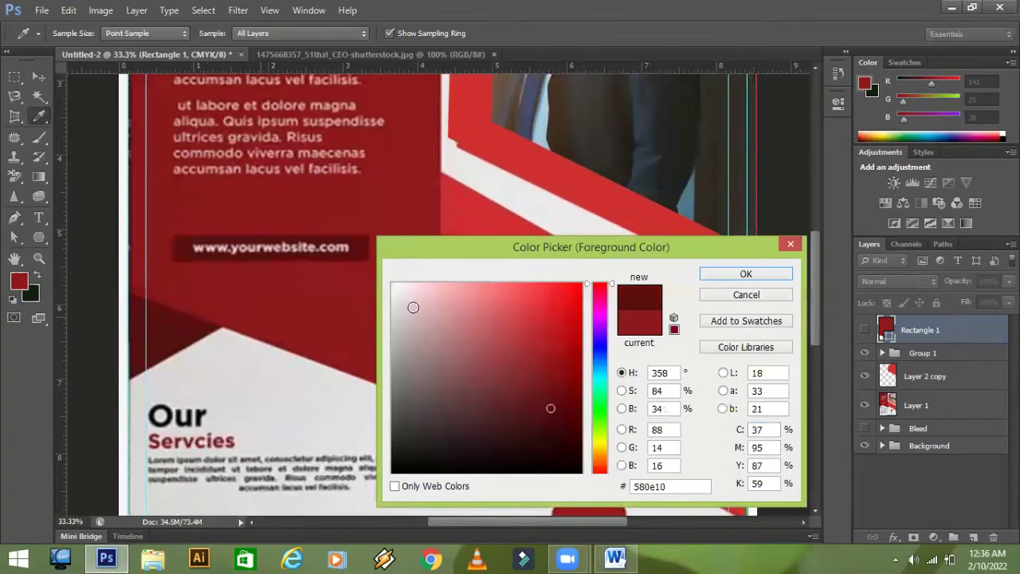
{"action": "left_click", "coordinate": [710, 276]}
{"action": "left_click_drag", "start_coordinate": [184, 335], "coordinate": [254, 321]}
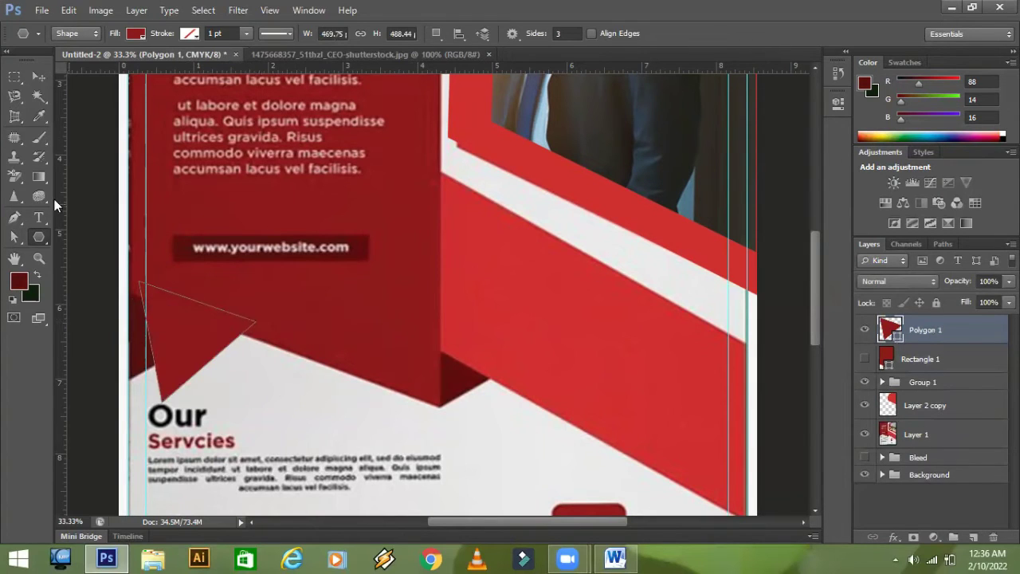
- Move the triangle onto the left fold and adjust its bottom anchor point until the lower edge follows the reference fold
{"action": "left_click", "coordinate": [38, 76]}
{"action": "left_click_drag", "start_coordinate": [155, 341], "coordinate": [131, 342]}
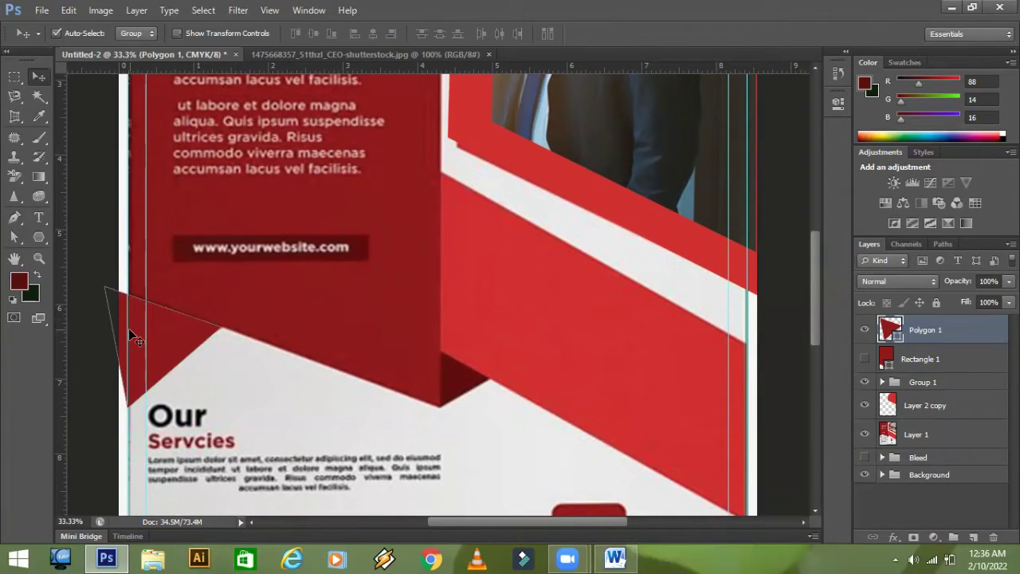
{"action": "left_click", "coordinate": [15, 237]}
{"action": "mouse_move", "coordinate": [102, 380]}
{"action": "left_mouse_down"}
{"action": "mouse_move", "coordinate": [157, 426]}
{"action": "mouse_move", "coordinate": [100, 373]}
{"action": "mouse_move", "coordinate": [108, 388]}
{"action": "left_mouse_up"}
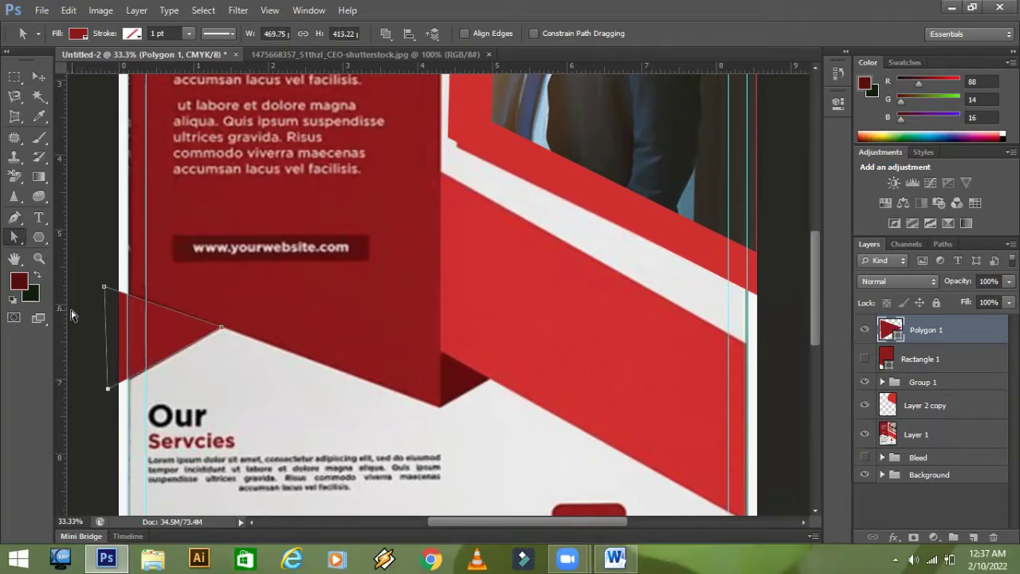
{"action": "key", "text": "Down"}
{"action": "key", "text": "Down"}
{"action": "key", "text": "Down"}
{"action": "key", "text": "Down"}
{"action": "key", "text": "Down"}
{"action": "key", "text": "Down"}
{"action": "key", "text": "Down"}
{"action": "key", "text": "Down"}
{"action": "key", "text": "Down"}
{"action": "key", "text": "Down"}
{"action": "key", "text": "Down"}
{"action": "key", "text": "Down"}
{"action": "key", "text": "Down"}
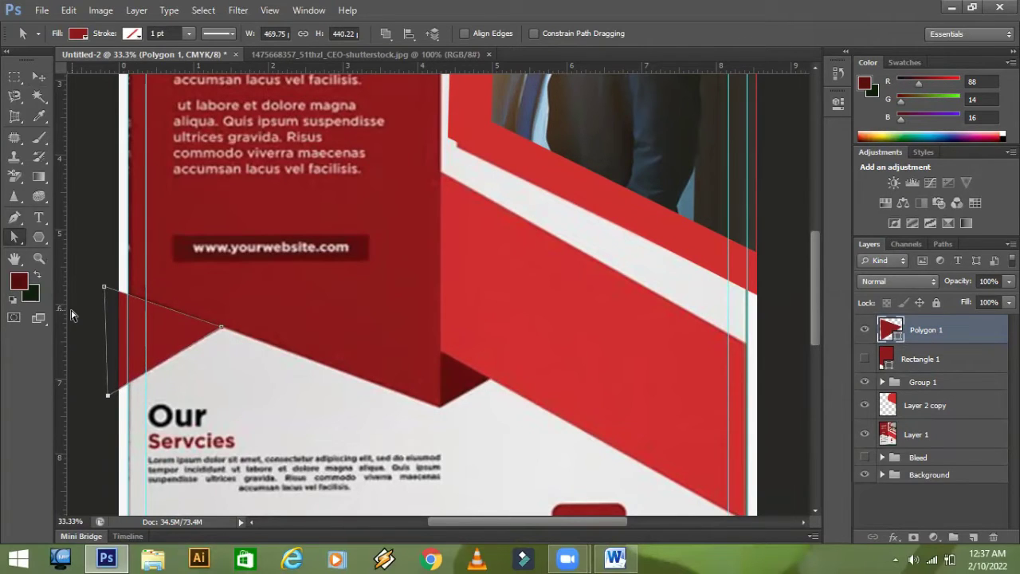
- Fill the left fold's triangle with the dark maroon foreground colour
{"action": "left_click", "coordinate": [37, 77]}
{"action": "left_click", "coordinate": [87, 211]}
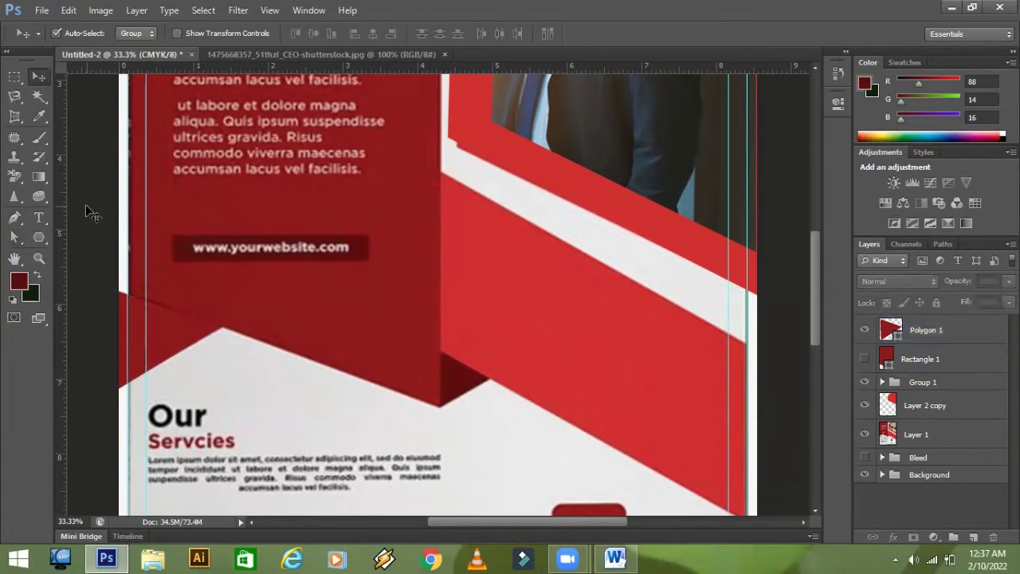
{"action": "left_click", "coordinate": [172, 333]}
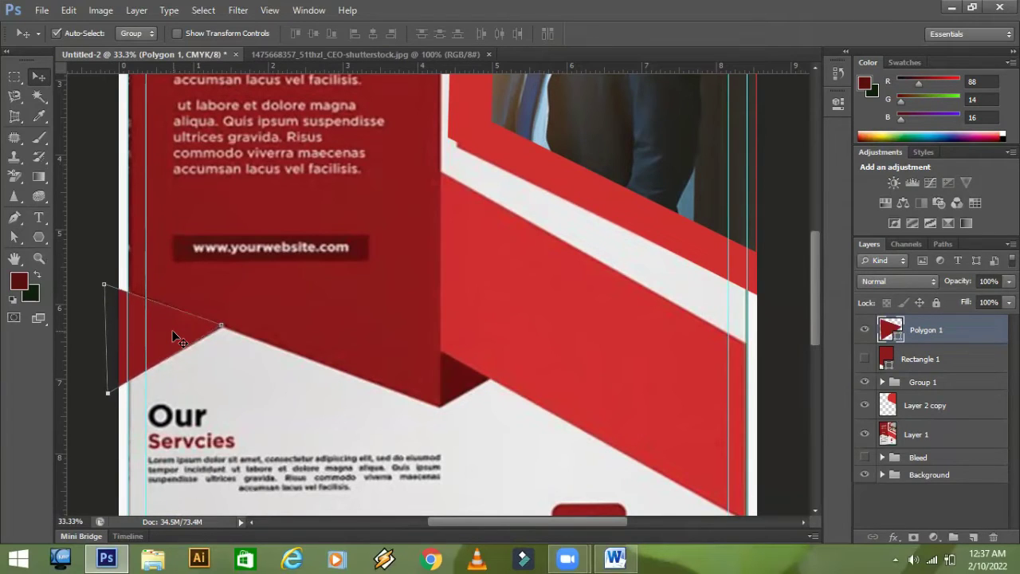
{"action": "left_click", "coordinate": [105, 241]}
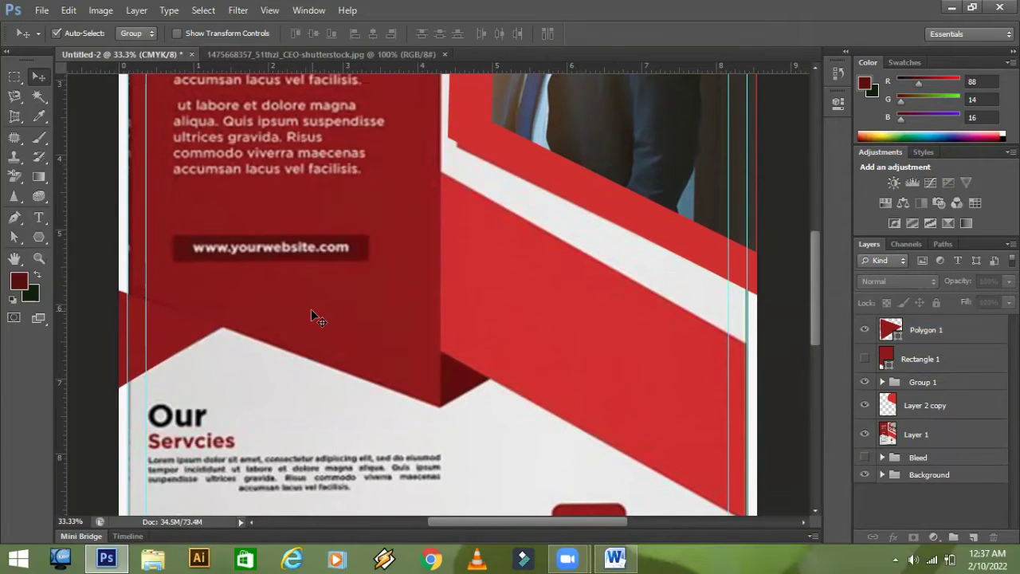
{"action": "key", "text": "alt"}
{"action": "left_click", "coordinate": [937, 335]}
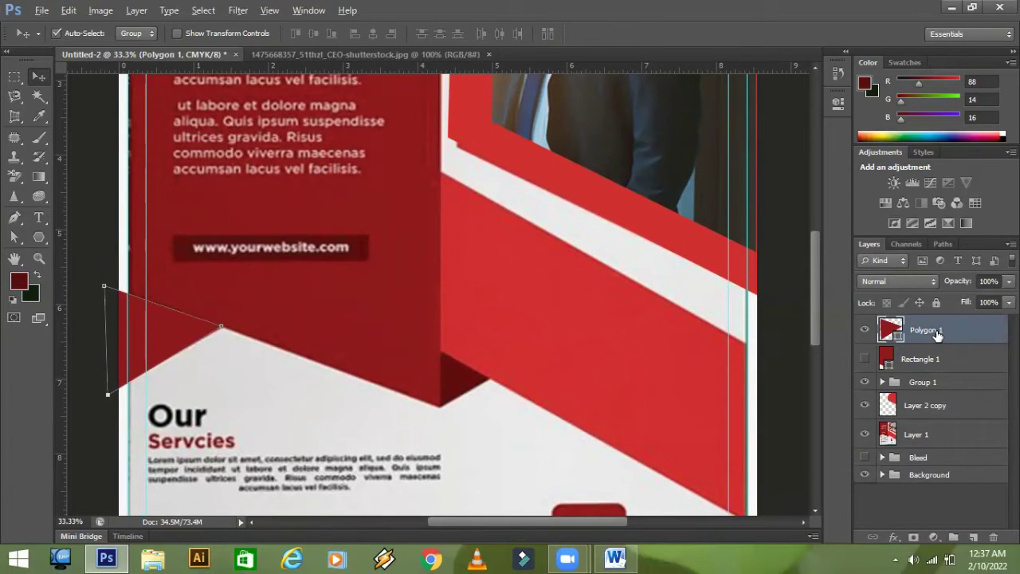
{"action": "key", "text": "alt+BackSpace"}
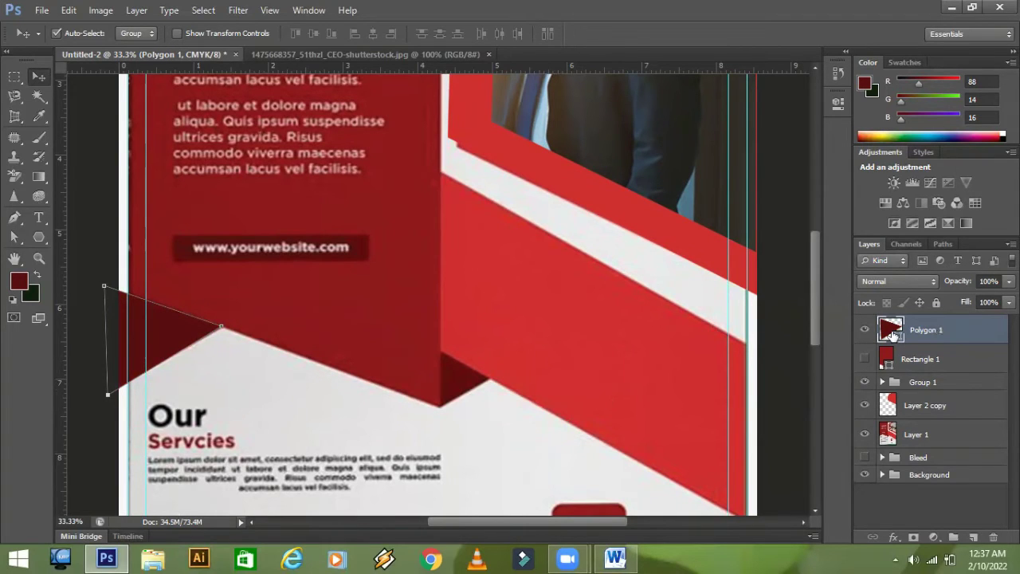
- Show the dark red rectangle again and raise the triangle's top-left anchor point to close the gap beneath the panel
{"action": "left_click", "coordinate": [863, 363]}
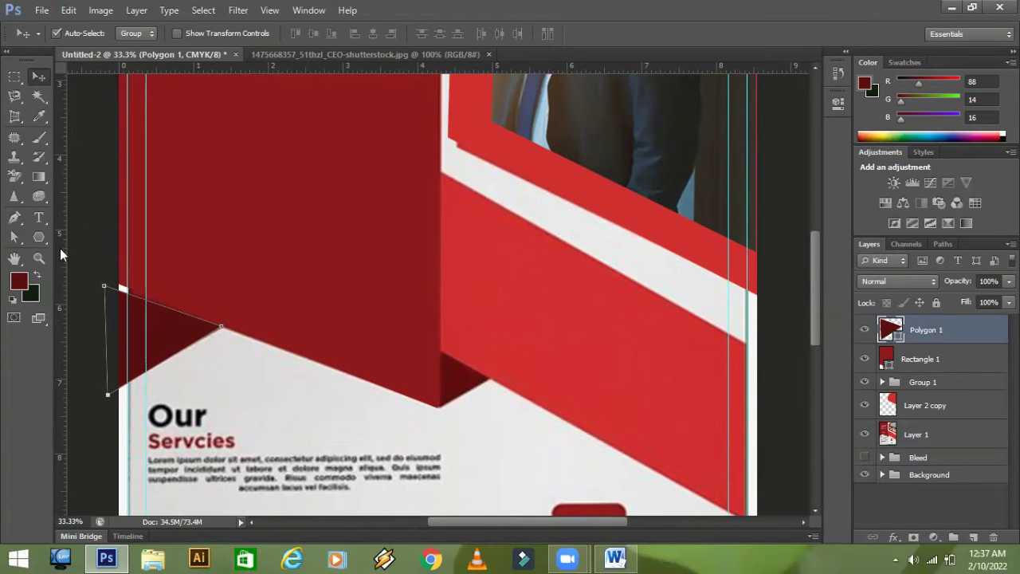
{"action": "left_click", "coordinate": [14, 237]}
{"action": "left_click_drag", "start_coordinate": [86, 267], "coordinate": [112, 294]}
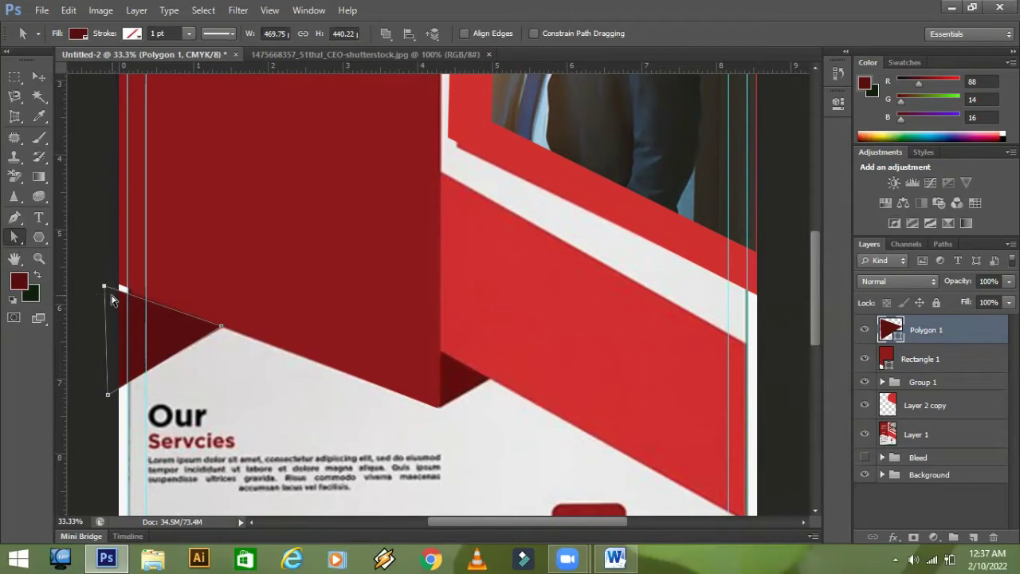
{"action": "key", "text": "Up"}
{"action": "key", "text": "Up"}
{"action": "key", "text": "Up"}
{"action": "key", "text": "Up"}
{"action": "key", "text": "Up"}
{"action": "key", "text": "Up"}
{"action": "key", "text": "Up"}
{"action": "key", "text": "Up"}
{"action": "key", "text": "Up"}
{"action": "key", "text": "Up"}
{"action": "key", "text": "Up"}
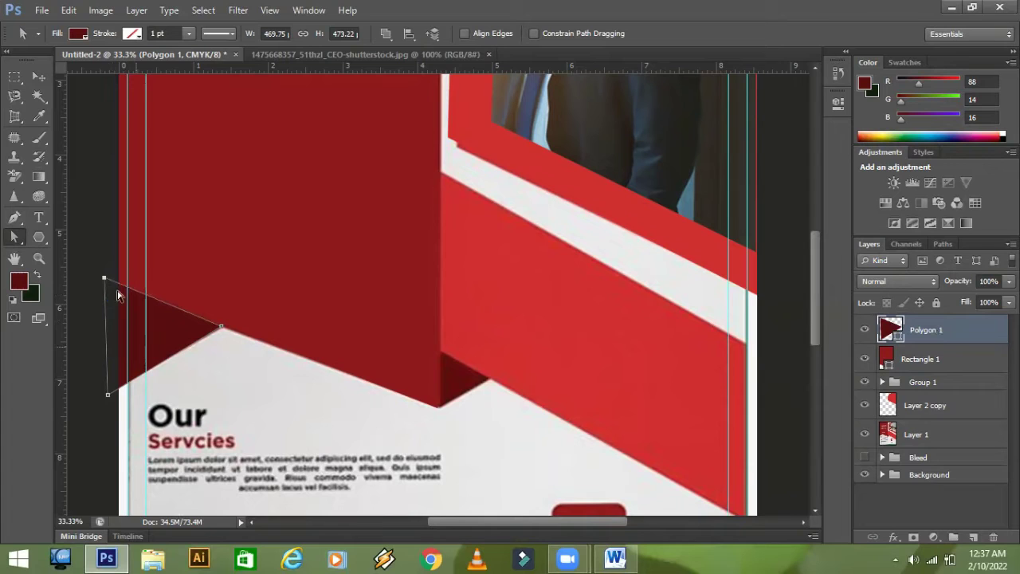
{"action": "left_click", "coordinate": [113, 287]}
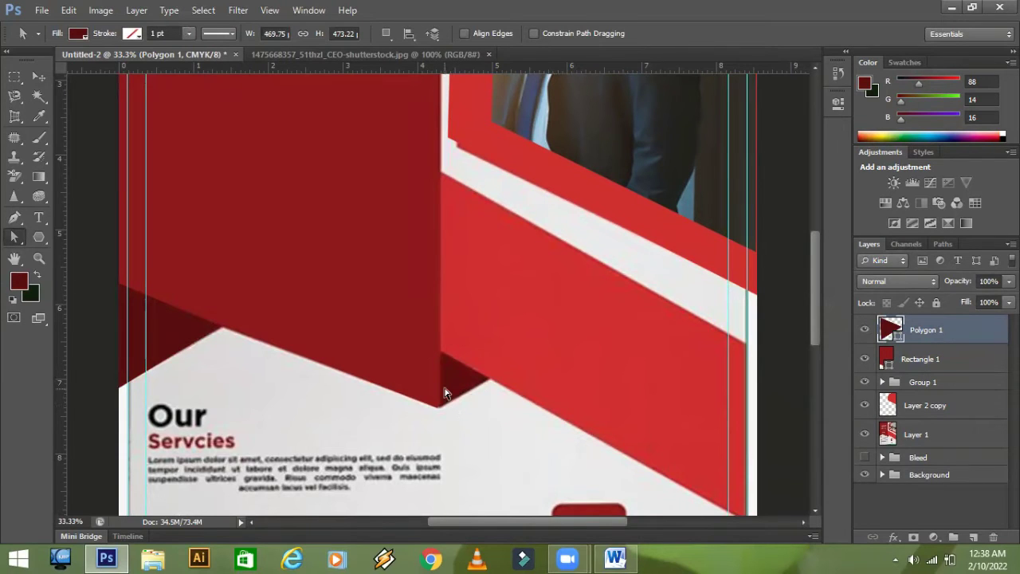
- Sample the slanted band's red (d22e31) as the foreground colour and draw a rectangle about 1281 × 1461 px over the band
{"action": "left_click_drag", "start_coordinate": [608, 382], "coordinate": [351, 328]}
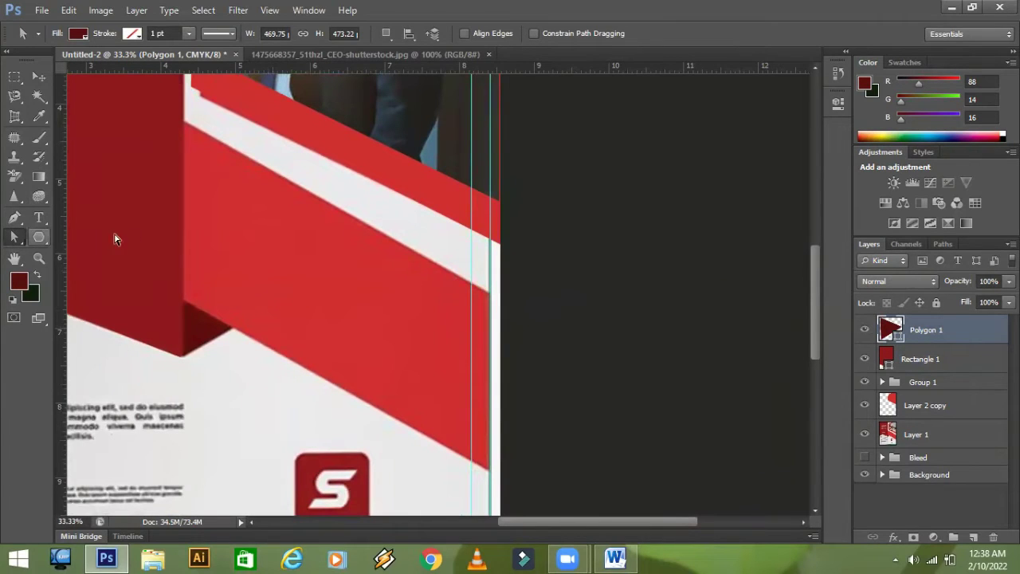
{"action": "left_click", "coordinate": [17, 282]}
{"action": "left_click", "coordinate": [308, 240]}
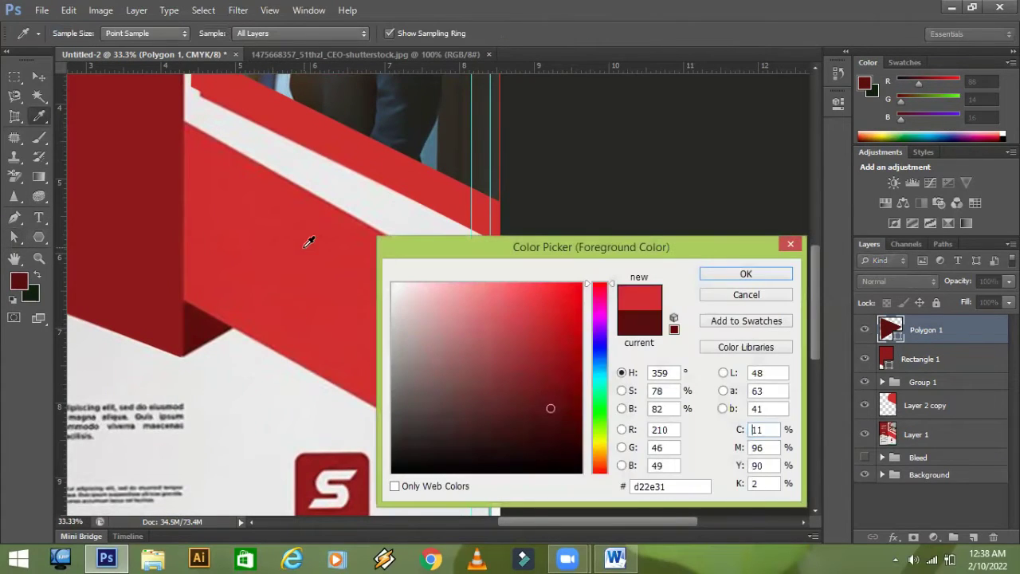
{"action": "key", "text": "Return"}
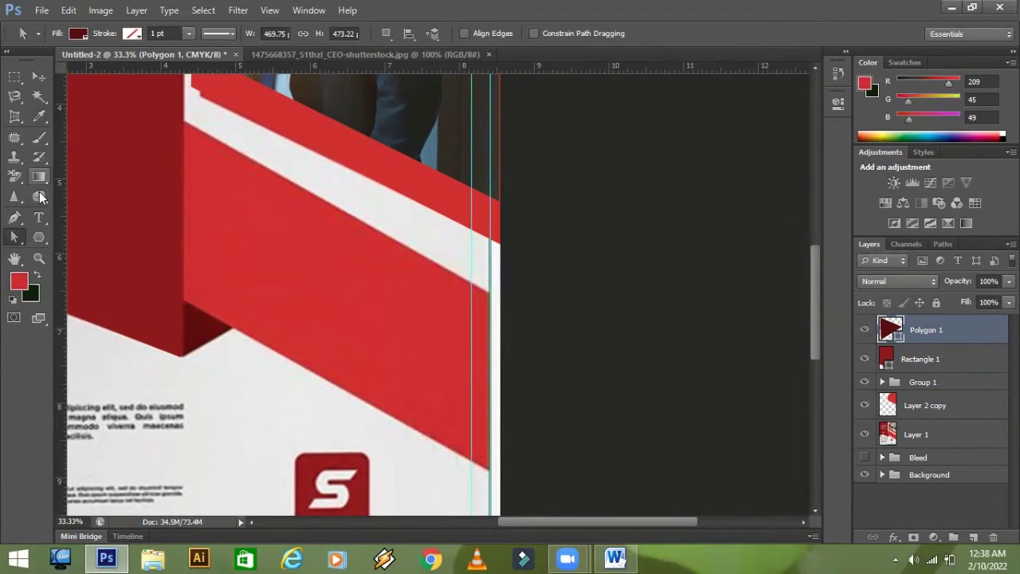
{"action": "left_click", "coordinate": [38, 237]}
{"action": "left_click", "coordinate": [105, 234]}
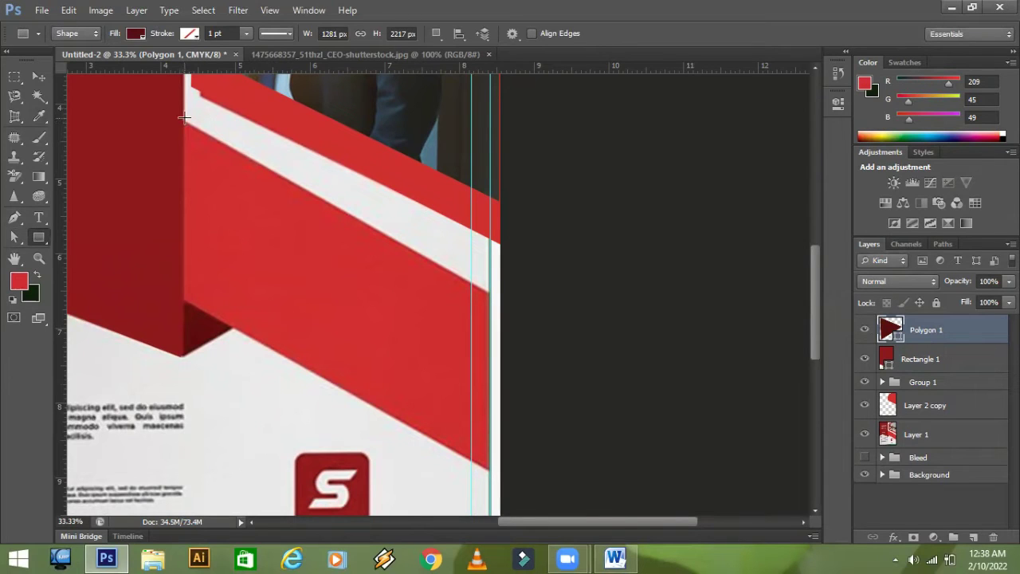
{"action": "left_click_drag", "start_coordinate": [183, 118], "coordinate": [501, 481]}
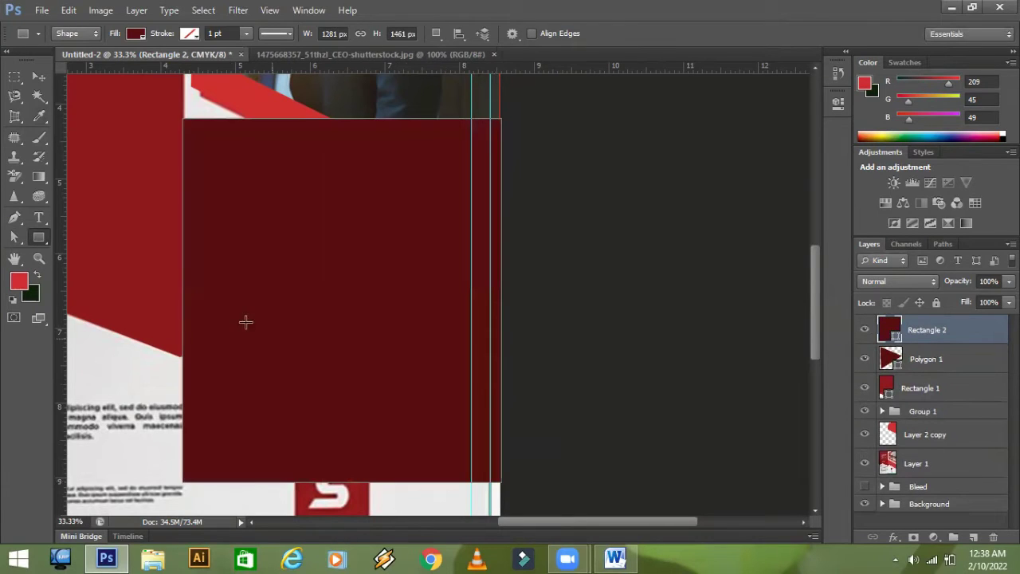
- Raise the new rectangle's bottom-left anchor and lower its top-right anchor to match the slanted band, and fill it with the sampled red
{"action": "left_click", "coordinate": [24, 238]}
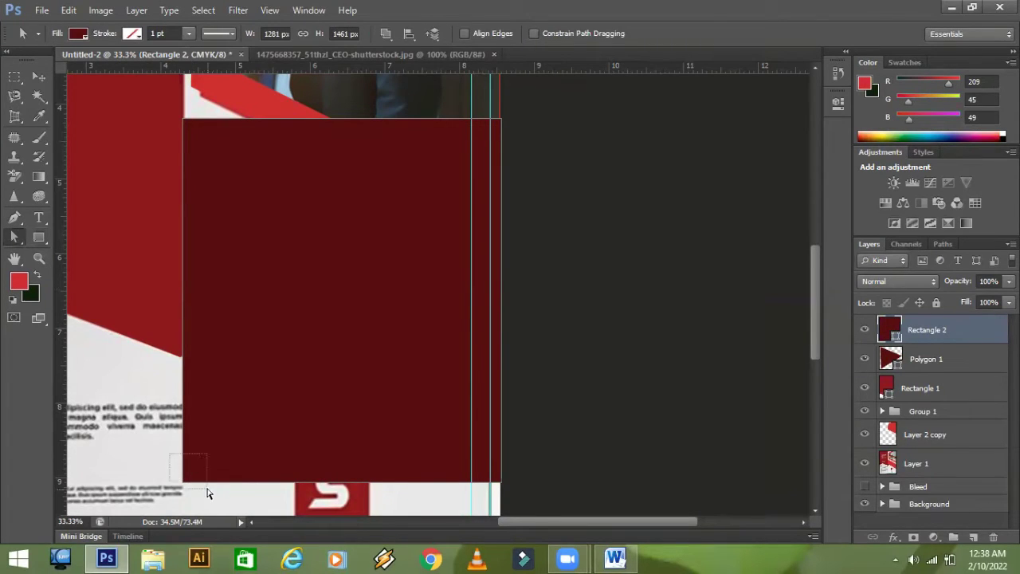
{"action": "left_click", "coordinate": [183, 481]}
{"action": "left_click_drag", "start_coordinate": [183, 481], "coordinate": [182, 299]}
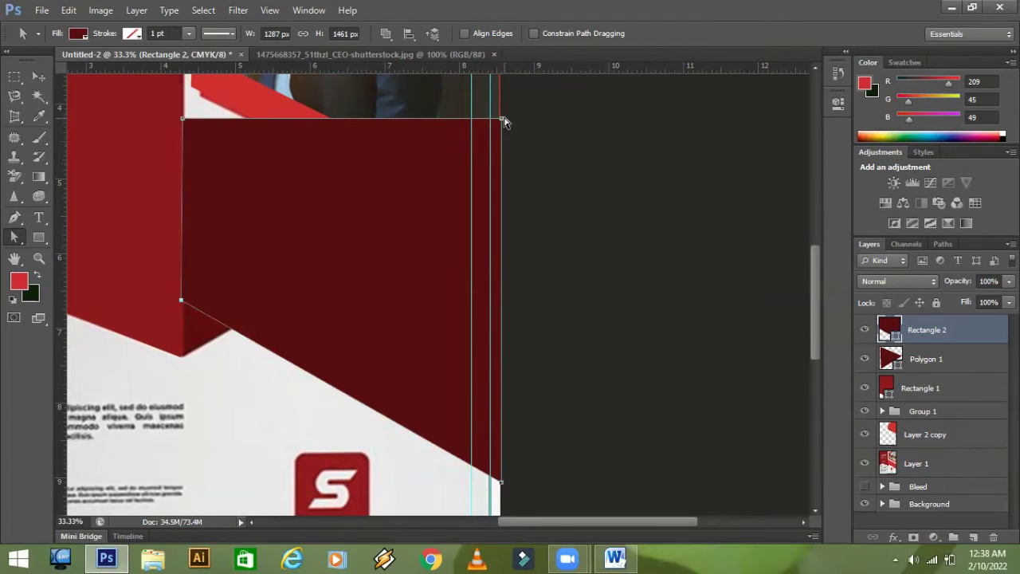
{"action": "left_click_drag", "start_coordinate": [501, 122], "coordinate": [500, 299]}
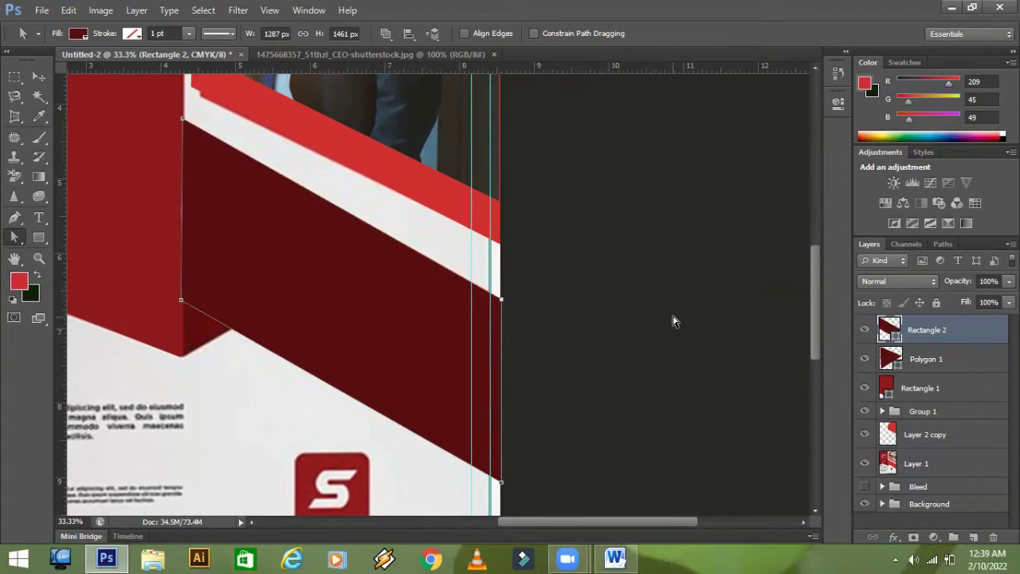
{"action": "key", "text": "alt+BackSpace"}
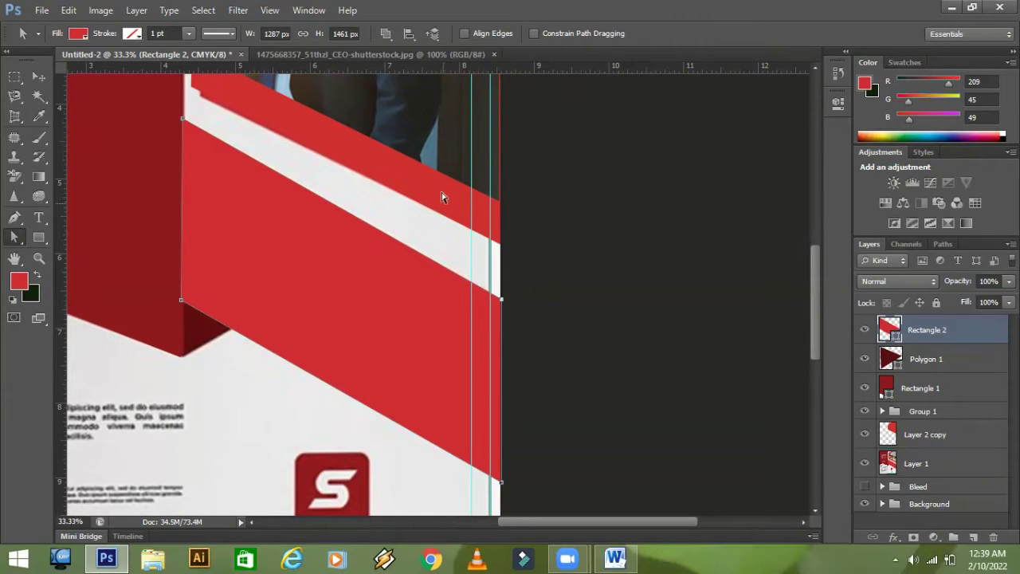
- Select the red frame layer behind the photo and scale it to 100.24% width and 102.03% height, extending its lower edge
{"action": "left_click", "coordinate": [14, 237]}
{"action": "left_click", "coordinate": [864, 432]}
{"action": "left_click", "coordinate": [926, 436]}
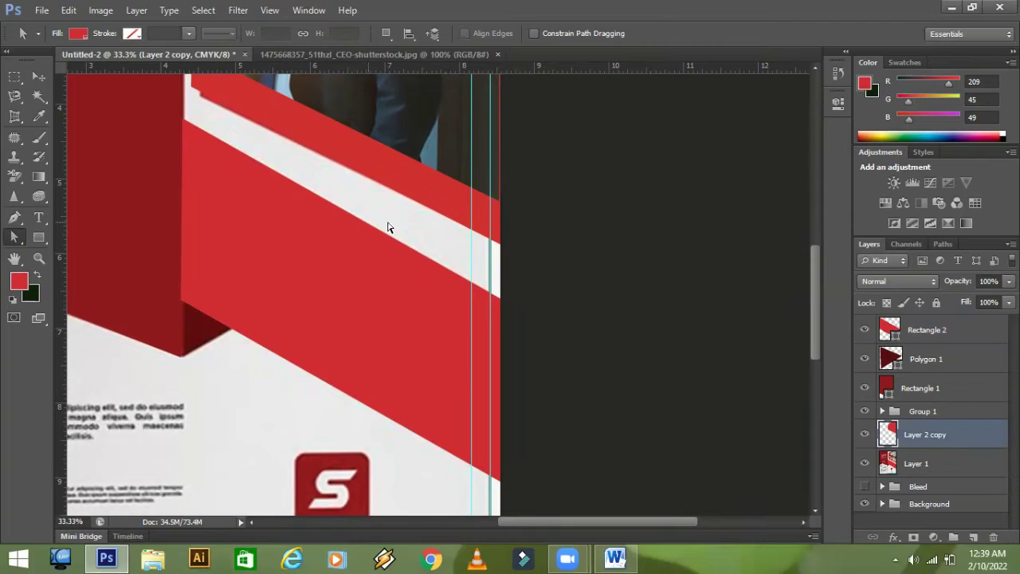
{"action": "left_click", "coordinate": [483, 226]}
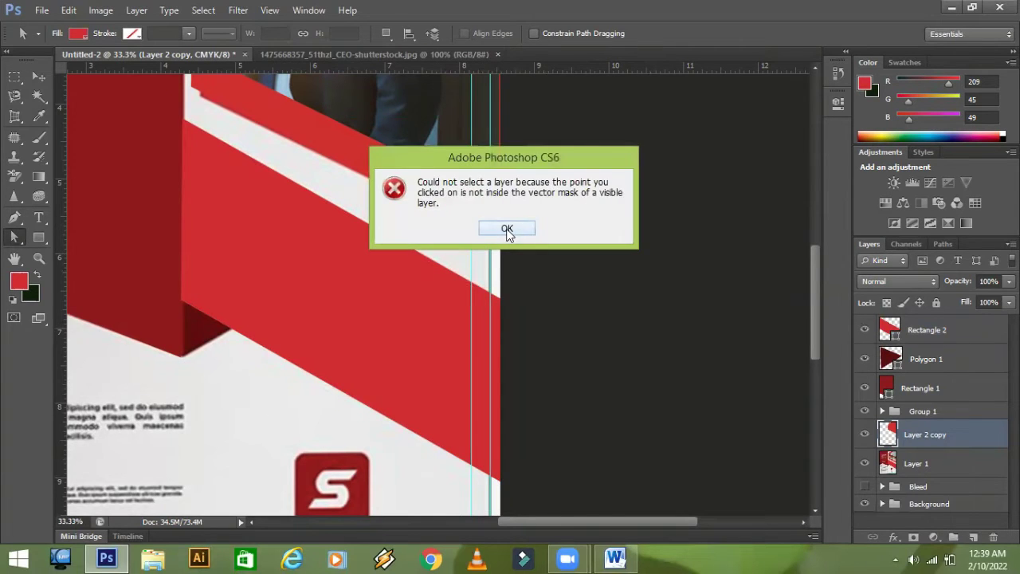
{"action": "left_click", "coordinate": [507, 230]}
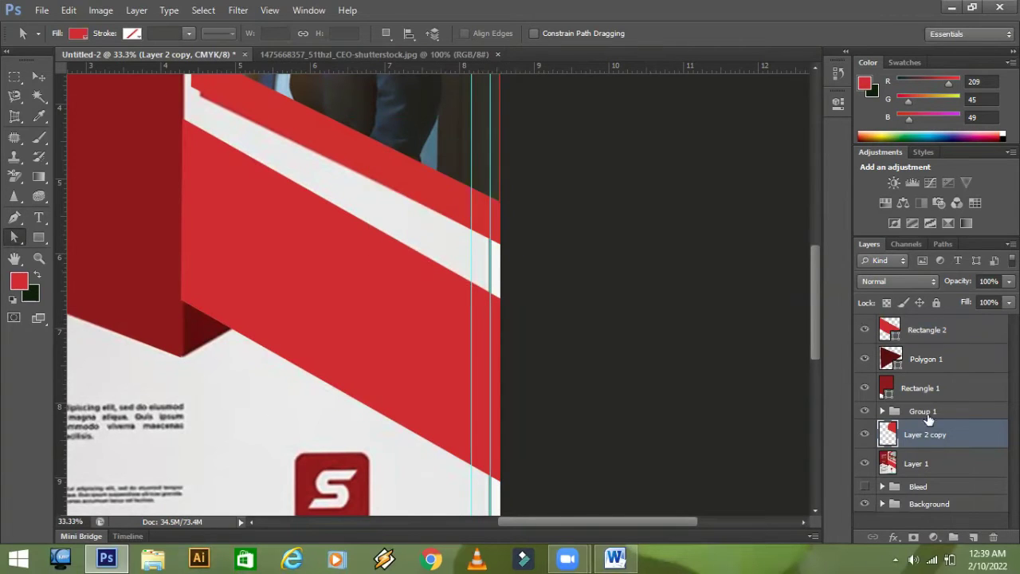
{"action": "left_click", "coordinate": [865, 437]}
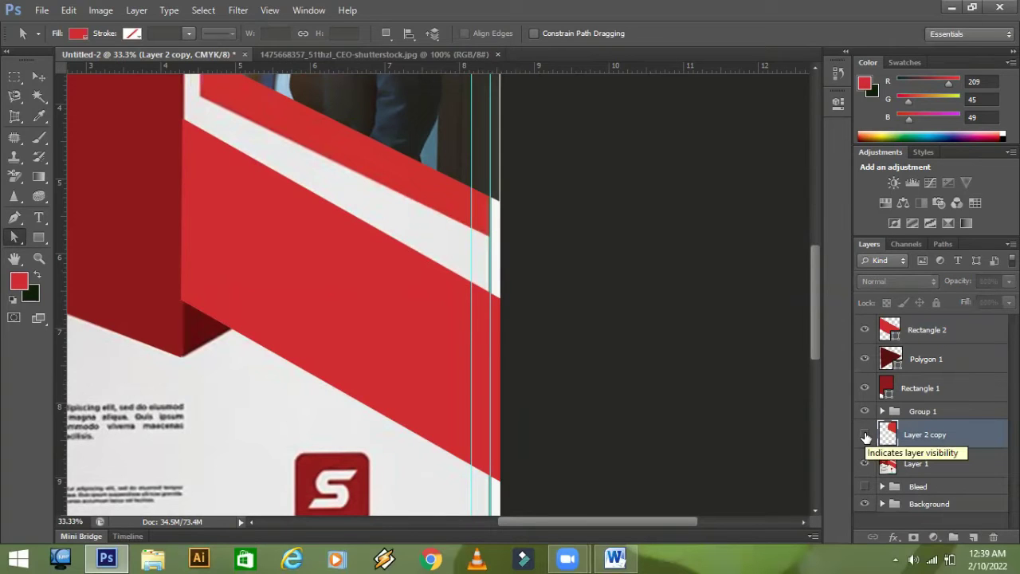
{"action": "left_click", "coordinate": [865, 438]}
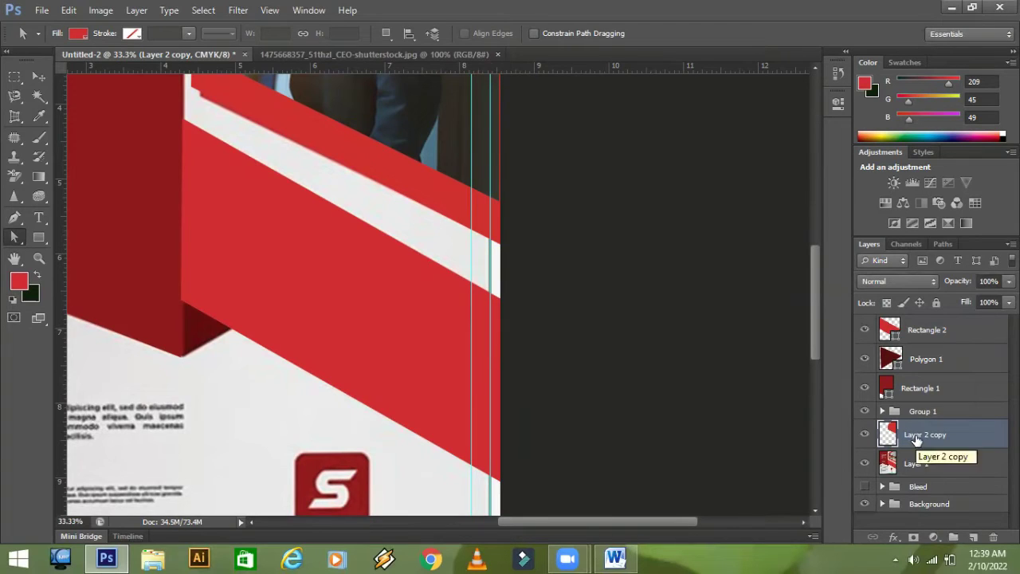
{"action": "key", "text": "ctrl+t"}
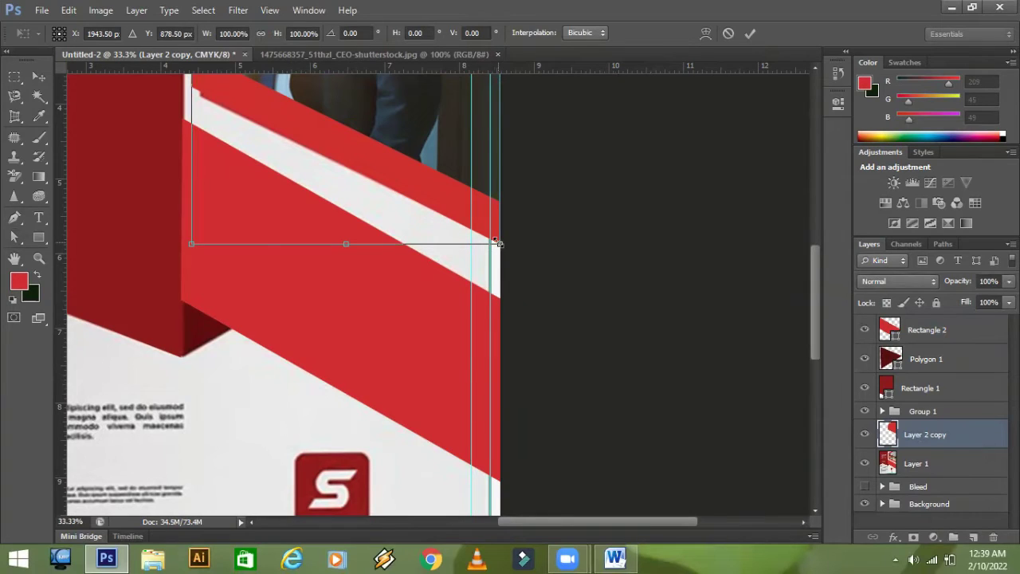
{"action": "left_click_drag", "start_coordinate": [497, 241], "coordinate": [501, 254]}
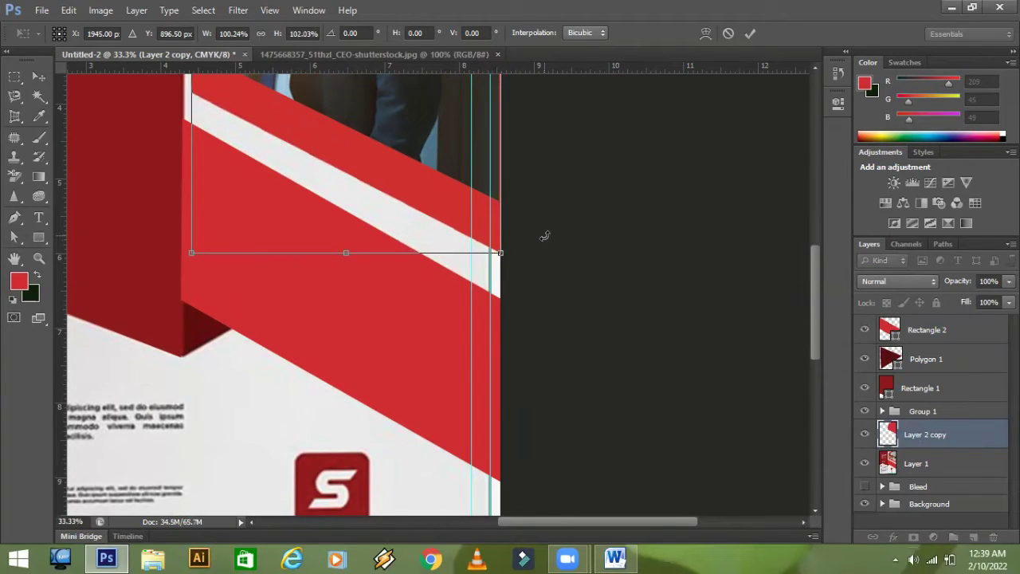
{"action": "key", "text": "Return"}
{"action": "key", "text": "a"}
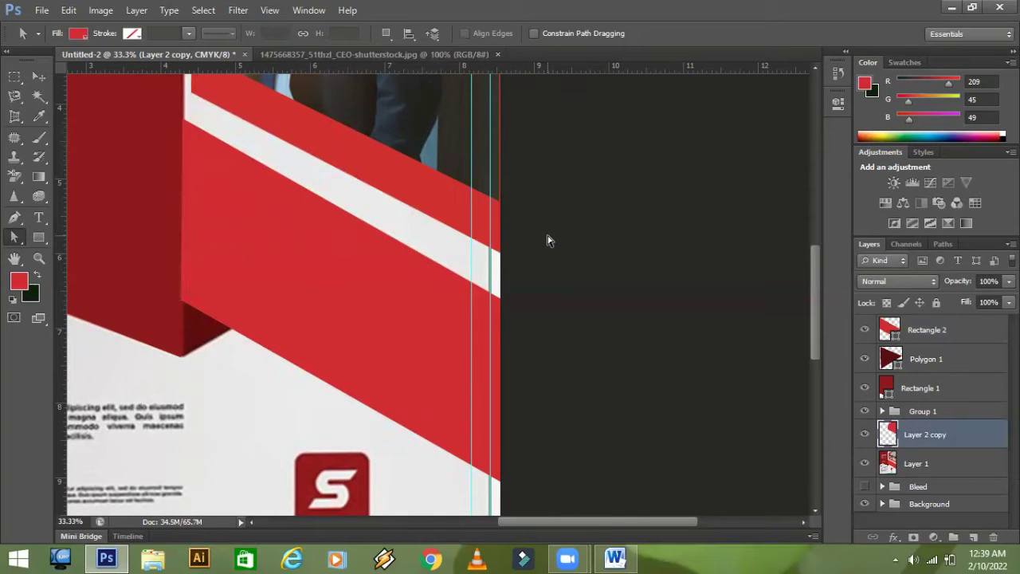
{"action": "key", "text": "ctrl+minus"}
{"action": "key", "text": "ctrl+minus"}
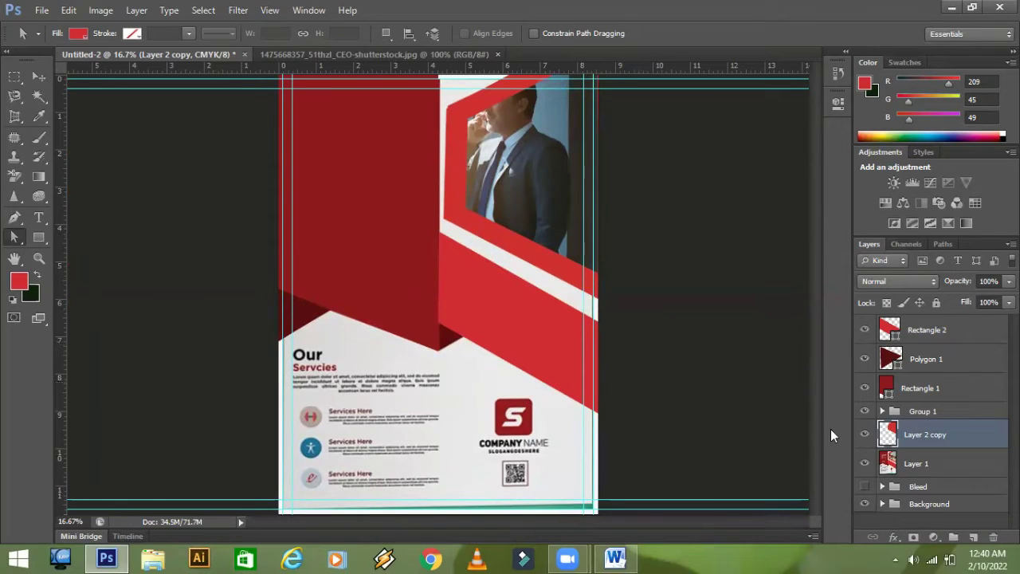
- Hide the flyer reference layer and toggle the left fold triangle's visibility to check the traced shapes on their own
{"action": "left_click", "coordinate": [864, 463]}
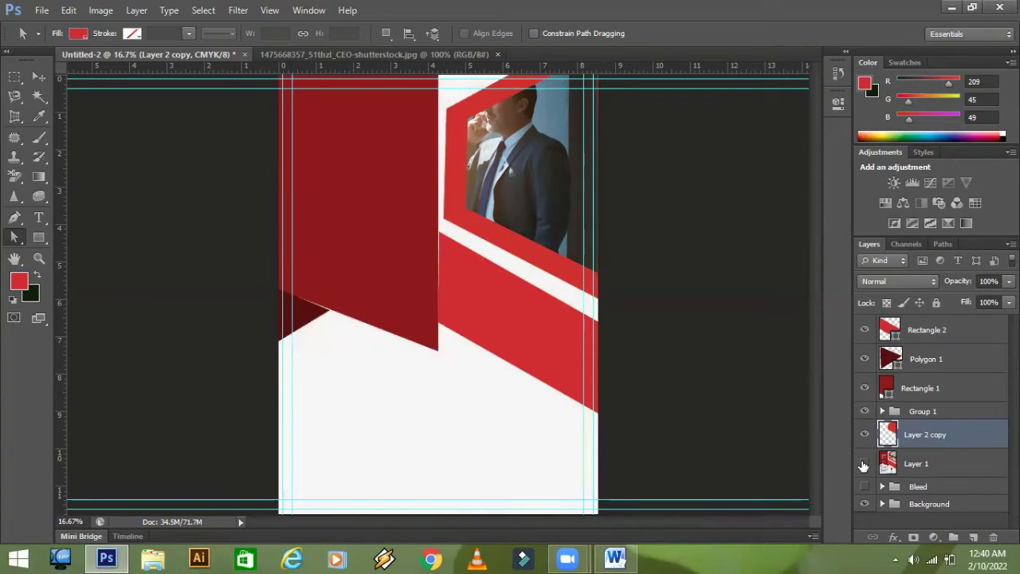
{"action": "left_click", "coordinate": [864, 463]}
{"action": "left_click", "coordinate": [865, 463]}
{"action": "left_click", "coordinate": [865, 360]}
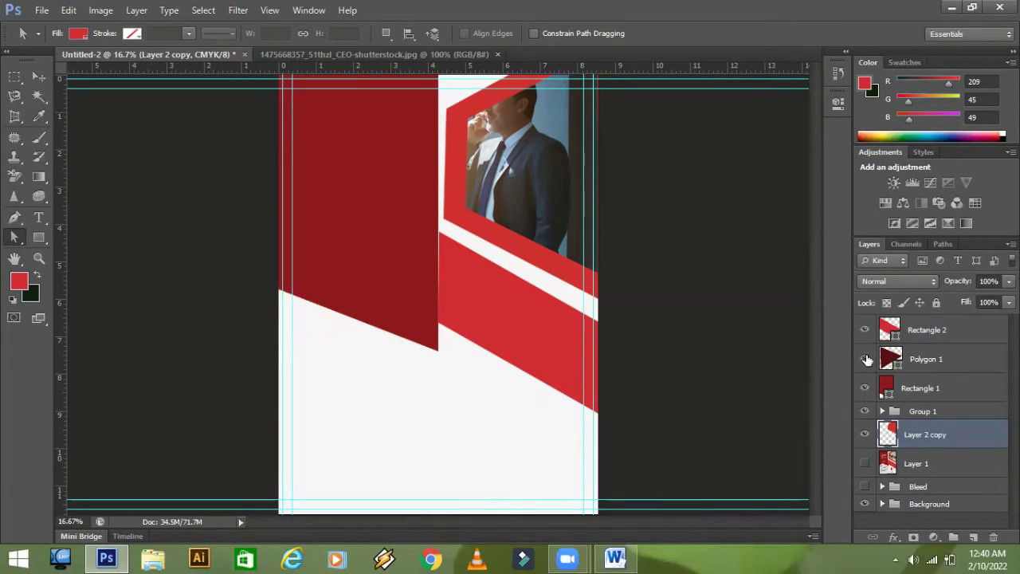
{"action": "left_click", "coordinate": [865, 359]}
- Raise the left fold triangle's right anchor point slightly to meet the lower edge of the dark red panel
{"action": "left_click", "coordinate": [935, 360]}
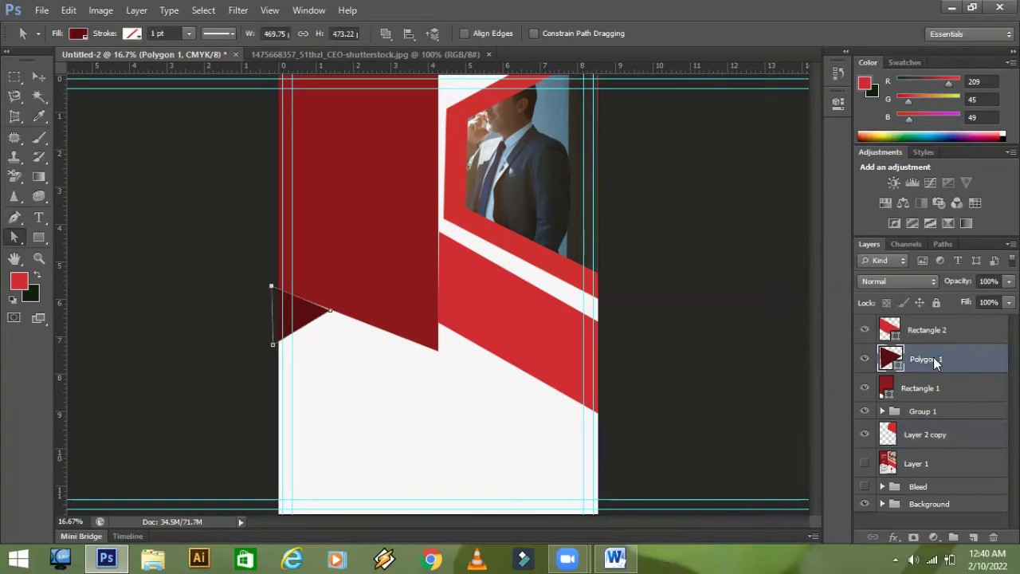
{"action": "key", "text": "ctrl+plus"}
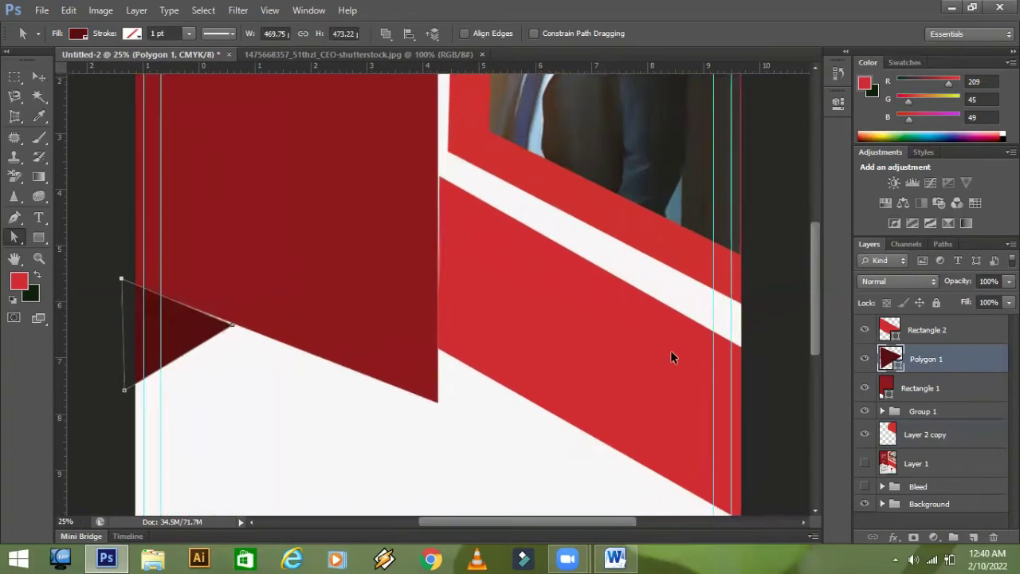
{"action": "key", "text": "ctrl+plus"}
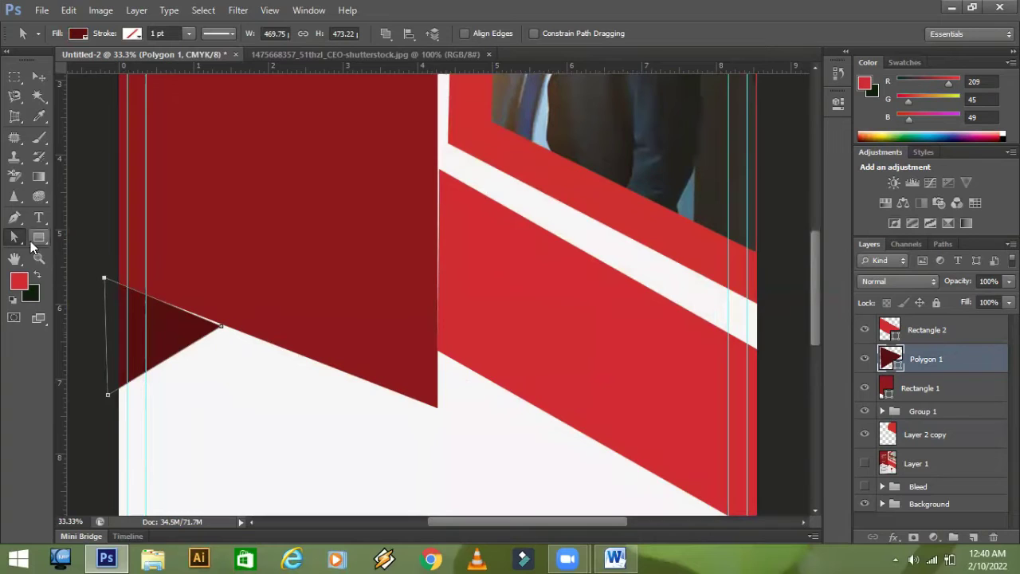
{"action": "left_click", "coordinate": [14, 236]}
{"action": "left_click", "coordinate": [220, 326]}
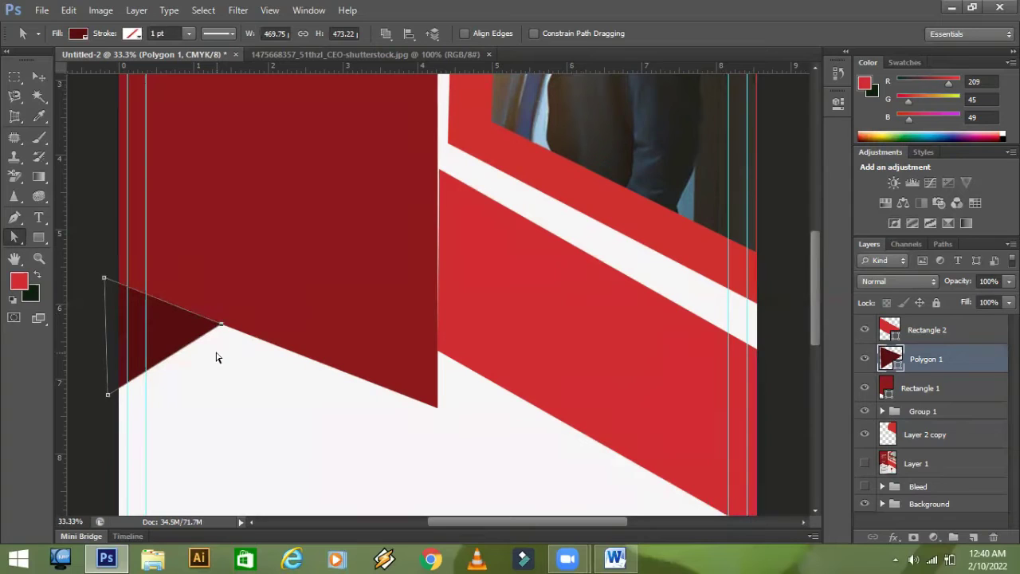
{"action": "left_click", "coordinate": [216, 358]}
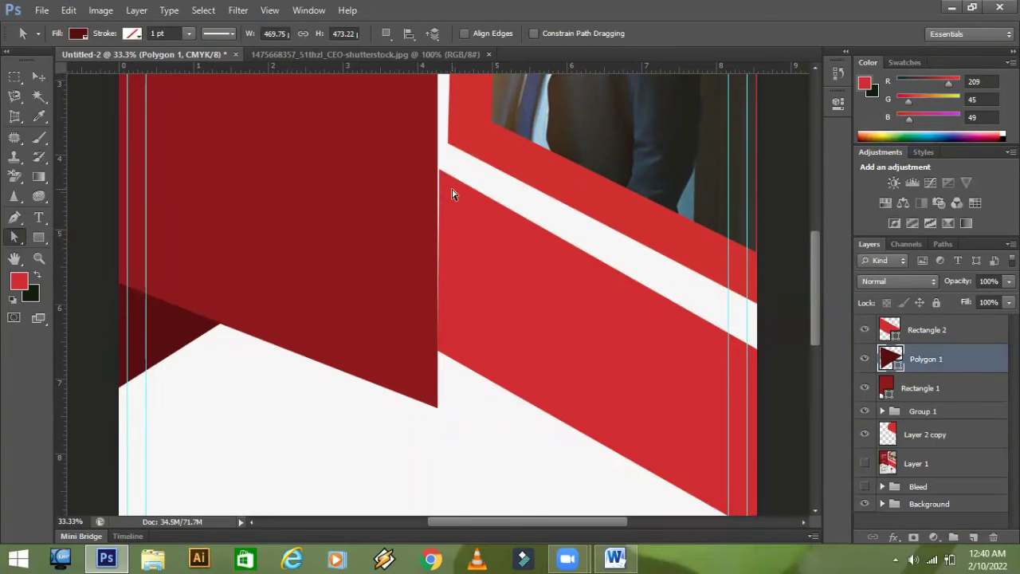
- Select the slanted red band's shape and nudge its top-left anchor point up by about 6 px
{"action": "left_click", "coordinate": [926, 330]}
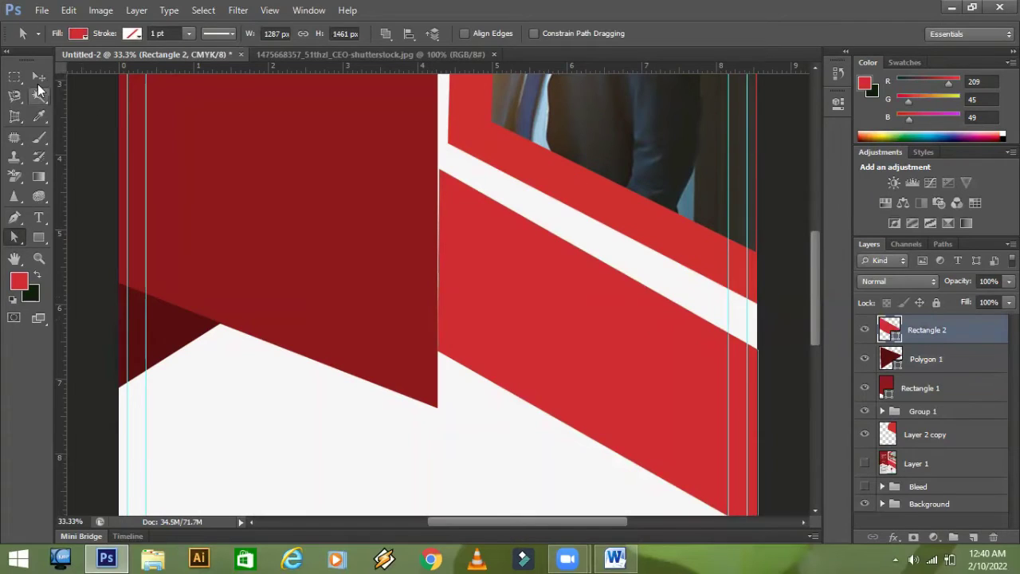
{"action": "left_click", "coordinate": [35, 76]}
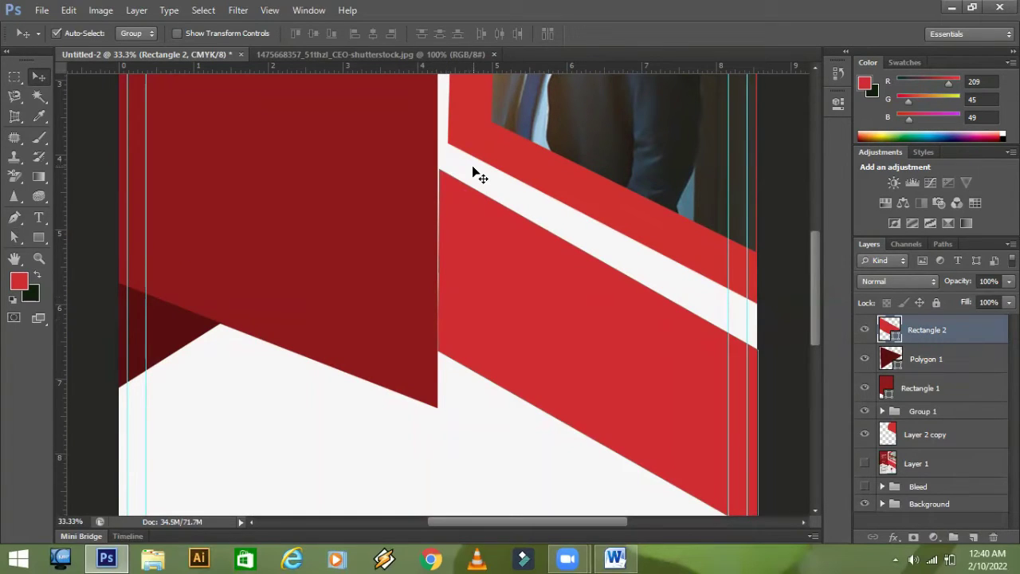
{"action": "key", "text": "ctrl+t"}
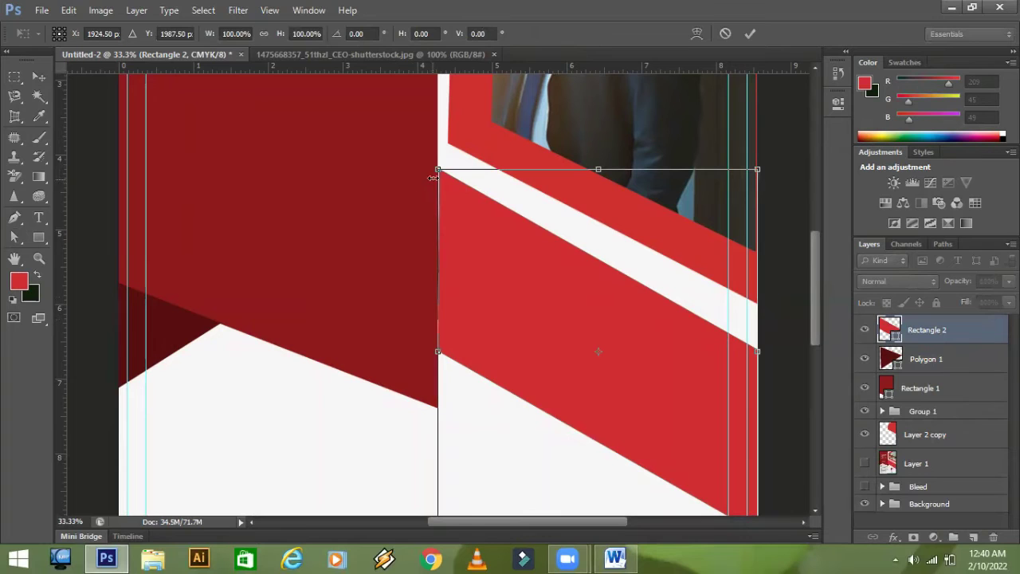
{"action": "left_click", "coordinate": [14, 236]}
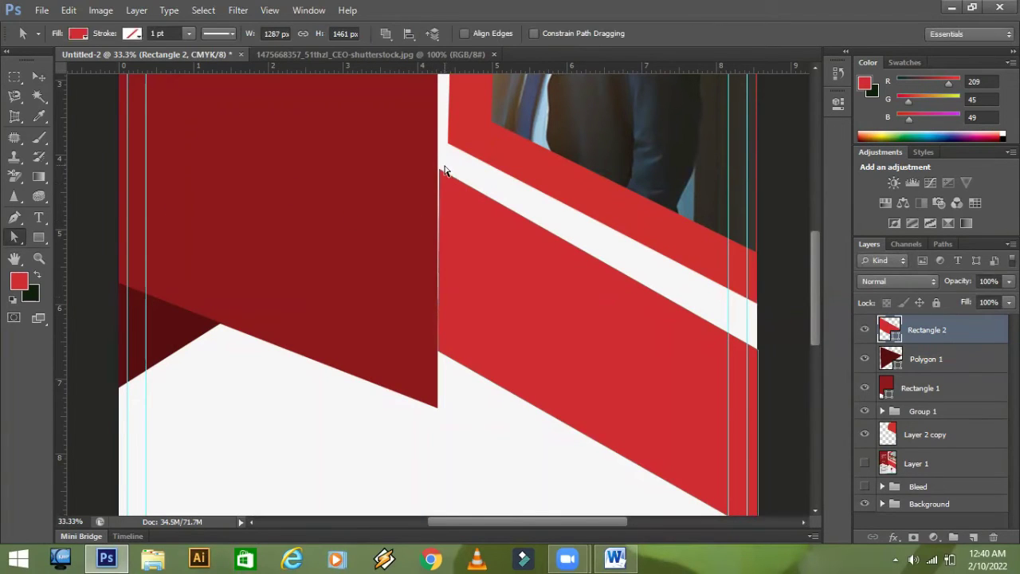
{"action": "left_click", "coordinate": [439, 192]}
{"action": "key", "text": "Up"}
{"action": "key", "text": "Up"}
{"action": "key", "text": "Up"}
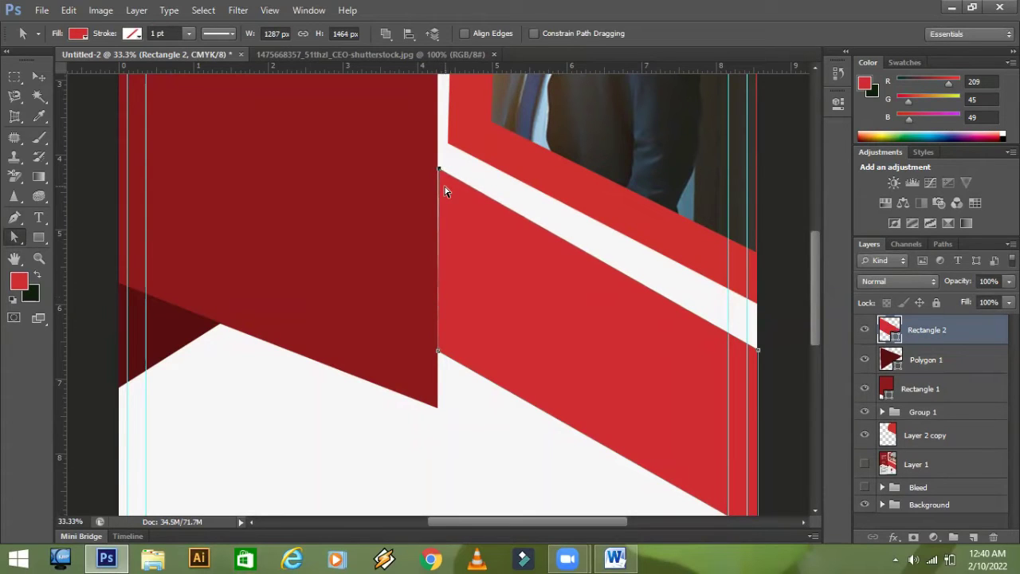
{"action": "key", "text": "Up"}
{"action": "key", "text": "Up"}
{"action": "key", "text": "Up"}
- Show the flyer reference layer again and duplicate the left fold triangle
{"action": "left_click_drag", "start_coordinate": [622, 396], "coordinate": [483, 284]}
{"action": "left_click_drag", "start_coordinate": [533, 352], "coordinate": [626, 401]}
{"action": "left_click", "coordinate": [864, 464]}
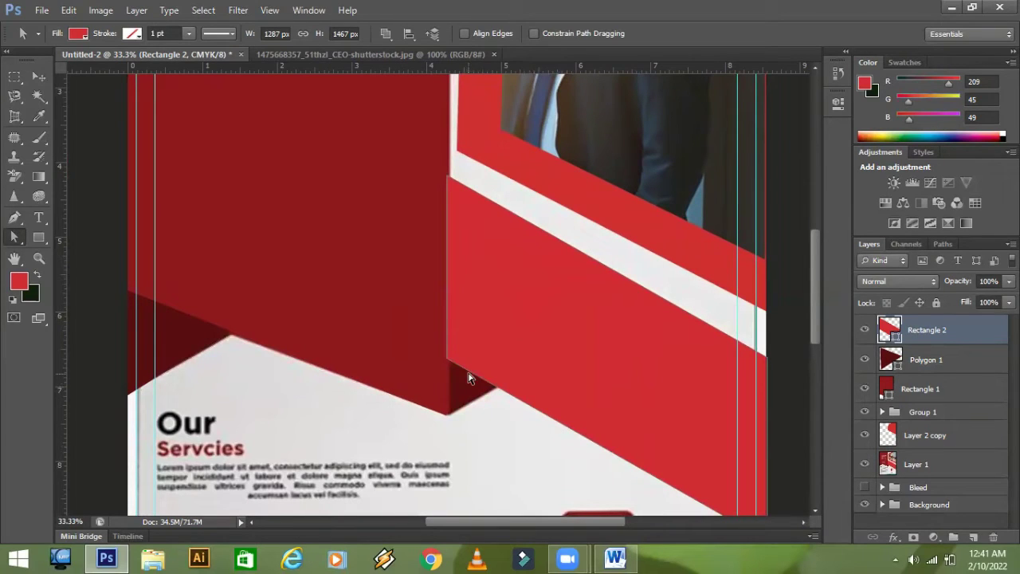
{"action": "left_click", "coordinate": [168, 349]}
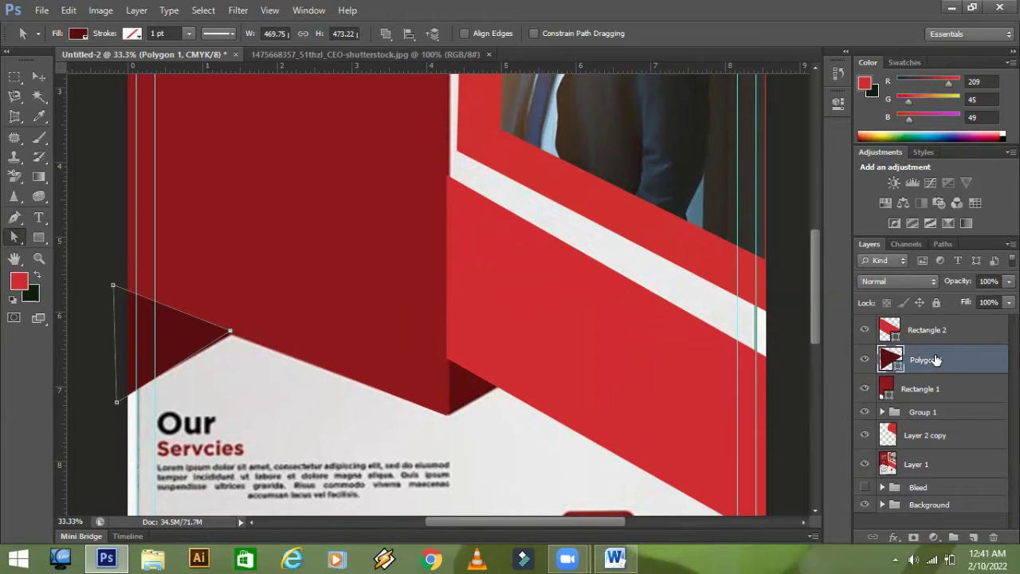
{"action": "key", "text": "ctrl+j"}
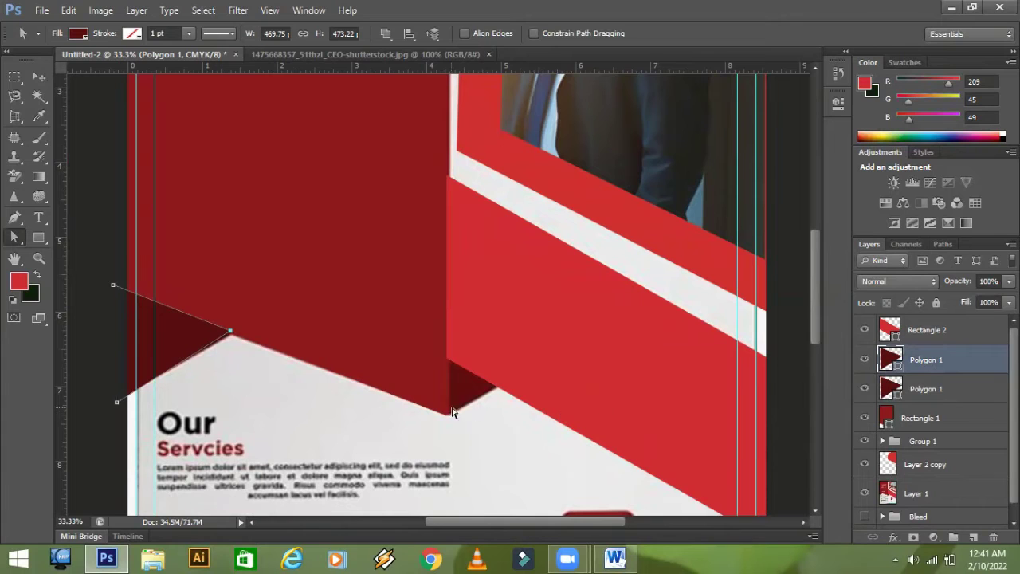
- Sample the small fold's dark maroon (RGB 93, 14, 15) from the reference as the foreground colour
{"action": "left_click", "coordinate": [17, 285]}
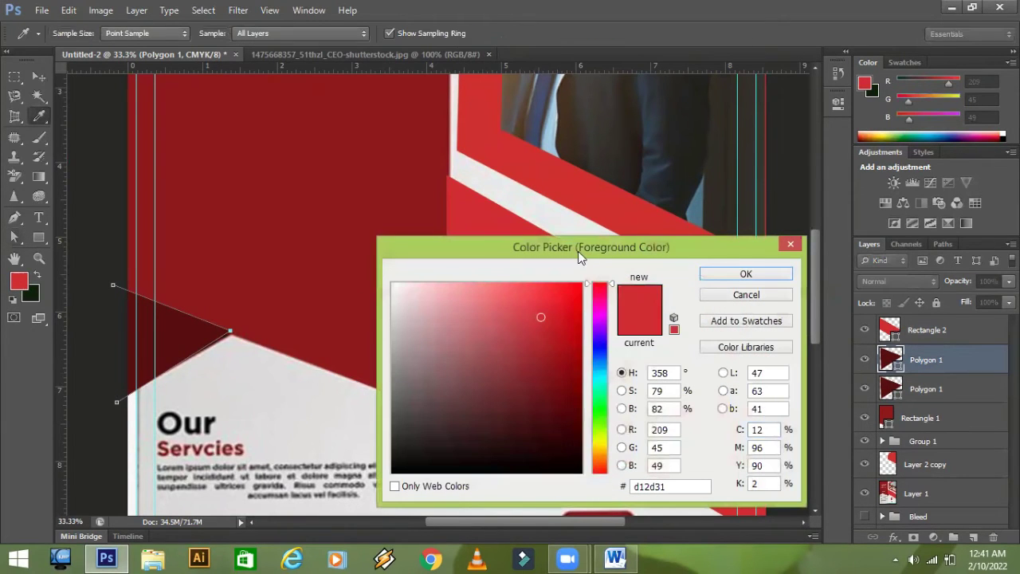
{"action": "left_click_drag", "start_coordinate": [698, 252], "coordinate": [648, 180]}
{"action": "left_click", "coordinate": [470, 387]}
{"action": "left_click", "coordinate": [673, 210]}
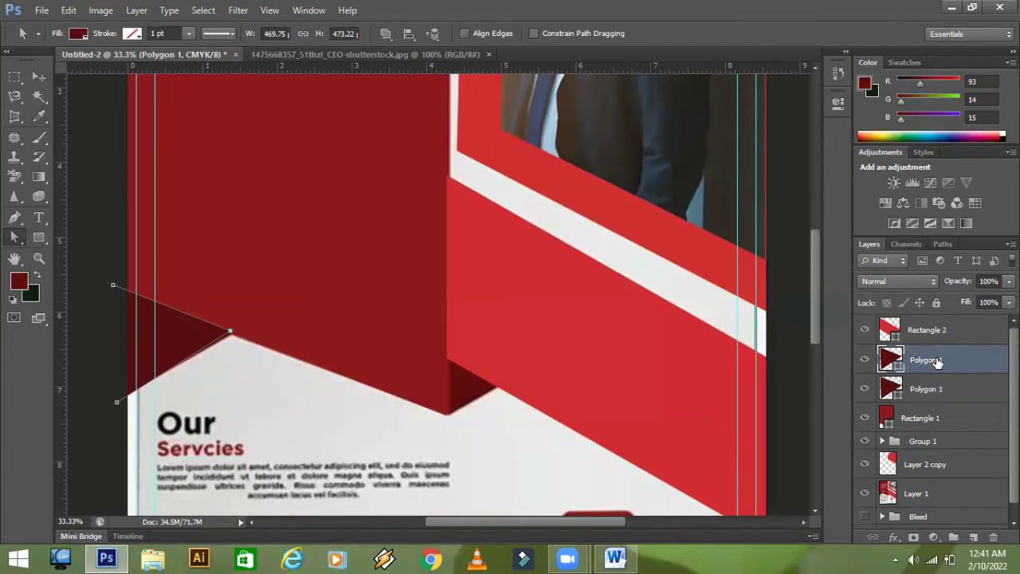
{"action": "key", "text": "ctrl+t"}
{"action": "left_click_drag", "start_coordinate": [239, 354], "coordinate": [602, 380]}
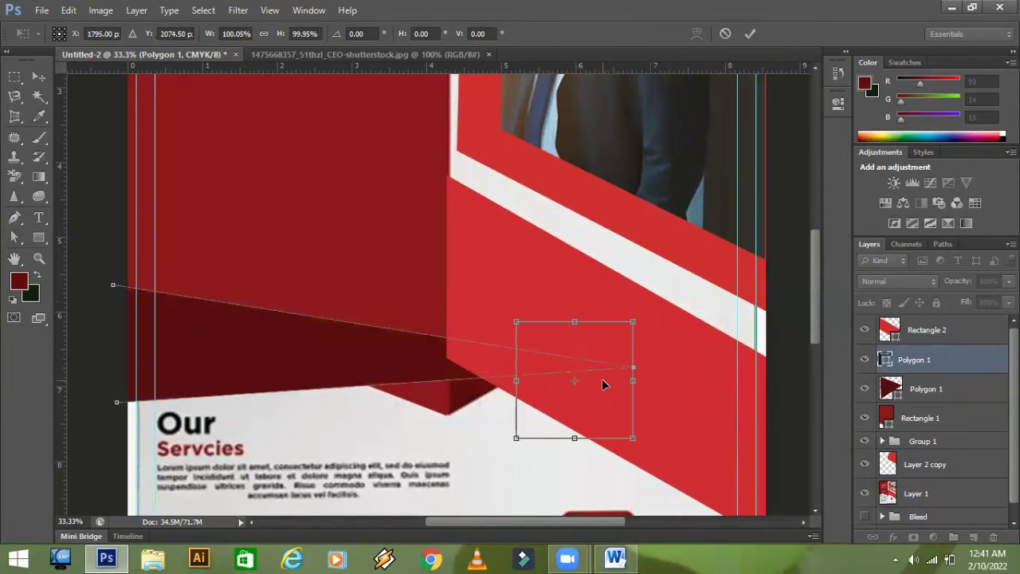
{"action": "key", "text": "ctrl+z"}
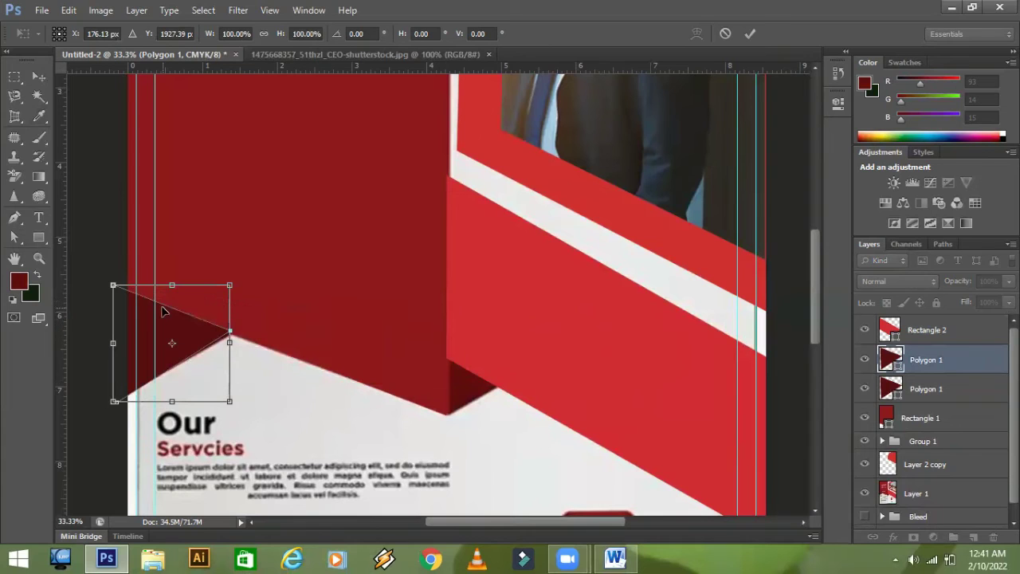
- Move the duplicated triangle onto the small fold under the red band and reshape it to about 218 × 230 px by its bottom and right anchors
{"action": "left_click", "coordinate": [36, 73]}
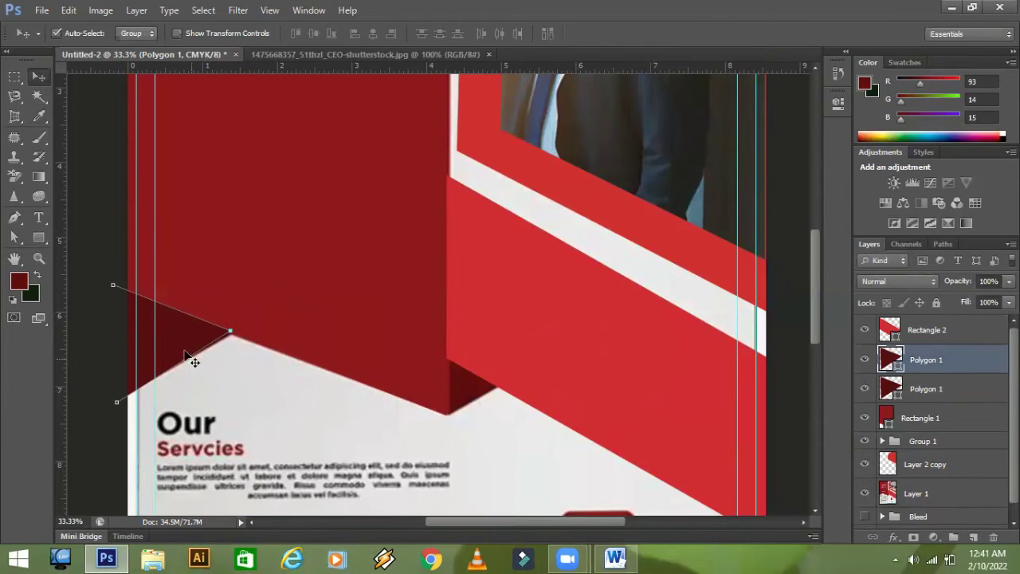
{"action": "left_click_drag", "start_coordinate": [195, 353], "coordinate": [508, 424]}
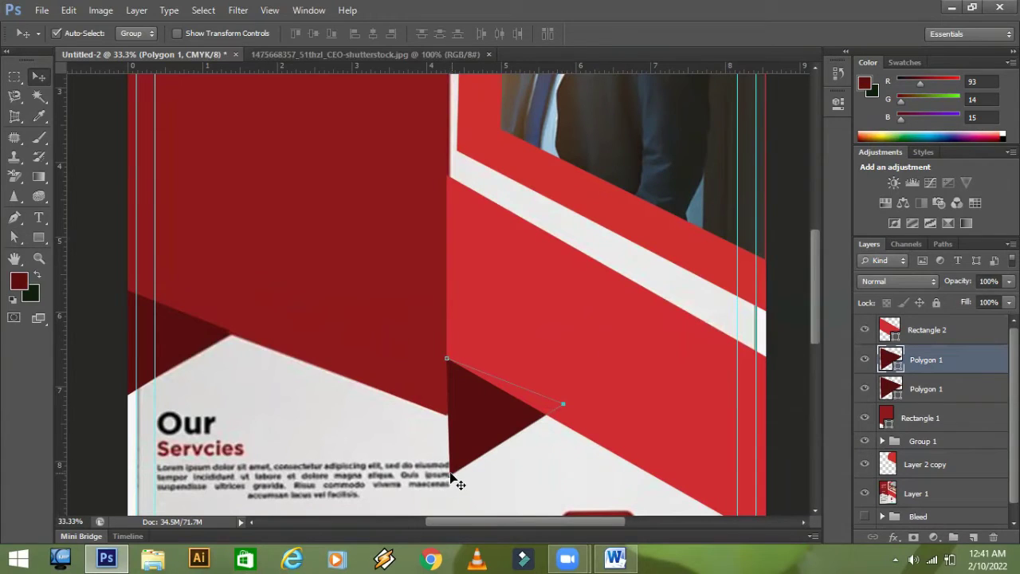
{"action": "left_click", "coordinate": [14, 237]}
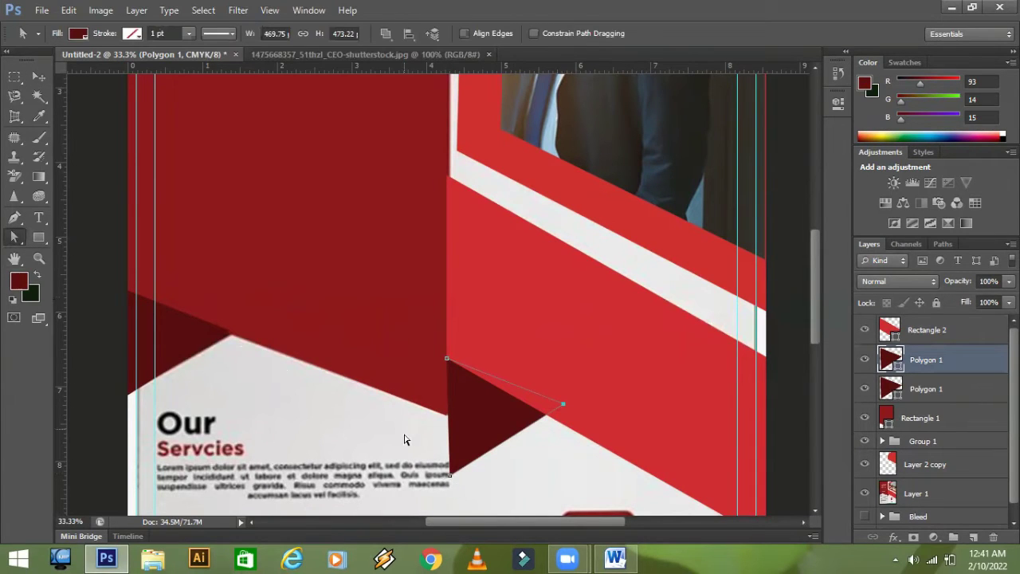
{"action": "left_click_drag", "start_coordinate": [451, 474], "coordinate": [449, 414]}
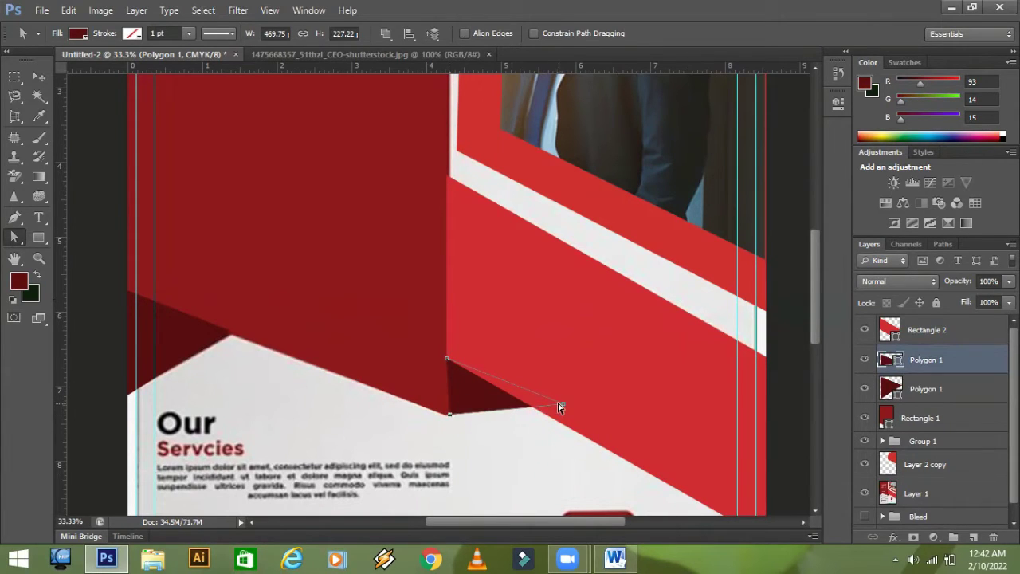
{"action": "mouse_move", "coordinate": [559, 407]}
{"action": "left_mouse_down"}
{"action": "mouse_move", "coordinate": [406, 411]}
{"action": "mouse_move", "coordinate": [574, 408]}
{"action": "mouse_move", "coordinate": [558, 403]}
{"action": "left_mouse_up"}
{"action": "left_click", "coordinate": [562, 406]}
{"action": "left_click_drag", "start_coordinate": [560, 407], "coordinate": [498, 390]}
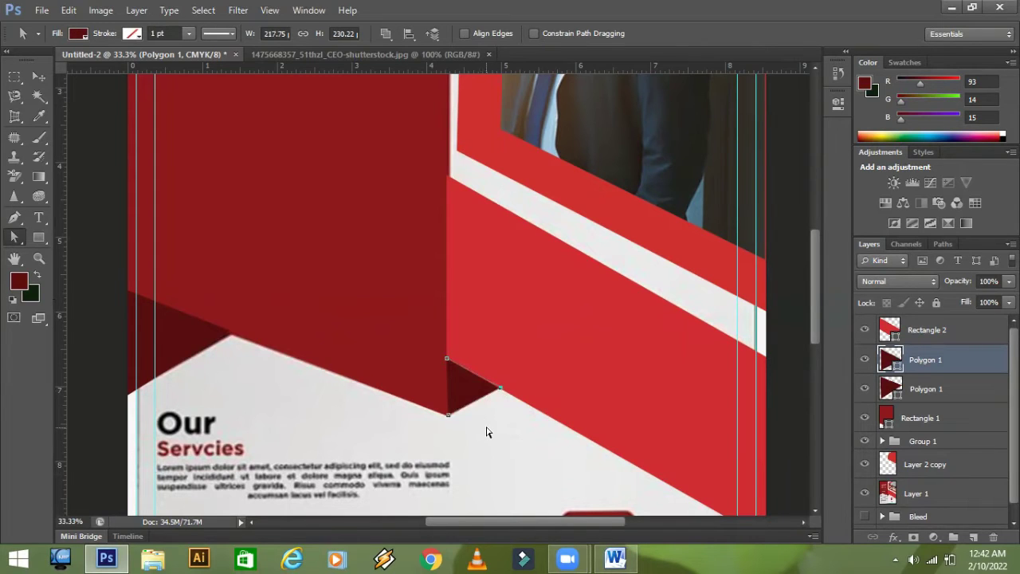
- Hide the flyer reference layer to check the edges of the small fold against the dark red panel and slanted band
{"action": "key", "text": "ctrl+plus"}
{"action": "key", "text": "ctrl+plus"}
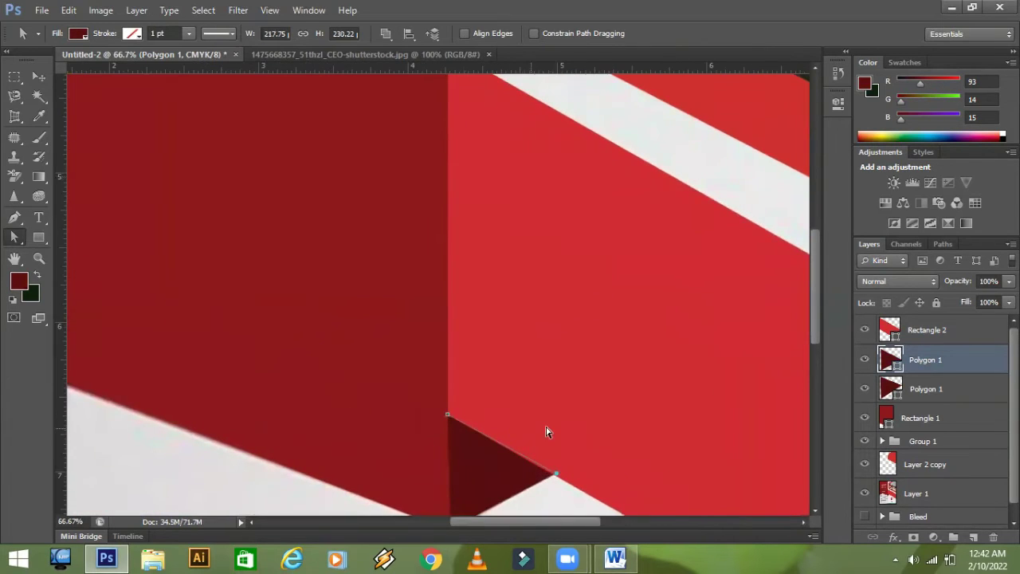
{"action": "scroll", "coordinate": [542, 307], "scroll_direction": "down", "scroll_amount": 5}
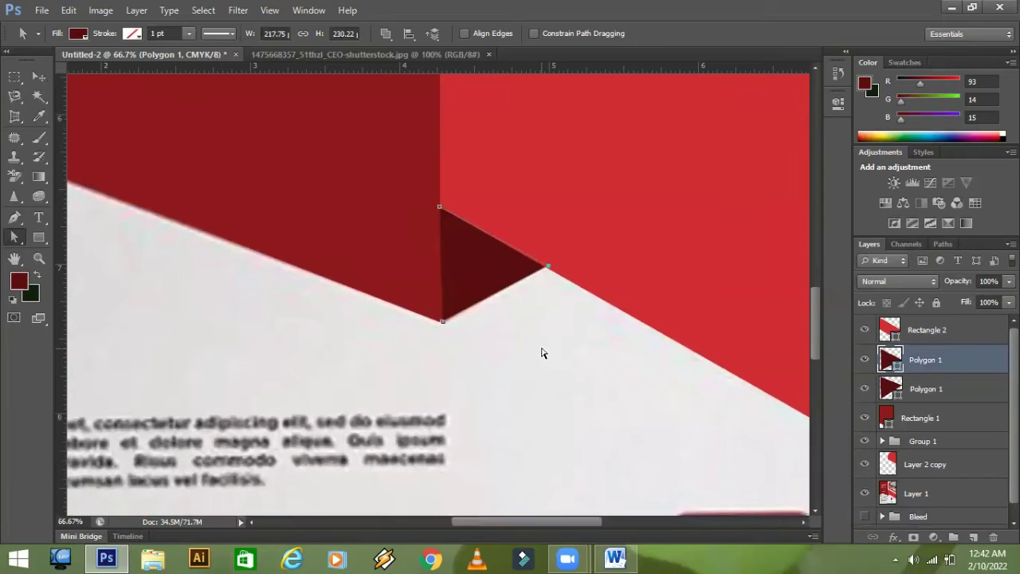
{"action": "left_click", "coordinate": [925, 335]}
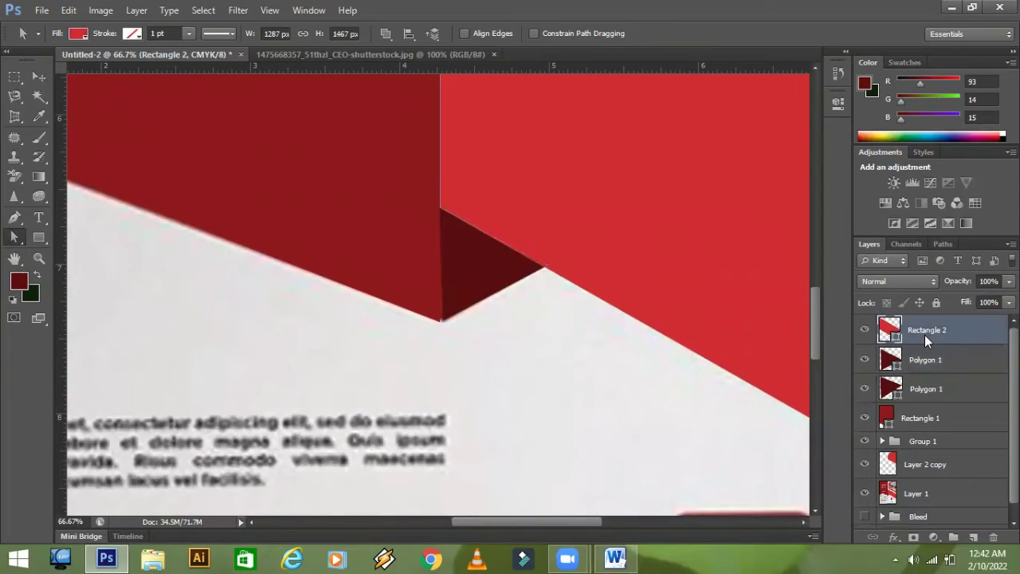
{"action": "left_click", "coordinate": [866, 492]}
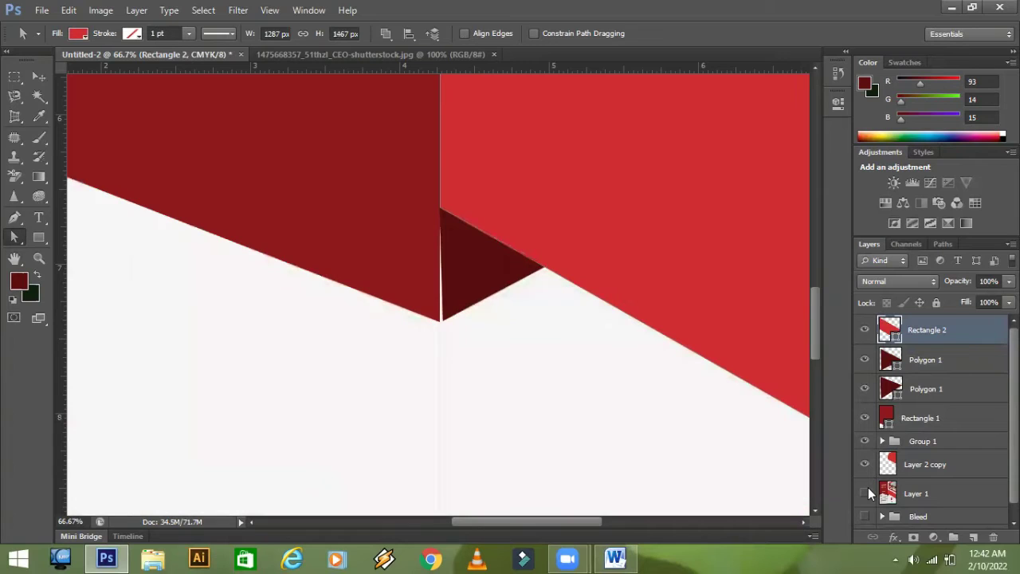
- Nudge the small fold triangle's bottom anchor left to the dark red panel's corner, widening the triangle to 220 px
{"action": "left_click", "coordinate": [923, 360]}
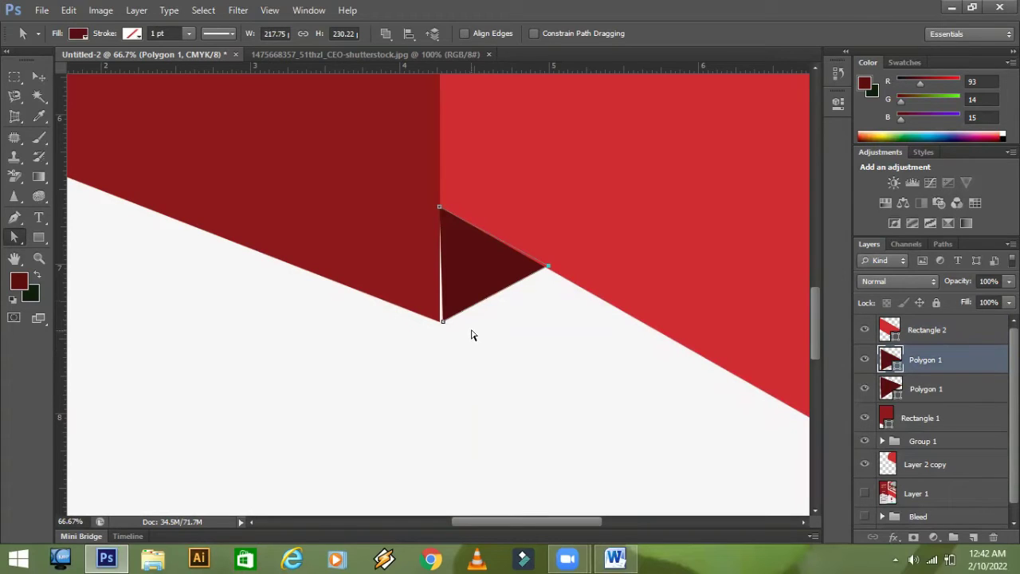
{"action": "left_click", "coordinate": [443, 320]}
{"action": "key", "text": "Left"}
{"action": "key", "text": "Left"}
{"action": "key", "text": "Left"}
{"action": "key", "text": "Left"}
{"action": "key", "text": "Left"}
{"action": "key", "text": "Left"}
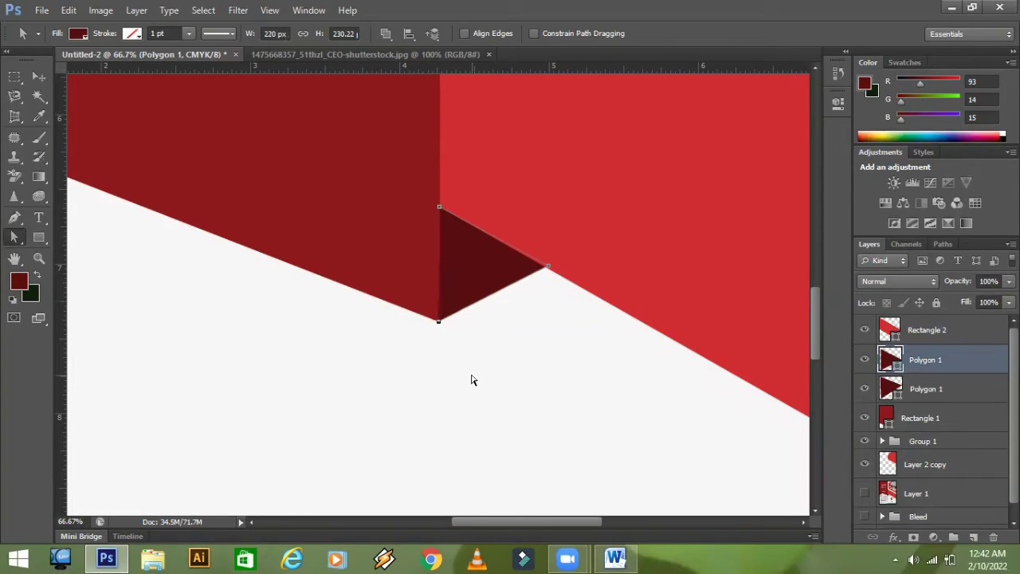
{"action": "left_click", "coordinate": [479, 377]}
{"action": "key", "text": "ctrl+minus"}
{"action": "key", "text": "ctrl+minus"}
{"action": "key", "text": "ctrl+minus"}
{"action": "key", "text": "ctrl+minus"}
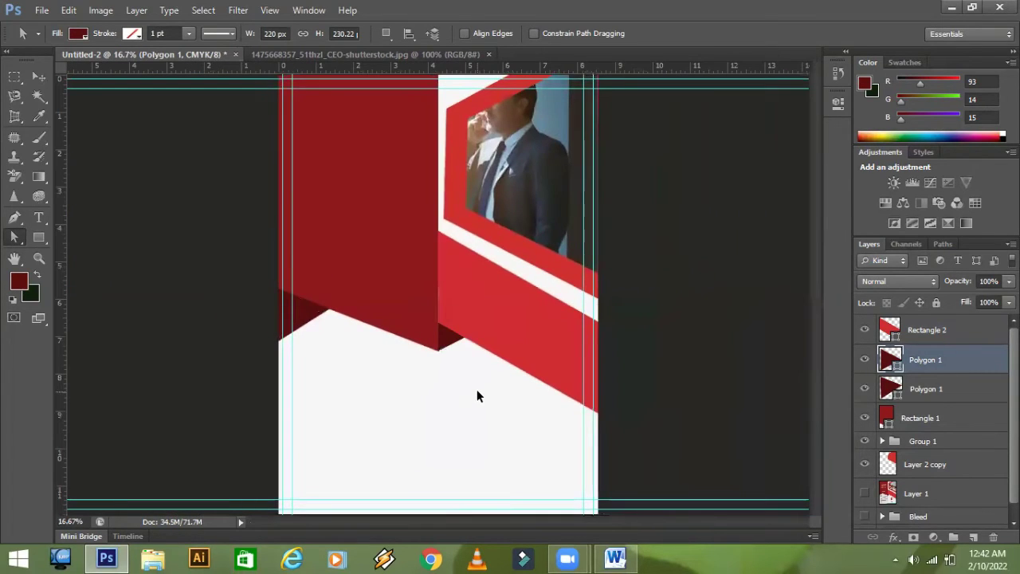
{"action": "key", "text": "ctrl+minus"}
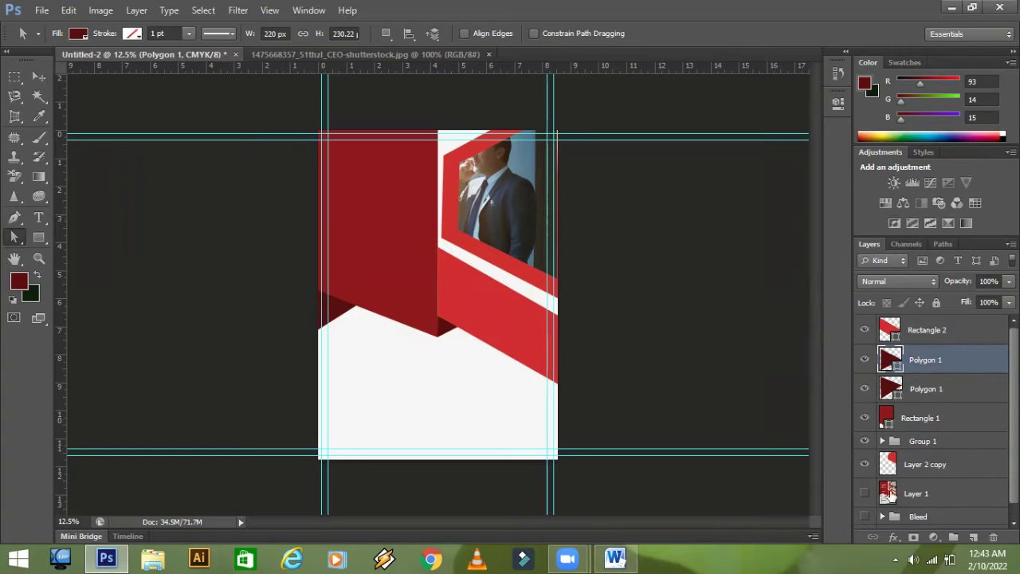
- Show the flyer reference layer and hide the slanted band, both fold triangles, the dark red panel and Group 1 above it
{"action": "left_click", "coordinate": [864, 493]}
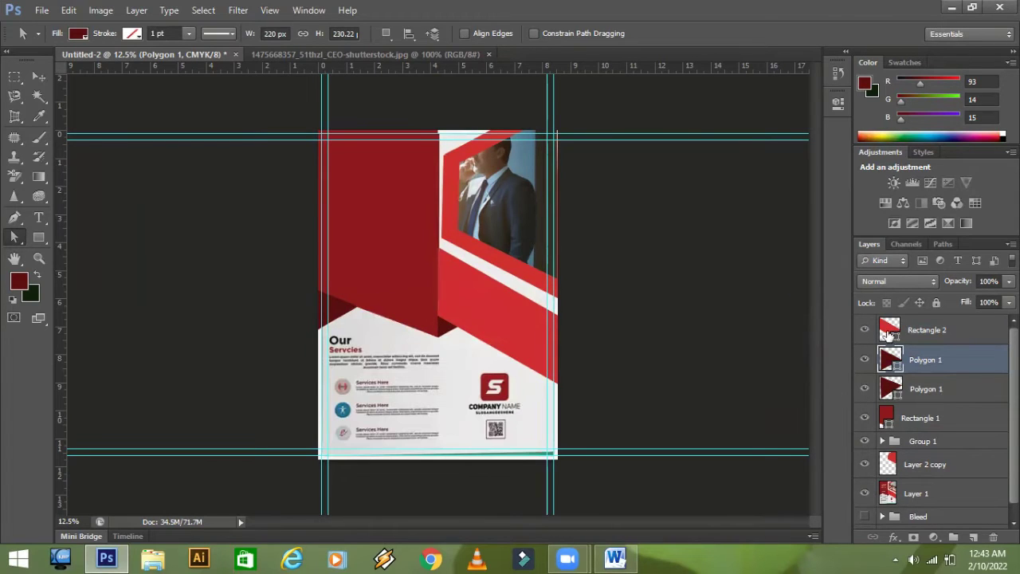
{"action": "left_click", "coordinate": [924, 334]}
{"action": "left_click", "coordinate": [925, 360], "text": "shift"}
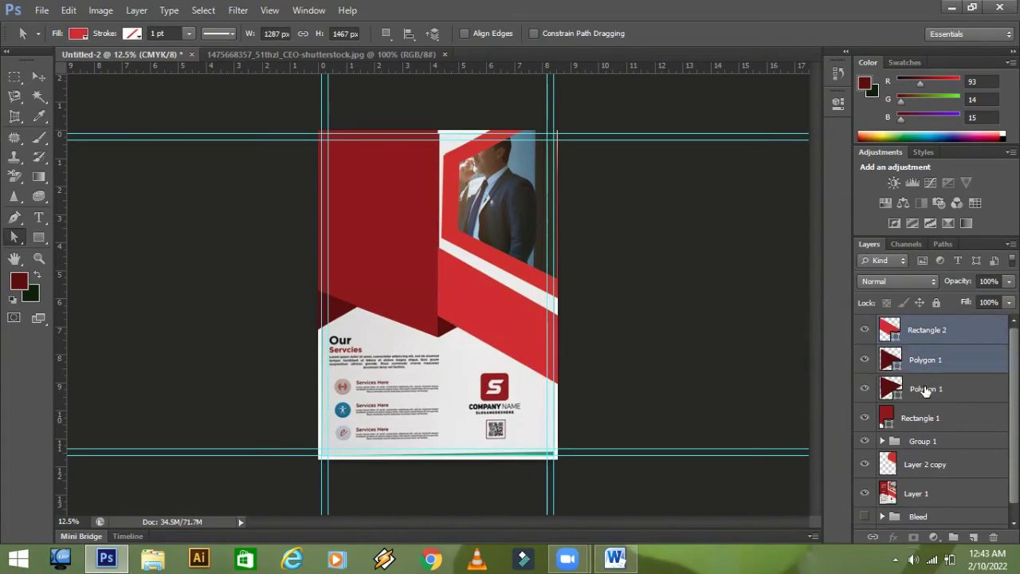
{"action": "left_click", "coordinate": [924, 389], "text": "shift"}
{"action": "left_click", "coordinate": [926, 423], "text": "shift"}
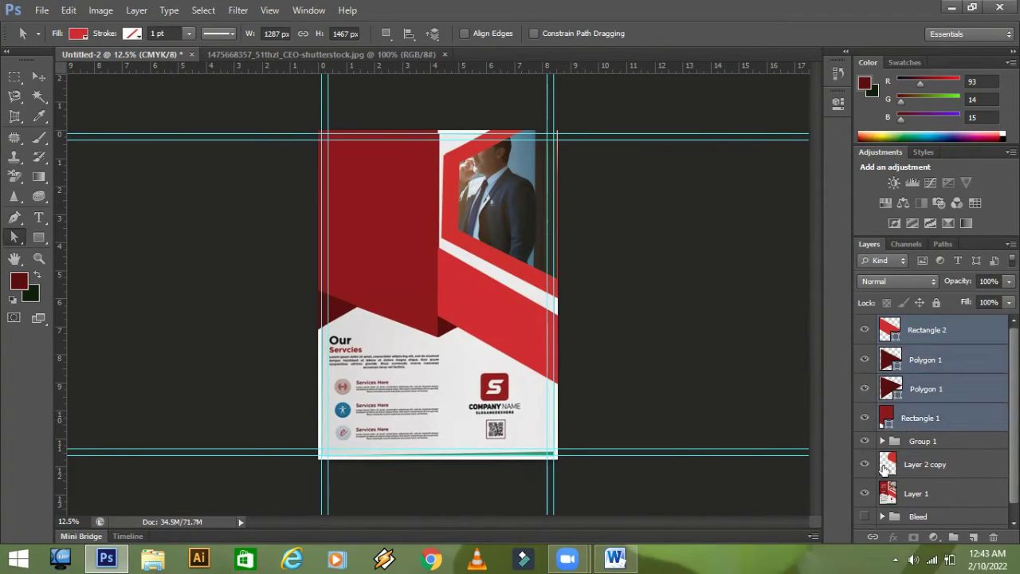
{"action": "left_click", "coordinate": [864, 329]}
{"action": "left_click_drag", "start_coordinate": [866, 358], "coordinate": [880, 434]}
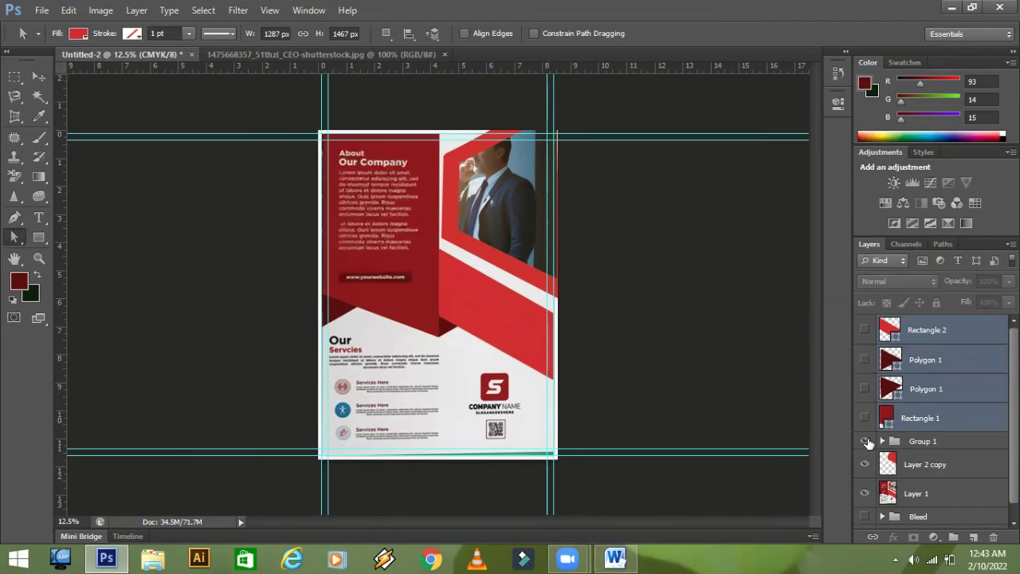
{"action": "left_click", "coordinate": [865, 440]}
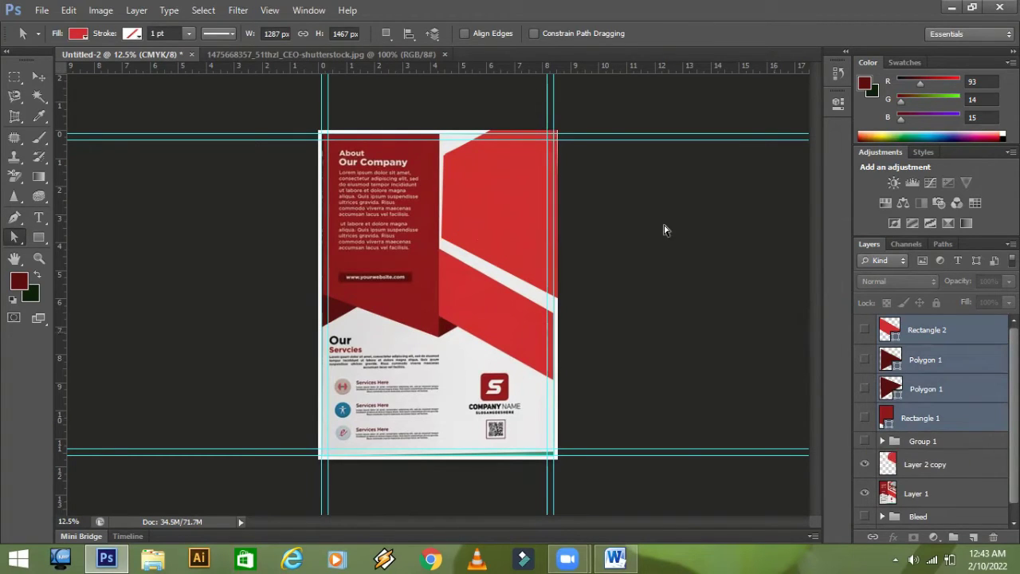
{"action": "left_click", "coordinate": [865, 463]}
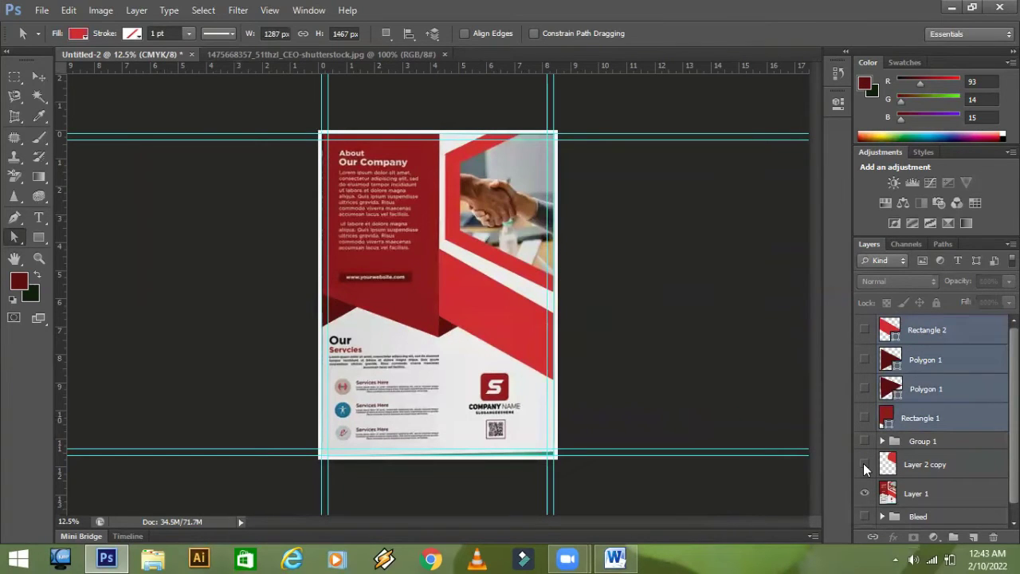
{"action": "left_click", "coordinate": [865, 463]}
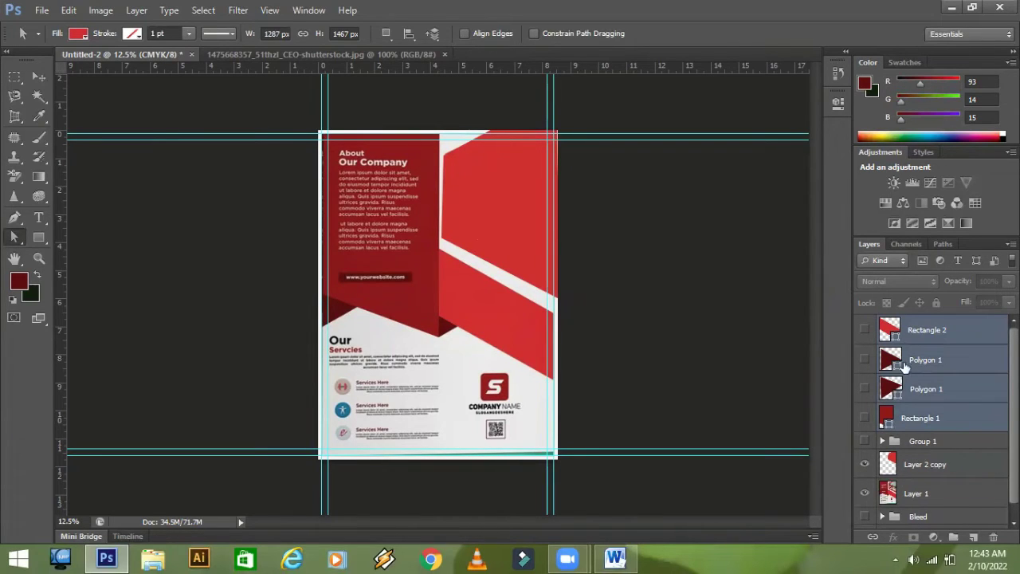
- Add a white "About" text line just above the reference's About heading, on a layer above Rectangle 2
{"action": "left_click", "coordinate": [934, 341]}
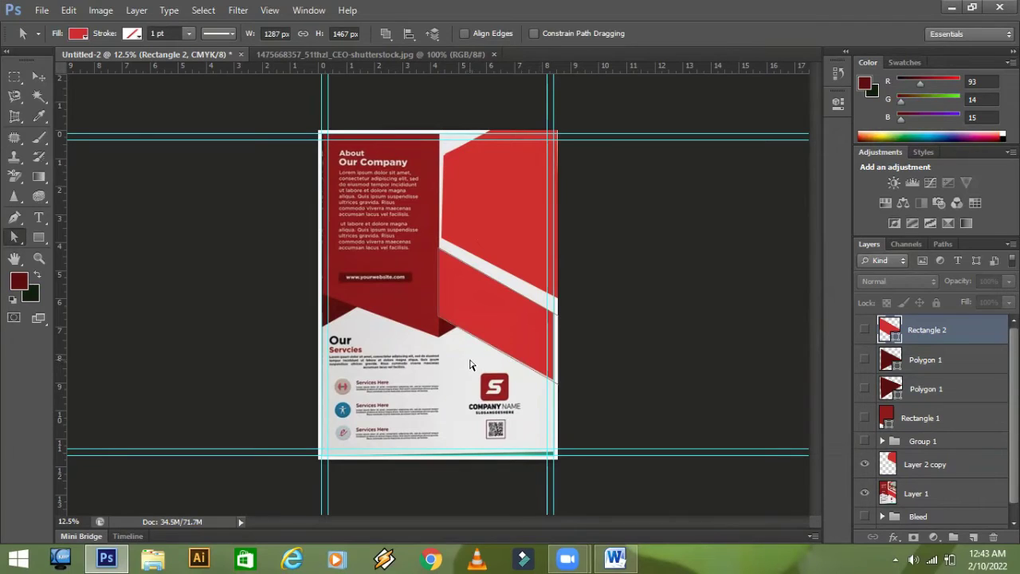
{"action": "left_click", "coordinate": [15, 159]}
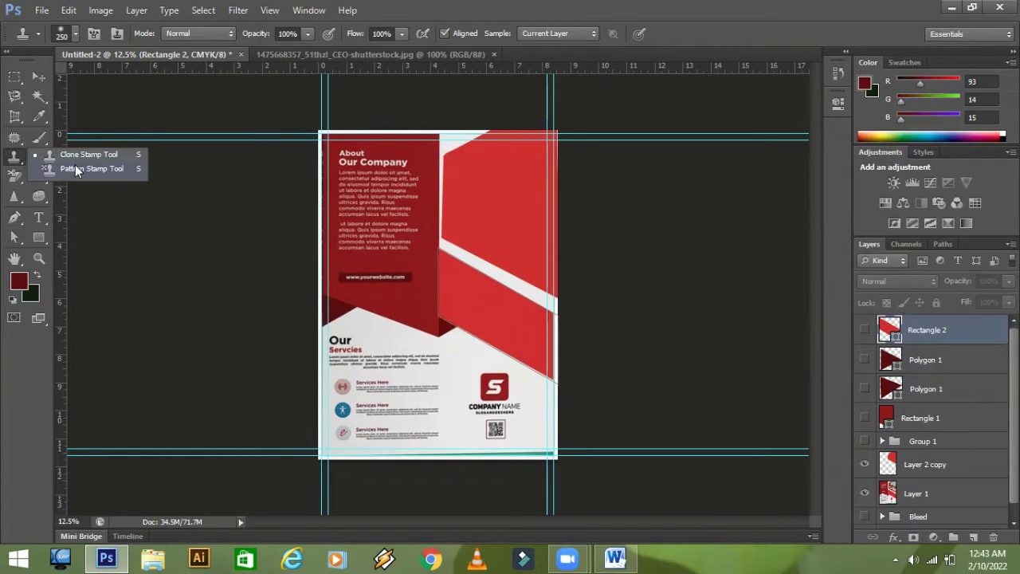
{"action": "left_click", "coordinate": [10, 372]}
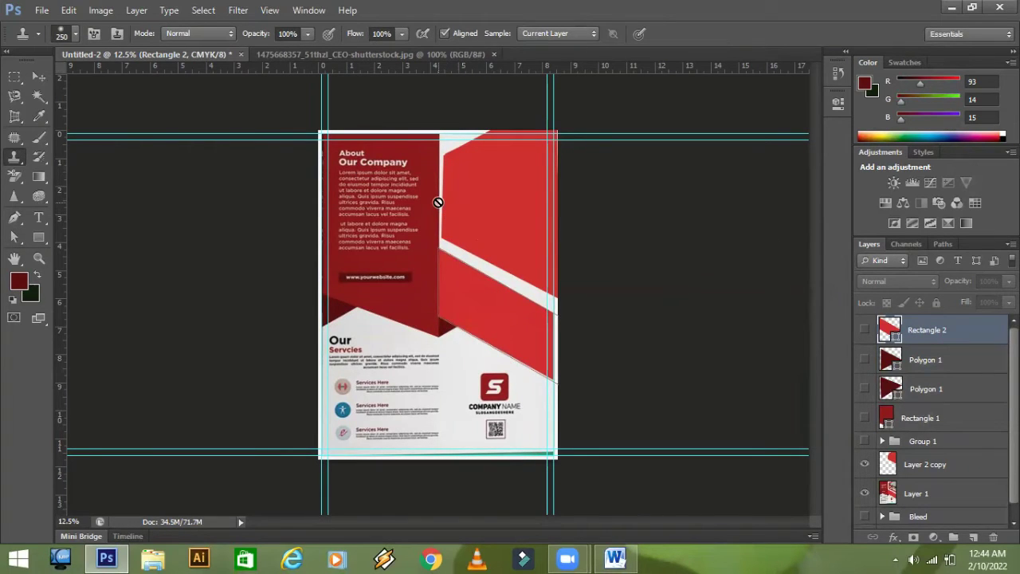
{"action": "key", "text": "ctrl+plus"}
{"action": "key", "text": "ctrl+plus"}
{"action": "key", "text": "ctrl+plus"}
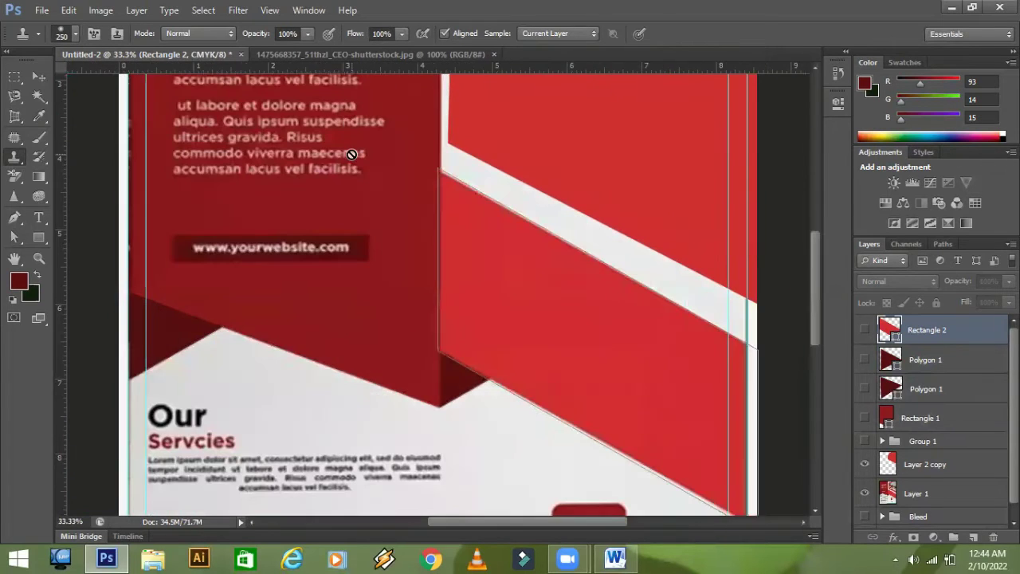
{"action": "scroll", "coordinate": [391, 189], "scroll_direction": "up", "scroll_amount": 5}
{"action": "scroll", "coordinate": [391, 189], "scroll_direction": "left", "scroll_amount": 3}
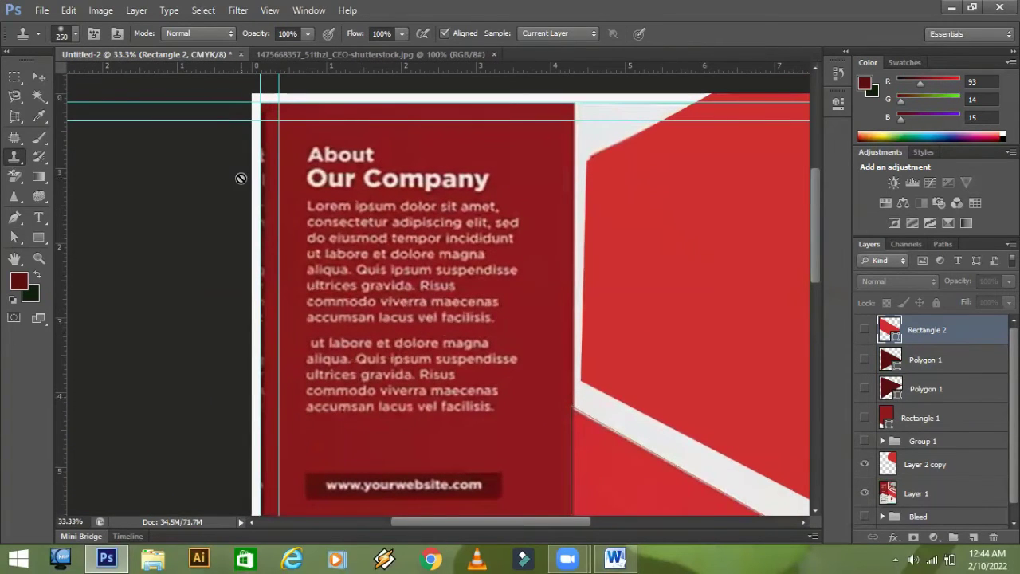
{"action": "left_click", "coordinate": [38, 216]}
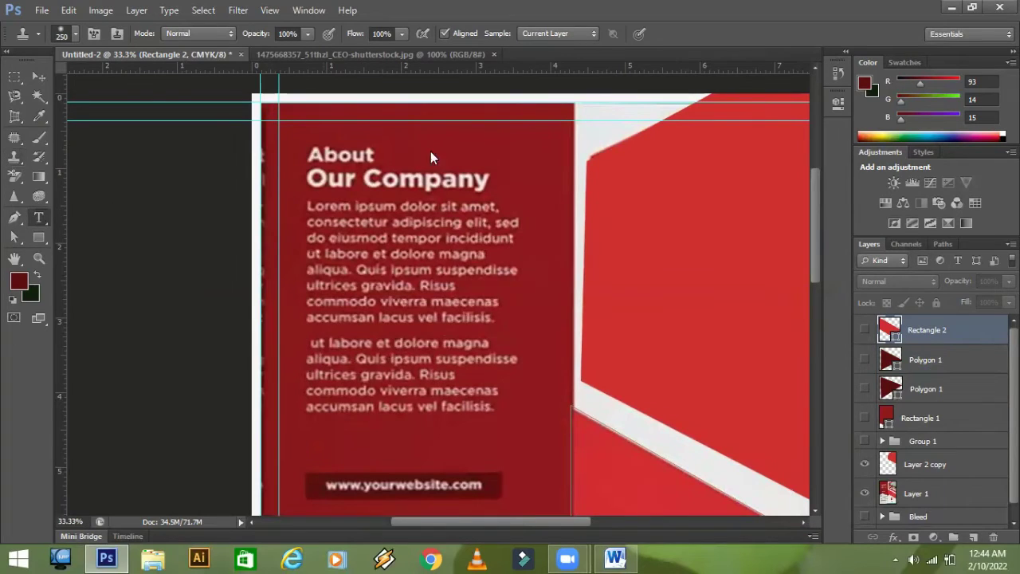
{"action": "left_click", "coordinate": [37, 217]}
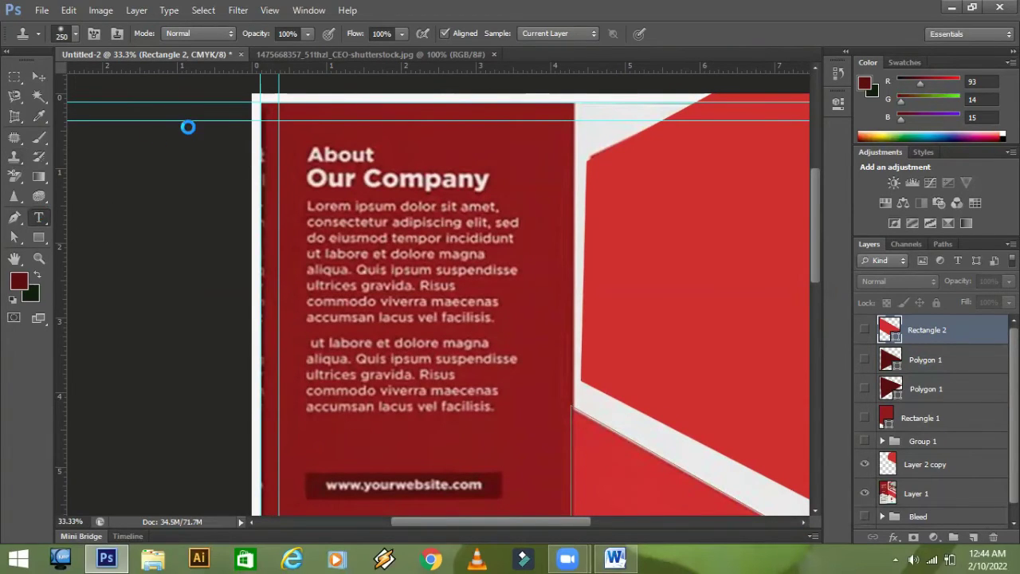
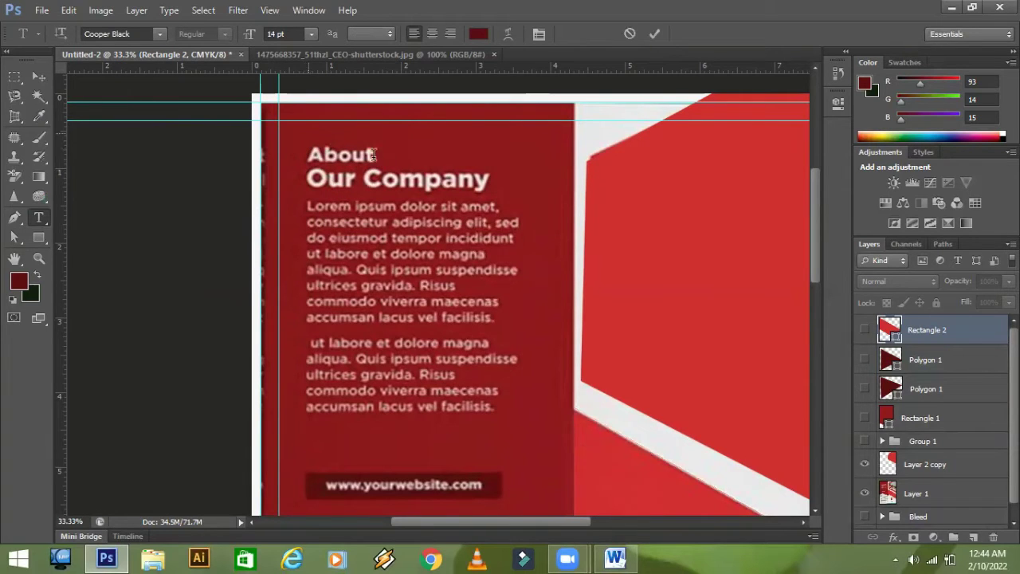
{"action": "left_click", "coordinate": [307, 130]}
{"action": "left_click", "coordinate": [479, 33]}
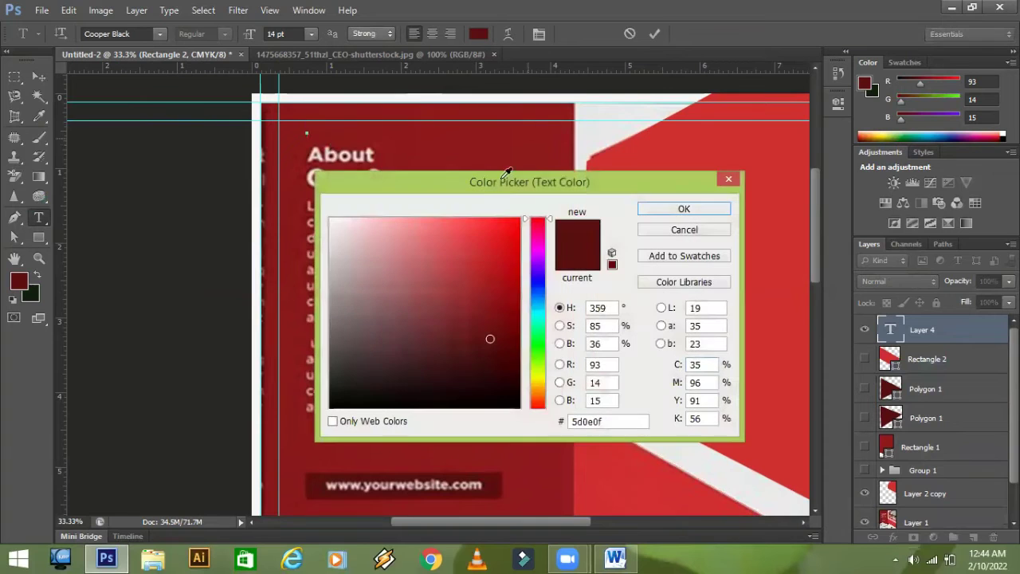
{"action": "left_click", "coordinate": [332, 219]}
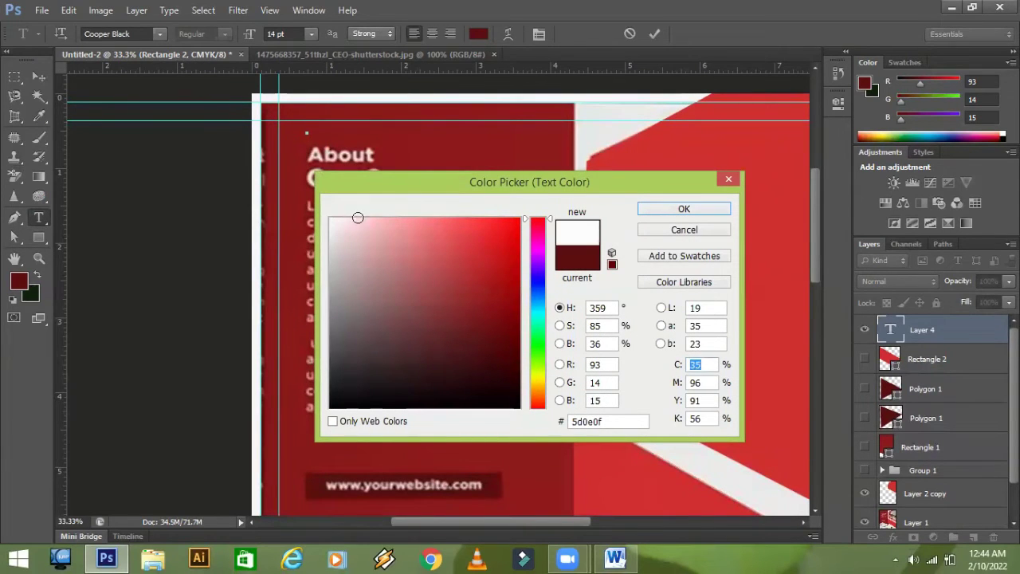
{"action": "left_click", "coordinate": [658, 209]}
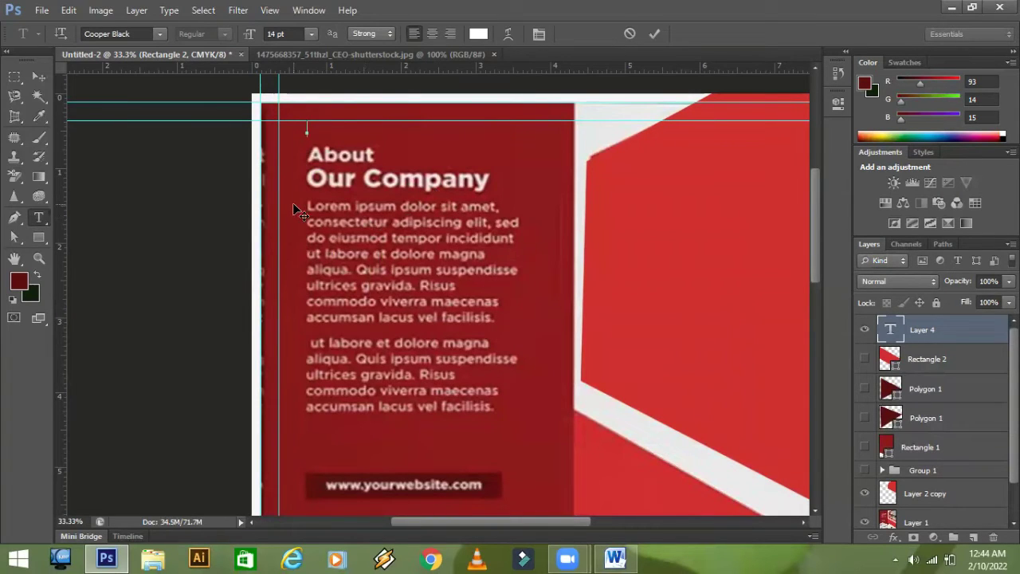
{"action": "type", "text": "About"}
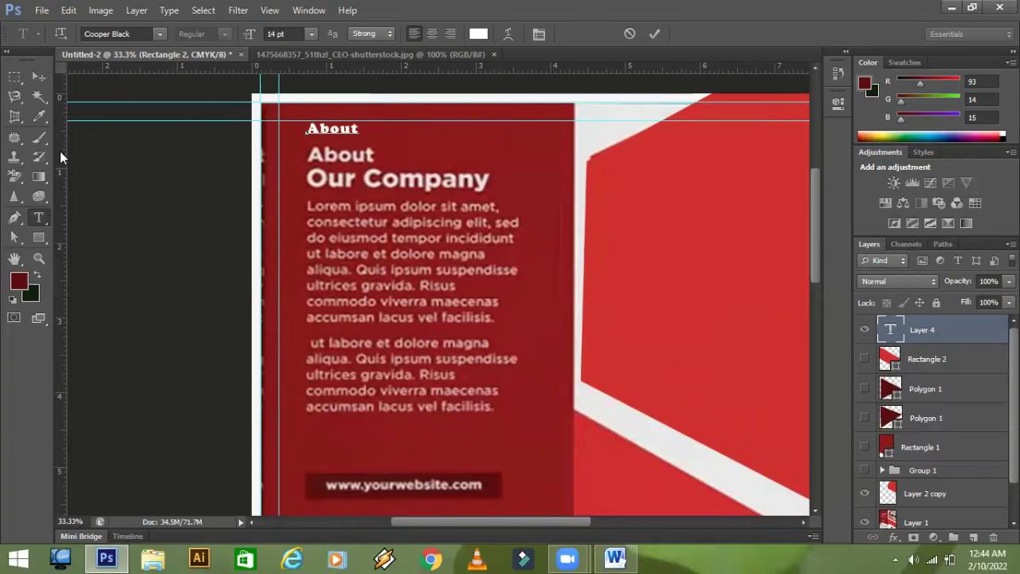
{"action": "key", "text": "ctrl+Return"}
{"action": "key", "text": "v"}
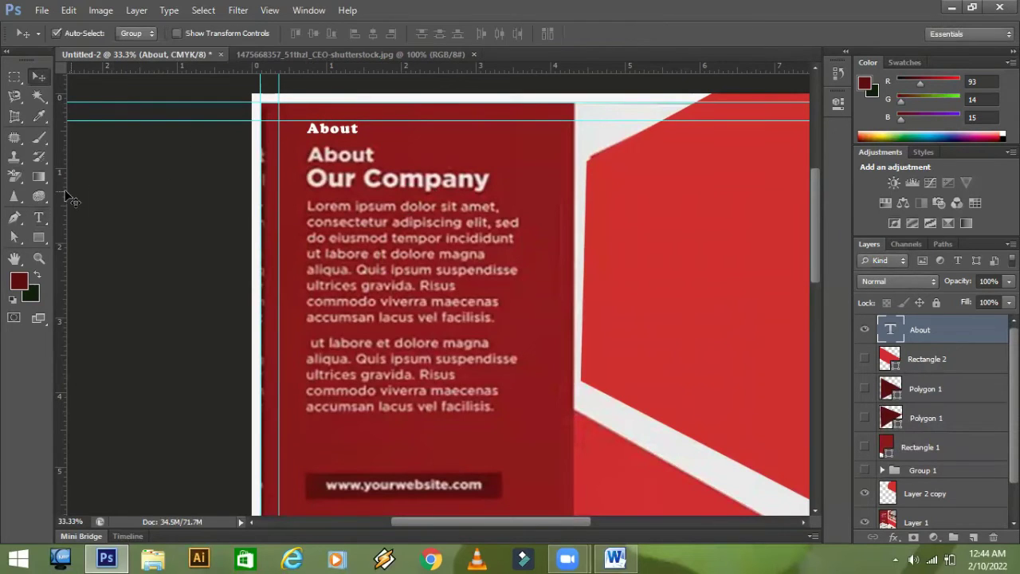
- Add a separate white text line reading "Our Company" beside the About text
{"action": "left_click", "coordinate": [38, 215]}
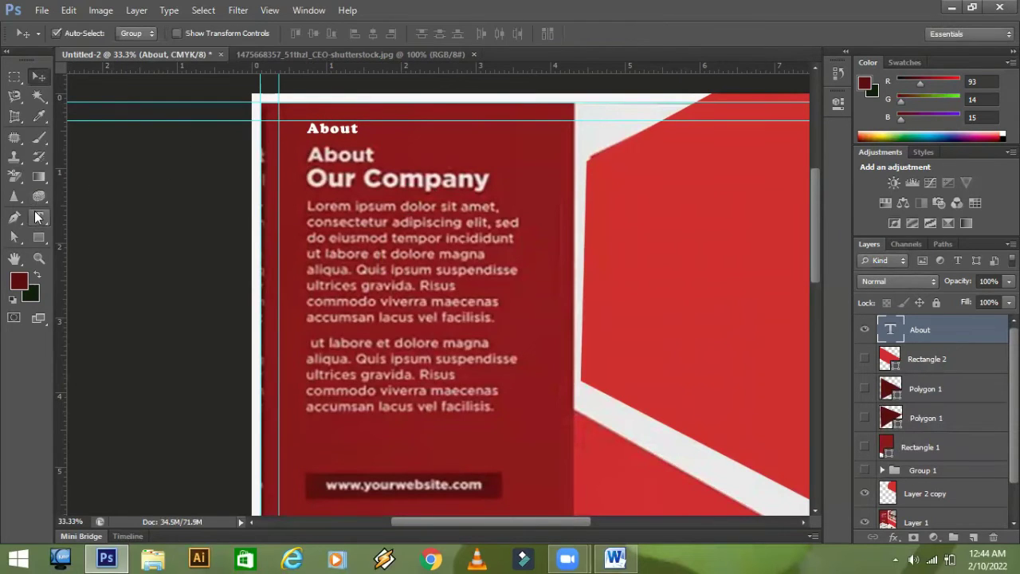
{"action": "left_click", "coordinate": [436, 143]}
{"action": "type", "text": "Out"}
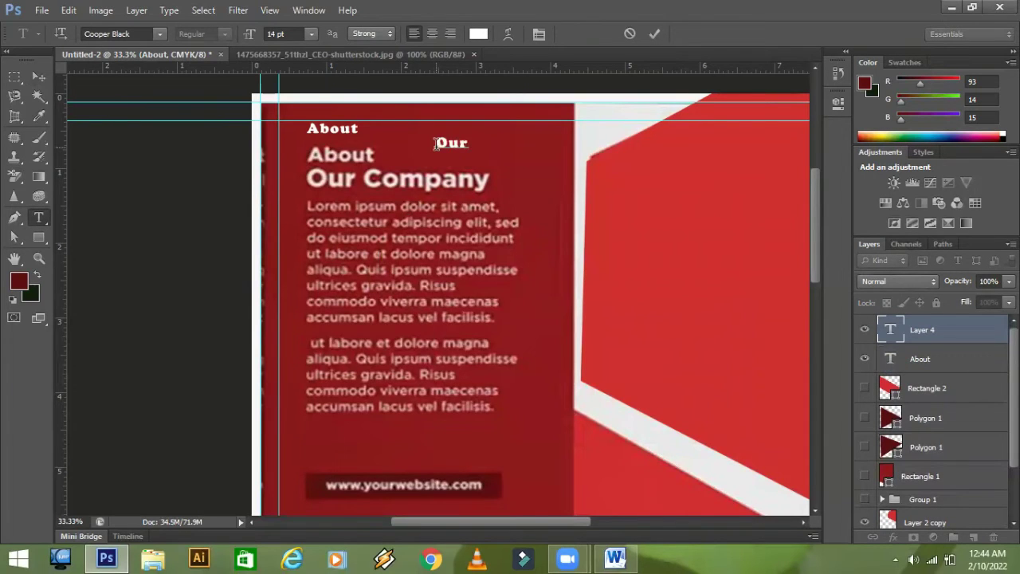
{"action": "type", "text": " Company"}
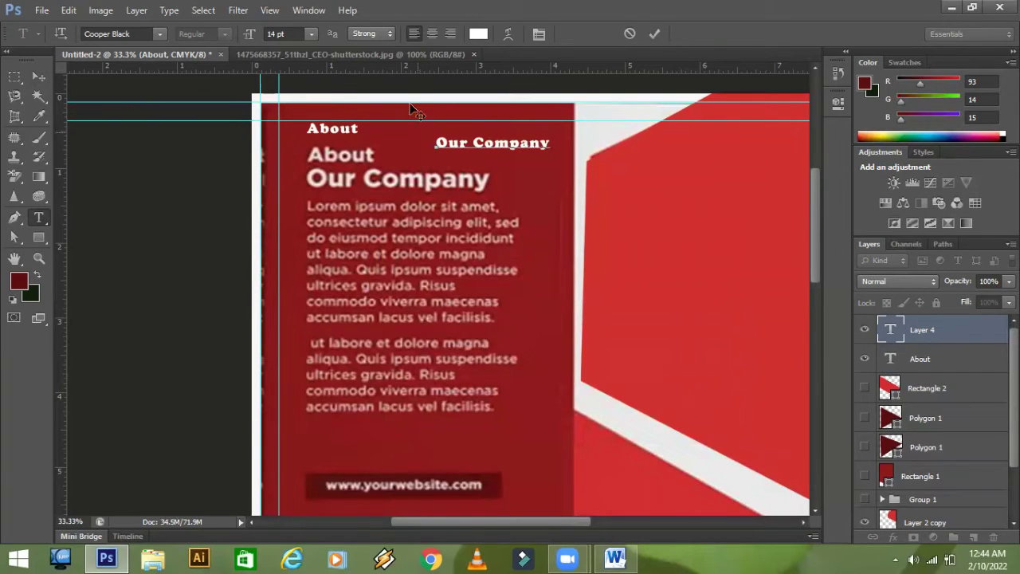
- Move the new About text down onto the reference's About heading, lining up their left edges
{"action": "left_click", "coordinate": [949, 364]}
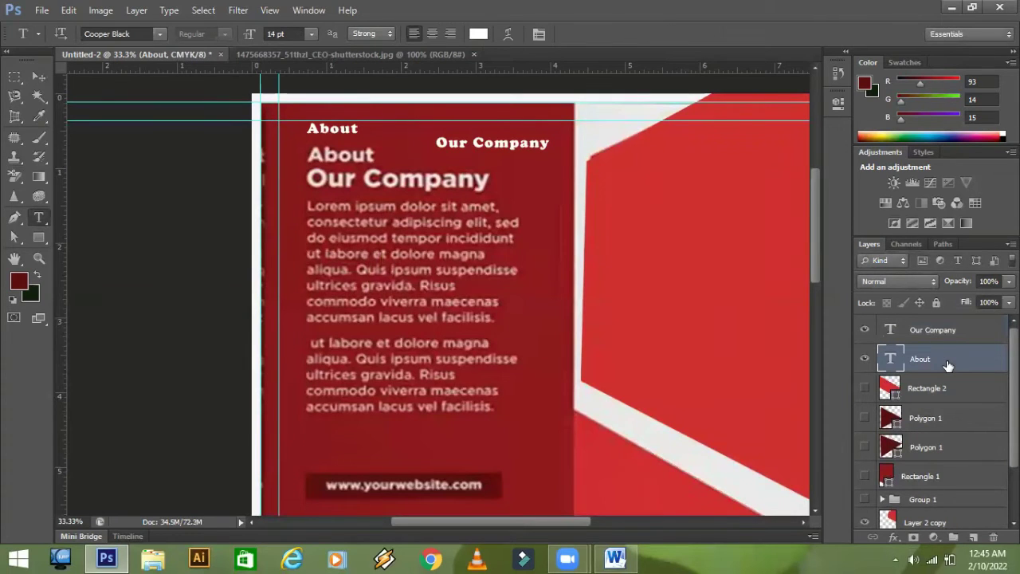
{"action": "key", "text": "ctrl+t"}
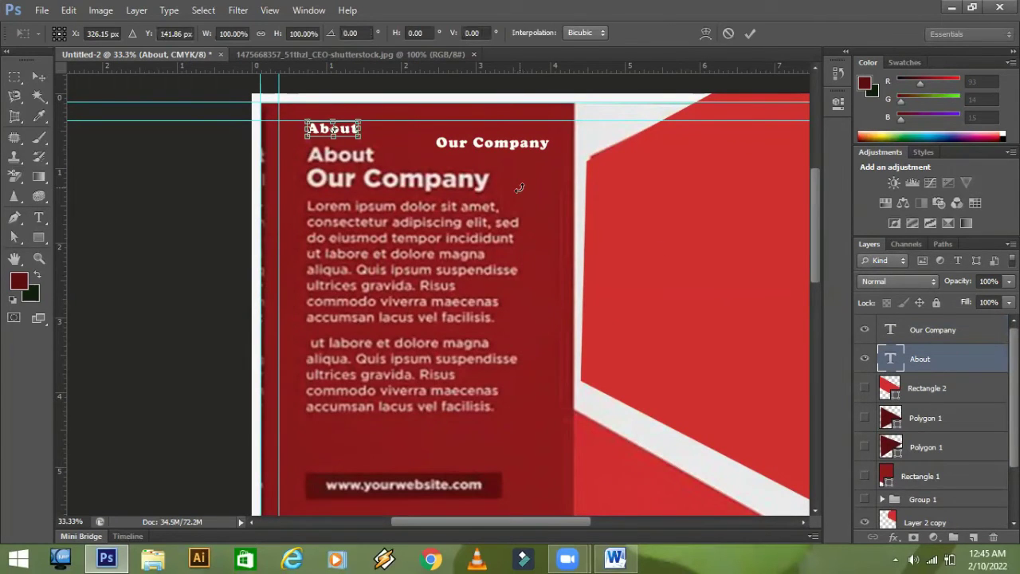
{"action": "key", "text": "ctrl+plus"}
{"action": "key", "text": "ctrl+plus"}
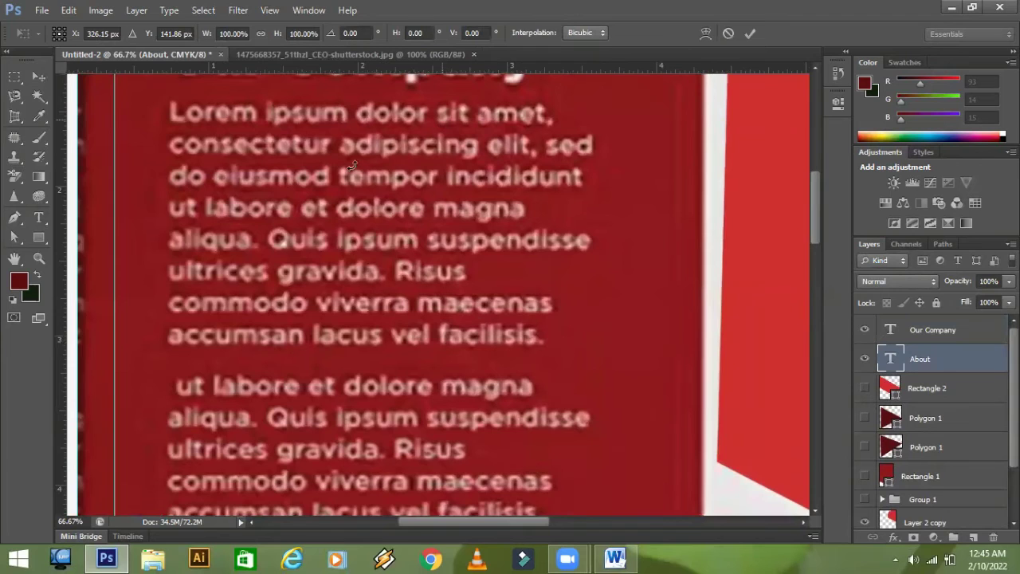
{"action": "scroll", "coordinate": [462, 302], "scroll_direction": "left", "scroll_amount": 3}
{"action": "scroll", "coordinate": [462, 302], "scroll_direction": "up", "scroll_amount": 5}
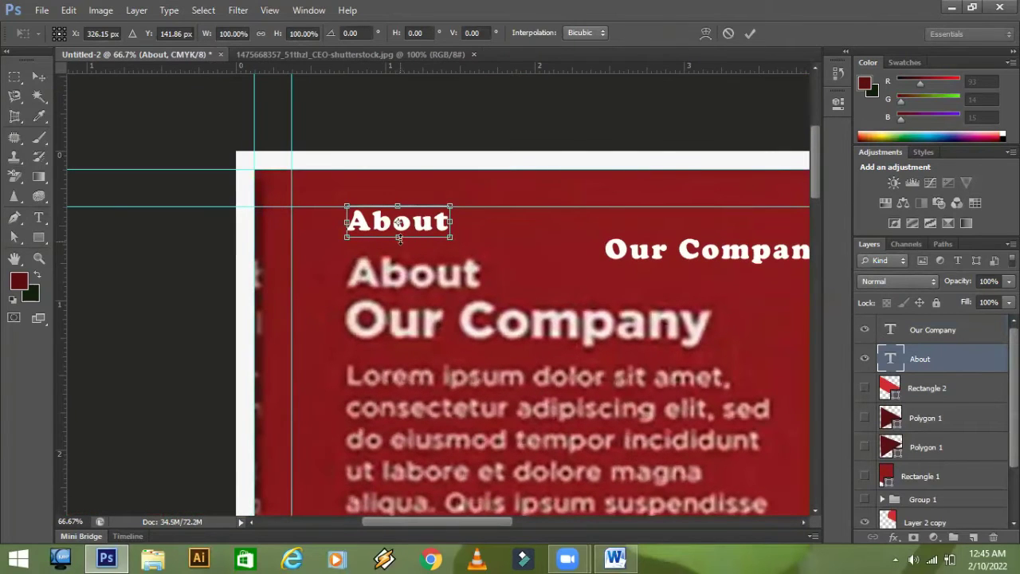
{"action": "left_click_drag", "start_coordinate": [399, 221], "coordinate": [424, 274]}
{"action": "key", "text": "Down"}
{"action": "key", "text": "Down"}
{"action": "key", "text": "Down"}
{"action": "key", "text": "Down"}
{"action": "key", "text": "Down"}
{"action": "key", "text": "Down"}
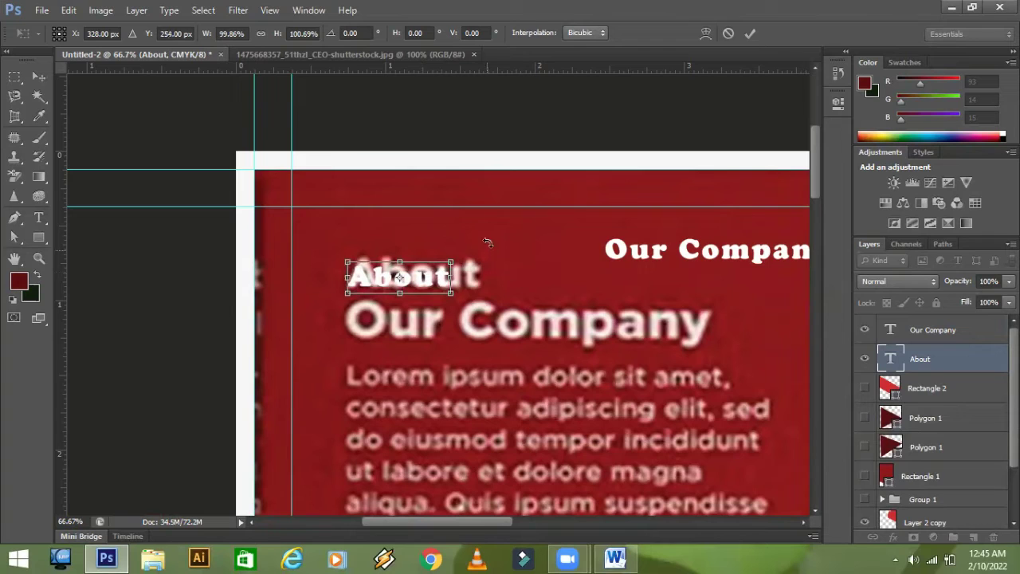
- Scale the About text to 132.5% width and about 133.7% height to match the reference heading
{"action": "left_click_drag", "start_coordinate": [450, 277], "coordinate": [476, 277]}
{"action": "left_click_drag", "start_coordinate": [417, 257], "coordinate": [417, 251]}
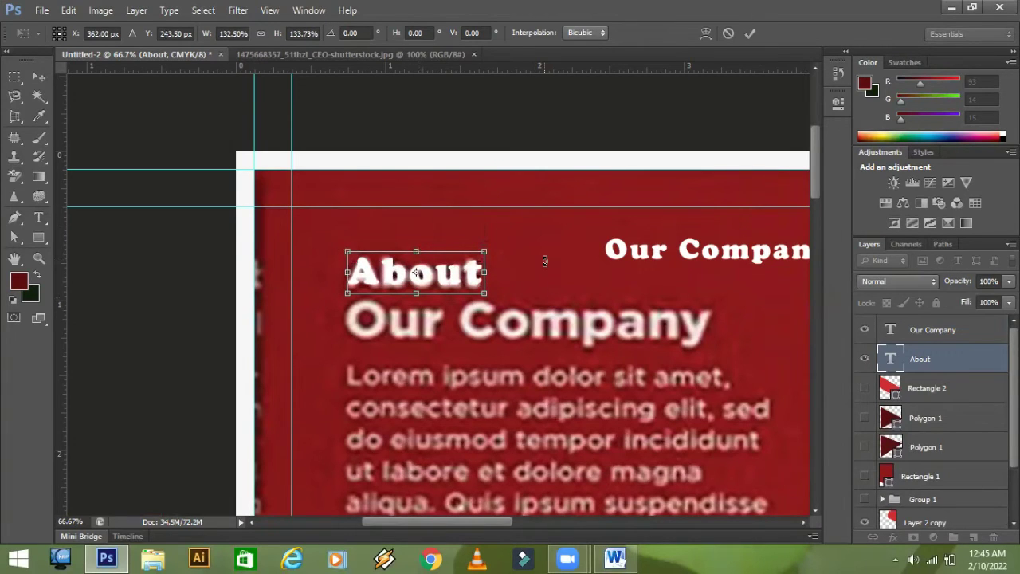
{"action": "key", "text": "Return"}
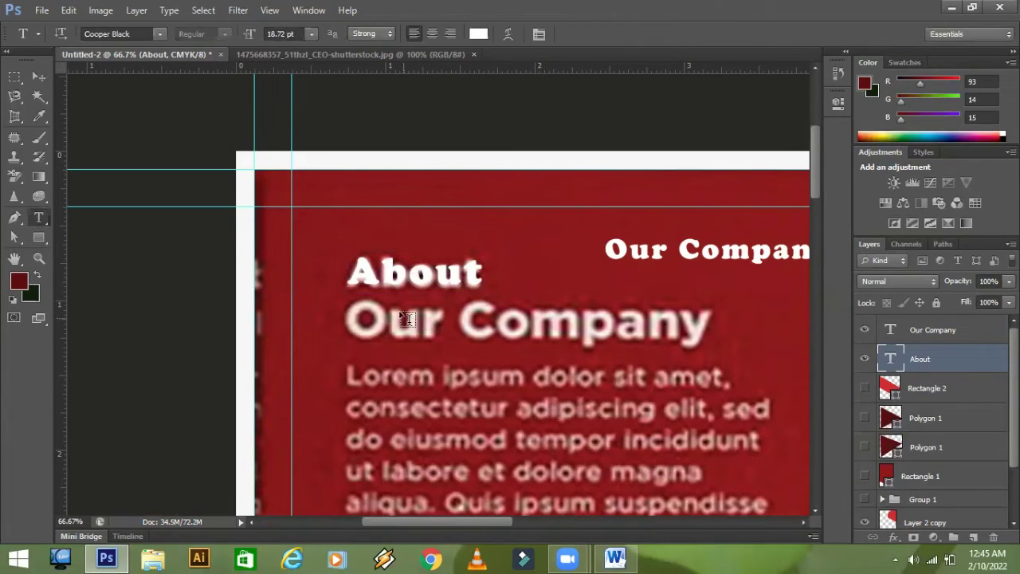
- Move the "Our Company" text onto the matching reference heading and stretch it to about 158.7% width and 195.1% height
{"action": "left_click", "coordinate": [924, 335]}
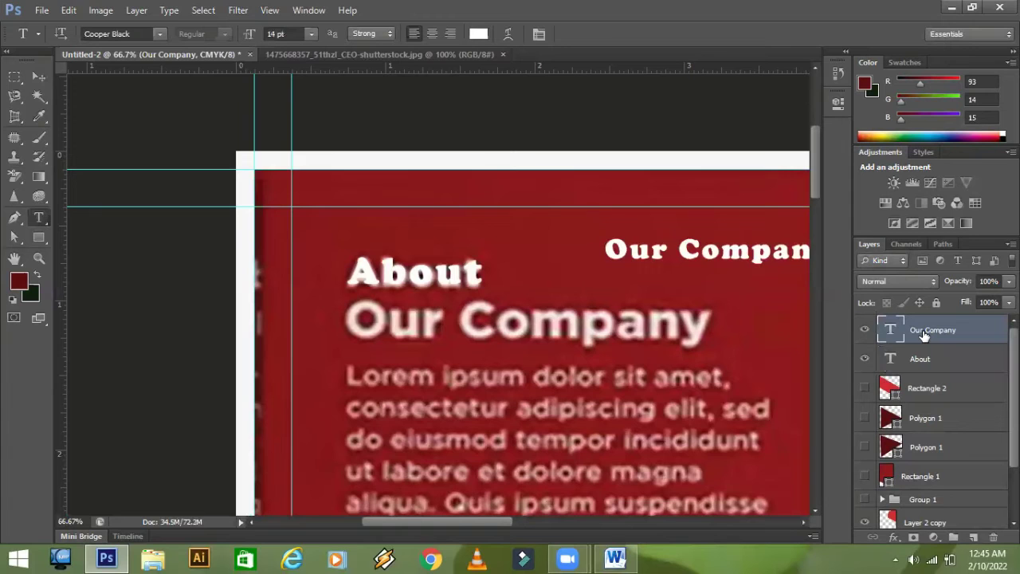
{"action": "key", "text": "ctrl+t"}
{"action": "left_click_drag", "start_coordinate": [748, 247], "coordinate": [491, 319]}
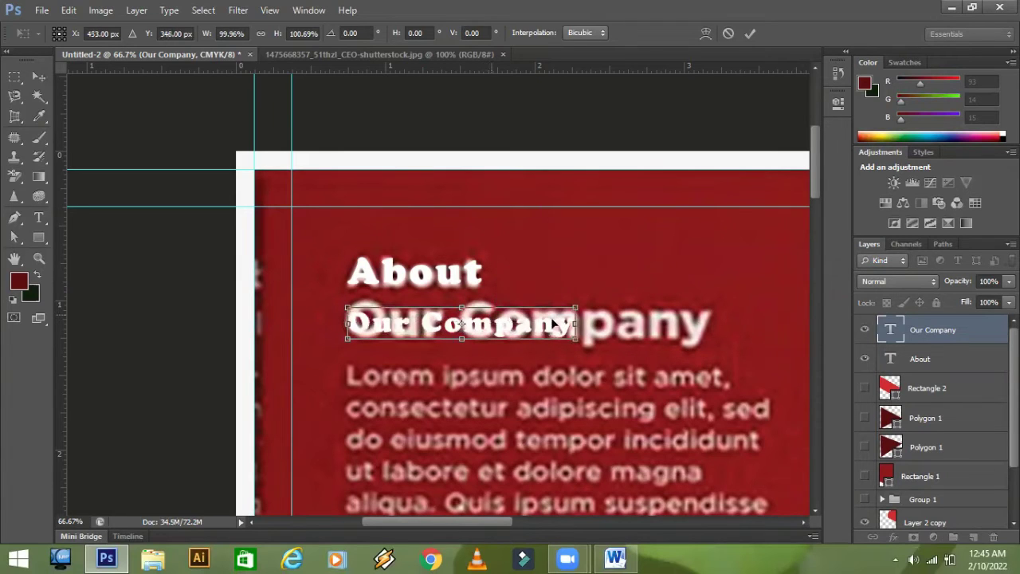
{"action": "left_click_drag", "start_coordinate": [573, 324], "coordinate": [709, 323]}
{"action": "left_click_drag", "start_coordinate": [530, 303], "coordinate": [530, 277]}
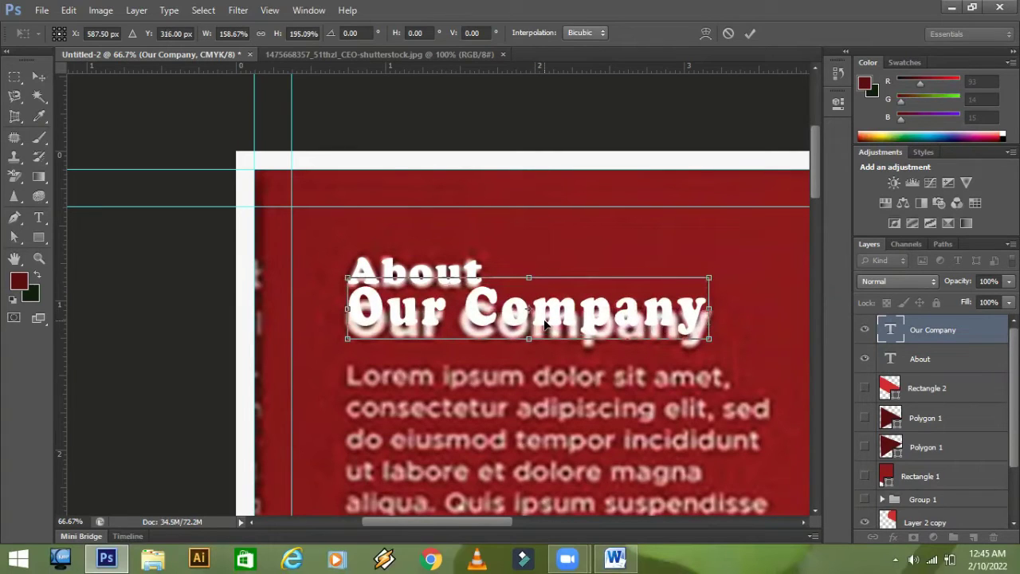
- Nudge the "Our Company" text down to Y 339 px so it covers the reference heading, and apply the transform
{"action": "left_click_drag", "start_coordinate": [540, 316], "coordinate": [542, 324]}
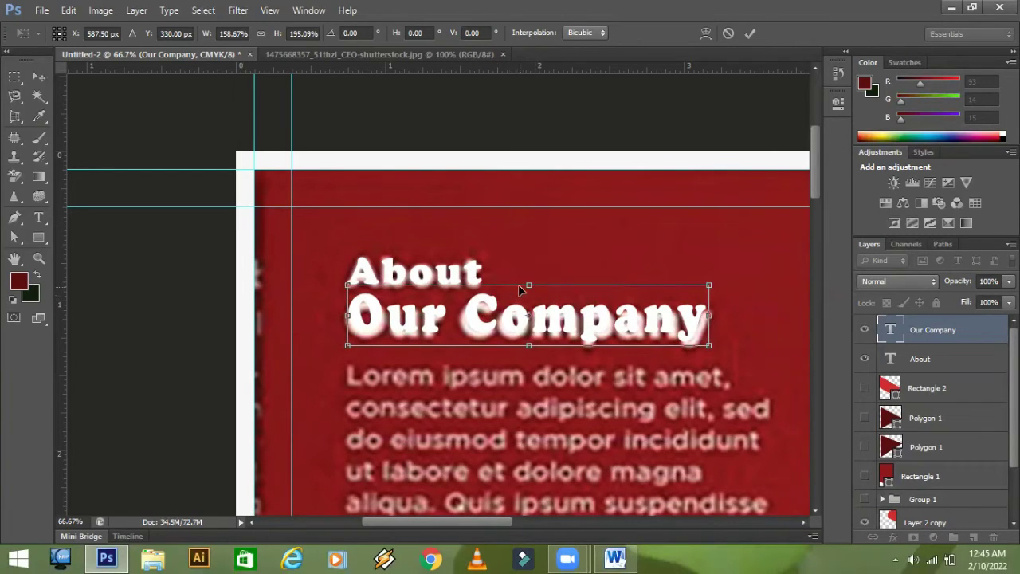
{"action": "key", "text": "Down"}
{"action": "key", "text": "Down"}
{"action": "key", "text": "Down"}
{"action": "key", "text": "Down"}
{"action": "key", "text": "Down"}
{"action": "key", "text": "Down"}
{"action": "key", "text": "Down"}
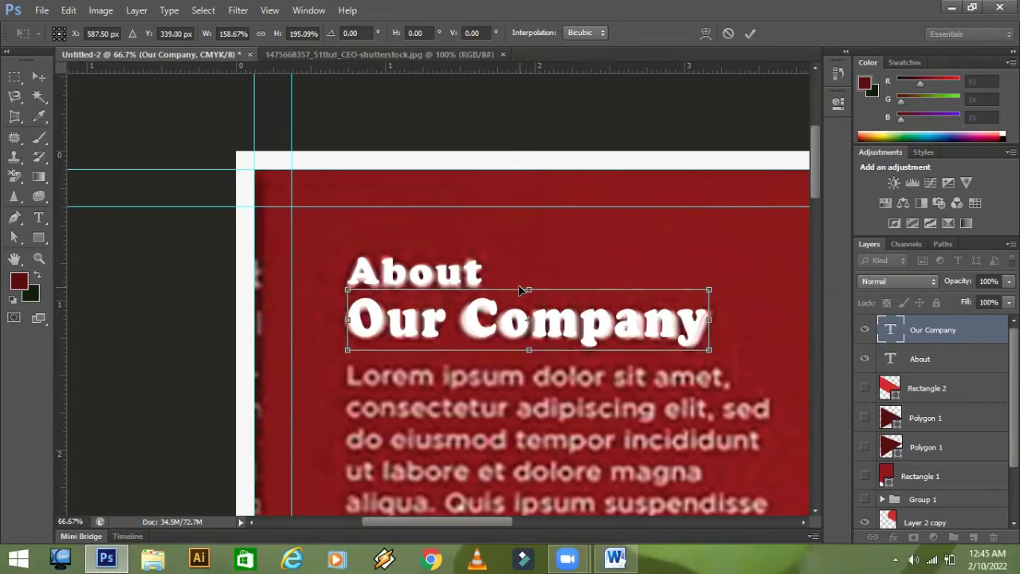
{"action": "key", "text": "Return"}
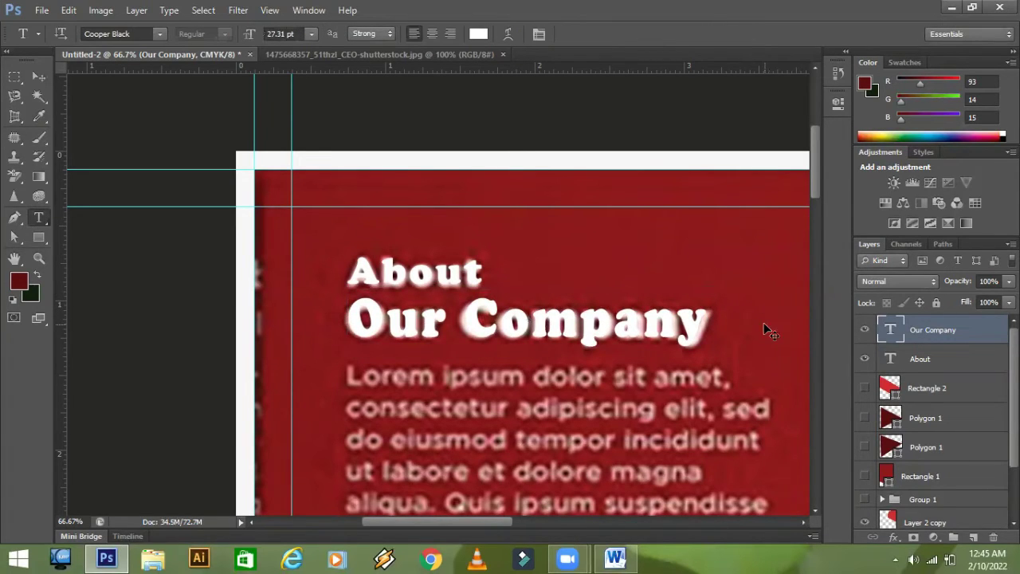
- Draw a paragraph text box over the reference's lorem ipsum paragraphs below the "Our Company" heading
{"action": "key", "text": "ctrl+minus"}
{"action": "key", "text": "ctrl+minus"}
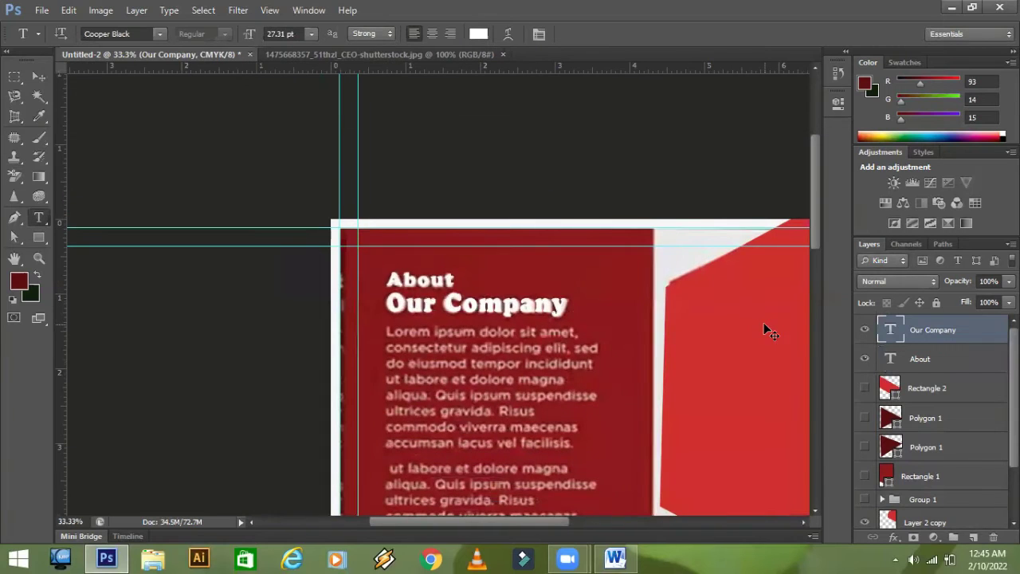
{"action": "scroll", "coordinate": [593, 407], "scroll_direction": "down", "scroll_amount": 4}
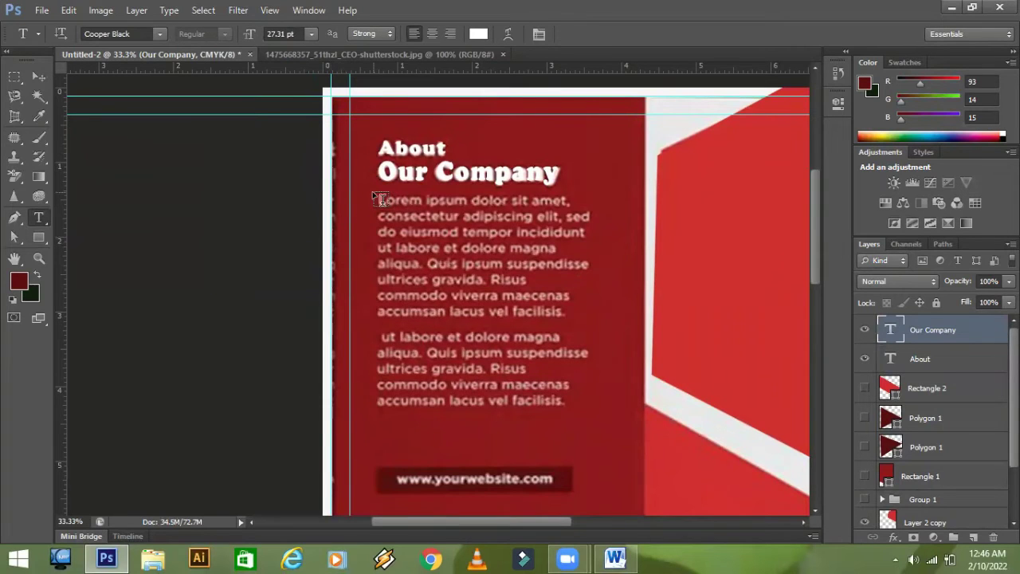
{"action": "left_click_drag", "start_coordinate": [380, 195], "coordinate": [603, 414]}
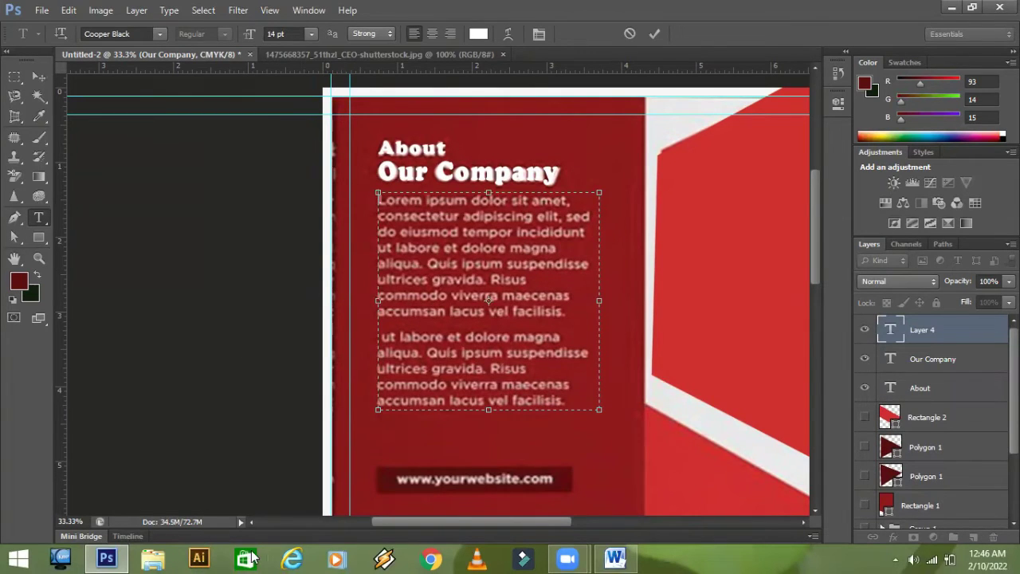
- Copy the opening lines of the Creative question passage from the Word document and paste them into the Photoshop text box
{"action": "left_click", "coordinate": [616, 555]}
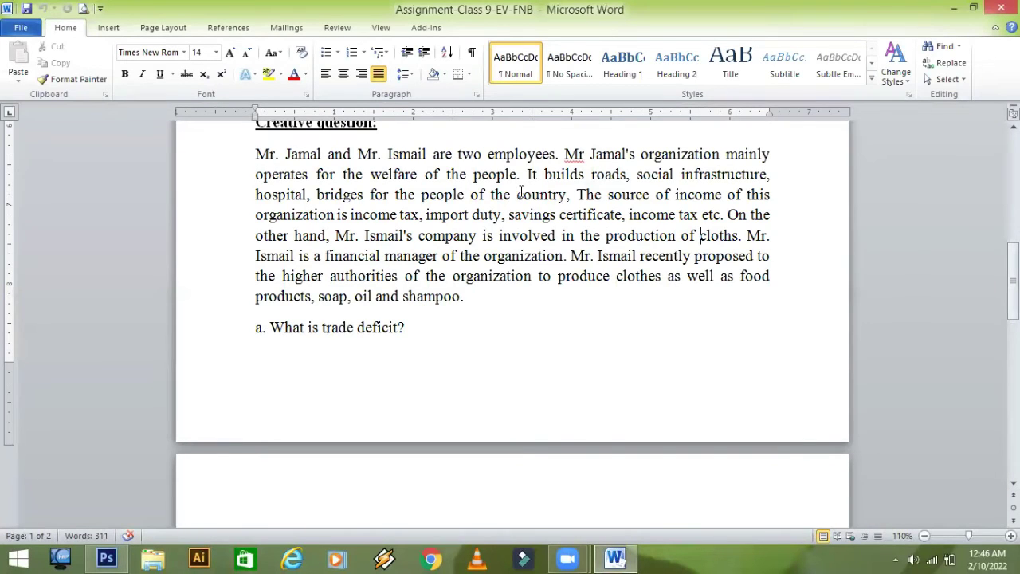
{"action": "left_click_drag", "start_coordinate": [255, 154], "coordinate": [769, 257]}
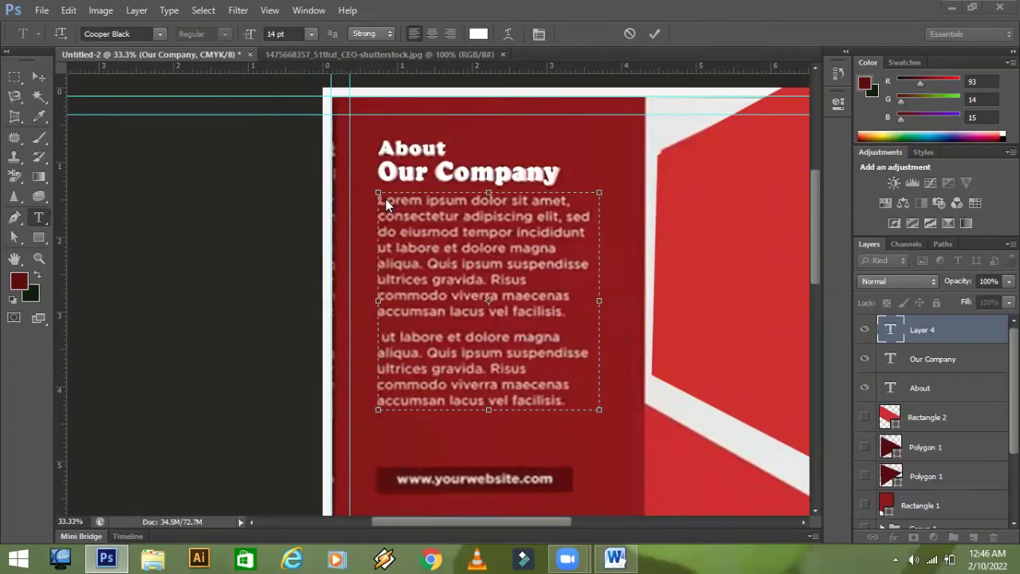
{"action": "right_click", "coordinate": [385, 200]}
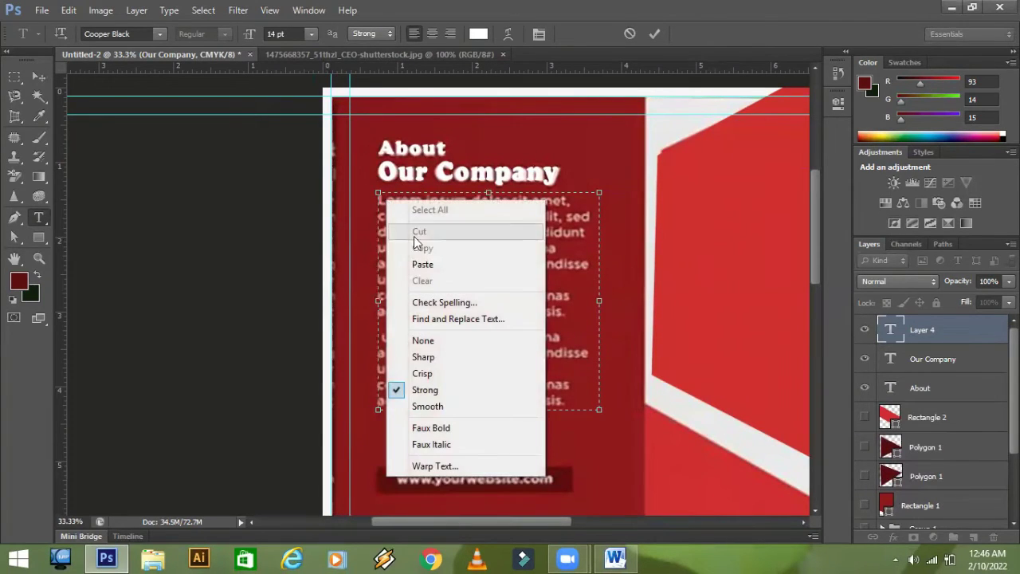
{"action": "left_click", "coordinate": [422, 264]}
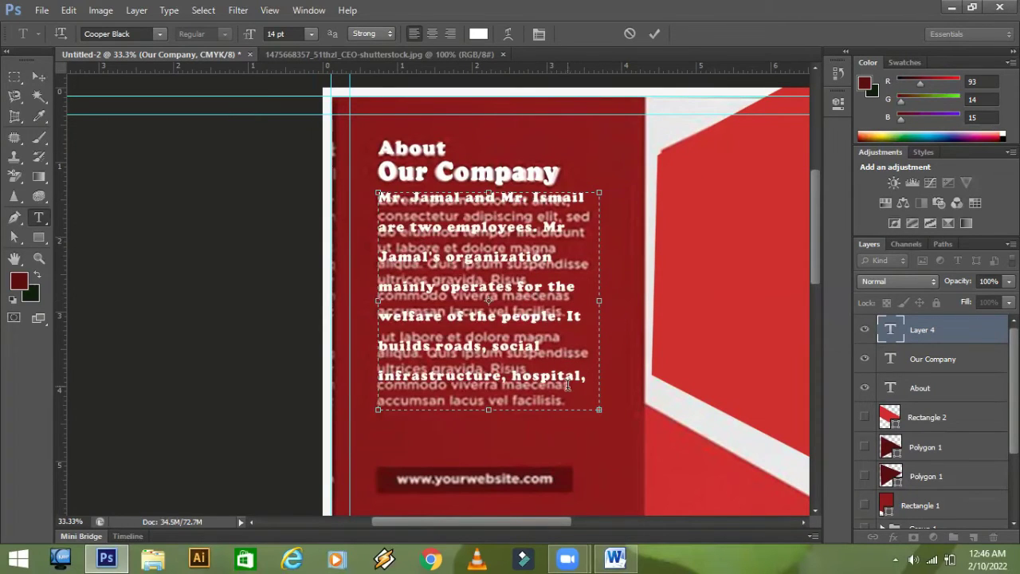
- Enlarge the text box almost to the dark red panel's right edge and down to the website bar
{"action": "scroll", "coordinate": [574, 392], "scroll_direction": "up", "scroll_amount": 3}
{"action": "scroll", "coordinate": [575, 375], "scroll_direction": "down", "scroll_amount": 2}
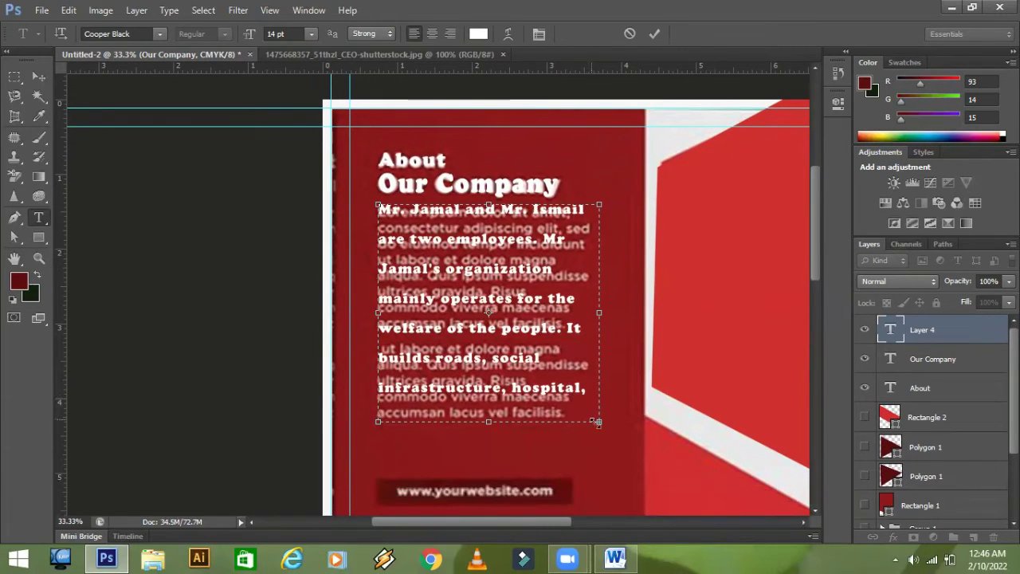
{"action": "left_click_drag", "start_coordinate": [602, 433], "coordinate": [636, 506]}
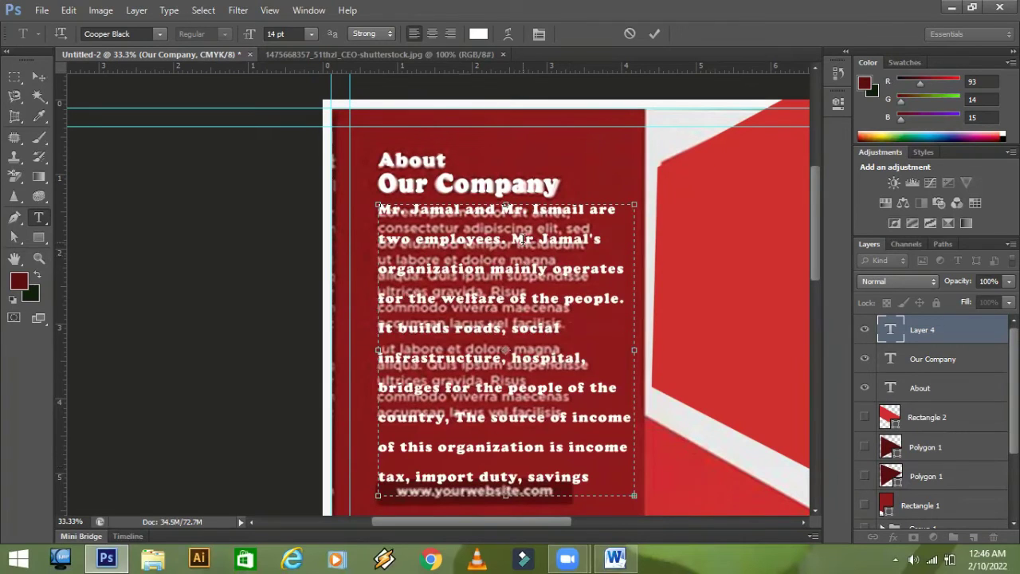
- Set the whole pasted paragraph's leading to 10 pt and its font to Corbel
{"action": "key", "text": "ctrl+a"}
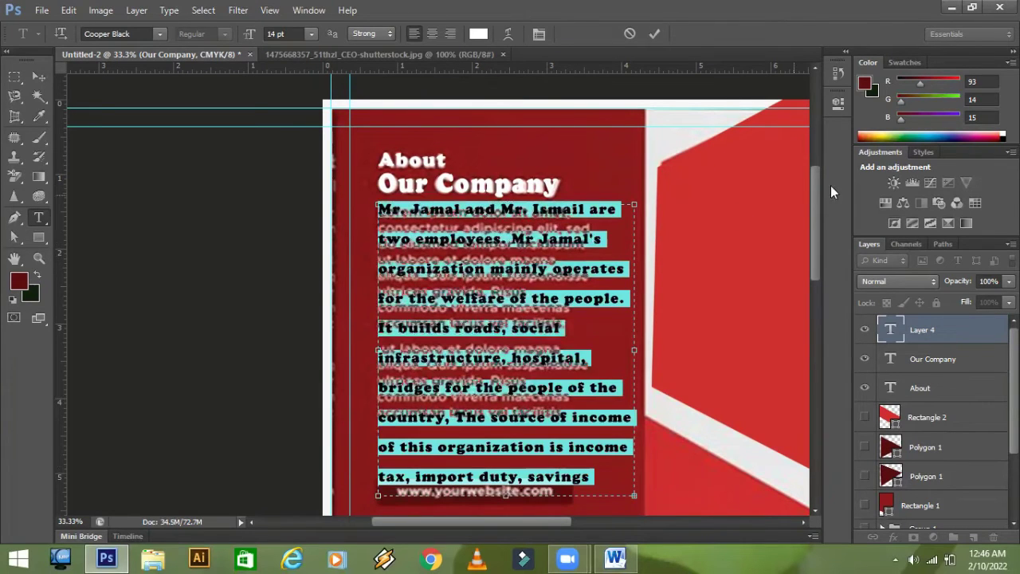
{"action": "left_click", "coordinate": [539, 34]}
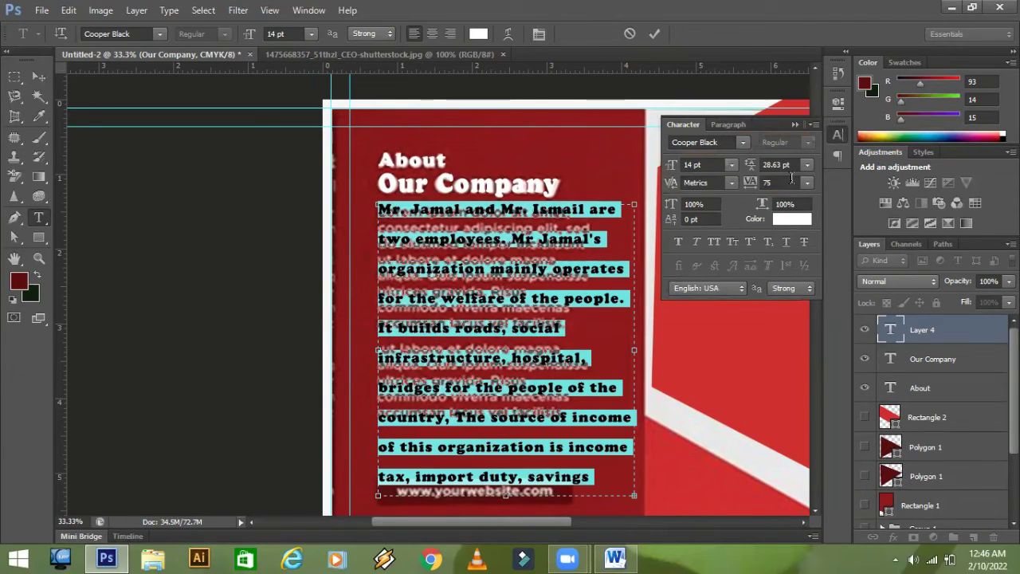
{"action": "left_click", "coordinate": [808, 184]}
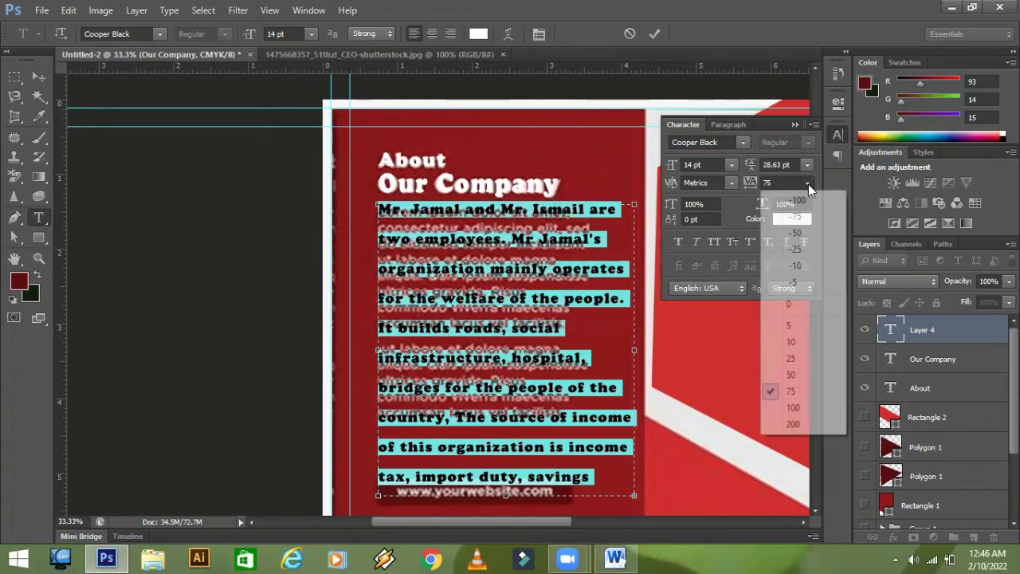
{"action": "left_click", "coordinate": [806, 167]}
{"action": "left_click", "coordinate": [807, 166]}
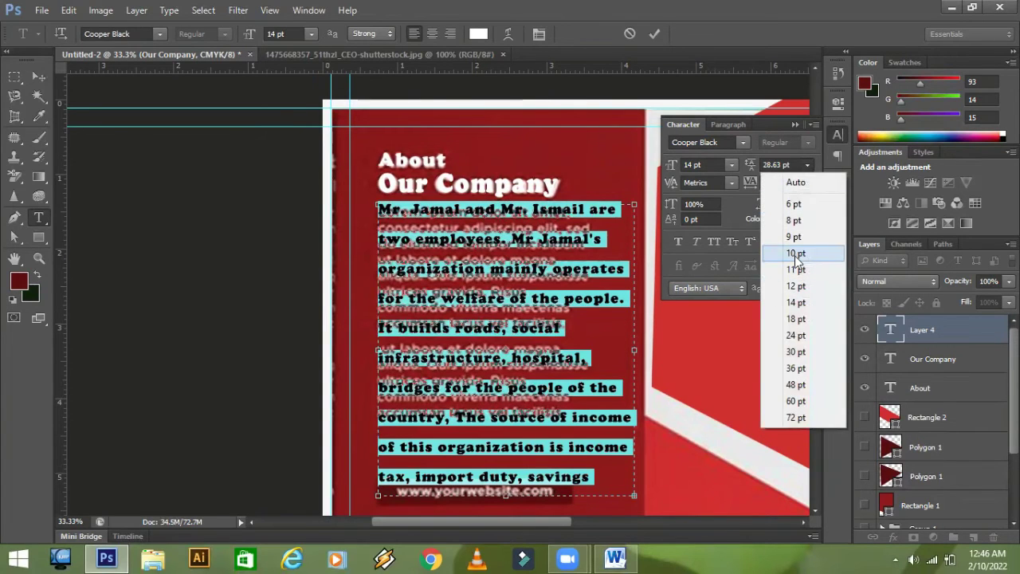
{"action": "left_click", "coordinate": [795, 253]}
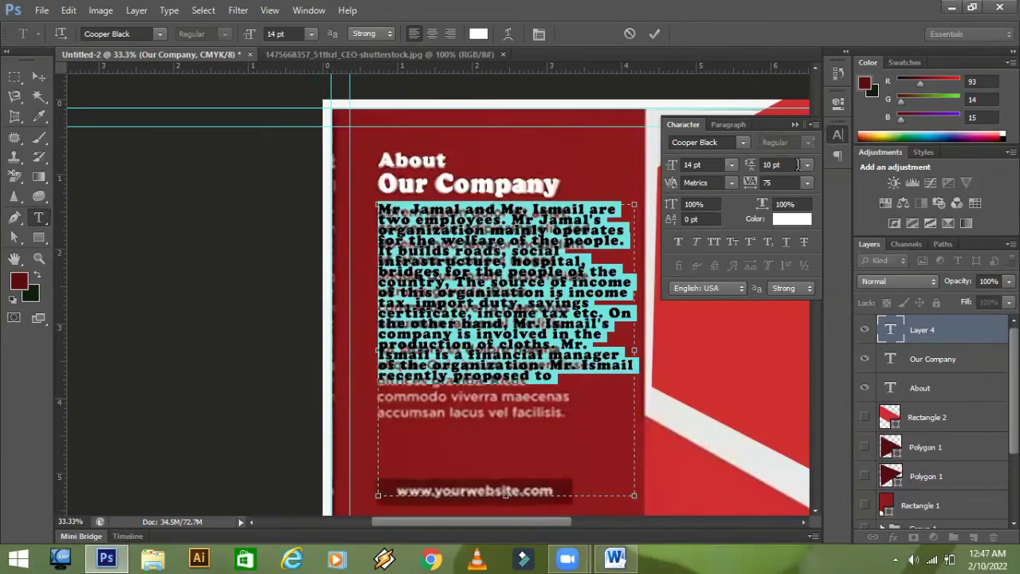
{"action": "left_click", "coordinate": [741, 141]}
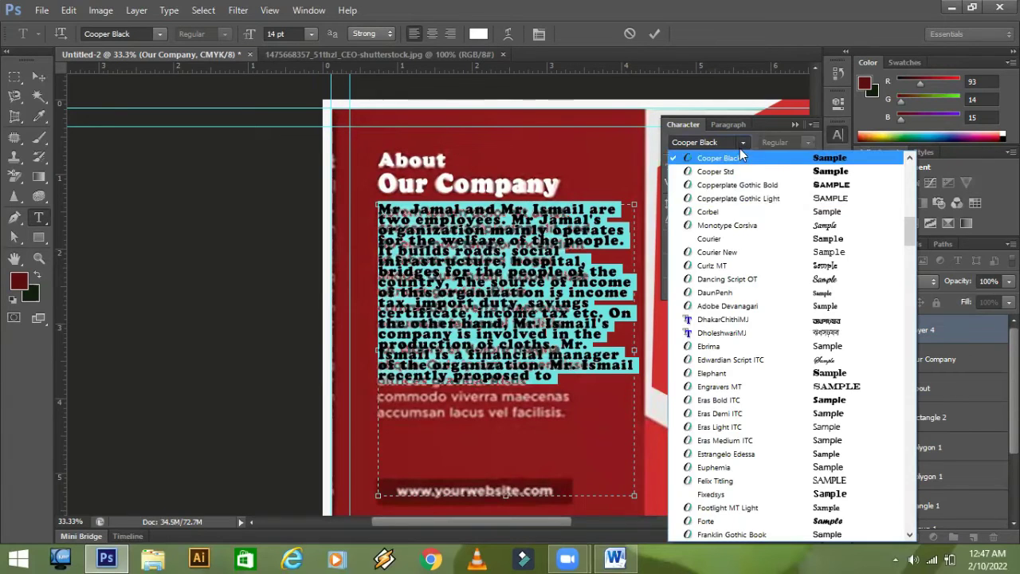
{"action": "left_click", "coordinate": [738, 211]}
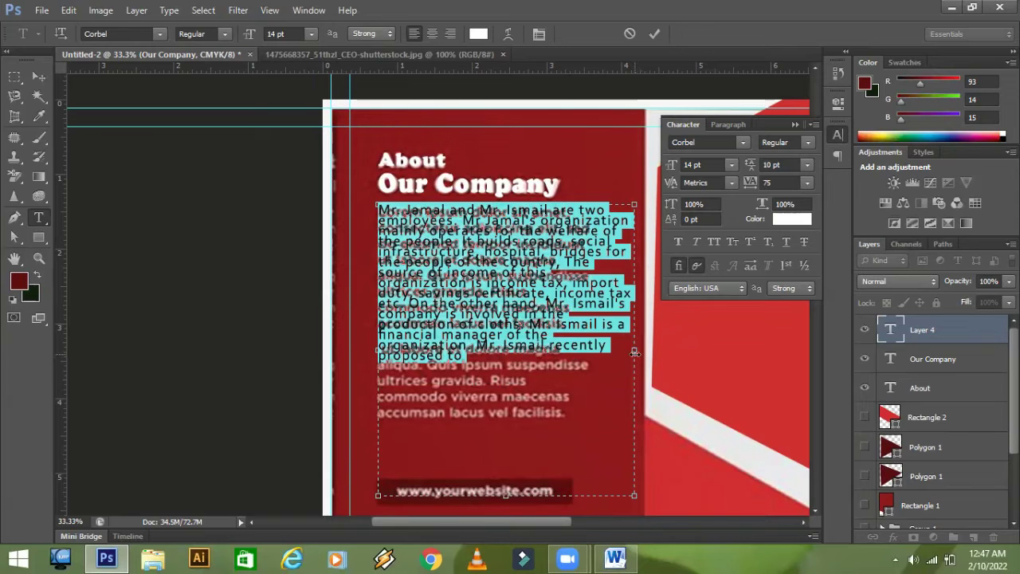
- Narrow the text box to the reference paragraph's width and set the text's leading to 12 pt
{"action": "left_click_drag", "start_coordinate": [634, 351], "coordinate": [602, 344]}
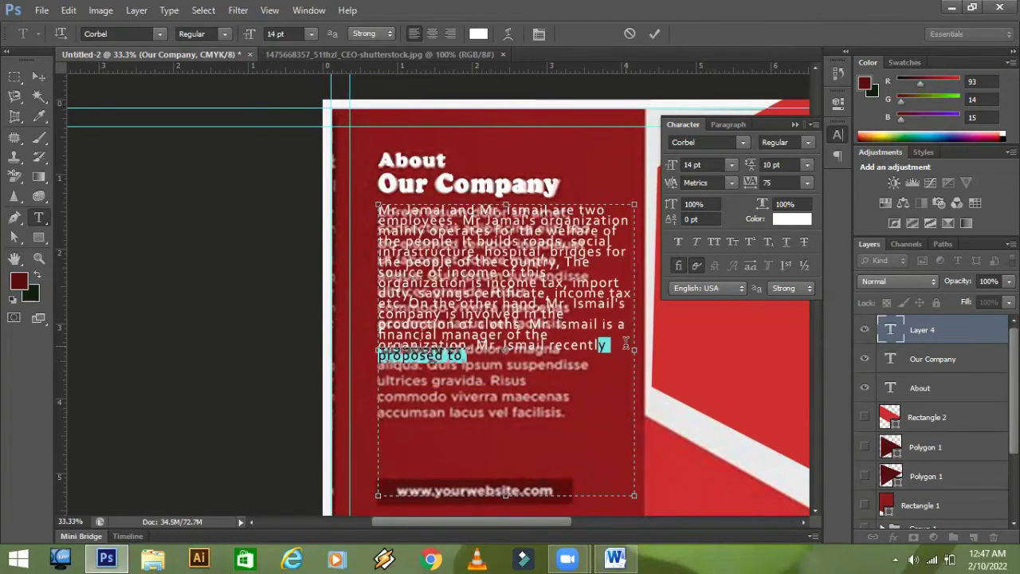
{"action": "left_click_drag", "start_coordinate": [635, 351], "coordinate": [591, 341]}
{"action": "left_click_drag", "start_coordinate": [533, 390], "coordinate": [374, 206]}
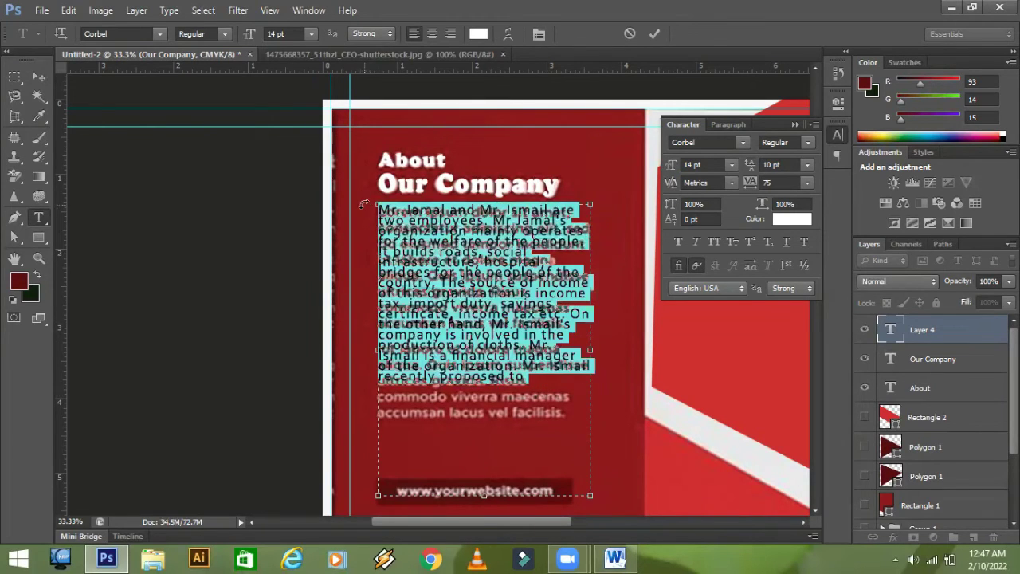
{"action": "left_click", "coordinate": [806, 164]}
{"action": "left_click", "coordinate": [796, 286]}
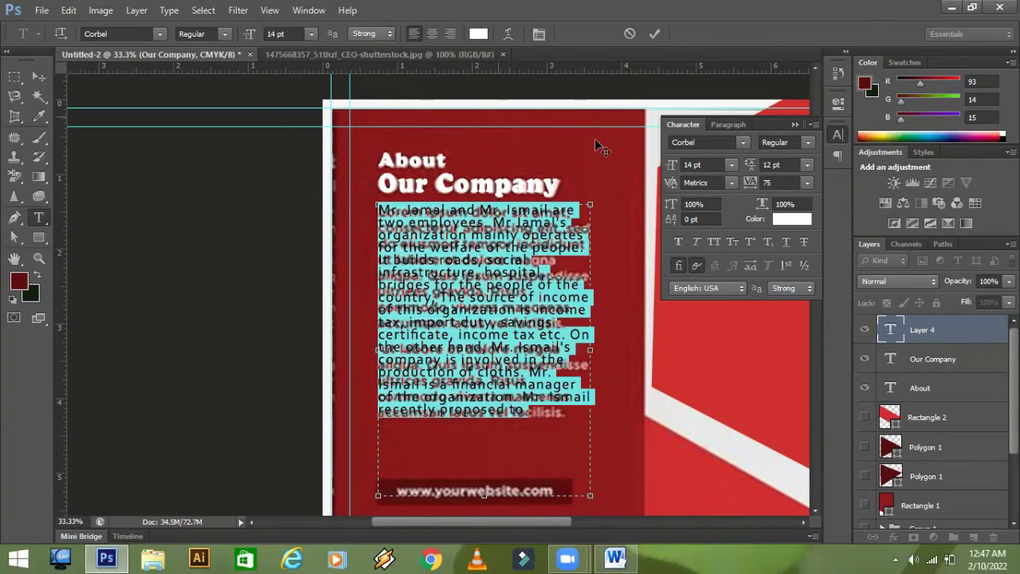
- Try the pasted paragraph at a font size of 12 pt, followed by 18 pt
{"action": "left_click", "coordinate": [730, 165]}
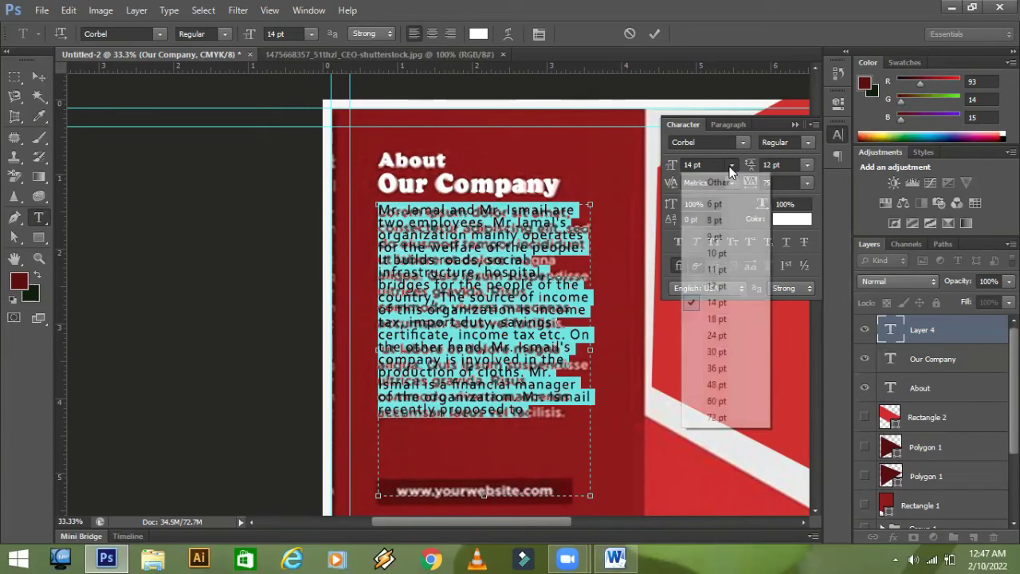
{"action": "left_click", "coordinate": [716, 286]}
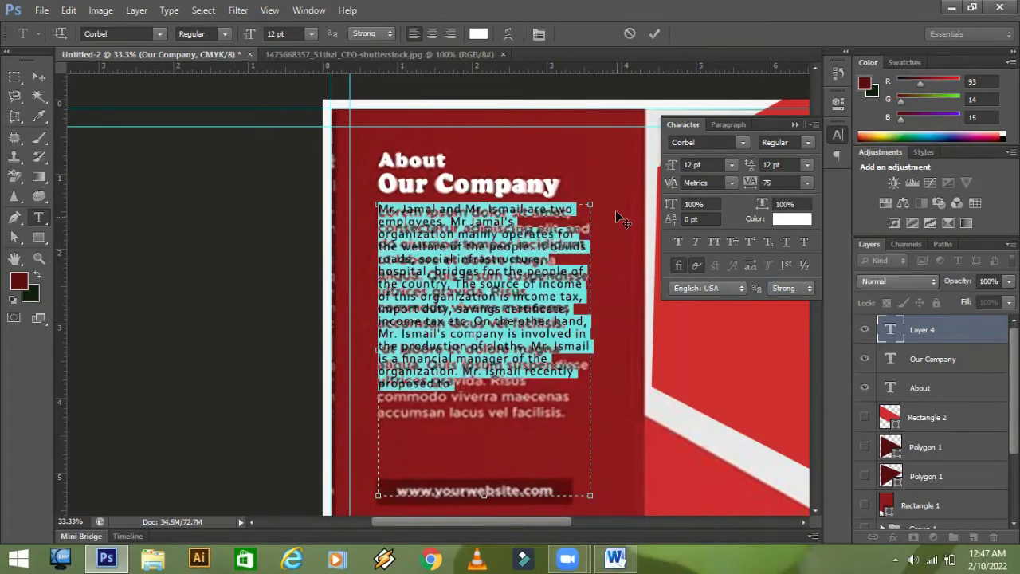
{"action": "left_click", "coordinate": [497, 422]}
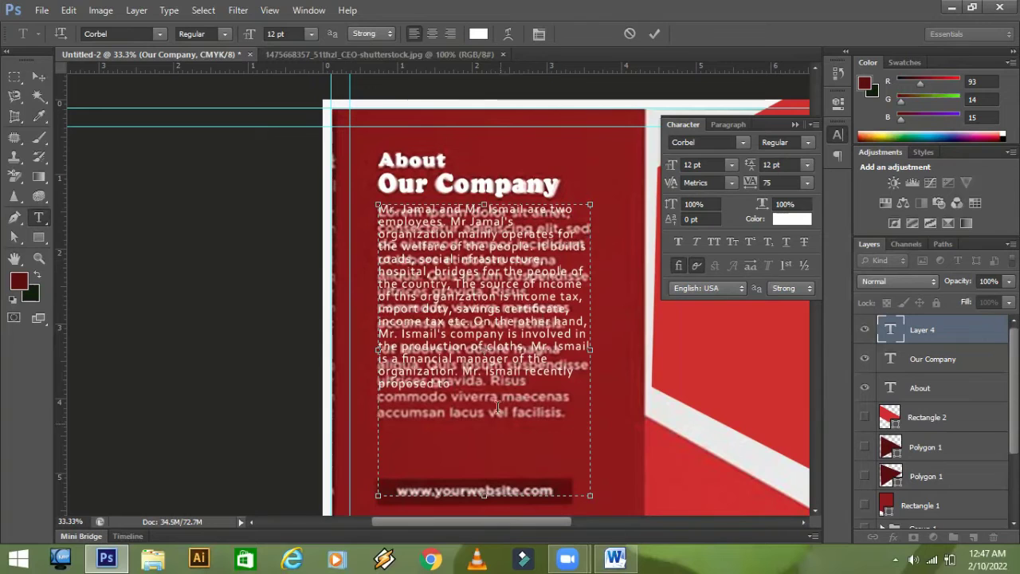
{"action": "left_click_drag", "start_coordinate": [466, 392], "coordinate": [367, 178]}
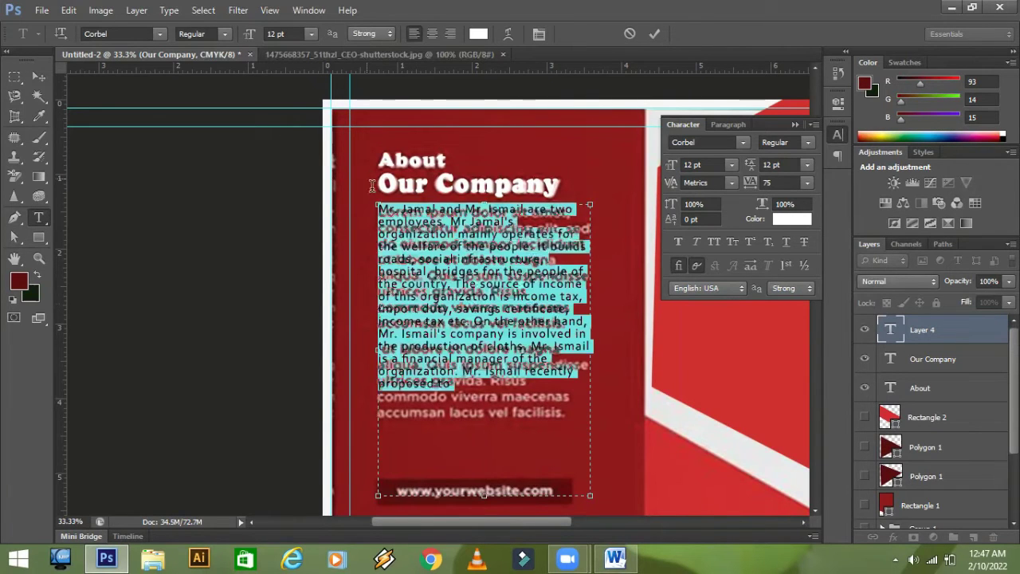
{"action": "left_click", "coordinate": [730, 163]}
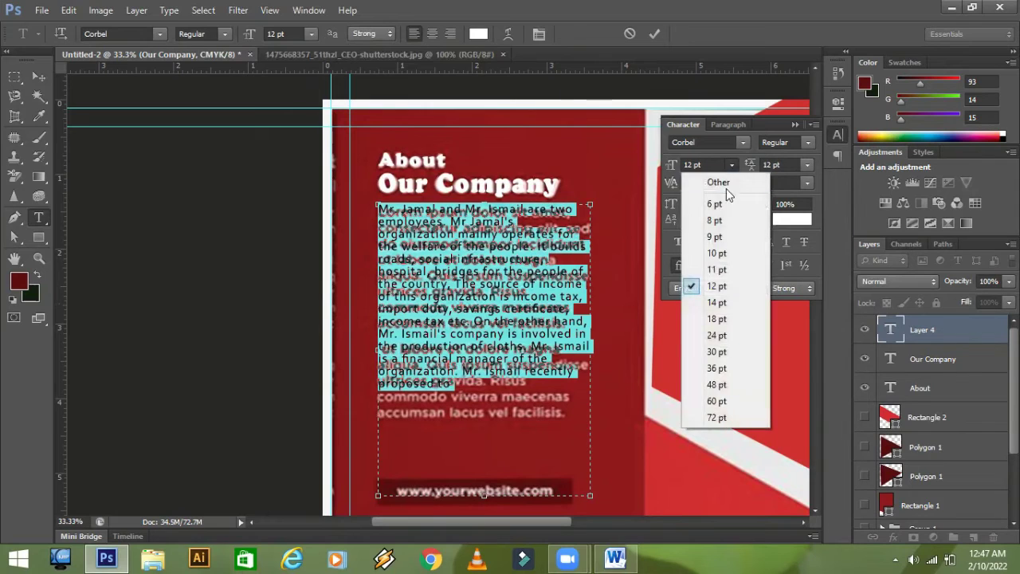
{"action": "left_click", "coordinate": [717, 318]}
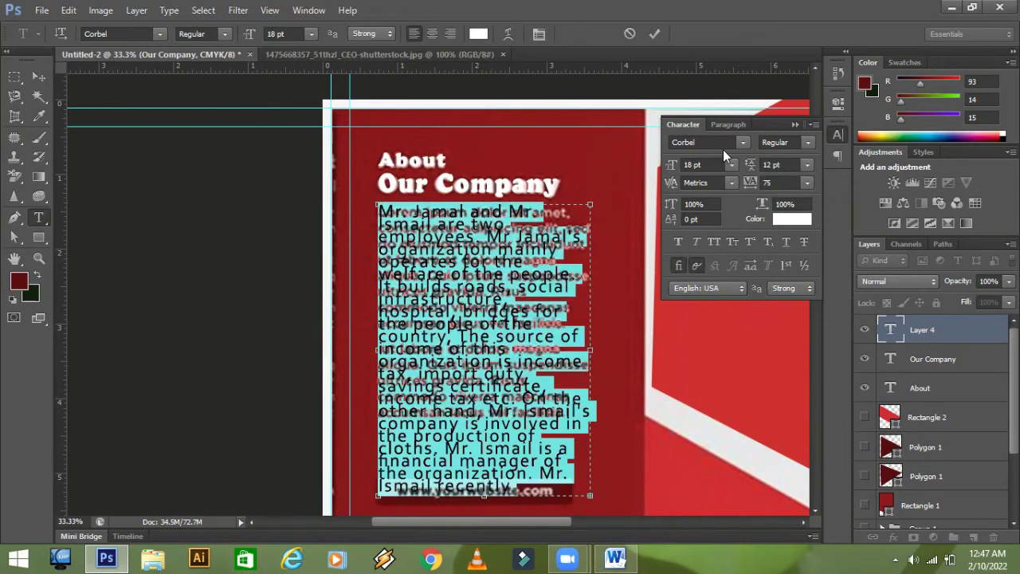
- Keep the Corbel font and set the pasted paragraph's size to 14 pt
{"action": "left_click", "coordinate": [742, 143]}
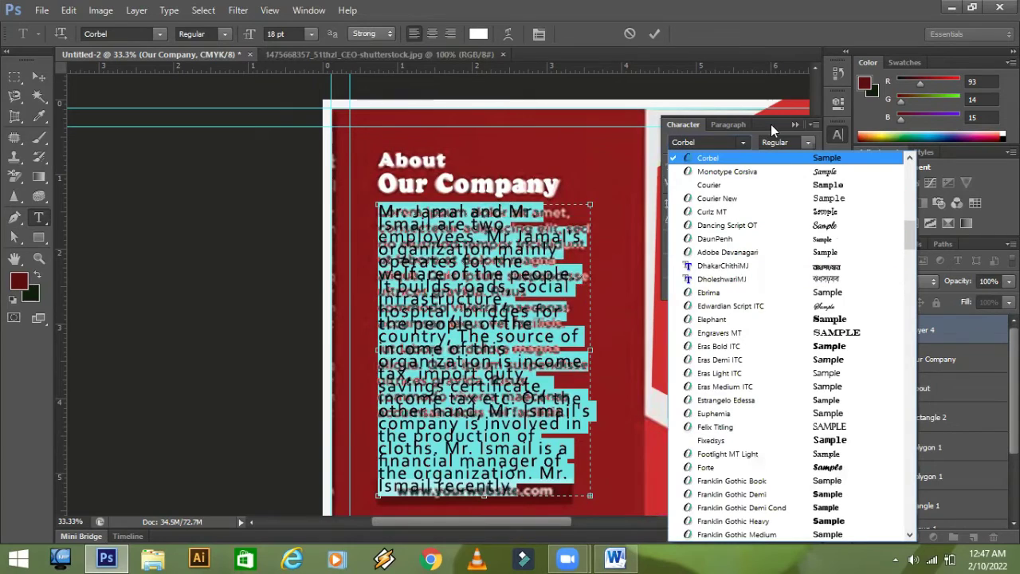
{"action": "left_click", "coordinate": [788, 87]}
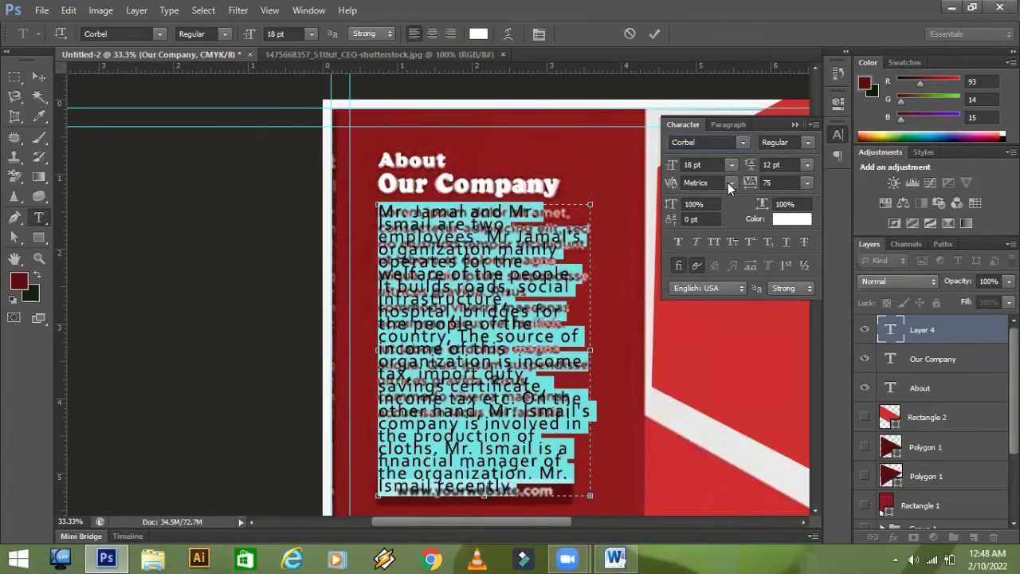
{"action": "left_click", "coordinate": [731, 164]}
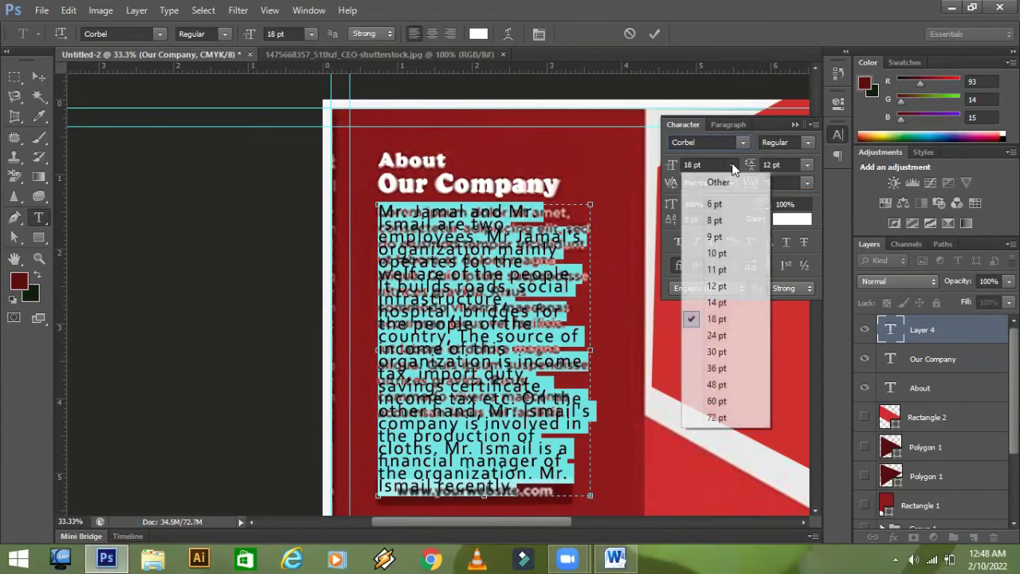
{"action": "left_click", "coordinate": [715, 303]}
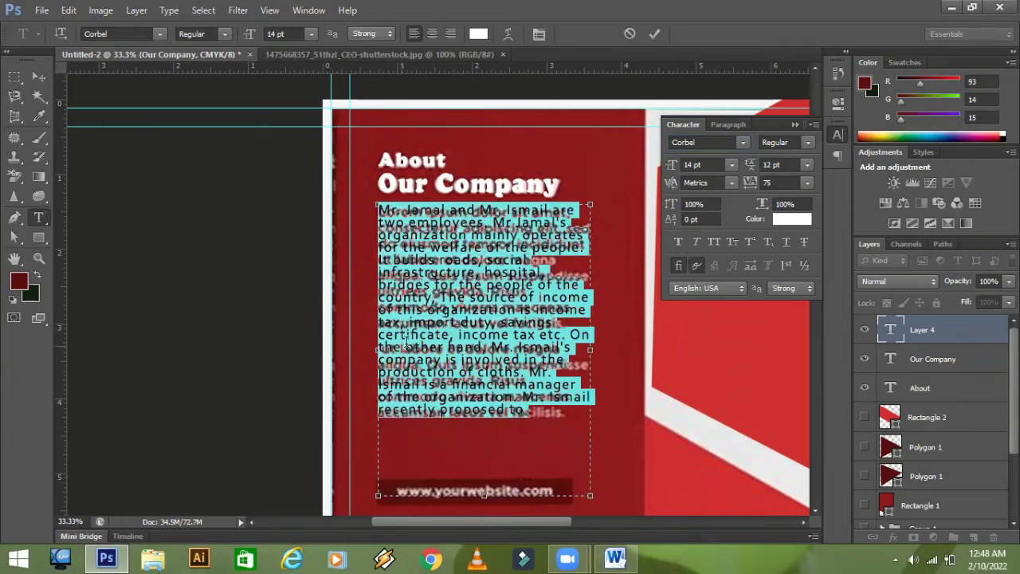
- Shorten the text box to just below the reference paragraphs, undo the pasted text and its formatting, and finish editing the box
{"action": "left_click_drag", "start_coordinate": [484, 497], "coordinate": [491, 428]}
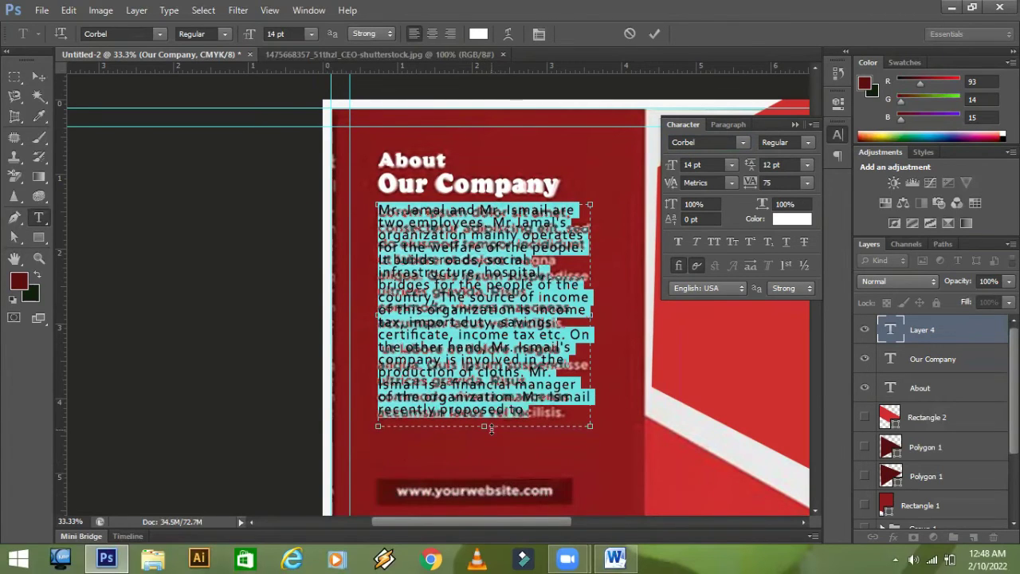
{"action": "key", "text": "ctrl+z"}
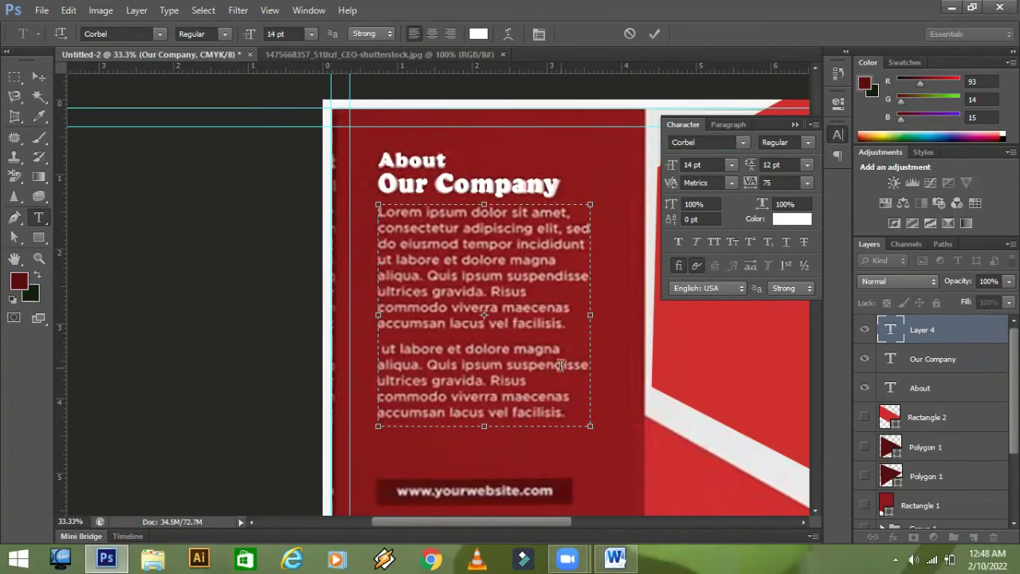
{"action": "left_click", "coordinate": [864, 333]}
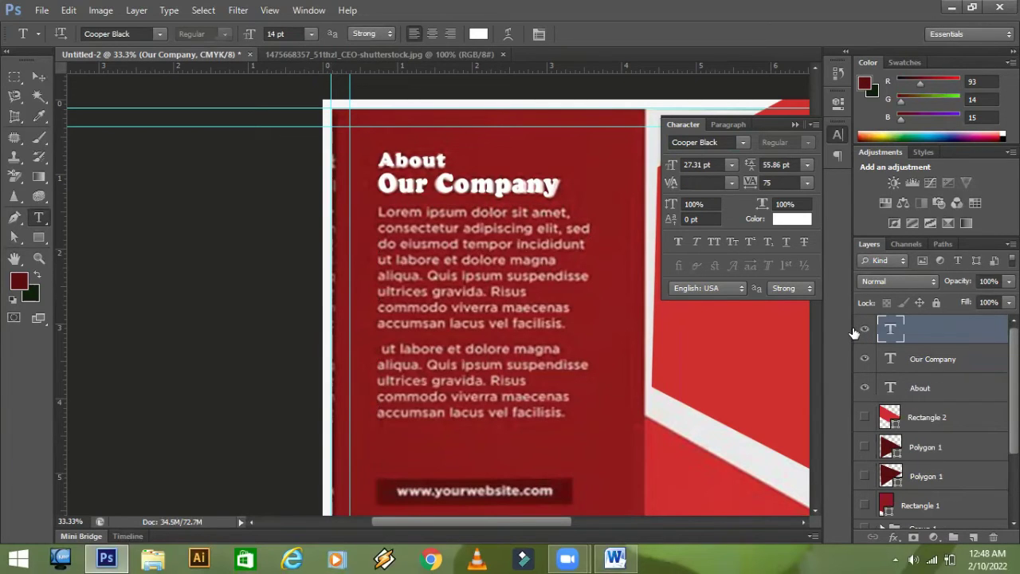
- Step back through the history past the two heading edits, and redo the edits up to the formatted body paragraph
{"action": "key", "text": "ctrl+alt+z"}
{"action": "key", "text": "ctrl+alt+z"}
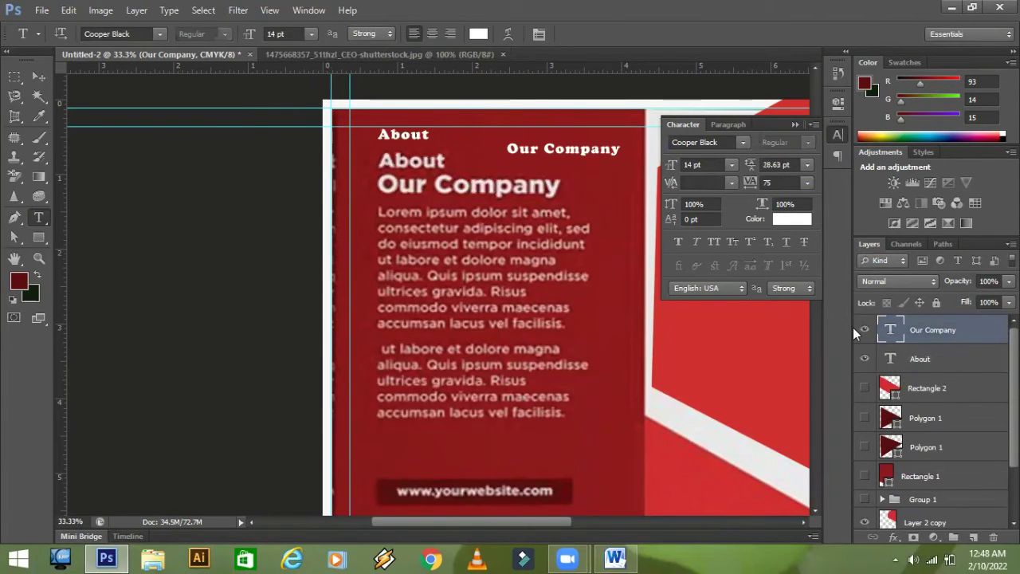
{"action": "key", "text": "ctrl+alt+z"}
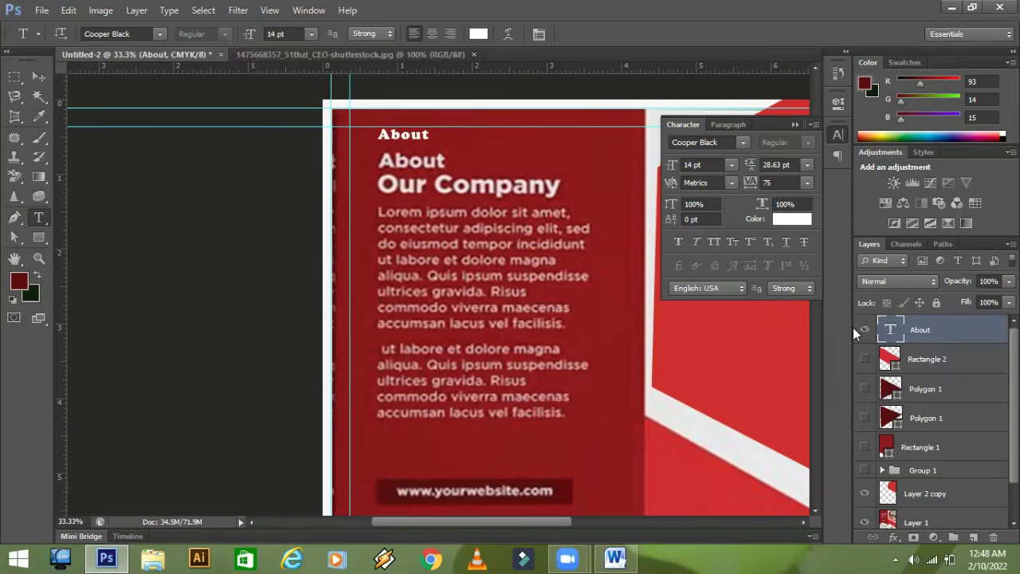
{"action": "key", "text": "ctrl+shift+z"}
{"action": "key", "text": "ctrl+shift+z"}
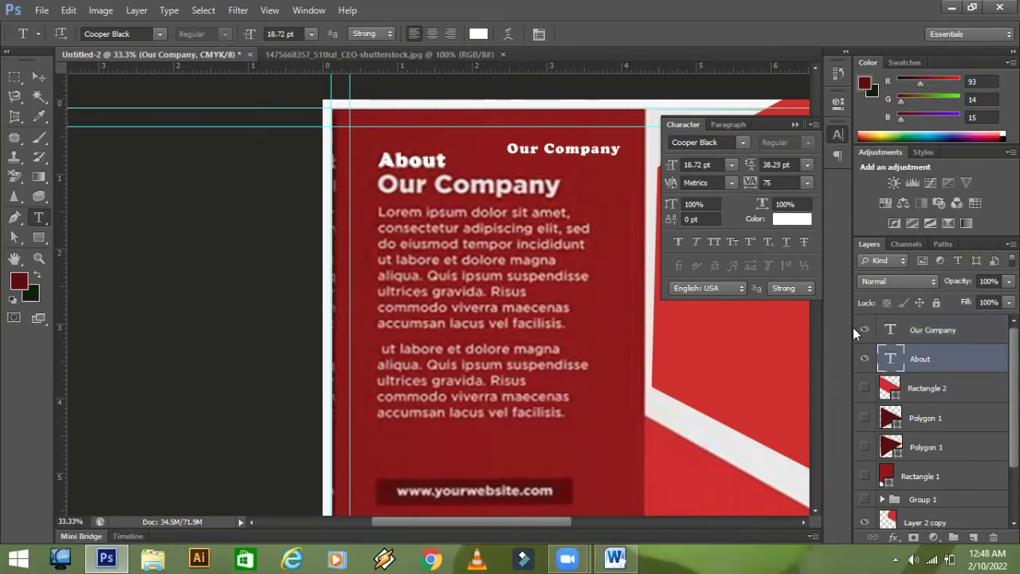
{"action": "key", "text": "ctrl+shift+z"}
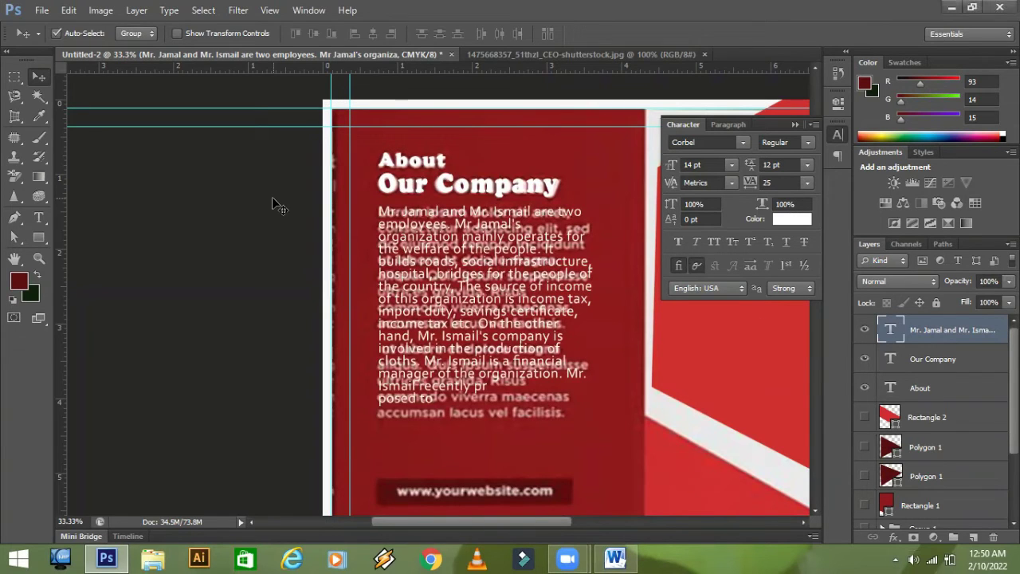
- Hide the Layer 1 reference image and show the Rectangle 1 layer and both Polygon 1 layers
{"action": "scroll", "coordinate": [272, 204], "scroll_direction": "down", "scroll_amount": 3}
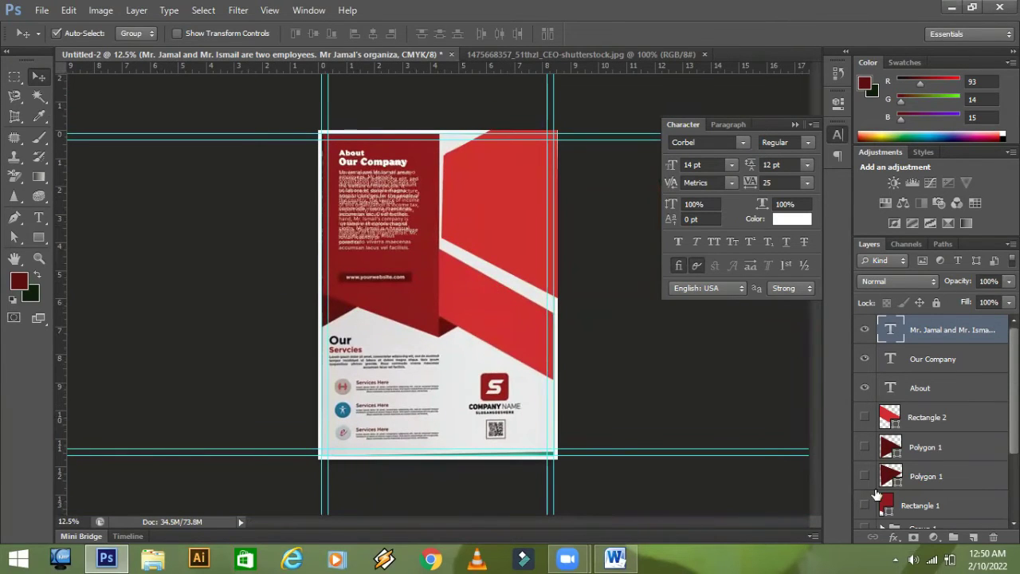
{"action": "scroll", "coordinate": [891, 506], "scroll_direction": "down", "scroll_amount": 5}
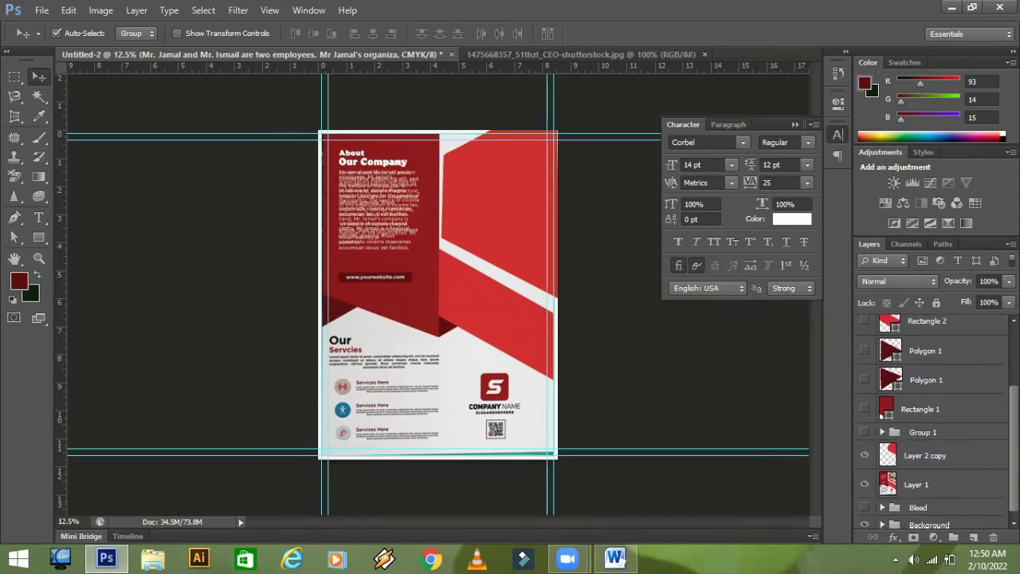
{"action": "left_click", "coordinate": [866, 481]}
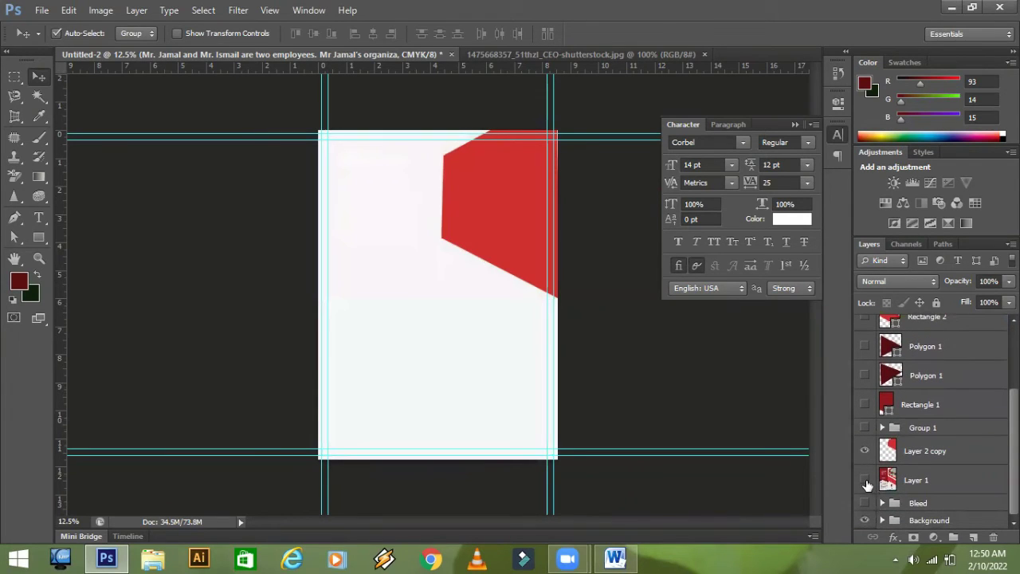
{"action": "left_click", "coordinate": [865, 404]}
{"action": "left_click", "coordinate": [866, 374]}
{"action": "left_click", "coordinate": [866, 347]}
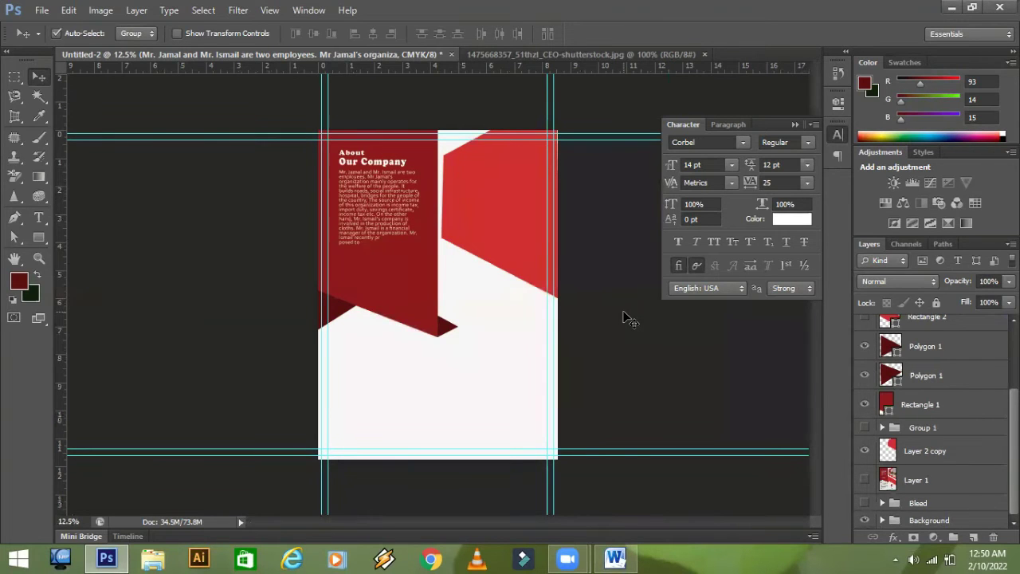
{"action": "scroll", "coordinate": [626, 314], "scroll_direction": "up", "scroll_amount": 5}
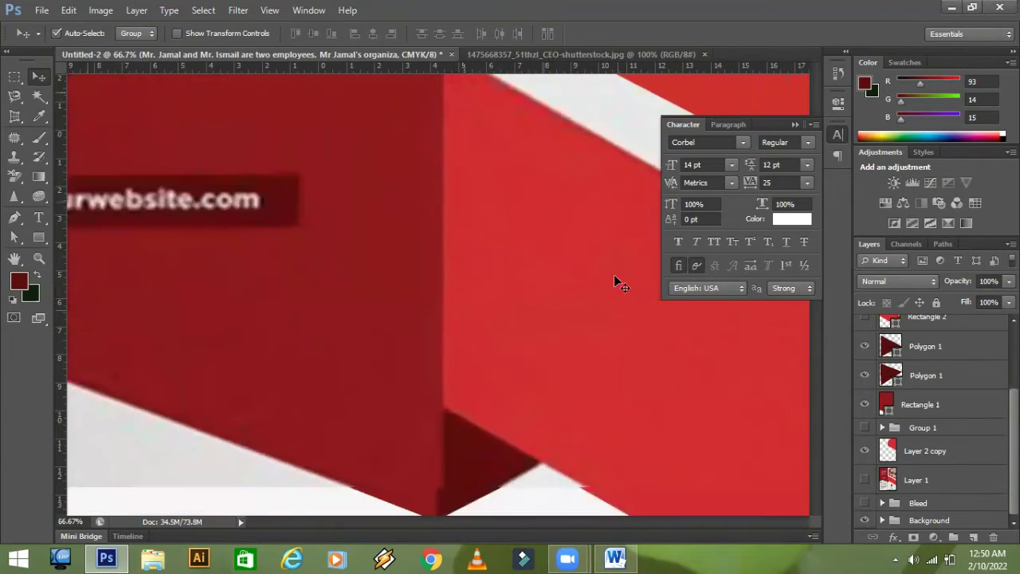
{"action": "scroll", "coordinate": [611, 232], "scroll_direction": "up", "scroll_amount": 8}
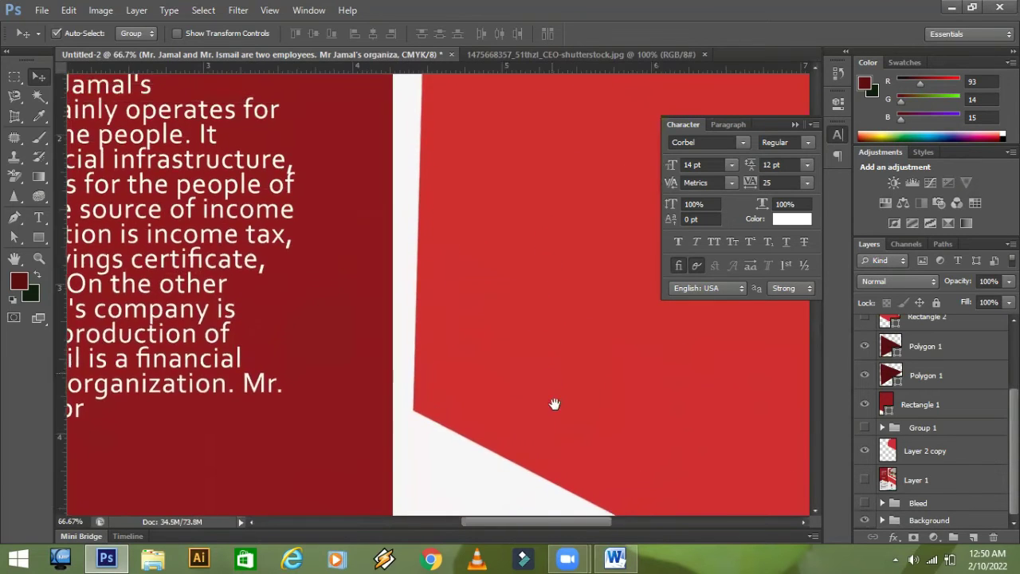
{"action": "scroll", "coordinate": [561, 354], "scroll_direction": "down", "scroll_amount": 3}
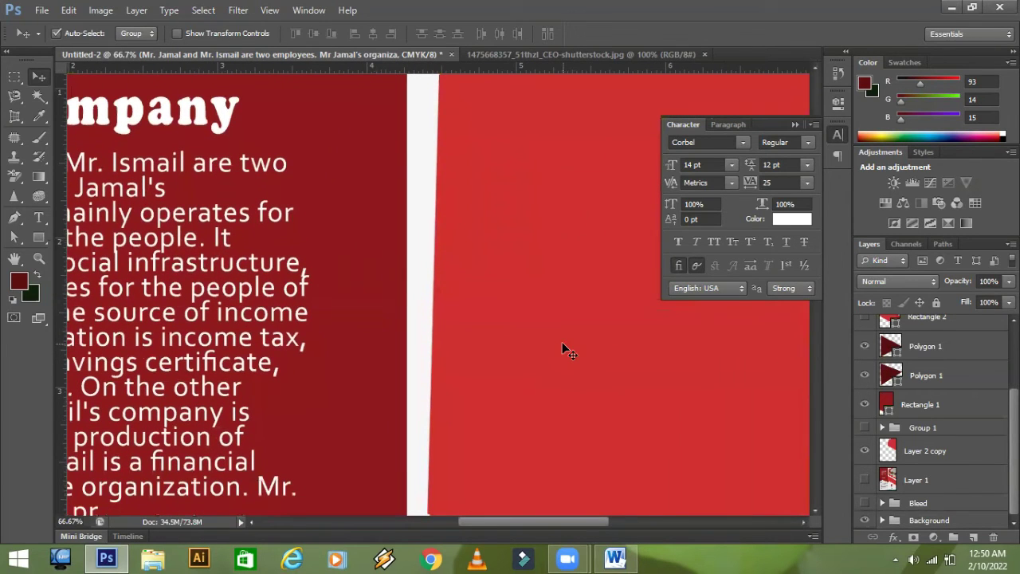
{"action": "scroll", "coordinate": [562, 350], "scroll_direction": "down", "scroll_amount": 1}
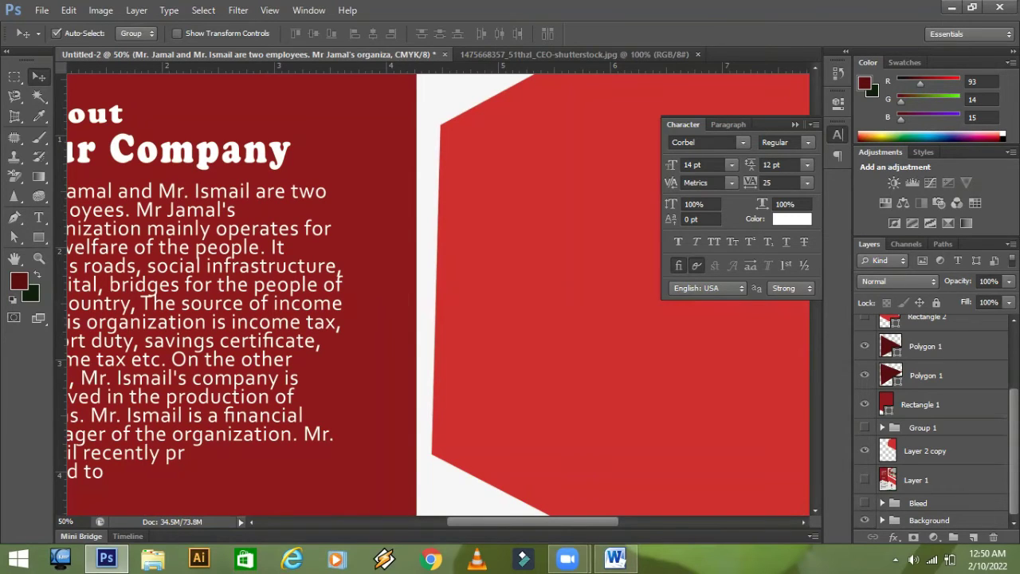
{"action": "scroll", "coordinate": [975, 399], "scroll_direction": "up", "scroll_amount": 1}
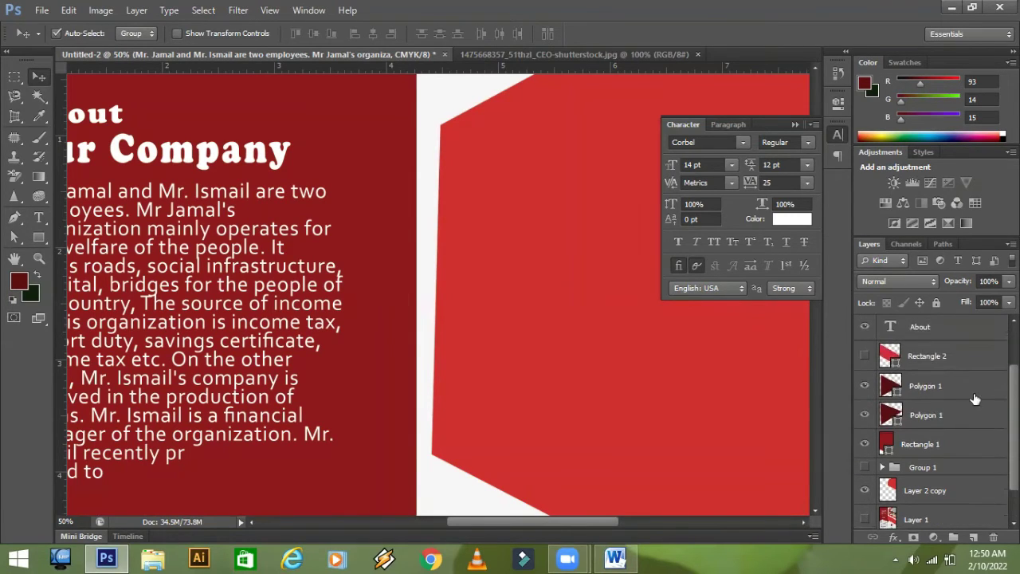
- Toggle the visibility of Rectangle 1 and Layer 2 copy to check which artwork each layer holds
{"action": "left_click", "coordinate": [865, 444]}
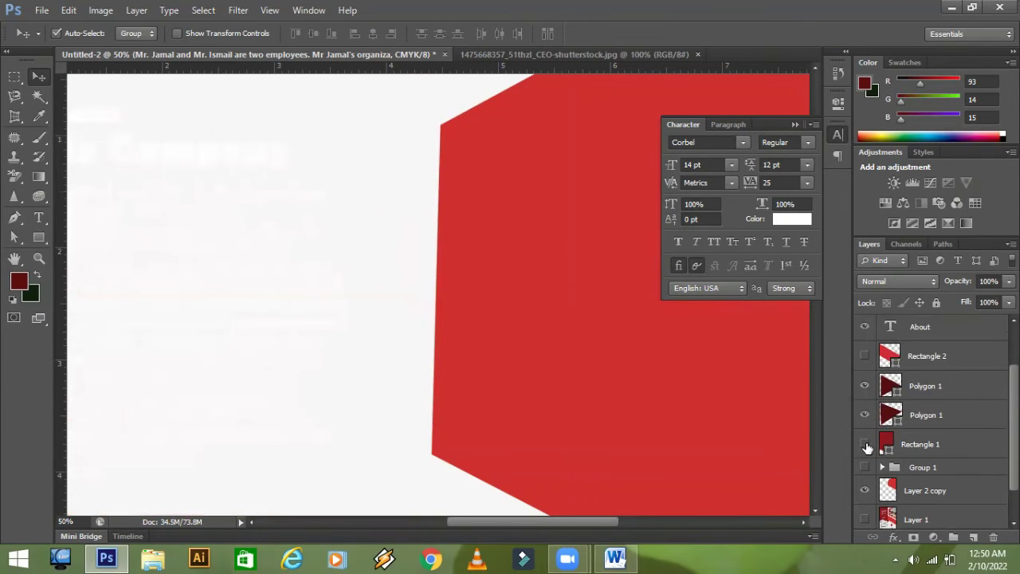
{"action": "left_click", "coordinate": [866, 444]}
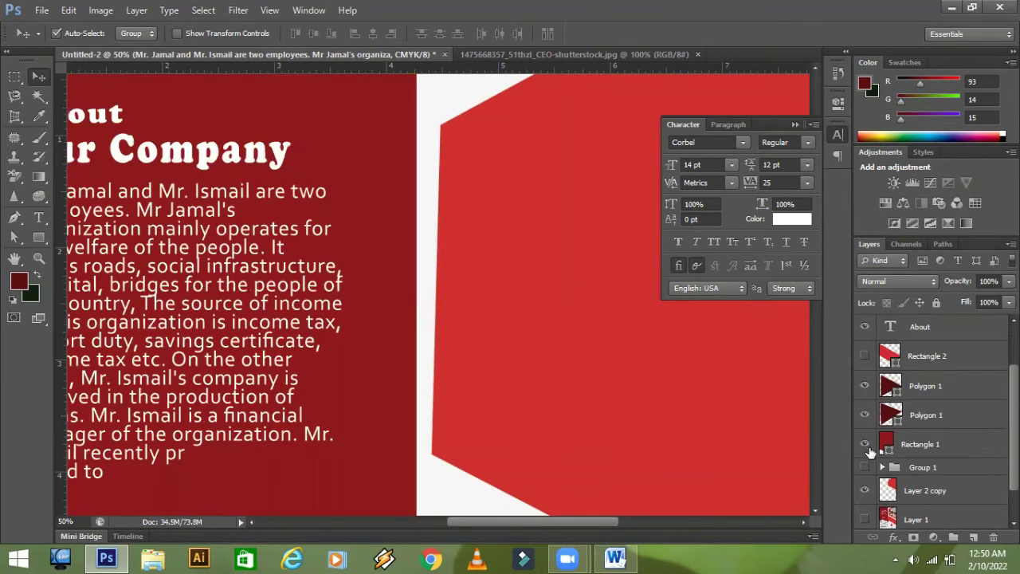
{"action": "left_click", "coordinate": [865, 490]}
{"action": "left_click", "coordinate": [865, 491]}
- Move the red polygon on Layer 2 copy down and slightly to the right on the page
{"action": "left_click", "coordinate": [928, 490]}
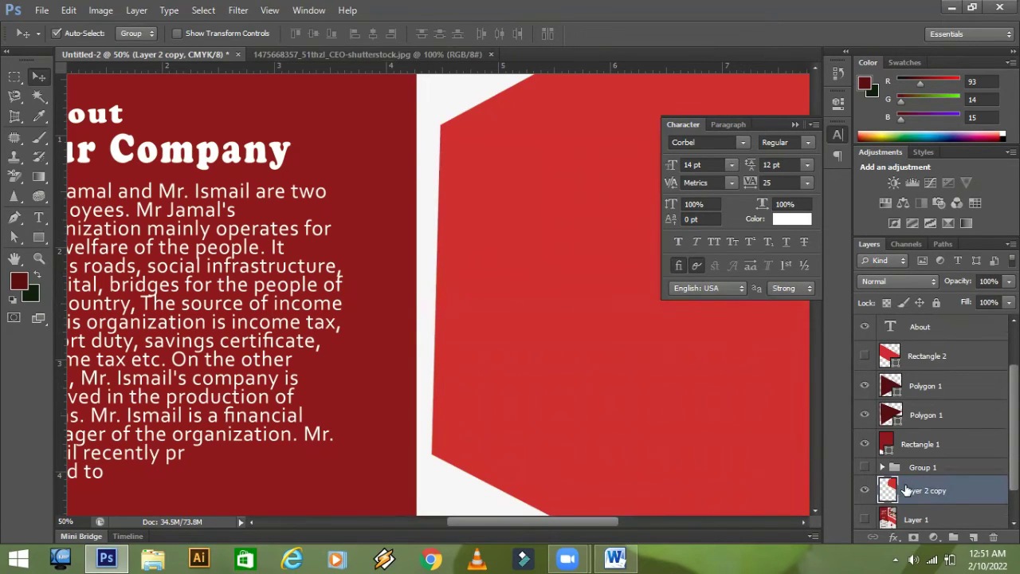
{"action": "key", "text": "ctrl+t"}
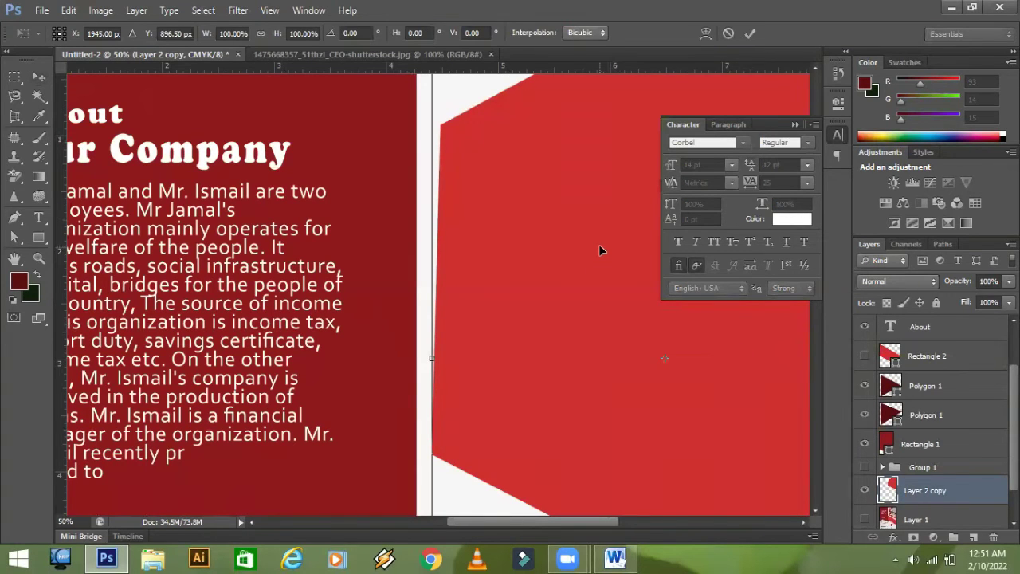
{"action": "key", "text": "Return"}
{"action": "left_click_drag", "start_coordinate": [564, 253], "coordinate": [581, 397]}
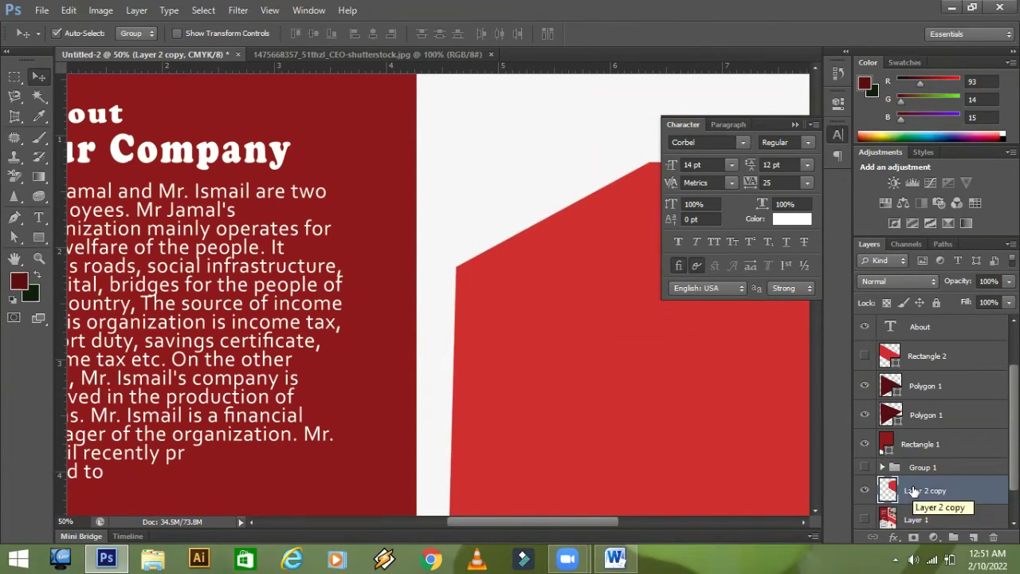
{"action": "key", "text": "ctrl+minus"}
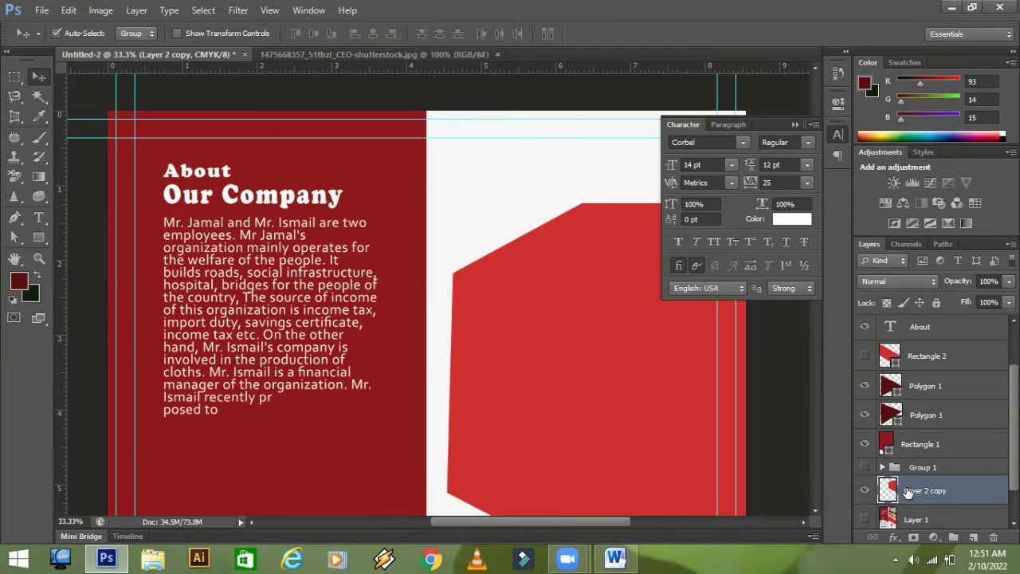
{"action": "key", "text": "ctrl+t"}
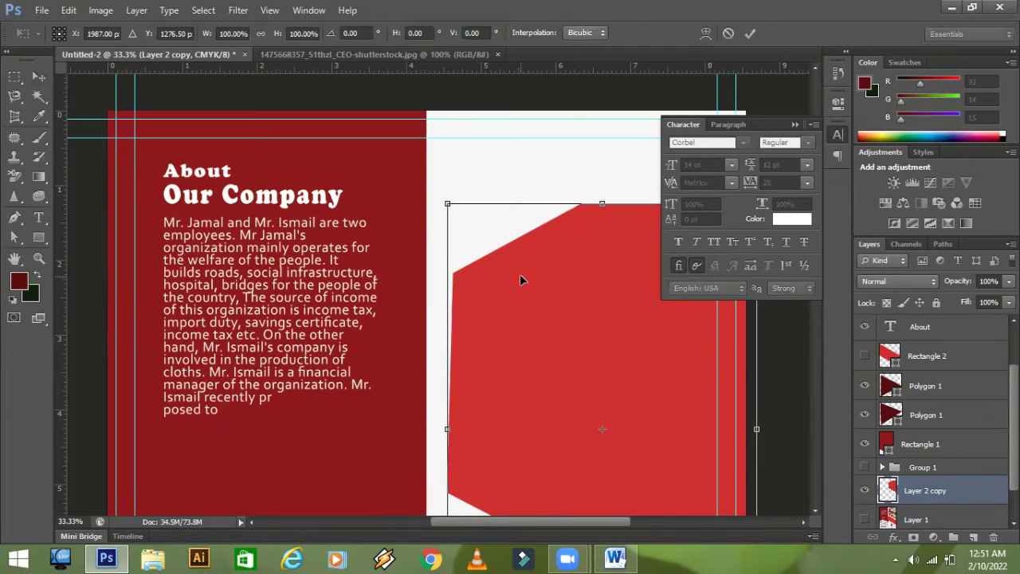
{"action": "left_click", "coordinate": [19, 226]}
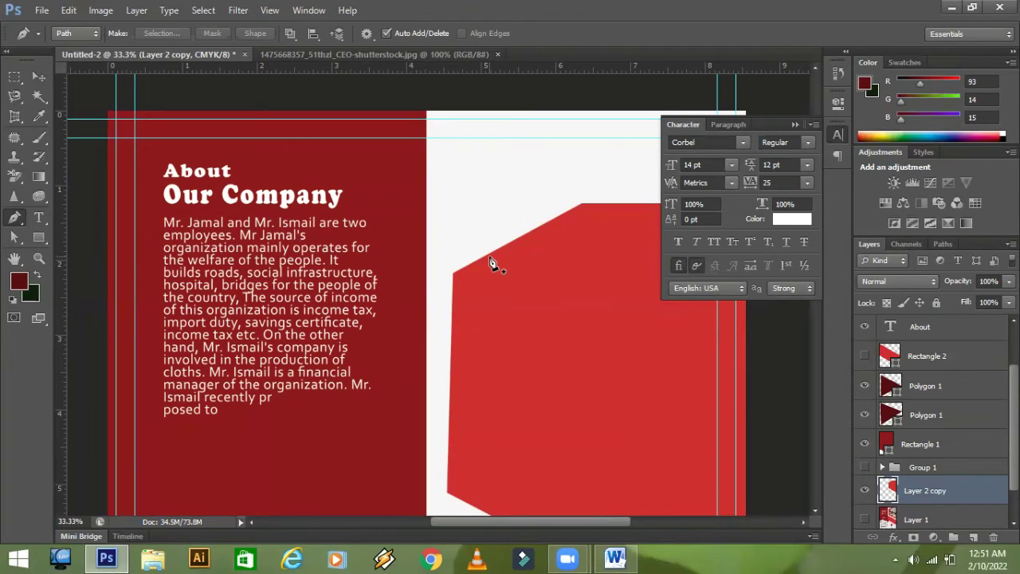
{"action": "left_click", "coordinate": [39, 76]}
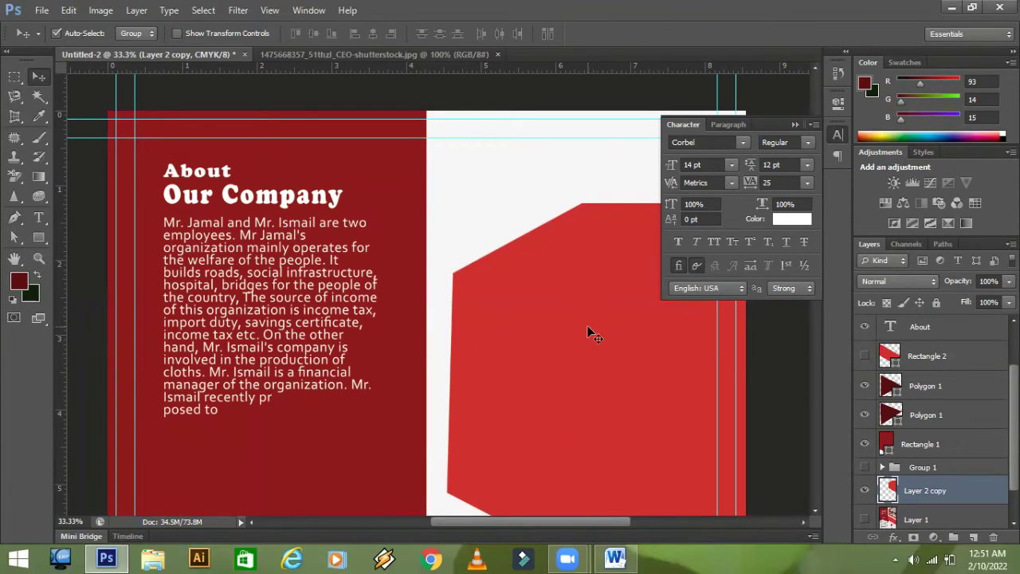
{"action": "key", "text": "ctrl+t"}
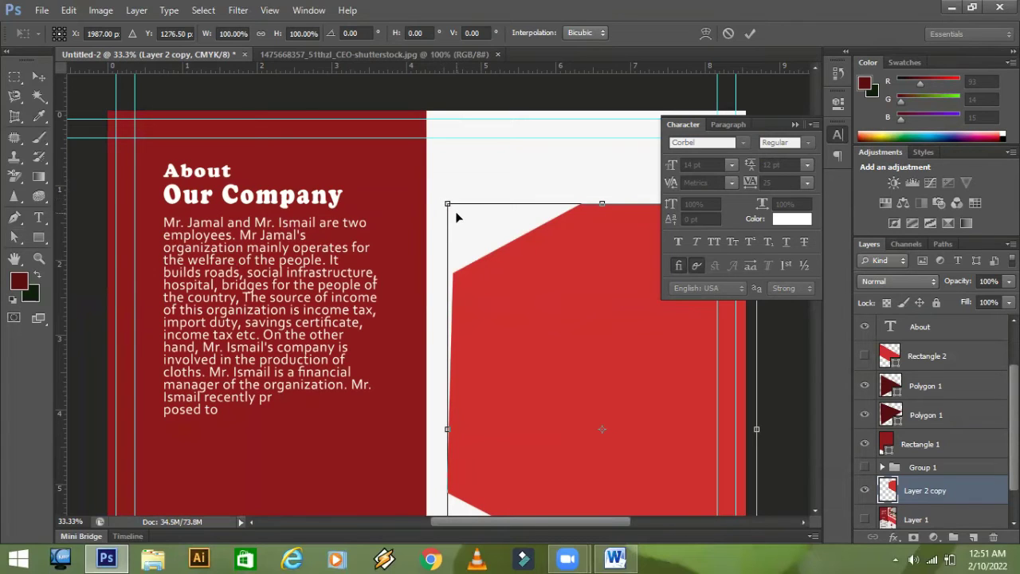
{"action": "mouse_move", "coordinate": [456, 216]}
{"action": "left_mouse_down"}
{"action": "mouse_move", "coordinate": [445, 219]}
{"action": "mouse_move", "coordinate": [456, 220]}
{"action": "left_mouse_up"}
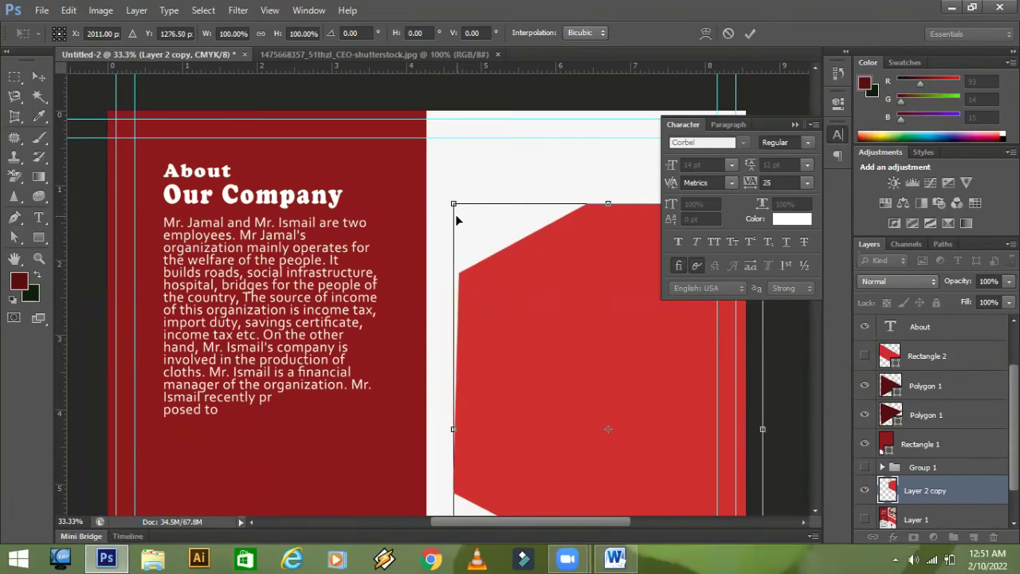
{"action": "key", "text": "ctrl+z"}
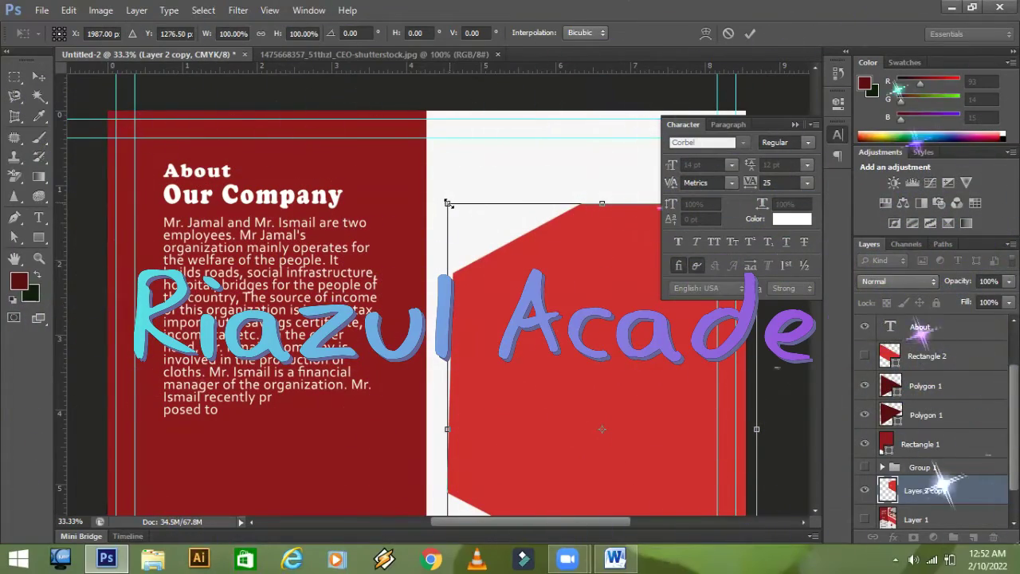
- Discard the pending transformation and delete the red polygon on Layer 2 copy
{"action": "left_click", "coordinate": [16, 218]}
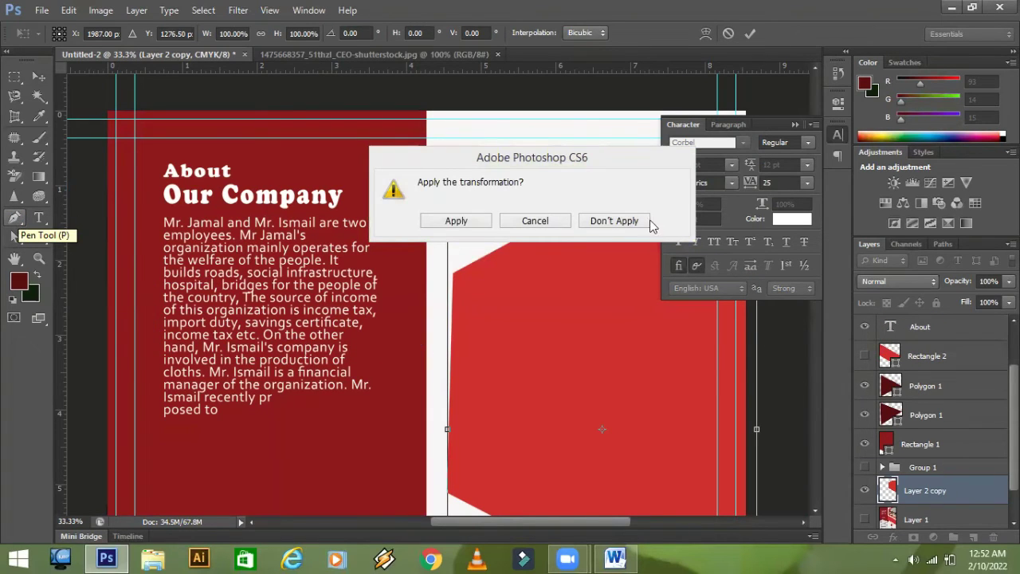
{"action": "left_click", "coordinate": [606, 226]}
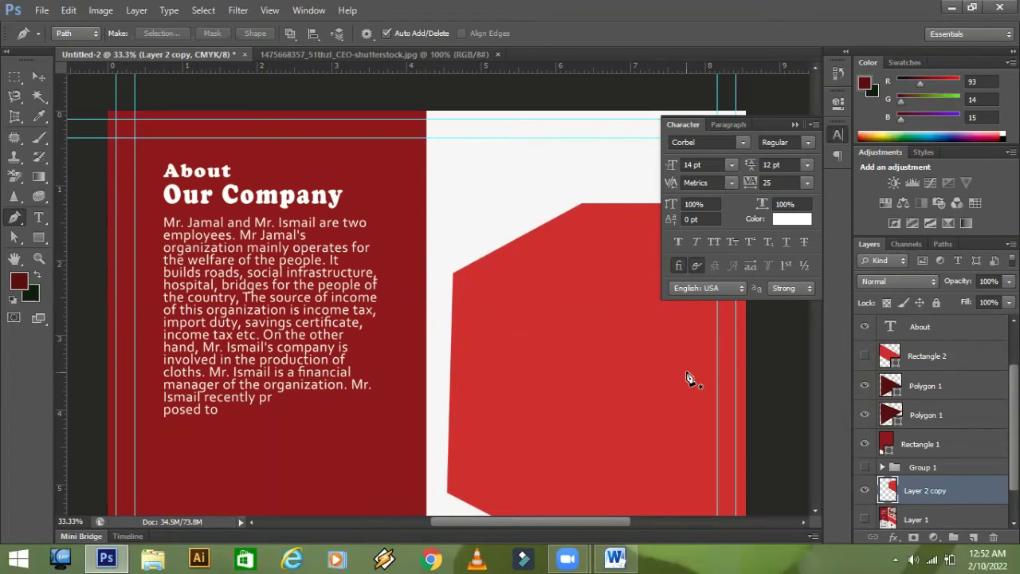
{"action": "key", "text": "Delete"}
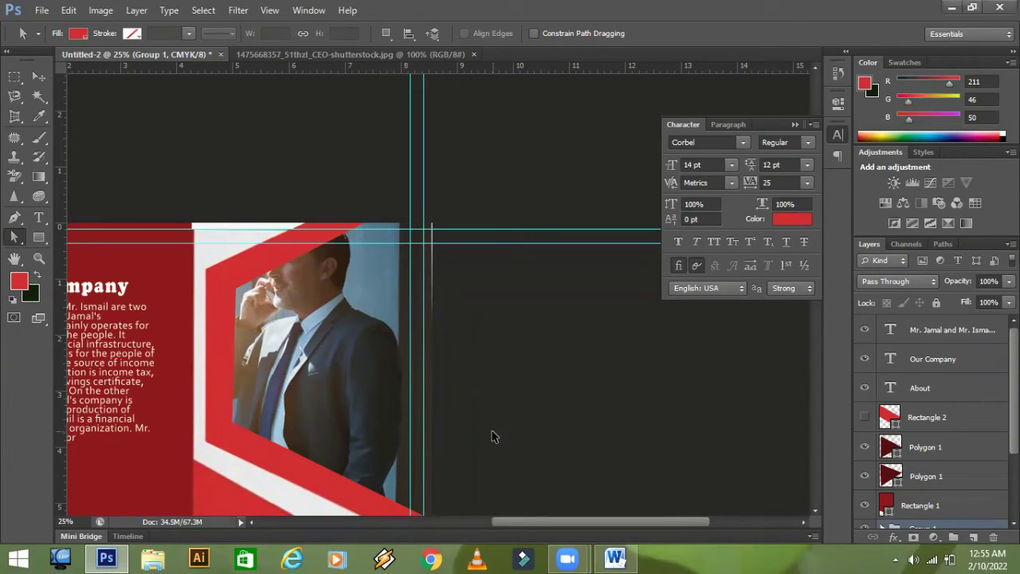
- Start a new text layer just above the Our Servcies heading in the reference design and set its color to near-black 020202
{"action": "scroll", "coordinate": [492, 436], "scroll_direction": "down", "scroll_amount": 1}
{"action": "key", "text": "ctrl+minus"}
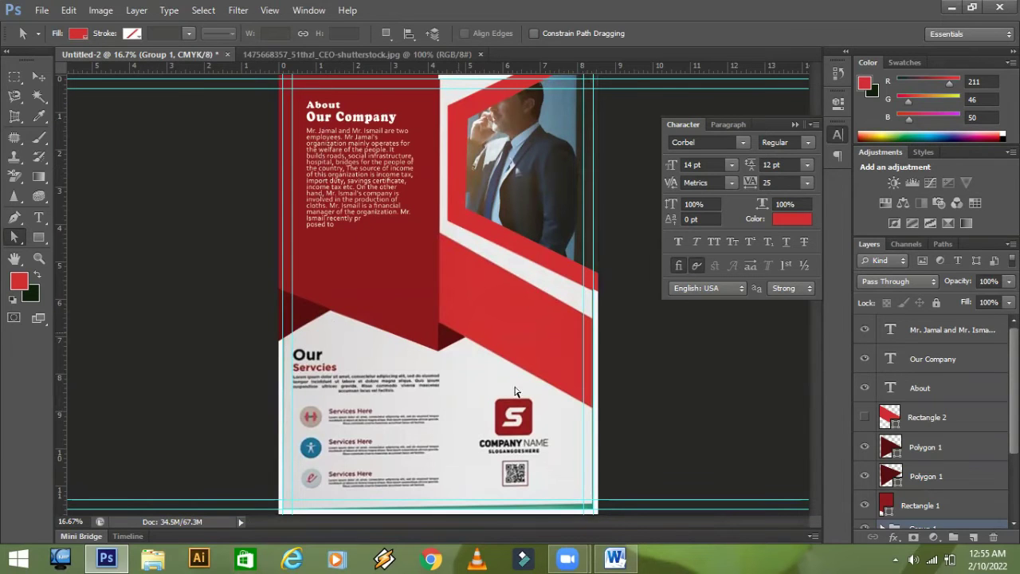
{"action": "key", "text": "ctrl+plus"}
{"action": "key", "text": "ctrl+plus"}
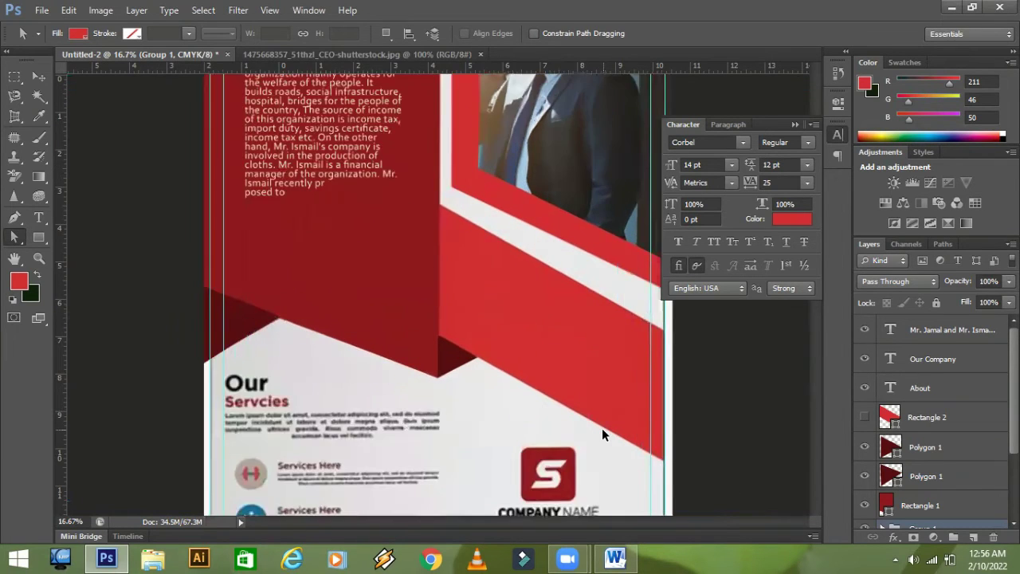
{"action": "left_click_drag", "start_coordinate": [424, 385], "coordinate": [563, 284]}
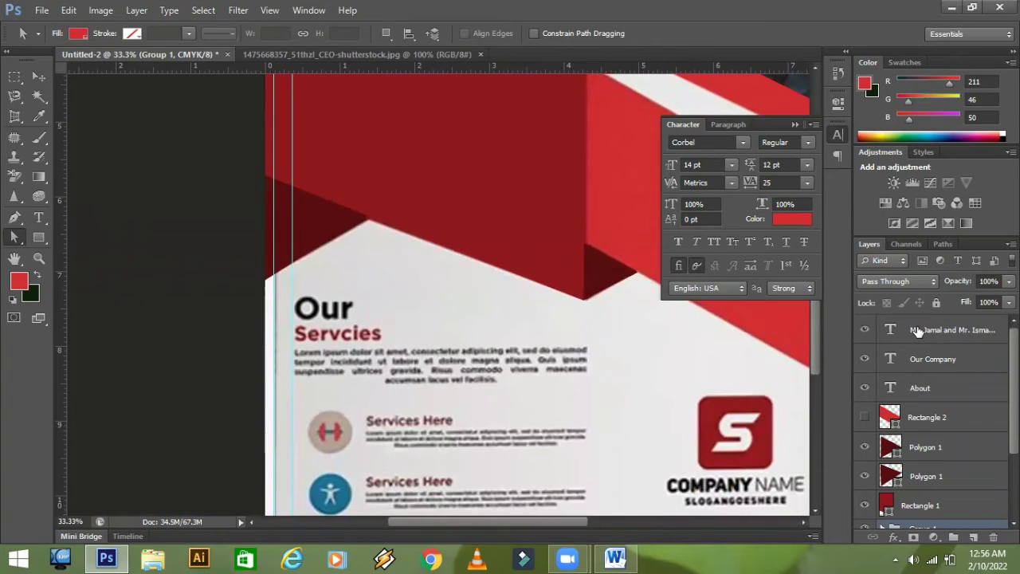
{"action": "left_click", "coordinate": [894, 330]}
{"action": "left_click", "coordinate": [39, 217]}
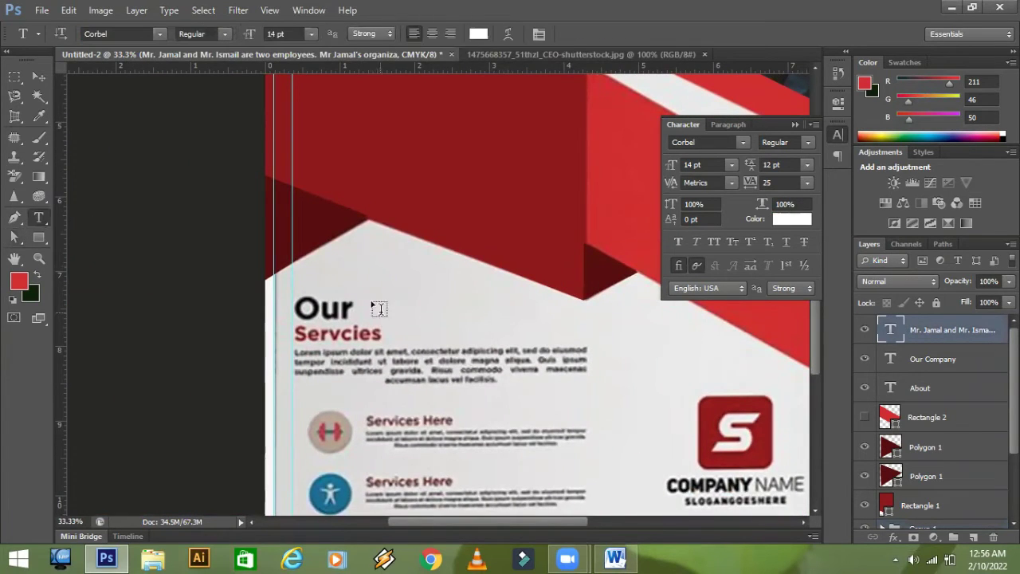
{"action": "left_click", "coordinate": [356, 275]}
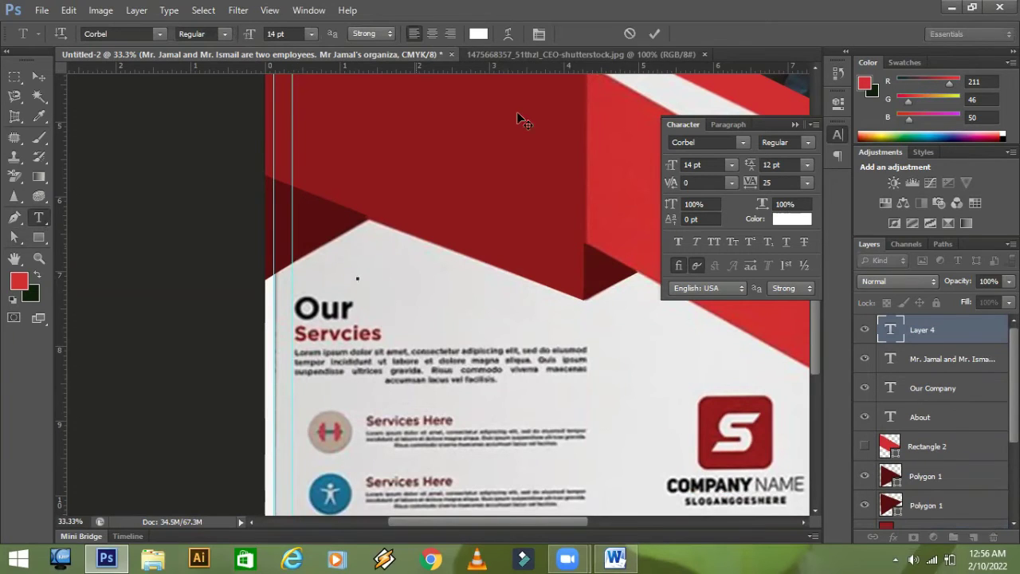
{"action": "left_click", "coordinate": [478, 33]}
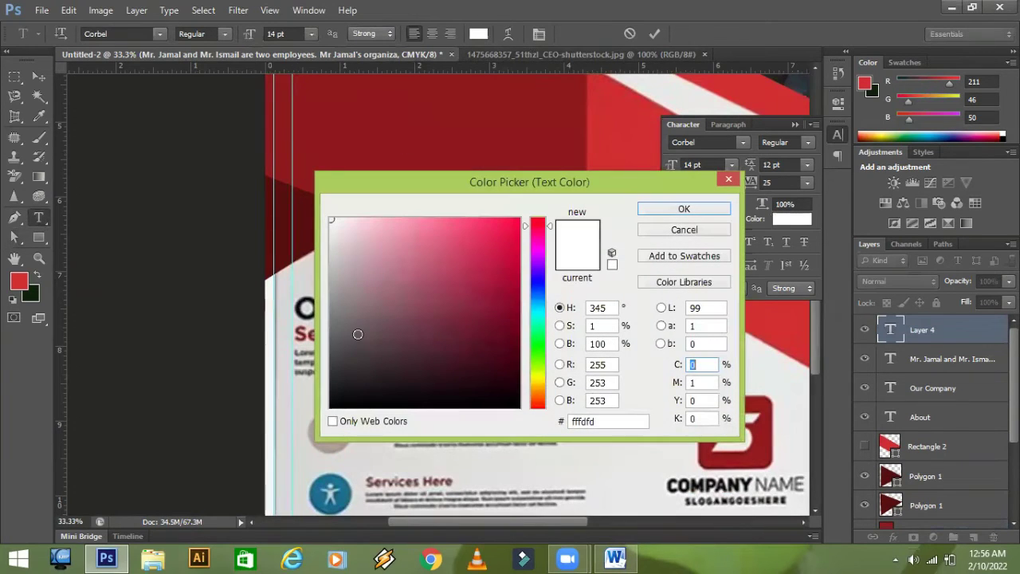
{"action": "left_click", "coordinate": [334, 407]}
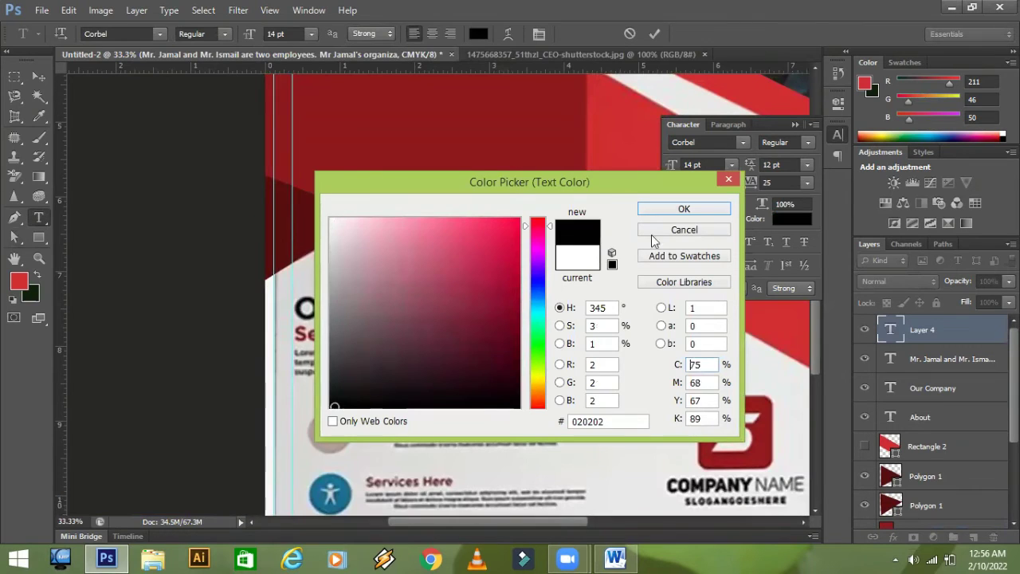
{"action": "left_click", "coordinate": [665, 210]}
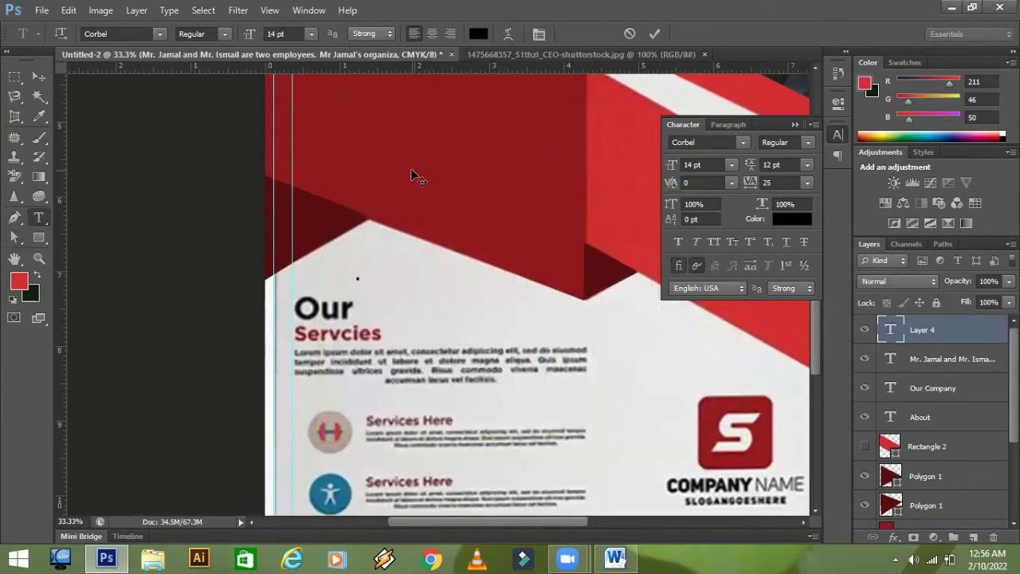
- Enter "Our" and "Services" on two lines in the new text layer
{"action": "type", "text": "Ω"}
{"action": "type", "text": "ur"}
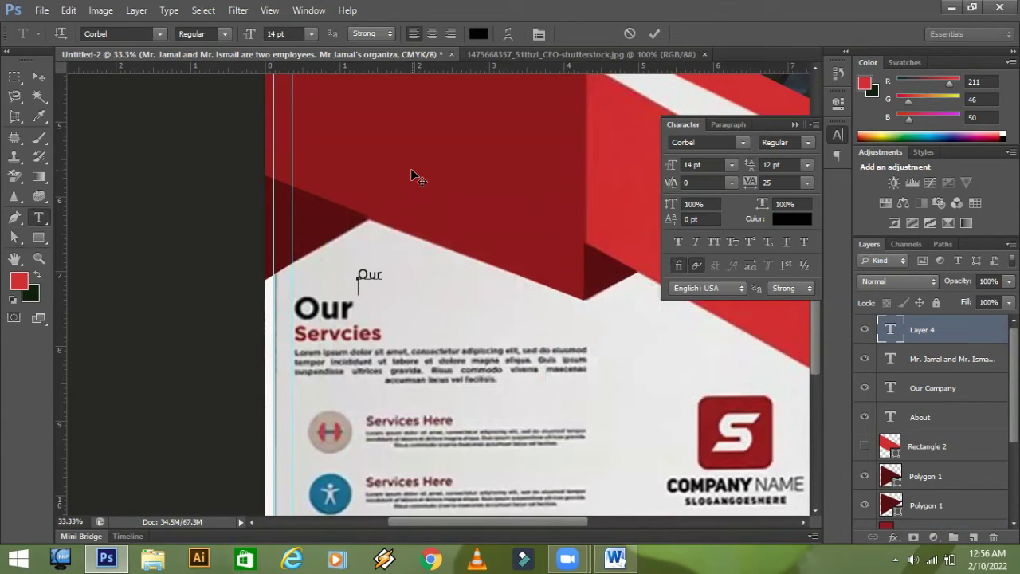
{"action": "type", "text": "Services"}
- Format both lines of the new Our Services text as Bold with 14 pt leading
{"action": "left_click_drag", "start_coordinate": [357, 272], "coordinate": [420, 296]}
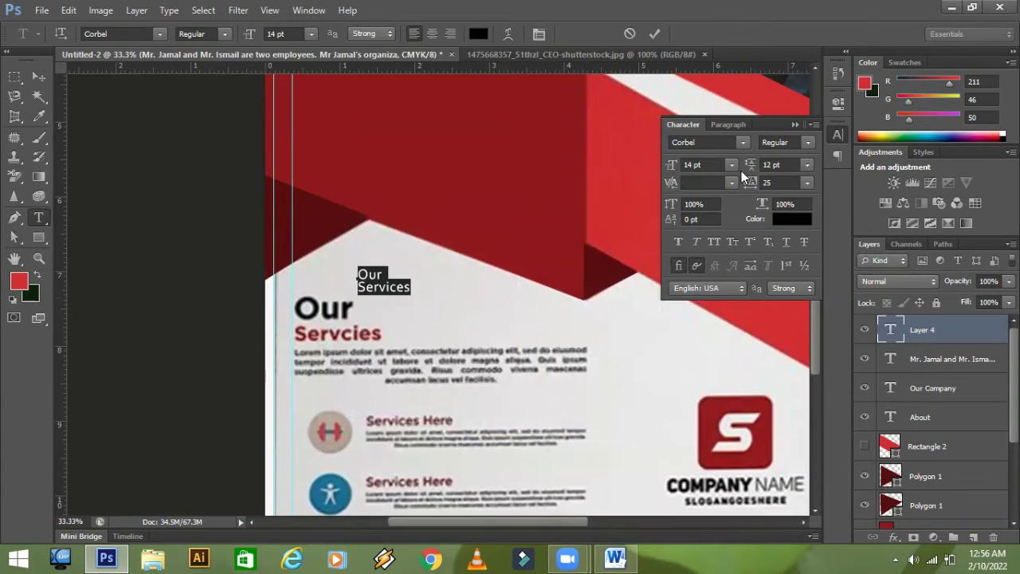
{"action": "left_click", "coordinate": [803, 142]}
{"action": "left_click", "coordinate": [786, 180]}
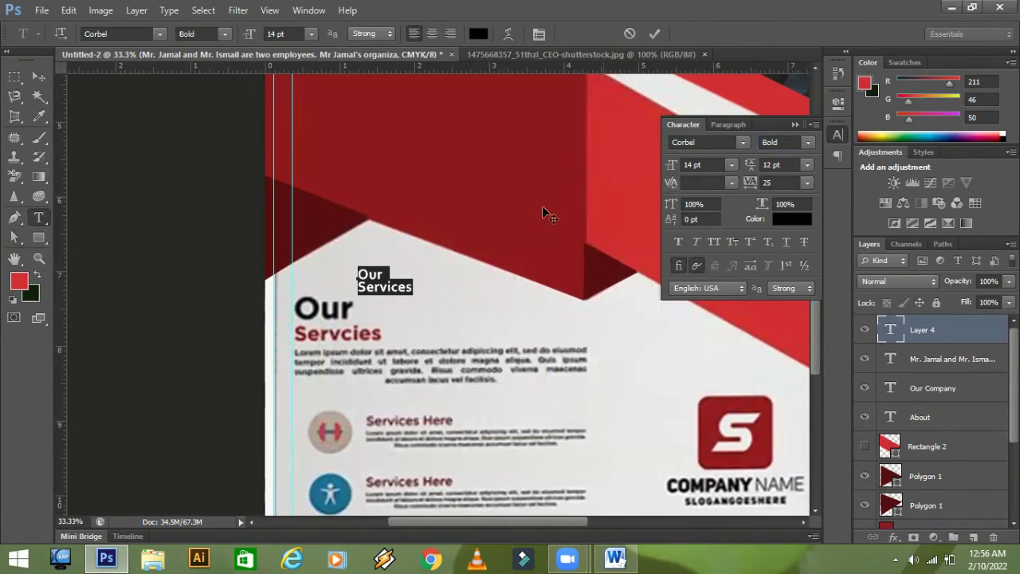
{"action": "left_click", "coordinate": [807, 164]}
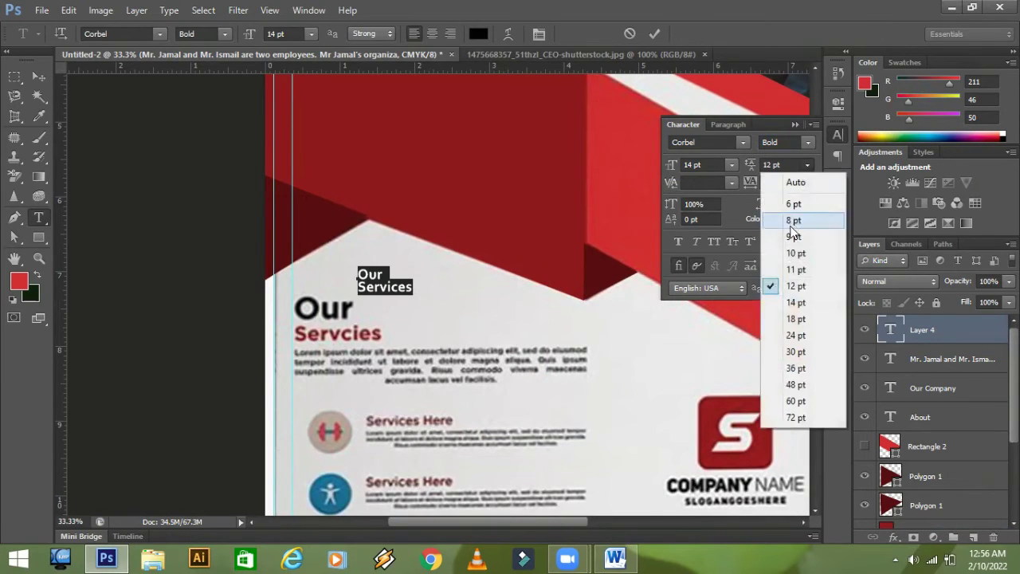
{"action": "left_click", "coordinate": [794, 302]}
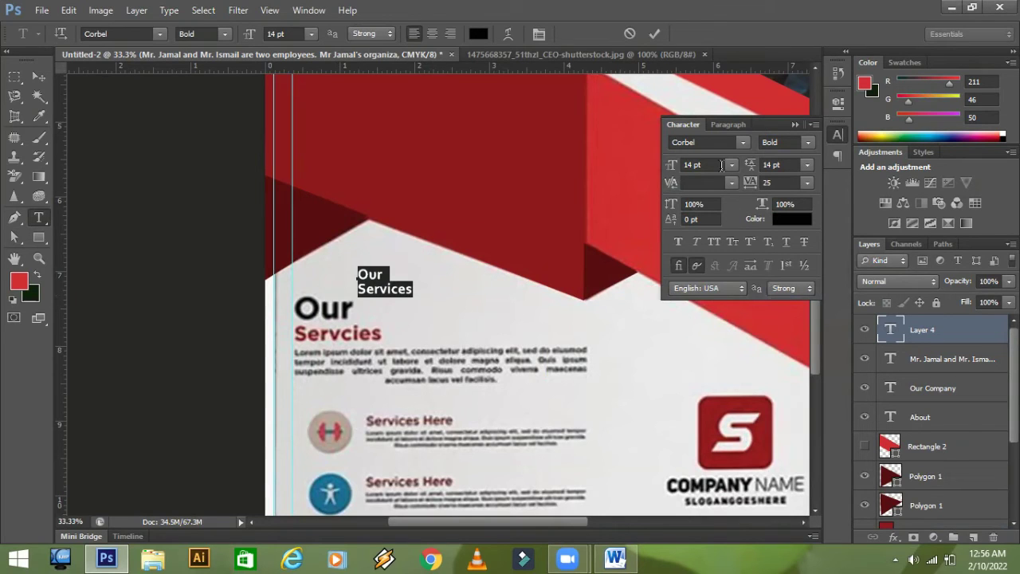
- Scale the Our Services text to about 189% width and 228% height, place it over the reference heading, and apply the transformation
{"action": "left_click", "coordinate": [32, 74]}
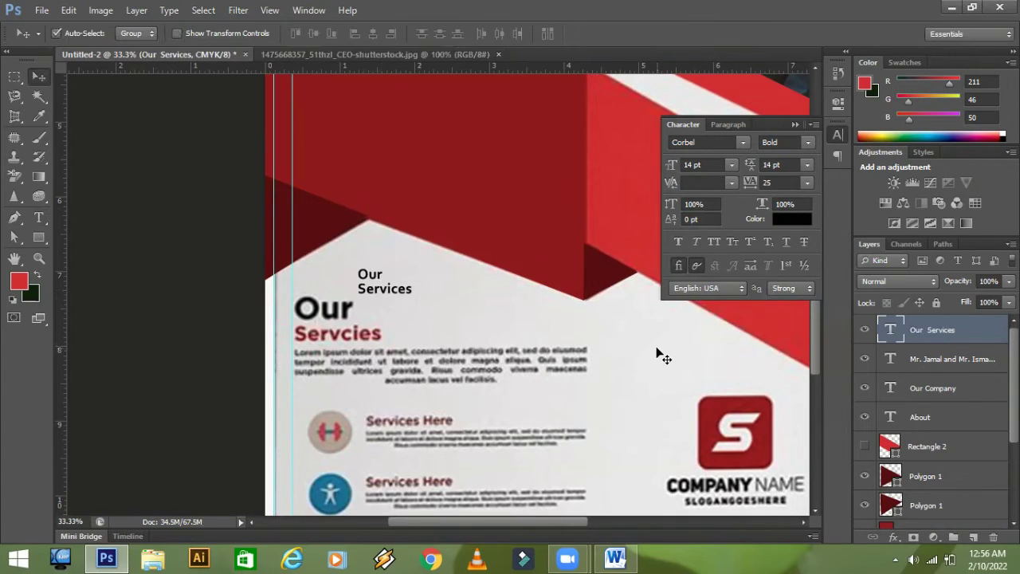
{"action": "key", "text": "ctrl+t"}
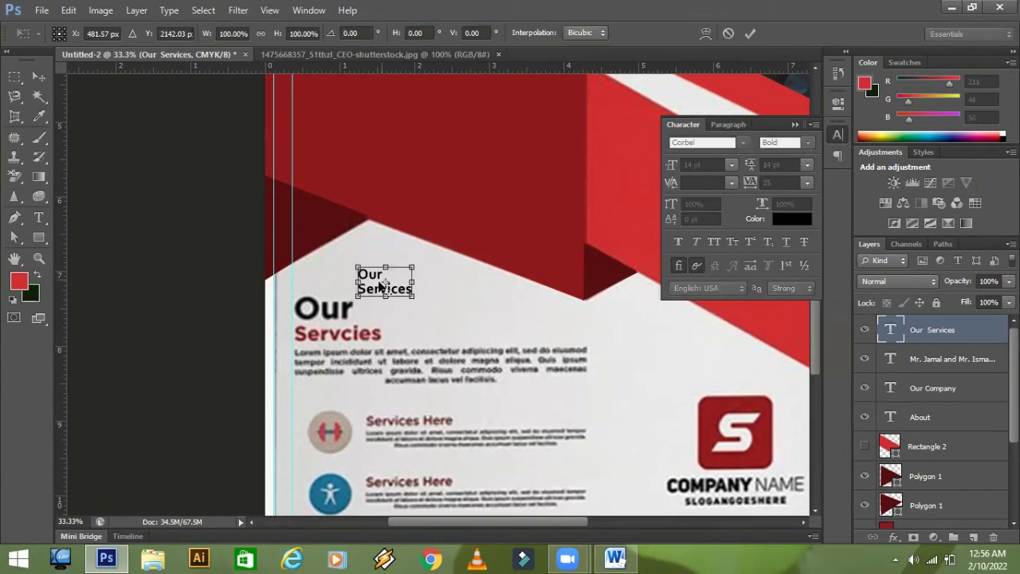
{"action": "left_click_drag", "start_coordinate": [357, 268], "coordinate": [309, 229]}
{"action": "left_click_drag", "start_coordinate": [341, 265], "coordinate": [331, 312]}
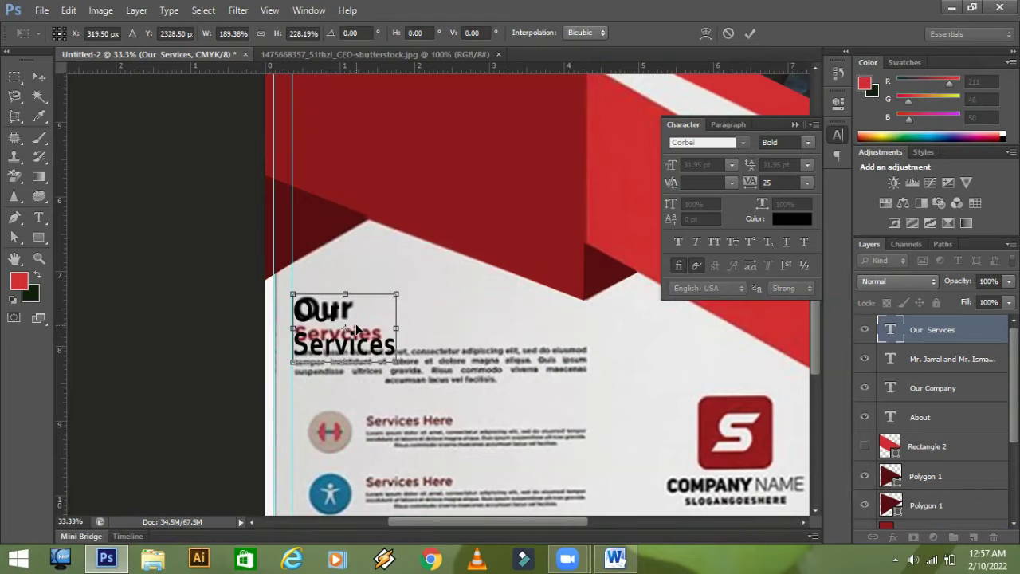
{"action": "left_click", "coordinate": [38, 217]}
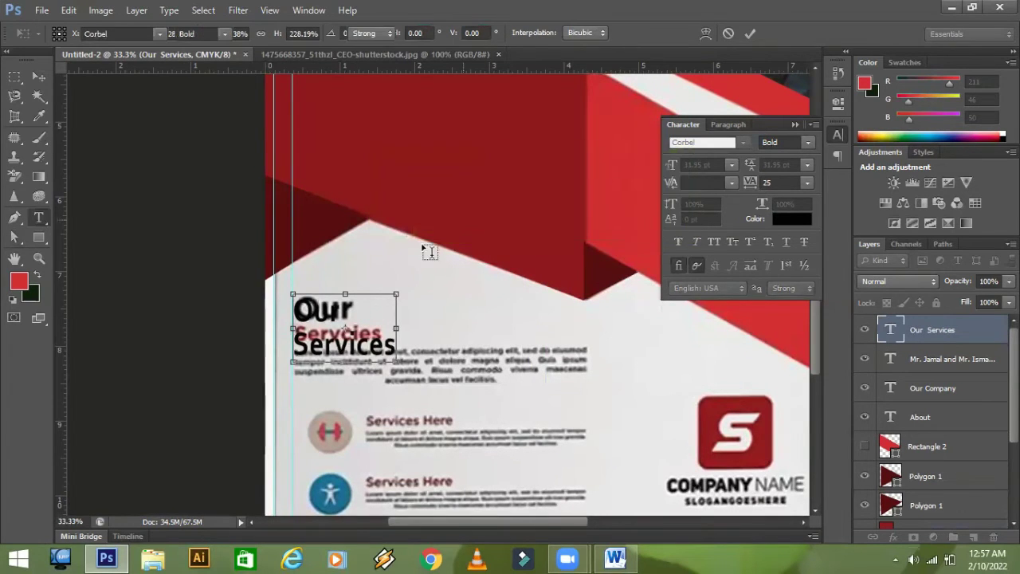
{"action": "left_click", "coordinate": [456, 220]}
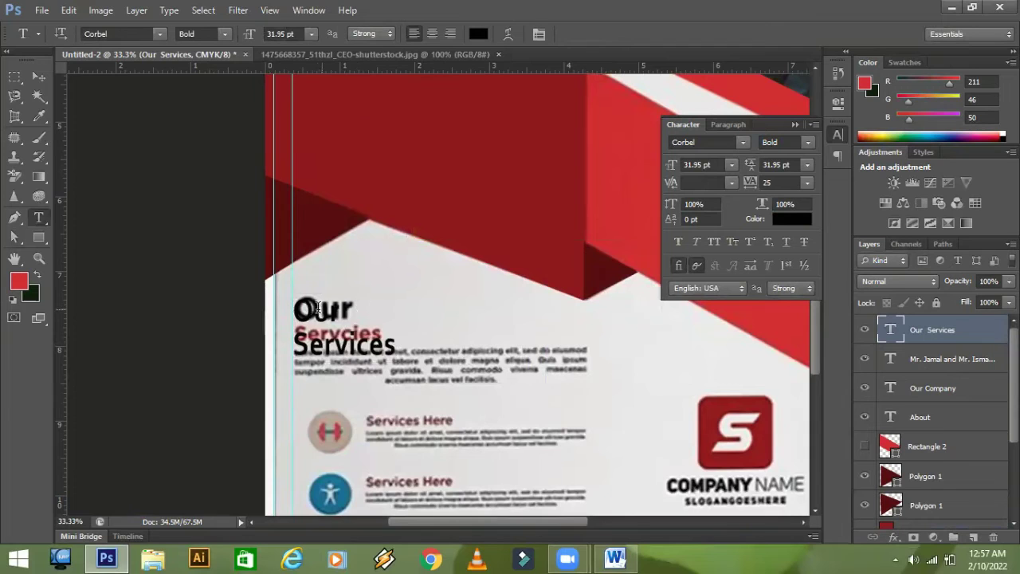
- Try leading values of 10, 11 and 12 pt on both lines of the Our Services text
{"action": "left_click_drag", "start_coordinate": [294, 307], "coordinate": [405, 329]}
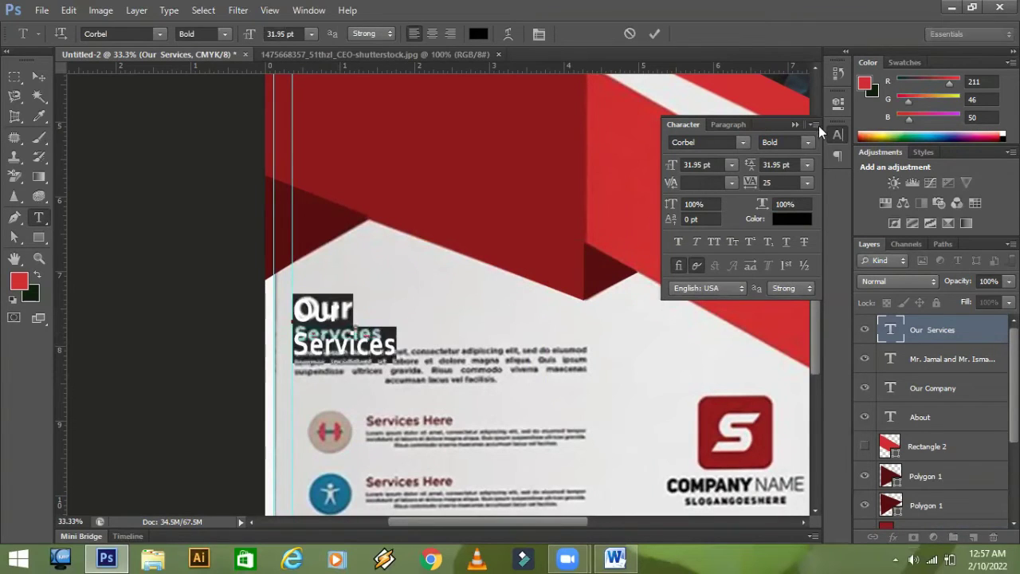
{"action": "left_click", "coordinate": [807, 165]}
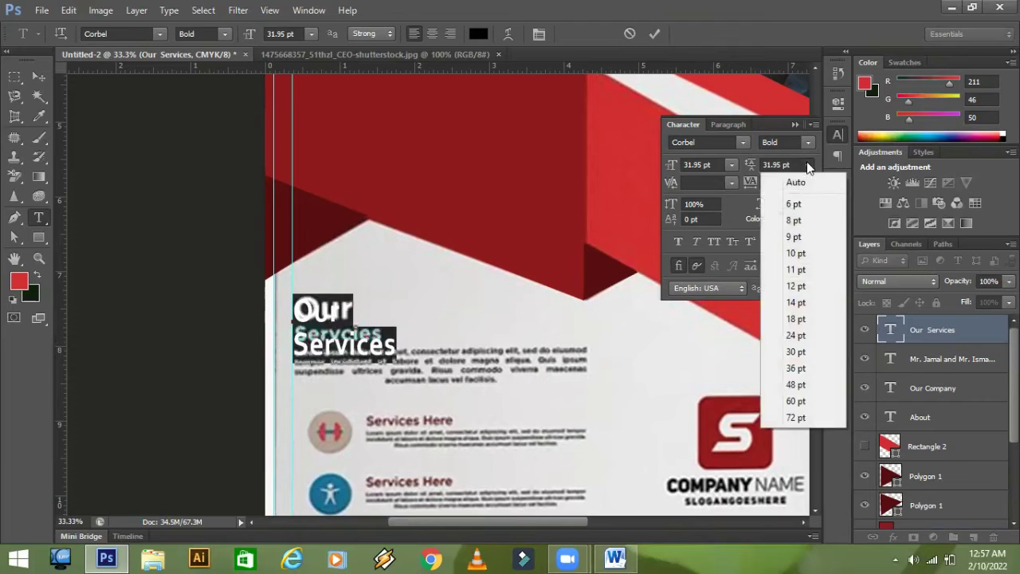
{"action": "left_click", "coordinate": [789, 254]}
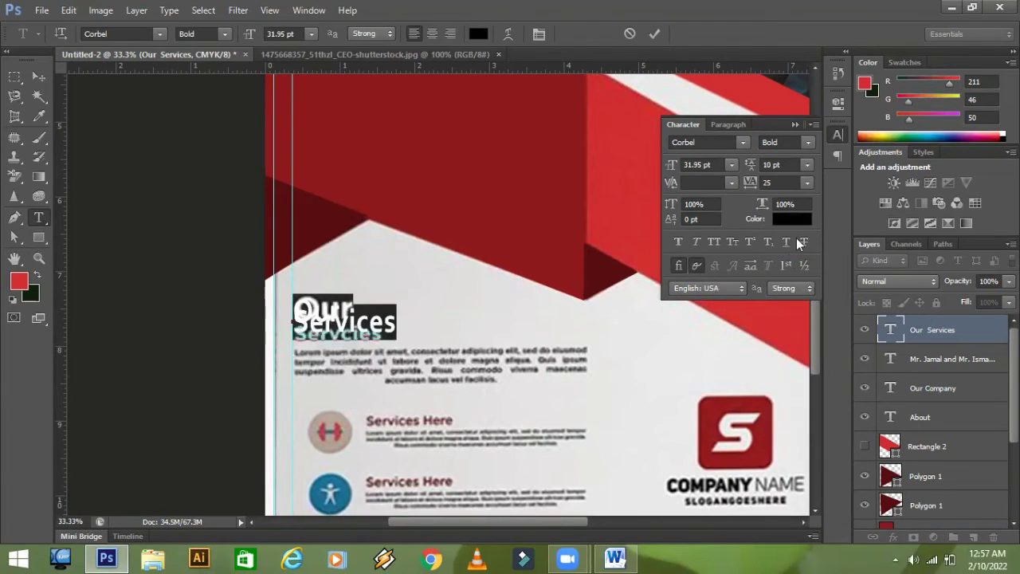
{"action": "left_click", "coordinate": [807, 165]}
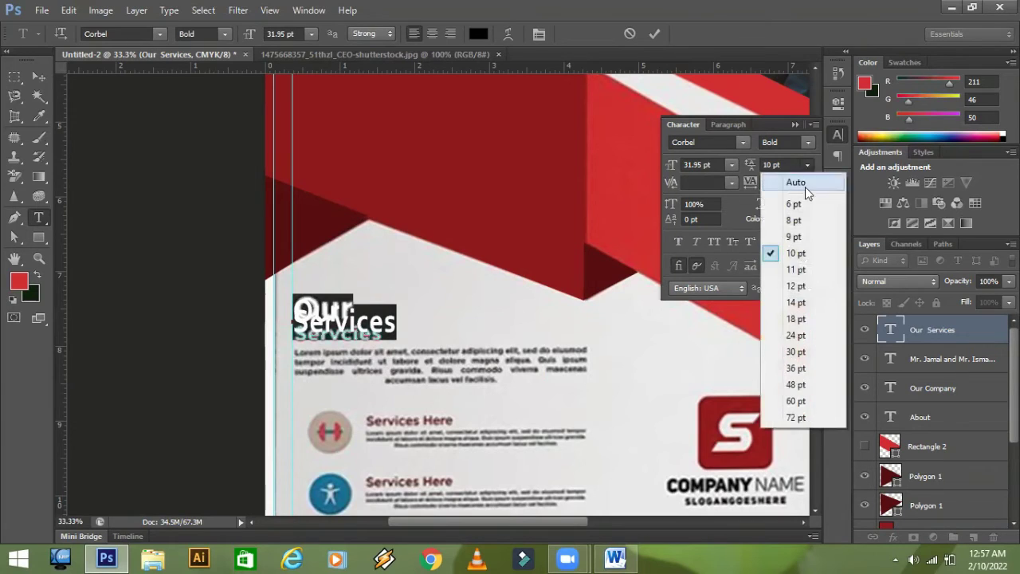
{"action": "left_click", "coordinate": [794, 271]}
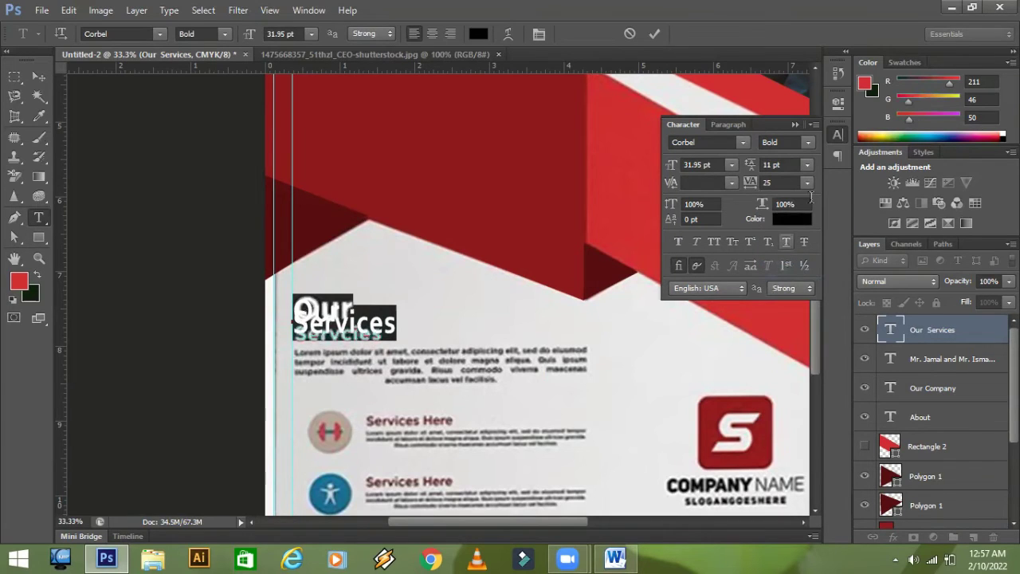
{"action": "left_click", "coordinate": [807, 165]}
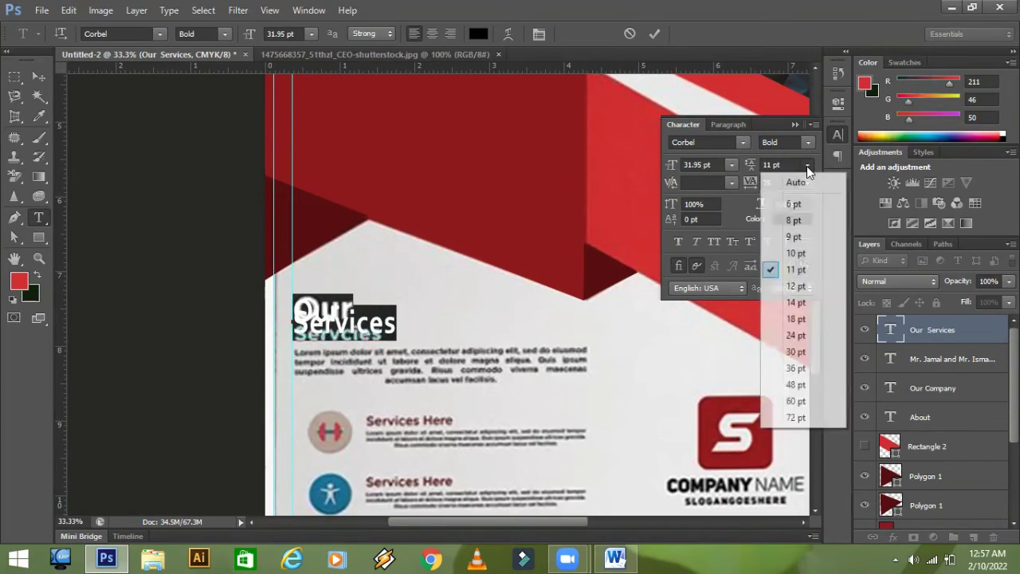
{"action": "left_click", "coordinate": [795, 286]}
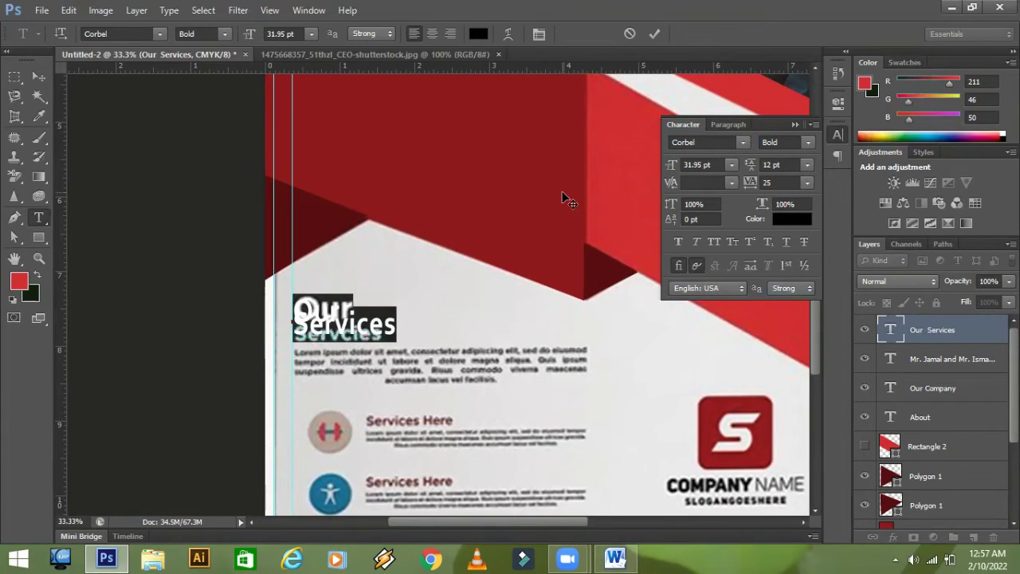
{"action": "key", "text": "Right"}
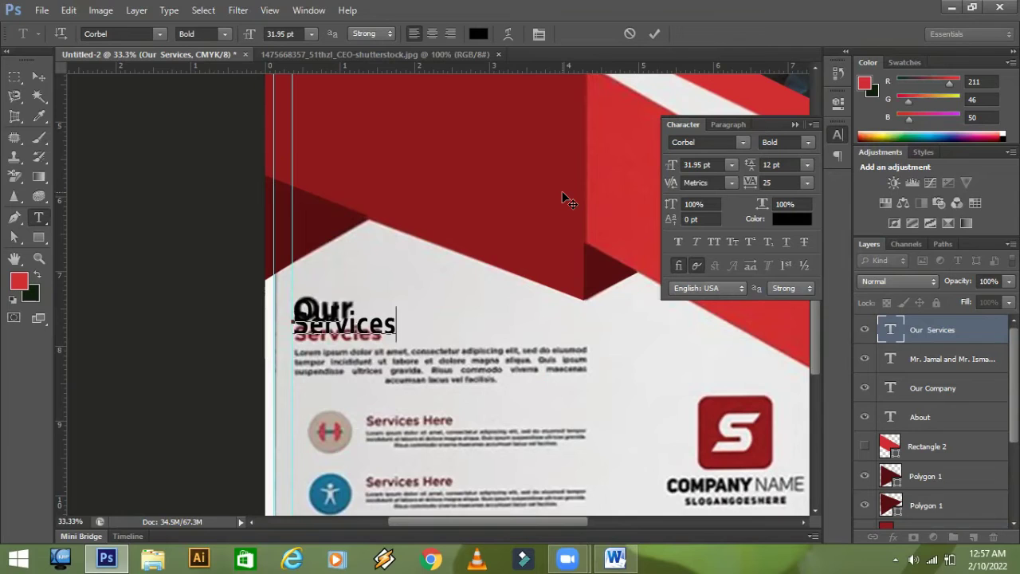
- Set the leading of both lines of the Our Services text to 24 pt
{"action": "key", "text": "ctrl+a"}
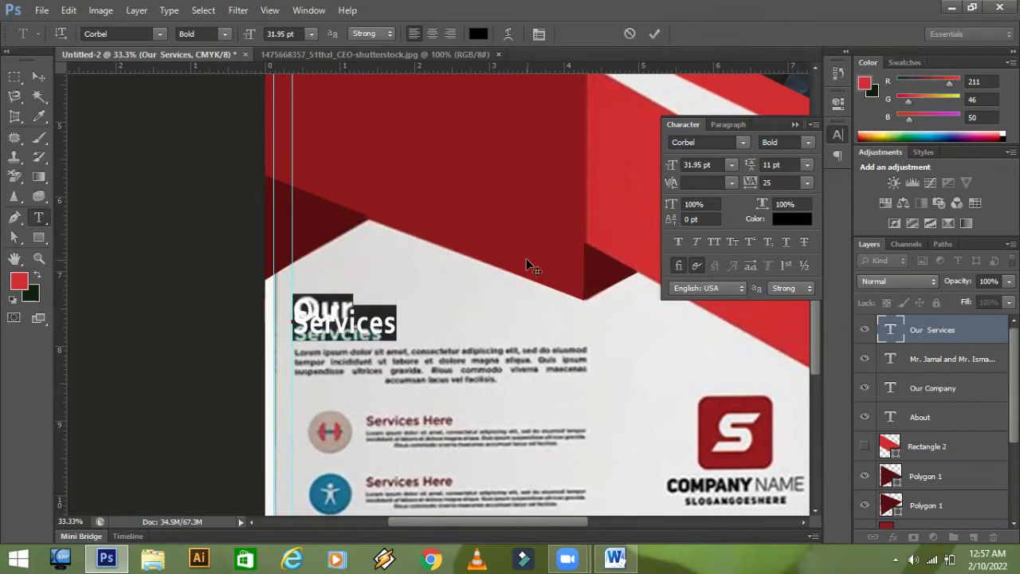
{"action": "left_click", "coordinate": [803, 165]}
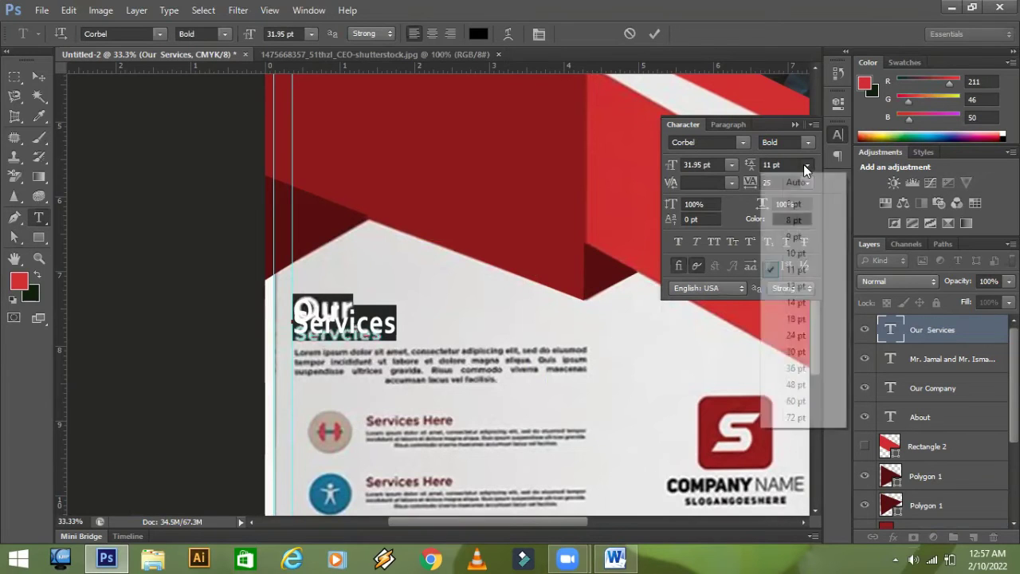
{"action": "left_click", "coordinate": [794, 301]}
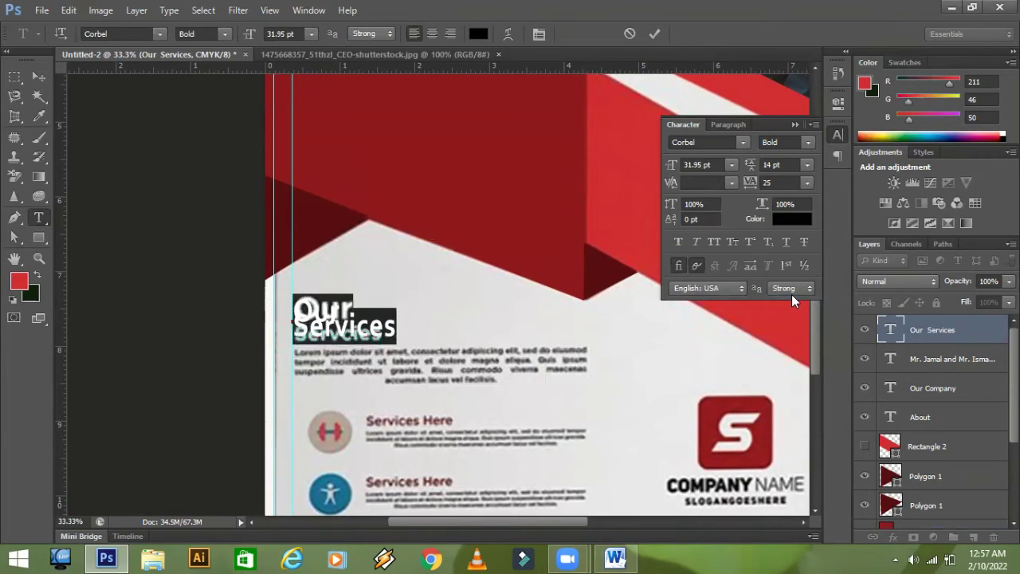
{"action": "left_click", "coordinate": [806, 164]}
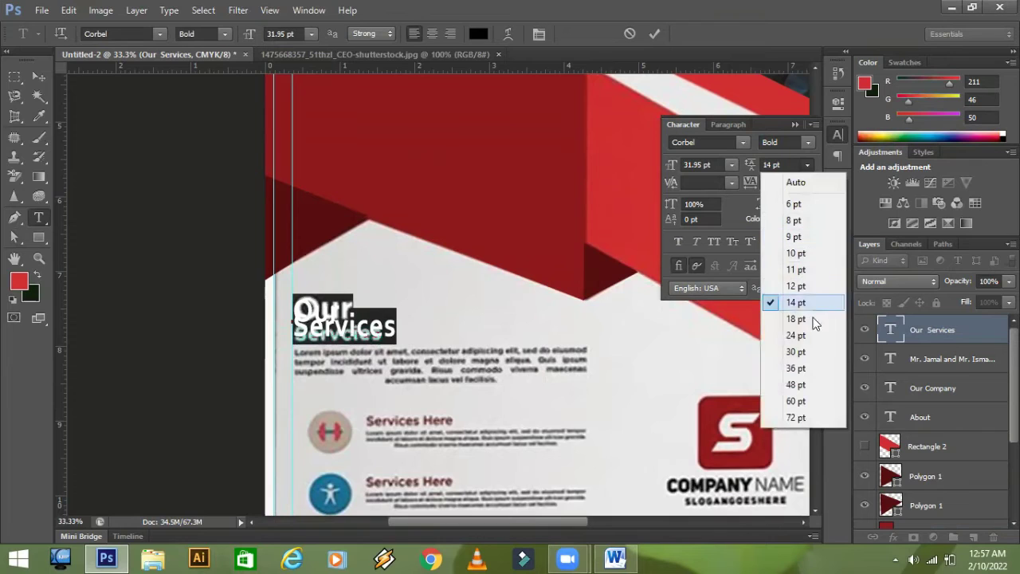
{"action": "left_click", "coordinate": [801, 337]}
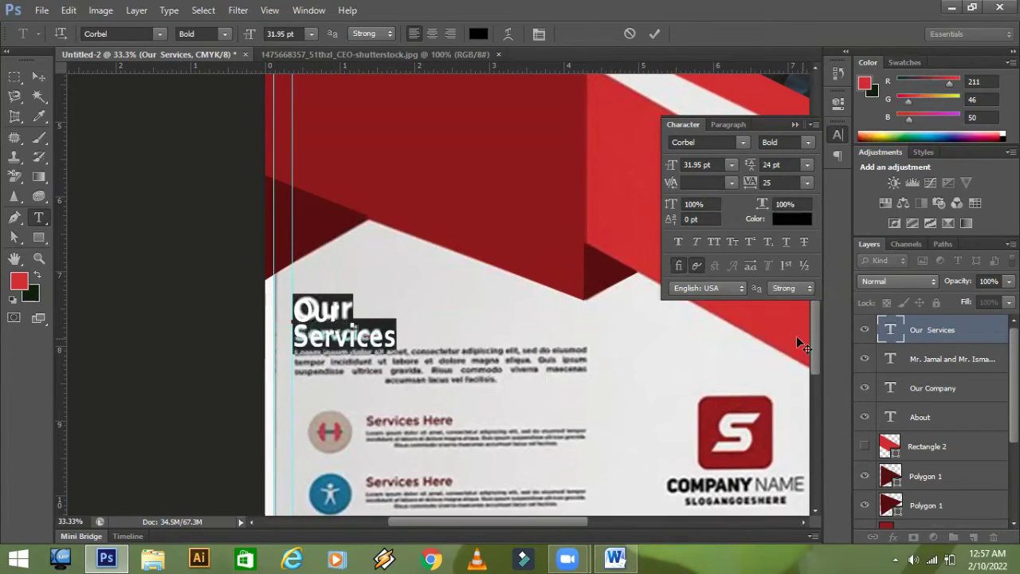
- Scale the Our Services text to about 89% height, narrow it slightly to fit the reference heading, and apply the transformation
{"action": "left_click", "coordinate": [38, 76]}
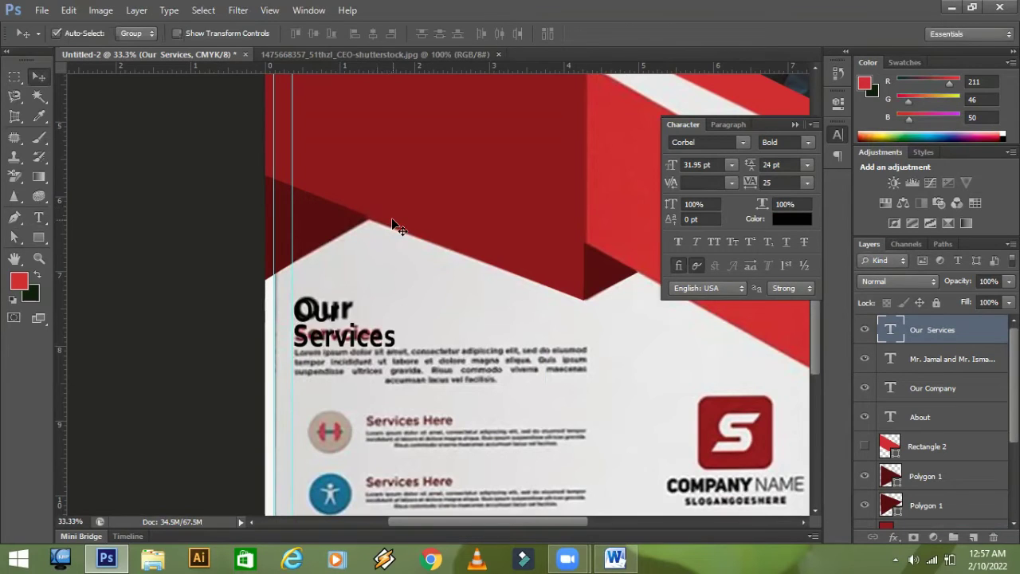
{"action": "key", "text": "ctrl+t"}
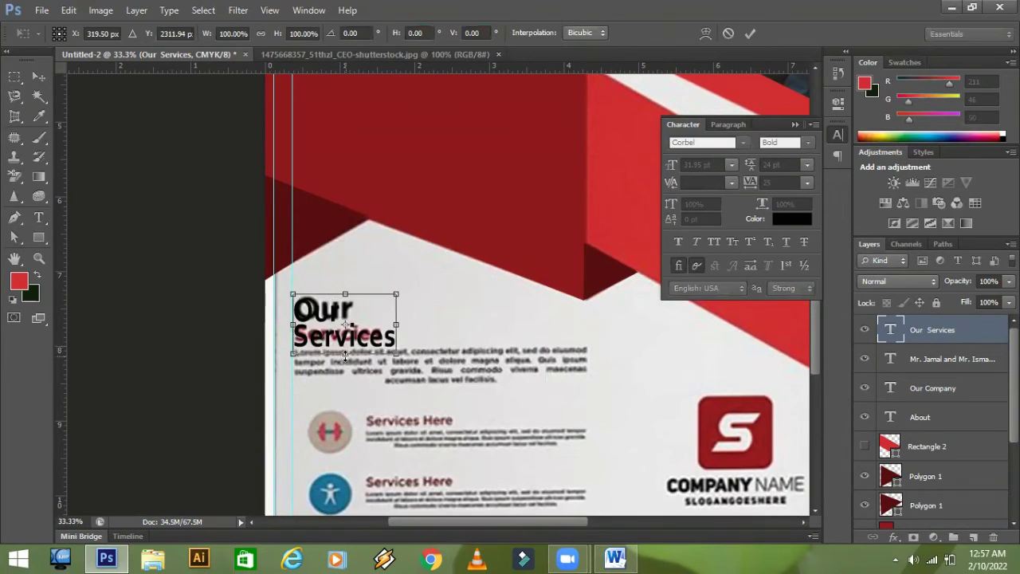
{"action": "left_click_drag", "start_coordinate": [345, 355], "coordinate": [352, 346]}
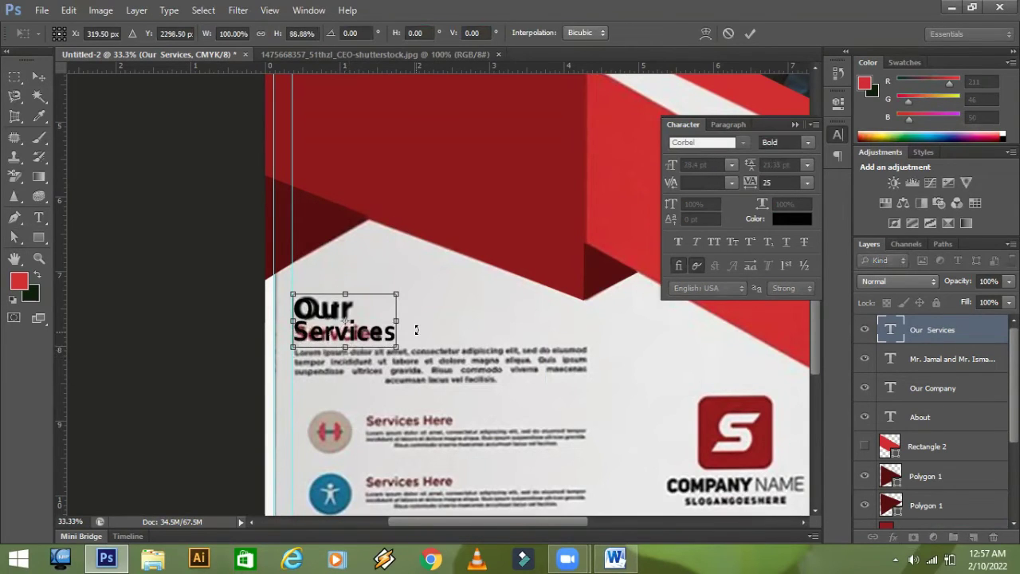
{"action": "mouse_move", "coordinate": [398, 323]}
{"action": "left_mouse_down"}
{"action": "mouse_move", "coordinate": [374, 320]}
{"action": "mouse_move", "coordinate": [401, 318]}
{"action": "left_mouse_up"}
{"action": "key", "text": "Return"}
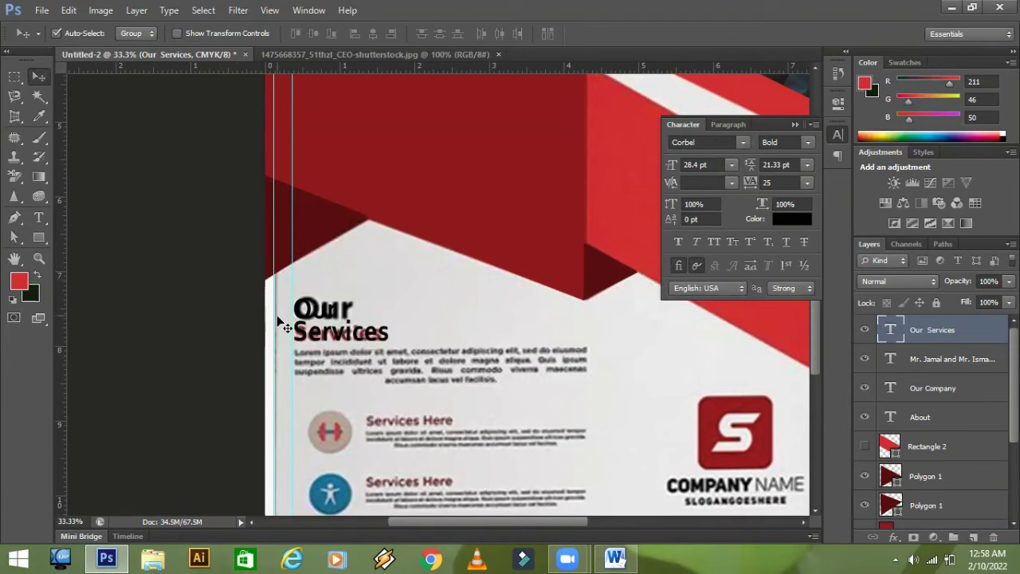
{"action": "left_click", "coordinate": [39, 217]}
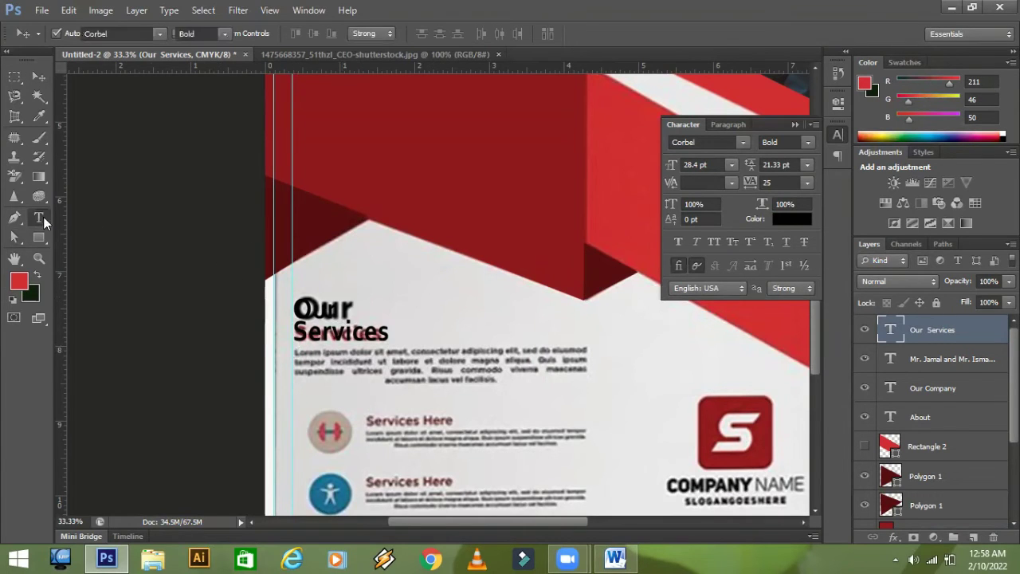
{"action": "left_click", "coordinate": [319, 371]}
{"action": "left_click", "coordinate": [400, 353]}
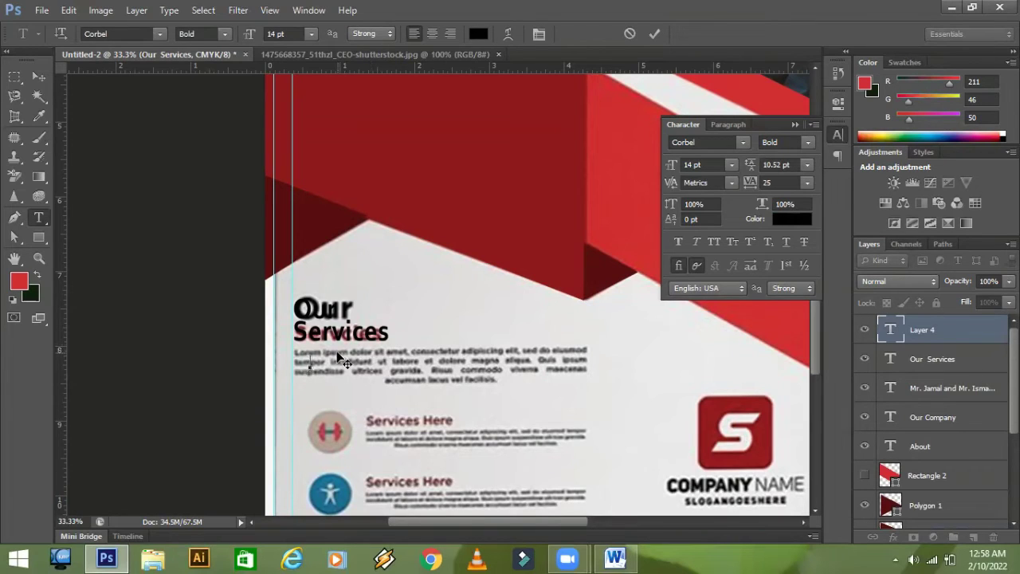
{"action": "left_click_drag", "start_coordinate": [931, 333], "coordinate": [993, 539]}
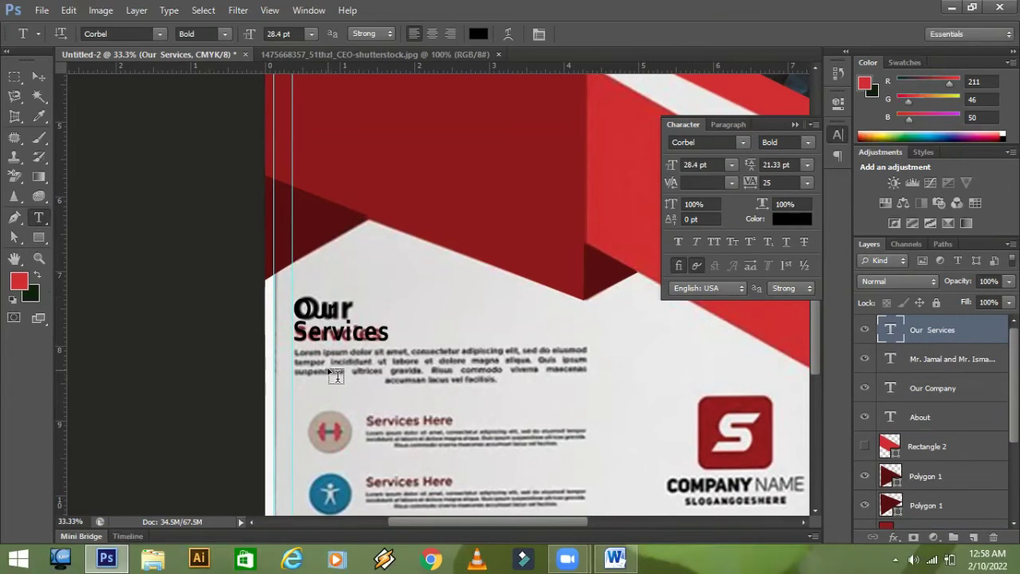
- Draw a paragraph text box over the reference paragraph under Our Services and paste the copied company description into it
{"action": "key", "text": "ctrl+plus"}
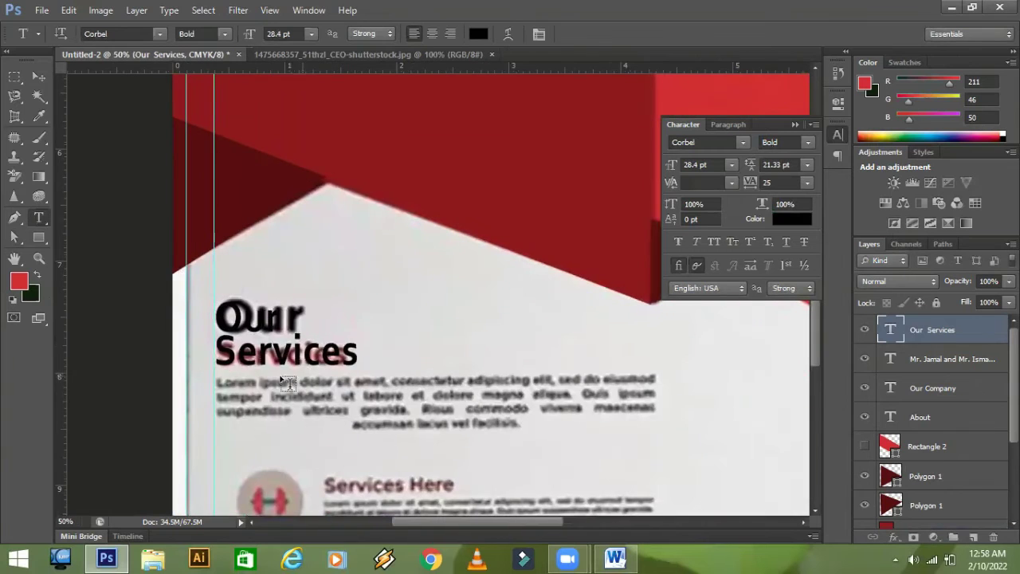
{"action": "left_click_drag", "start_coordinate": [217, 377], "coordinate": [659, 441]}
{"action": "key", "text": "ctrl"}
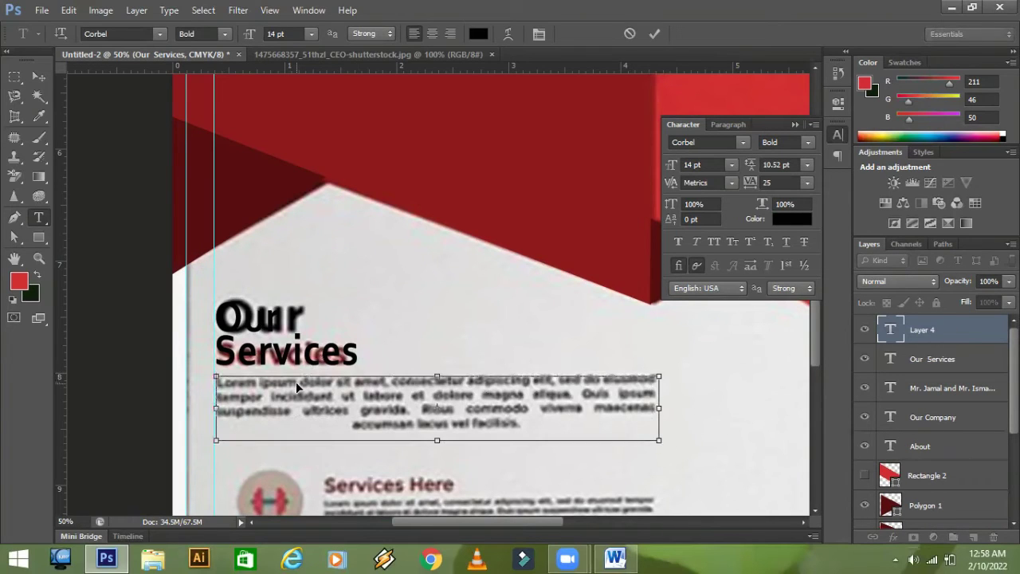
{"action": "type", "text": "Mr. Jamal and Mr. Ismail are two employees. Mr Jamal's organization mainly operates for the welfare of the people. It builds roads,"}
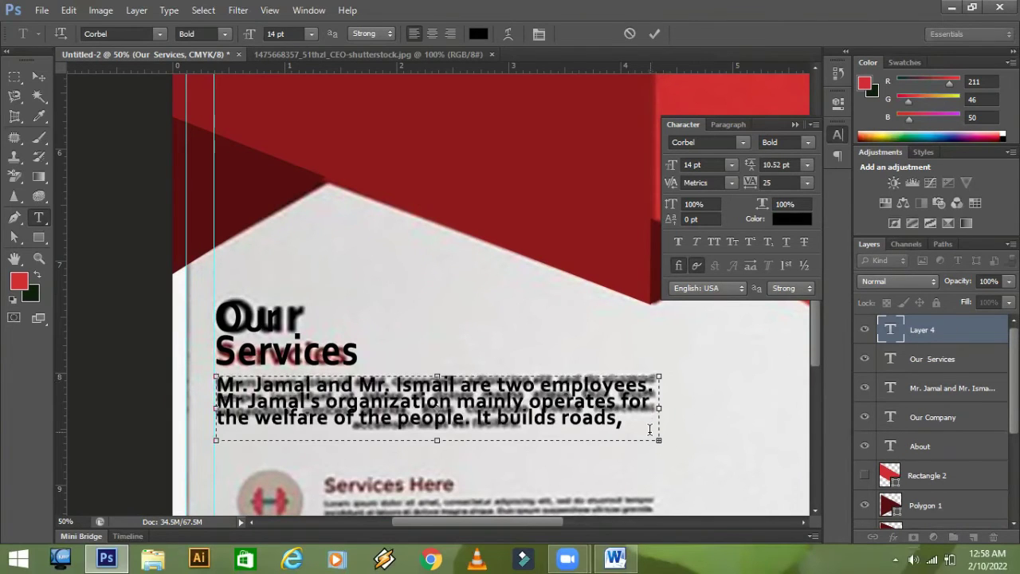
- Set the font size of all text in the pasted description paragraph to 10 pt
{"action": "key", "text": "ctrl+a"}
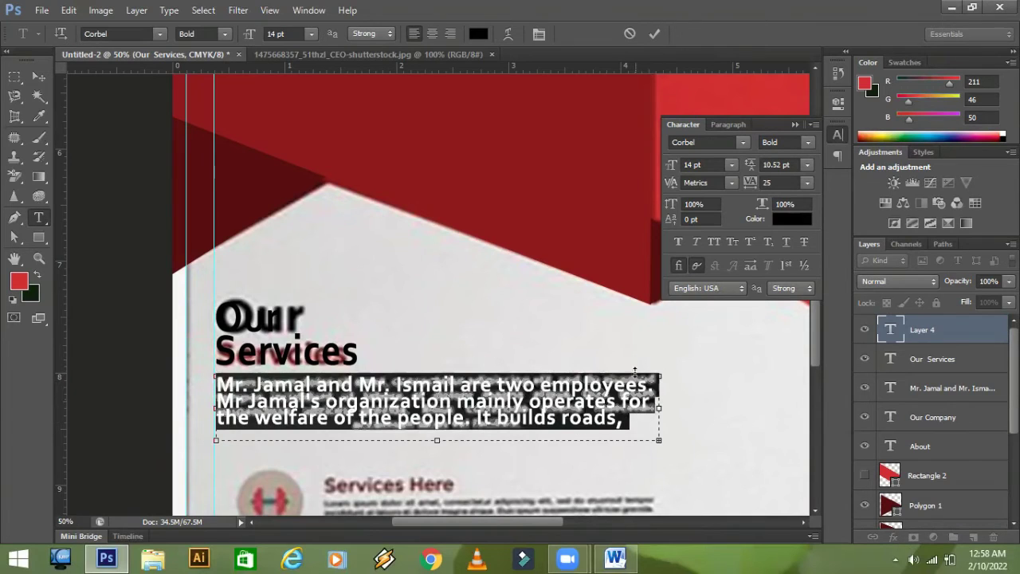
{"action": "left_click", "coordinate": [806, 165]}
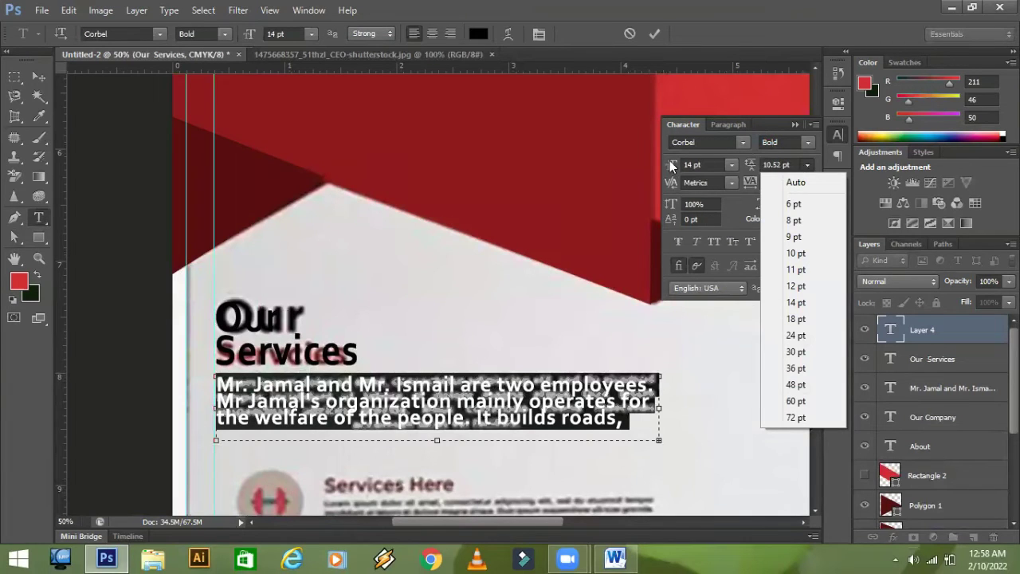
{"action": "left_click", "coordinate": [624, 166]}
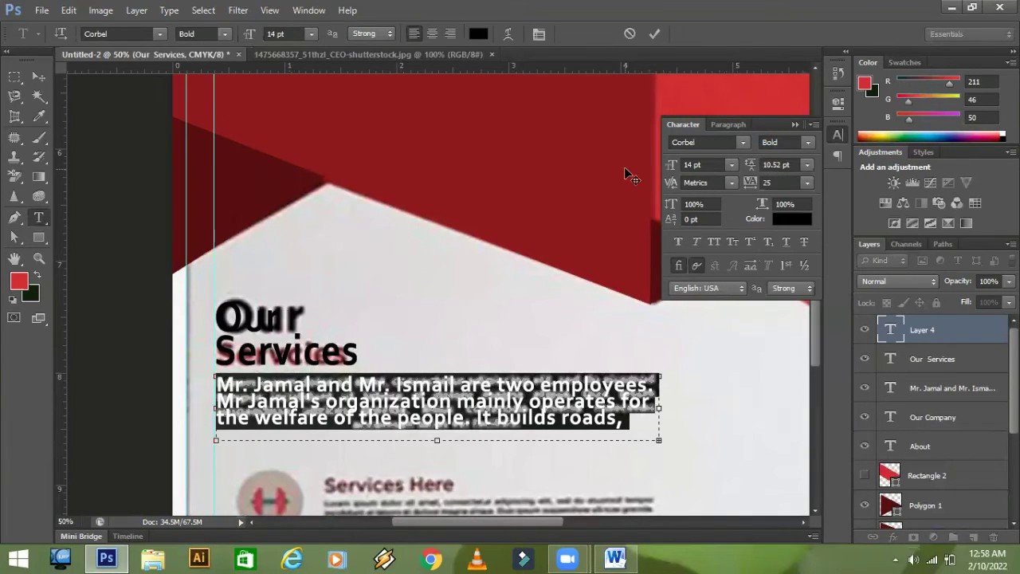
{"action": "left_click", "coordinate": [732, 165]}
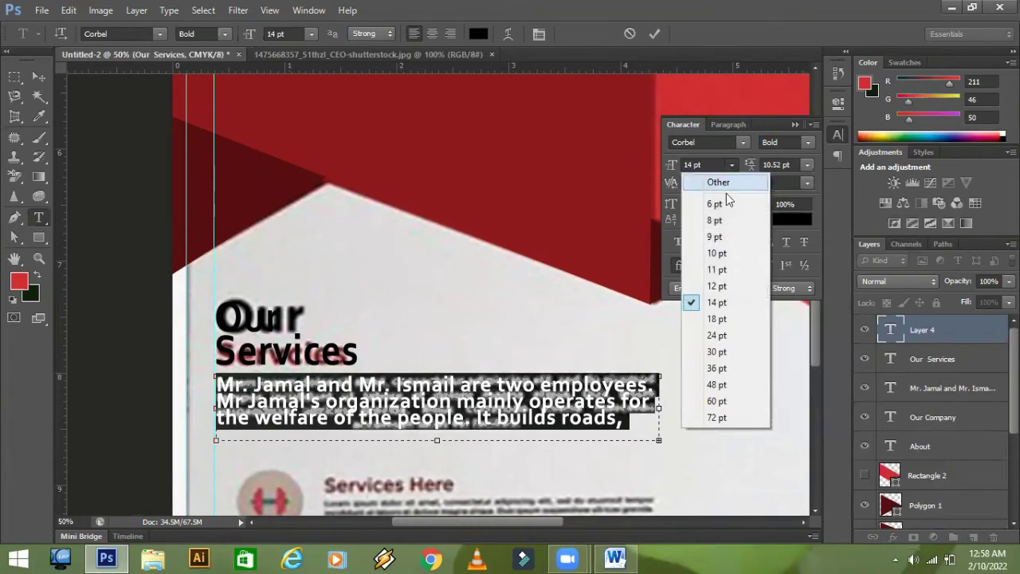
{"action": "left_click", "coordinate": [714, 255]}
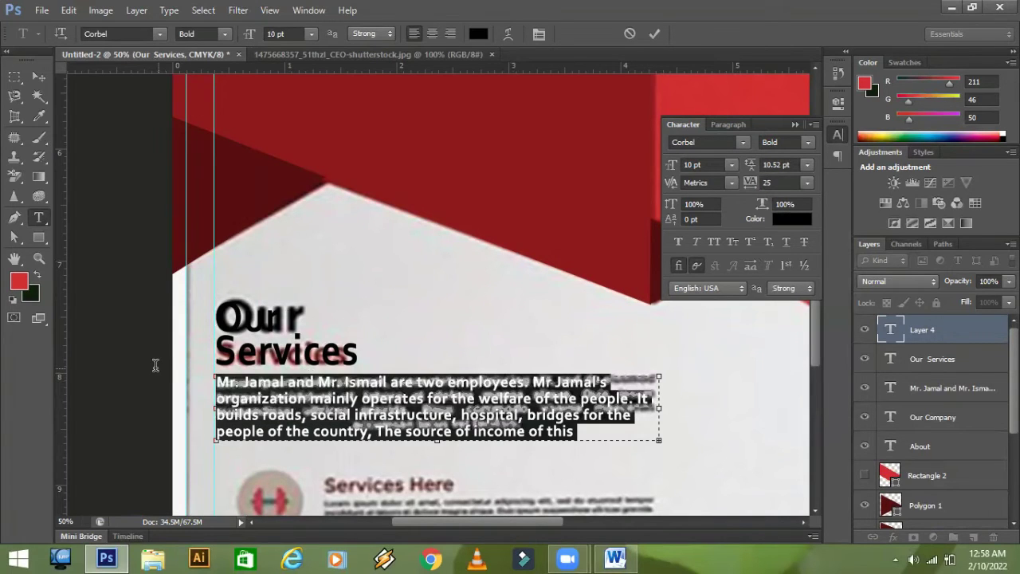
- Try justifying the description paragraph with its last line centered, and return it to left alignment
{"action": "left_click", "coordinate": [727, 125]}
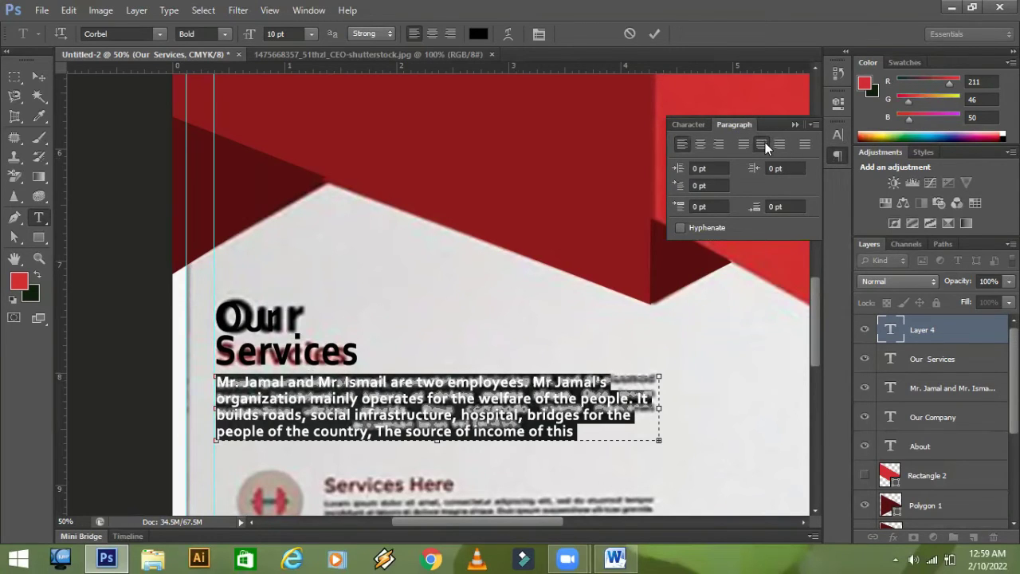
{"action": "left_click", "coordinate": [762, 144]}
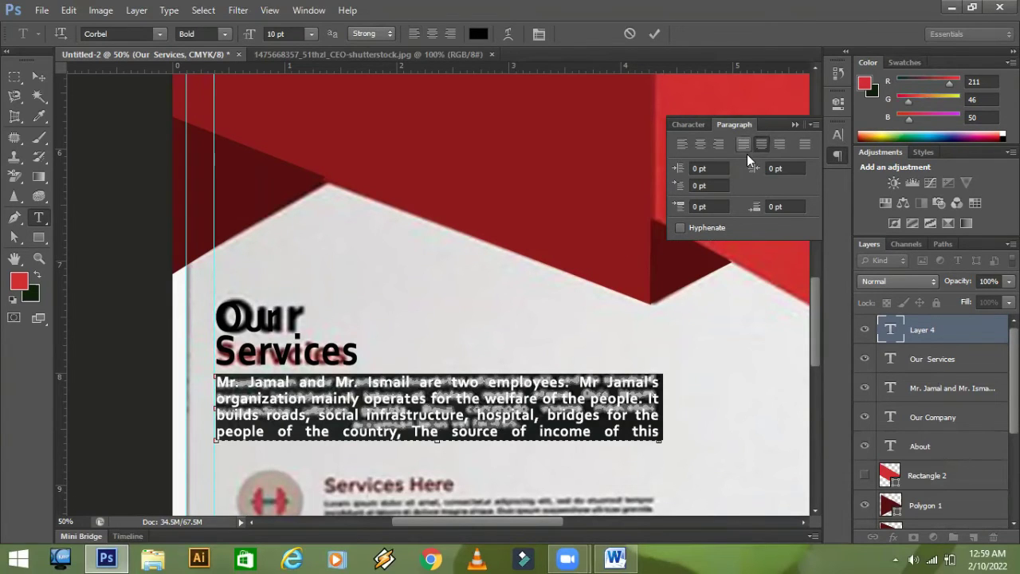
{"action": "left_click", "coordinate": [682, 145]}
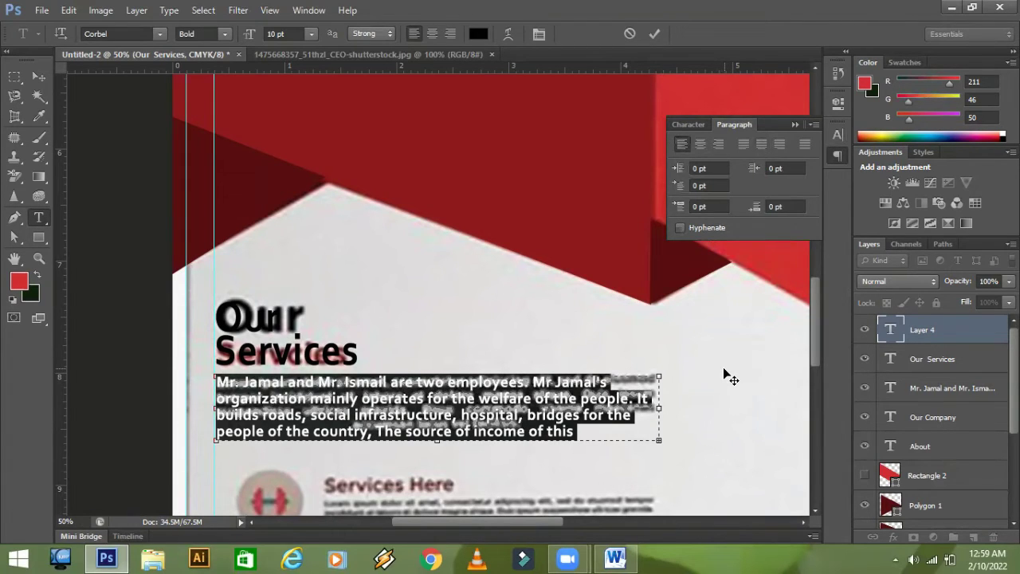
- Duplicate the Our Services paragraph, move the copy under the first Services Here heading, narrow it to about 74% width, and apply the transformation
{"action": "left_click", "coordinate": [38, 73]}
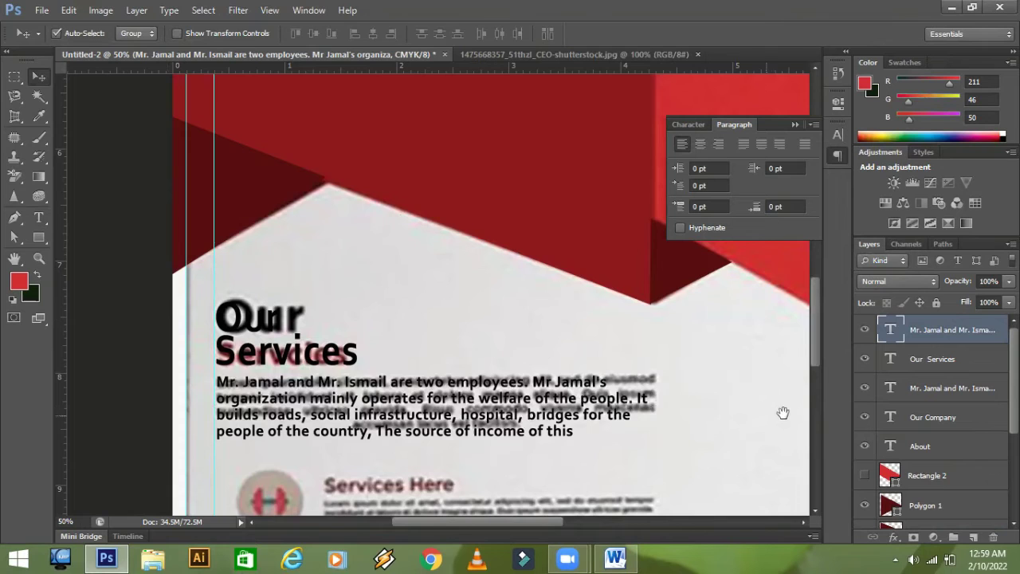
{"action": "left_click_drag", "start_coordinate": [722, 423], "coordinate": [632, 297]}
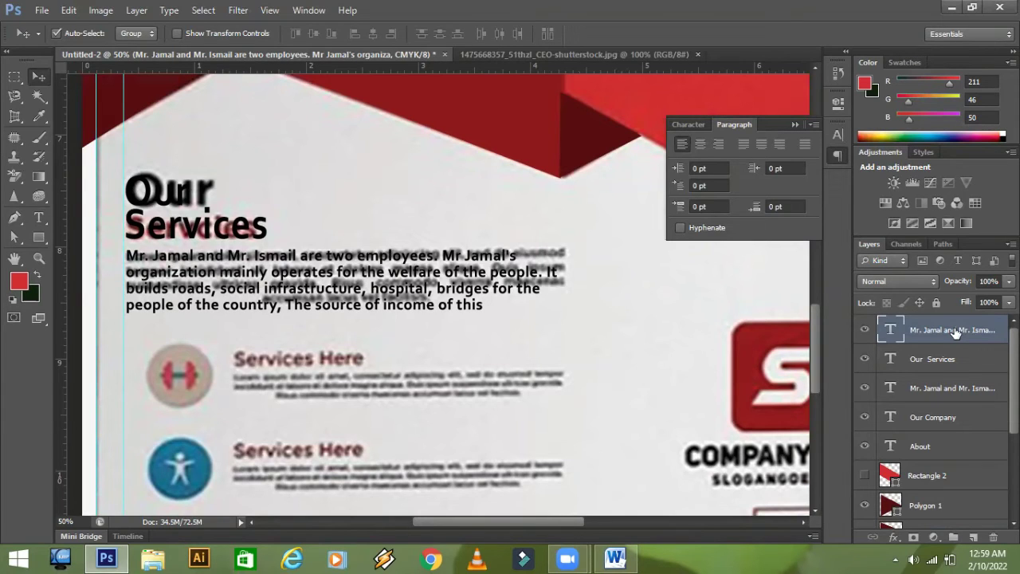
{"action": "key", "text": "ctrl+j"}
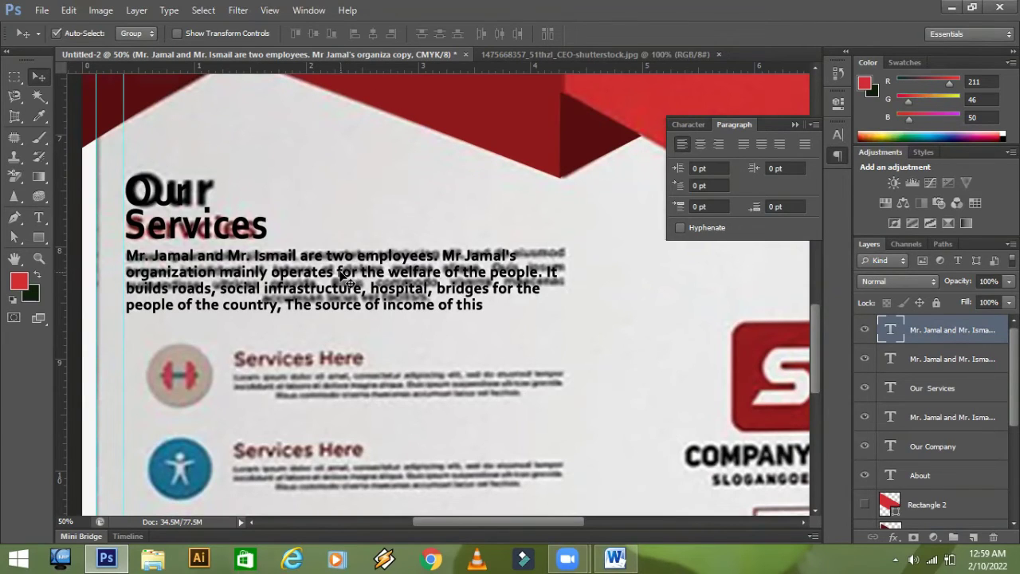
{"action": "key", "text": "ctrl+t"}
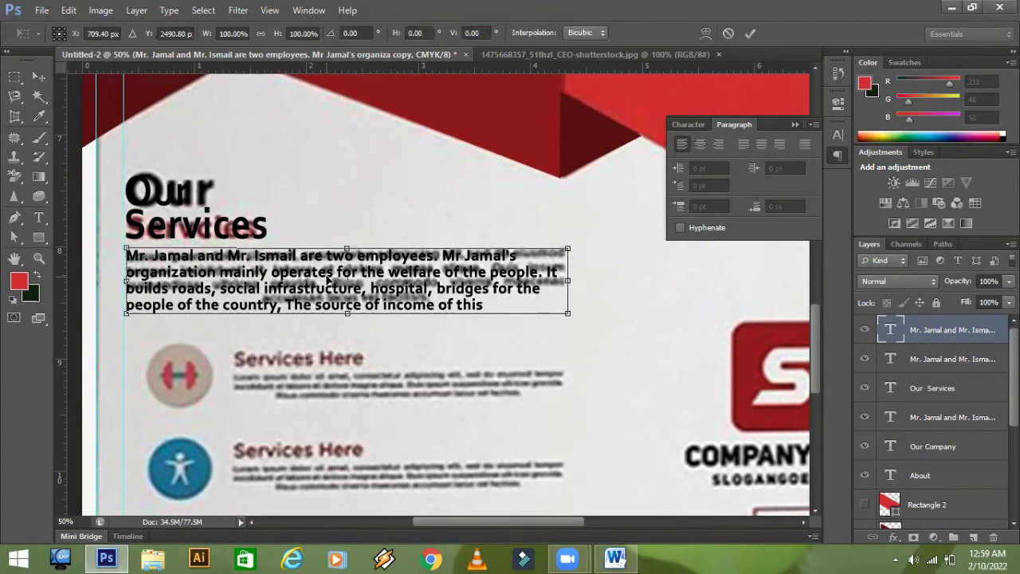
{"action": "left_click_drag", "start_coordinate": [329, 279], "coordinate": [434, 398]}
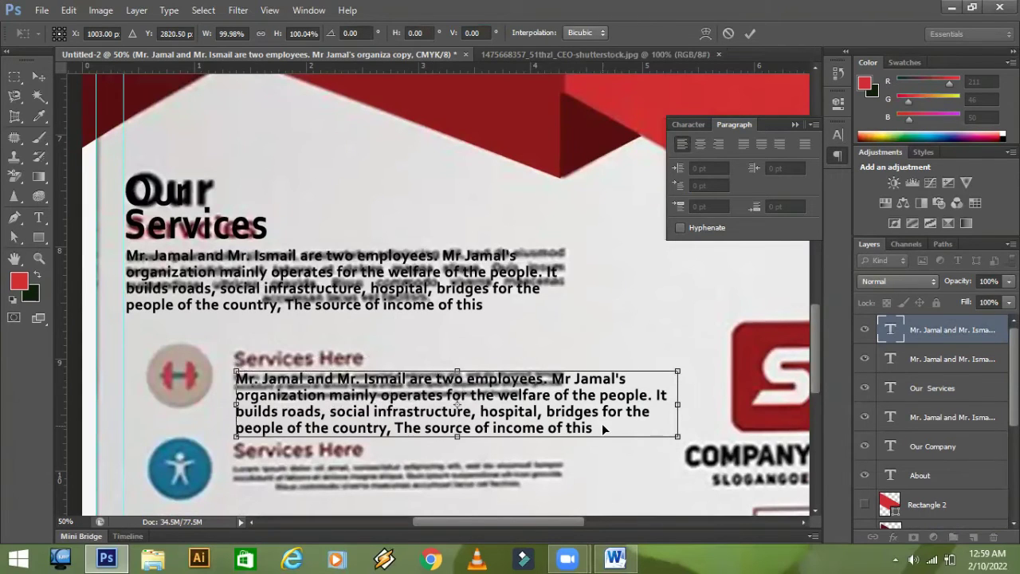
{"action": "left_click_drag", "start_coordinate": [677, 404], "coordinate": [560, 392]}
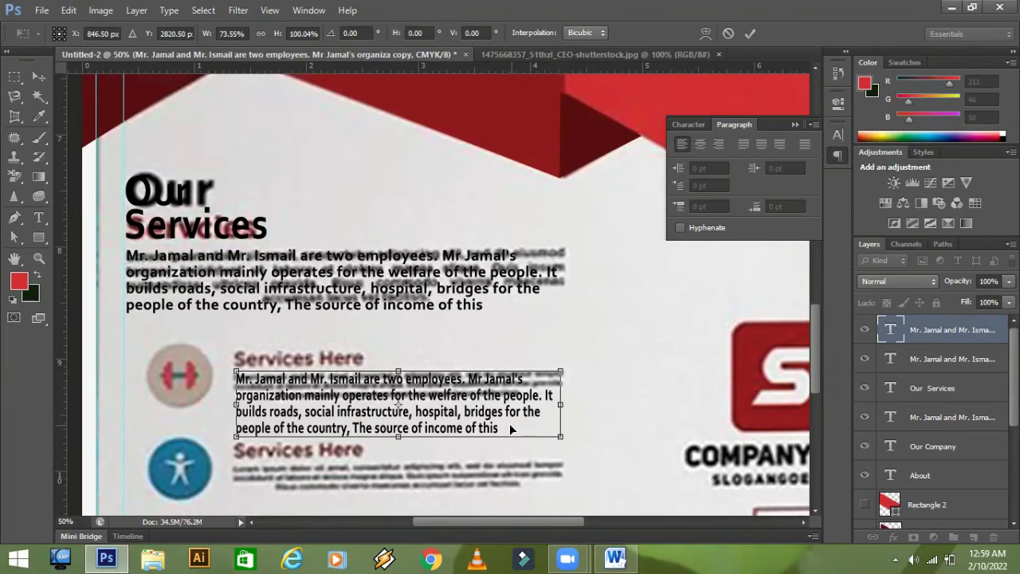
{"action": "left_click", "coordinate": [39, 216]}
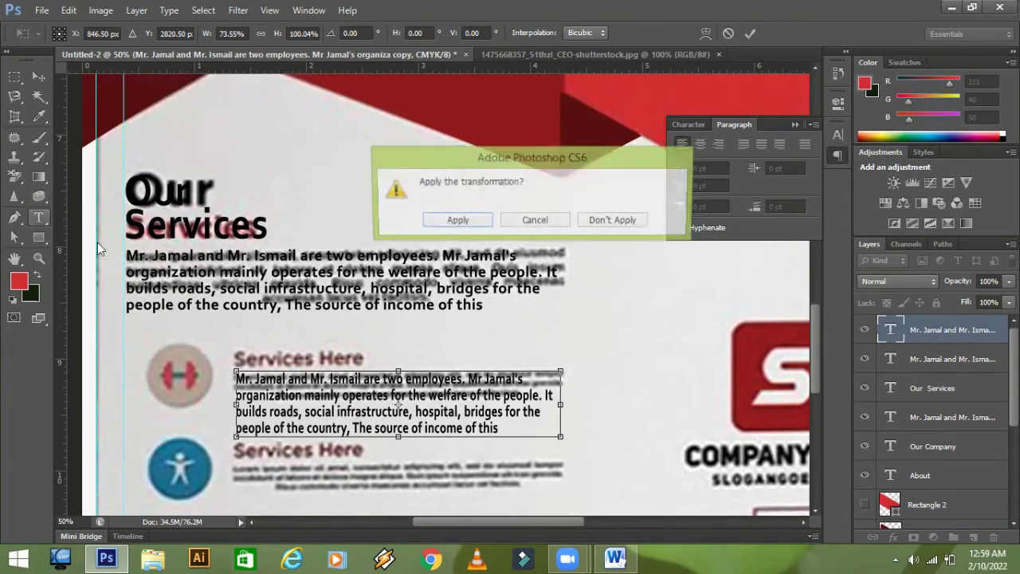
{"action": "left_click", "coordinate": [457, 220]}
- Set the font size of the visible text in the first service item's paragraph to 8 pt
{"action": "left_click_drag", "start_coordinate": [502, 431], "coordinate": [216, 319]}
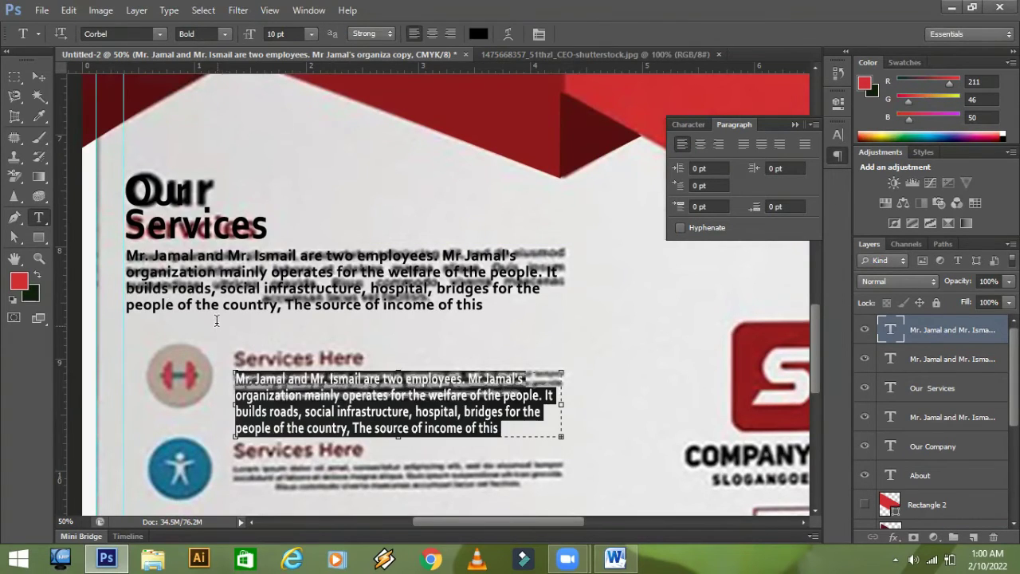
{"action": "left_click", "coordinate": [686, 124]}
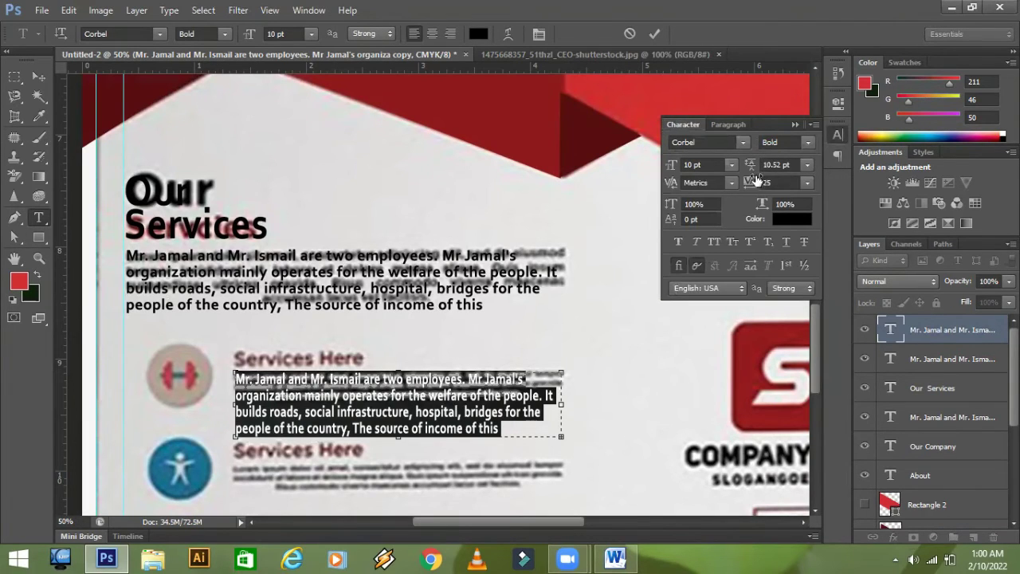
{"action": "left_click", "coordinate": [731, 165]}
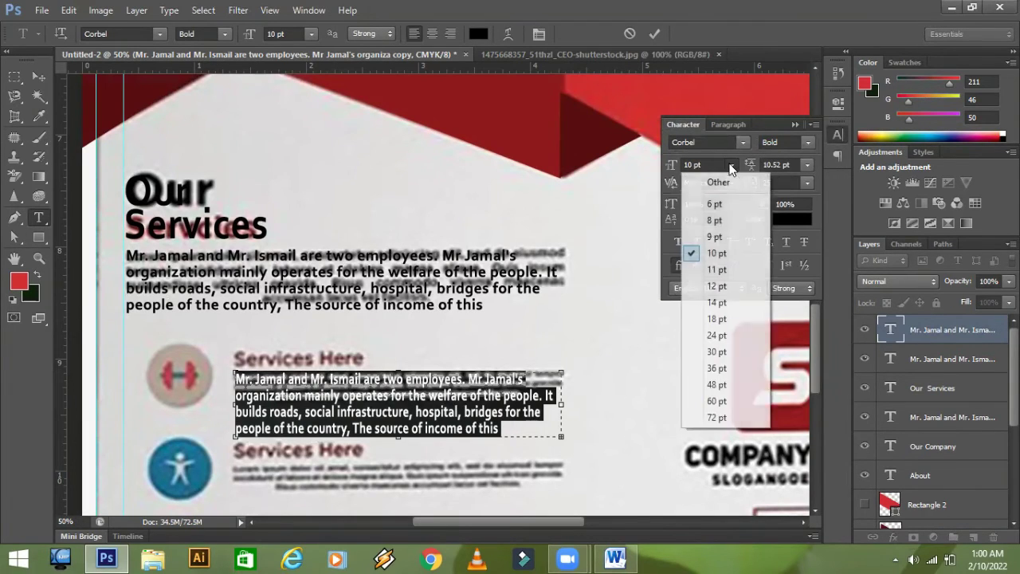
{"action": "left_click", "coordinate": [714, 221]}
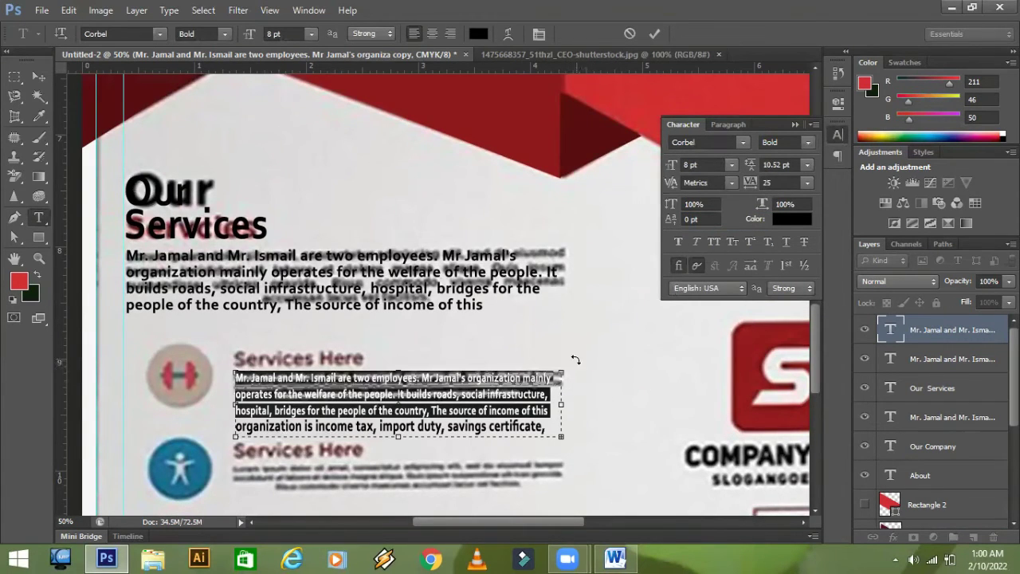
- Delete the words "organization is income tax, import" following "The source of income of this" in the first service item's paragraph
{"action": "left_click", "coordinate": [555, 415]}
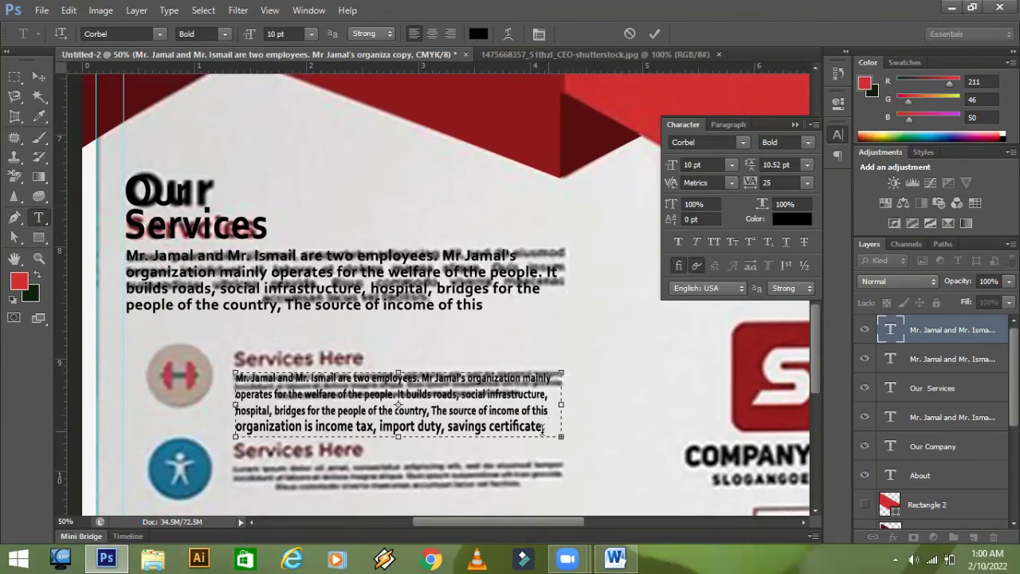
{"action": "left_click", "coordinate": [551, 413]}
{"action": "key", "text": "Right"}
{"action": "key", "text": "Delete"}
{"action": "key", "text": "Delete"}
{"action": "key", "text": "Delete"}
{"action": "key", "text": "Delete"}
{"action": "key", "text": "Delete"}
{"action": "key", "text": "Delete"}
{"action": "key", "text": "Delete"}
{"action": "key", "text": "Delete"}
{"action": "key", "text": "Delete"}
{"action": "key", "text": "Delete"}
{"action": "key", "text": "Delete"}
{"action": "key", "text": "Delete"}
{"action": "key", "text": "Delete"}
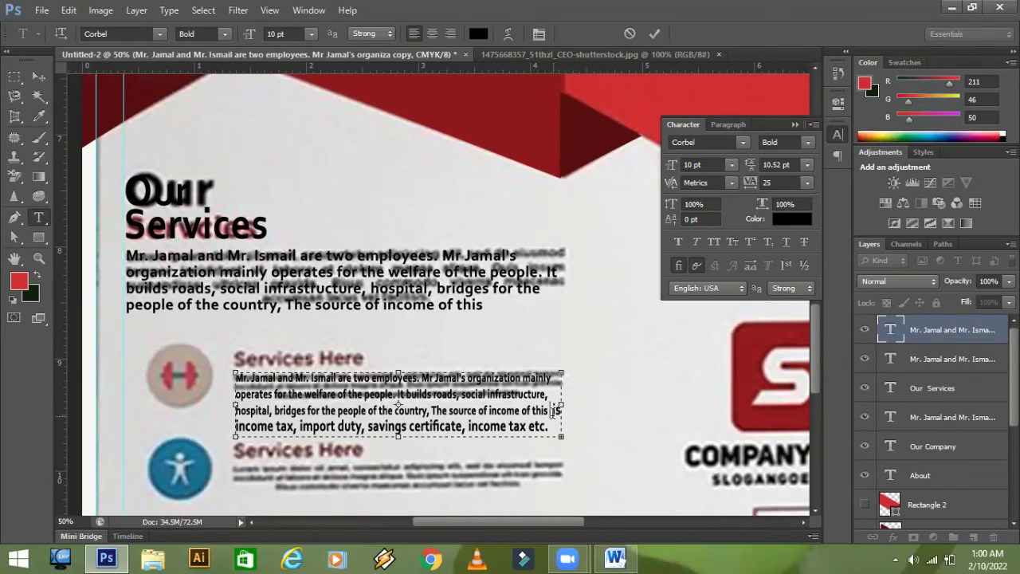
{"action": "key", "text": "Delete"}
{"action": "key", "text": "Delete"}
{"action": "key", "text": "Delete"}
{"action": "key", "text": "Delete"}
{"action": "key", "text": "Delete"}
{"action": "key", "text": "Delete"}
{"action": "key", "text": "Delete"}
{"action": "key", "text": "Delete"}
{"action": "key", "text": "Delete"}
{"action": "key", "text": "Delete"}
{"action": "key", "text": "Delete"}
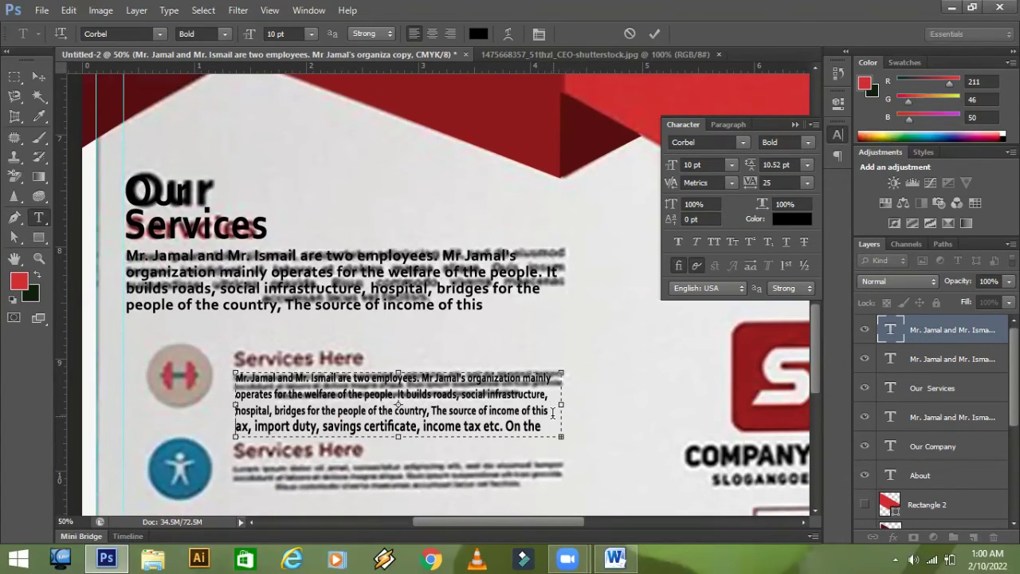
{"action": "key", "text": "Delete"}
{"action": "key", "text": "Delete"}
{"action": "key", "text": "Delete"}
{"action": "key", "text": "Delete"}
{"action": "key", "text": "Delete"}
{"action": "key", "text": "Delete"}
{"action": "key", "text": "Delete"}
{"action": "key", "text": "Delete"}
{"action": "key", "text": "Delete"}
{"action": "key", "text": "Delete"}
{"action": "key", "text": "Delete"}
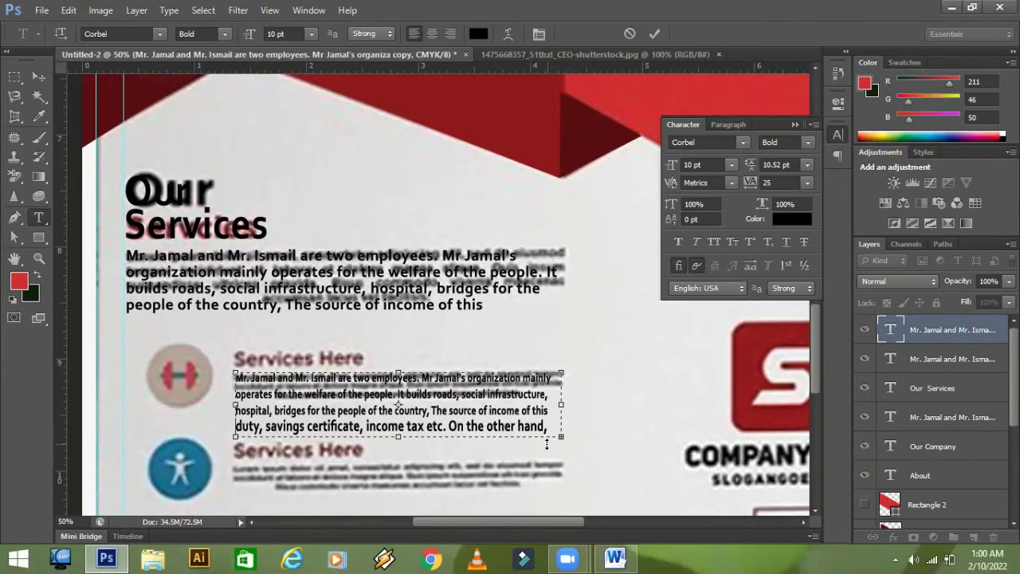
- Delete all remaining text after "The source of income of this" in the first service paragraph and shorten its text box to three lines
{"action": "left_click_drag", "start_coordinate": [554, 430], "coordinate": [147, 429]}
{"action": "type", "text": "Mr. Ismail's company is involved in the production of cloths."}
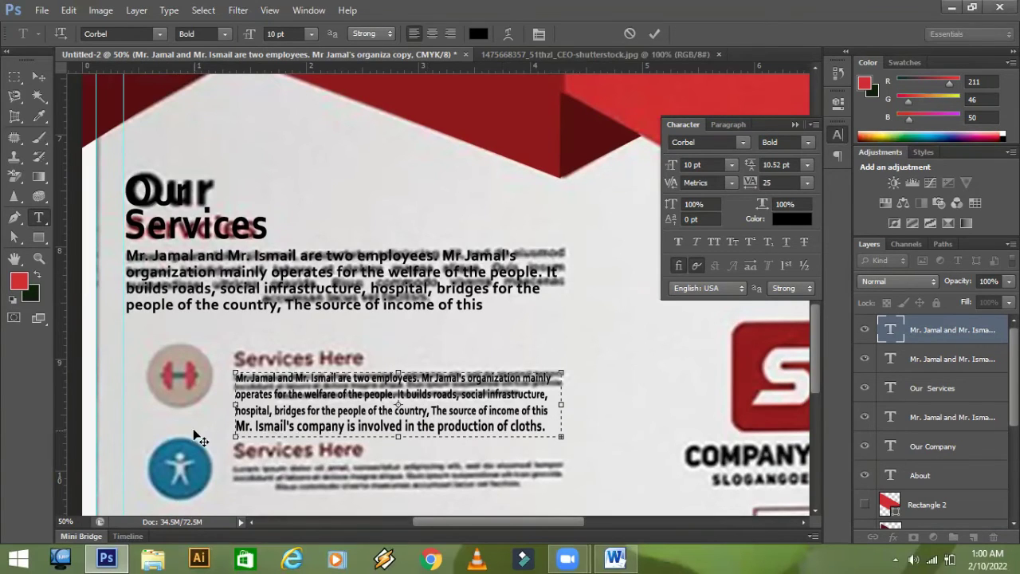
{"action": "left_click_drag", "start_coordinate": [236, 436], "coordinate": [576, 442]}
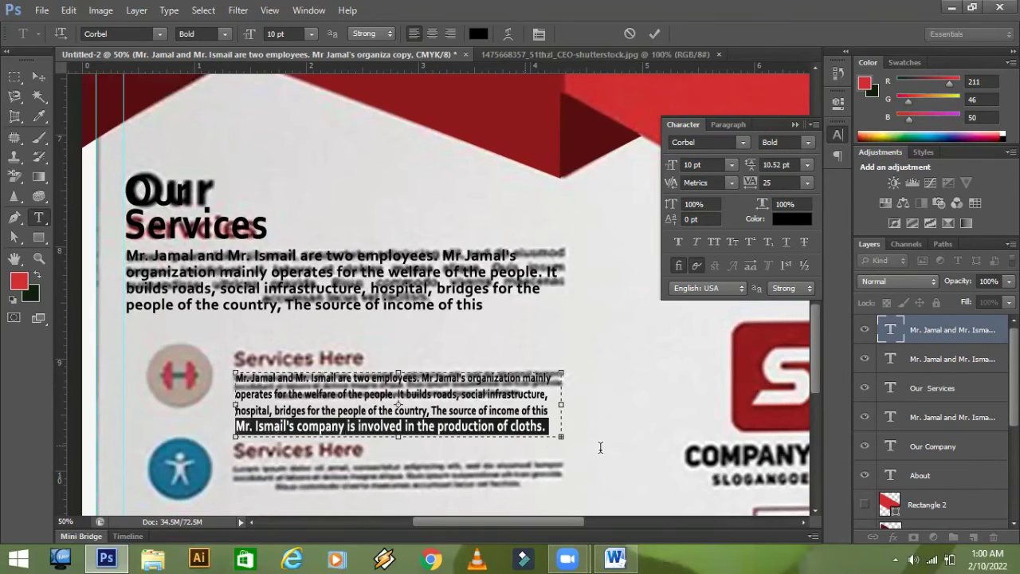
{"action": "type", "text": "Mr. Ismail is a financial manager of the organization. Mr. Ismail"}
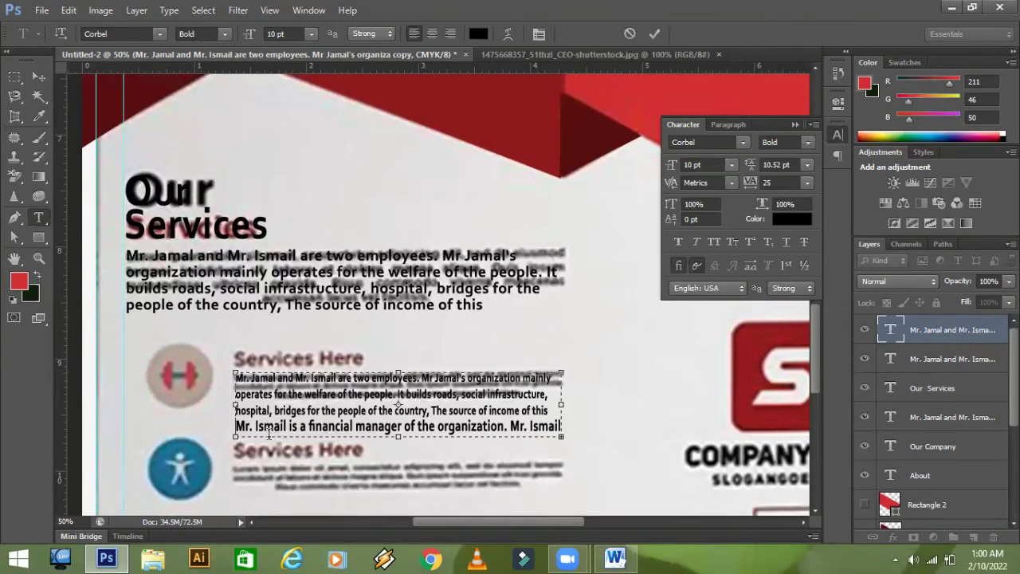
{"action": "left_click_drag", "start_coordinate": [237, 425], "coordinate": [641, 432]}
{"action": "type", "text": "recently proposed to"}
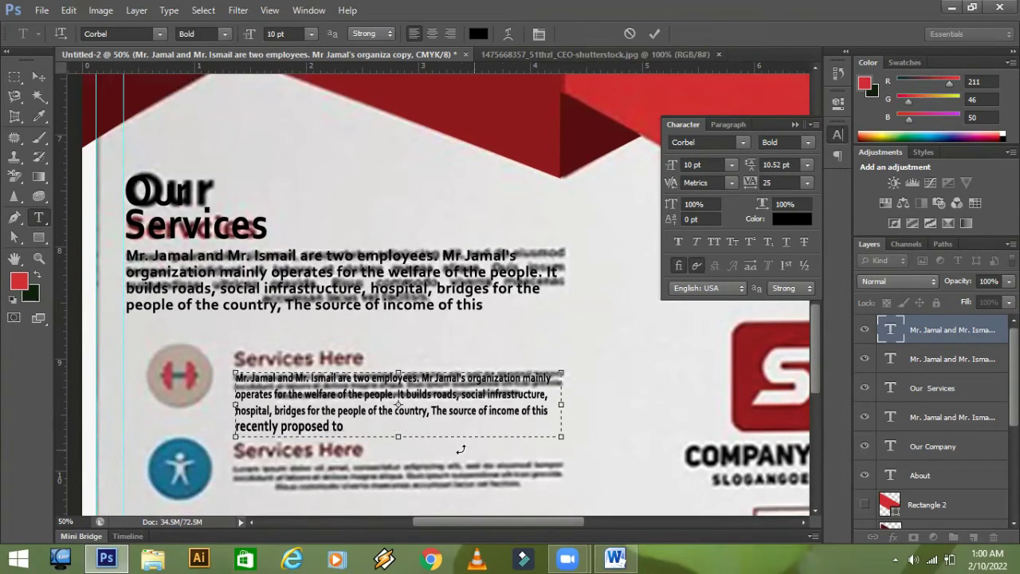
{"action": "left_click_drag", "start_coordinate": [363, 428], "coordinate": [147, 446]}
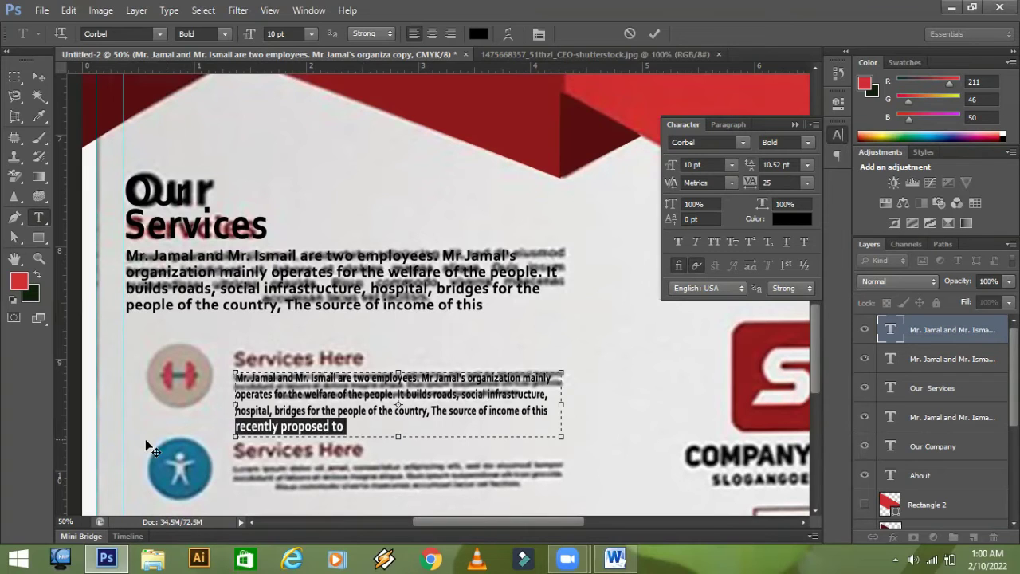
{"action": "key", "text": "BackSpace"}
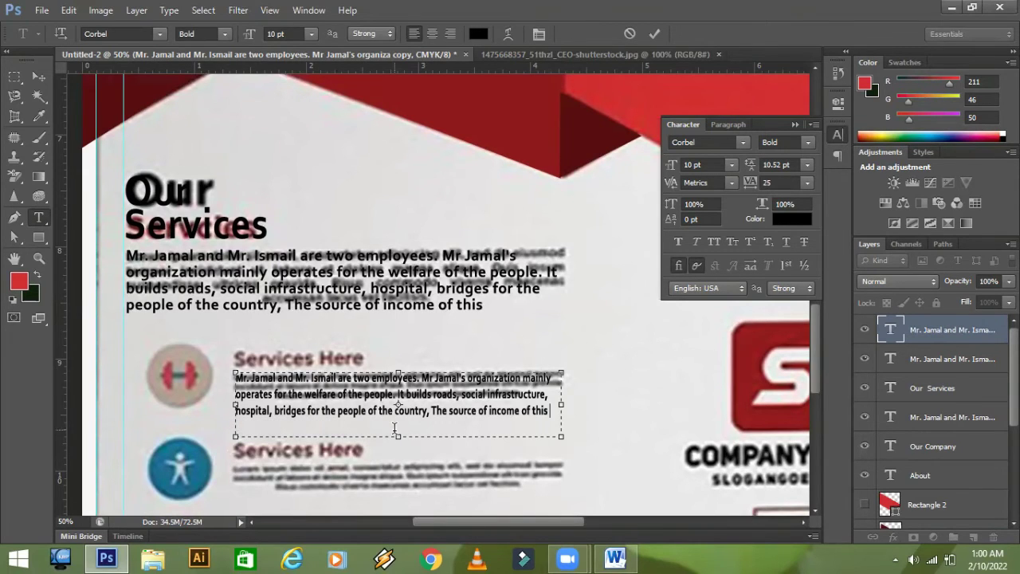
{"action": "left_click_drag", "start_coordinate": [398, 439], "coordinate": [396, 421]}
- Duplicate the first service item's paragraph layer and move the copy under the second Services Here heading
{"action": "left_click", "coordinate": [921, 336]}
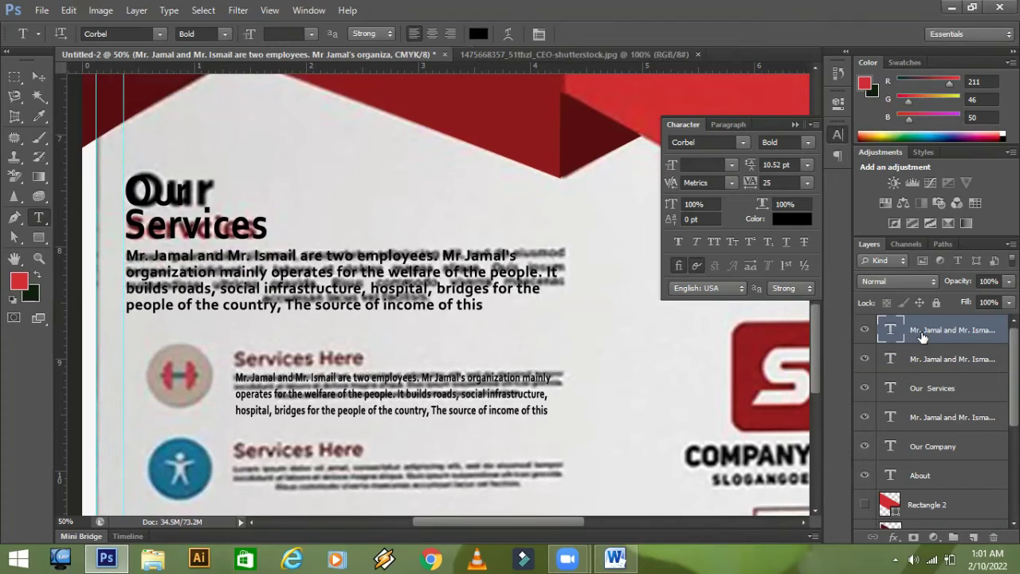
{"action": "key", "text": "ctrl+j"}
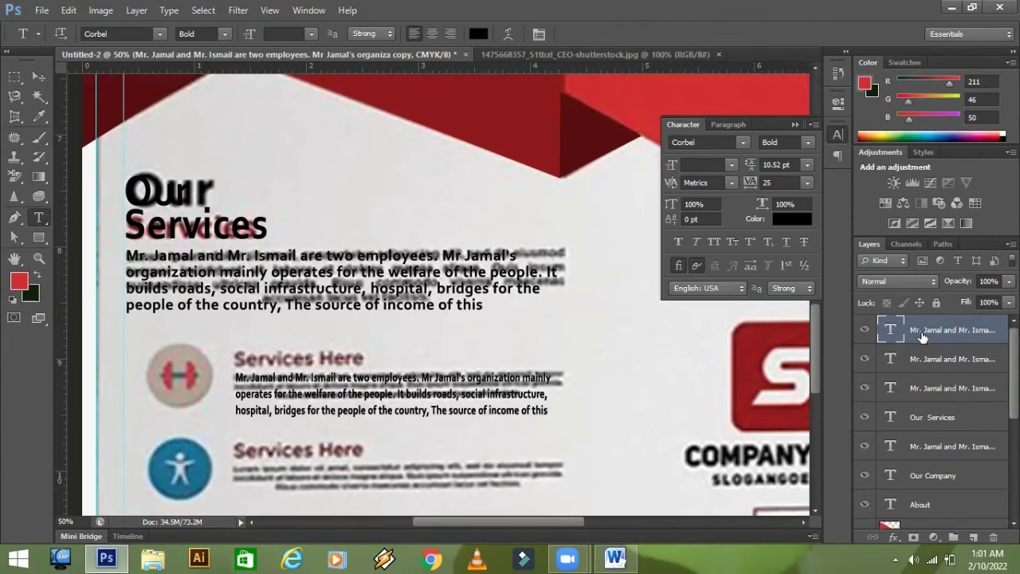
{"action": "key", "text": "ctrl+t"}
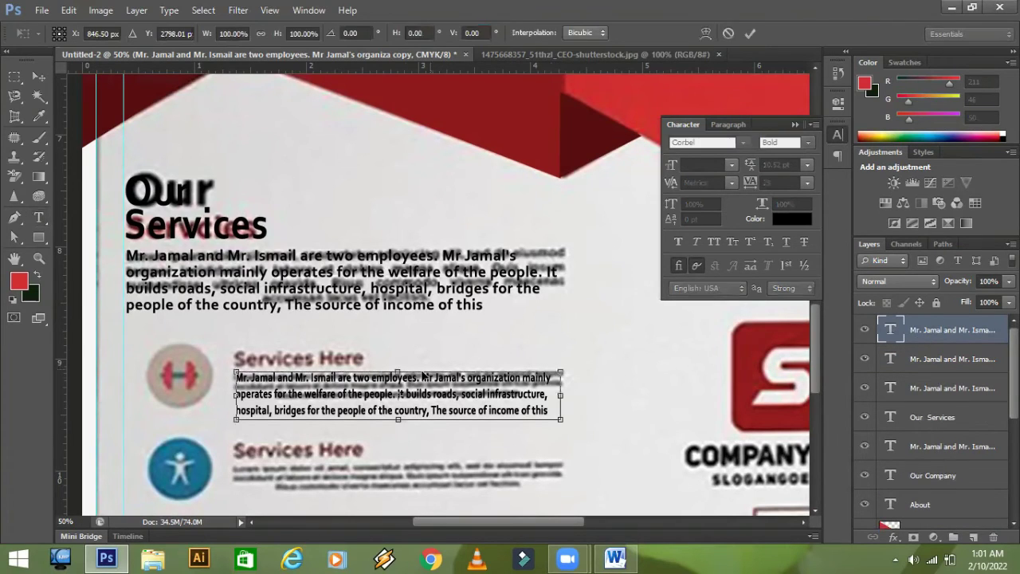
{"action": "left_click_drag", "start_coordinate": [404, 393], "coordinate": [407, 473]}
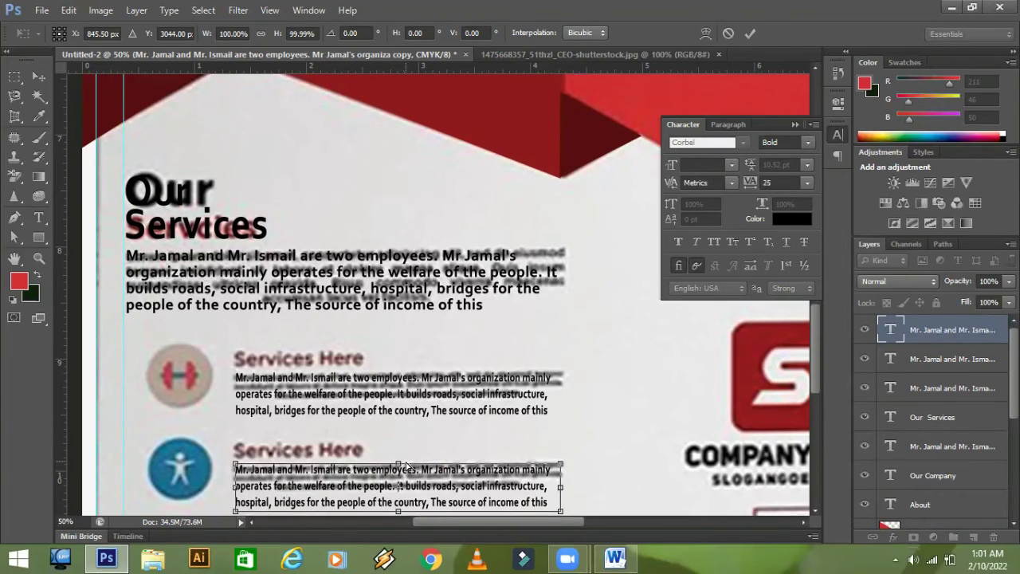
- Scale the second service item's paragraph to about 70% height, align it over the reference text, and apply the transformation
{"action": "key", "text": "ctrl+minus"}
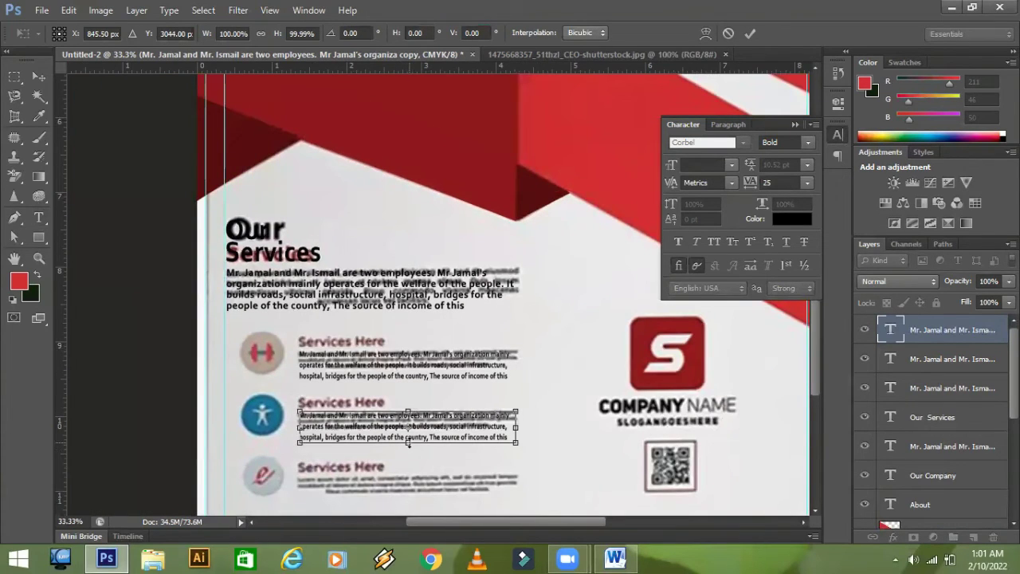
{"action": "left_click_drag", "start_coordinate": [408, 442], "coordinate": [408, 433]}
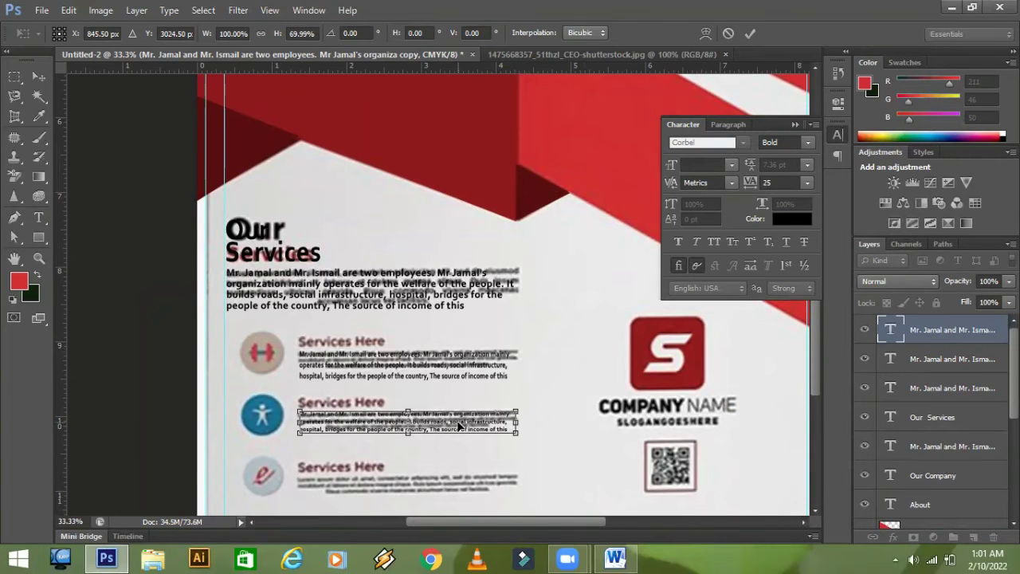
{"action": "mouse_move", "coordinate": [457, 426]}
{"action": "left_mouse_down"}
{"action": "mouse_move", "coordinate": [453, 482]}
{"action": "mouse_move", "coordinate": [455, 403]}
{"action": "mouse_move", "coordinate": [456, 422]}
{"action": "left_mouse_up"}
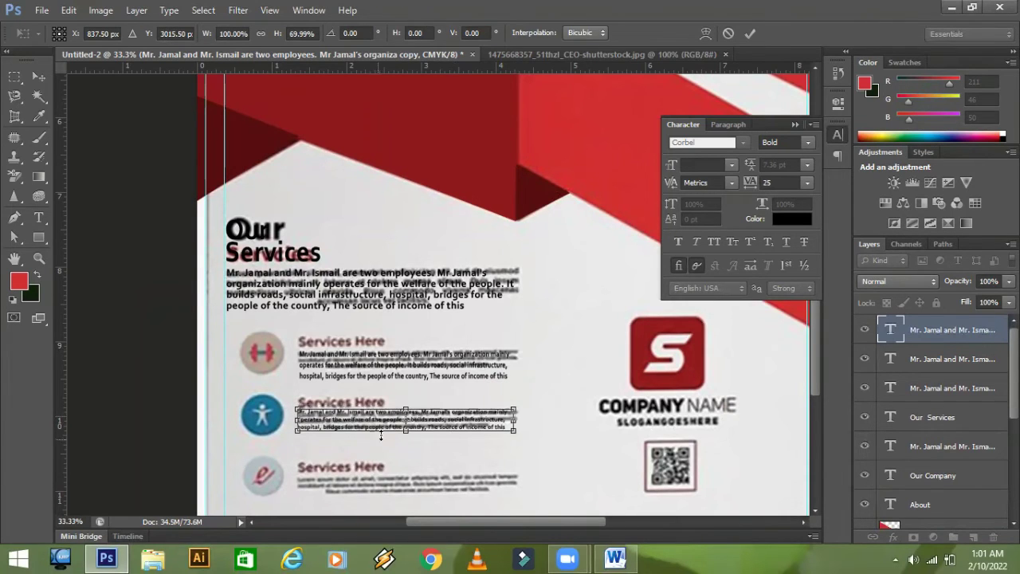
{"action": "left_click_drag", "start_coordinate": [388, 421], "coordinate": [388, 430]}
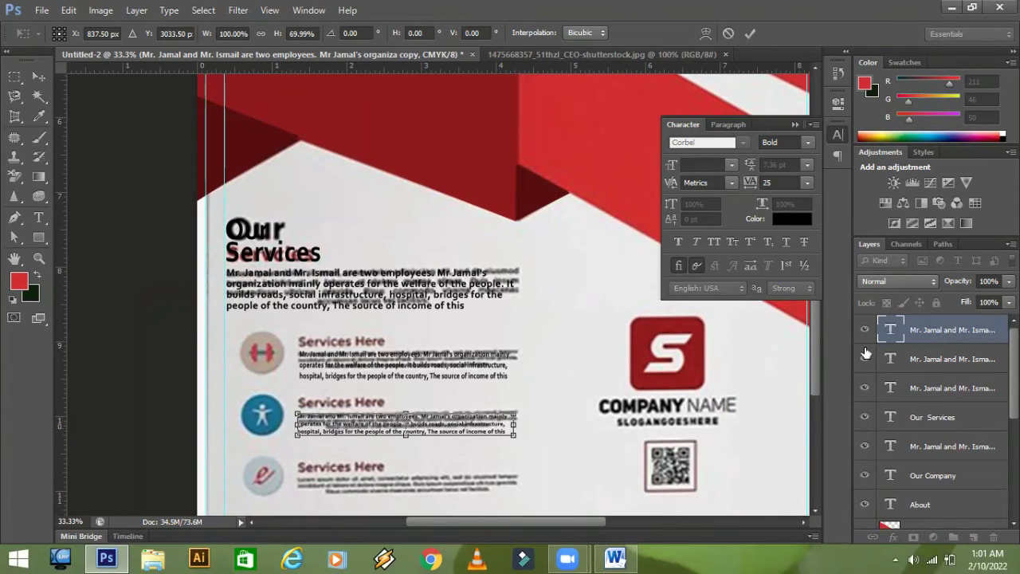
{"action": "key", "text": "Return"}
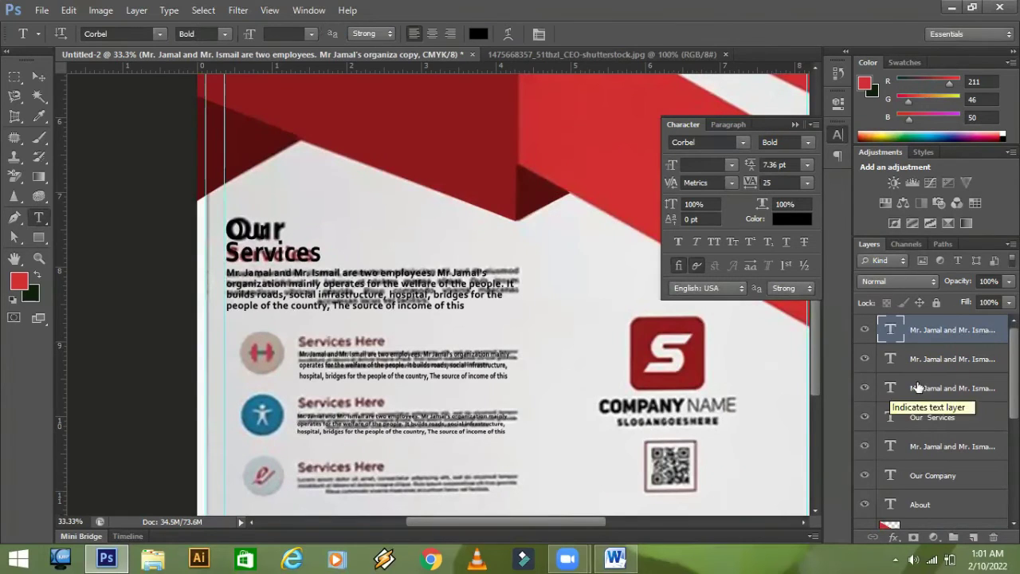
- Toggle the visibility of the second and first service paragraph layers to compare them with the reference text
{"action": "left_click", "coordinate": [865, 330]}
{"action": "left_click", "coordinate": [864, 330]}
{"action": "left_click", "coordinate": [864, 360]}
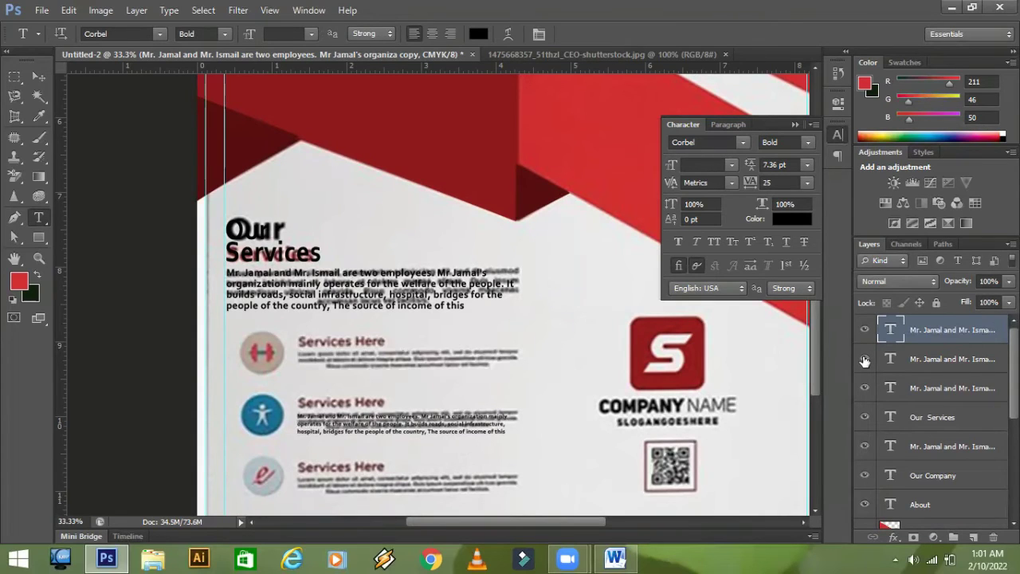
{"action": "left_click", "coordinate": [864, 360]}
- Duplicate the second service item's paragraph, move the copy under the third Services Here heading, and apply the transformation
{"action": "key", "text": "ctrl+j"}
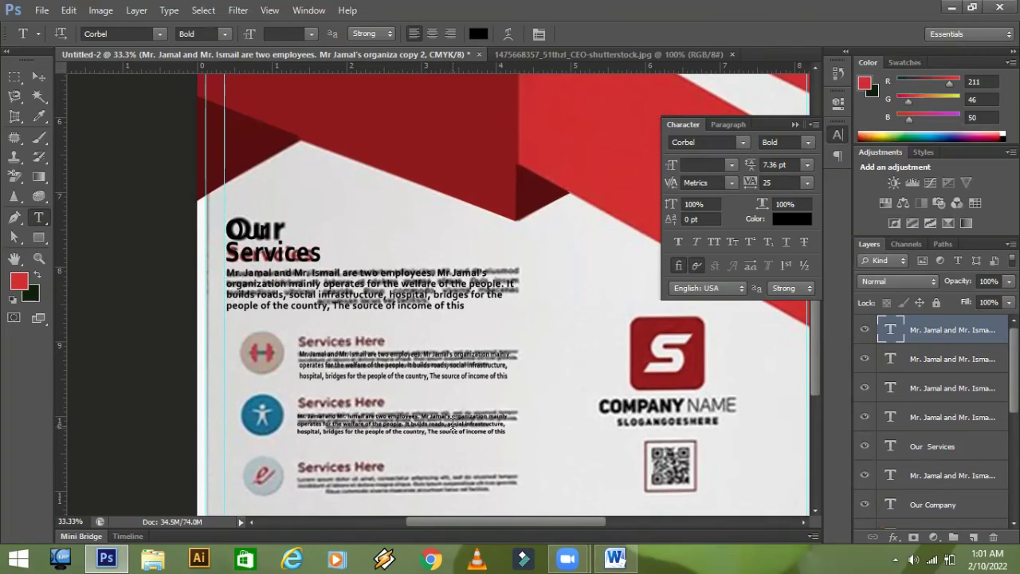
{"action": "key", "text": "ctrl+t"}
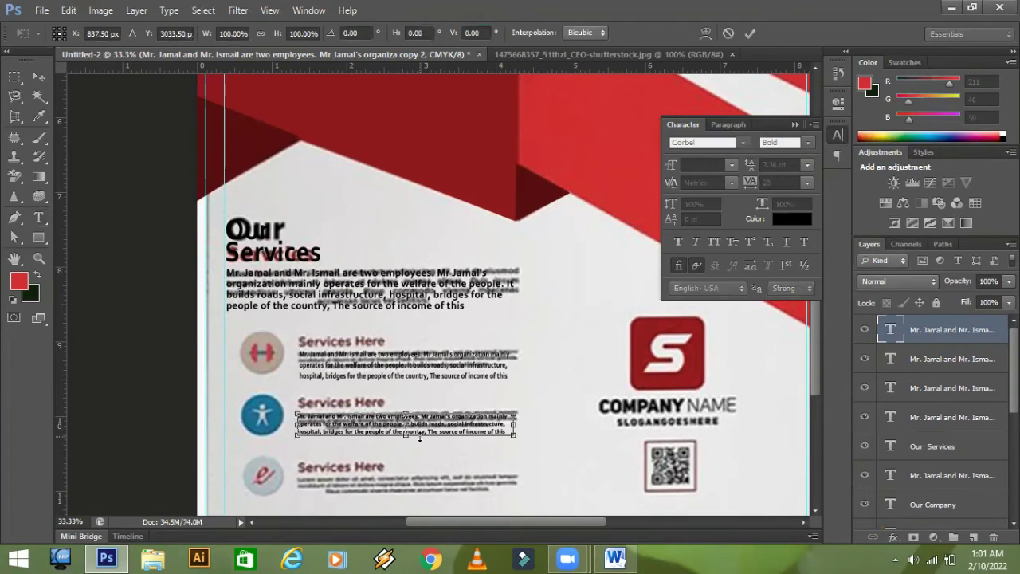
{"action": "left_click_drag", "start_coordinate": [423, 435], "coordinate": [422, 491]}
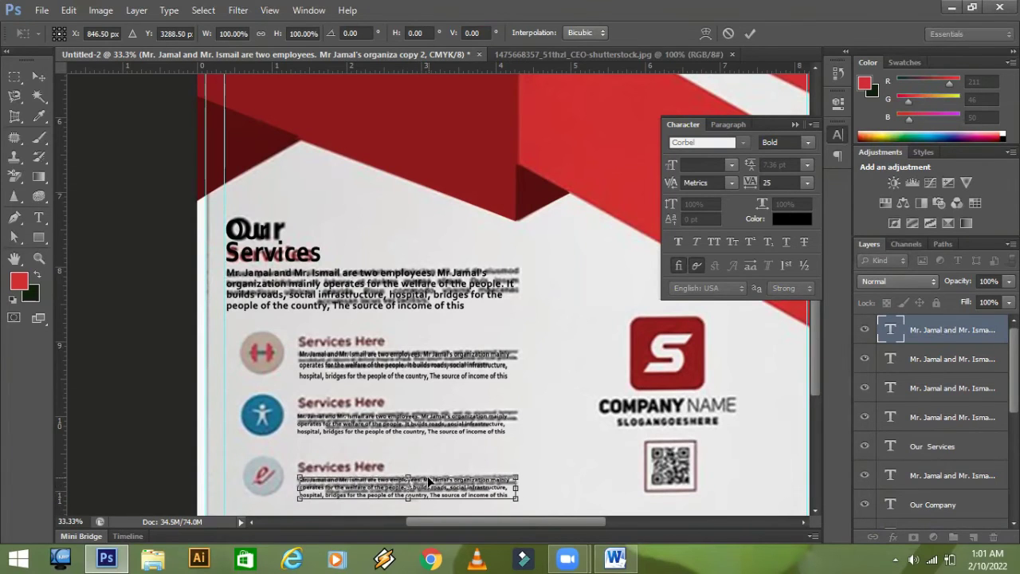
{"action": "key", "text": "Return"}
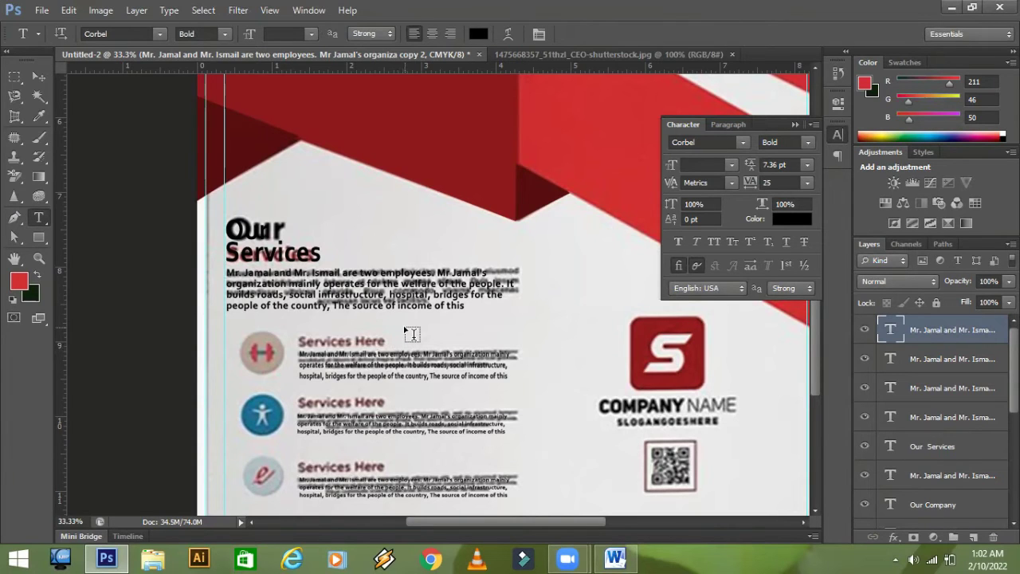
- Start a text line above the first Services Here heading and set the foreground color to dark brownish red #61322b
{"action": "key", "text": "ctrl+plus"}
{"action": "key", "text": "ctrl+plus"}
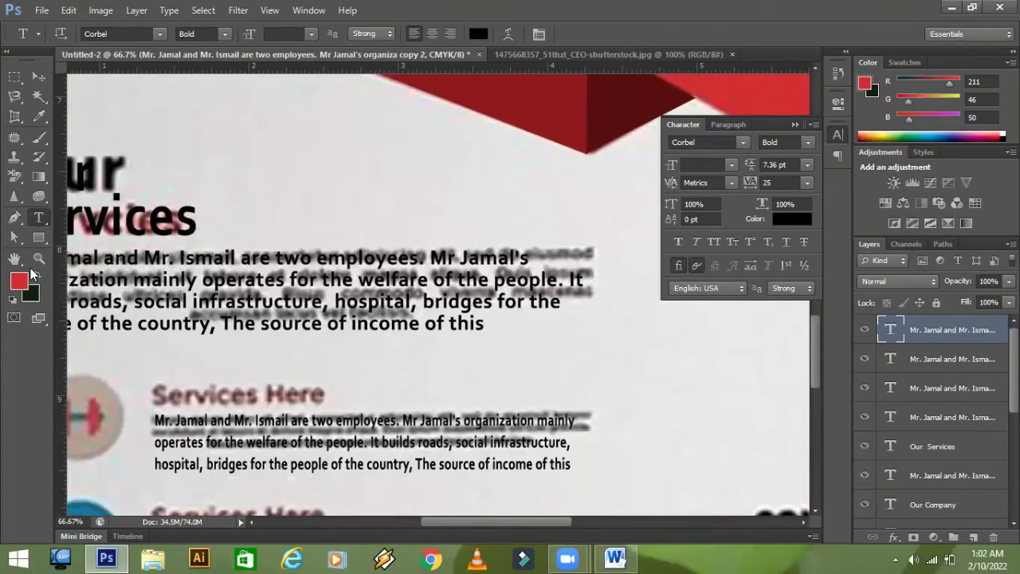
{"action": "left_click", "coordinate": [164, 368]}
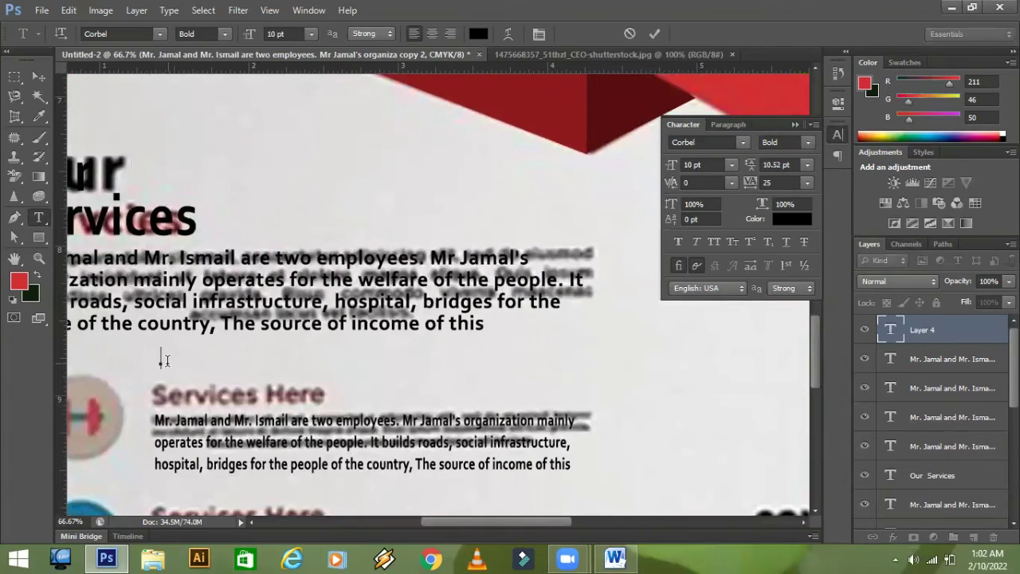
{"action": "left_click", "coordinate": [19, 283]}
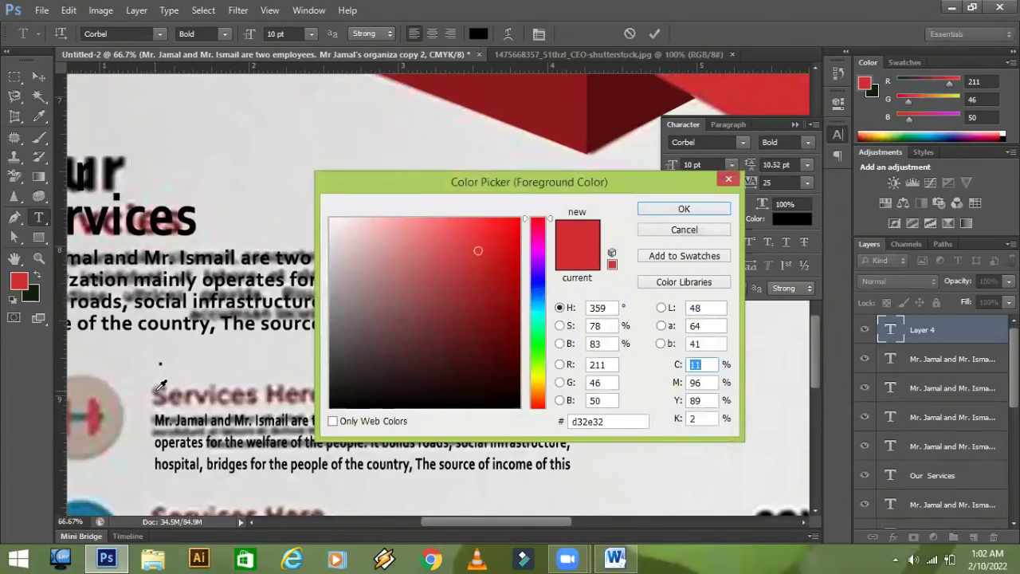
{"action": "left_click", "coordinate": [160, 388]}
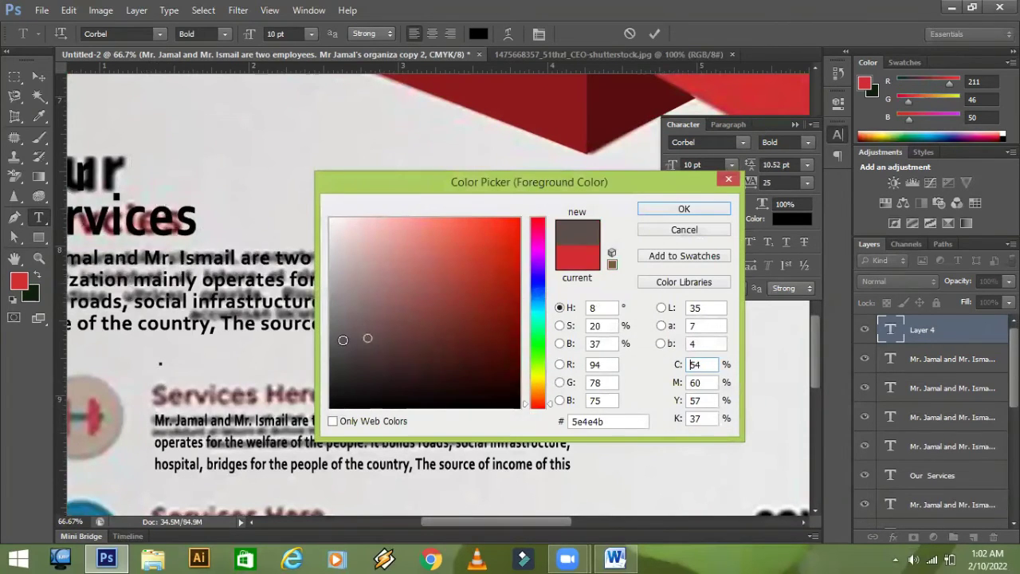
{"action": "left_click", "coordinate": [397, 342]}
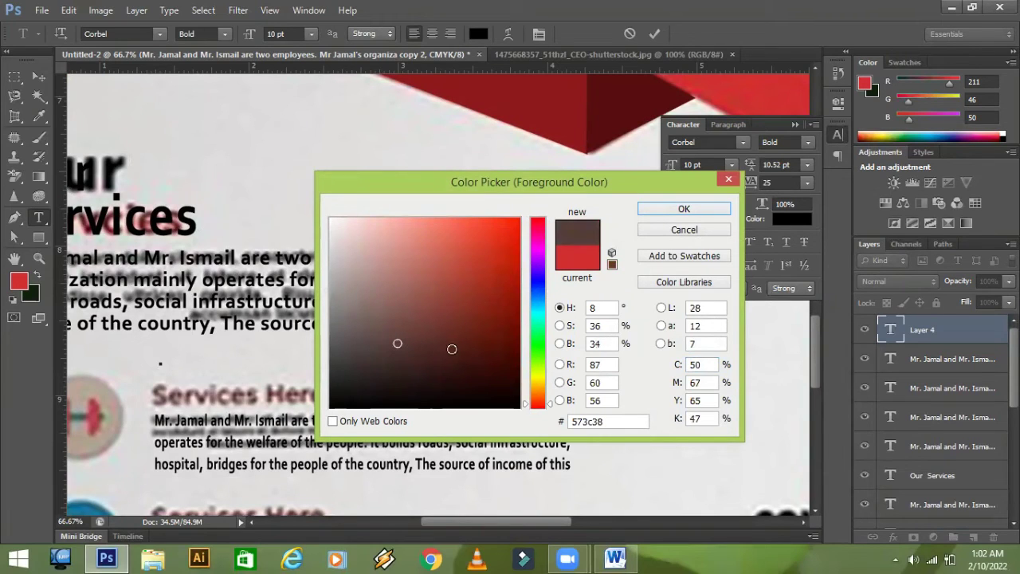
{"action": "left_click", "coordinate": [438, 340]}
{"action": "left_click", "coordinate": [429, 321]}
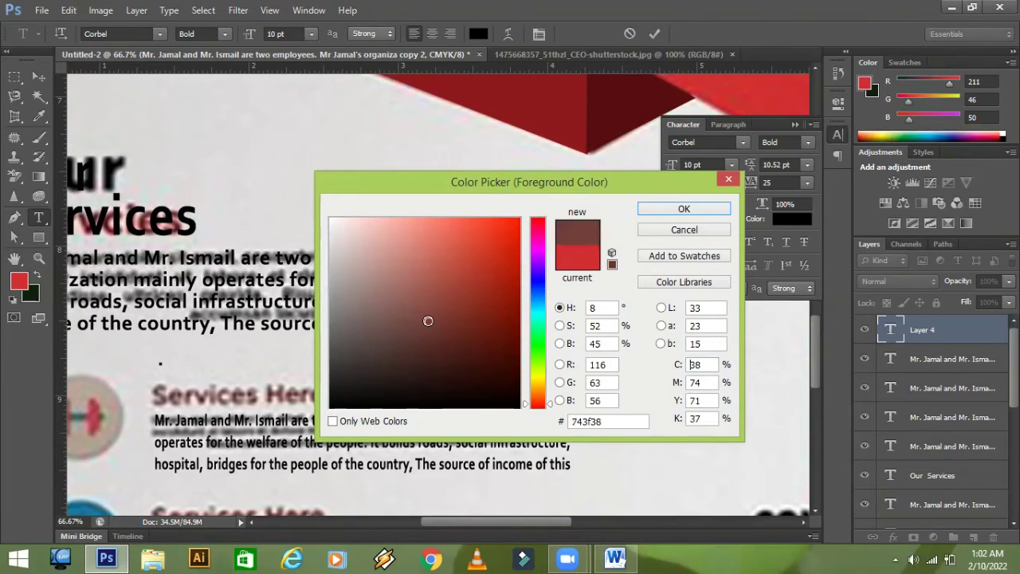
{"action": "left_click", "coordinate": [435, 336]}
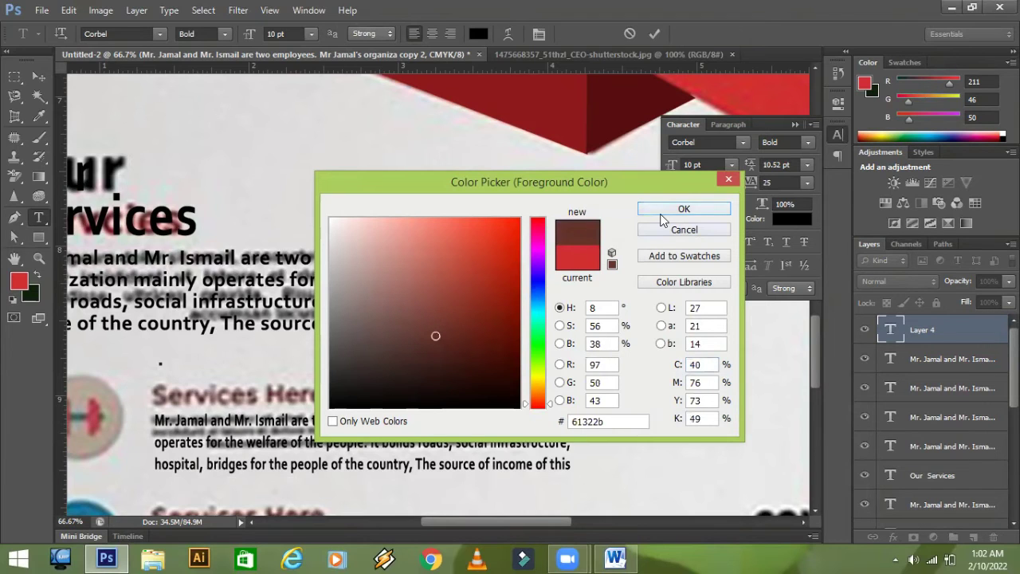
{"action": "left_click", "coordinate": [683, 208]}
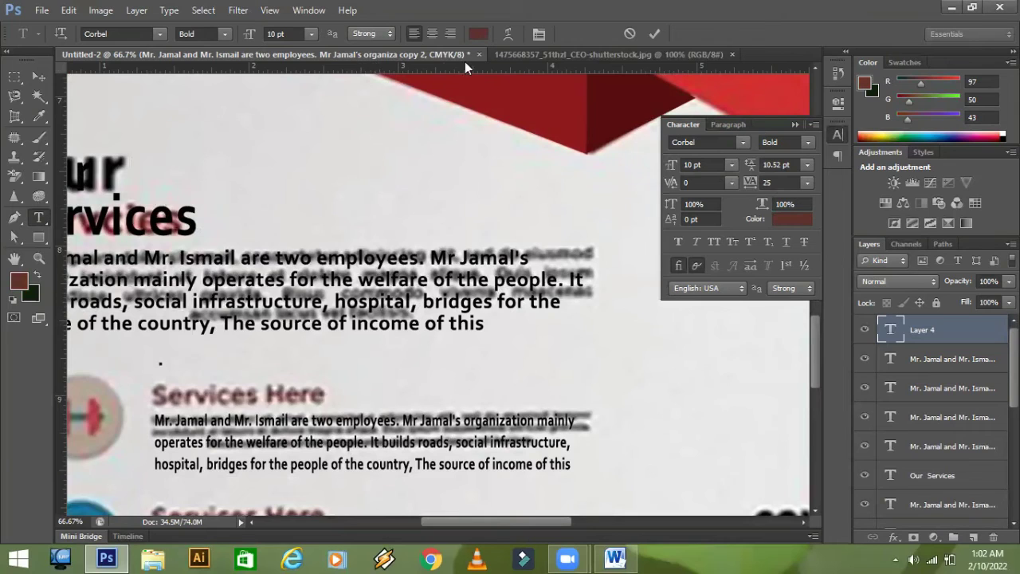
- Set the text color to #6f4646 and enter "Services Here" as the new text line
{"action": "left_click", "coordinate": [478, 34]}
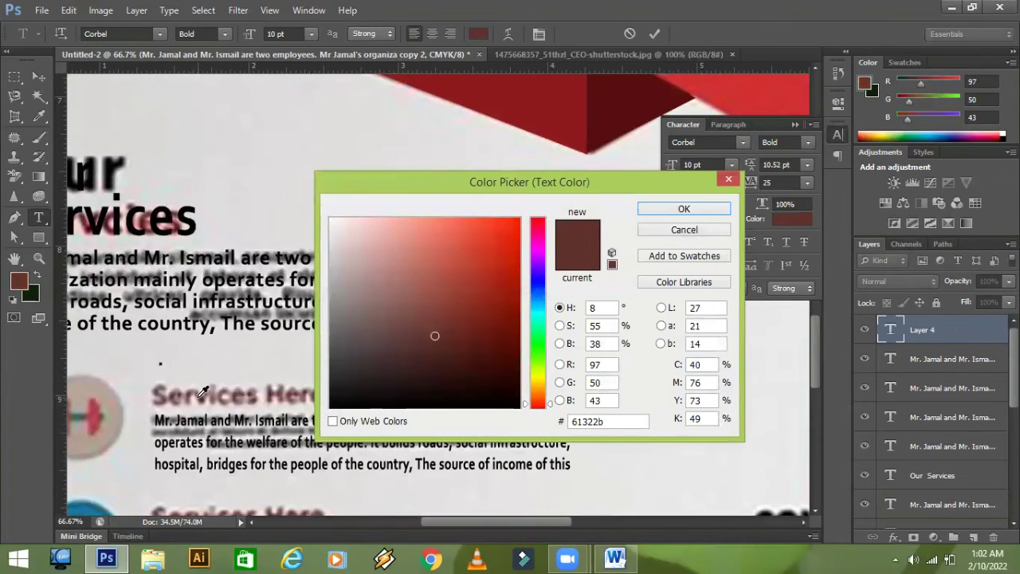
{"action": "left_click", "coordinate": [373, 316]}
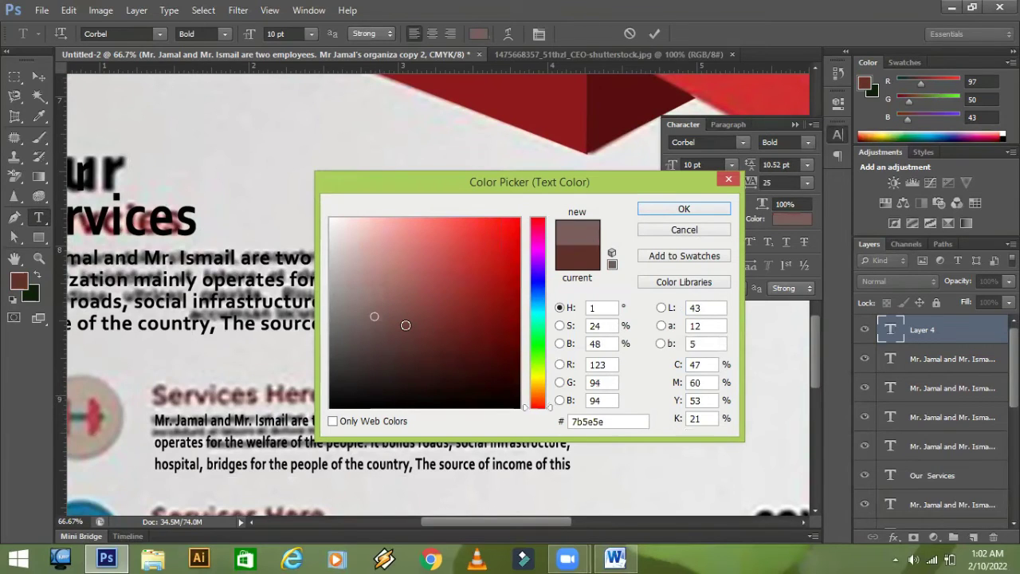
{"action": "left_click", "coordinate": [399, 325]}
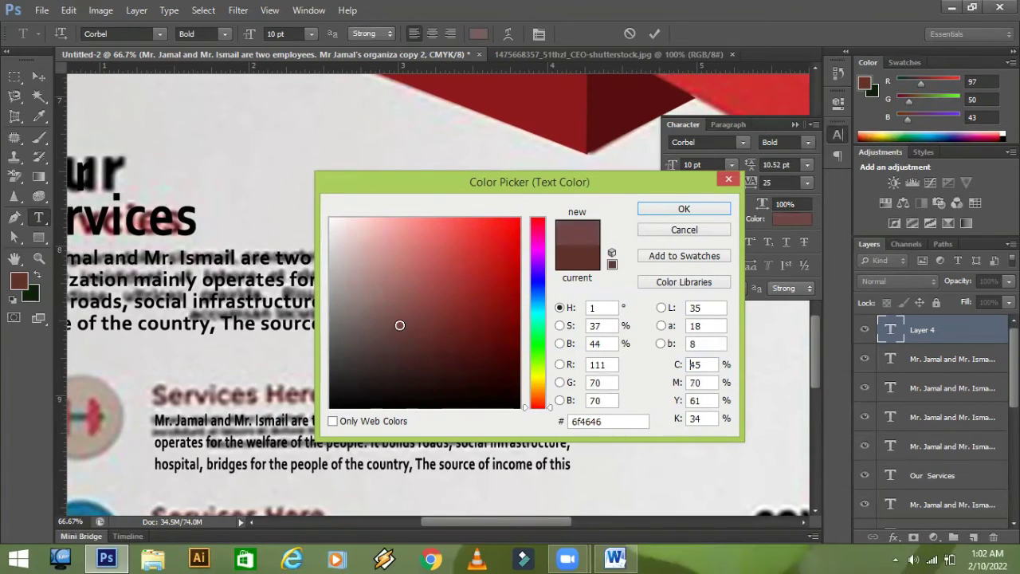
{"action": "left_click", "coordinate": [646, 212]}
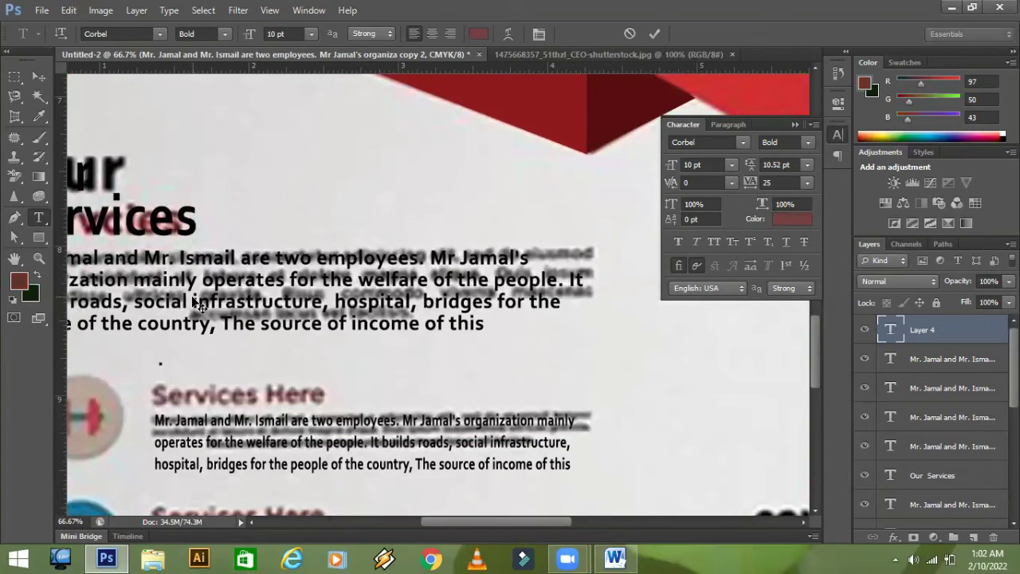
{"action": "type", "text": "Service"}
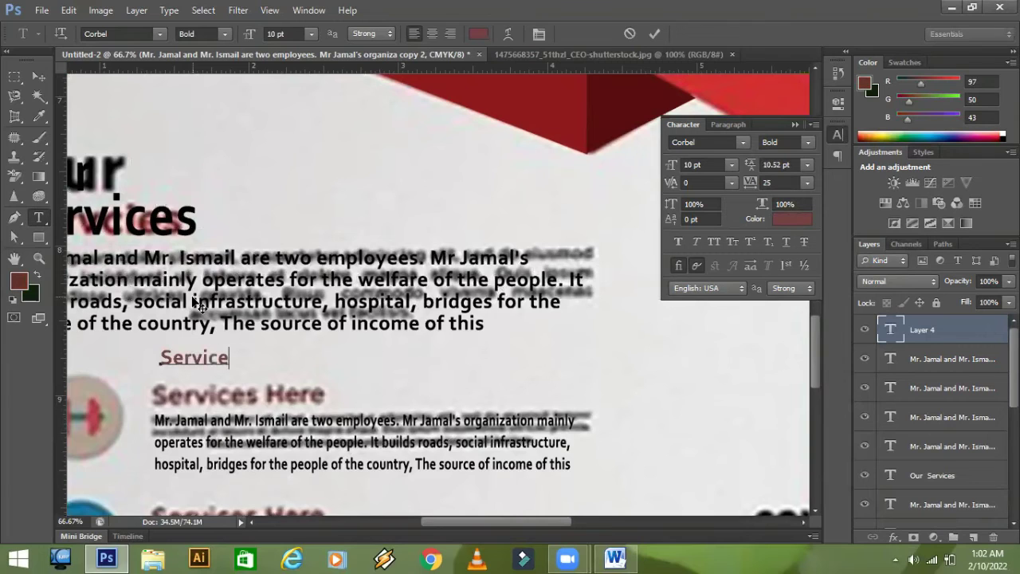
{"action": "type", "text": "s He re"}
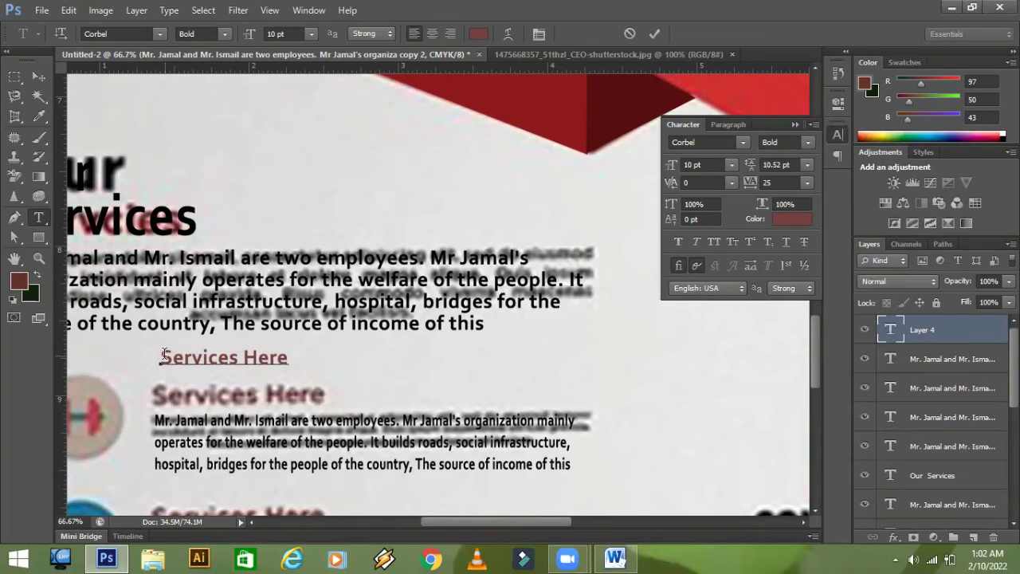
{"action": "left_click_drag", "start_coordinate": [161, 363], "coordinate": [331, 355]}
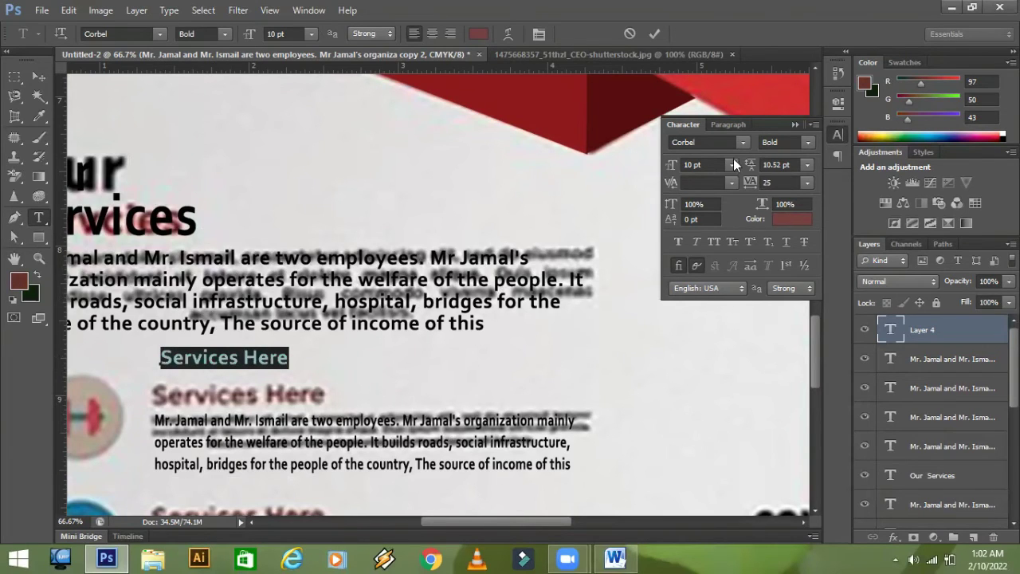
{"action": "left_click", "coordinate": [807, 144]}
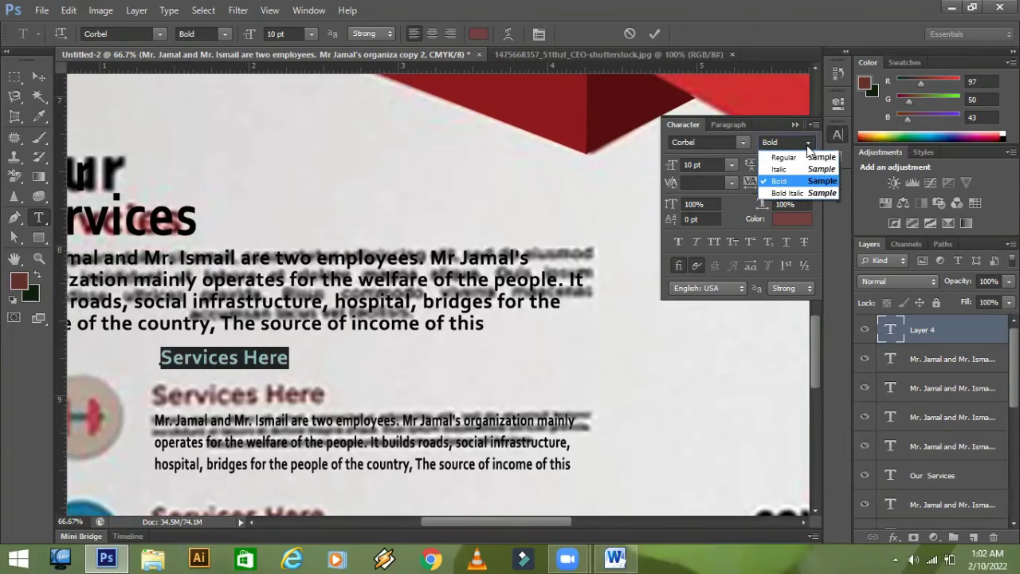
{"action": "left_click", "coordinate": [713, 142]}
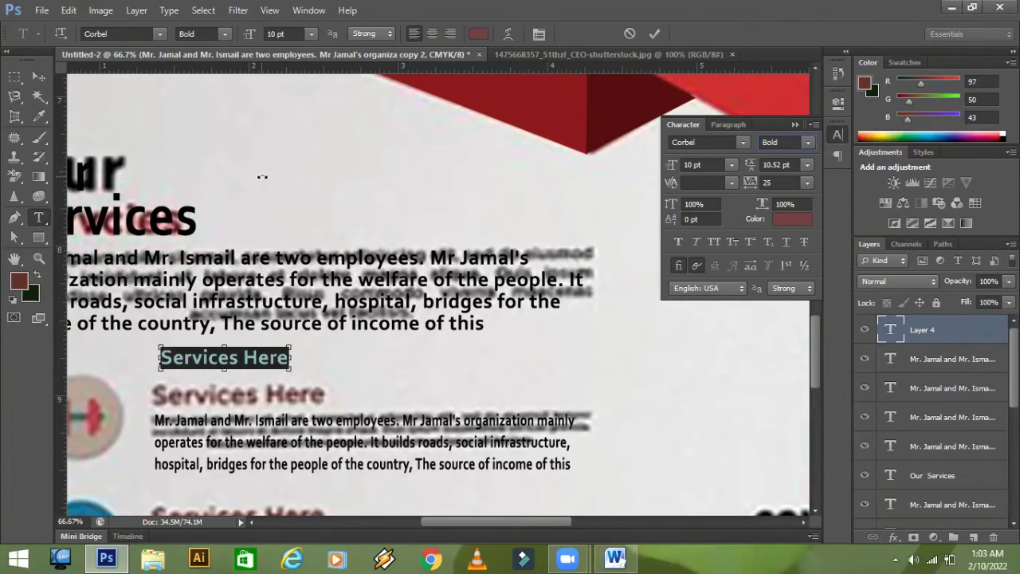
- Scale the new Services Here text to about 136% width and 158% height over the first reference heading, and apply the transformation
{"action": "key", "text": "ctrl+Return"}
{"action": "key", "text": "ctrl+t"}
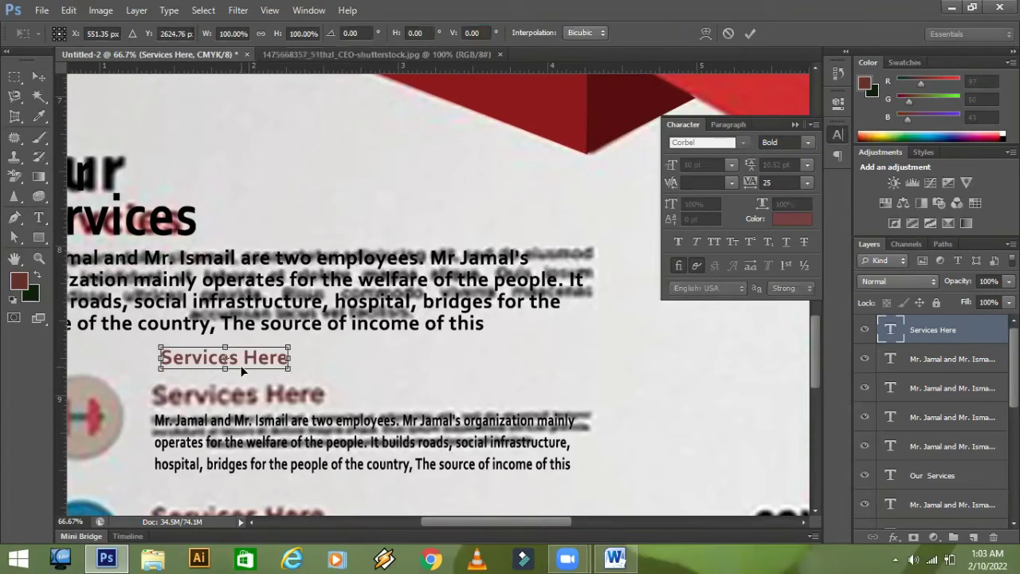
{"action": "left_click_drag", "start_coordinate": [248, 364], "coordinate": [315, 388]}
{"action": "left_click_drag", "start_coordinate": [237, 400], "coordinate": [236, 413]}
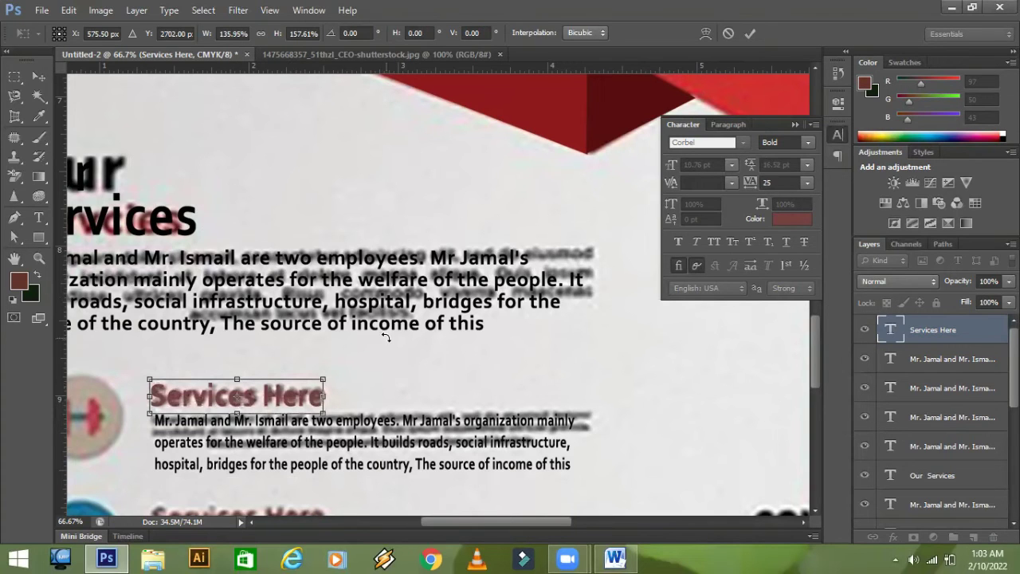
{"action": "key", "text": "ctrl+minus"}
{"action": "key", "text": "ctrl+minus"}
{"action": "key", "text": "ctrl+minus"}
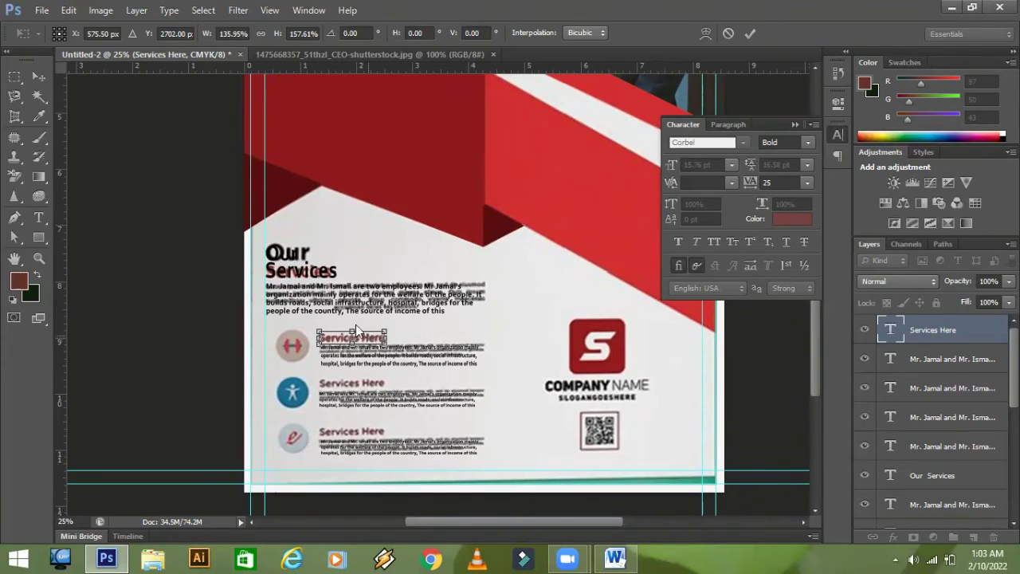
{"action": "left_click", "coordinate": [41, 73]}
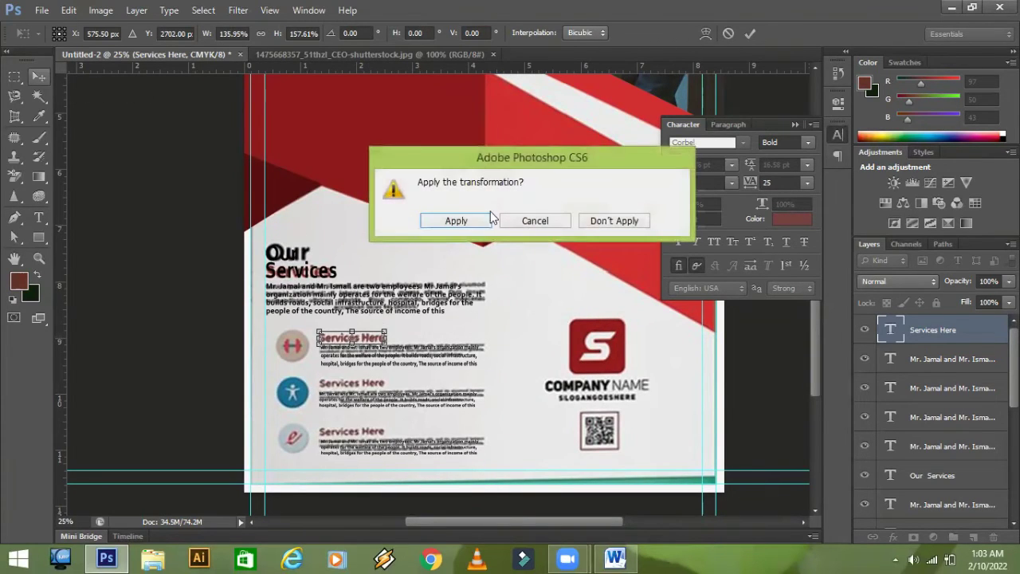
{"action": "left_click", "coordinate": [456, 221]}
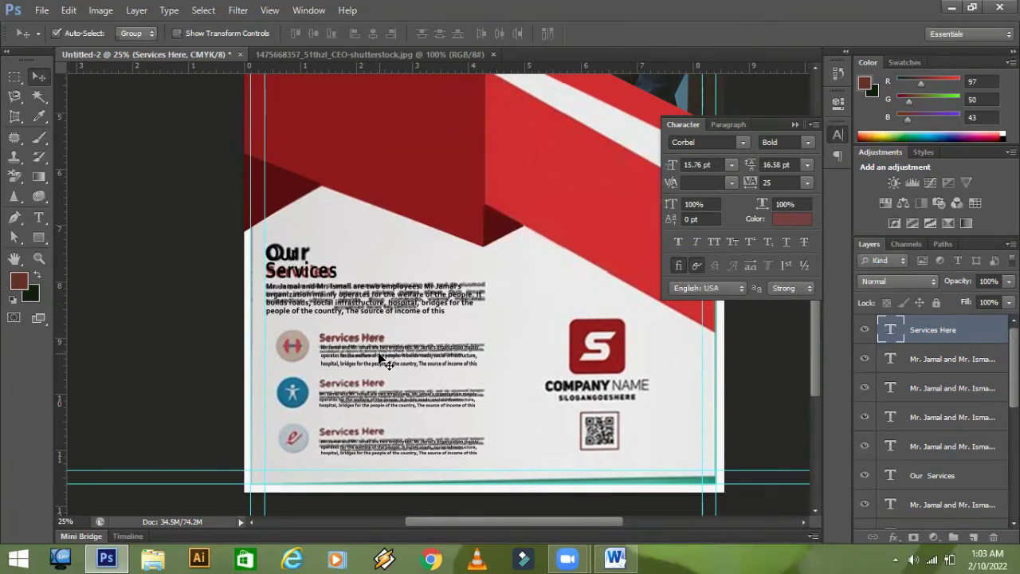
- Duplicate the Services Here text over the second and third reference headings, and align the left edges of all three heading layers
{"action": "left_click_drag", "start_coordinate": [368, 341], "coordinate": [374, 436]}
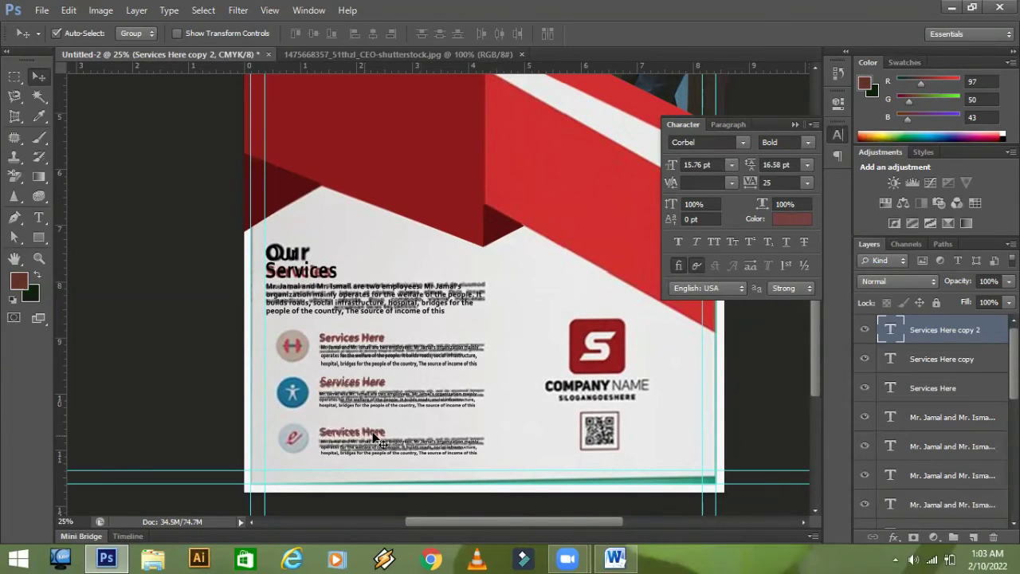
{"action": "left_click", "coordinate": [928, 360], "text": "shift"}
{"action": "left_click", "coordinate": [927, 387], "text": "shift"}
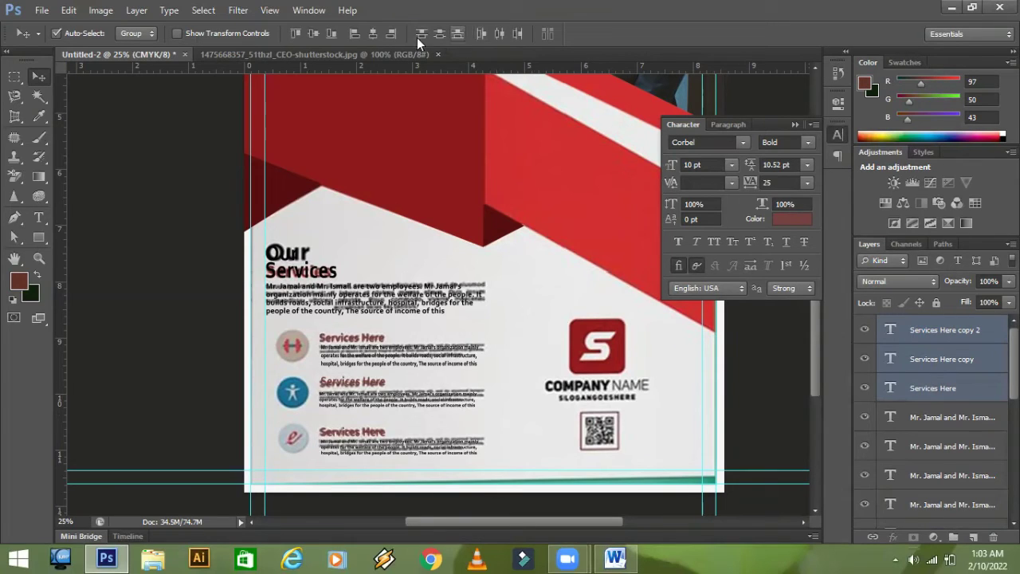
{"action": "left_click", "coordinate": [356, 36]}
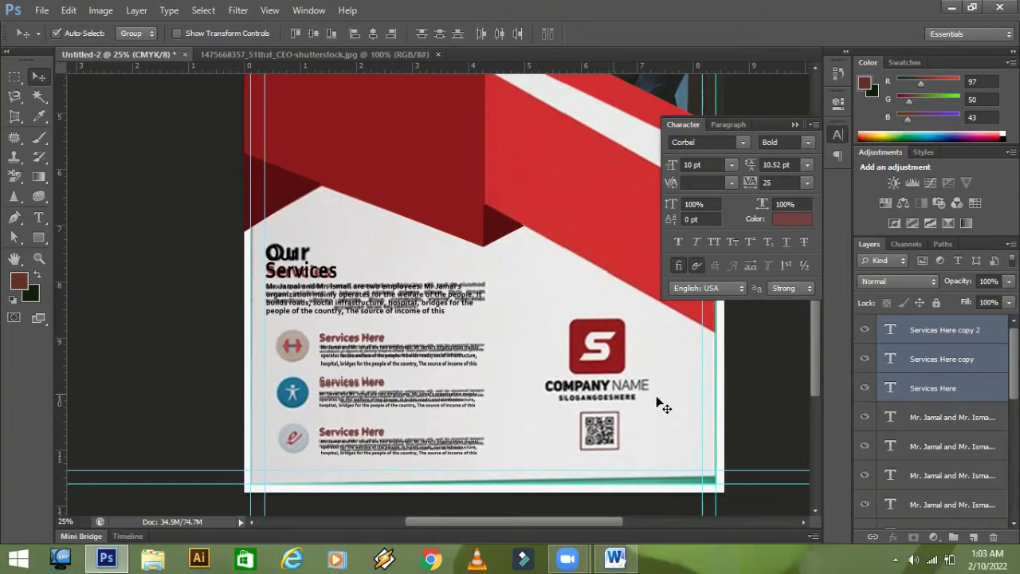
- Toggle the visibility of the Our Services description and the first service paragraph to identify their layers
{"action": "scroll", "coordinate": [872, 401], "scroll_direction": "down", "scroll_amount": 4}
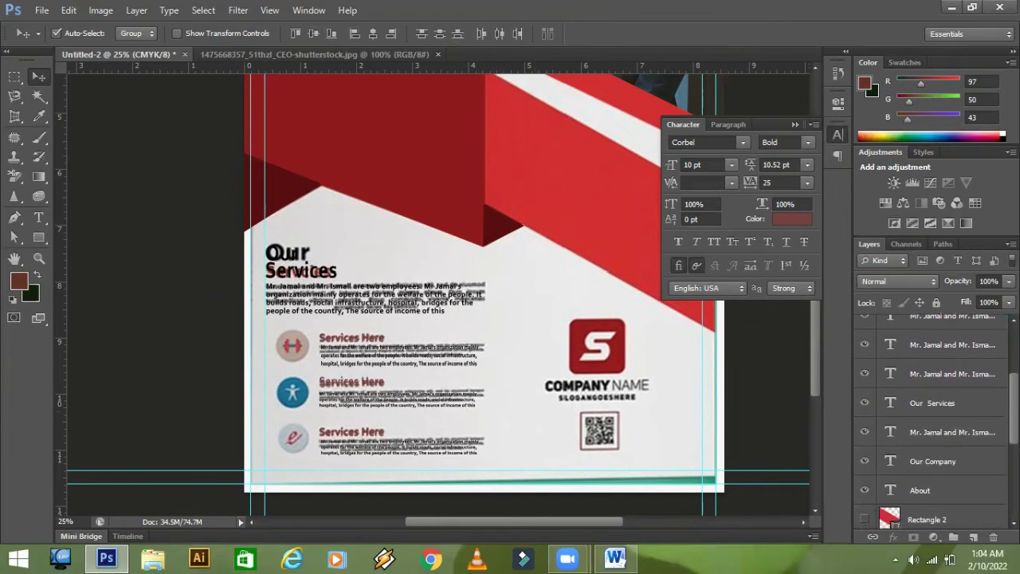
{"action": "left_click", "coordinate": [866, 375]}
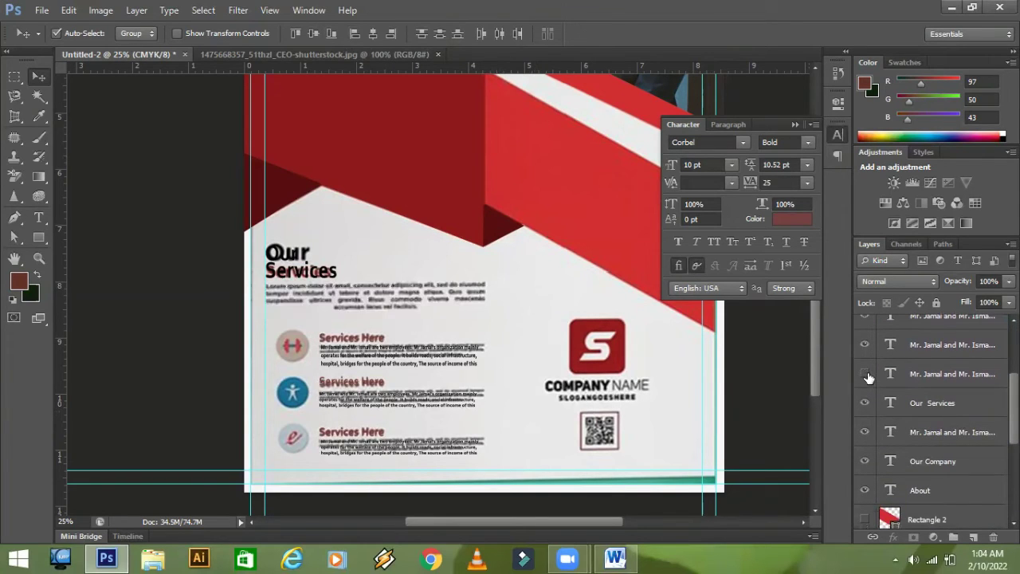
{"action": "left_click", "coordinate": [865, 373]}
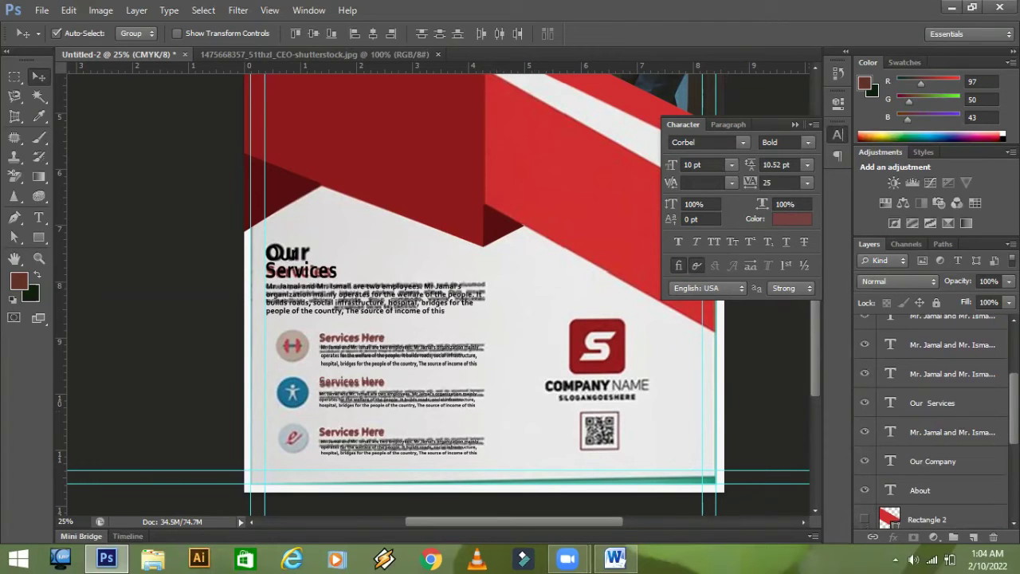
{"action": "scroll", "coordinate": [876, 414], "scroll_direction": "up", "scroll_amount": 4}
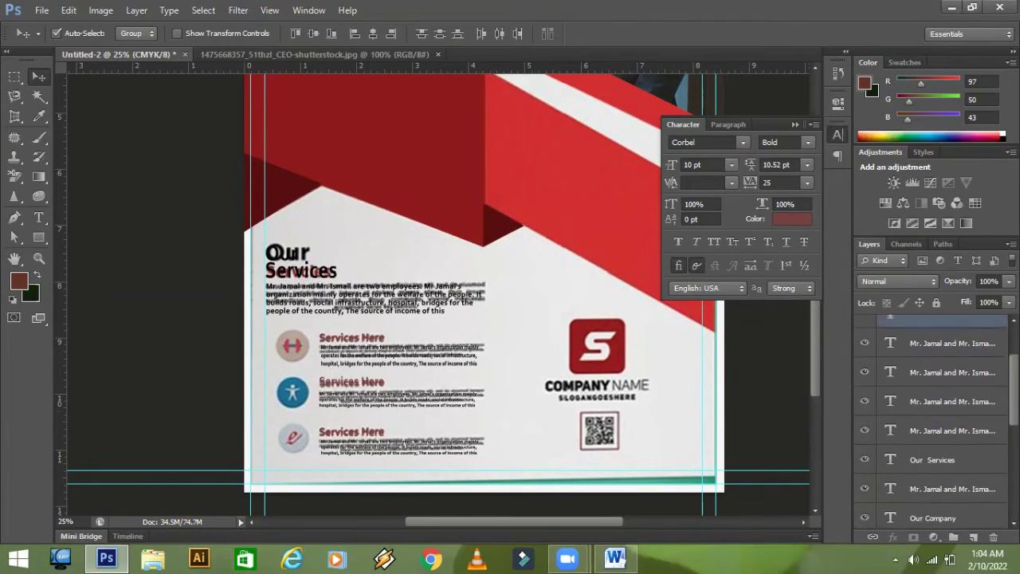
{"action": "left_click", "coordinate": [865, 478]}
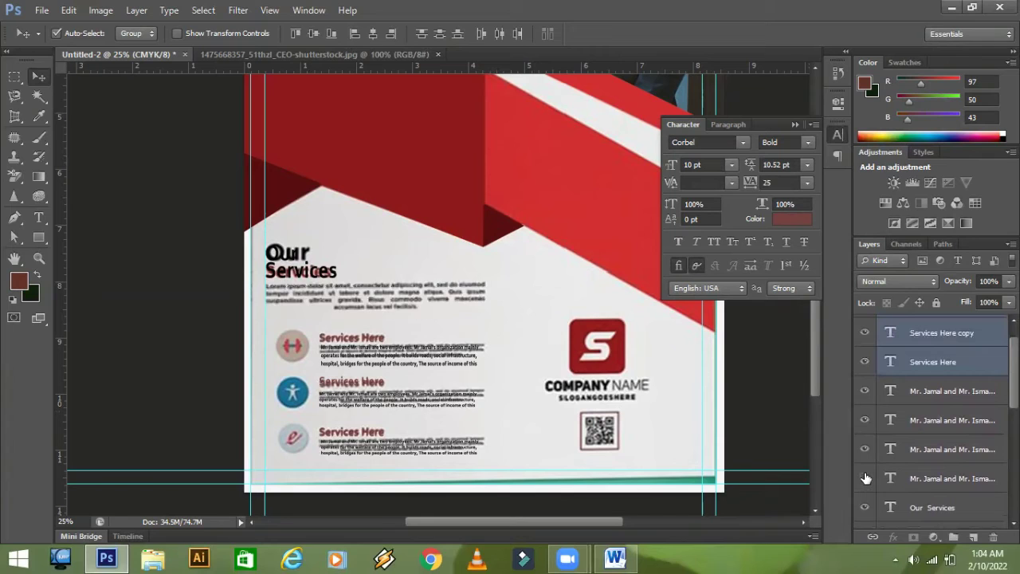
{"action": "left_click", "coordinate": [865, 477]}
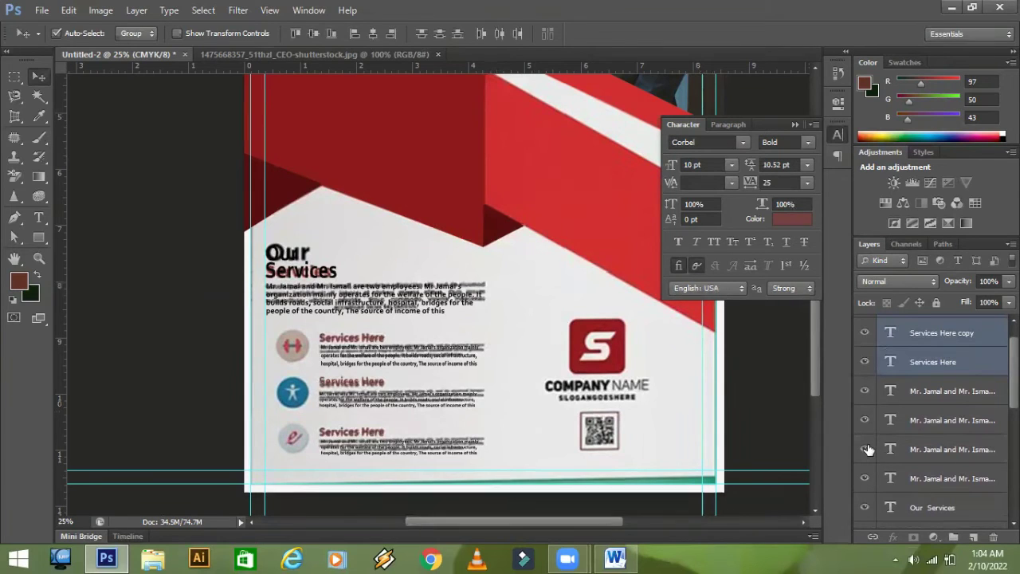
{"action": "left_click", "coordinate": [867, 450]}
{"action": "left_click", "coordinate": [867, 449]}
- Align the left edges of the three service item paragraph layers and deselect them
{"action": "left_click", "coordinate": [933, 449]}
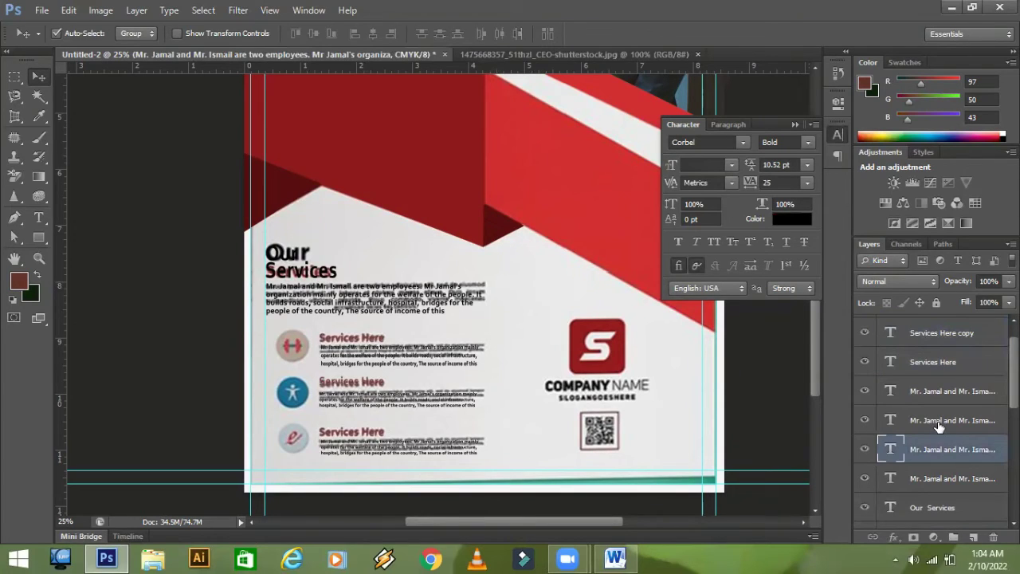
{"action": "left_click", "coordinate": [938, 422], "text": "ctrl"}
{"action": "left_click", "coordinate": [936, 396], "text": "ctrl"}
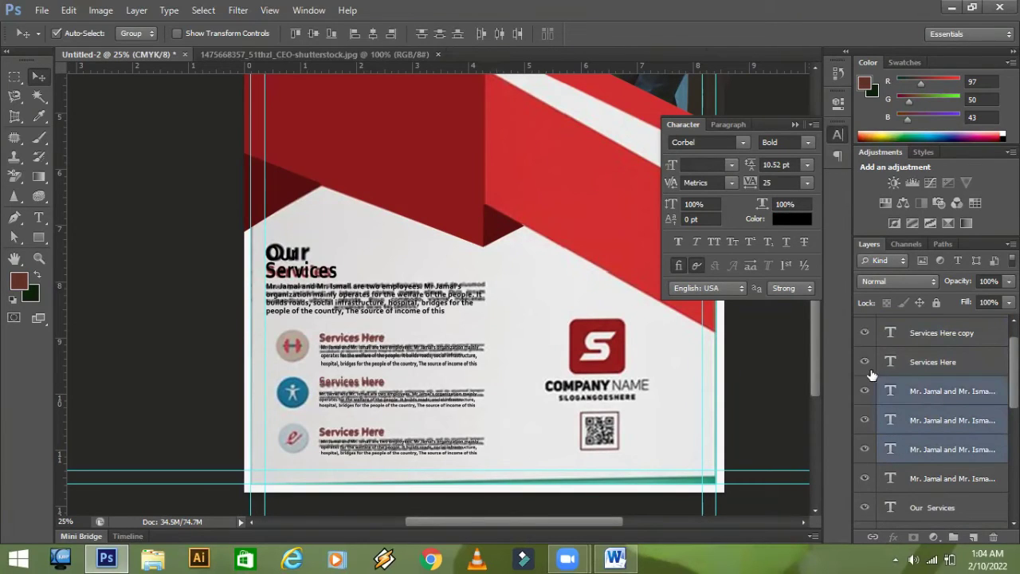
{"action": "left_click", "coordinate": [357, 33]}
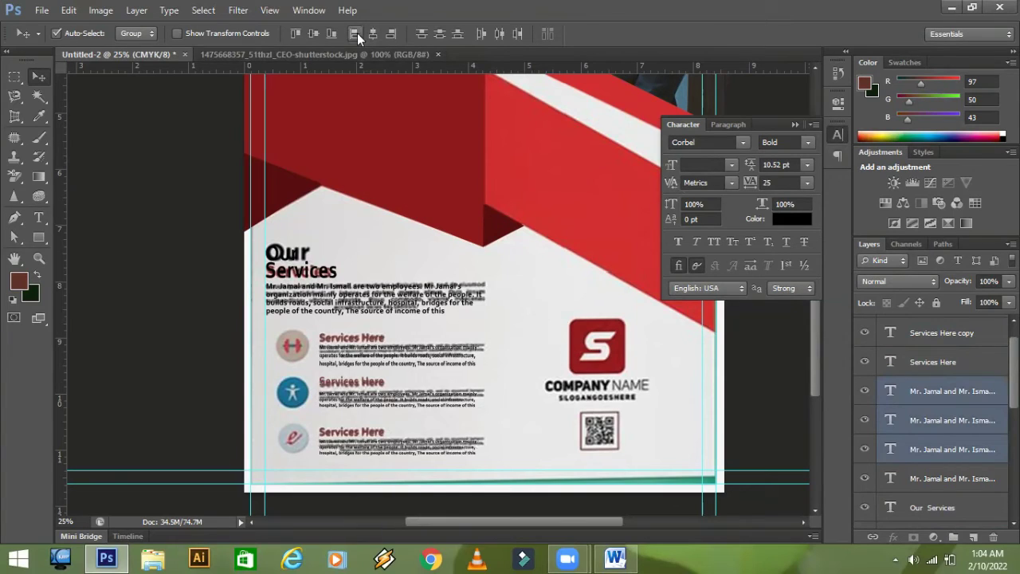
{"action": "left_click", "coordinate": [526, 420]}
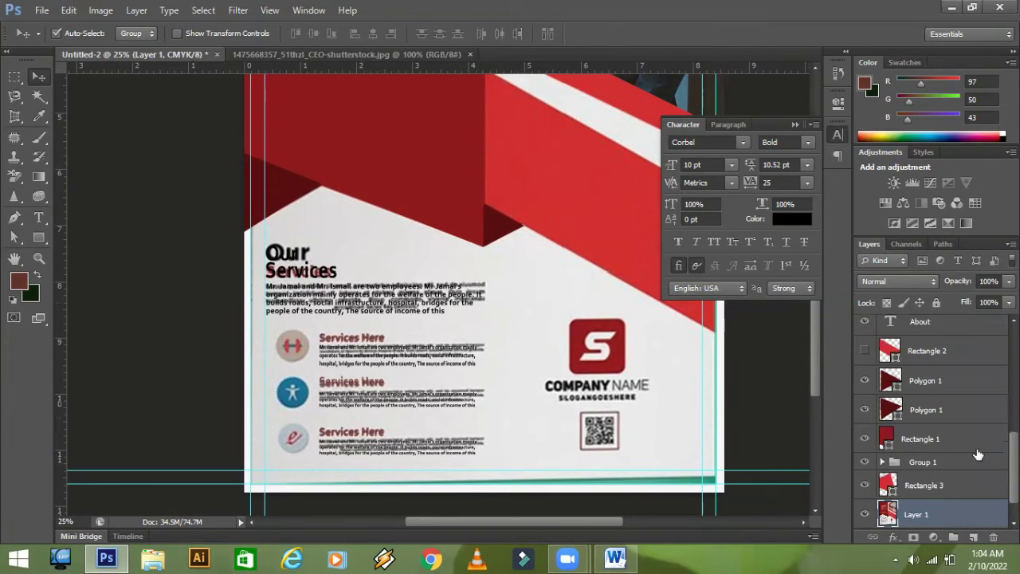
- Make the hidden Rectangle 2 layer, the red diagonal band of the flyer, visible again
{"action": "scroll", "coordinate": [932, 422], "scroll_direction": "up", "scroll_amount": 3}
{"action": "scroll", "coordinate": [933, 422], "scroll_direction": "down", "scroll_amount": 2}
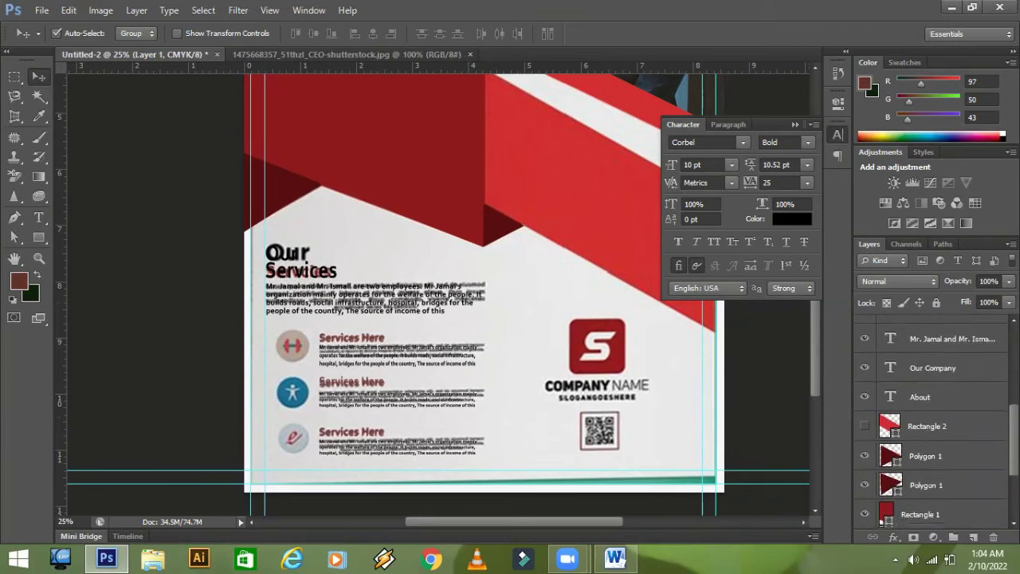
{"action": "scroll", "coordinate": [932, 422], "scroll_direction": "up", "scroll_amount": 3}
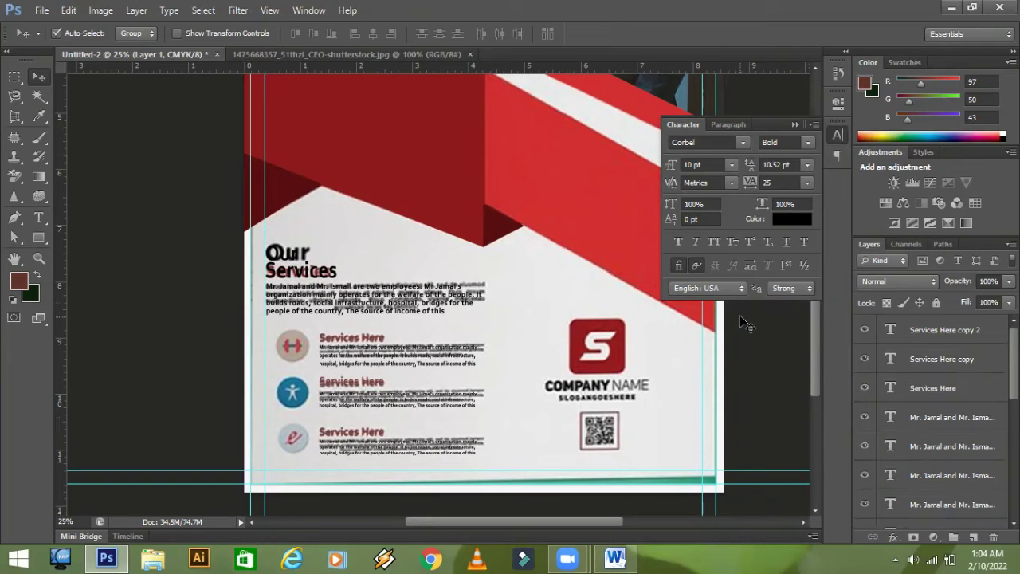
{"action": "scroll", "coordinate": [741, 323], "scroll_direction": "down", "scroll_amount": 2}
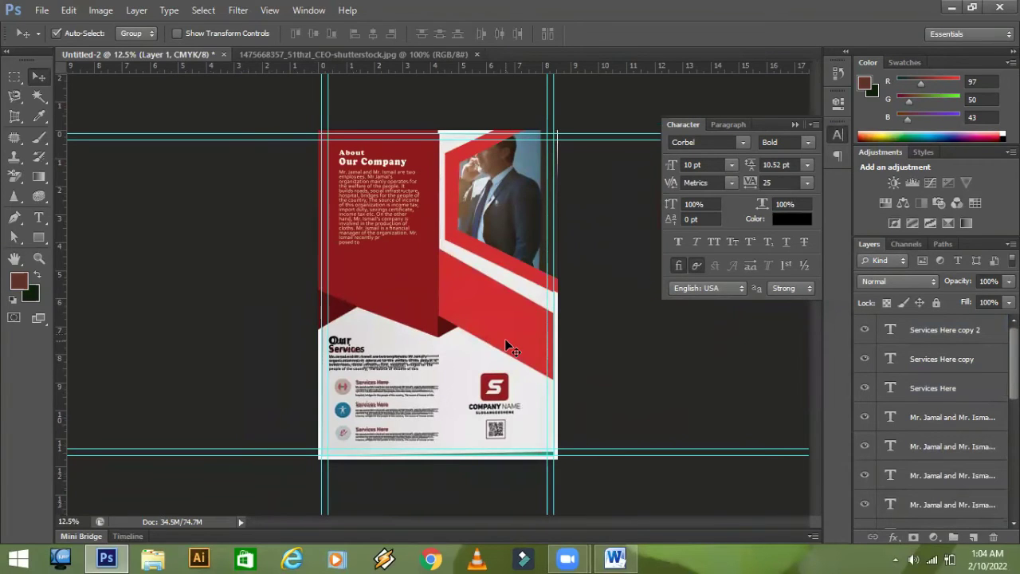
{"action": "scroll", "coordinate": [924, 414], "scroll_direction": "down", "scroll_amount": 8}
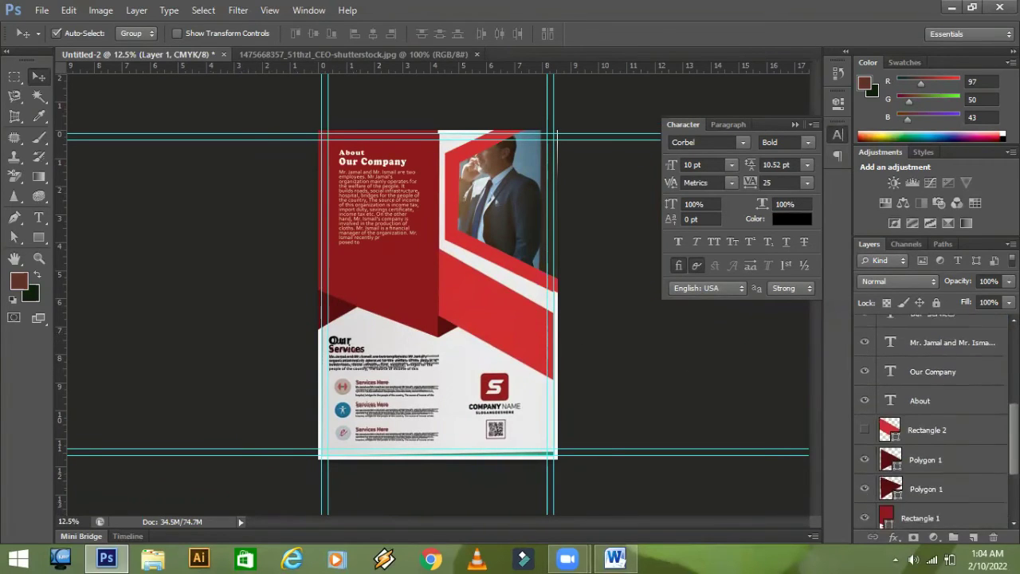
{"action": "left_click", "coordinate": [866, 364]}
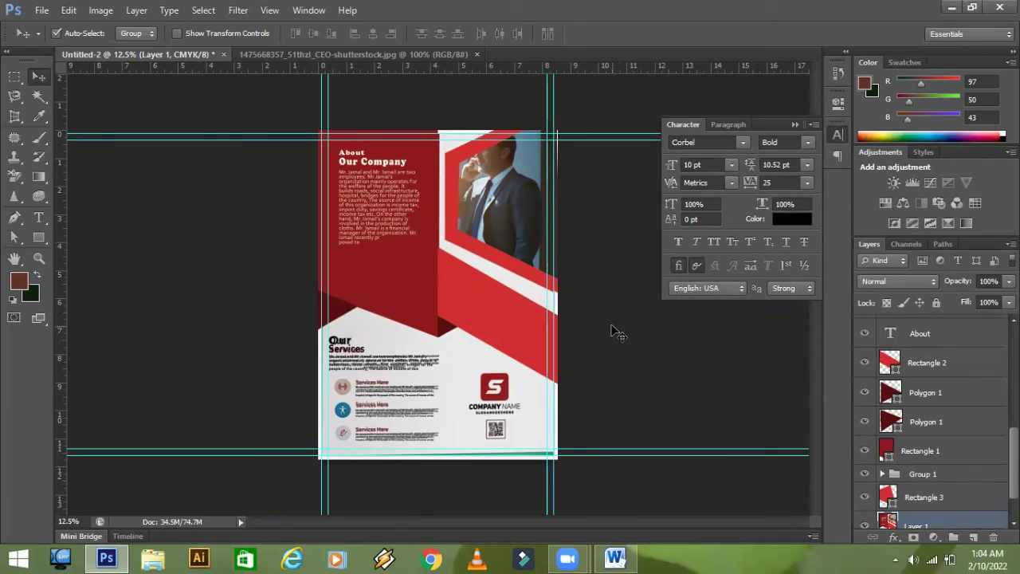
- Toggle the visibility of the reference design on Layer 1 to compare it with the recreated flyer, leaving it hidden
{"action": "left_click", "coordinate": [871, 526]}
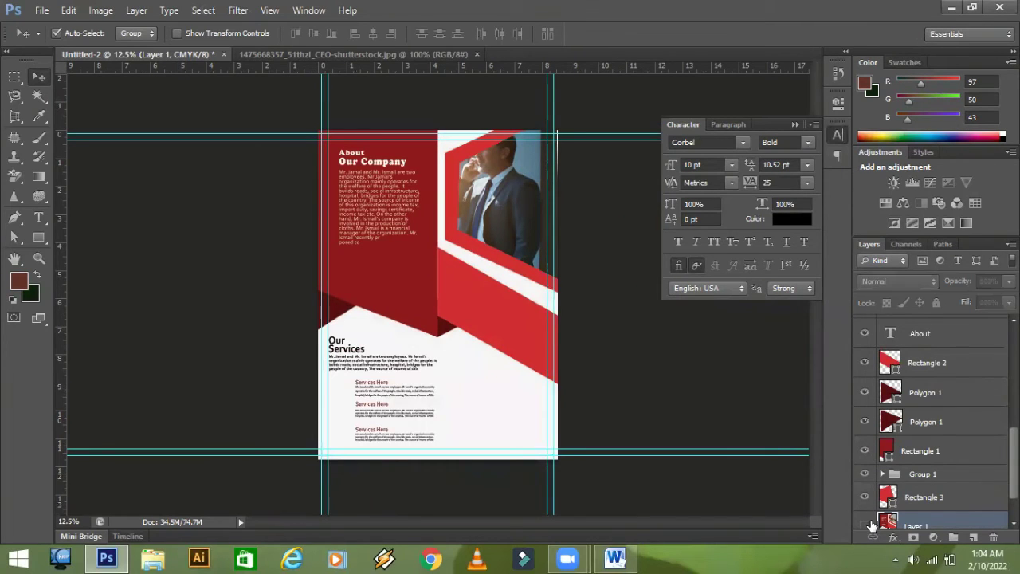
{"action": "left_click", "coordinate": [872, 526]}
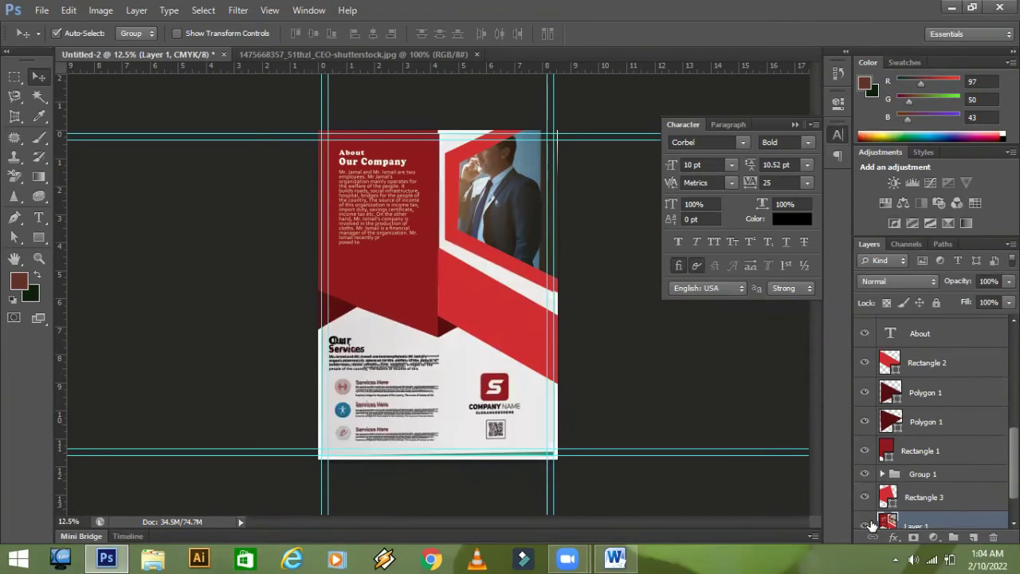
{"action": "left_click", "coordinate": [872, 526]}
{"action": "left_click", "coordinate": [871, 526]}
{"action": "left_click", "coordinate": [871, 526]}
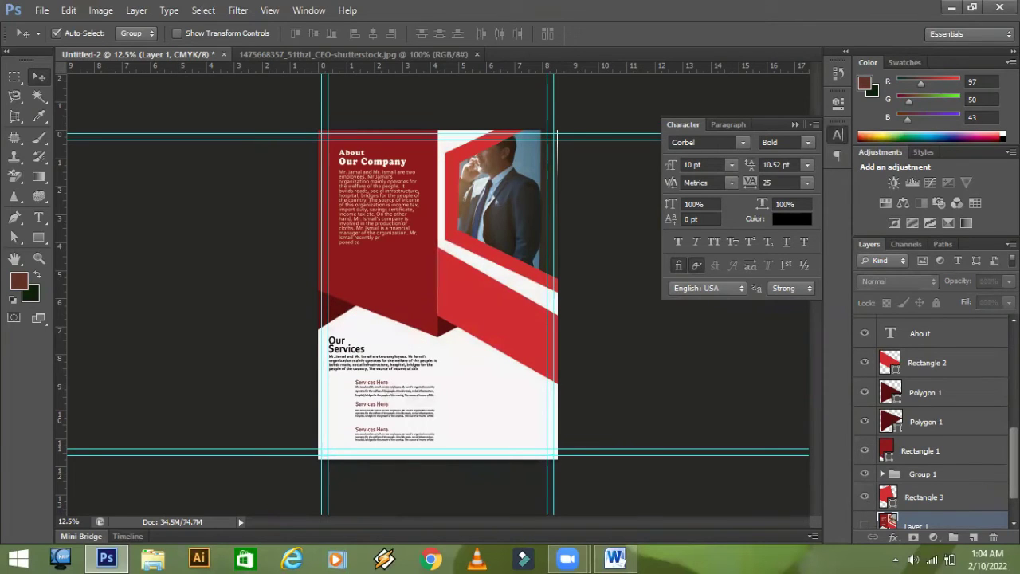
- Toggle the visibility of Rectangle 2, Rectangle 1 and Rectangle 3 to identify which layer forms the red frame around the photo
{"action": "scroll", "coordinate": [932, 423], "scroll_direction": "up", "scroll_amount": 3}
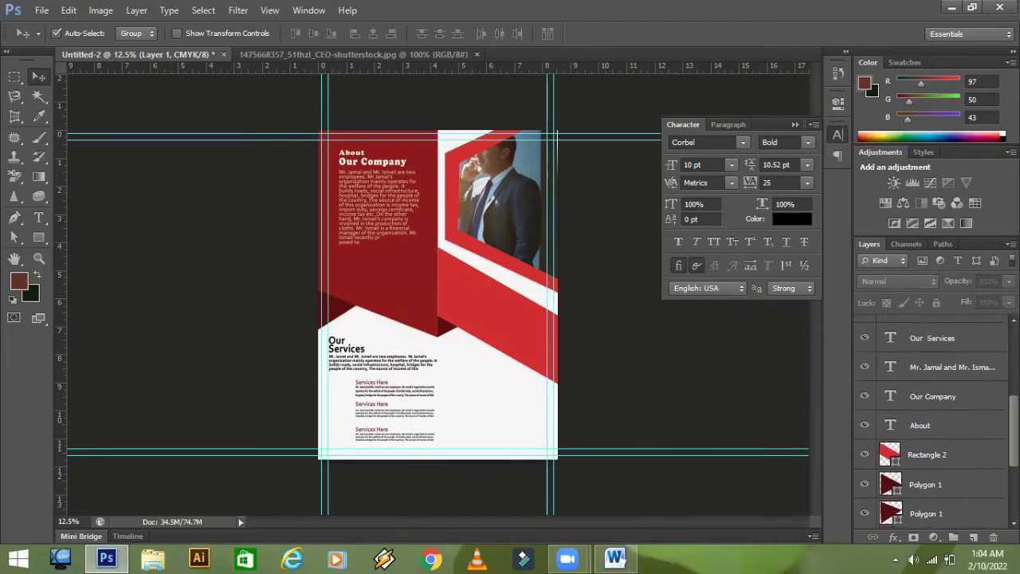
{"action": "scroll", "coordinate": [860, 410], "scroll_direction": "down", "scroll_amount": 1}
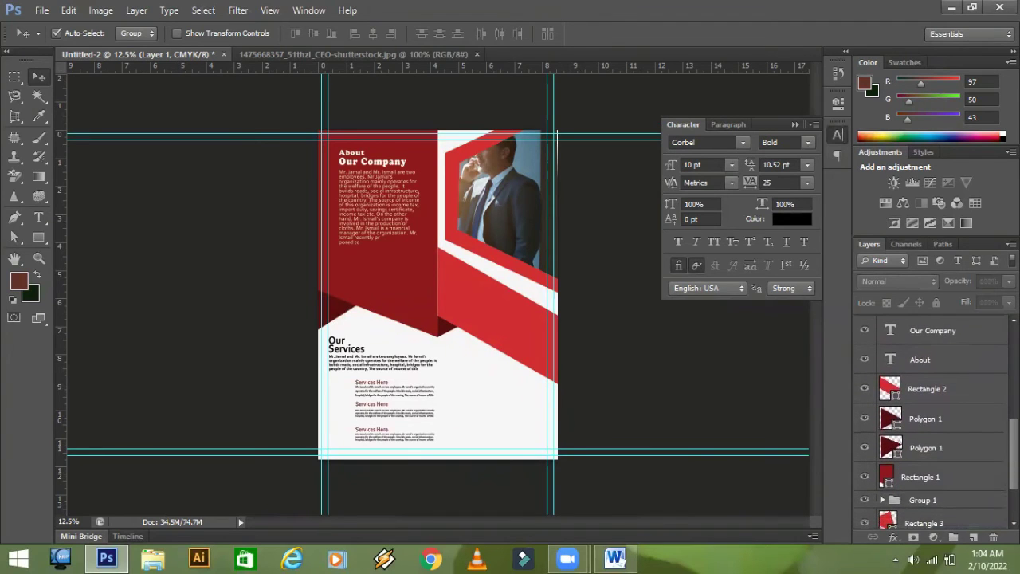
{"action": "left_click", "coordinate": [864, 389]}
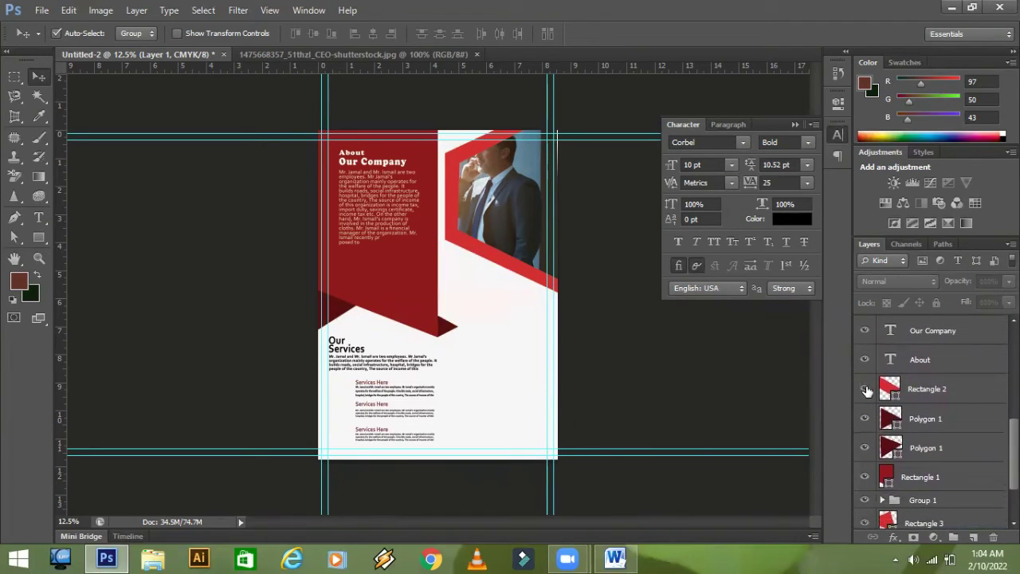
{"action": "left_click", "coordinate": [866, 390]}
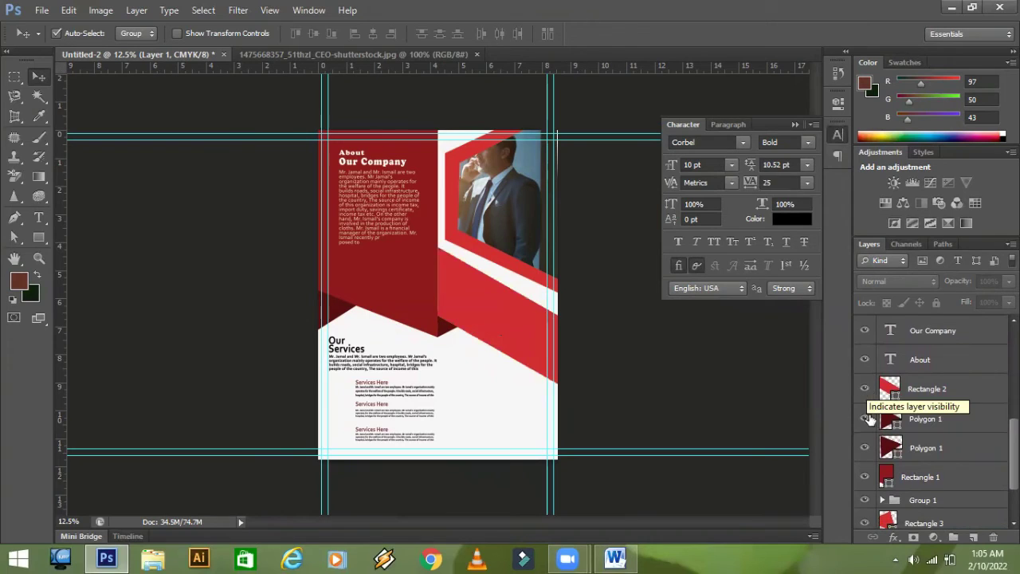
{"action": "left_click", "coordinate": [865, 476]}
{"action": "left_click", "coordinate": [866, 476]}
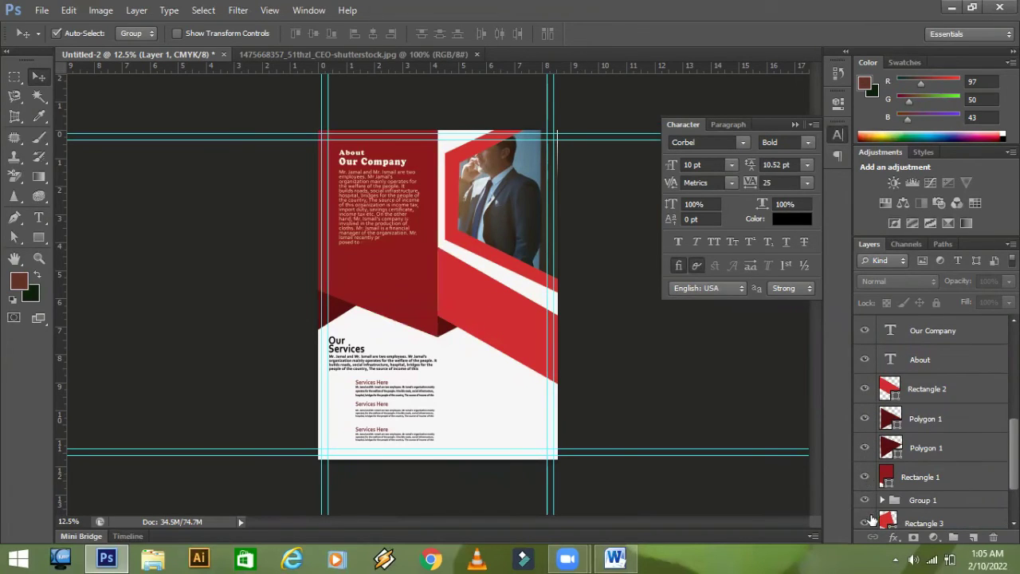
{"action": "scroll", "coordinate": [866, 455], "scroll_direction": "down", "scroll_amount": 3}
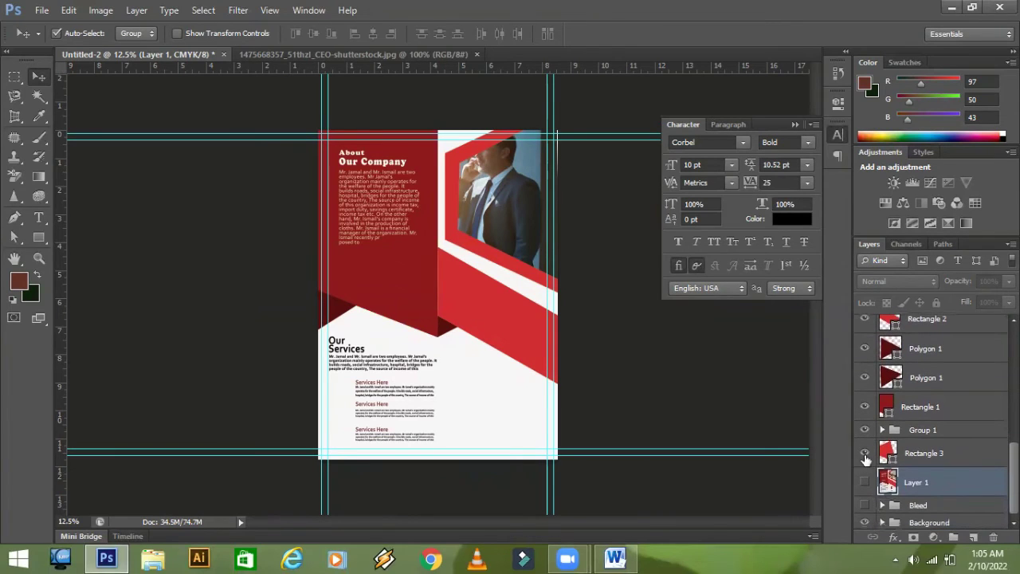
{"action": "left_click", "coordinate": [866, 454]}
{"action": "left_click", "coordinate": [865, 453]}
- Move the lower-right anchor point of Rectangle 3 straight down until the shape is about 2220 px high, and deselect the point
{"action": "left_click", "coordinate": [909, 455]}
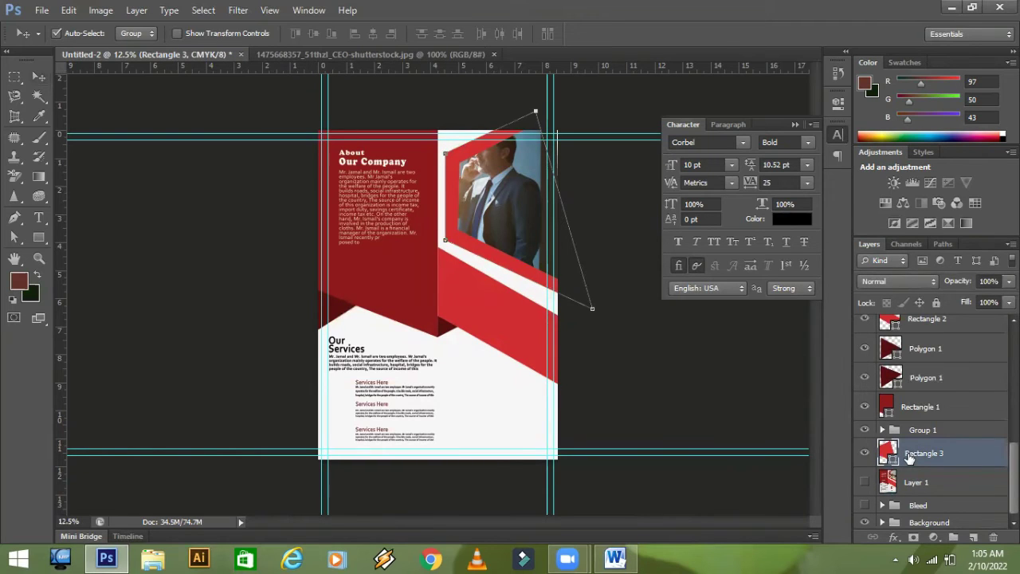
{"action": "key", "text": "ctrl+t"}
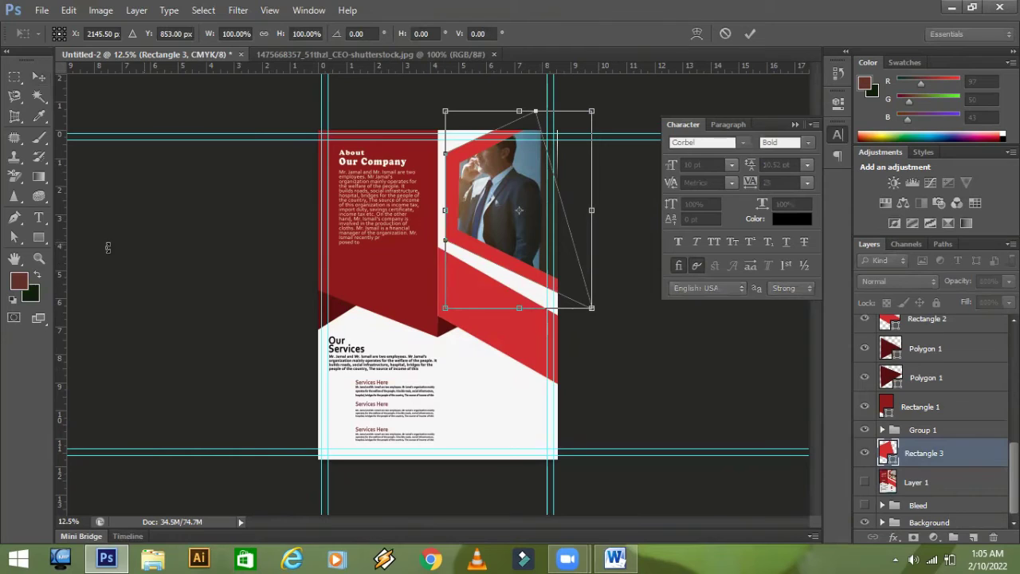
{"action": "left_click", "coordinate": [14, 236]}
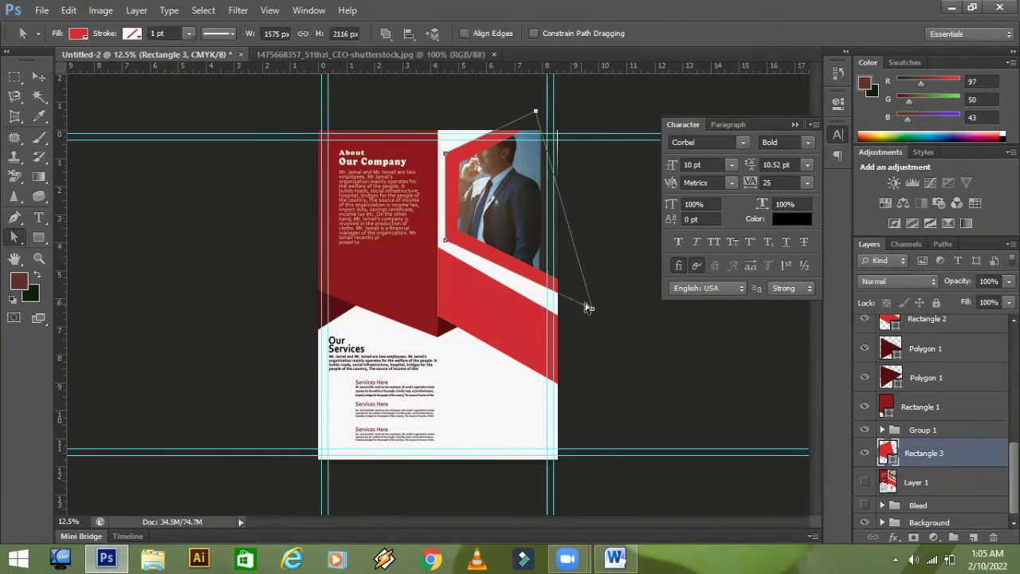
{"action": "left_click_drag", "start_coordinate": [607, 305], "coordinate": [586, 323]}
{"action": "key", "text": "Down"}
{"action": "key", "text": "Down"}
{"action": "key", "text": "Down"}
{"action": "key", "text": "Down"}
{"action": "key", "text": "Down"}
{"action": "key", "text": "Down"}
{"action": "key", "text": "Down"}
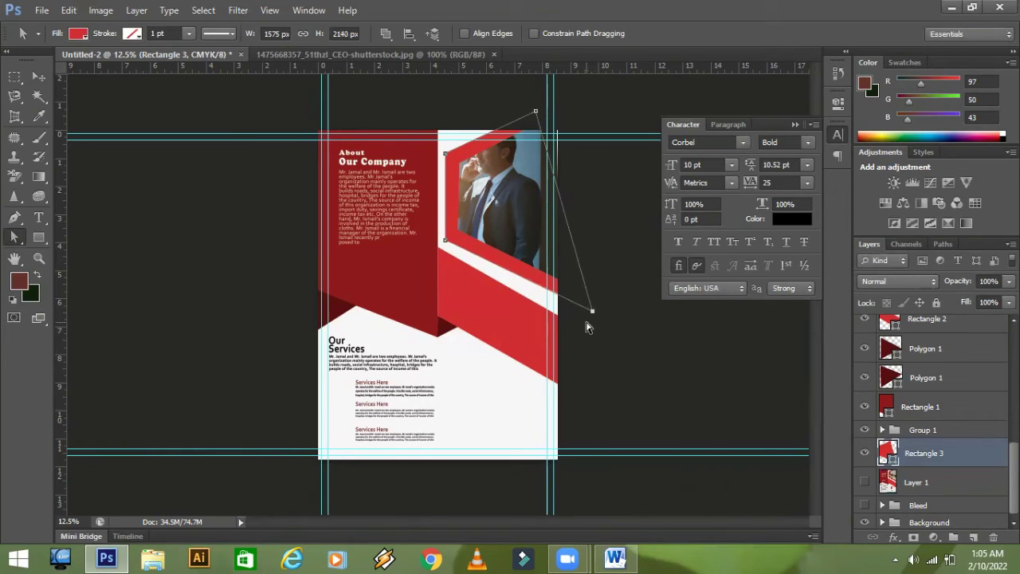
{"action": "key", "text": "Down"}
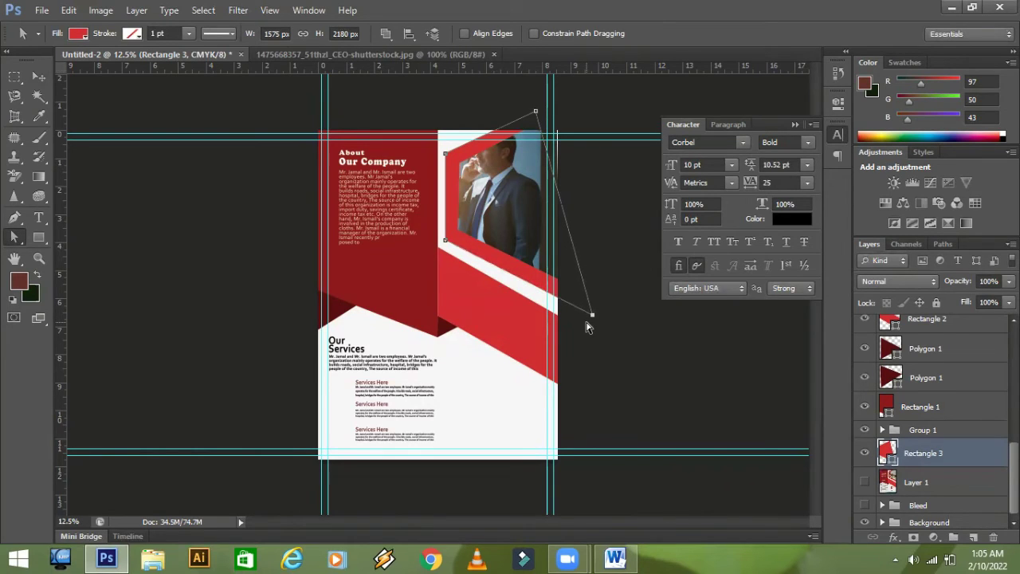
{"action": "key", "text": "Down"}
{"action": "key", "text": "Down"}
{"action": "key", "text": "Down"}
{"action": "key", "text": "Down"}
{"action": "key", "text": "Down"}
{"action": "left_click", "coordinate": [587, 326]}
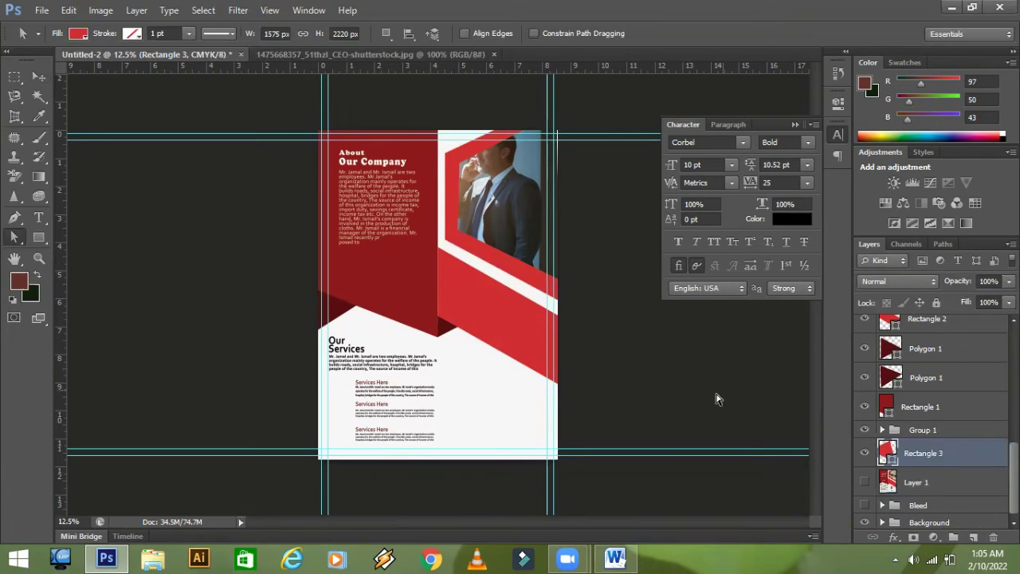
- Show the reference design on Layer 1 again to work on the service icons
{"action": "left_click", "coordinate": [865, 481]}
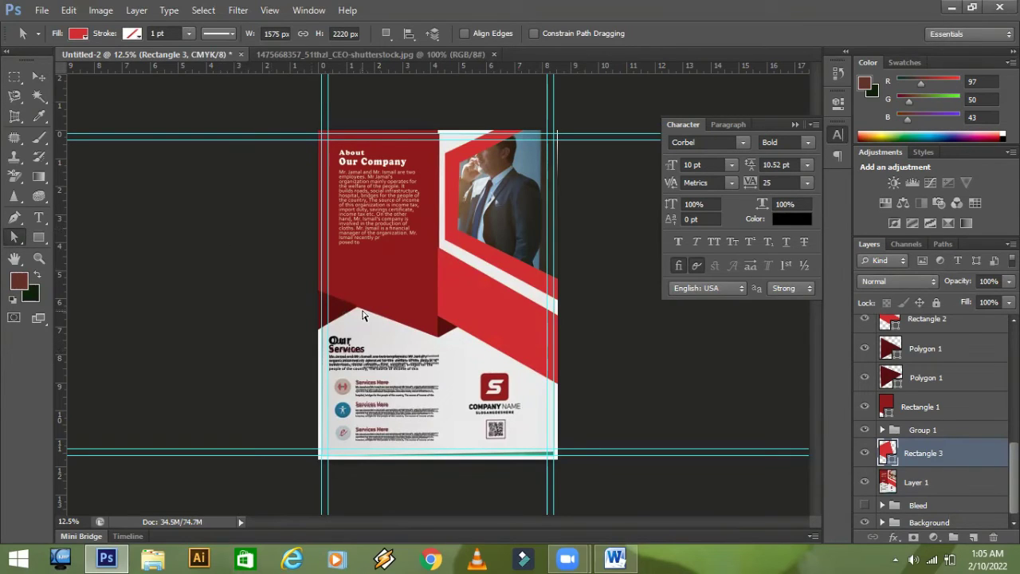
{"action": "scroll", "coordinate": [361, 308], "scroll_direction": "up", "scroll_amount": 5}
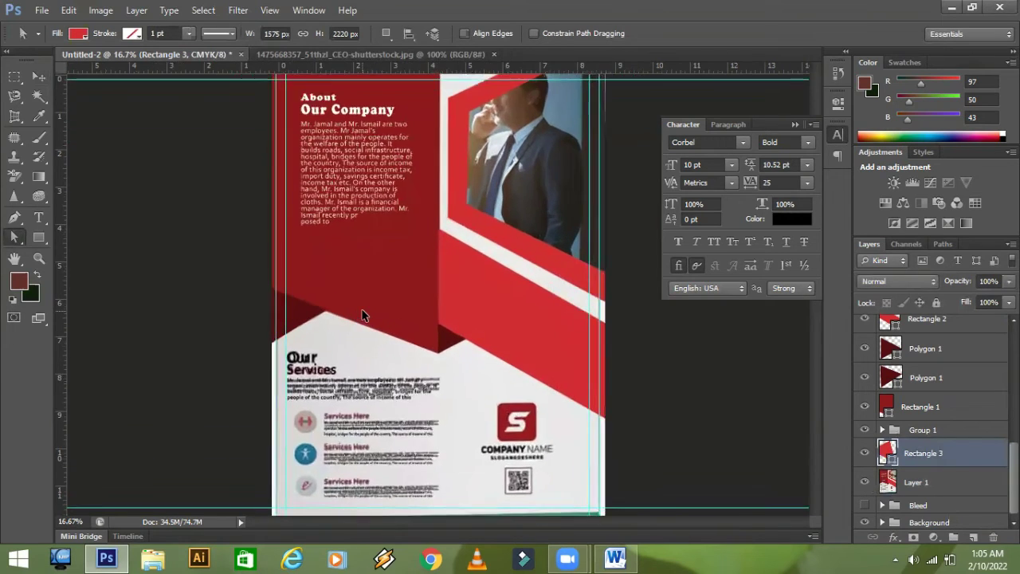
{"action": "left_click_drag", "start_coordinate": [340, 301], "coordinate": [369, 193]}
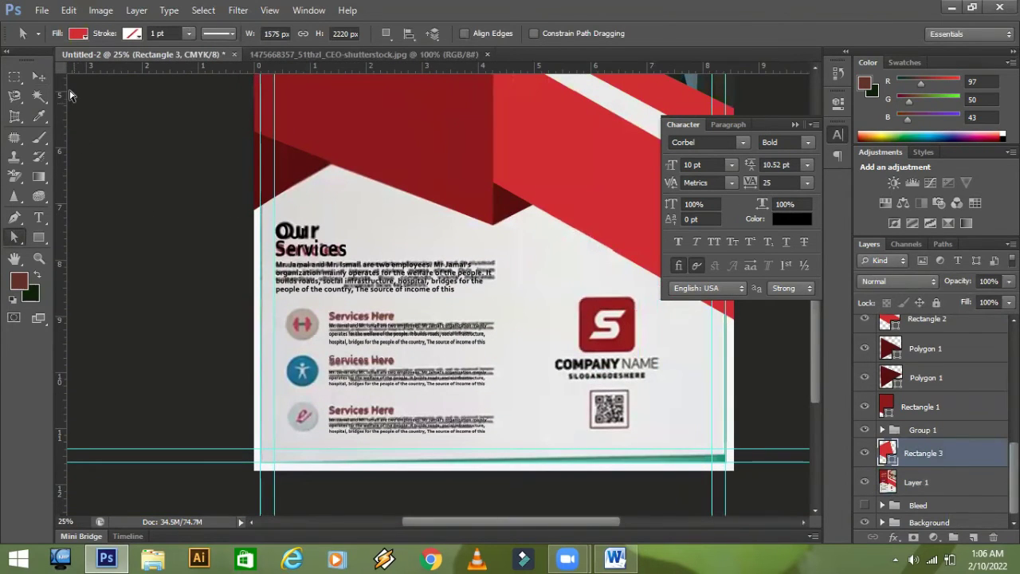
{"action": "left_click", "coordinate": [41, 10]}
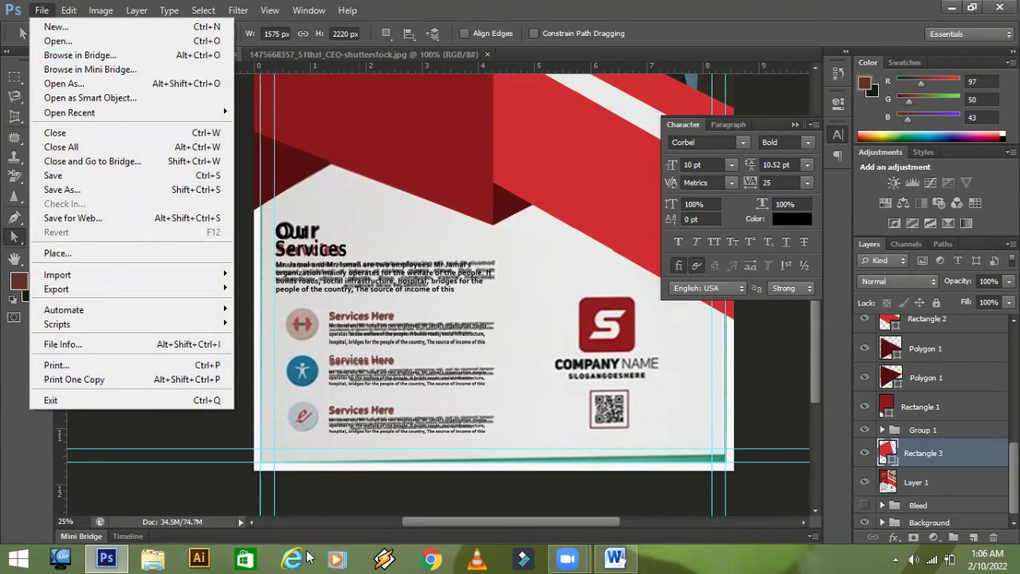
{"action": "left_click", "coordinate": [733, 557]}
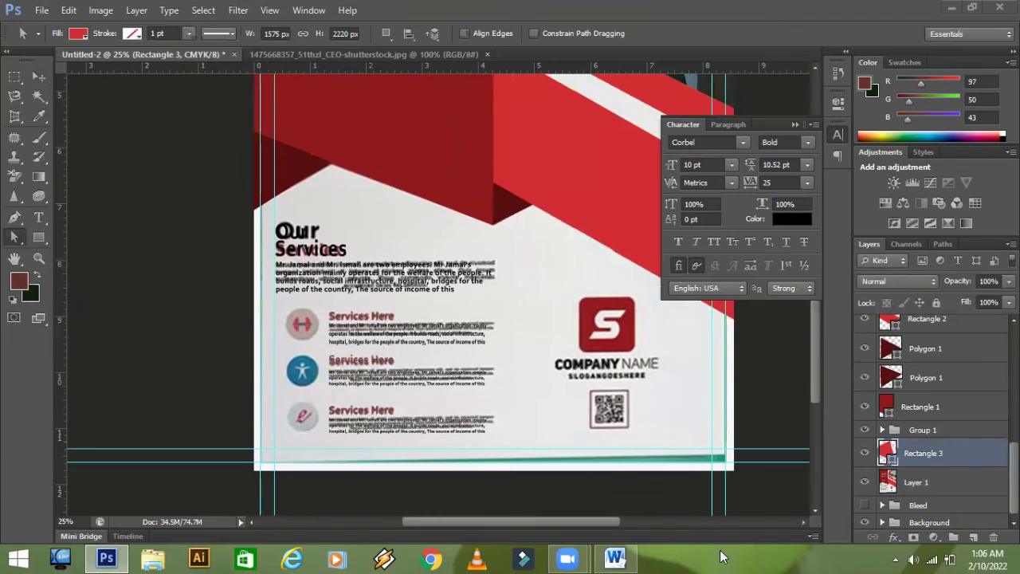
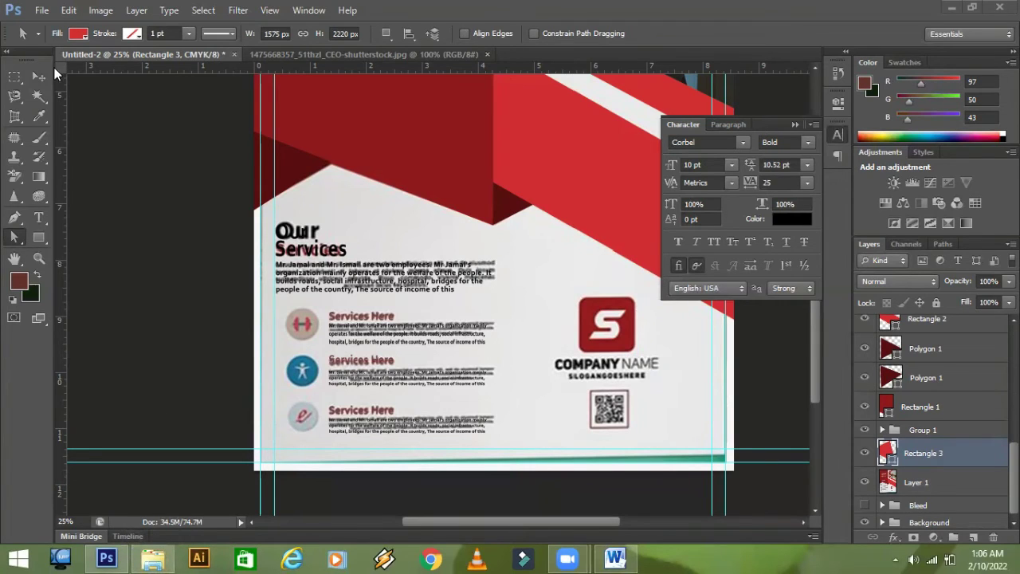
- Switch to File Explorer, open the 8th Class folder in Graphic Design Home work on drive F:, and close the extra This PC window
{"action": "key", "text": "super+e"}
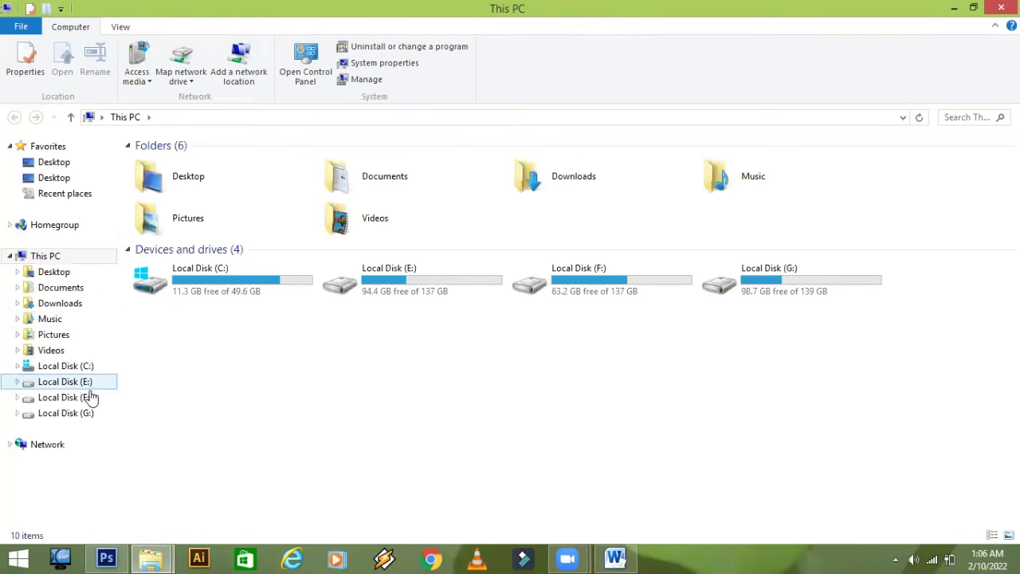
{"action": "left_click", "coordinate": [63, 396]}
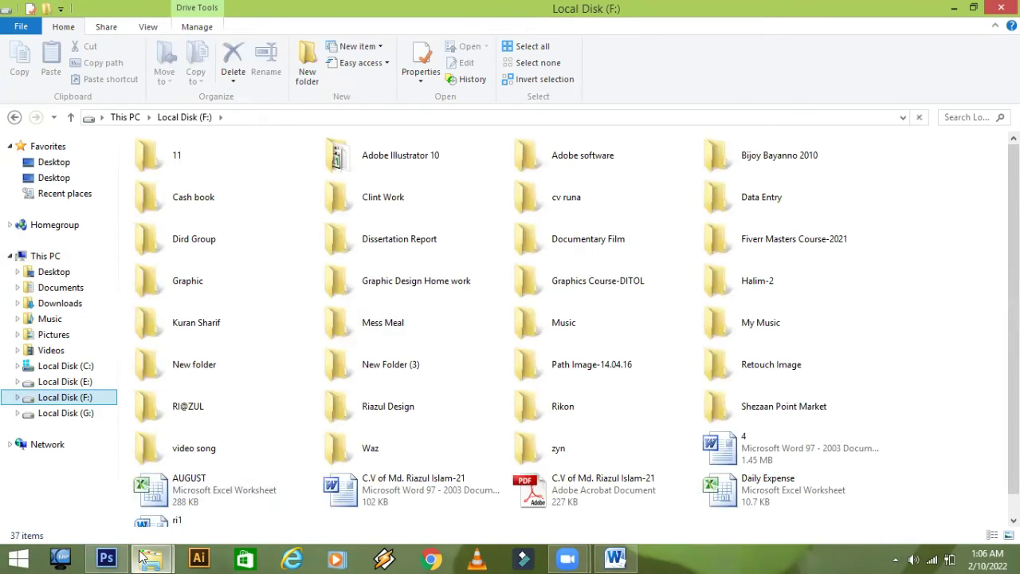
{"action": "mouse_move", "coordinate": [148, 555]}
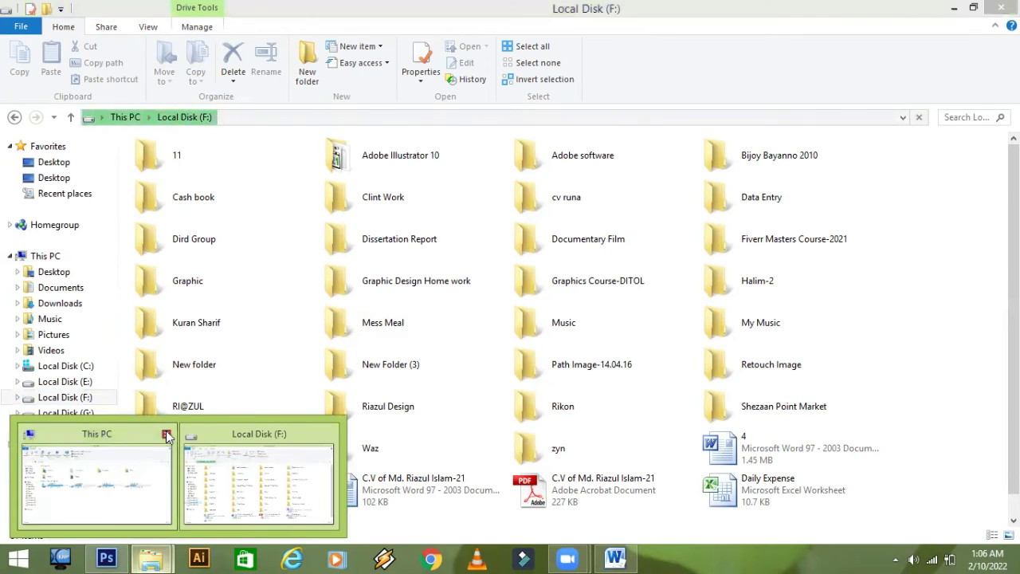
{"action": "left_click", "coordinate": [166, 435]}
{"action": "double_click", "coordinate": [469, 282]}
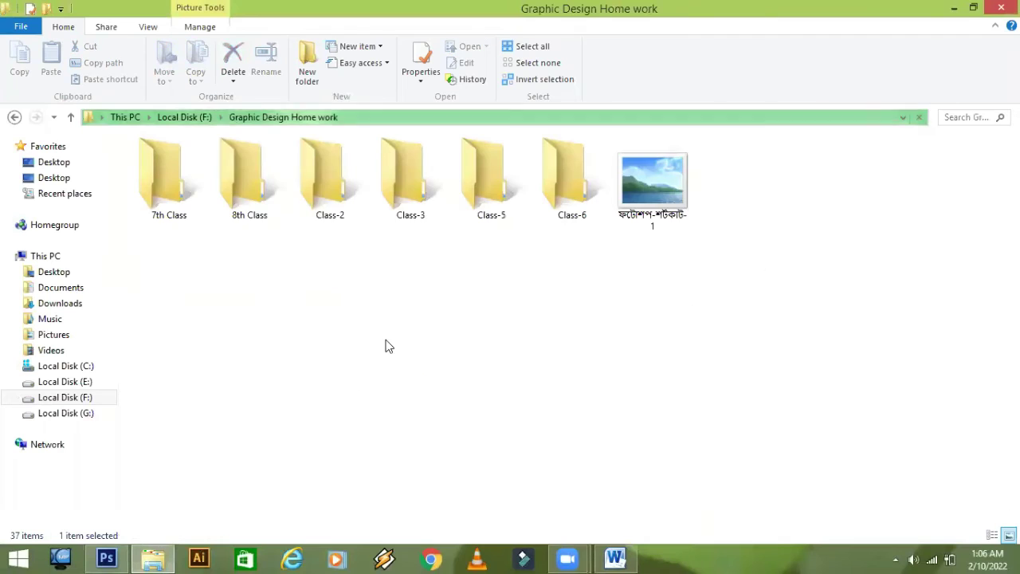
{"action": "double_click", "coordinate": [234, 185]}
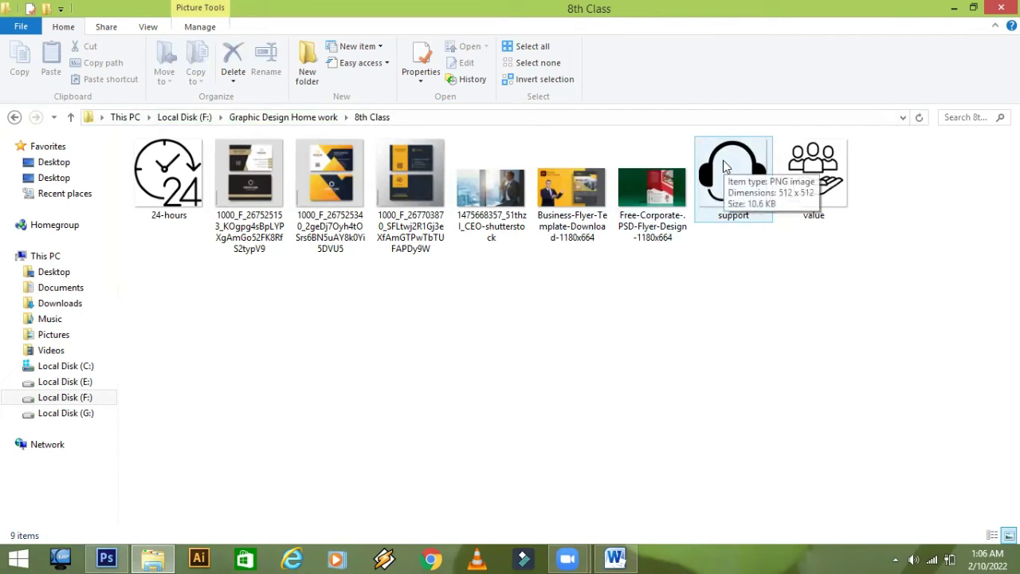
- Place the support headset image in the flyer, scale it proportionally to about 8.56%, and position it over the first service circle
{"action": "left_click_drag", "start_coordinate": [725, 166], "coordinate": [306, 347]}
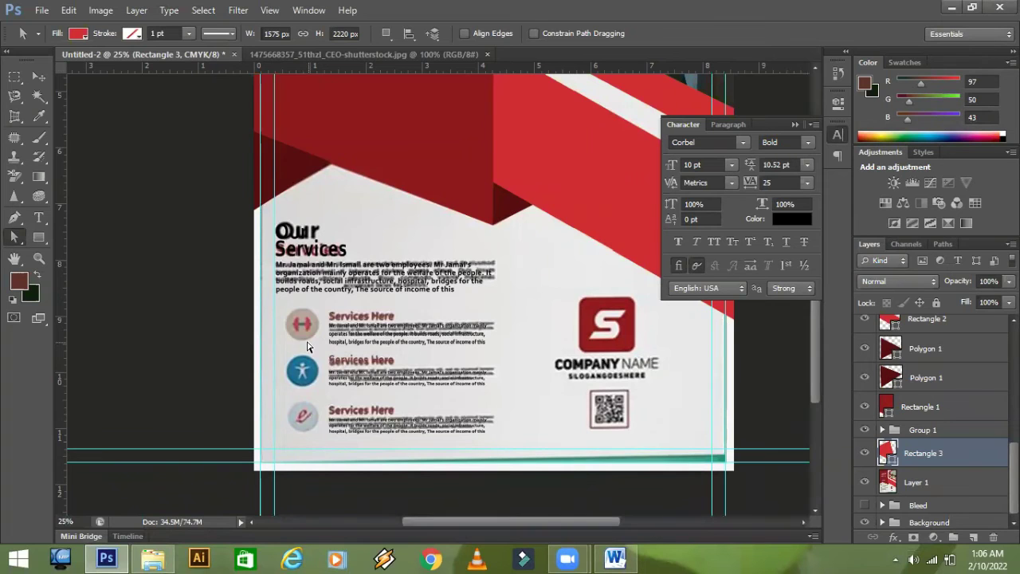
{"action": "left_click_drag", "start_coordinate": [307, 346], "coordinate": [307, 345]}
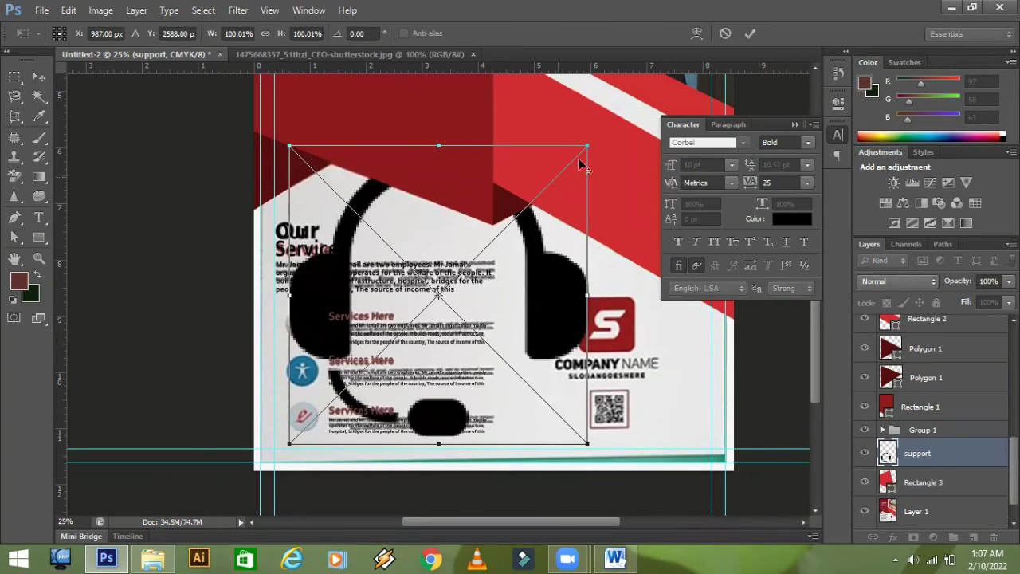
{"action": "left_click_drag", "start_coordinate": [588, 145], "coordinate": [462, 295]}
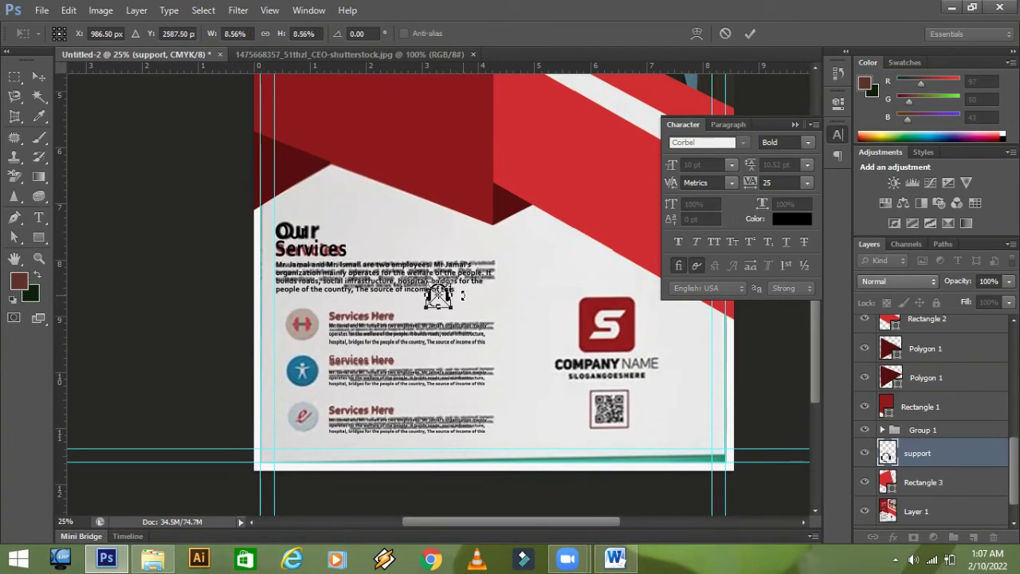
{"action": "scroll", "coordinate": [462, 295], "scroll_direction": "up", "scroll_amount": 2}
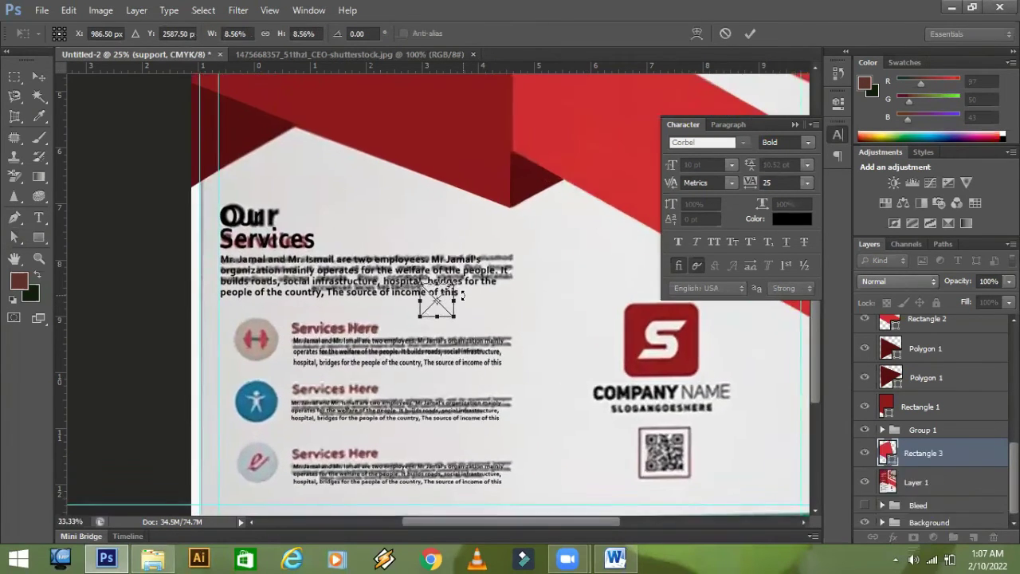
{"action": "left_click_drag", "start_coordinate": [446, 305], "coordinate": [181, 363]}
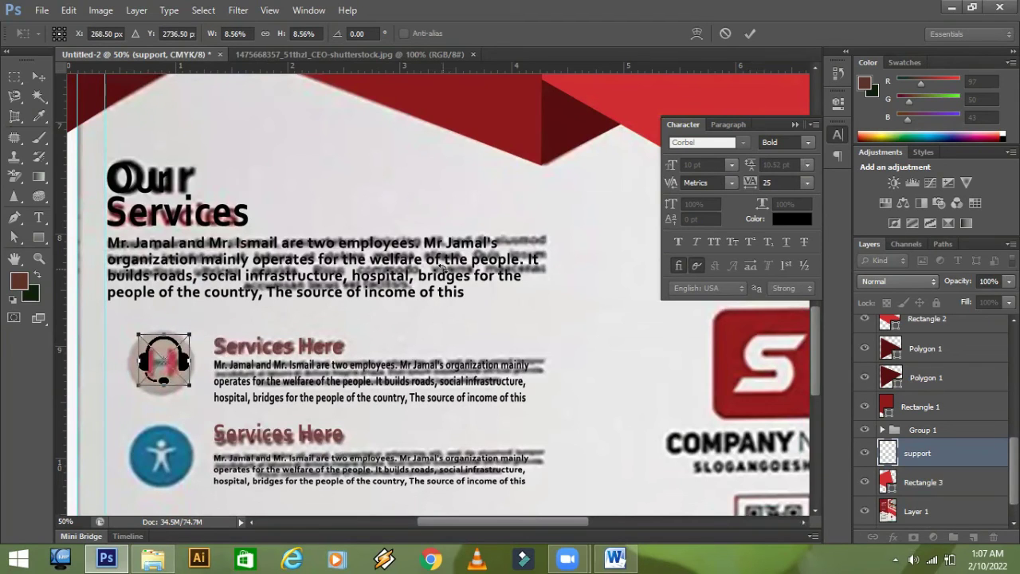
{"action": "key", "text": "Return"}
{"action": "key", "text": "a"}
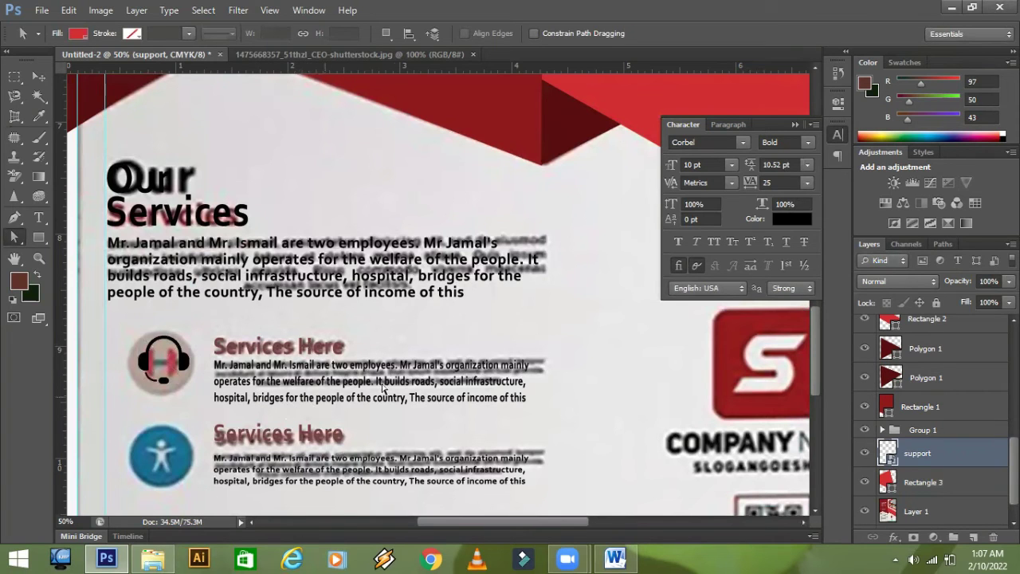
- Place the value image from the 8th Class folder, scale it to about 10%, and move it over the blue second service circle
{"action": "scroll", "coordinate": [466, 319], "scroll_direction": "down", "scroll_amount": 3}
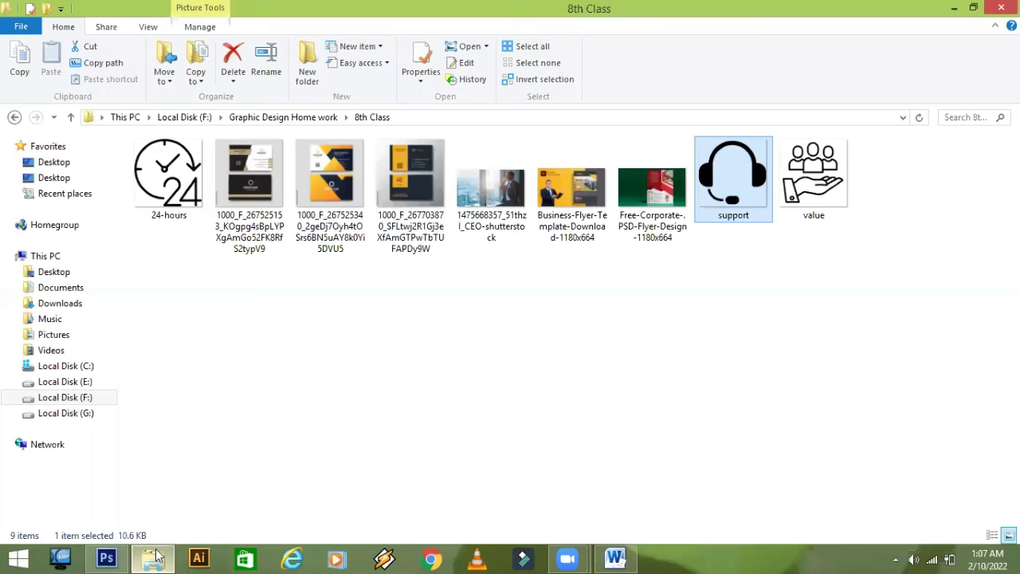
{"action": "left_click", "coordinate": [153, 558]}
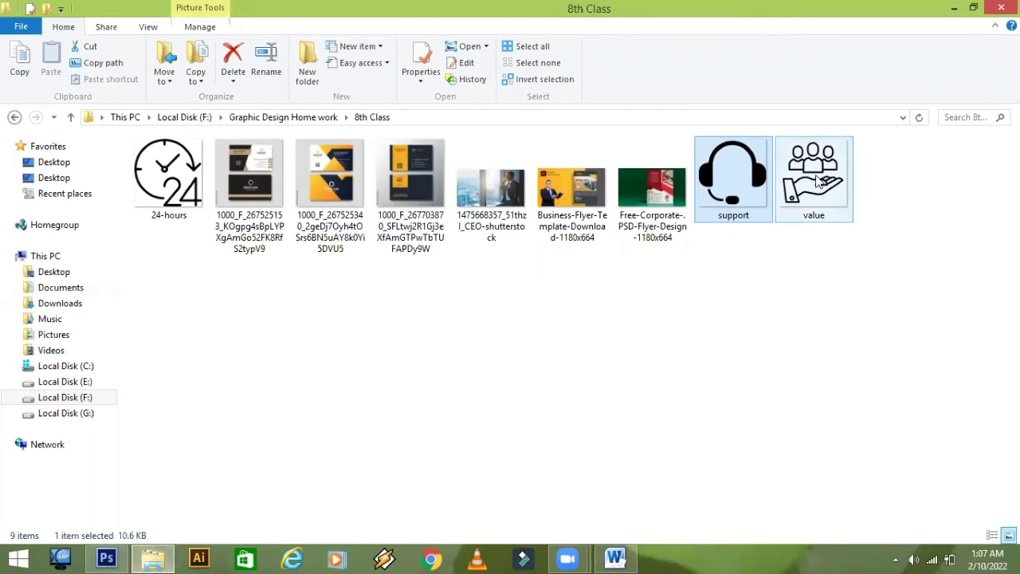
{"action": "left_click_drag", "start_coordinate": [816, 182], "coordinate": [181, 346]}
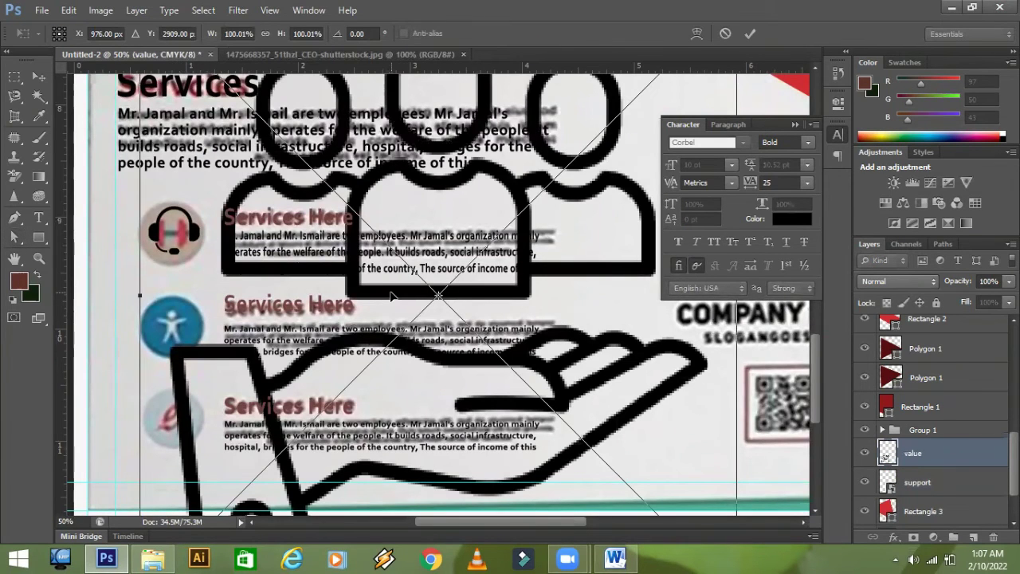
{"action": "key", "text": "ctrl+minus"}
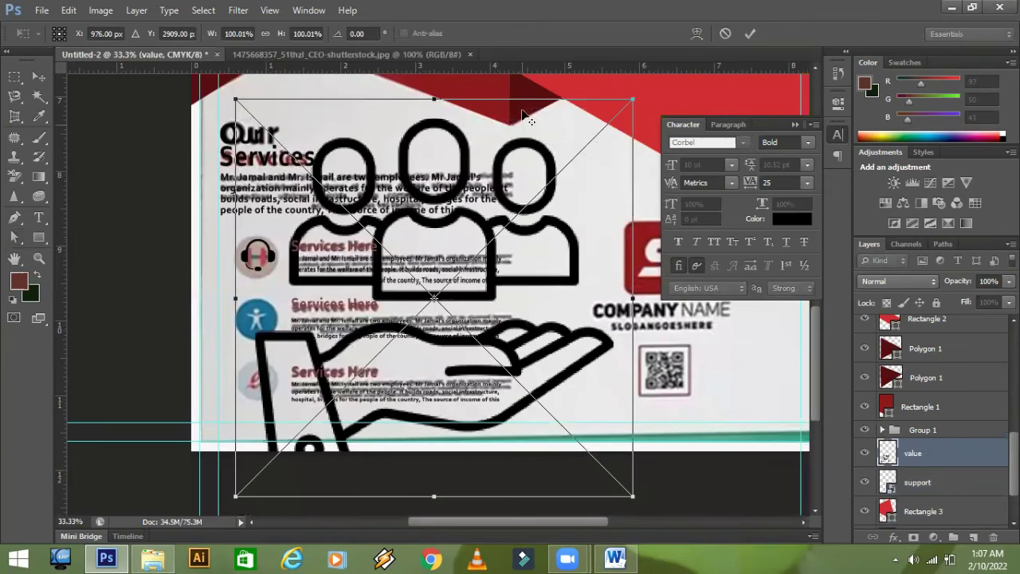
{"action": "left_click_drag", "start_coordinate": [614, 113], "coordinate": [248, 333]}
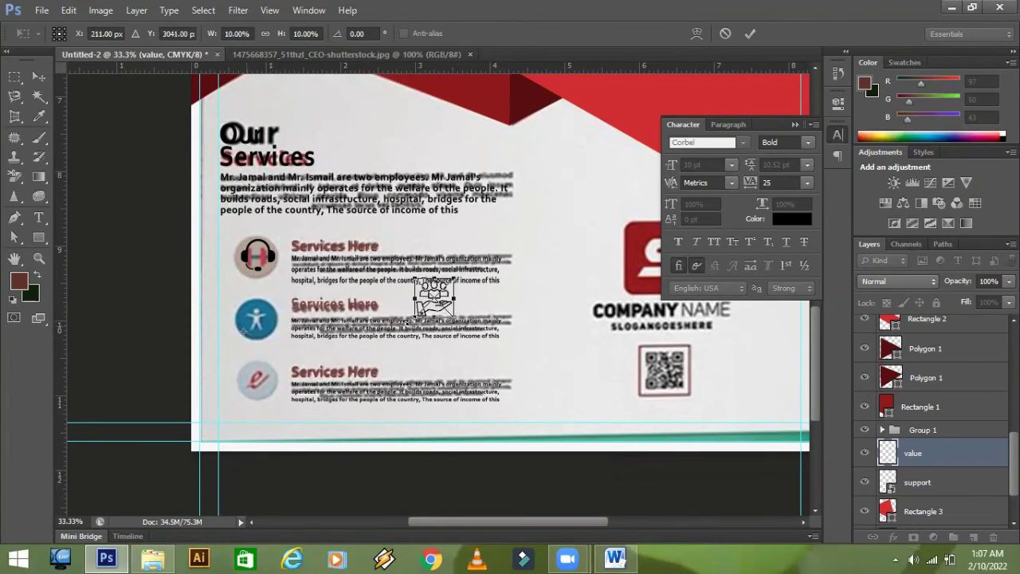
{"action": "left_click_drag", "start_coordinate": [441, 308], "coordinate": [263, 331]}
{"action": "key", "text": "ctrl+plus"}
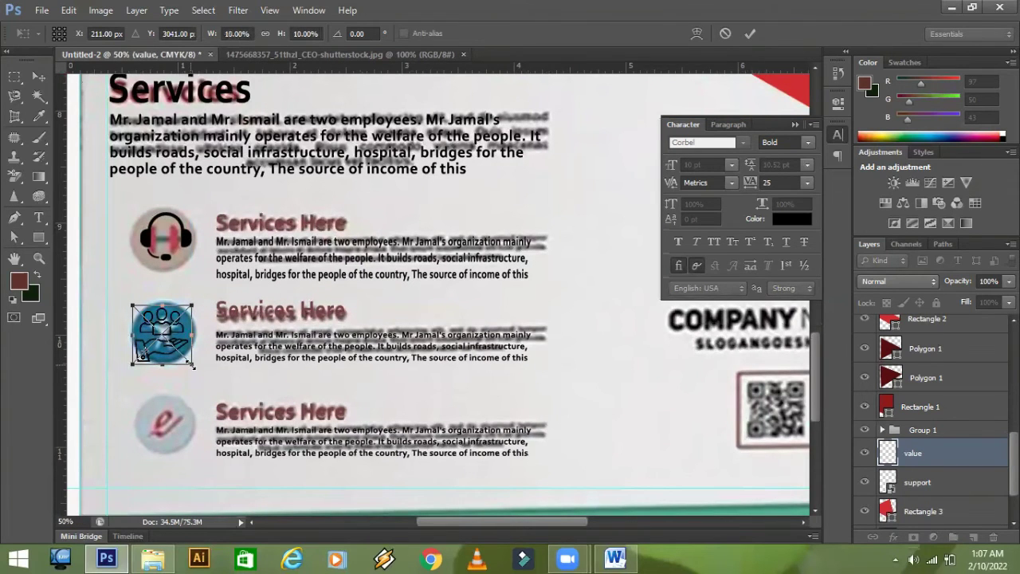
- Shrink the value icon to about 8.31%, nudge it into the centre of the blue circle, and commit the placement
{"action": "left_click_drag", "start_coordinate": [190, 364], "coordinate": [185, 359]}
{"action": "key", "text": "Up"}
{"action": "key", "text": "Up"}
{"action": "key", "text": "Up"}
{"action": "key", "text": "Up"}
{"action": "key", "text": "Up"}
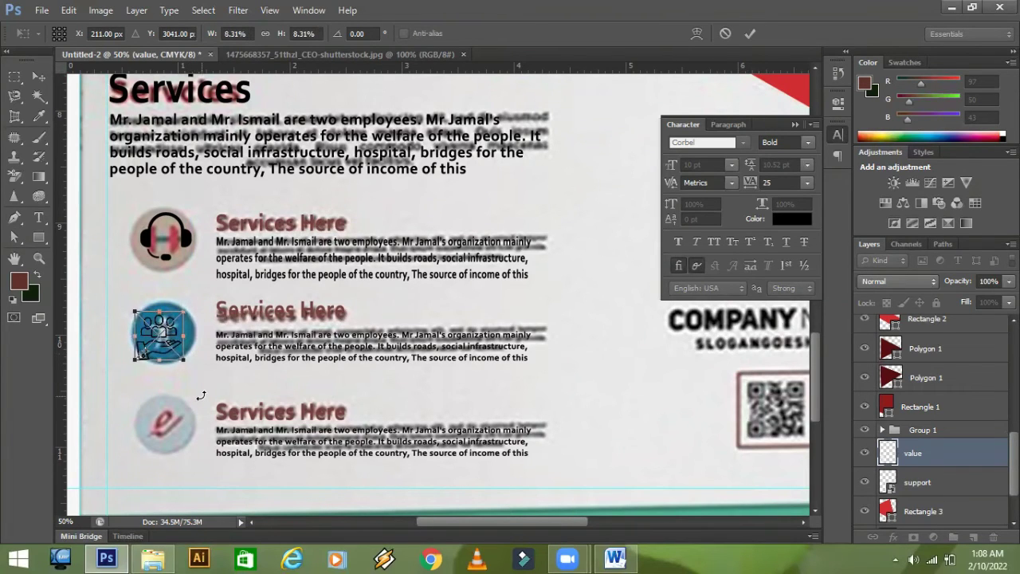
{"action": "key", "text": "Right"}
{"action": "key", "text": "Right"}
{"action": "key", "text": "Right"}
{"action": "key", "text": "Right"}
{"action": "key", "text": "Up"}
{"action": "key", "text": "Up"}
{"action": "key", "text": "Up"}
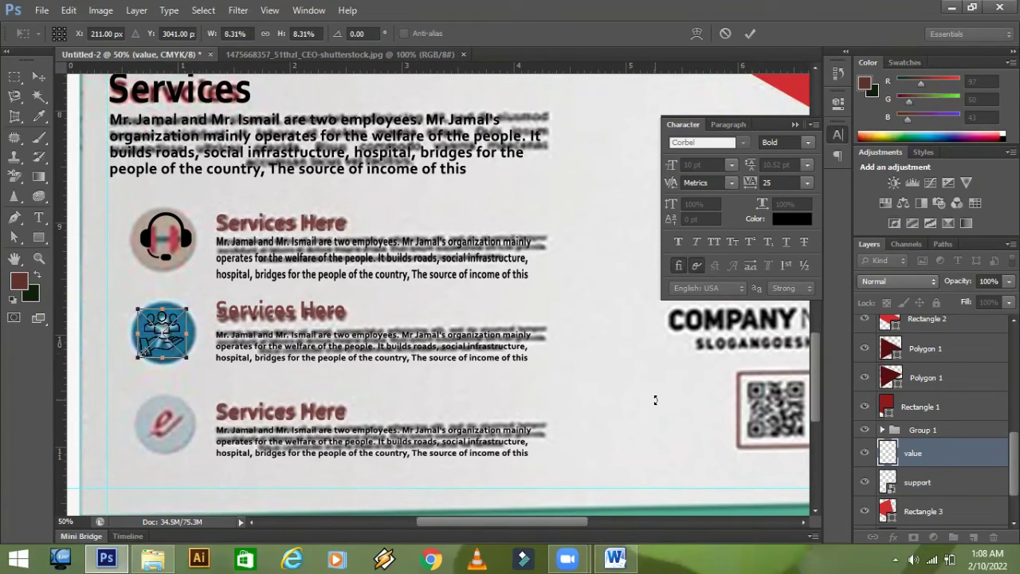
{"action": "key", "text": "Return"}
{"action": "key", "text": "a"}
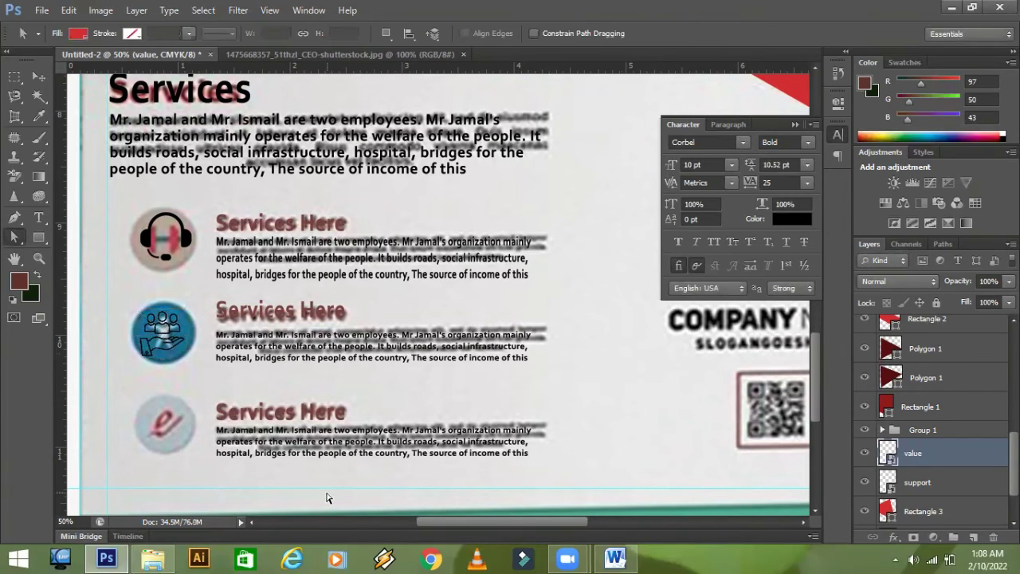
- Place the 24-hours image from the 8th Class folder, scale it to about 7.56%, and position it over the third service circle
{"action": "left_click", "coordinate": [162, 556]}
{"action": "left_click_drag", "start_coordinate": [182, 168], "coordinate": [176, 439]}
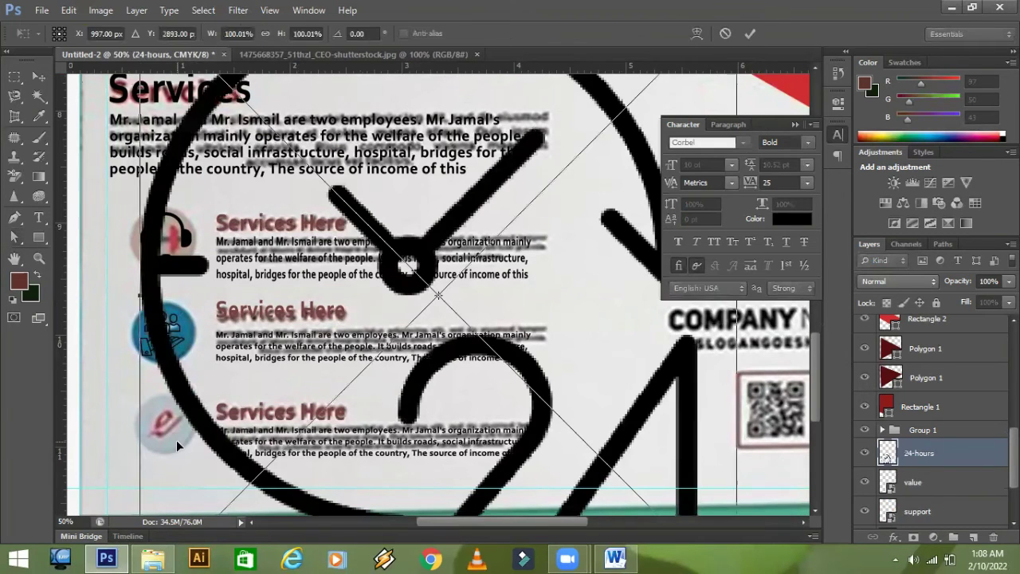
{"action": "key", "text": "ctrl+minus"}
{"action": "key", "text": "ctrl+minus"}
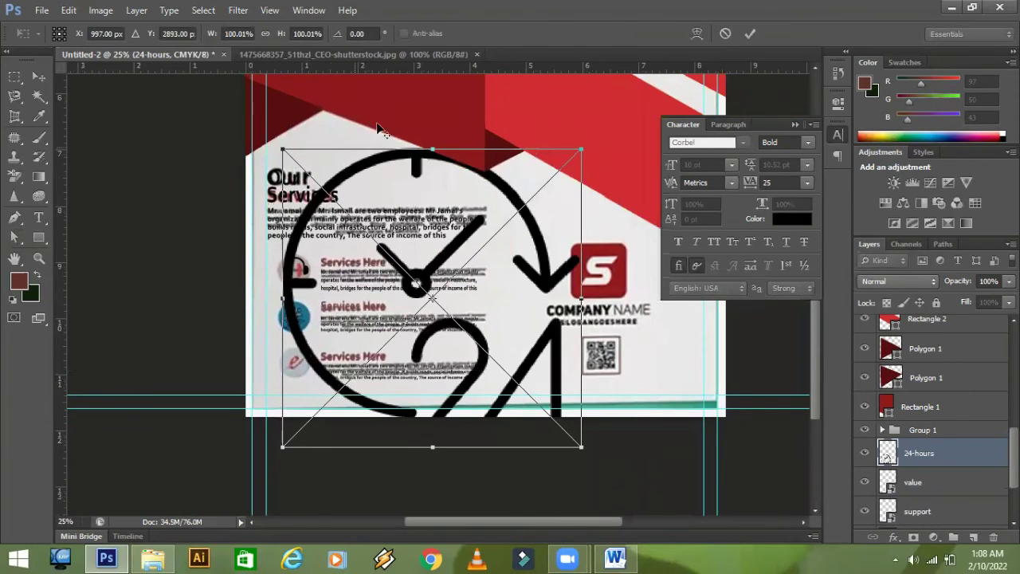
{"action": "left_click_drag", "start_coordinate": [583, 149], "coordinate": [301, 371]}
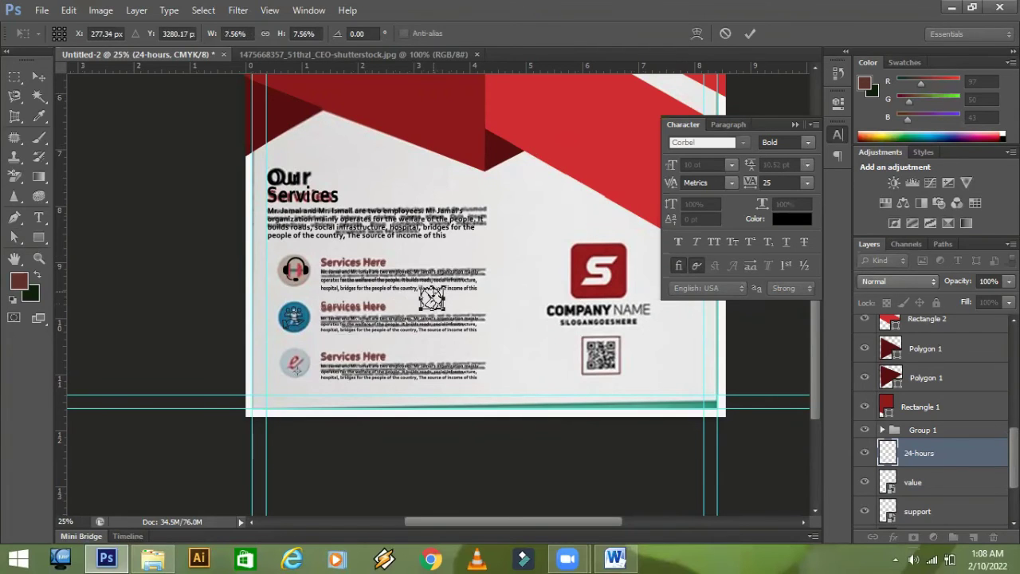
{"action": "key", "text": "ctrl+plus"}
{"action": "key", "text": "ctrl+plus"}
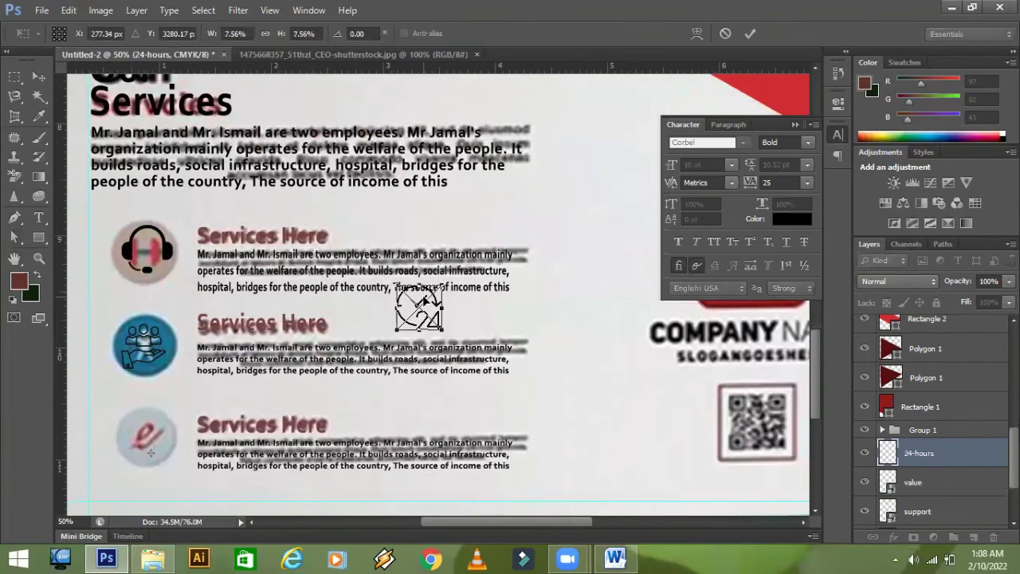
{"action": "left_click_drag", "start_coordinate": [429, 301], "coordinate": [166, 427]}
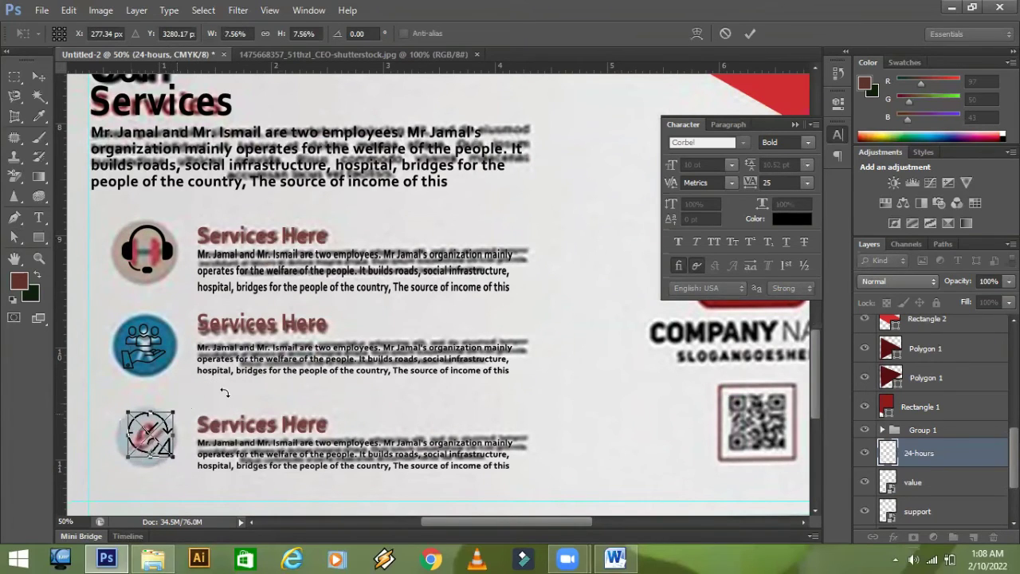
{"action": "key", "text": "Return"}
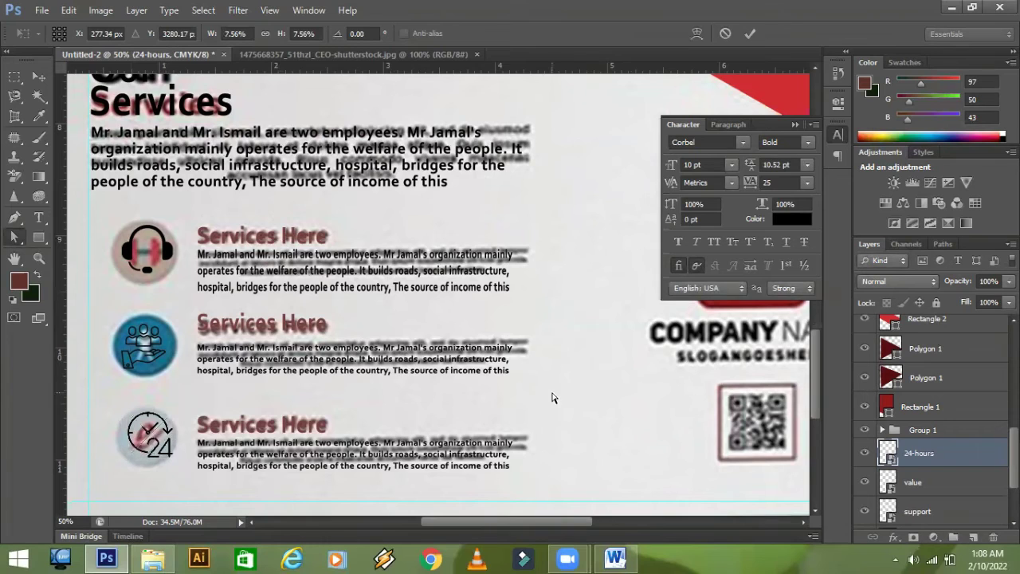
{"action": "left_click", "coordinate": [913, 481], "text": "shift"}
{"action": "left_click", "coordinate": [911, 502], "text": "shift"}
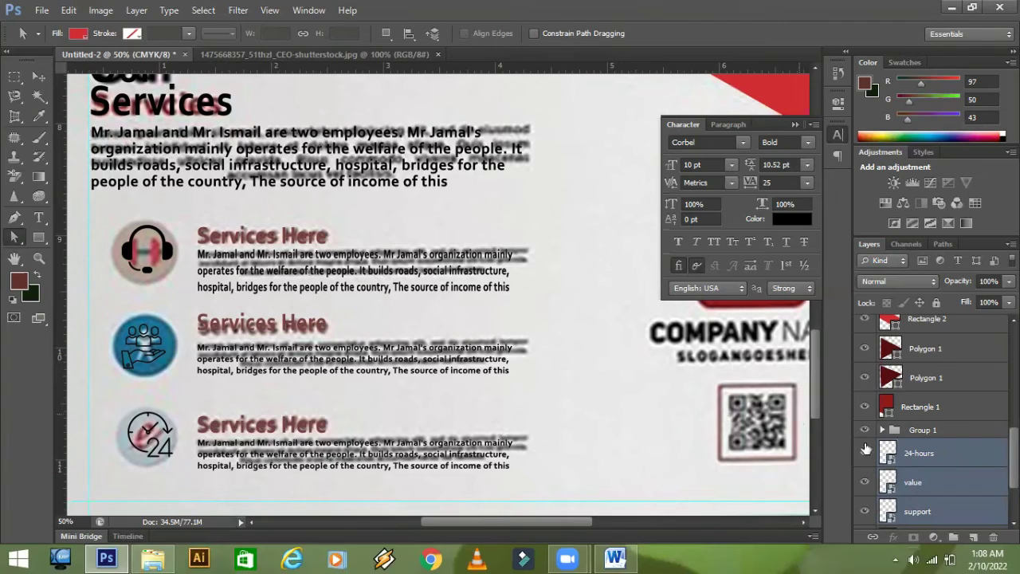
{"action": "scroll", "coordinate": [932, 420], "scroll_direction": "down", "scroll_amount": 2}
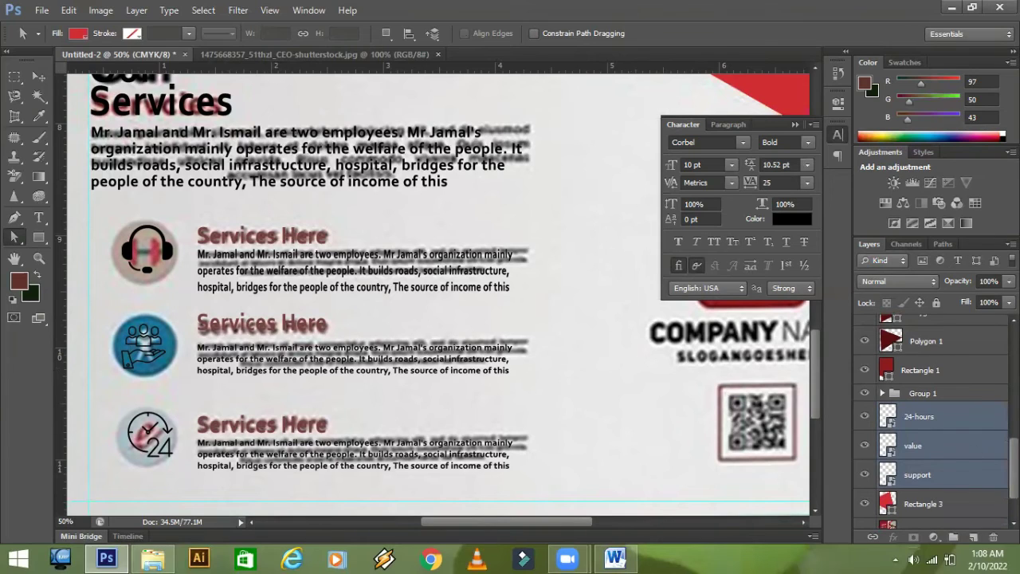
{"action": "left_click", "coordinate": [971, 421]}
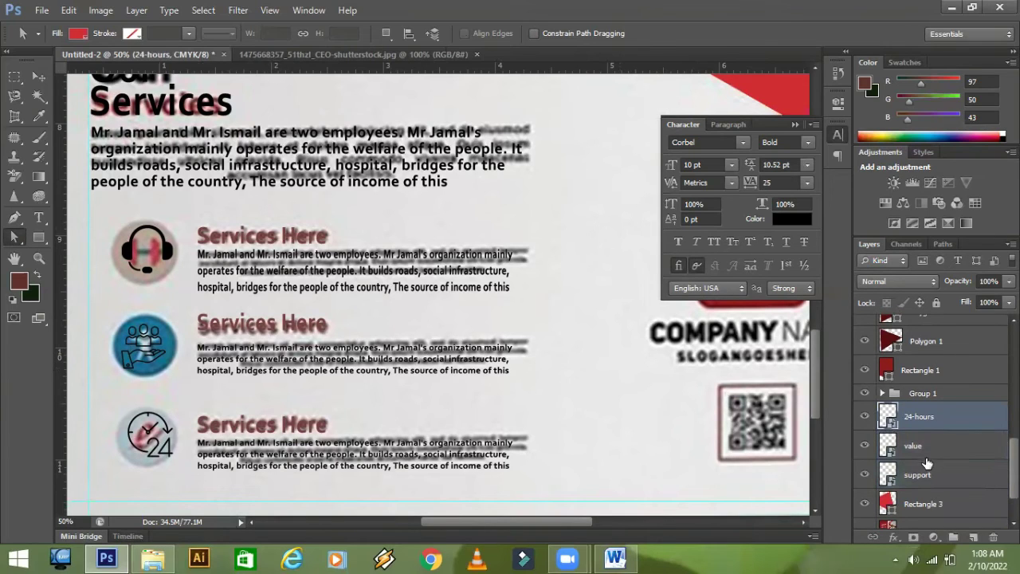
{"action": "right_click", "coordinate": [941, 416]}
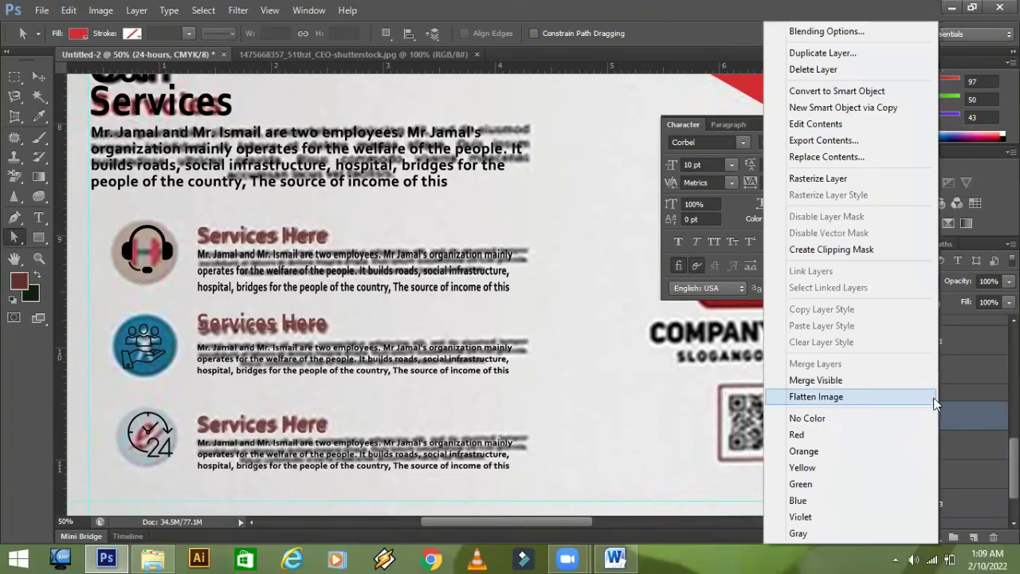
{"action": "left_click", "coordinate": [982, 387]}
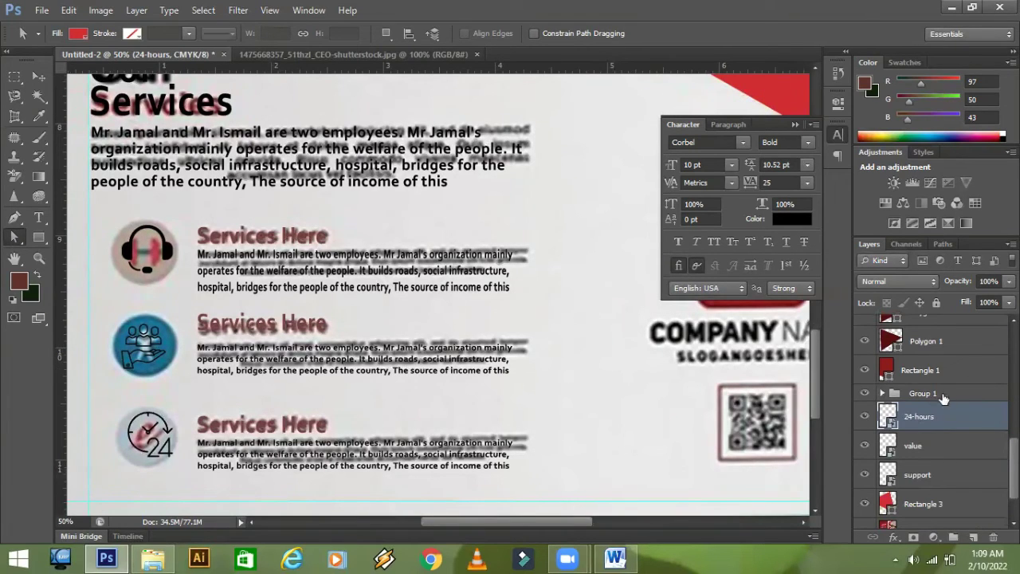
{"action": "left_click", "coordinate": [924, 476]}
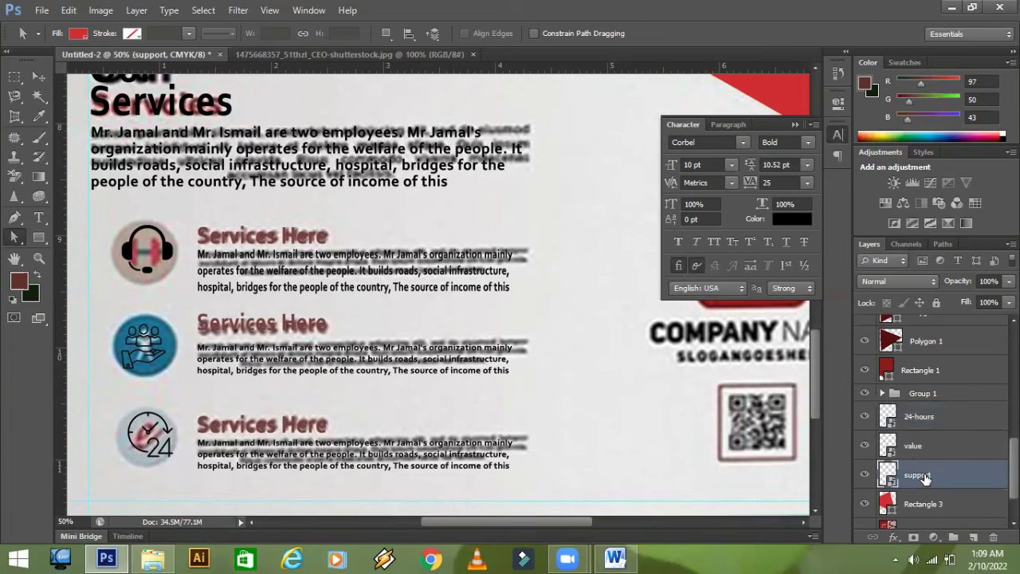
{"action": "left_click", "coordinate": [933, 417], "text": "shift"}
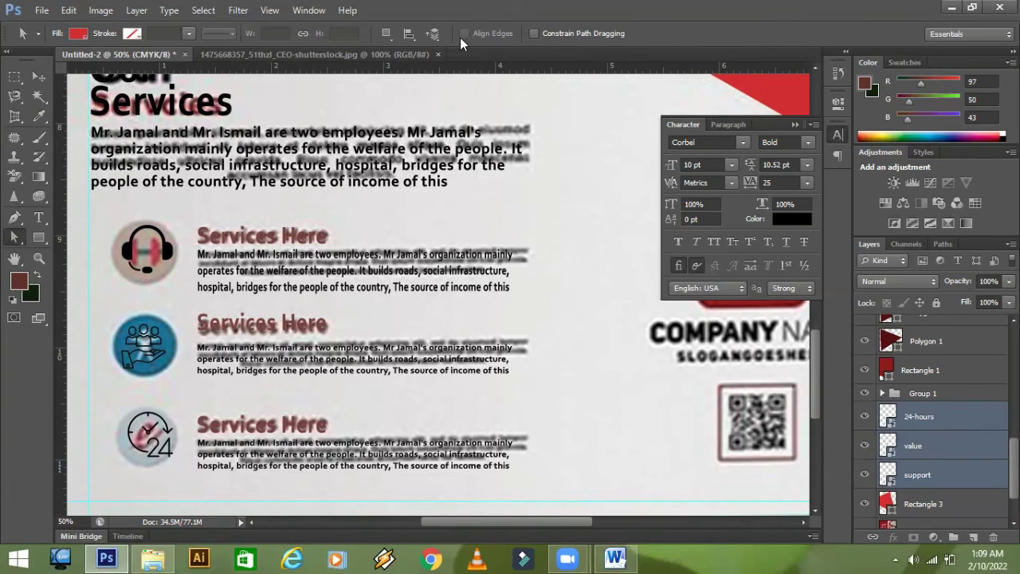
- Rasterize the 24-hours, value and support icon layers one after another
{"action": "left_click", "coordinate": [925, 416]}
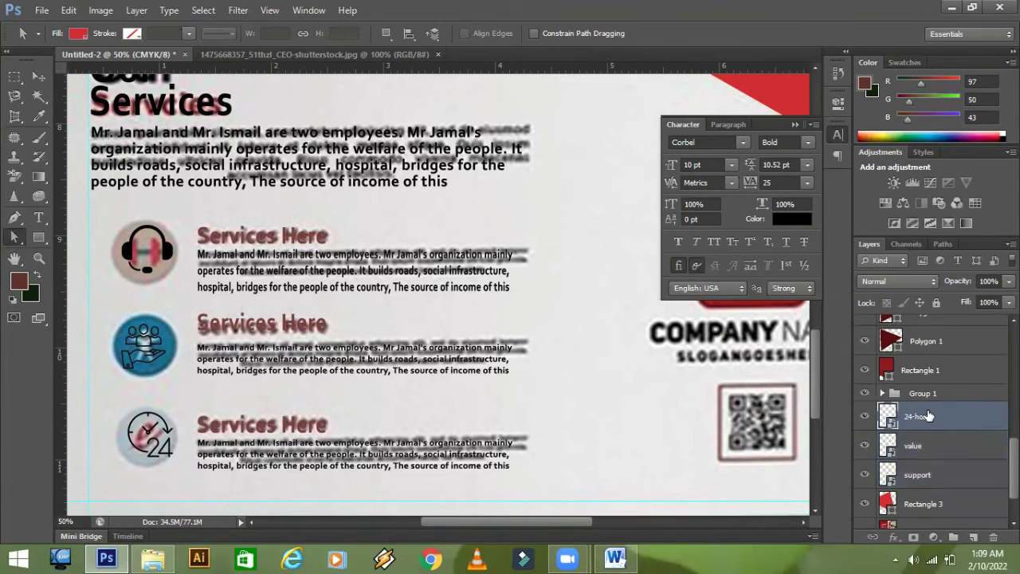
{"action": "right_click", "coordinate": [928, 415]}
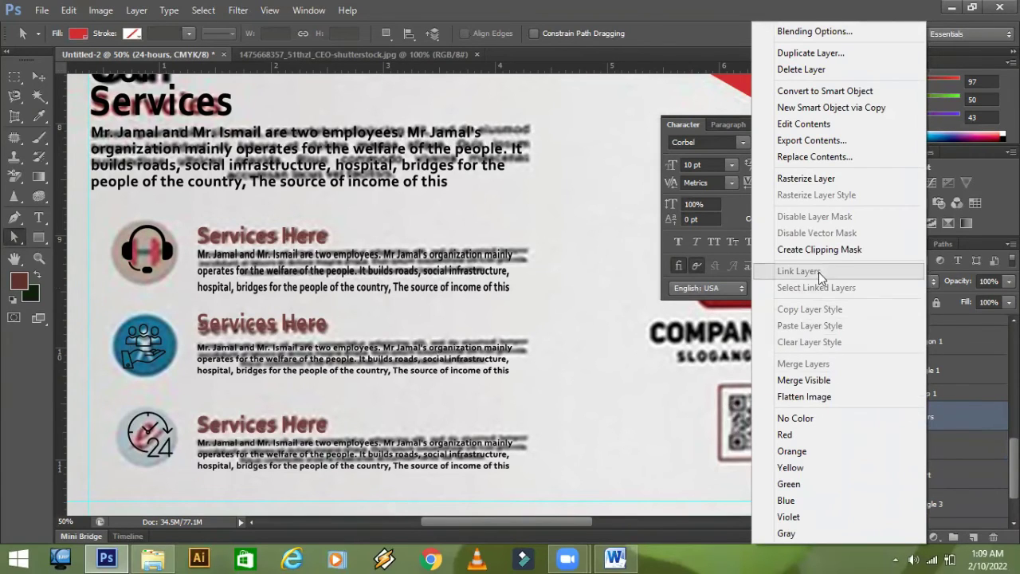
{"action": "left_click", "coordinate": [813, 182]}
{"action": "right_click", "coordinate": [919, 450]}
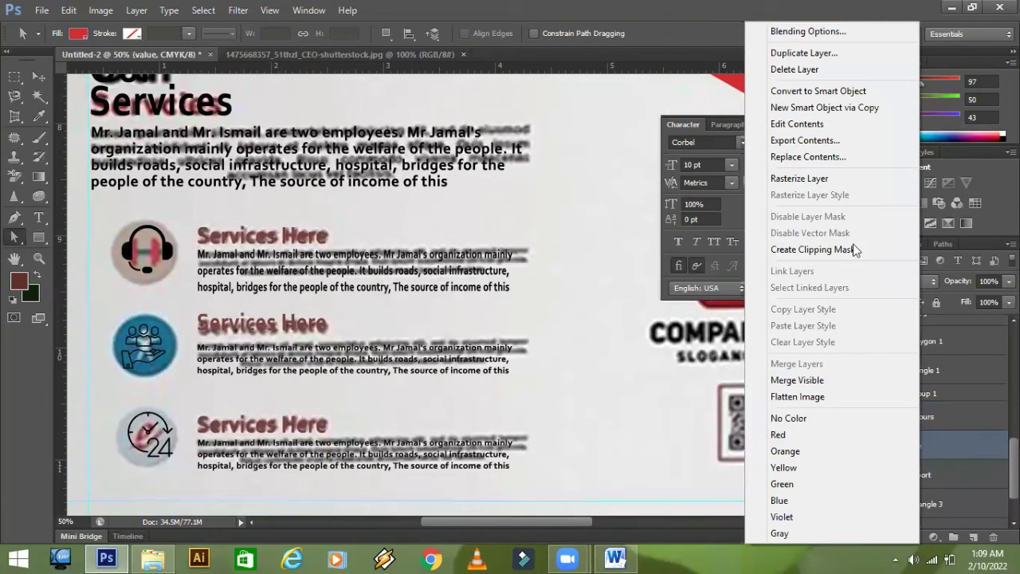
{"action": "left_click", "coordinate": [799, 178]}
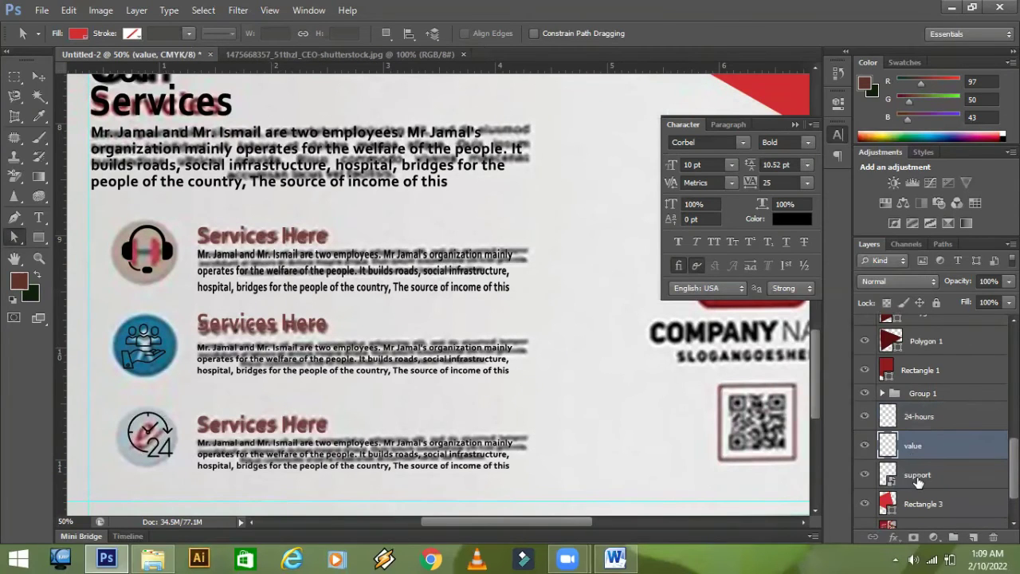
{"action": "right_click", "coordinate": [918, 478]}
{"action": "left_click", "coordinate": [810, 177]}
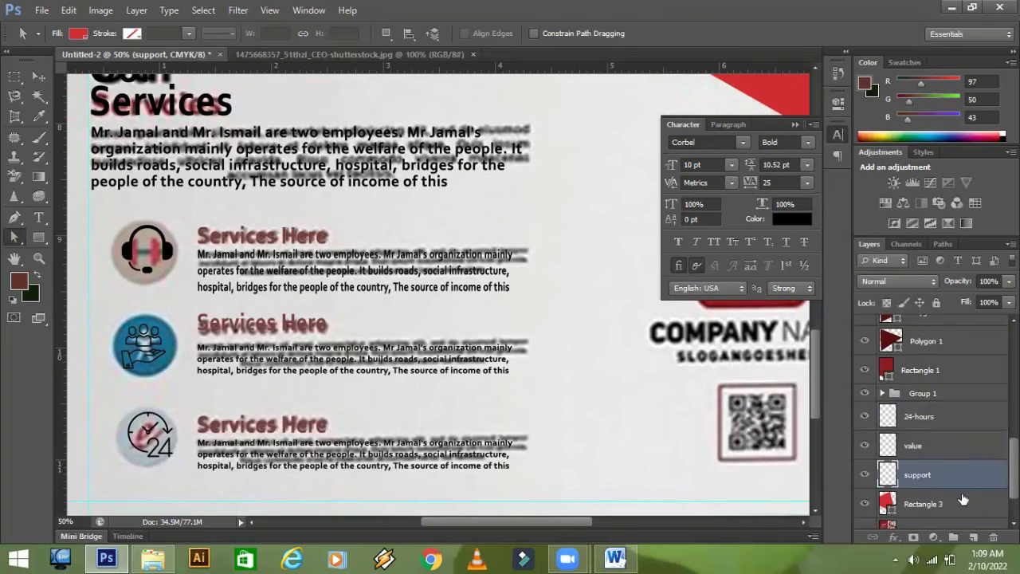
- Select the 24-hours, value and support icon layers together and align their left edges
{"action": "left_click", "coordinate": [928, 419], "text": "ctrl"}
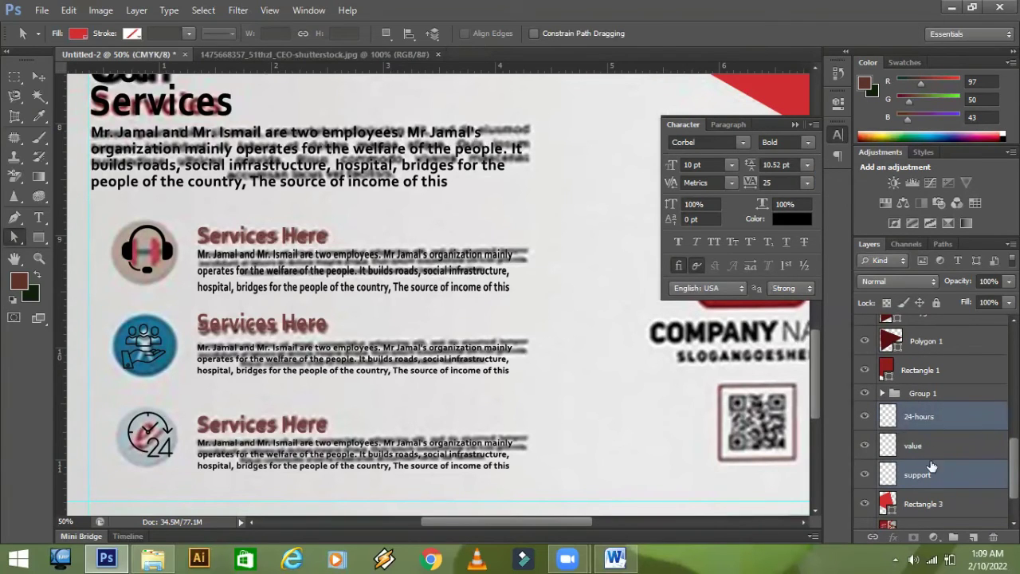
{"action": "left_click", "coordinate": [916, 444]}
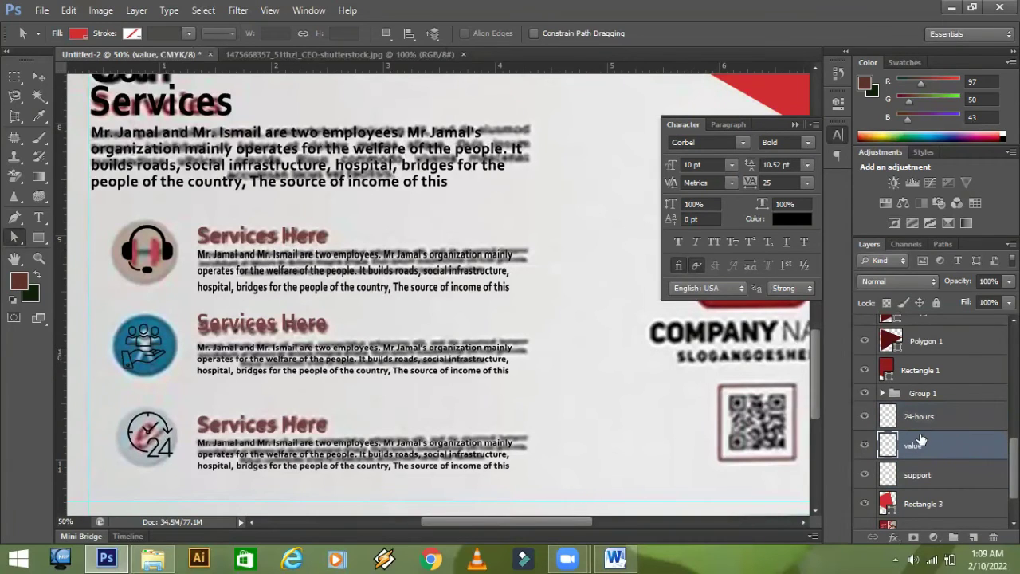
{"action": "left_click", "coordinate": [37, 76]}
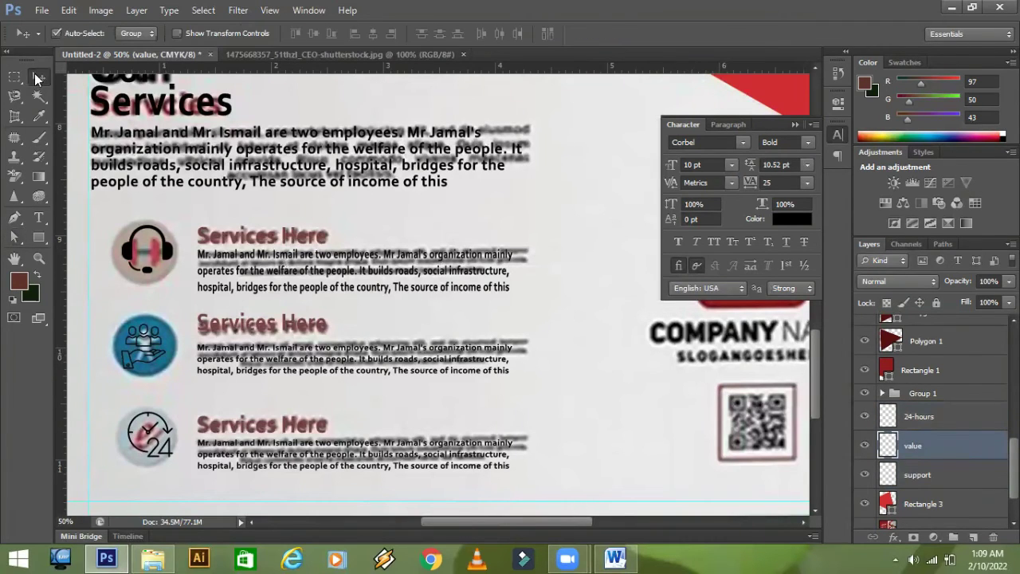
{"action": "left_click", "coordinate": [935, 482], "text": "ctrl"}
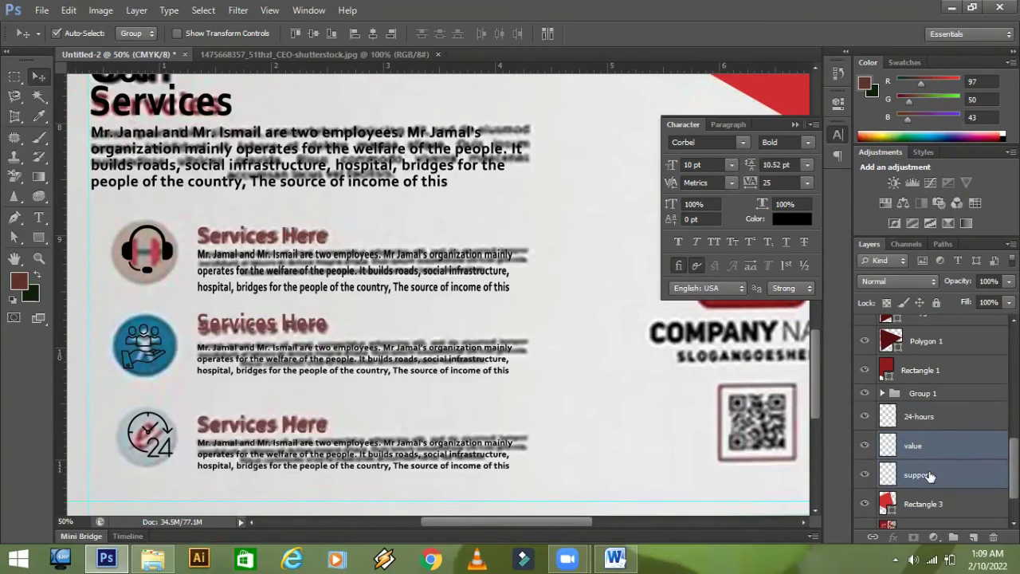
{"action": "left_click", "coordinate": [922, 417], "text": "ctrl"}
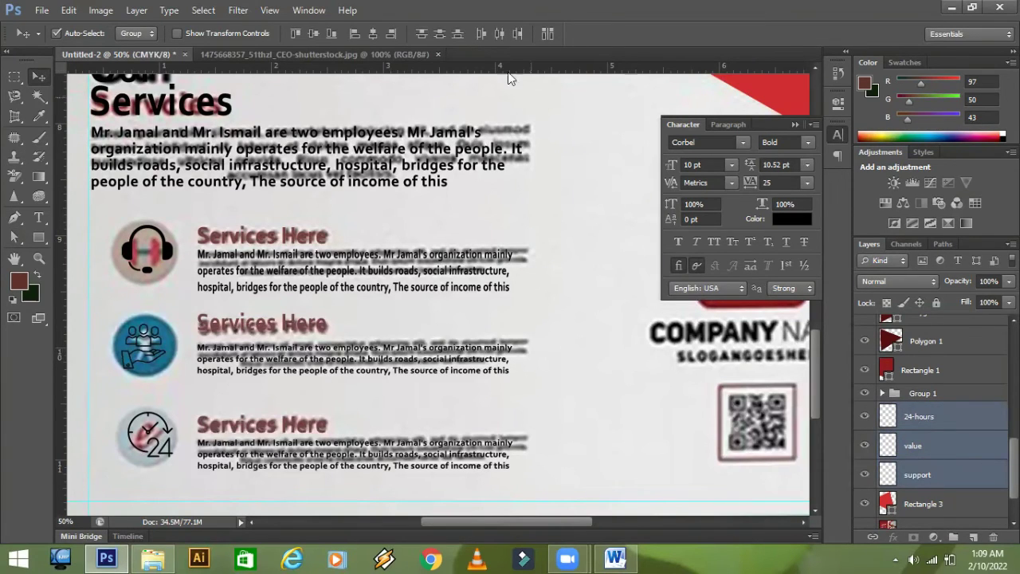
{"action": "left_click", "coordinate": [352, 35]}
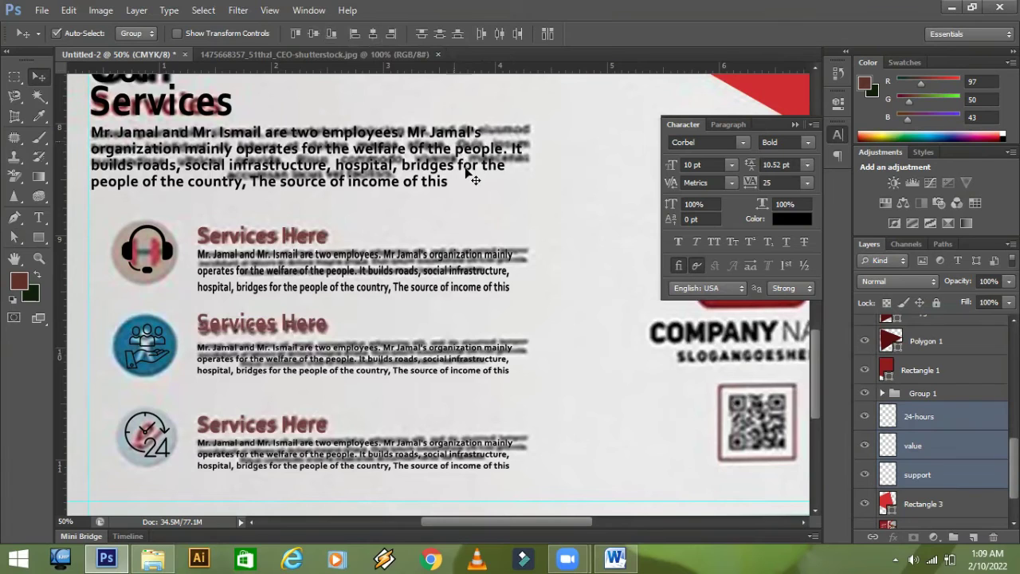
{"action": "left_click", "coordinate": [618, 379]}
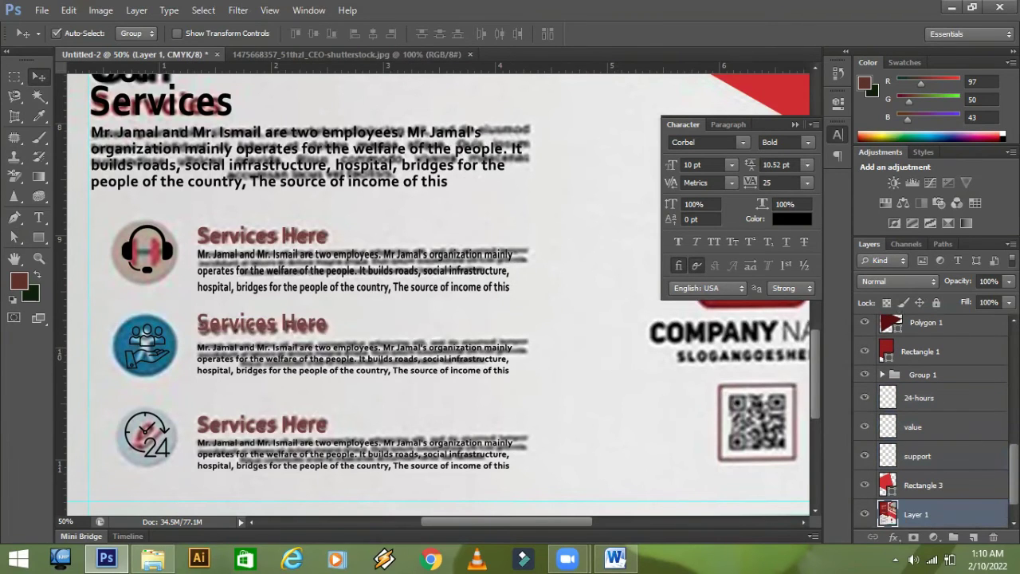
- Set up the Rectangle tool with a dark red stroke and no fill, with the topmost Services Here copy 2 layer selected
{"action": "scroll", "coordinate": [992, 457], "scroll_direction": "up", "scroll_amount": 10}
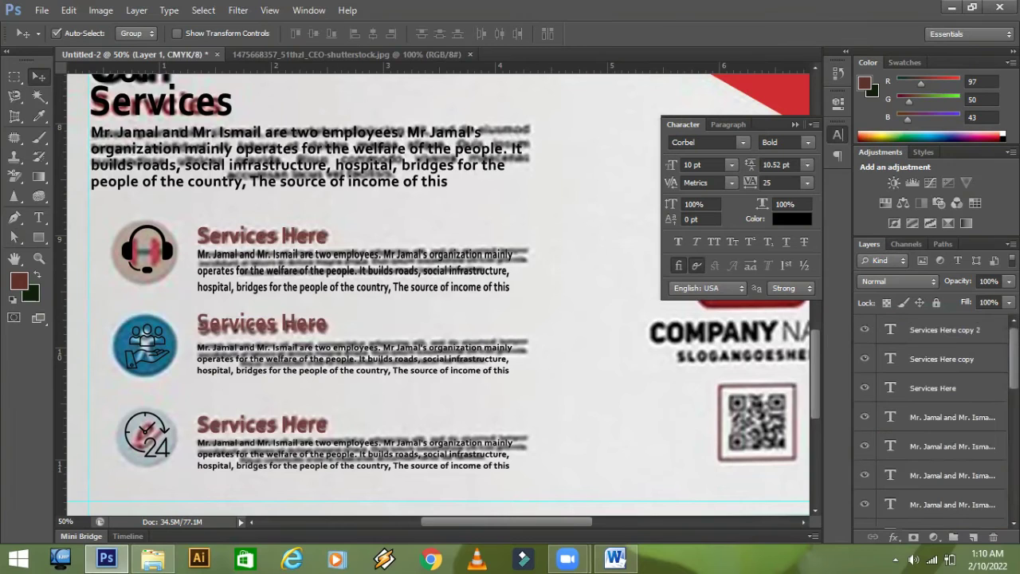
{"action": "scroll", "coordinate": [932, 423], "scroll_direction": "down", "scroll_amount": 2}
{"action": "scroll", "coordinate": [932, 422], "scroll_direction": "up", "scroll_amount": 2}
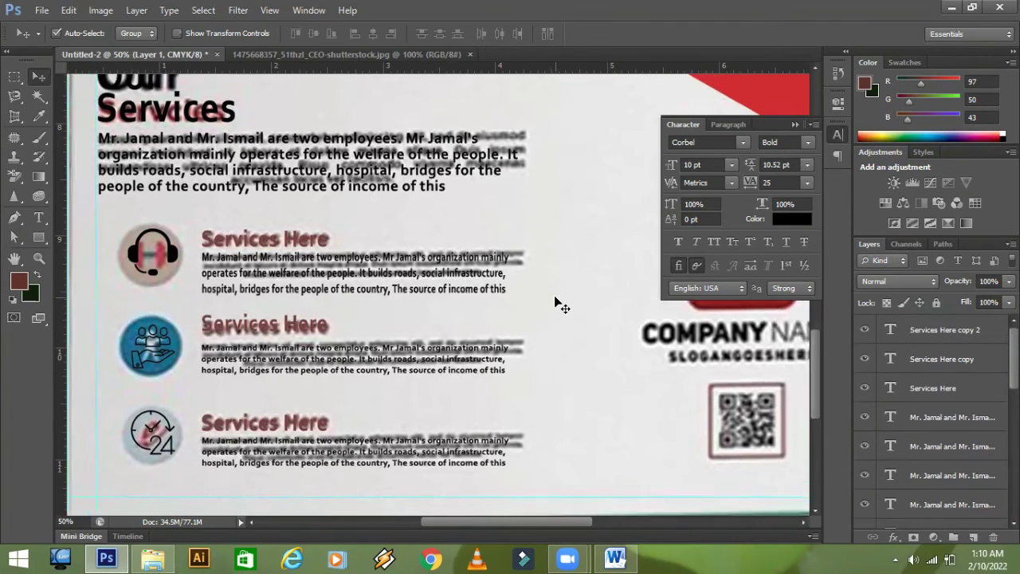
{"action": "key", "text": "ctrl+minus"}
{"action": "key", "text": "ctrl+minus"}
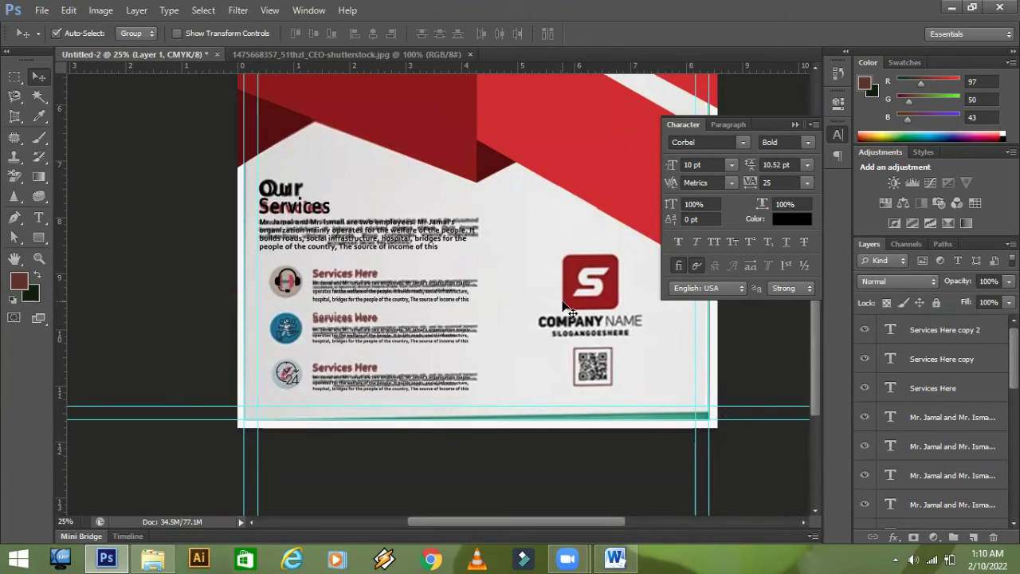
{"action": "left_click_drag", "start_coordinate": [521, 220], "coordinate": [453, 275]}
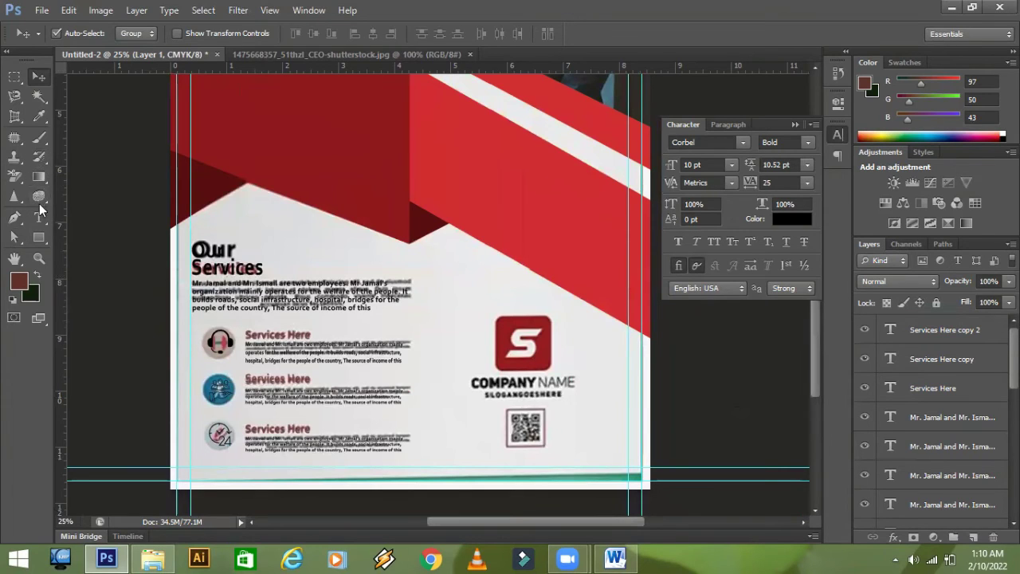
{"action": "left_click", "coordinate": [43, 241]}
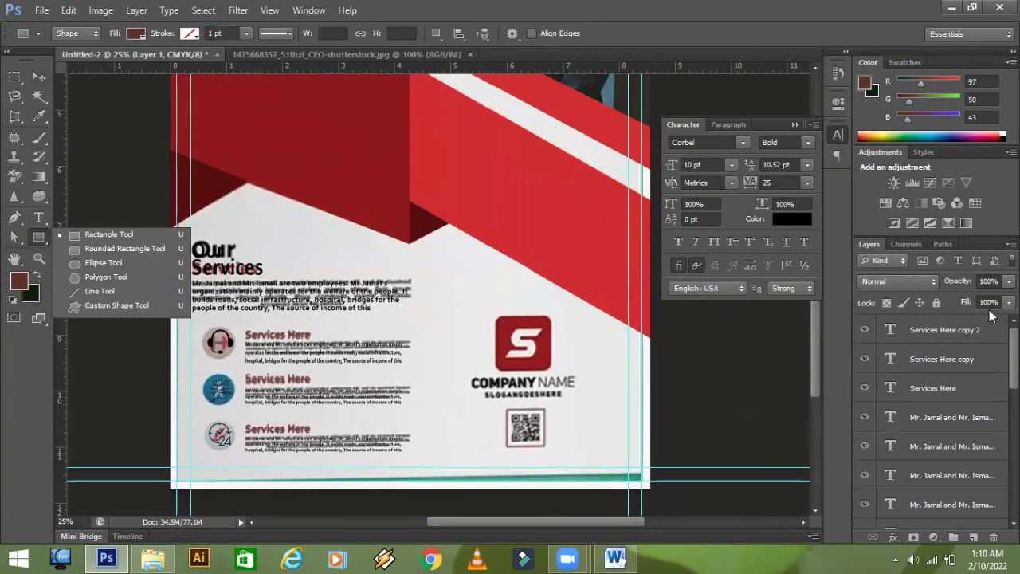
{"action": "left_click", "coordinate": [945, 328]}
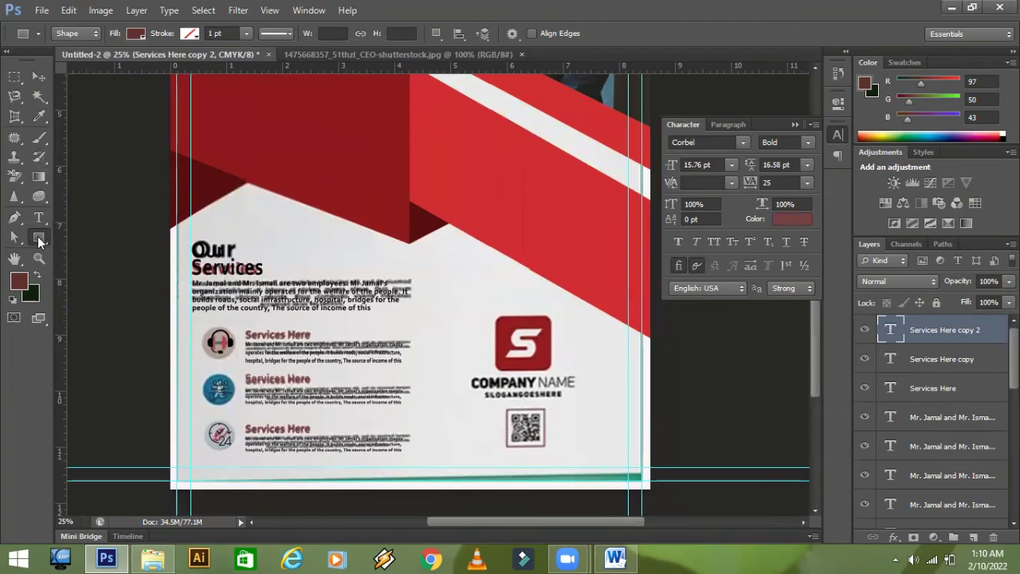
{"action": "left_click", "coordinate": [195, 33]}
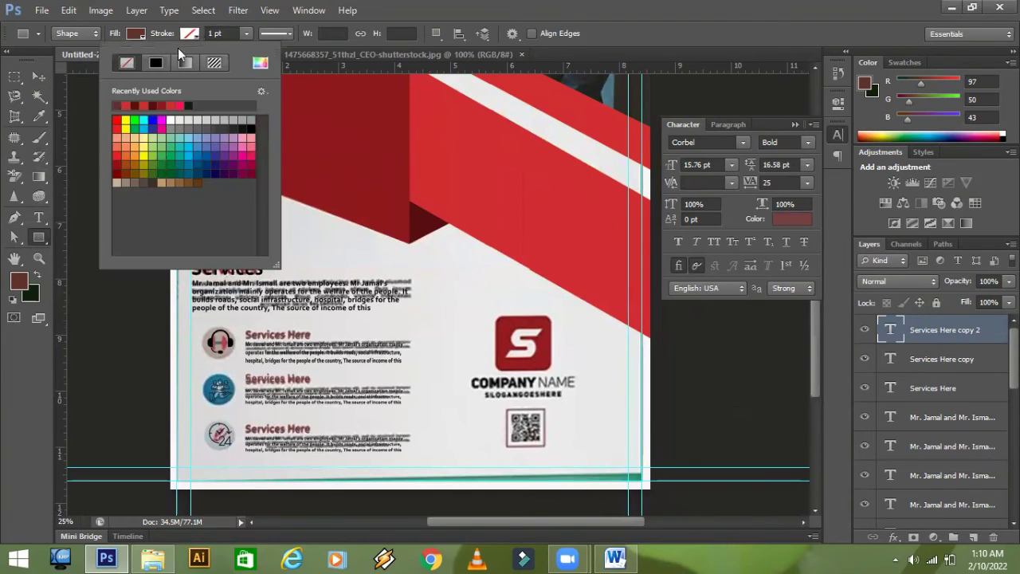
{"action": "left_click", "coordinate": [117, 163]}
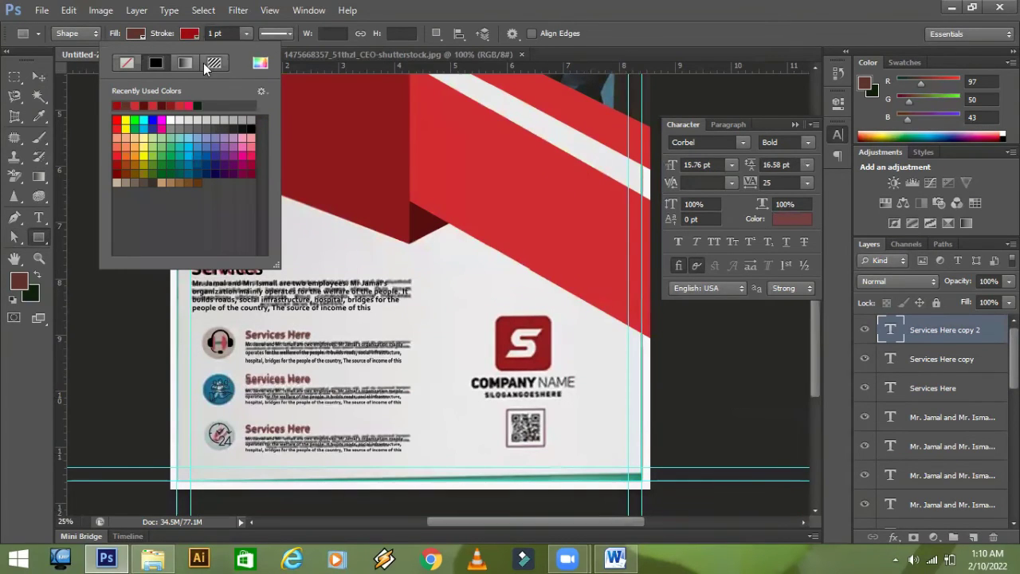
{"action": "left_click", "coordinate": [610, 28]}
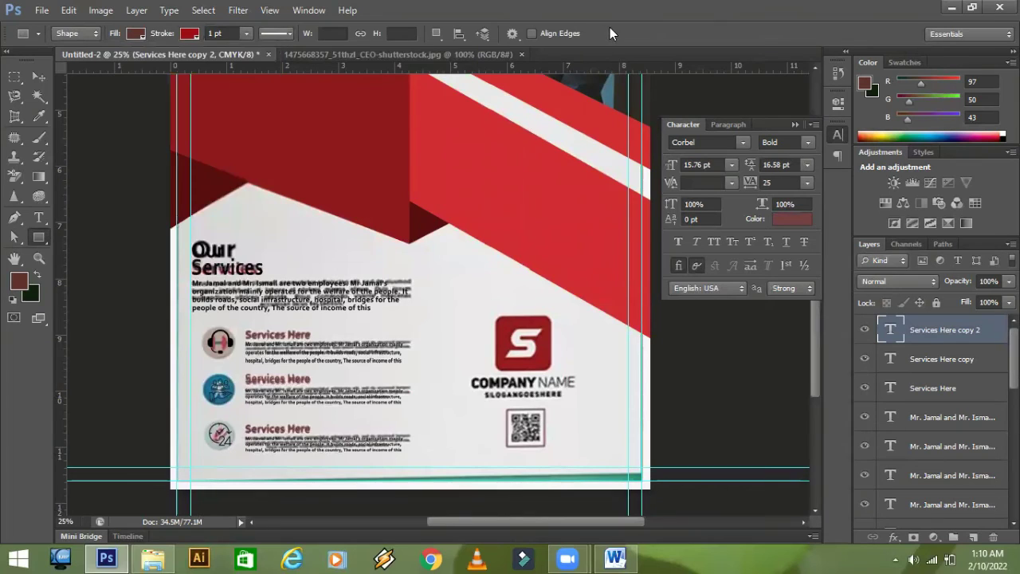
{"action": "left_click", "coordinate": [143, 35]}
{"action": "left_click", "coordinate": [73, 63]}
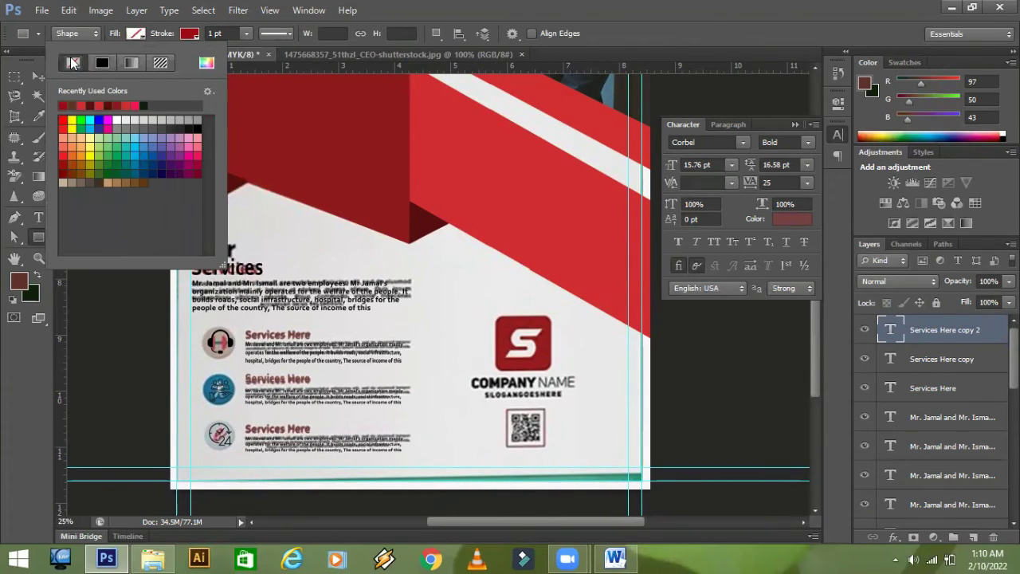
- Set the rectangle outline's stroke width to 15.49 pt
{"action": "left_click", "coordinate": [247, 33]}
{"action": "left_click", "coordinate": [246, 34]}
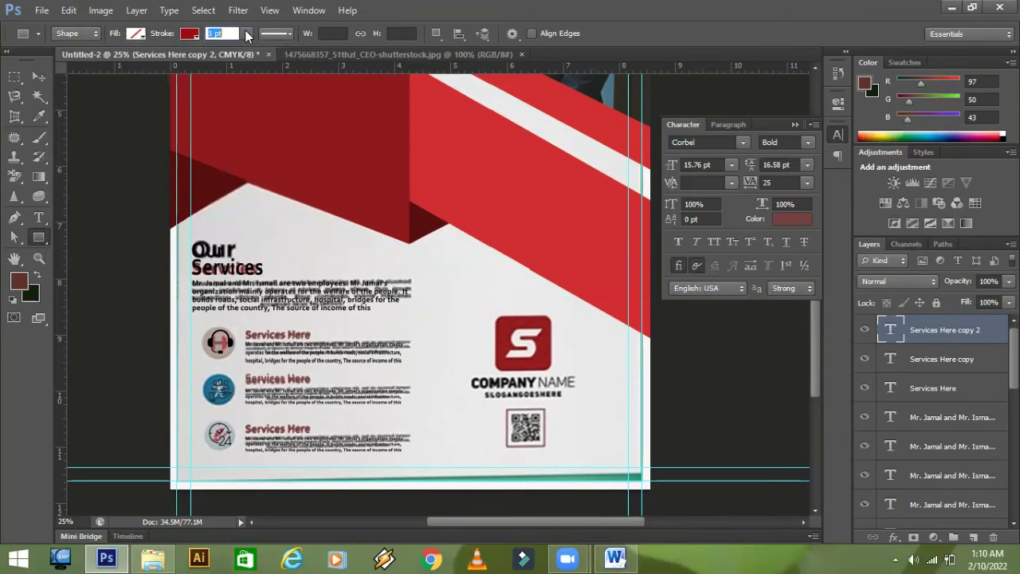
{"action": "left_click_drag", "start_coordinate": [251, 49], "coordinate": [264, 49]}
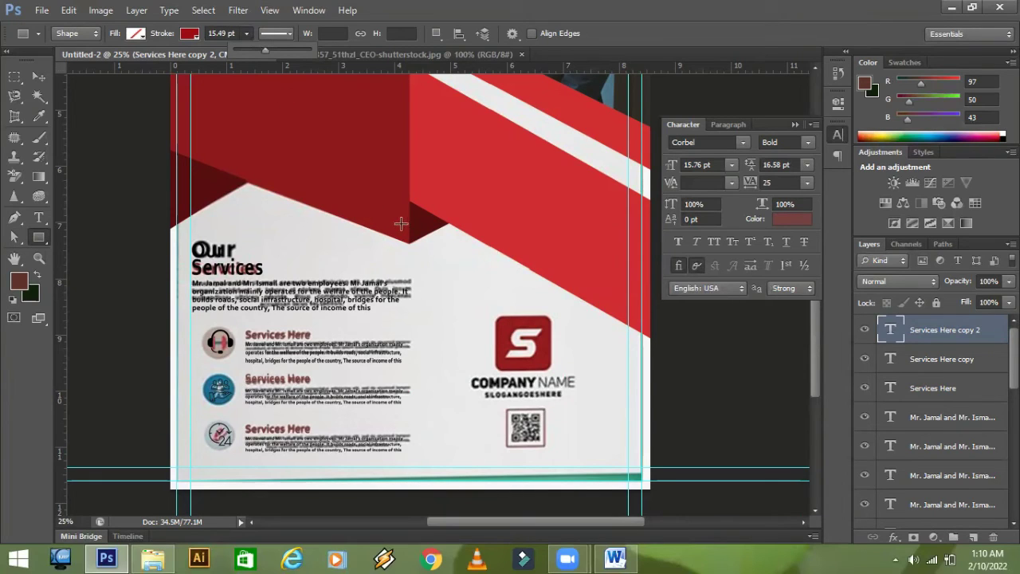
- Sample the flyer's dark red band as foreground colour and try a rectangle outline of about 436 by 265 px above the logo
{"action": "left_click", "coordinate": [465, 282], "text": "alt"}
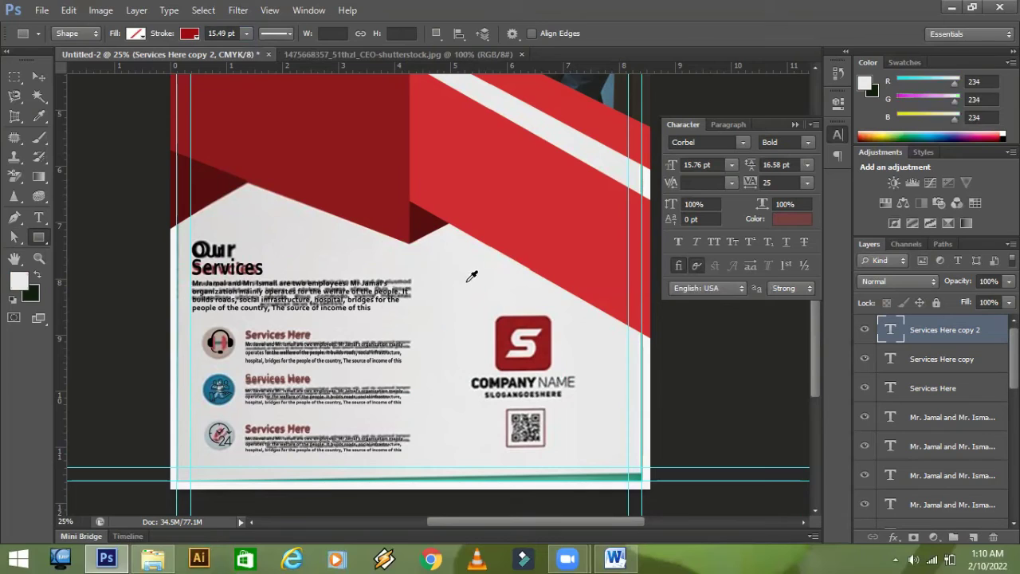
{"action": "left_click", "coordinate": [23, 282]}
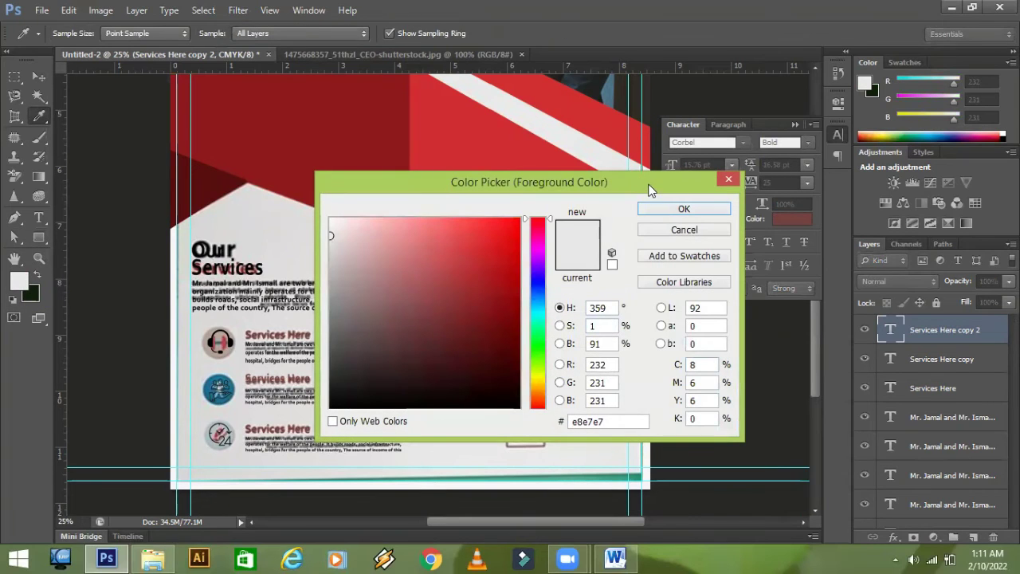
{"action": "left_click_drag", "start_coordinate": [642, 184], "coordinate": [493, 324]}
{"action": "left_click", "coordinate": [520, 316]}
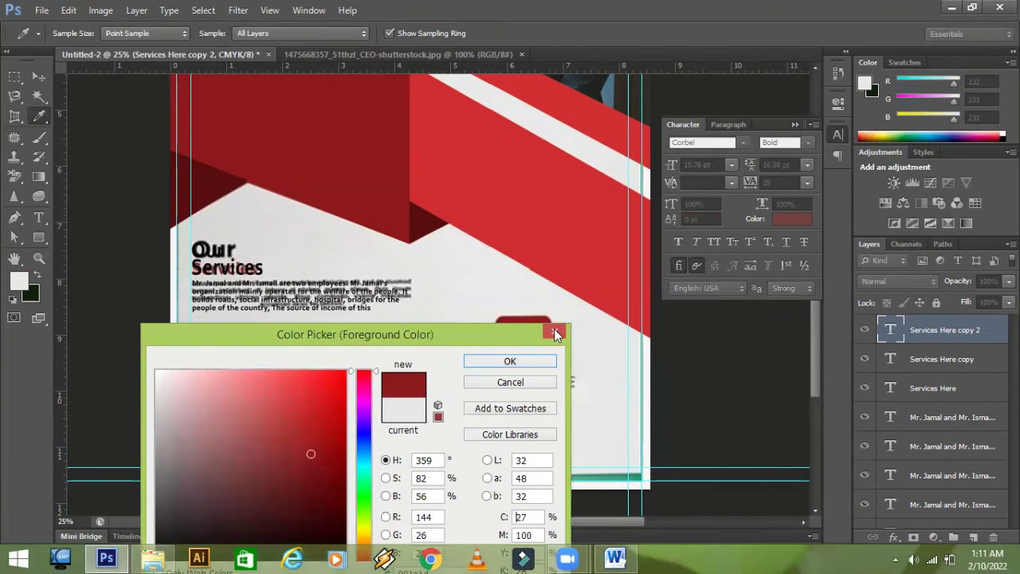
{"action": "left_click", "coordinate": [510, 361]}
{"action": "key", "text": "u"}
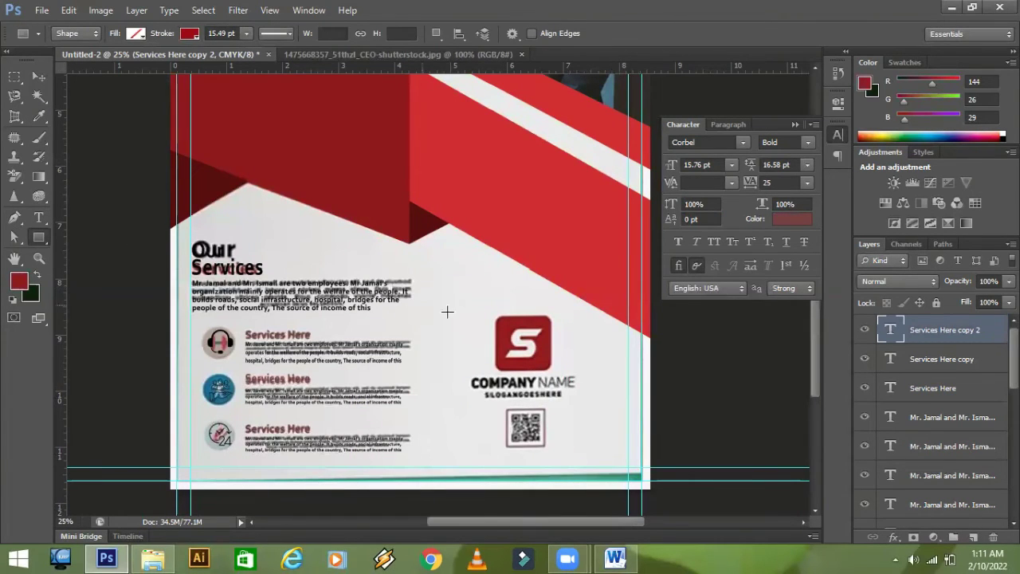
{"action": "left_click_drag", "start_coordinate": [437, 275], "coordinate": [517, 324]}
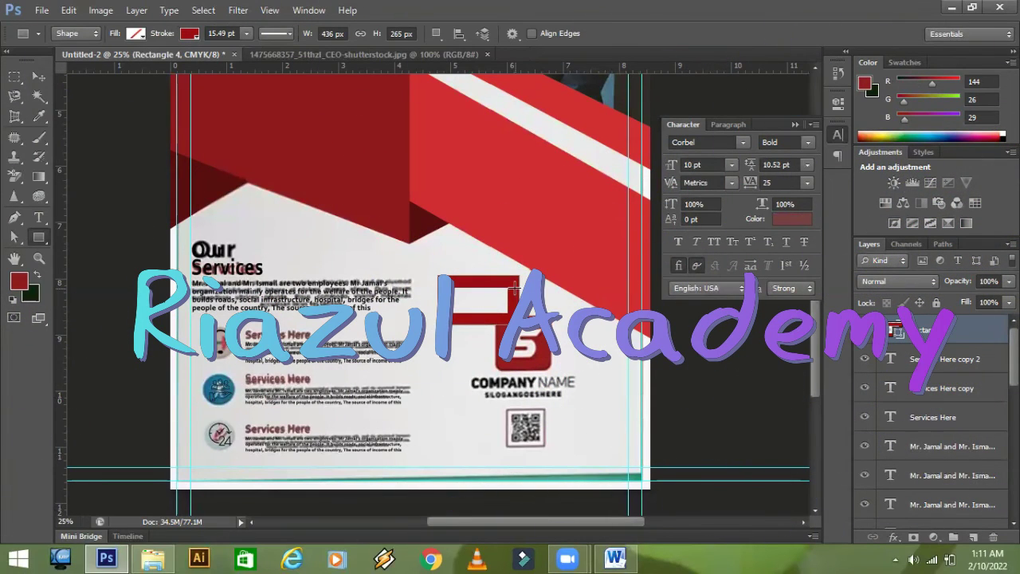
{"action": "key", "text": "ctrl+z"}
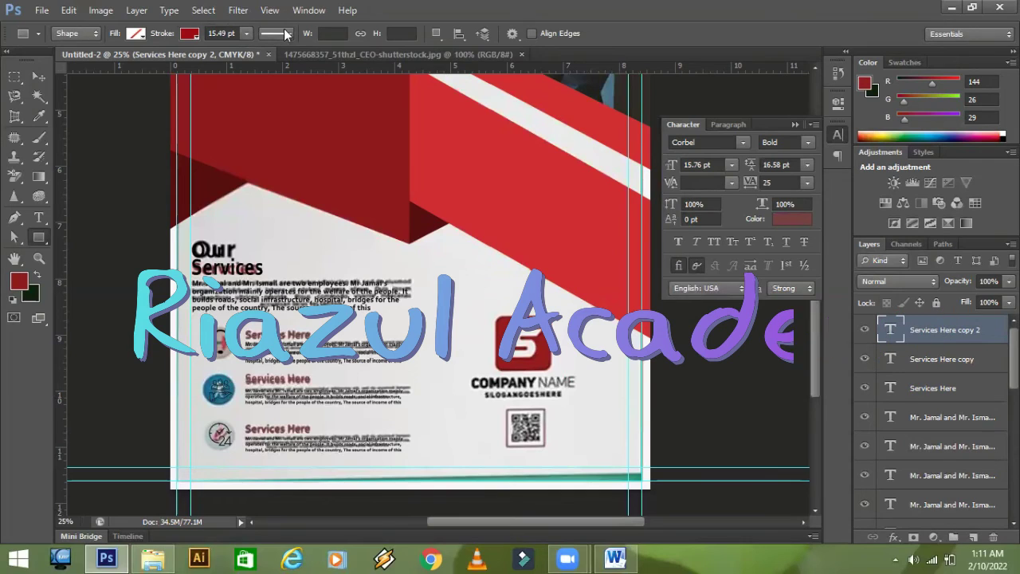
- Set the shape stroke to 7.82 pt and draw a square outline of about 281 by 281 px above the company logo
{"action": "left_click", "coordinate": [248, 33]}
{"action": "left_click_drag", "start_coordinate": [246, 50], "coordinate": [237, 49]}
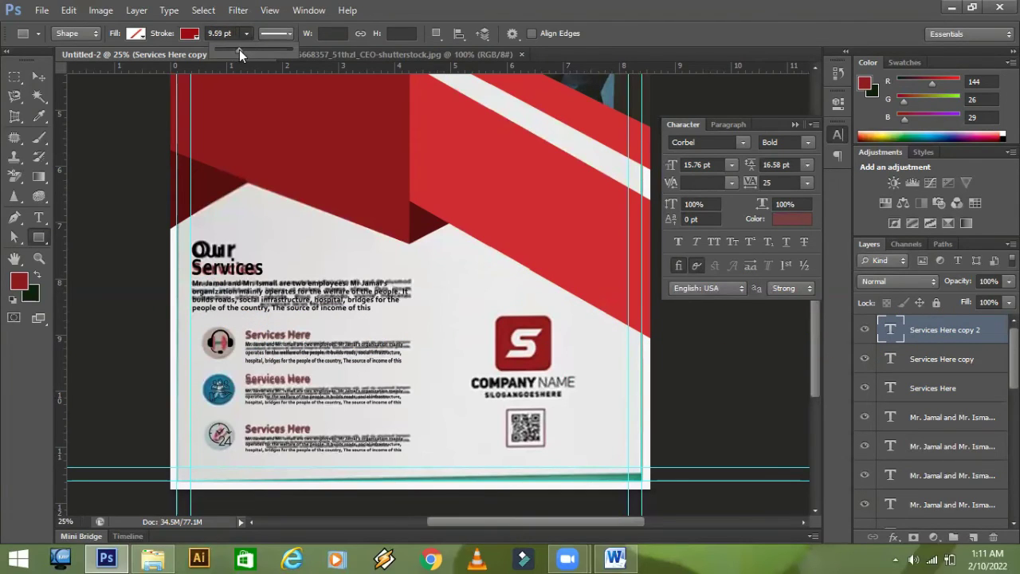
{"action": "left_click", "coordinate": [605, 35]}
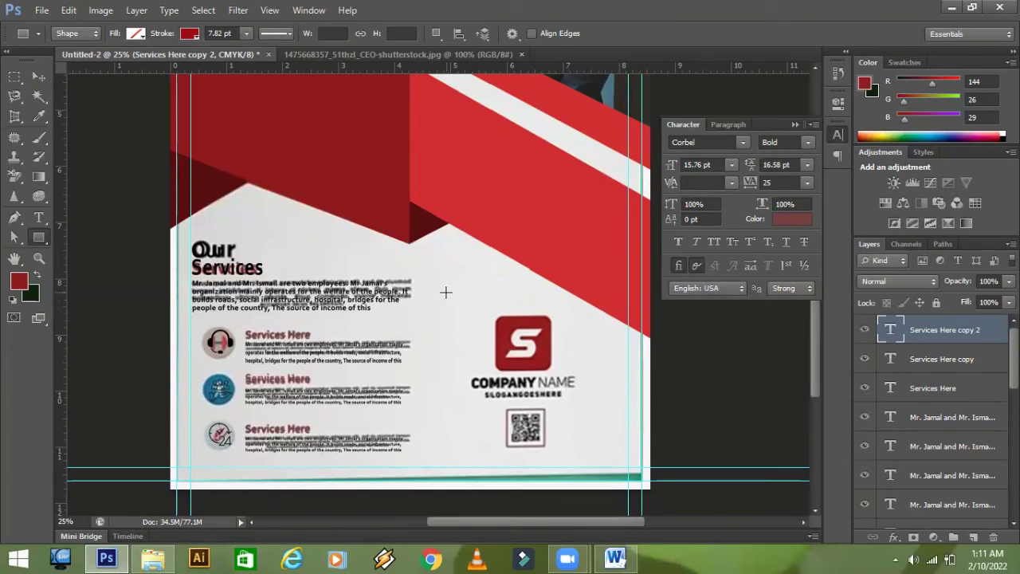
{"action": "left_click_drag", "start_coordinate": [437, 262], "coordinate": [487, 320]}
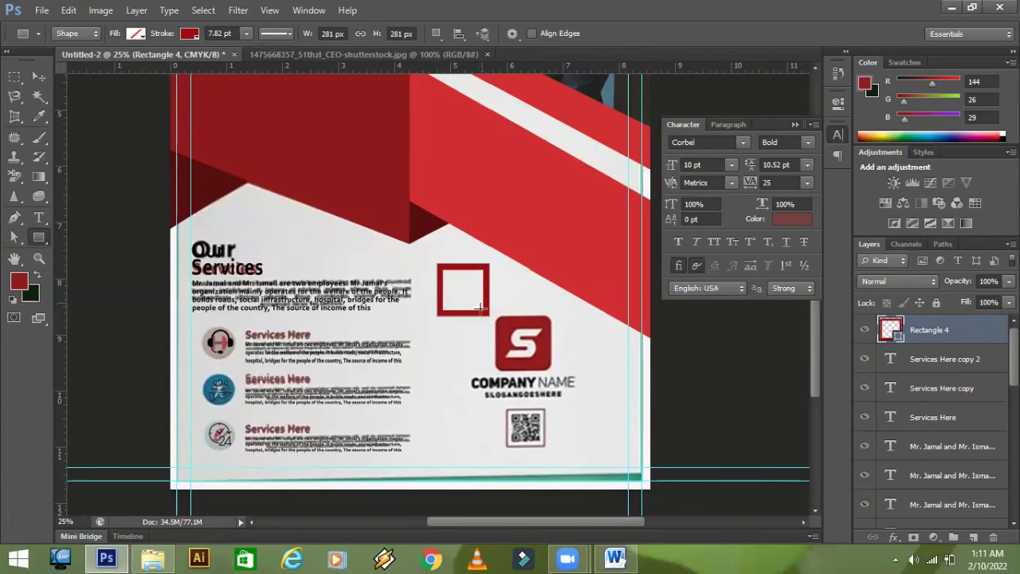
- Duplicate the square outline and offset the copy diagonally down and to the right so the two overlap
{"action": "key", "text": "alt"}
{"action": "left_click", "coordinate": [38, 77]}
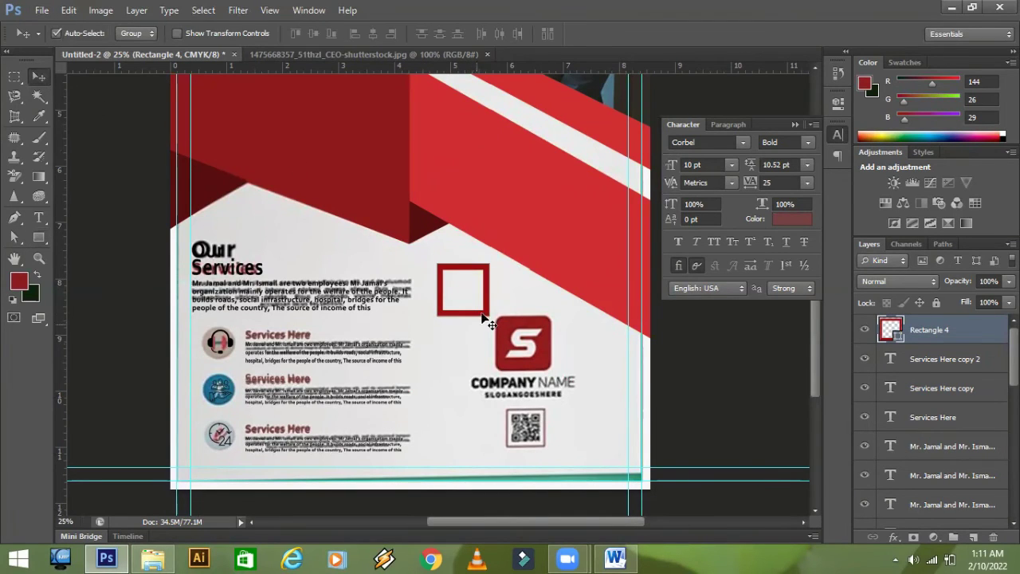
{"action": "left_click_drag", "start_coordinate": [473, 317], "coordinate": [486, 327]}
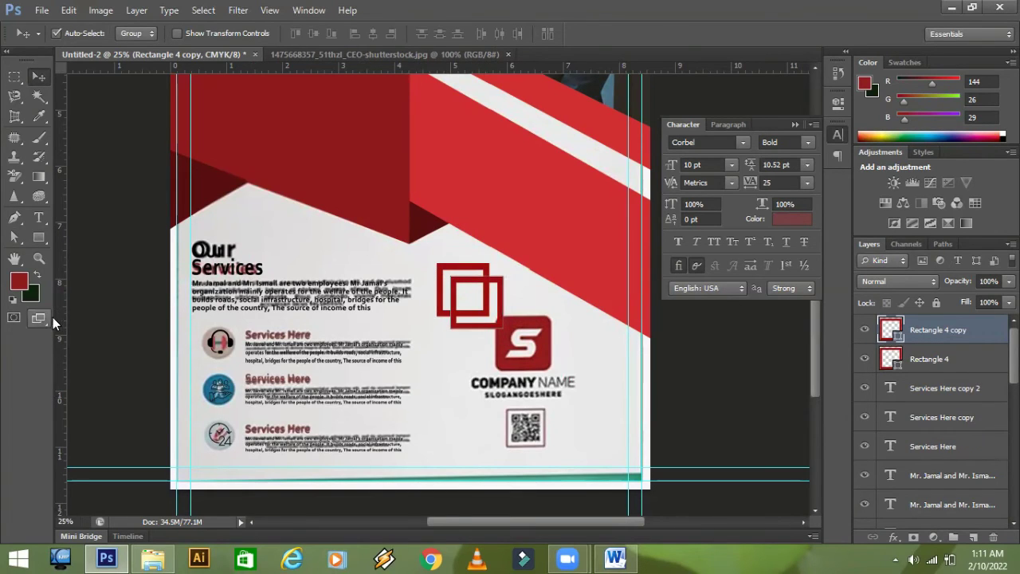
- Set the foreground colour to the bright red of the flyer's diagonal band, R 209, G 45, B 49
{"action": "left_click", "coordinate": [18, 283]}
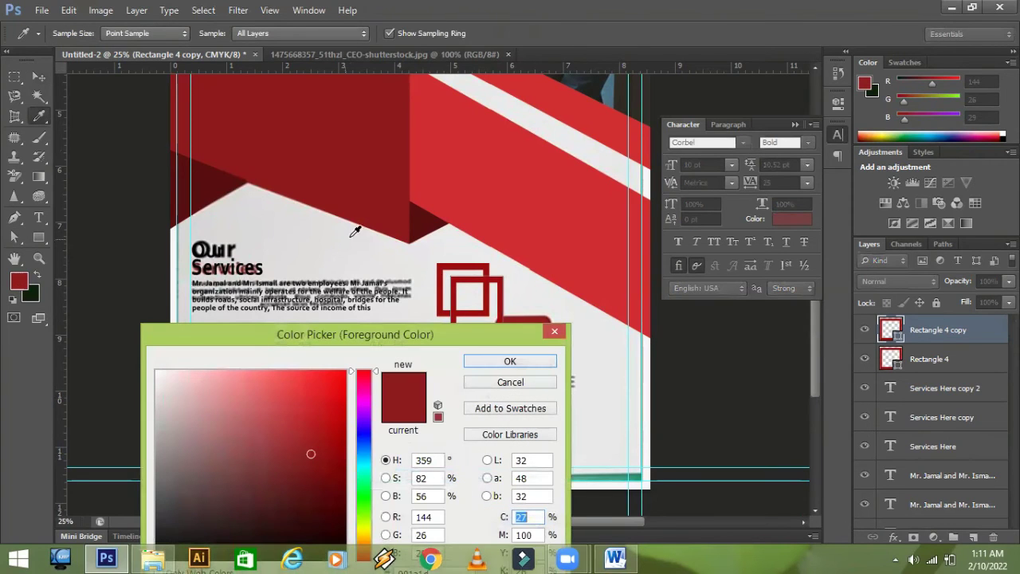
{"action": "left_click", "coordinate": [485, 169]}
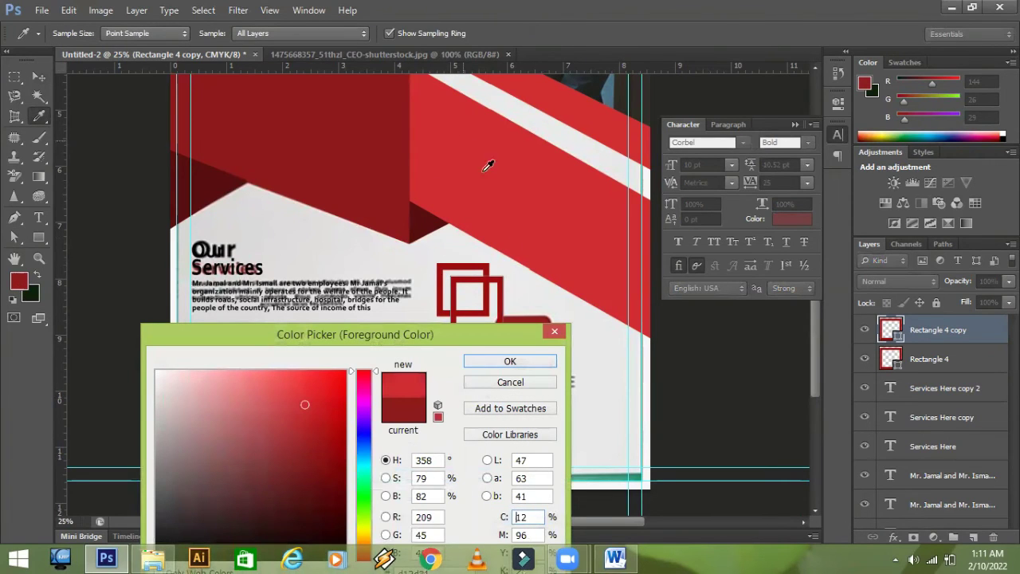
{"action": "left_click", "coordinate": [523, 360]}
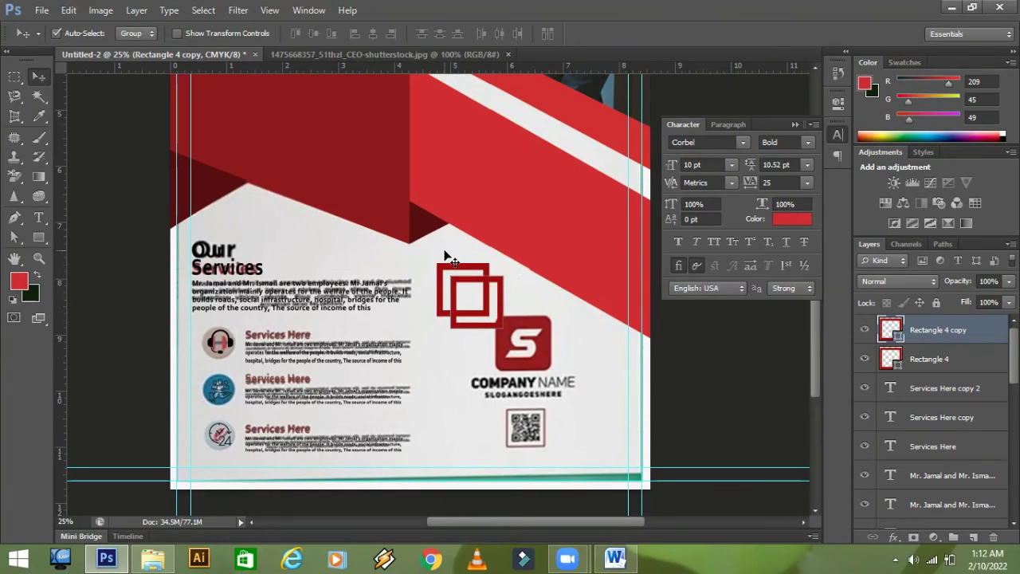
- Group the two overlapping square outlines and move the group over the reference logo mark above the company name
{"action": "left_click", "coordinate": [942, 360], "text": "shift"}
{"action": "key", "text": "ctrl+g"}
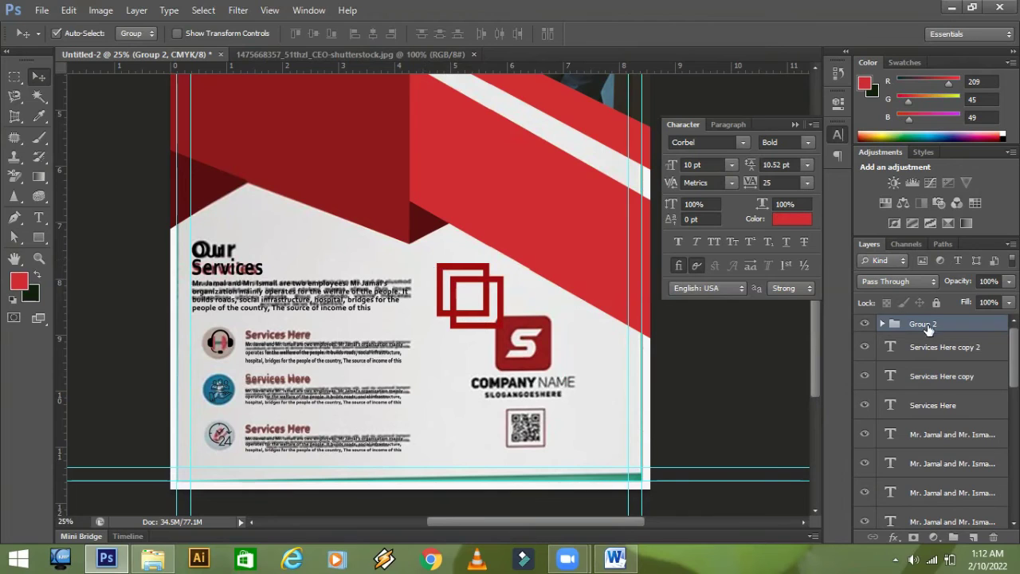
{"action": "key", "text": "ctrl+t"}
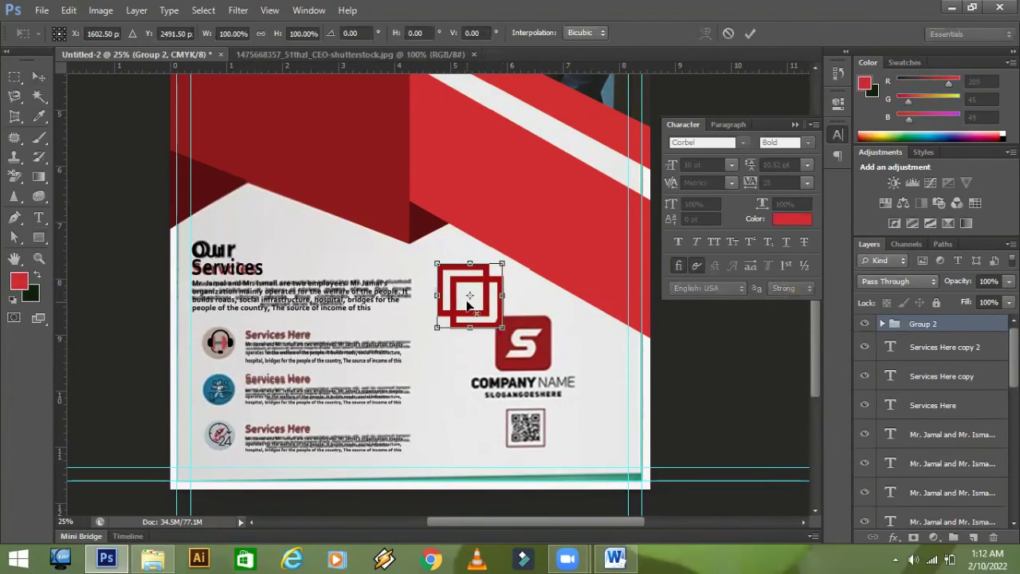
{"action": "left_click_drag", "start_coordinate": [482, 296], "coordinate": [542, 339]}
{"action": "key", "text": "shift+Left"}
{"action": "key", "text": "shift+Left"}
{"action": "key", "text": "Left"}
{"action": "key", "text": "Left"}
{"action": "key", "text": "Left"}
{"action": "key", "text": "Left"}
{"action": "key", "text": "Left"}
{"action": "key", "text": "Left"}
{"action": "key", "text": "Left"}
{"action": "key", "text": "Left"}
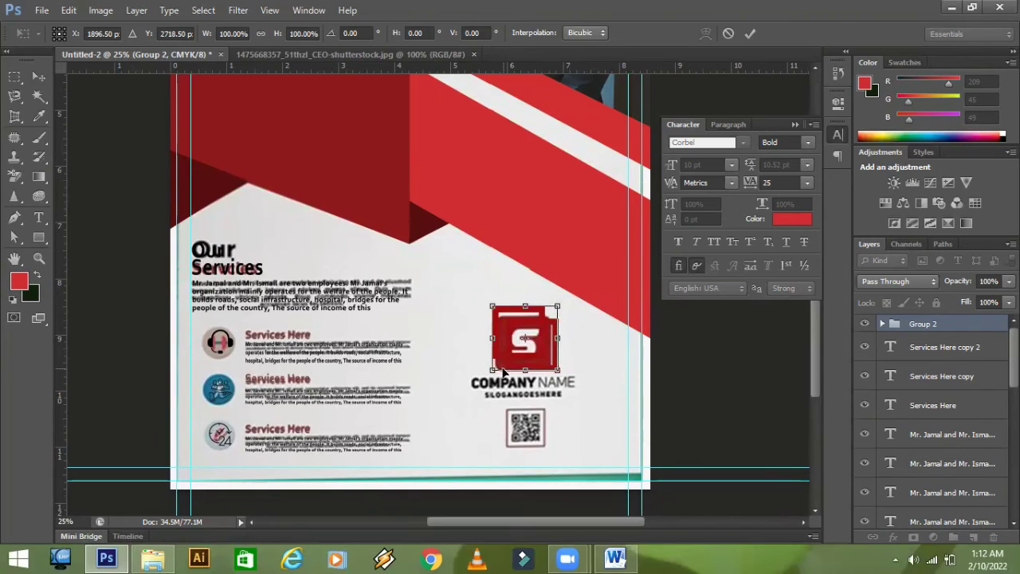
{"action": "key", "text": "Return"}
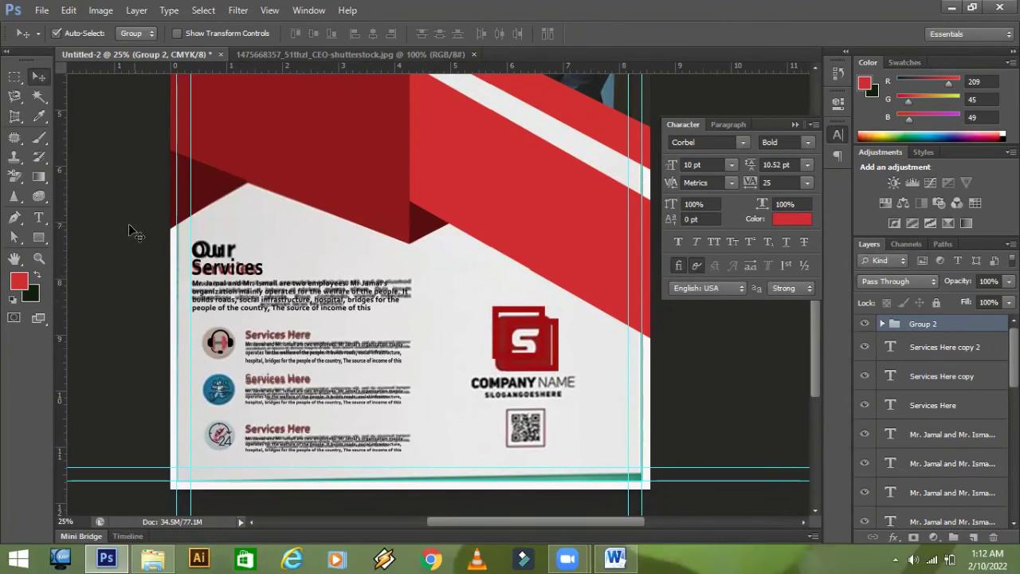
- Add a two-line text reading "Company Naem" and "Your Tag line here" beside the QR code
{"action": "left_click", "coordinate": [38, 217]}
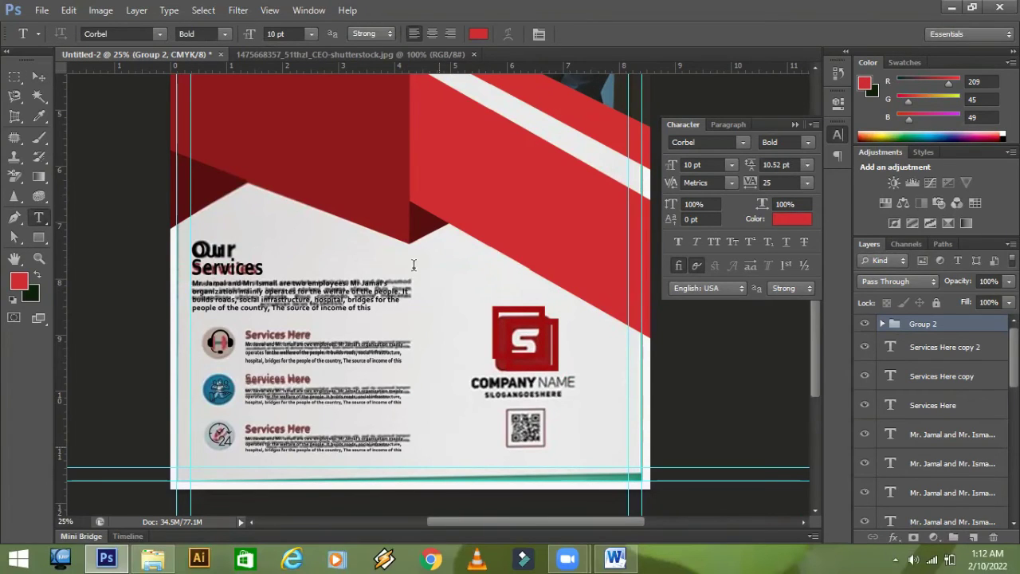
{"action": "left_click", "coordinate": [439, 443]}
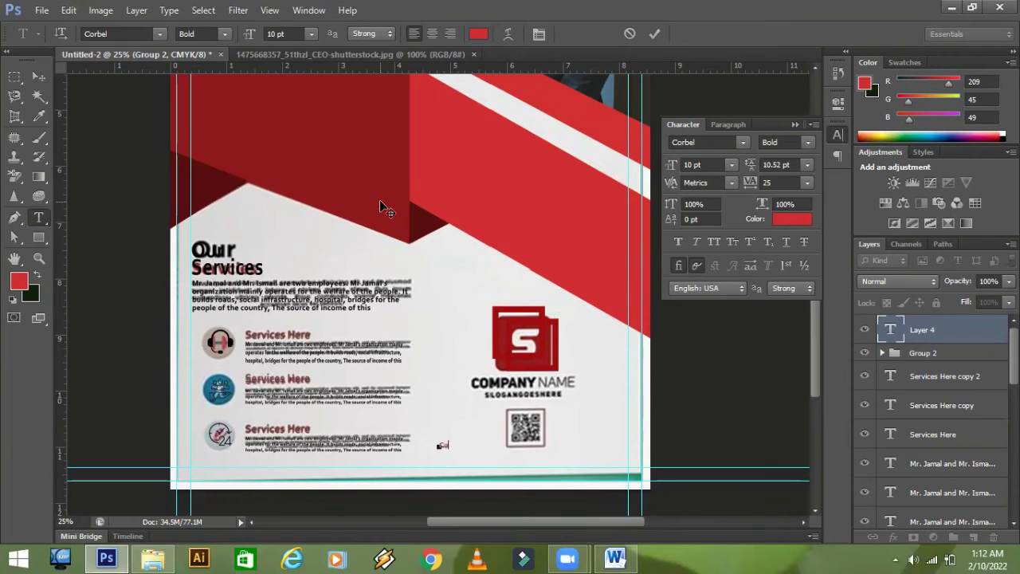
{"action": "type", "text": "Company Naeme"}
{"action": "key", "text": "Return"}
{"action": "type", "text": "Your Tag line here"}
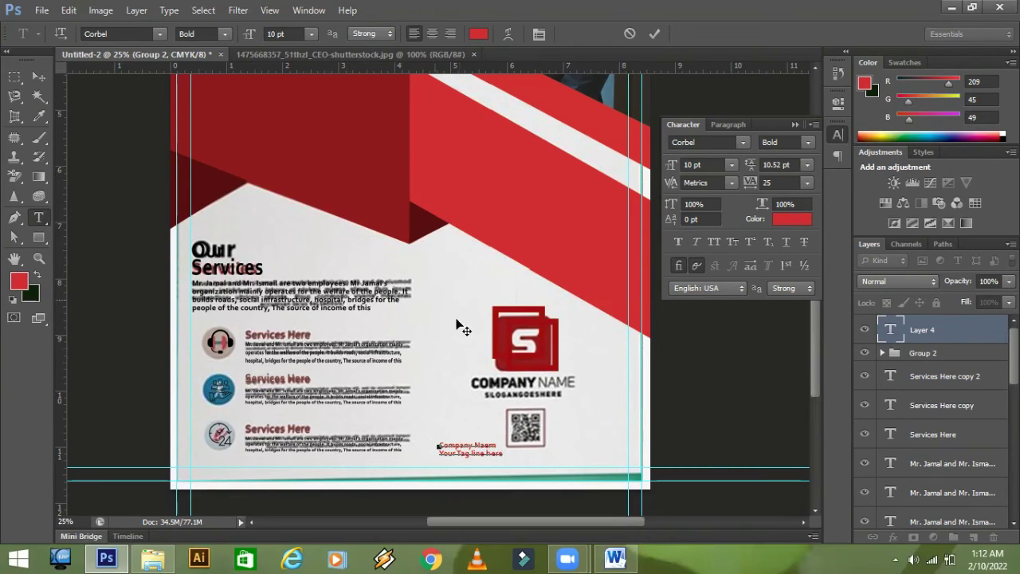
{"action": "left_click", "coordinate": [35, 75]}
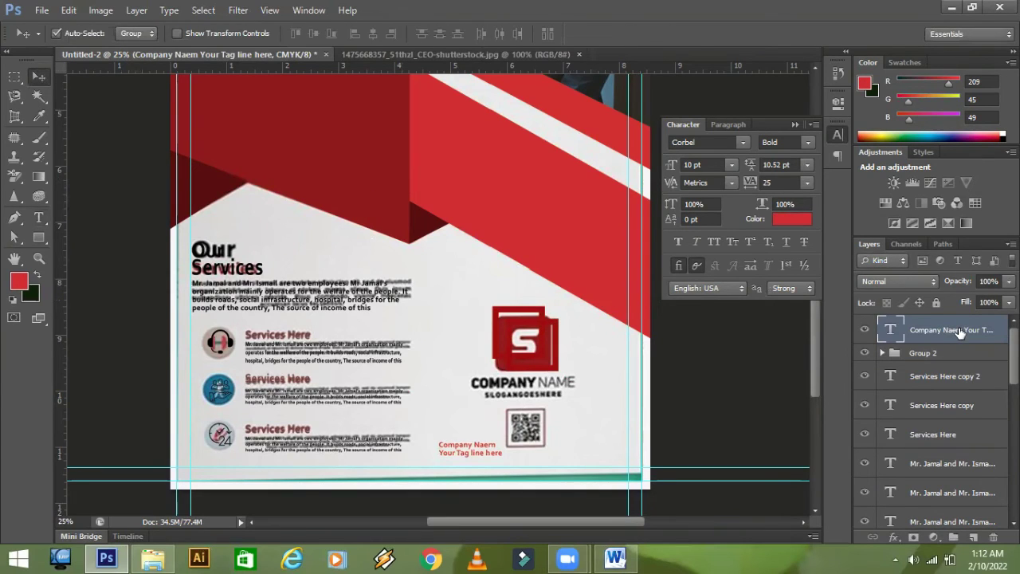
- Scale the company text to about 186% width and 207% height and place it over the reference company name and slogan
{"action": "key", "text": "ctrl+t"}
{"action": "left_click_drag", "start_coordinate": [438, 431], "coordinate": [388, 419]}
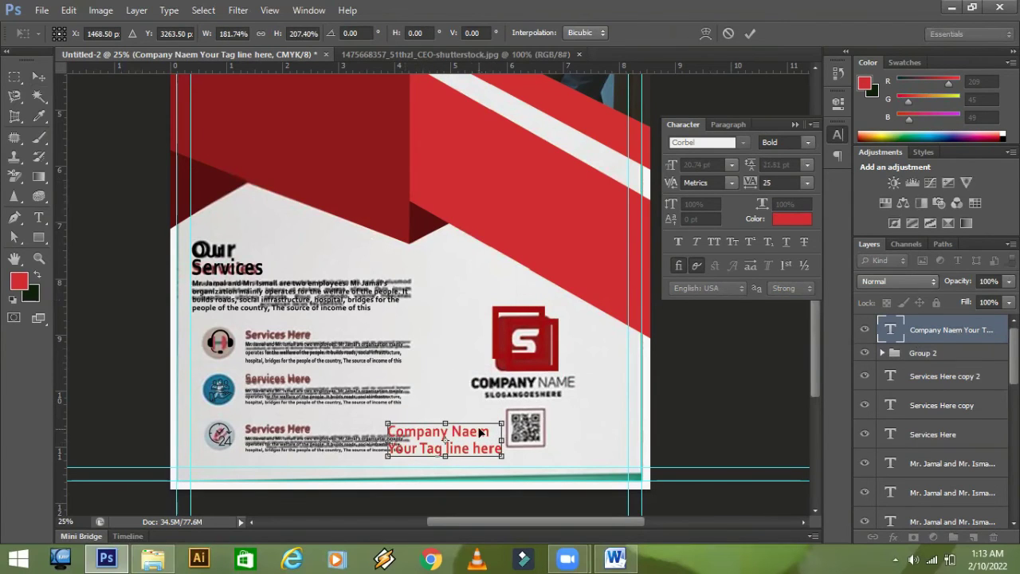
{"action": "scroll", "coordinate": [481, 432], "scroll_direction": "up", "scroll_amount": 2}
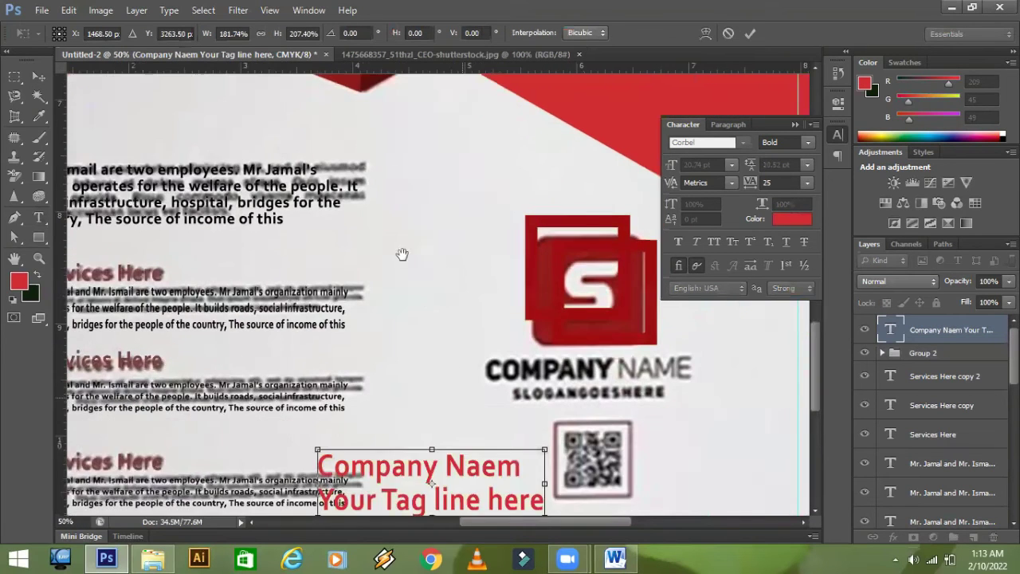
{"action": "scroll", "coordinate": [402, 253], "scroll_direction": "down", "scroll_amount": 3}
{"action": "scroll", "coordinate": [355, 237], "scroll_direction": "right", "scroll_amount": 2}
{"action": "left_click_drag", "start_coordinate": [367, 368], "coordinate": [532, 268]}
{"action": "mouse_move", "coordinate": [630, 282]}
{"action": "left_mouse_down"}
{"action": "mouse_move", "coordinate": [605, 269]}
{"action": "mouse_move", "coordinate": [636, 273]}
{"action": "left_mouse_up"}
{"action": "key", "text": "Up"}
{"action": "key", "text": "Up"}
{"action": "key", "text": "Up"}
{"action": "key", "text": "Up"}
{"action": "key", "text": "Up"}
{"action": "key", "text": "Up"}
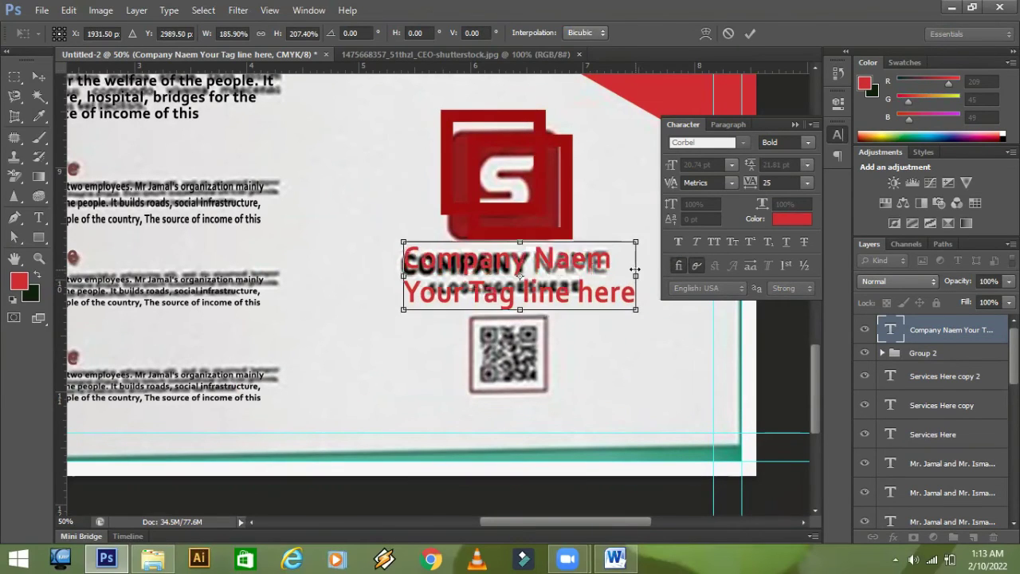
{"action": "left_click", "coordinate": [39, 77]}
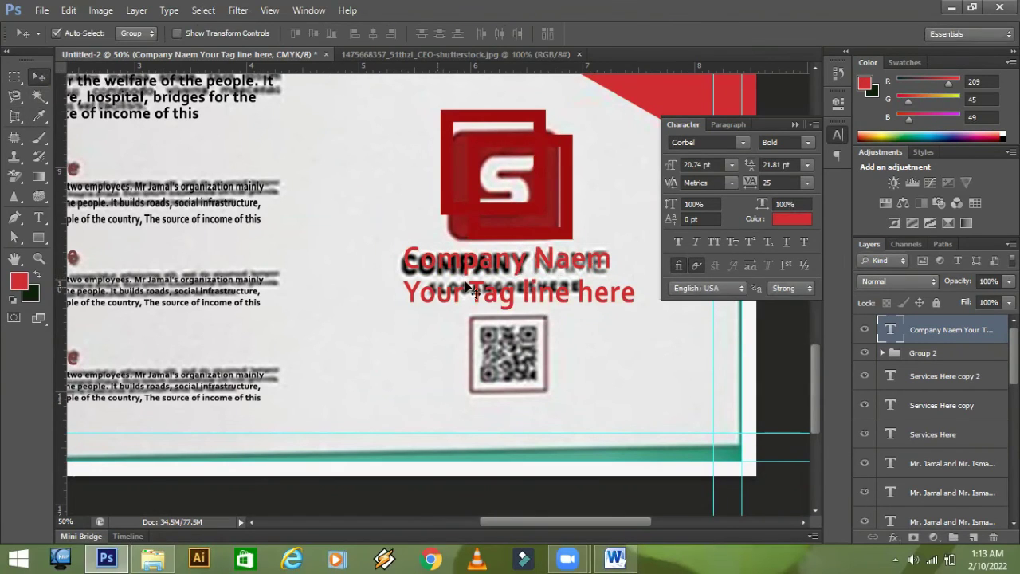
- Nudge the company text slightly down so its first line sits on the reference company name
{"action": "key", "text": "Down"}
{"action": "key", "text": "Down"}
{"action": "key", "text": "Down"}
{"action": "key", "text": "Down"}
{"action": "key", "text": "Down"}
{"action": "key", "text": "Down"}
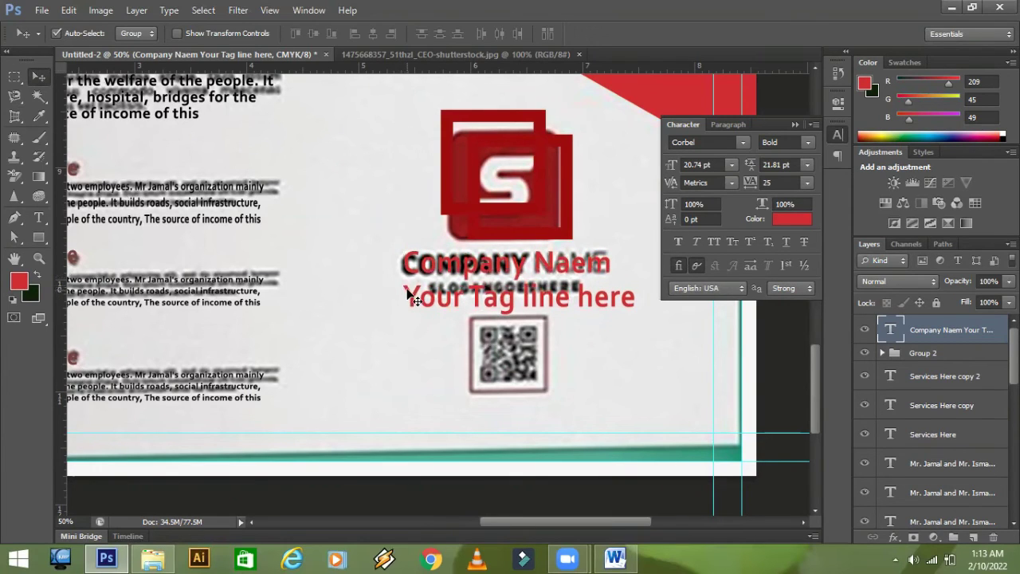
- Set the tag line under the company name to 12 pt with 14 pt leading
{"action": "left_click", "coordinate": [40, 217]}
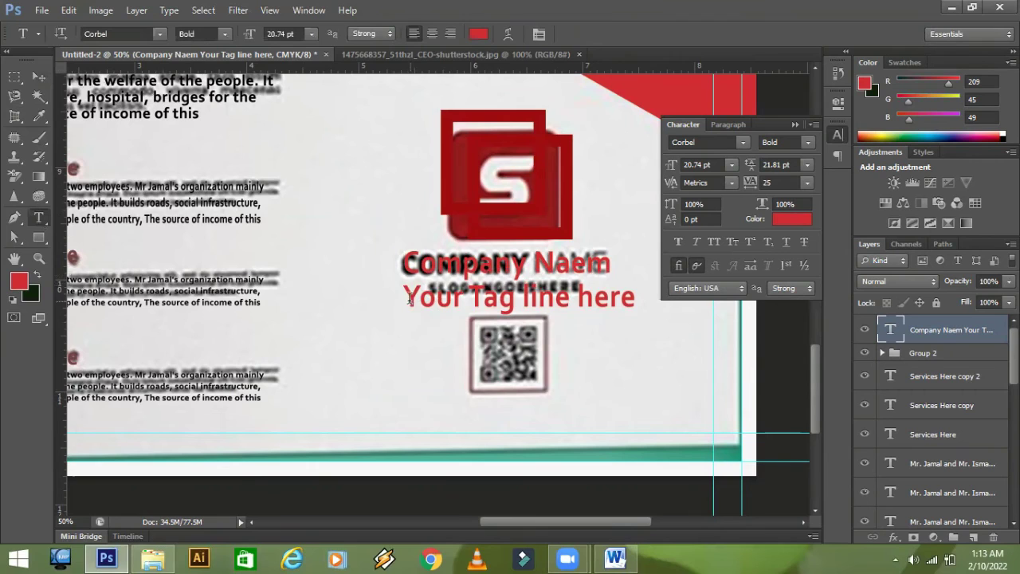
{"action": "left_click_drag", "start_coordinate": [402, 293], "coordinate": [670, 297]}
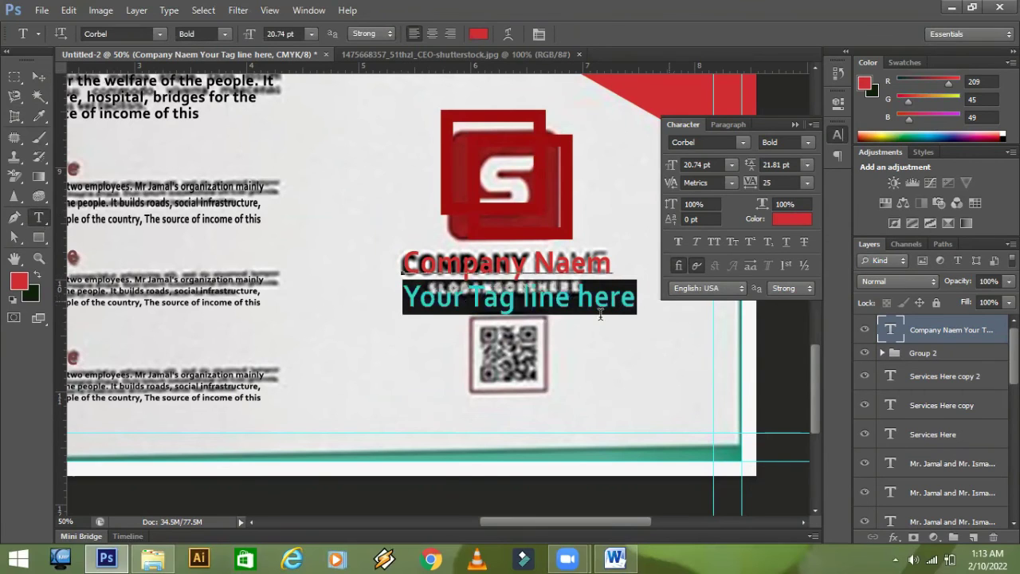
{"action": "left_click", "coordinate": [730, 165]}
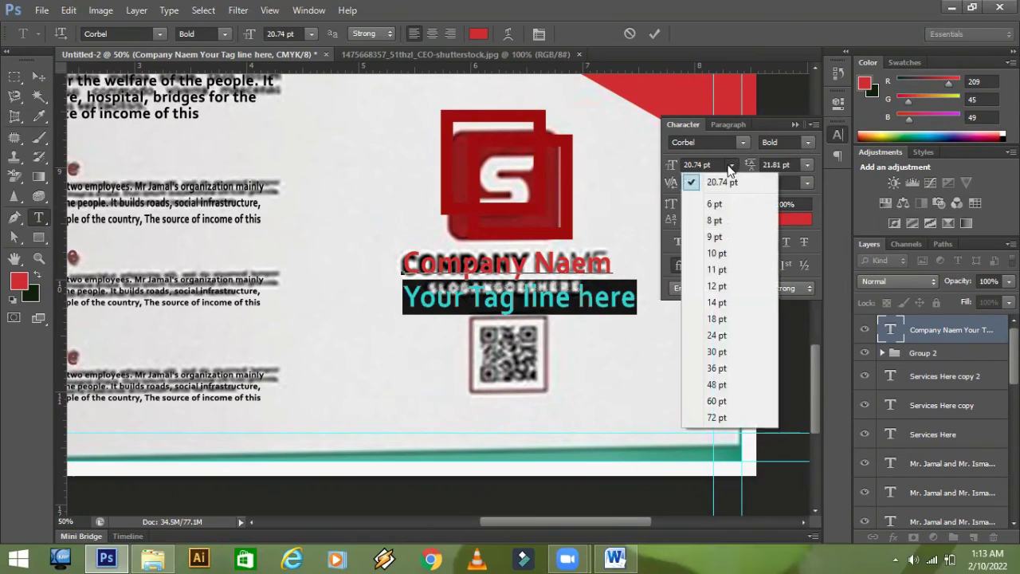
{"action": "left_click", "coordinate": [715, 203]}
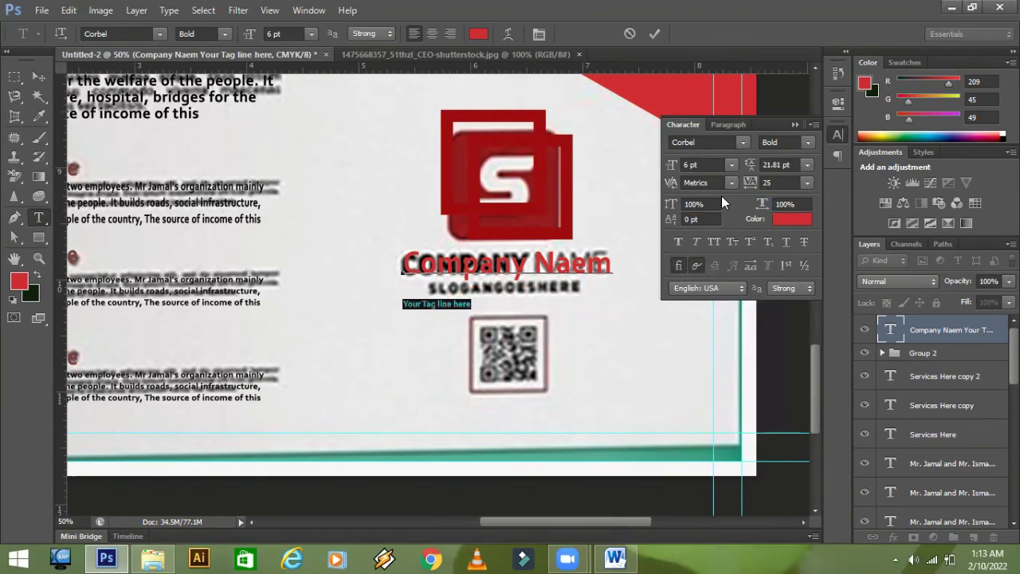
{"action": "key", "text": "ctrl+z"}
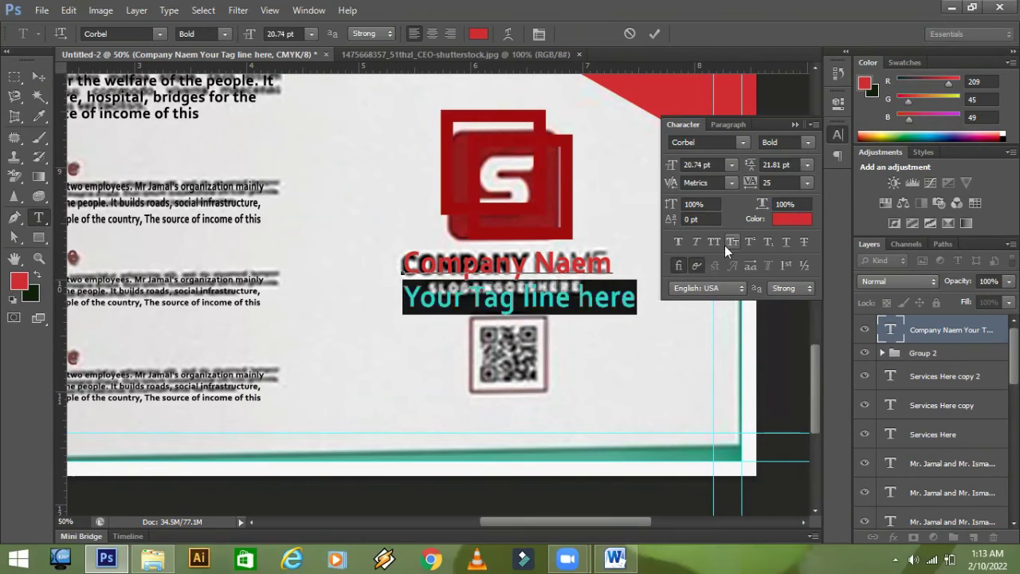
{"action": "left_click", "coordinate": [730, 165]}
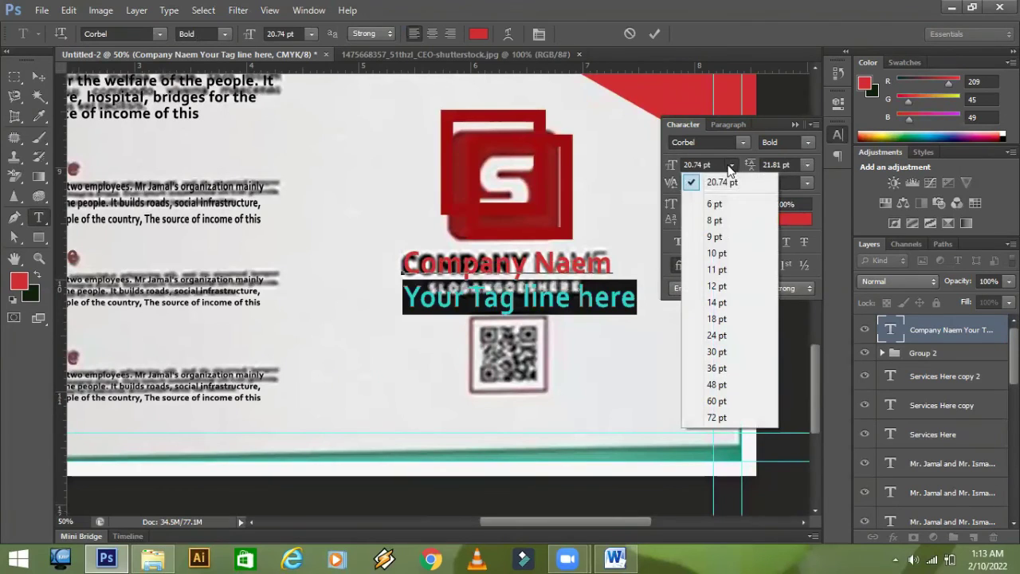
{"action": "left_click", "coordinate": [712, 286]}
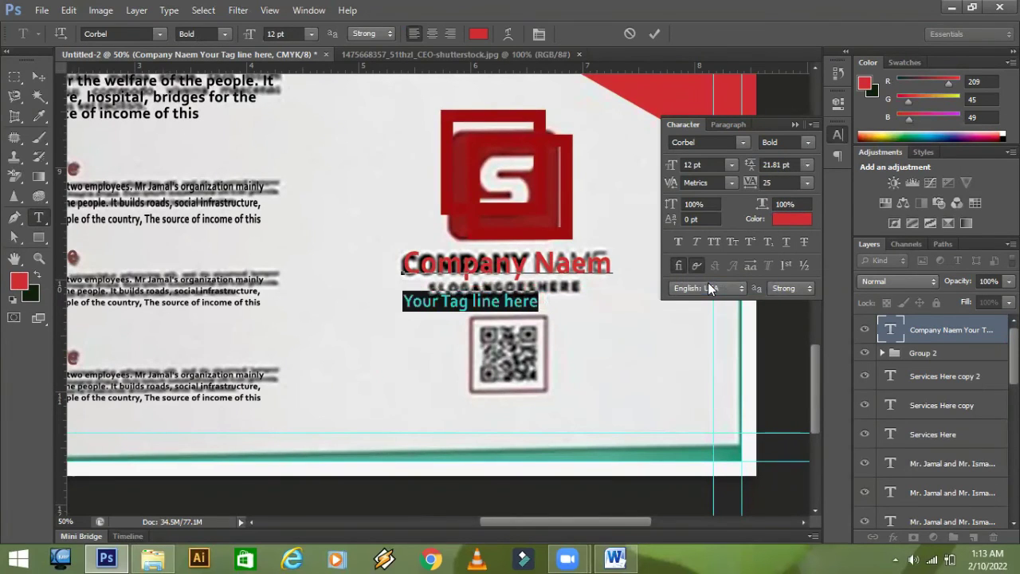
{"action": "left_click", "coordinate": [806, 165]}
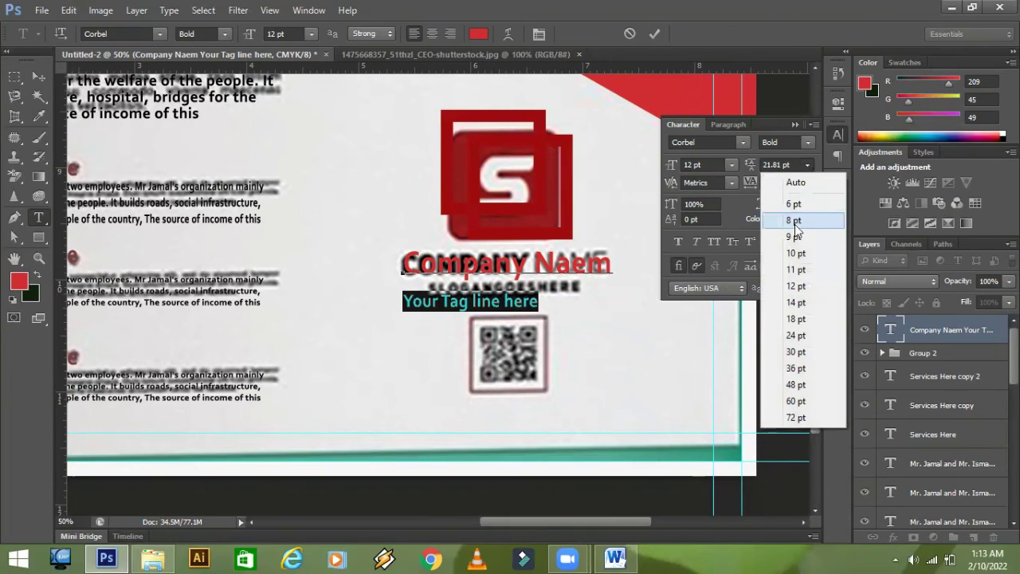
{"action": "left_click", "coordinate": [794, 302]}
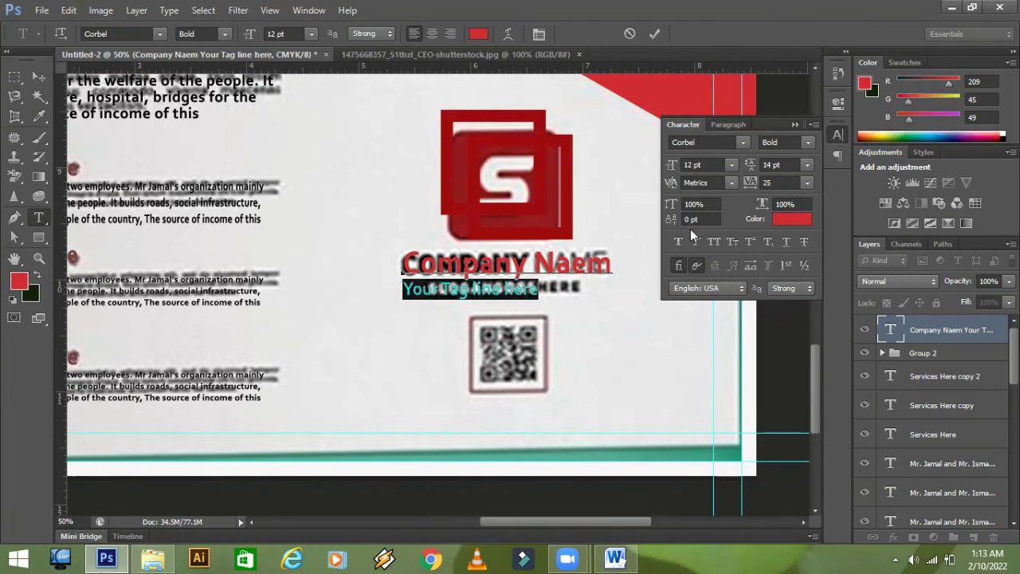
{"action": "left_click", "coordinate": [730, 182]}
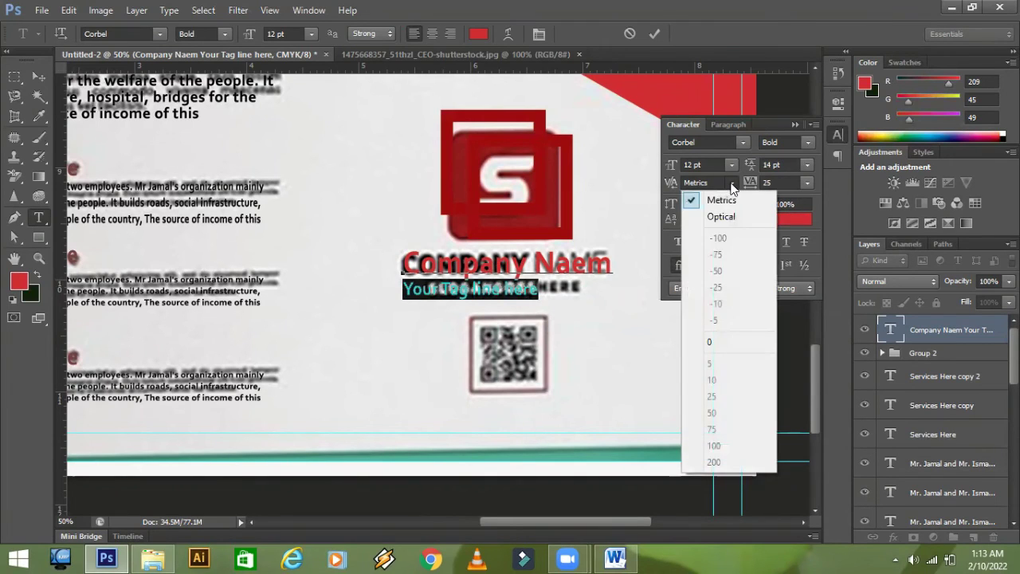
{"action": "left_click", "coordinate": [641, 226]}
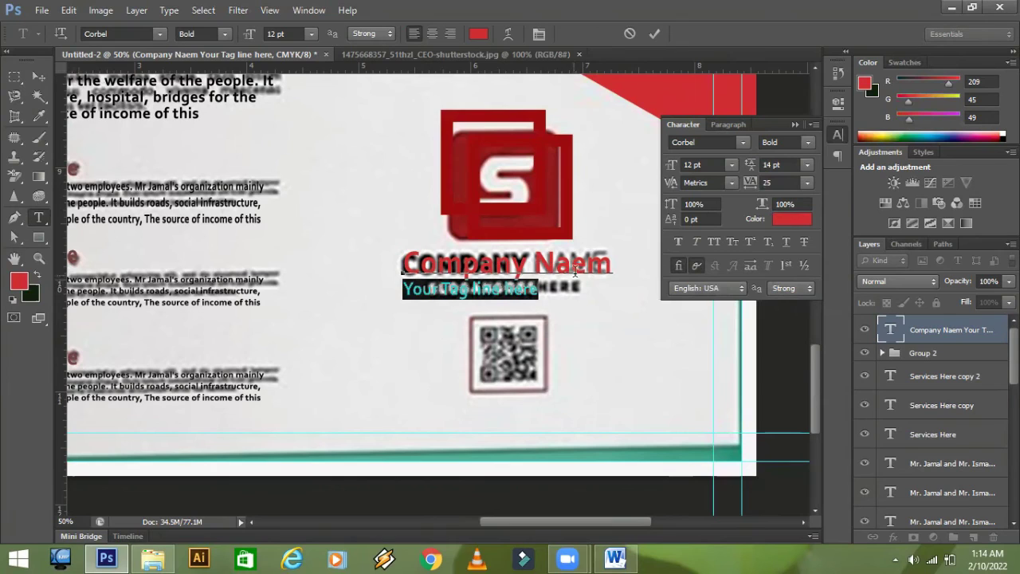
- Set the company name line in all caps and centre-align both lines of the text
{"action": "left_click_drag", "start_coordinate": [403, 260], "coordinate": [621, 260]}
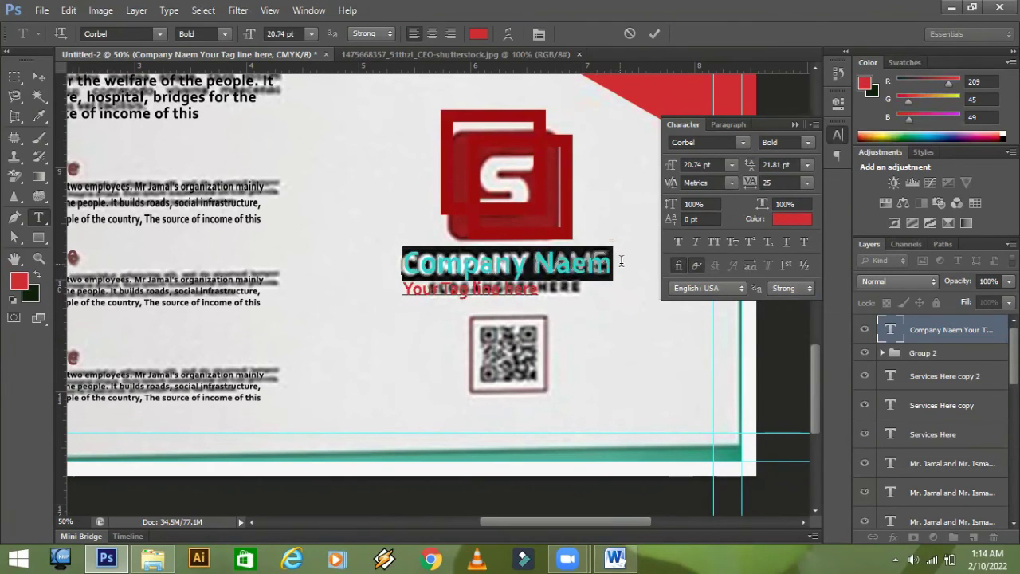
{"action": "left_click", "coordinate": [715, 242]}
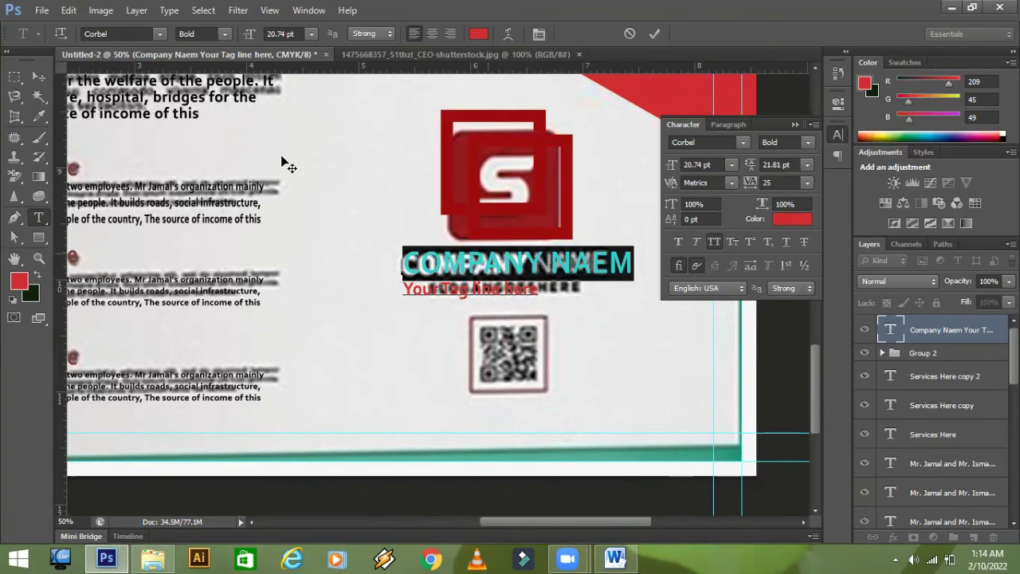
{"action": "left_click_drag", "start_coordinate": [552, 294], "coordinate": [370, 252]}
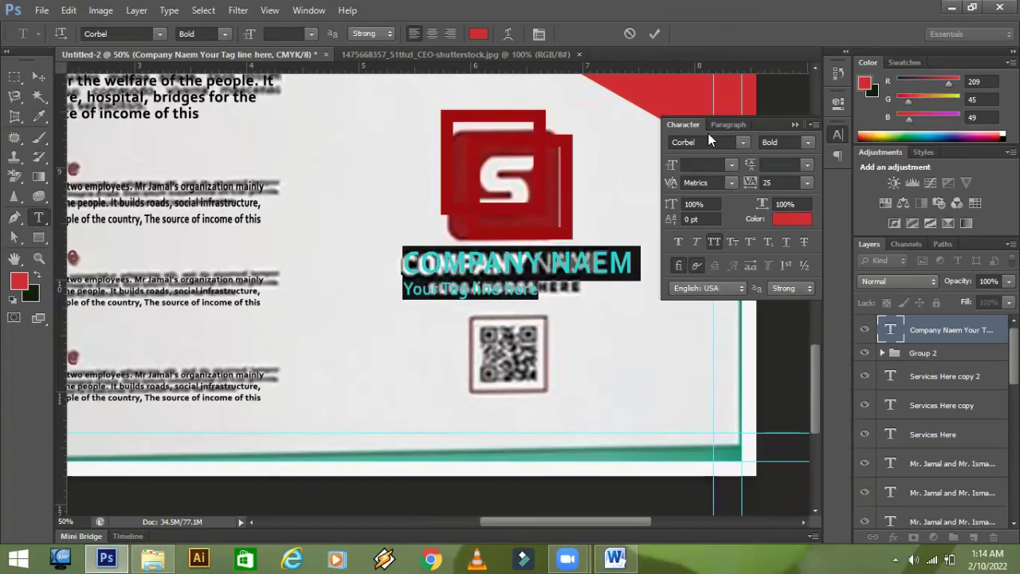
{"action": "left_click", "coordinate": [726, 124]}
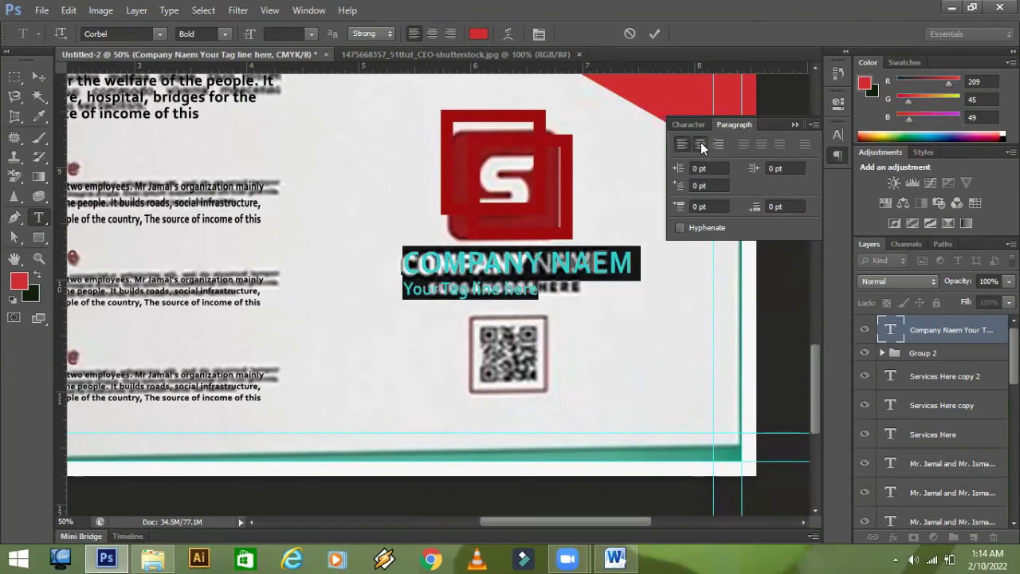
{"action": "left_click", "coordinate": [701, 143]}
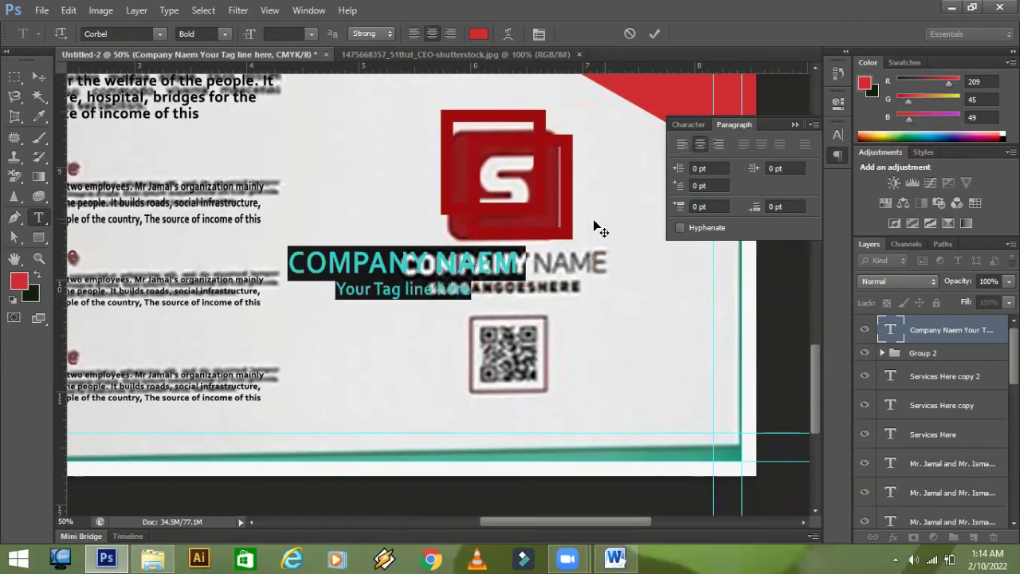
{"action": "left_click", "coordinate": [35, 75]}
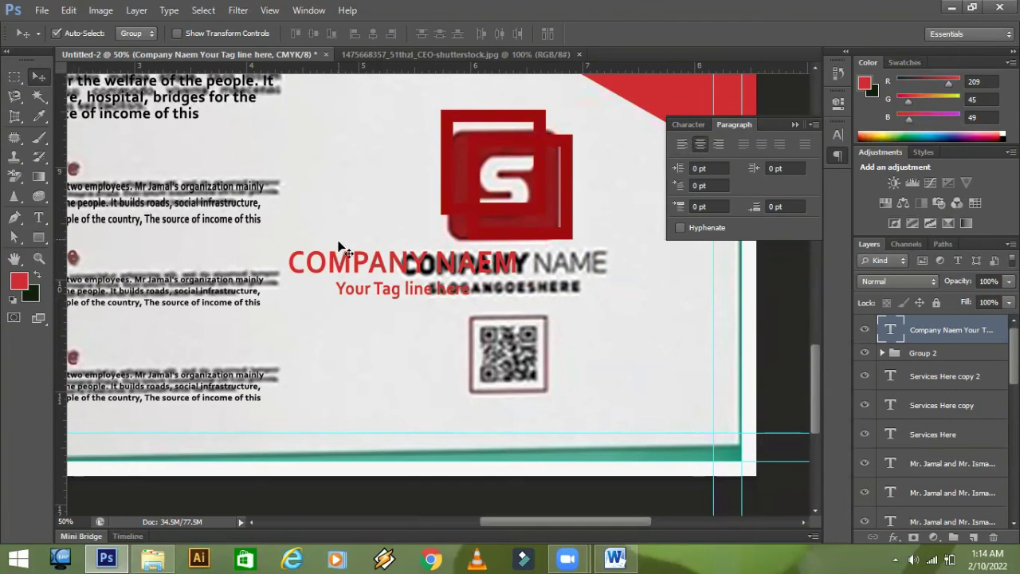
- Move the centred company text over the reference name and narrow it to about 90% width to match
{"action": "key", "text": "ctrl+t"}
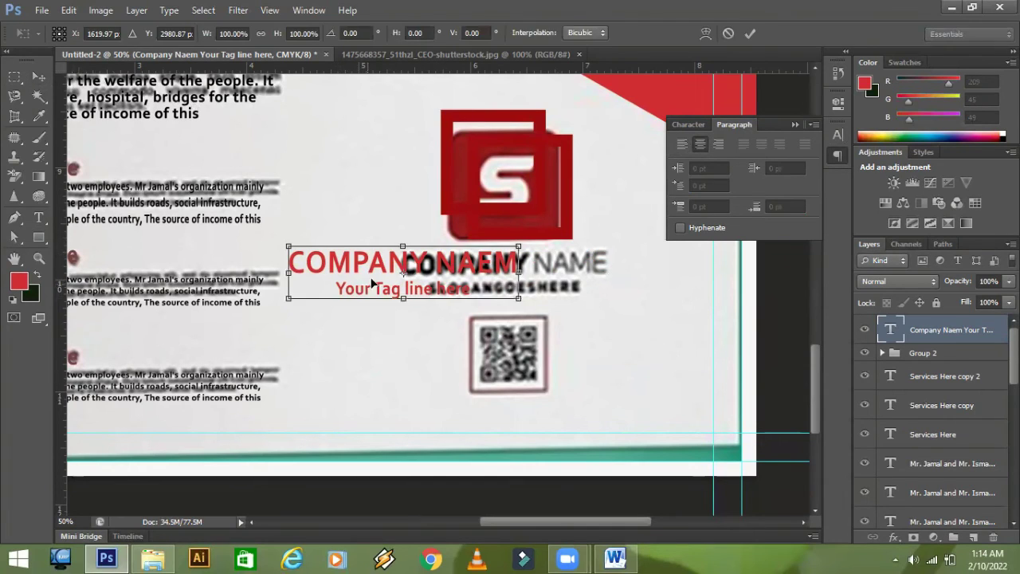
{"action": "left_click_drag", "start_coordinate": [444, 283], "coordinate": [498, 263]}
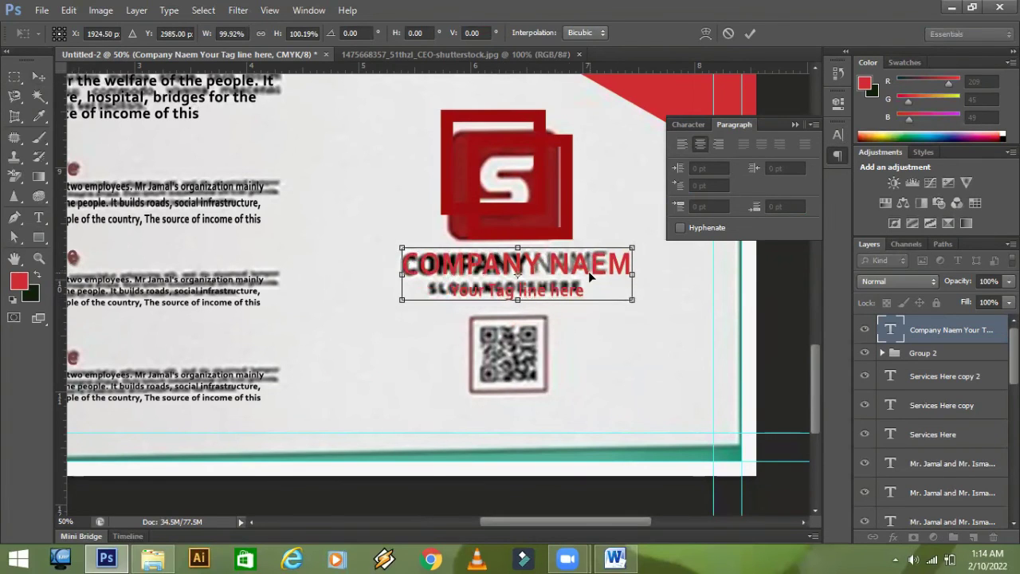
{"action": "left_click_drag", "start_coordinate": [631, 274], "coordinate": [609, 270]}
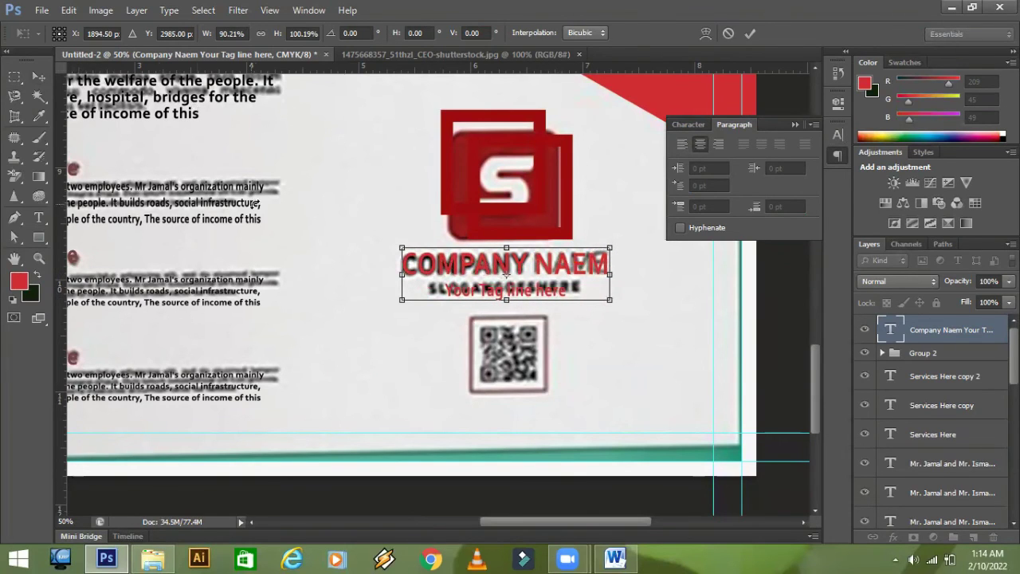
{"action": "key", "text": "Return"}
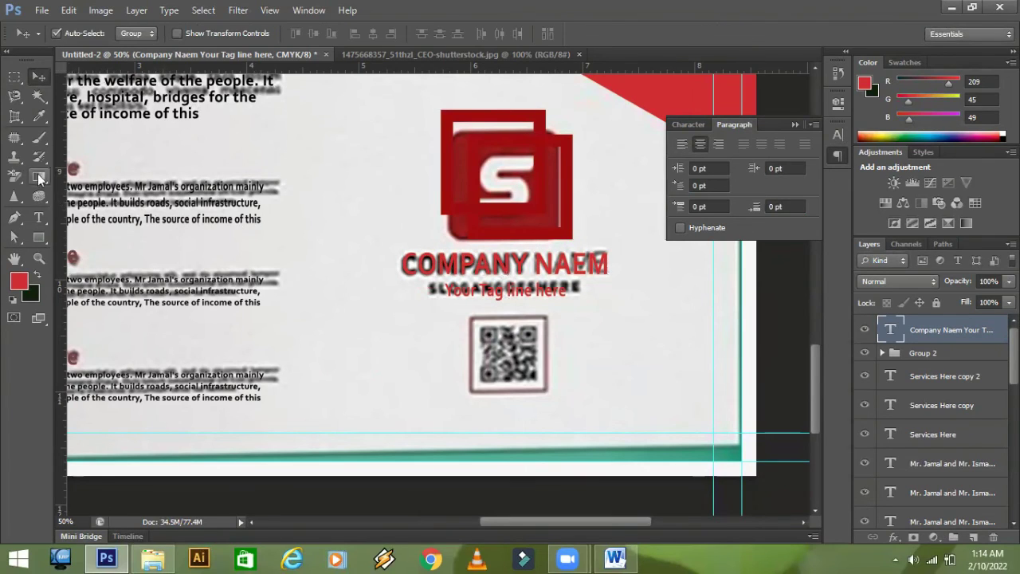
- Correct the misspelled last word of the company name line so it reads COMPANY NAME
{"action": "left_click", "coordinate": [39, 217]}
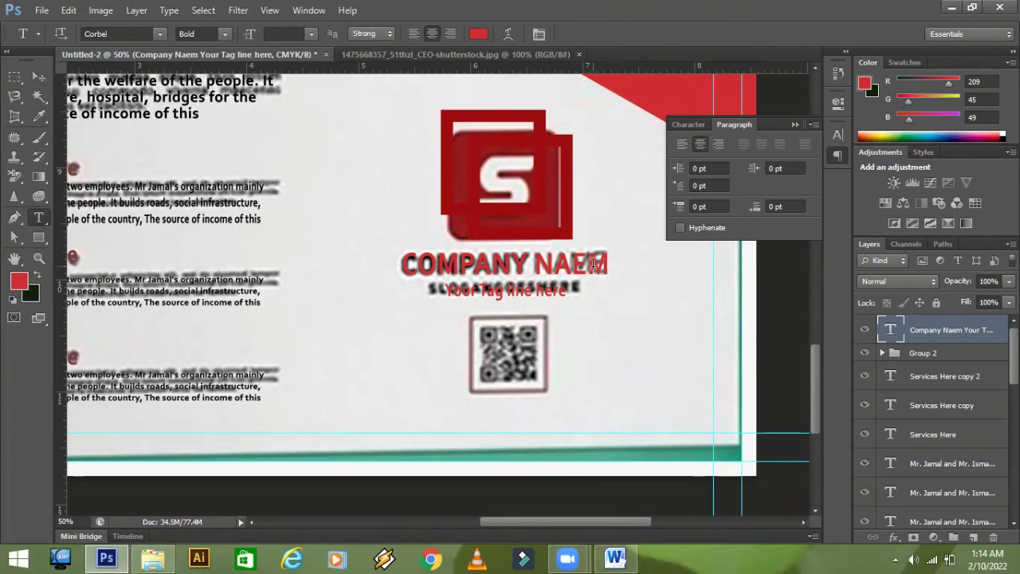
{"action": "left_click_drag", "start_coordinate": [573, 264], "coordinate": [611, 265]}
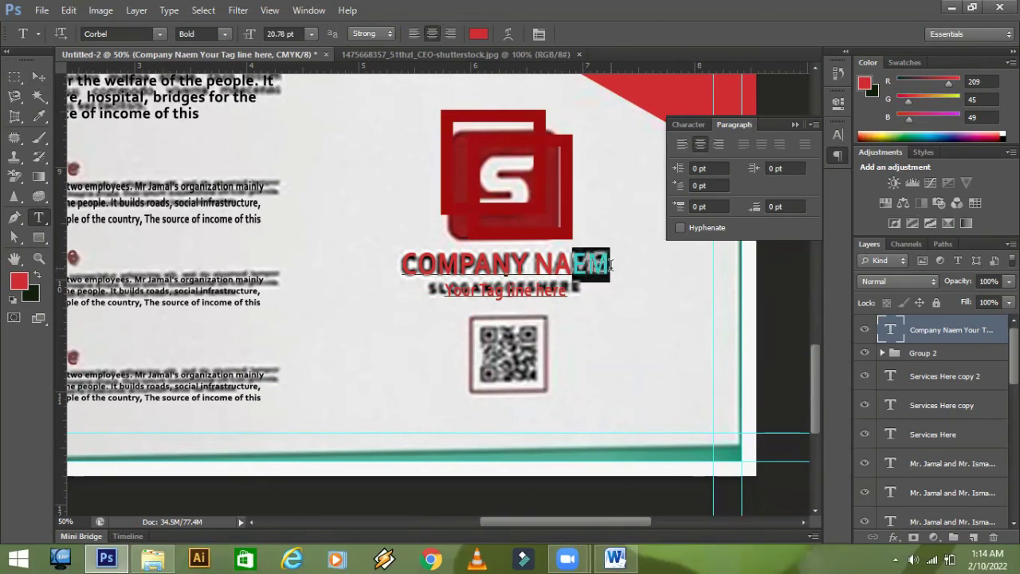
{"action": "type", "text": "ME"}
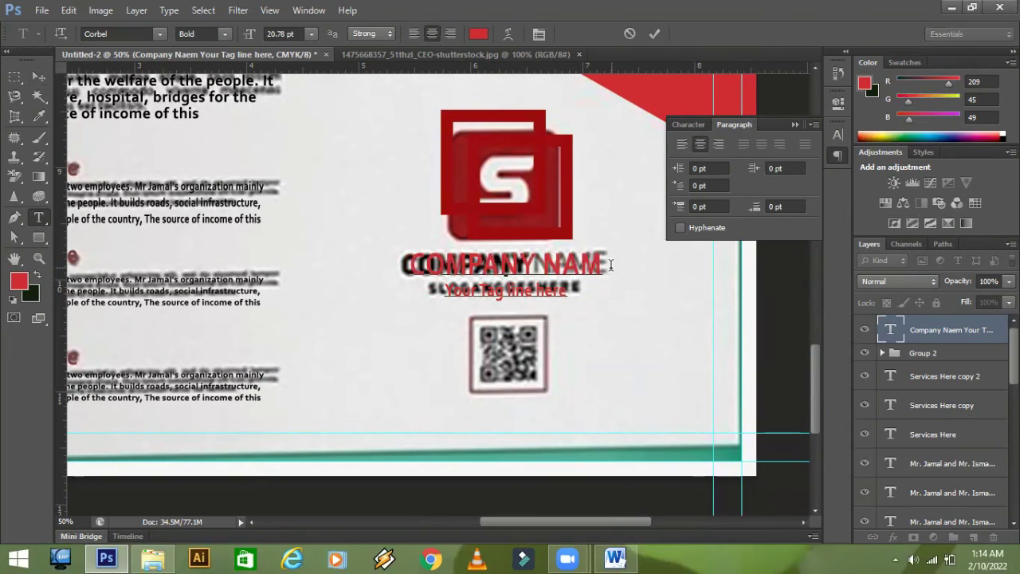
{"action": "key", "text": "BackSpace"}
{"action": "type", "text": "E"}
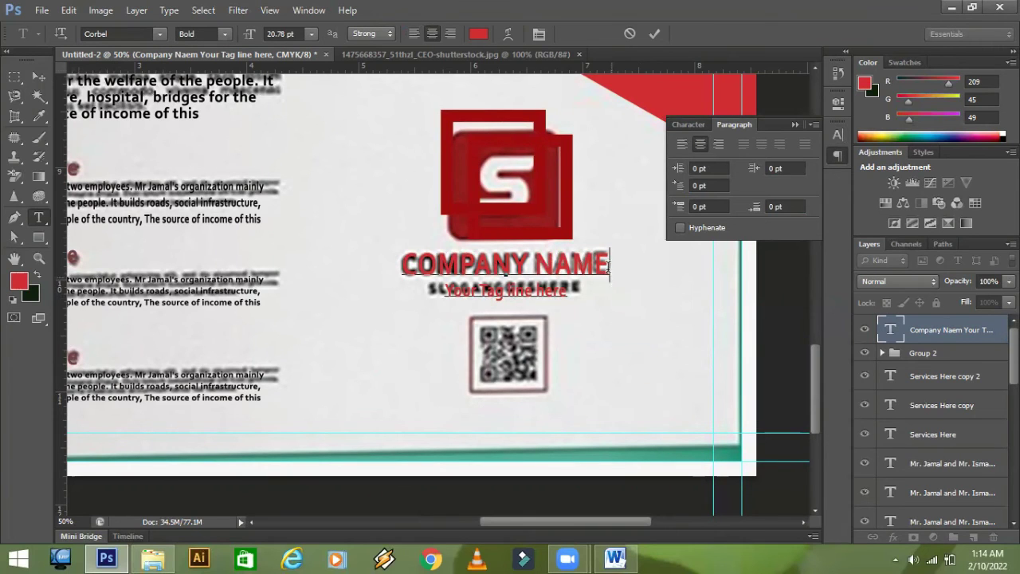
{"action": "key", "text": "ctrl"}
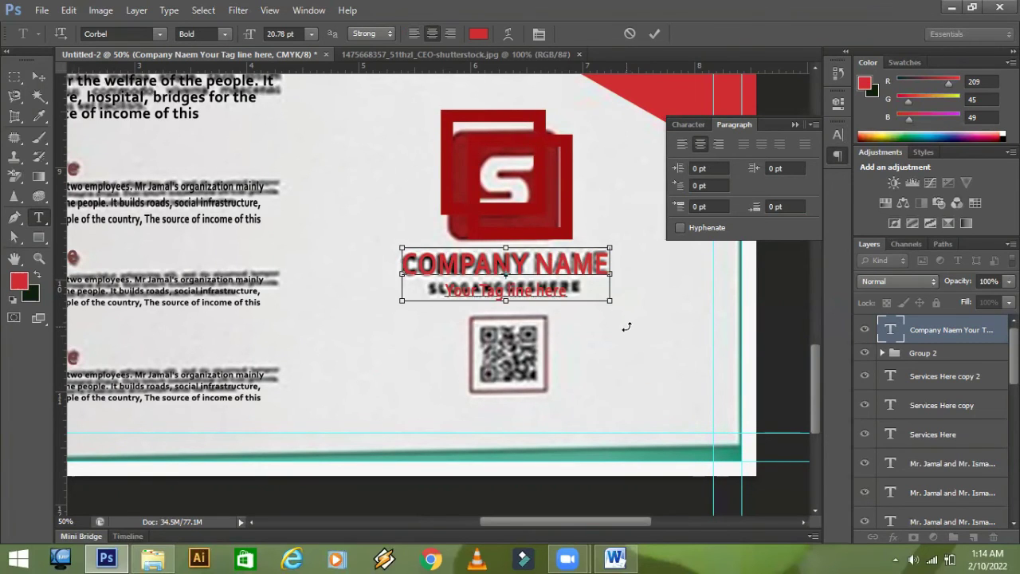
- Hide and re-show the reference image on Layer 1 to compare the whole flyer with the original design
{"action": "key", "text": "ctrl+minus"}
{"action": "key", "text": "ctrl+minus"}
{"action": "key", "text": "ctrl+minus"}
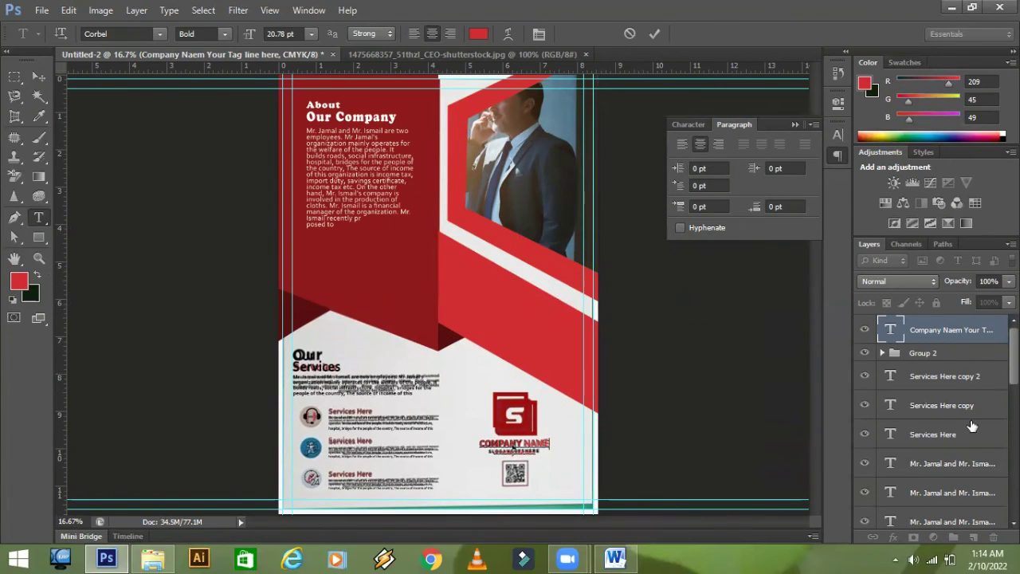
{"action": "scroll", "coordinate": [988, 407], "scroll_direction": "down", "scroll_amount": 2}
{"action": "scroll", "coordinate": [900, 500], "scroll_direction": "down", "scroll_amount": 5}
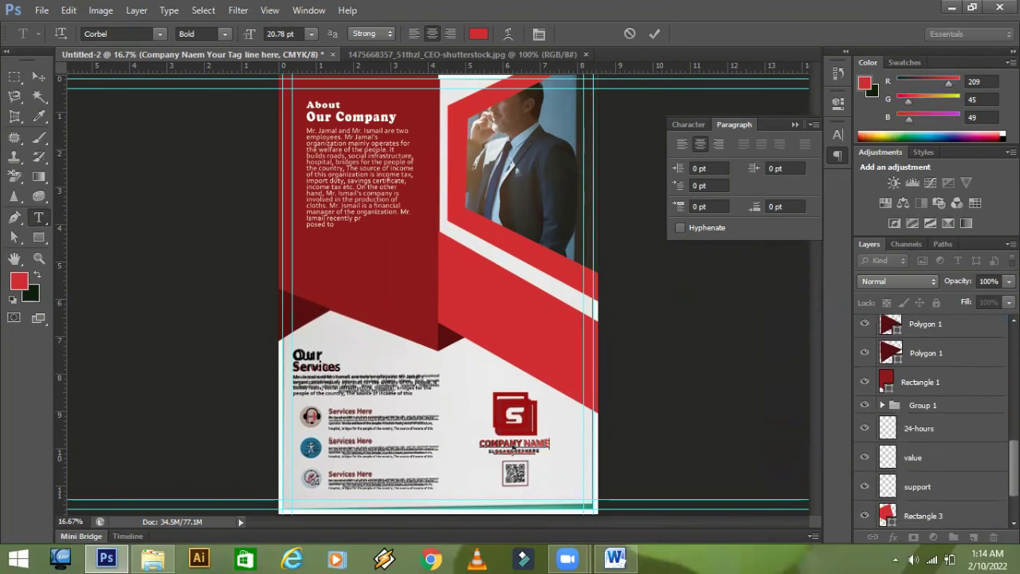
{"action": "scroll", "coordinate": [987, 500], "scroll_direction": "down", "scroll_amount": 2}
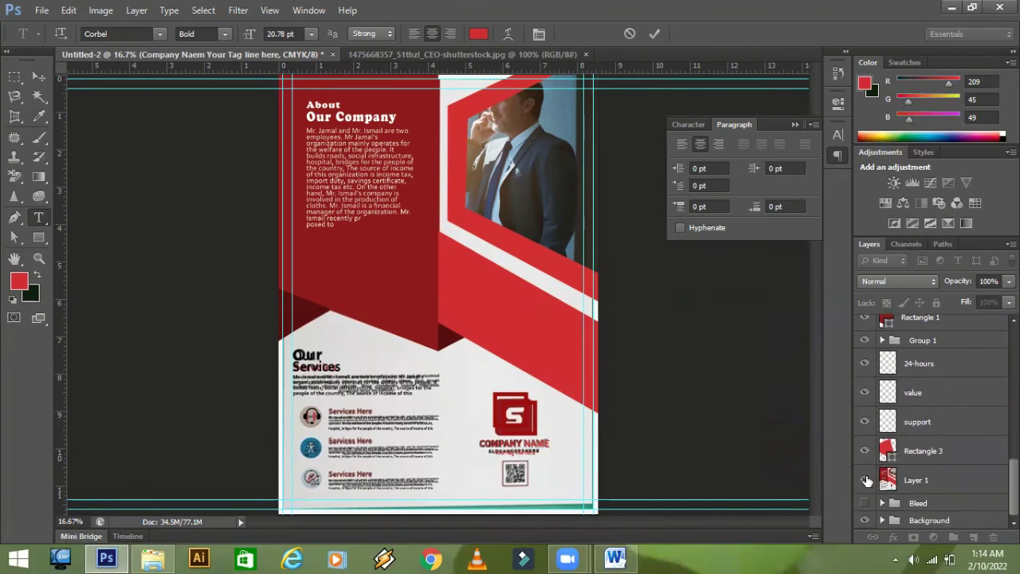
{"action": "left_click", "coordinate": [866, 479]}
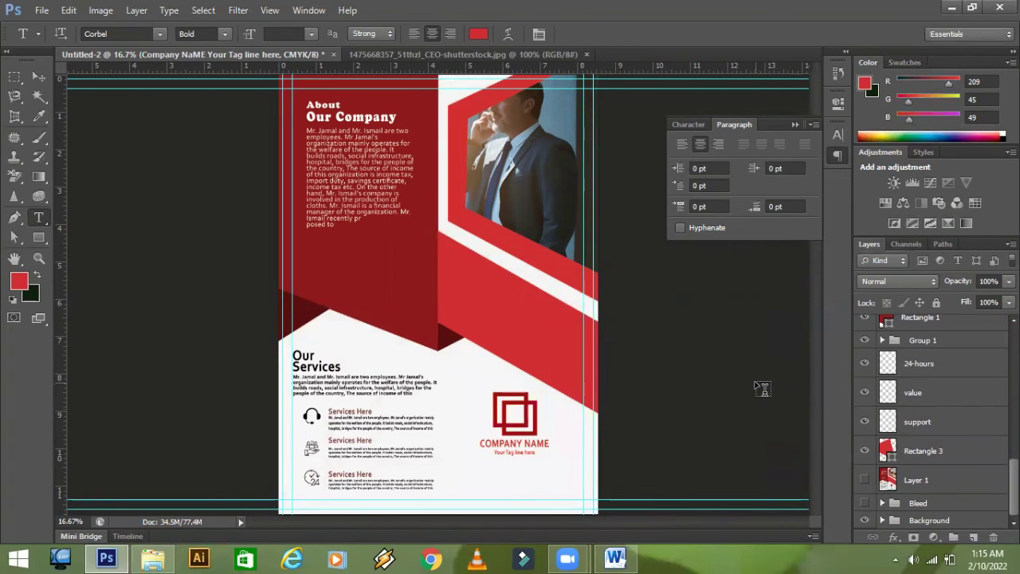
{"action": "left_click", "coordinate": [866, 479]}
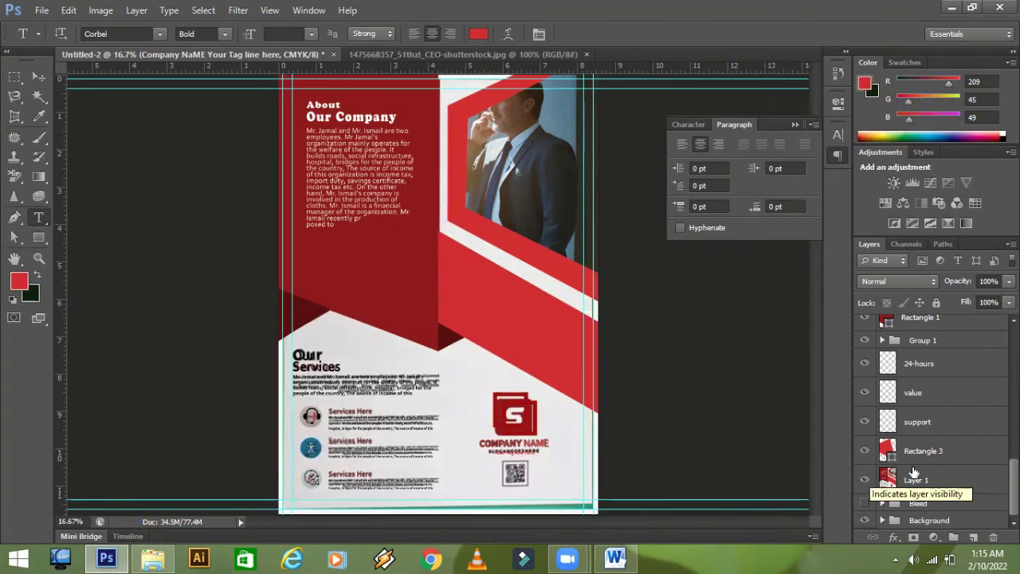
{"action": "scroll", "coordinate": [932, 422], "scroll_direction": "up", "scroll_amount": 5}
{"action": "scroll", "coordinate": [932, 422], "scroll_direction": "down", "scroll_amount": 3}
{"action": "scroll", "coordinate": [932, 422], "scroll_direction": "down", "scroll_amount": 2}
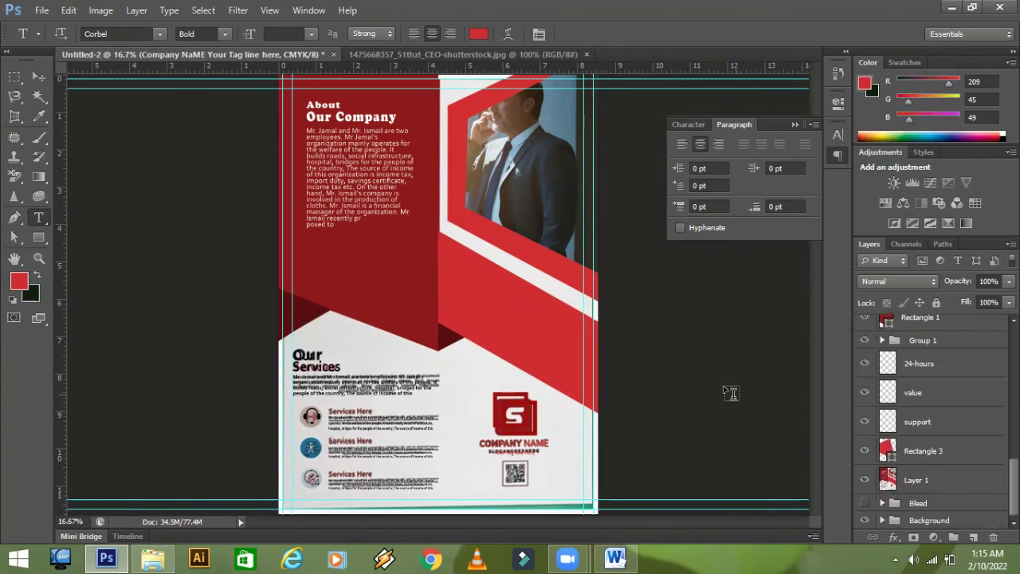
{"action": "key", "text": "ctrl+minus"}
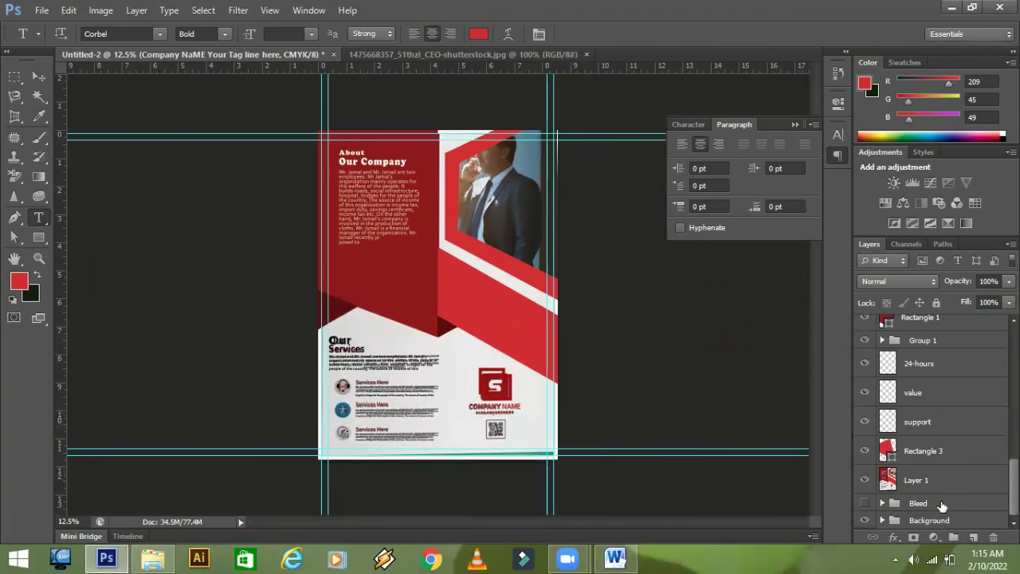
- Recolour the fill layer in the Background group with the light grey sampled from the flyer's pale lower area
{"action": "left_click", "coordinate": [919, 477]}
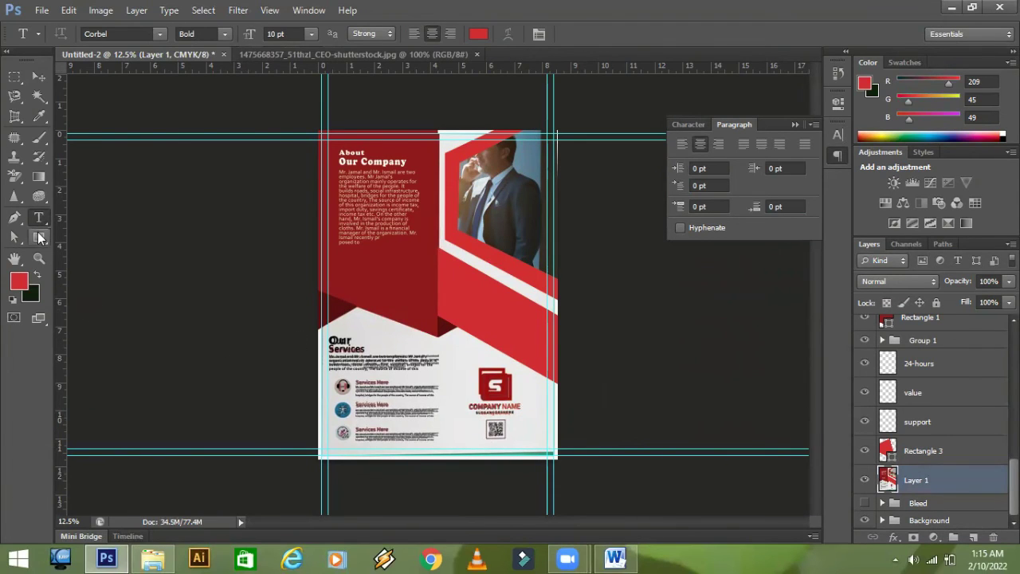
{"action": "left_click", "coordinate": [38, 237]}
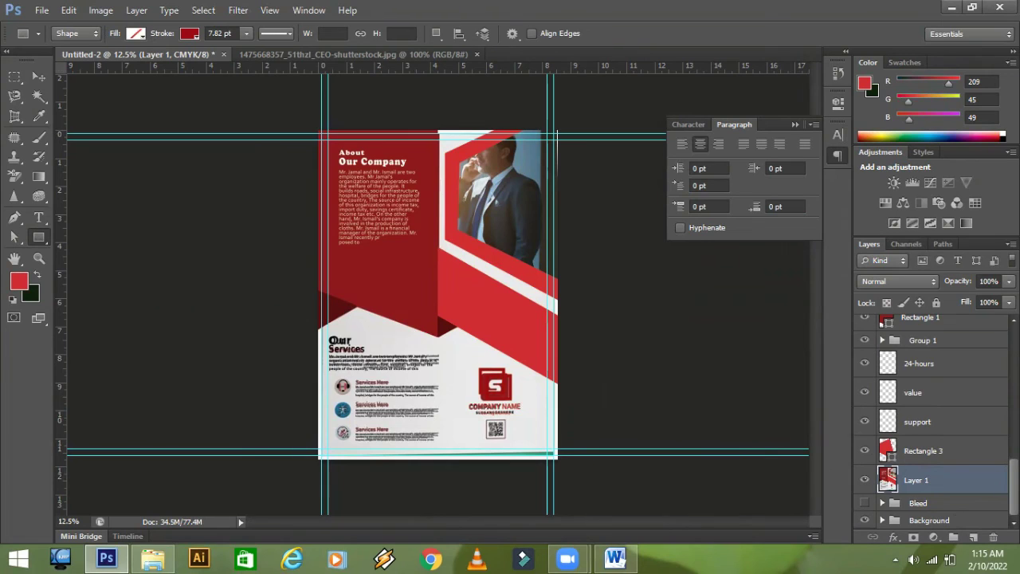
{"action": "left_click", "coordinate": [881, 520]}
{"action": "scroll", "coordinate": [932, 422], "scroll_direction": "down", "scroll_amount": 1}
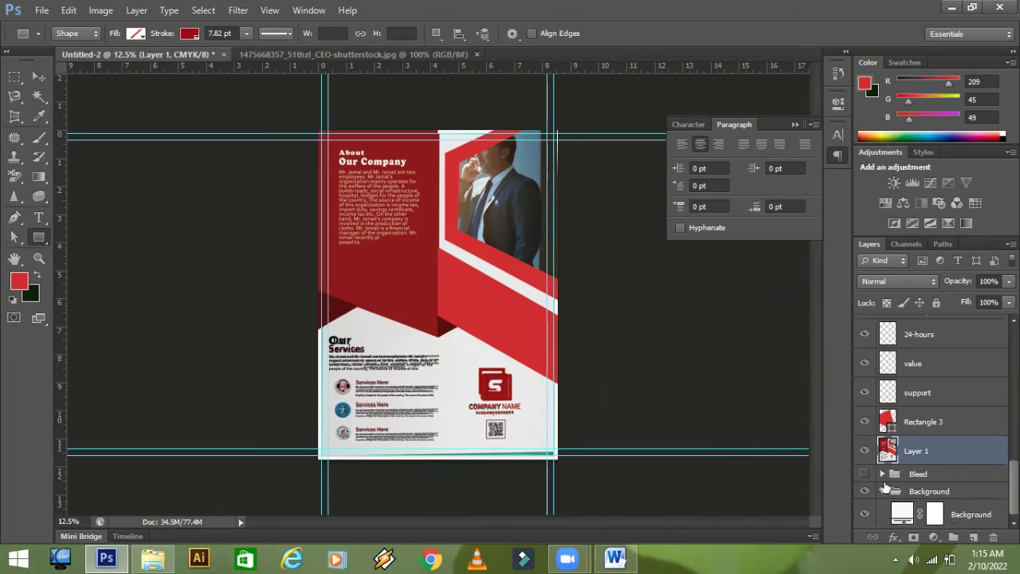
{"action": "double_click", "coordinate": [900, 513]}
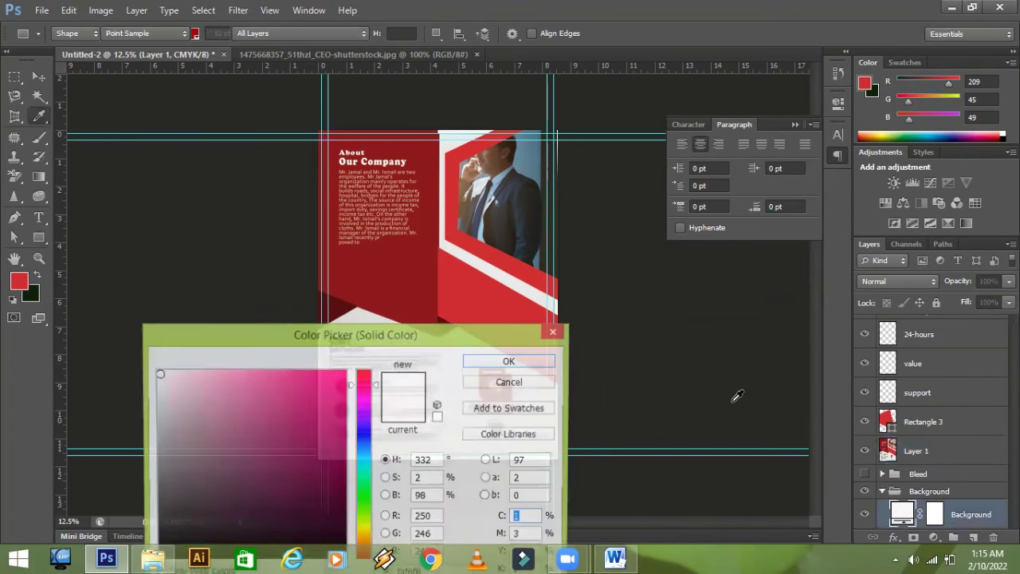
{"action": "left_click", "coordinate": [363, 315]}
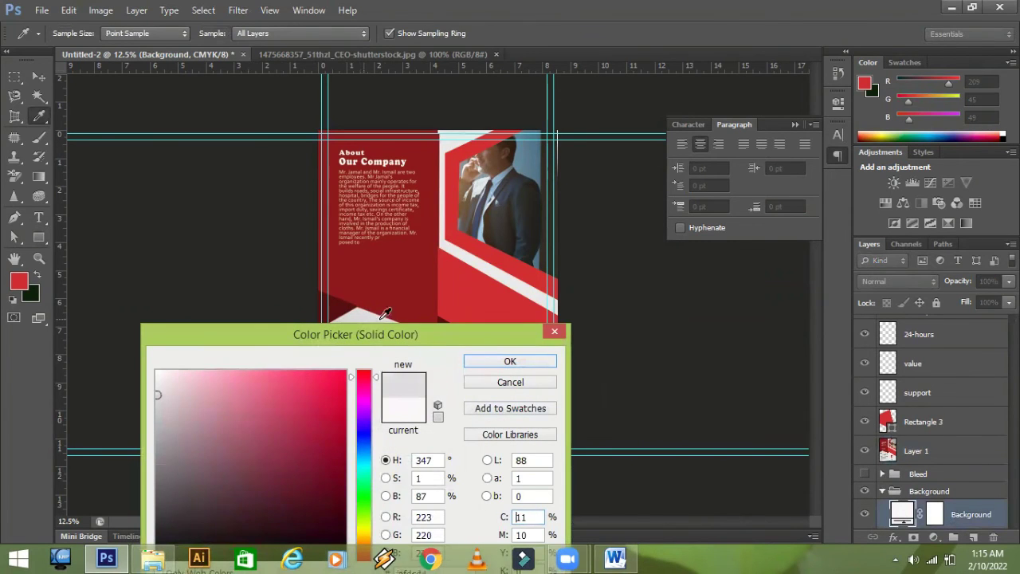
{"action": "left_click", "coordinate": [518, 363]}
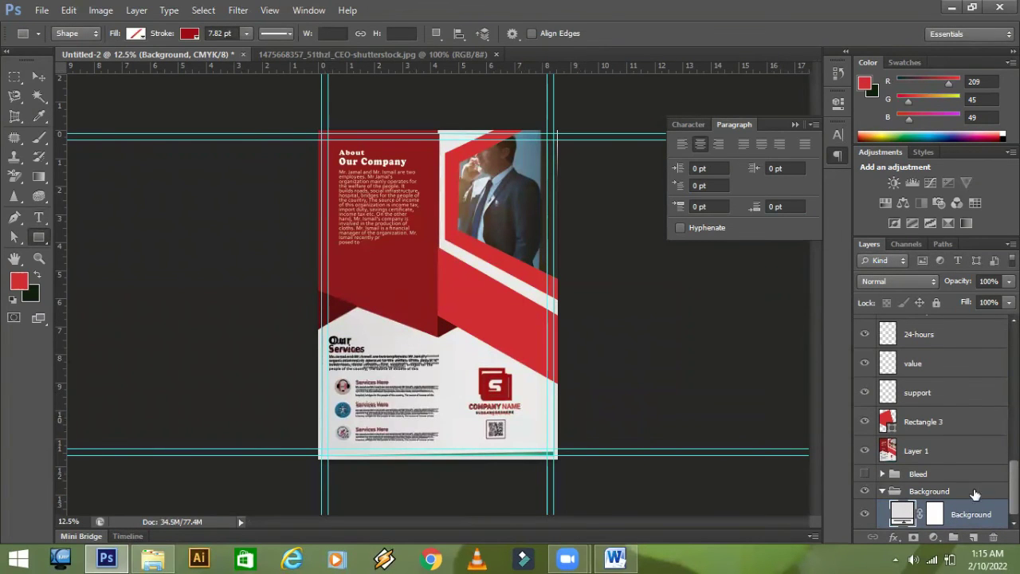
{"action": "left_click", "coordinate": [882, 491]}
- Check the flyer without its reference image, delete Layer 1, and close the CEO-shutterstock photo document
{"action": "left_click", "coordinate": [866, 480]}
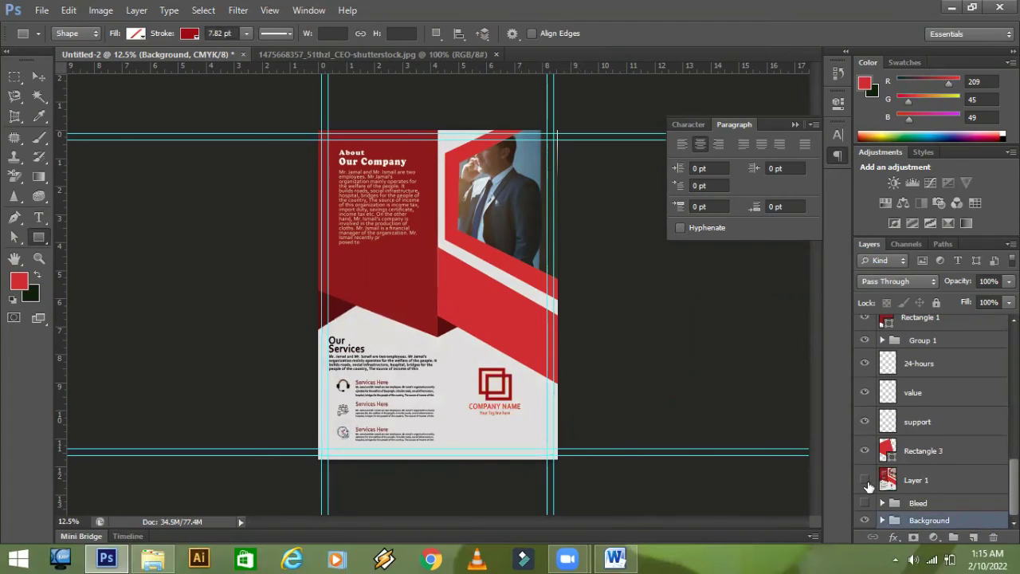
{"action": "left_click_drag", "start_coordinate": [885, 486], "coordinate": [807, 400]}
{"action": "left_click", "coordinate": [864, 479]}
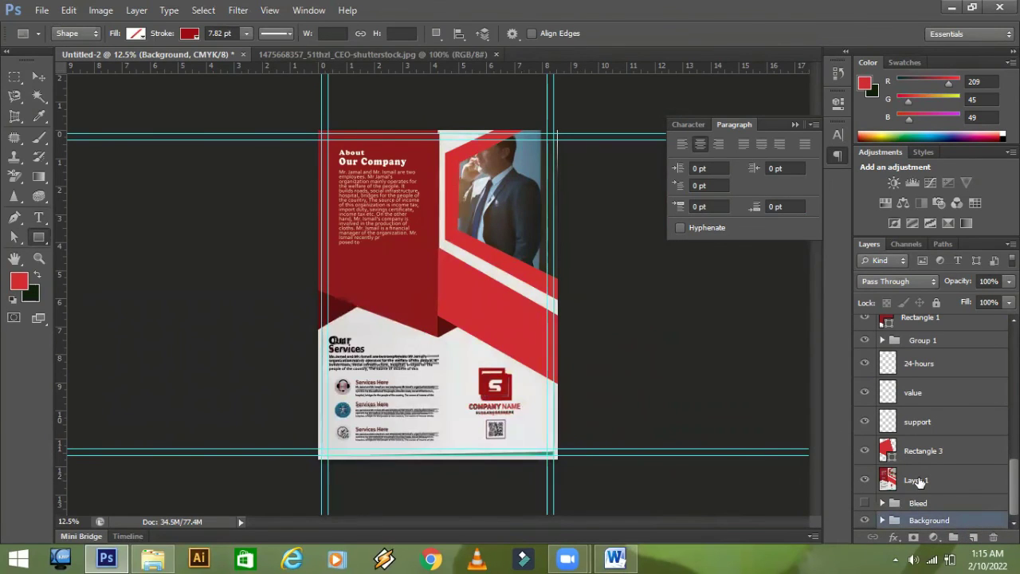
{"action": "left_click_drag", "start_coordinate": [918, 481], "coordinate": [993, 537]}
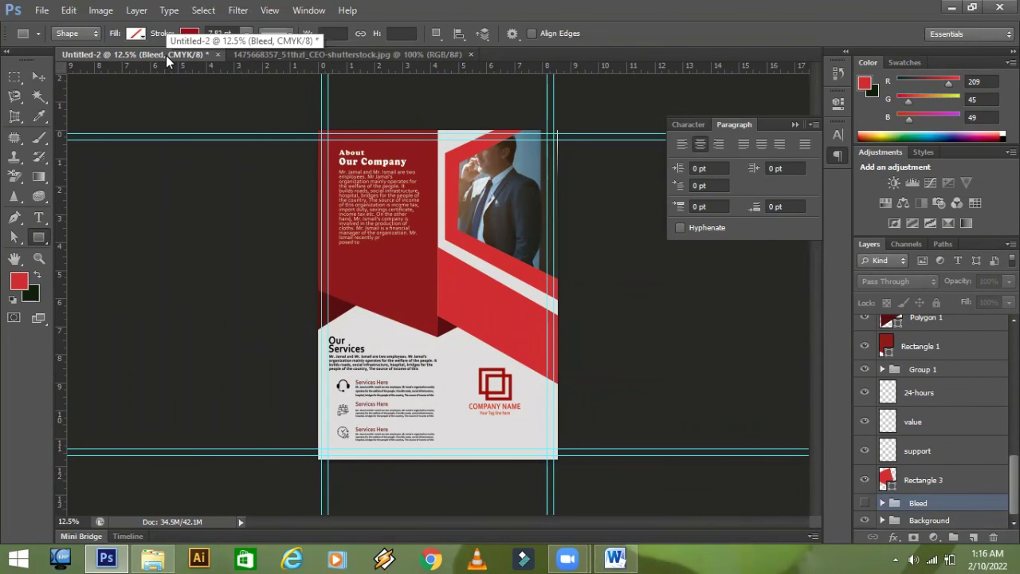
{"action": "left_click", "coordinate": [295, 55]}
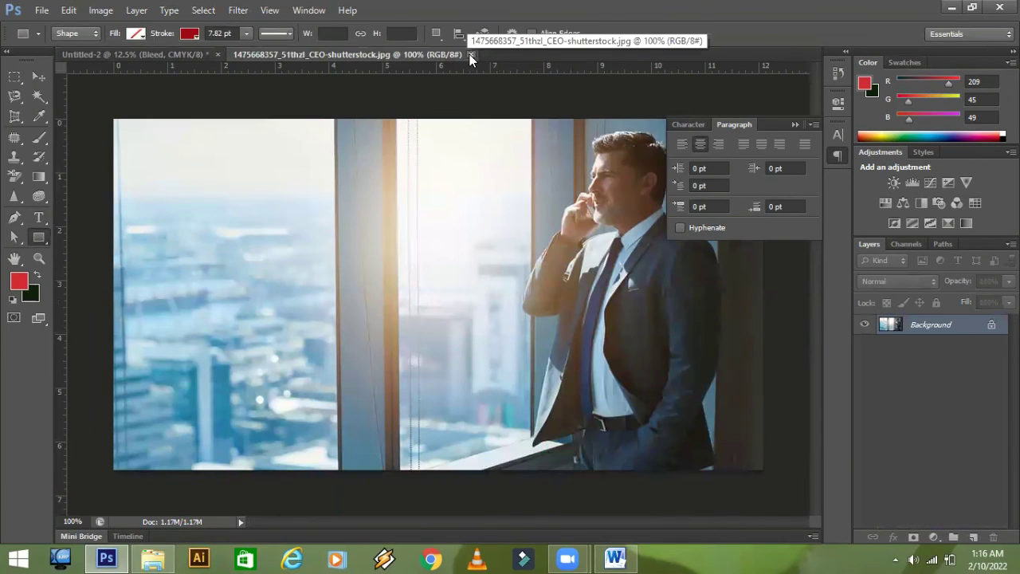
{"action": "left_click", "coordinate": [471, 55]}
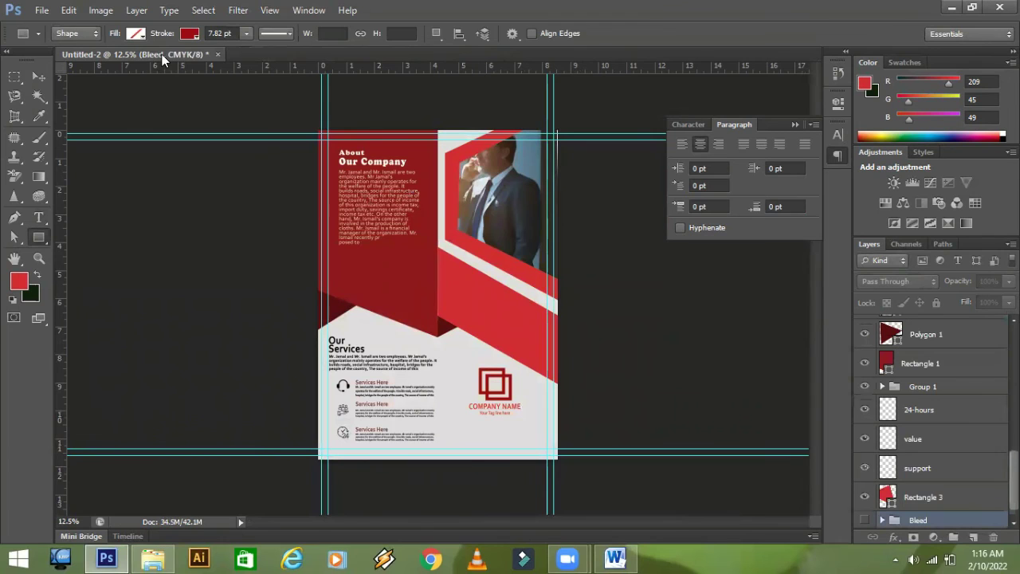
- Start opening a file and look through the 7th Class folder in Graphics Course-DITOL for a mockup
{"action": "left_click", "coordinate": [42, 11]}
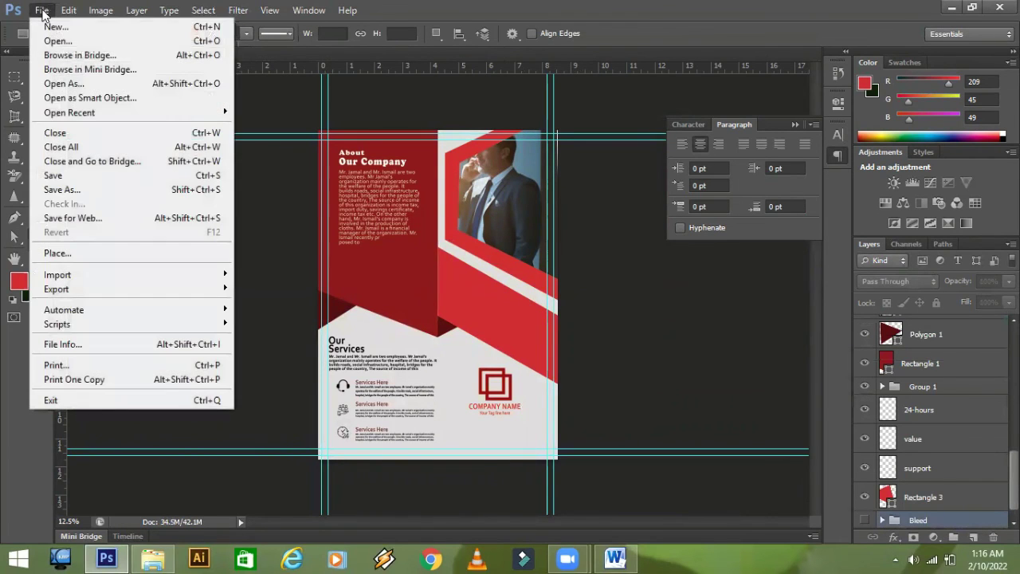
{"action": "left_click", "coordinate": [68, 42]}
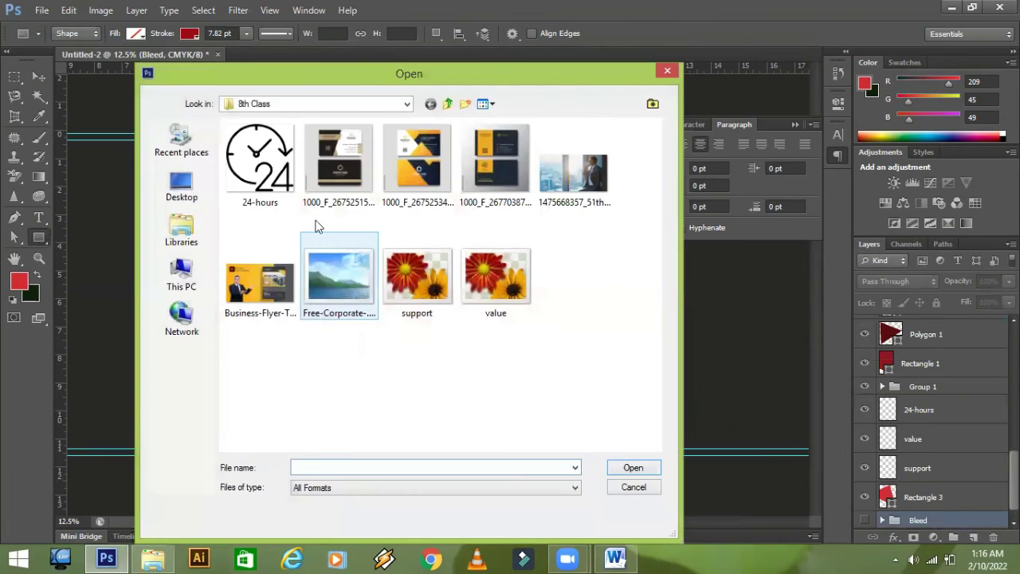
{"action": "left_click", "coordinate": [448, 104]}
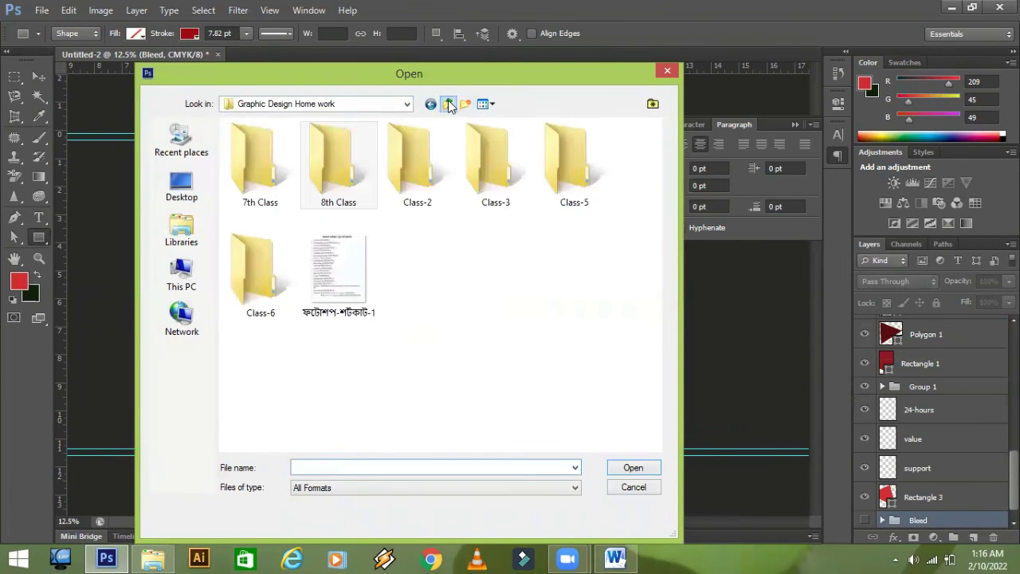
{"action": "left_click", "coordinate": [449, 105]}
{"action": "left_click", "coordinate": [335, 341]}
{"action": "double_click", "coordinate": [335, 341]}
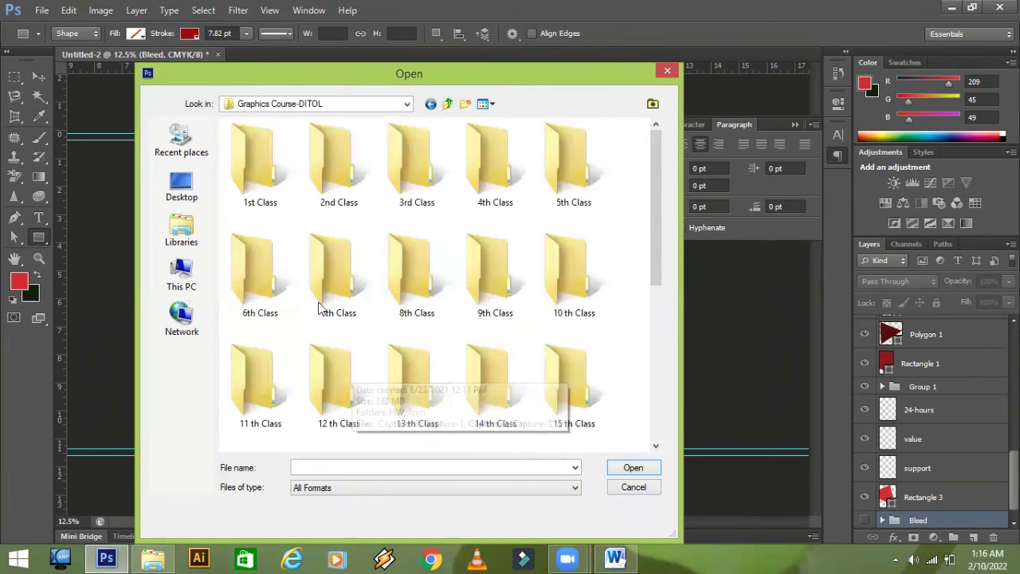
{"action": "double_click", "coordinate": [326, 292]}
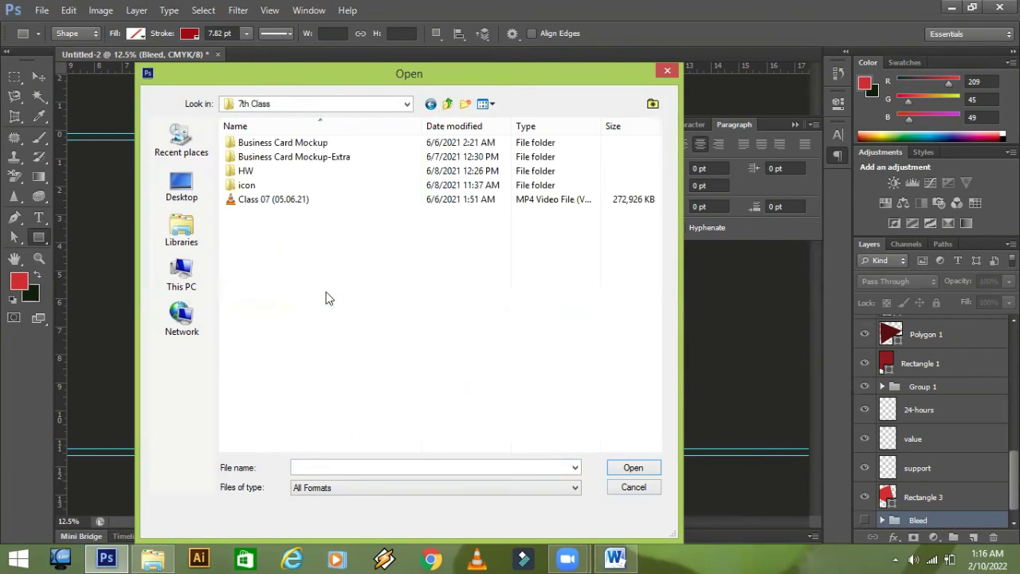
{"action": "left_click", "coordinate": [302, 158]}
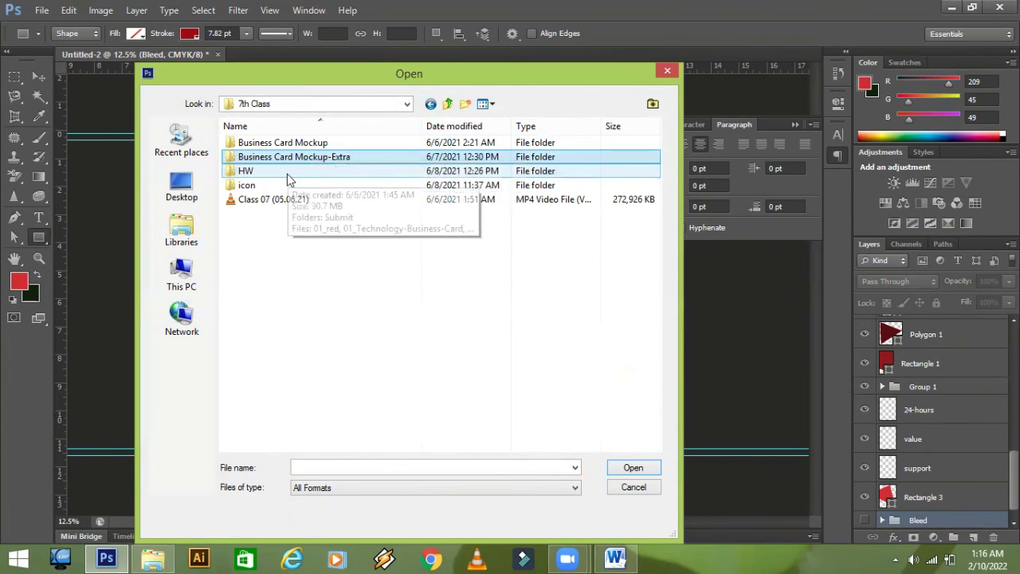
- Open the mockup file PF8XZK1.psd from the Flyer Mockup folder, inside Mockup Flyer in the 8th Class folder
{"action": "left_click", "coordinate": [447, 104]}
{"action": "left_click", "coordinate": [393, 282]}
{"action": "double_click", "coordinate": [392, 281]}
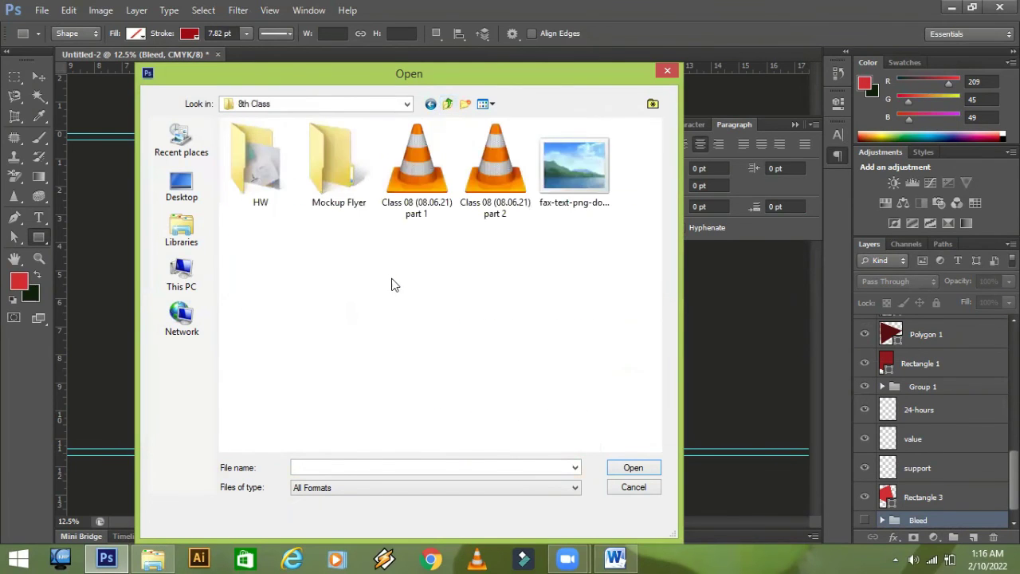
{"action": "double_click", "coordinate": [329, 159]}
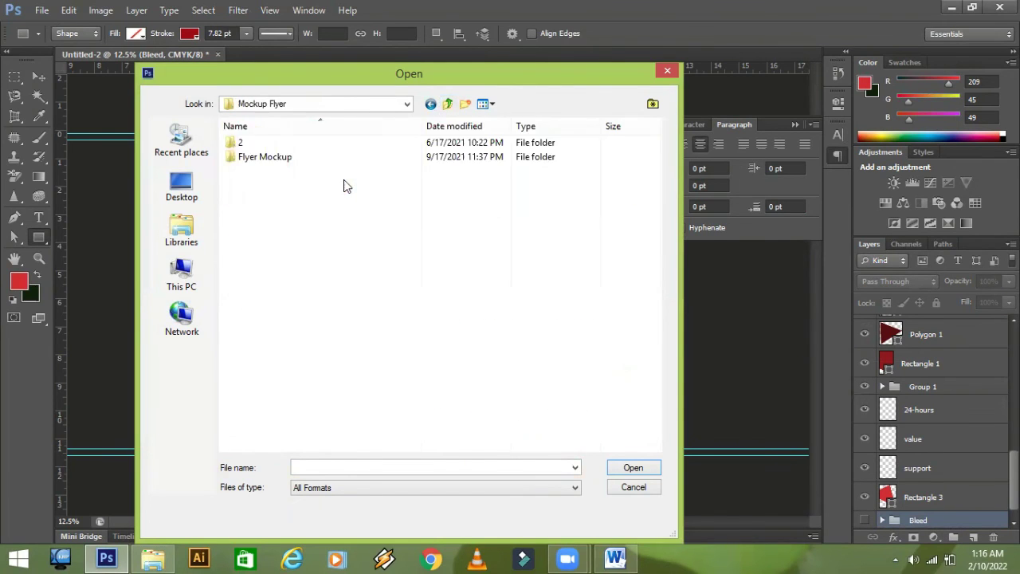
{"action": "double_click", "coordinate": [275, 145]}
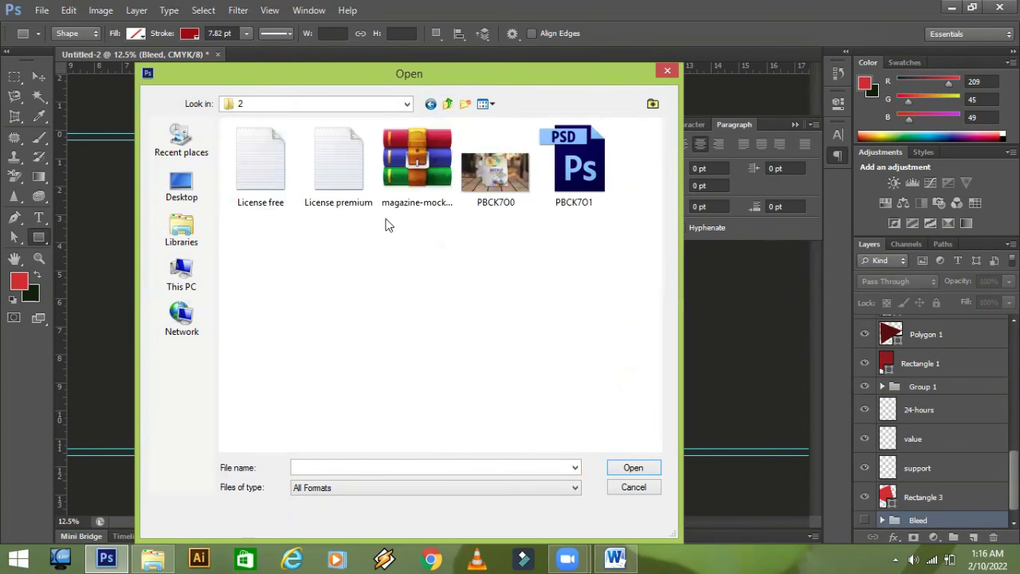
{"action": "left_click", "coordinate": [447, 104]}
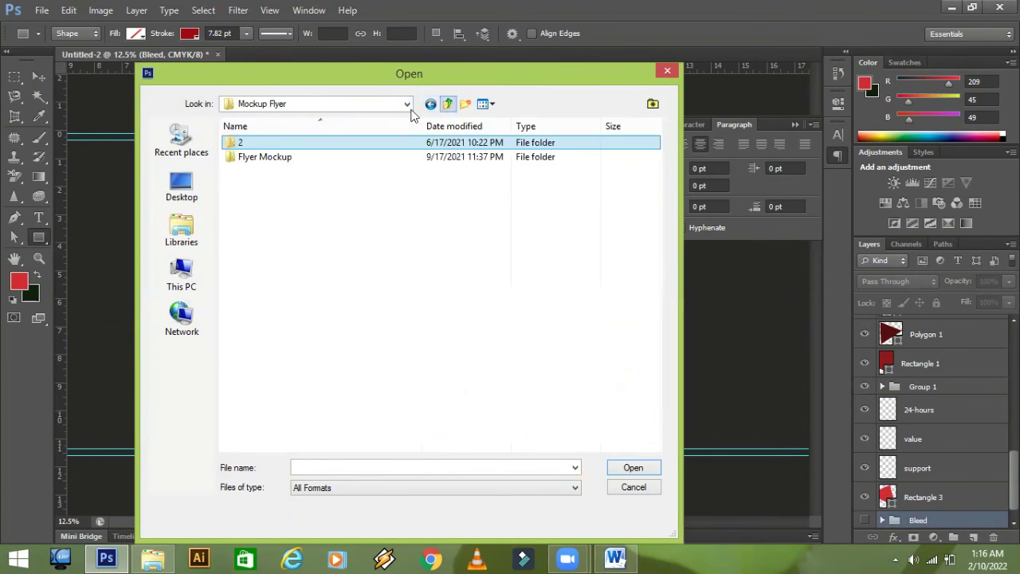
{"action": "double_click", "coordinate": [269, 157]}
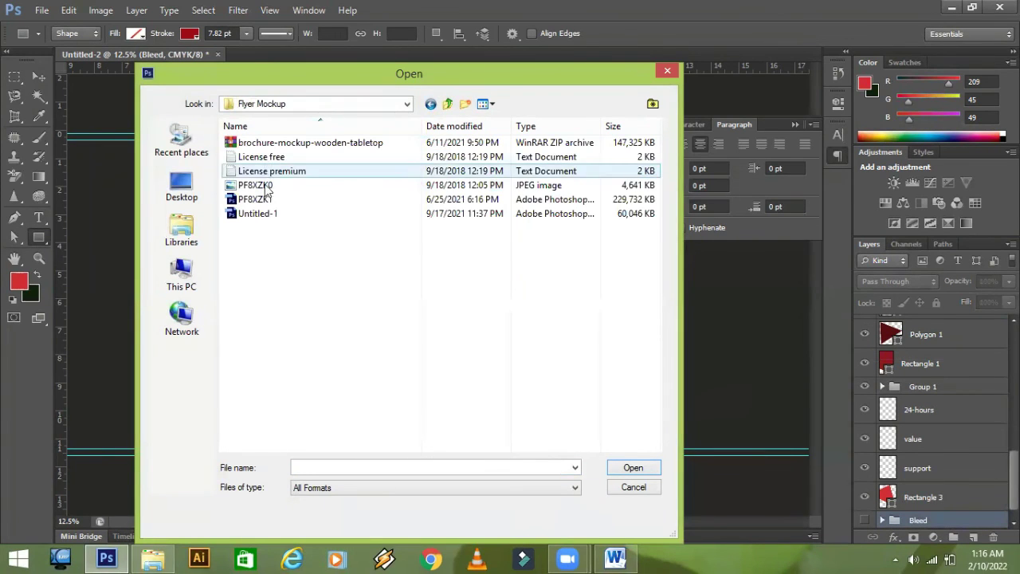
{"action": "left_click", "coordinate": [256, 199]}
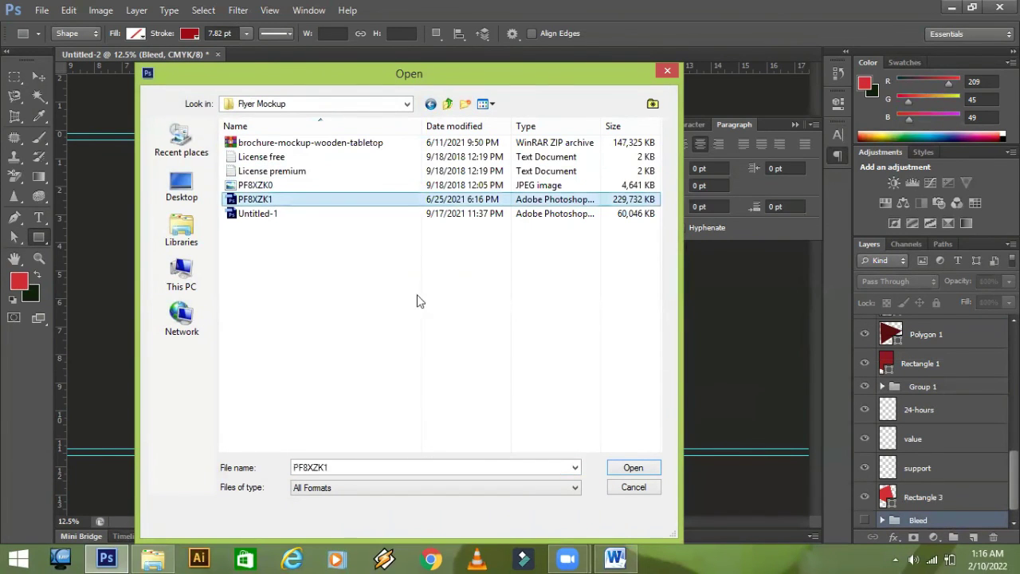
{"action": "left_click", "coordinate": [630, 467]}
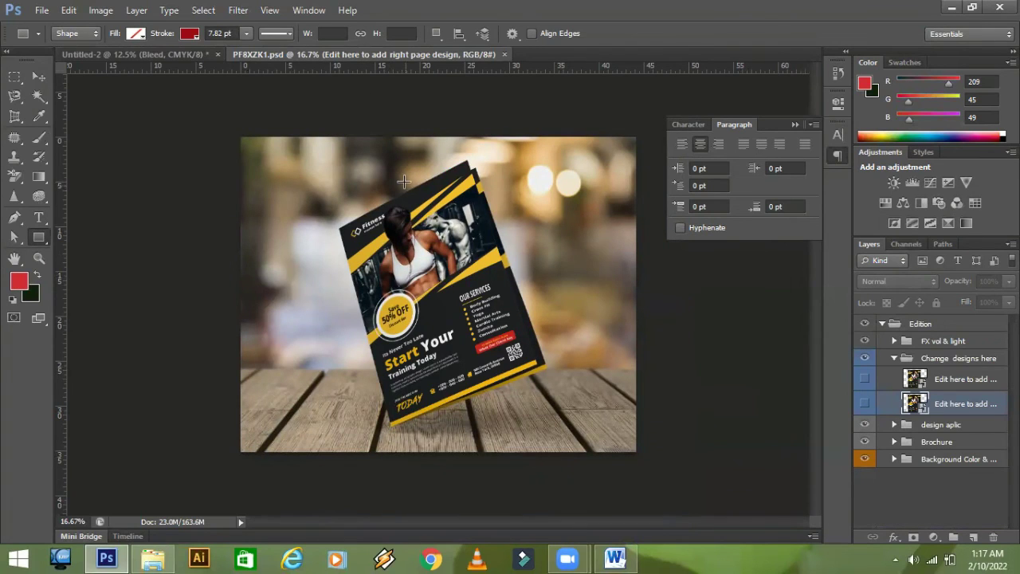
- Select the flyer area inside the outermost guides in Untitled-2 and copy it merged from all visible layers
{"action": "left_click", "coordinate": [150, 55]}
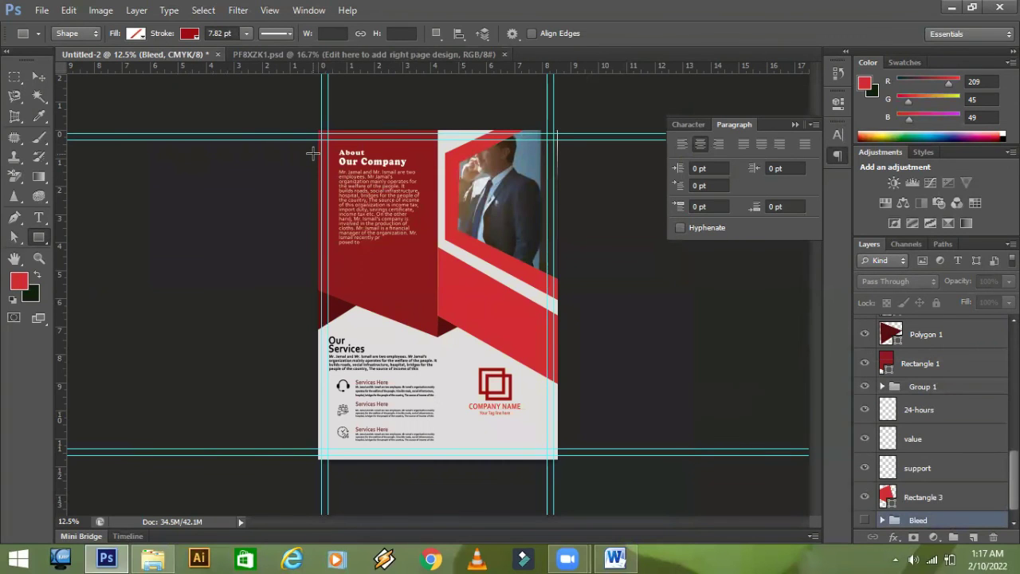
{"action": "key", "text": "ctrl+plus"}
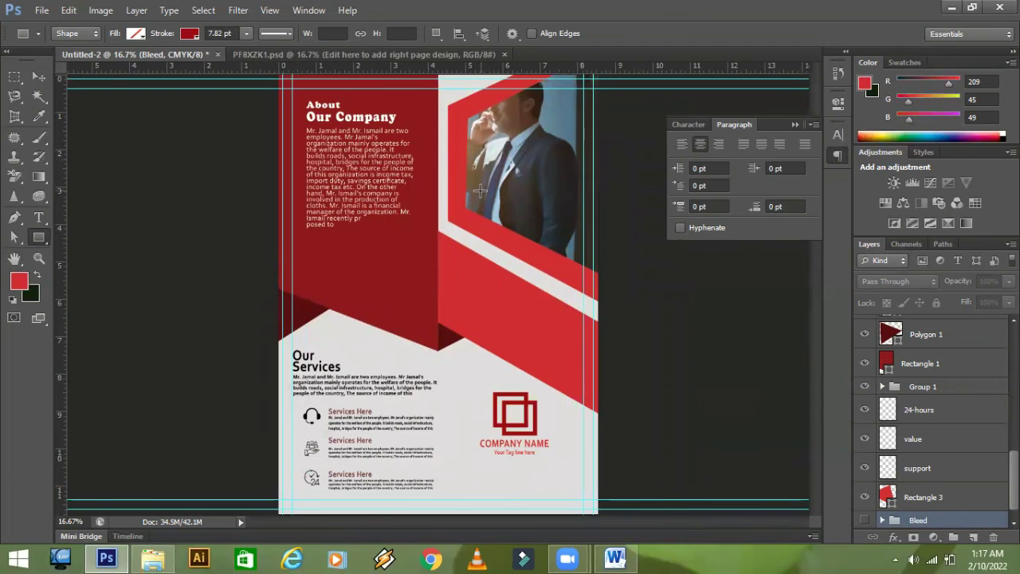
{"action": "key", "text": "ctrl+plus"}
{"action": "left_click_drag", "start_coordinate": [478, 184], "coordinate": [422, 329]}
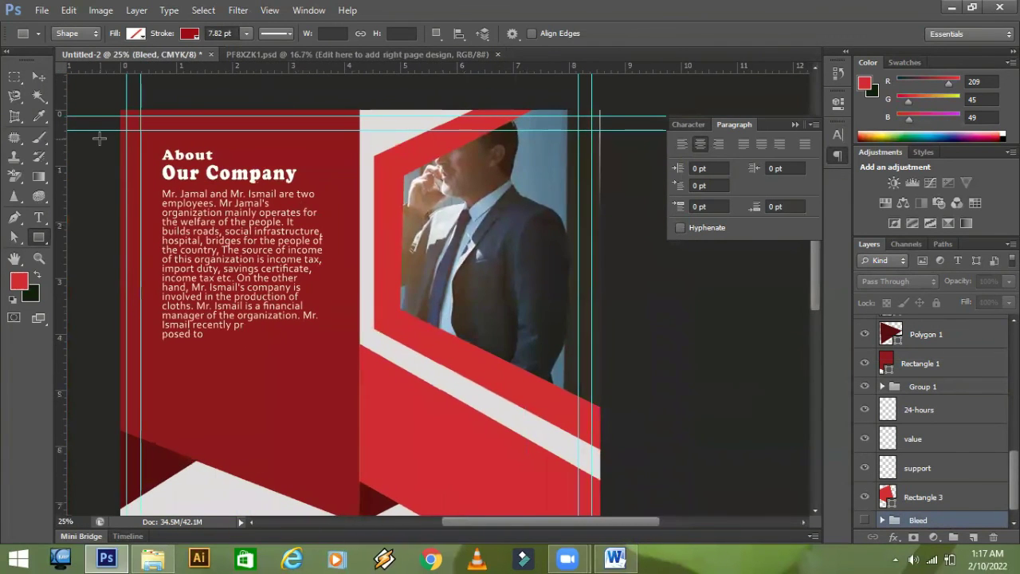
{"action": "left_click", "coordinate": [17, 79]}
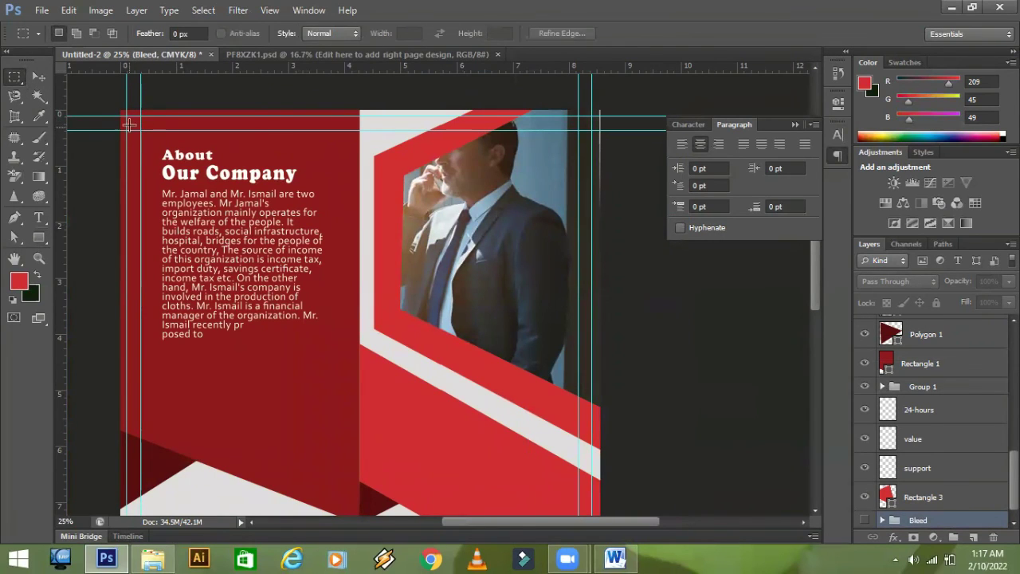
{"action": "left_click_drag", "start_coordinate": [126, 115], "coordinate": [591, 141]}
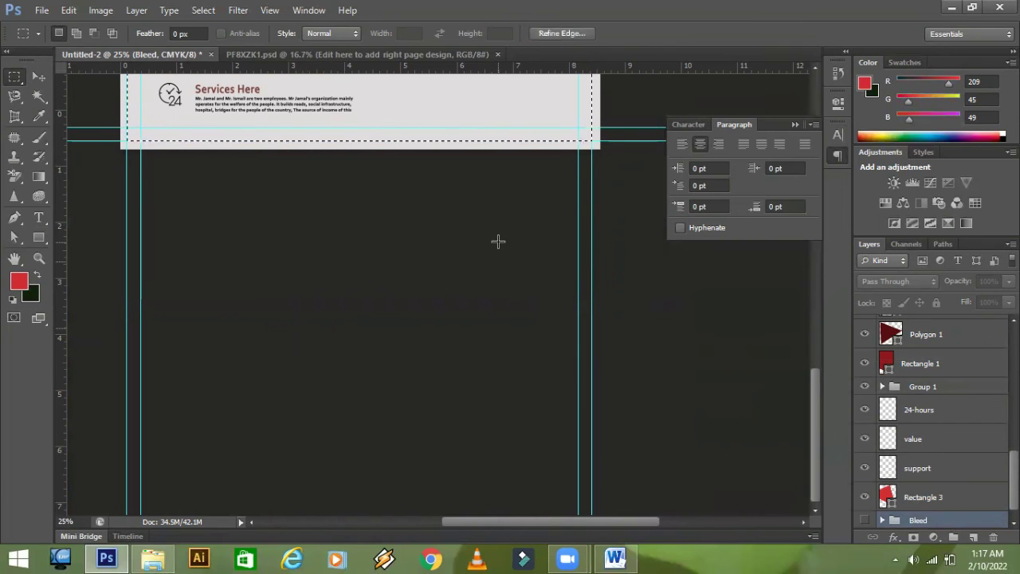
{"action": "key", "text": "ctrl+minus"}
{"action": "key", "text": "ctrl+minus"}
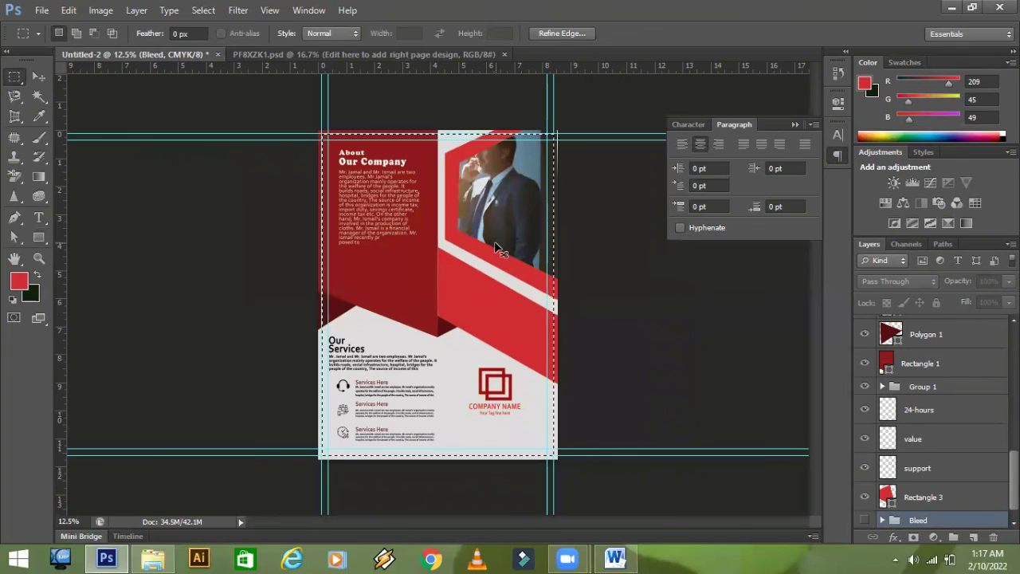
{"action": "key", "text": "ctrl+shift+c"}
- Switch to the PF8XZK1.psd mockup and open the contents of its cover page smart object
{"action": "left_click", "coordinate": [467, 56]}
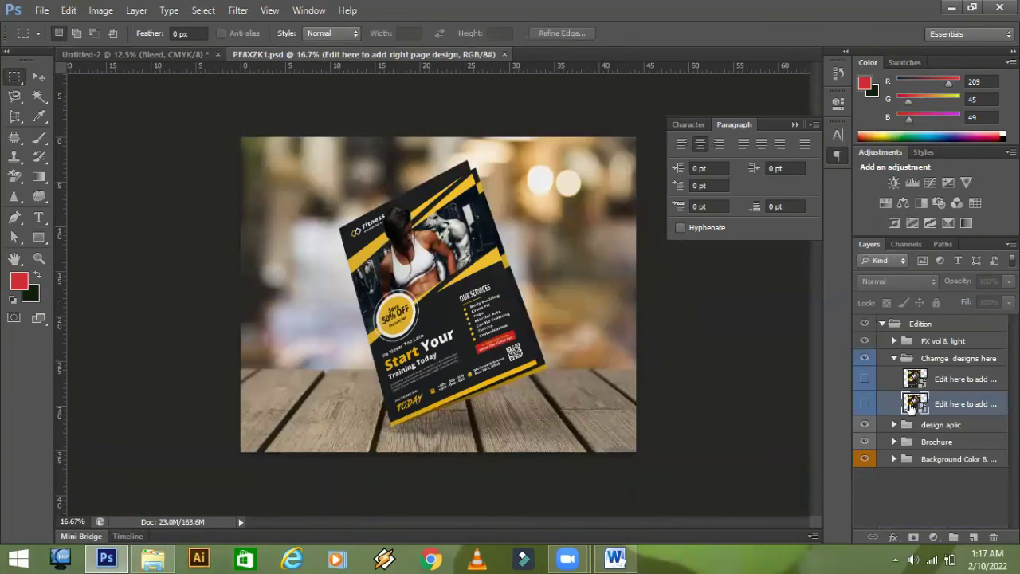
{"action": "left_click", "coordinate": [865, 379]}
{"action": "left_click", "coordinate": [865, 379]}
{"action": "left_click", "coordinate": [920, 383]}
{"action": "double_click", "coordinate": [920, 383]}
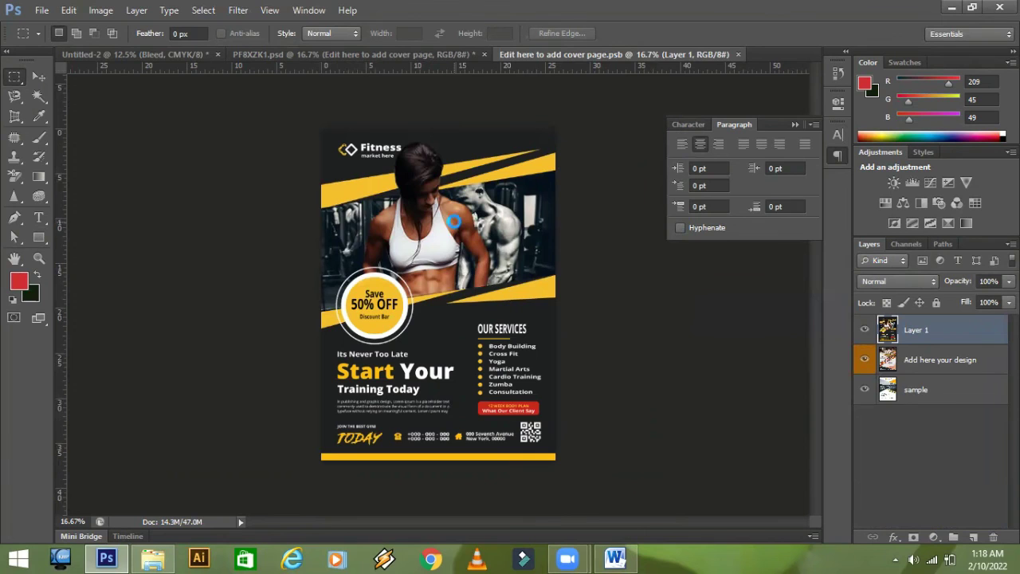
- Paste the flyer over the cover page, scale it to 75.58% width and 77.07% height, and save it into the mockup
{"action": "key", "text": "ctrl+v"}
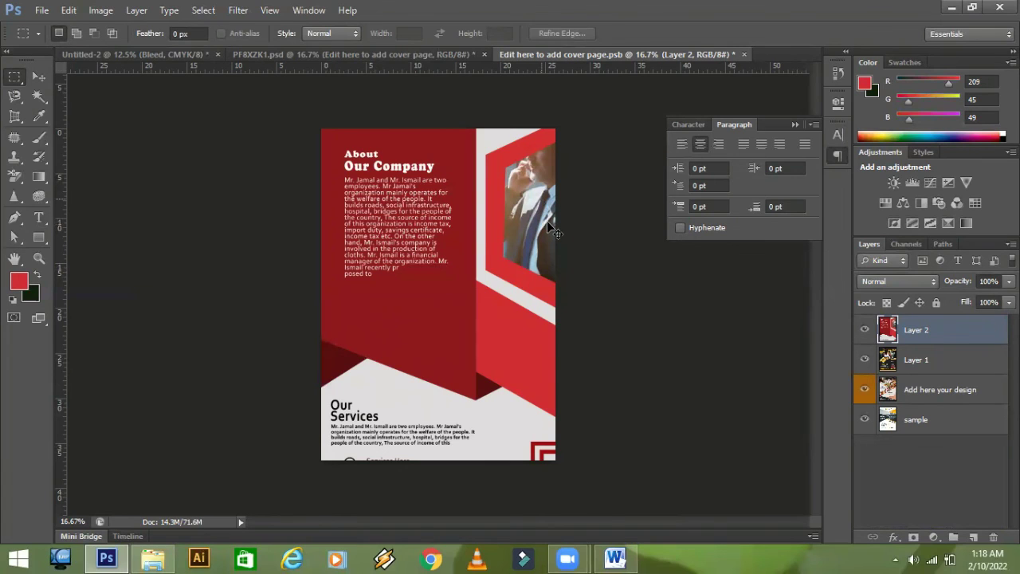
{"action": "key", "text": "ctrl+t"}
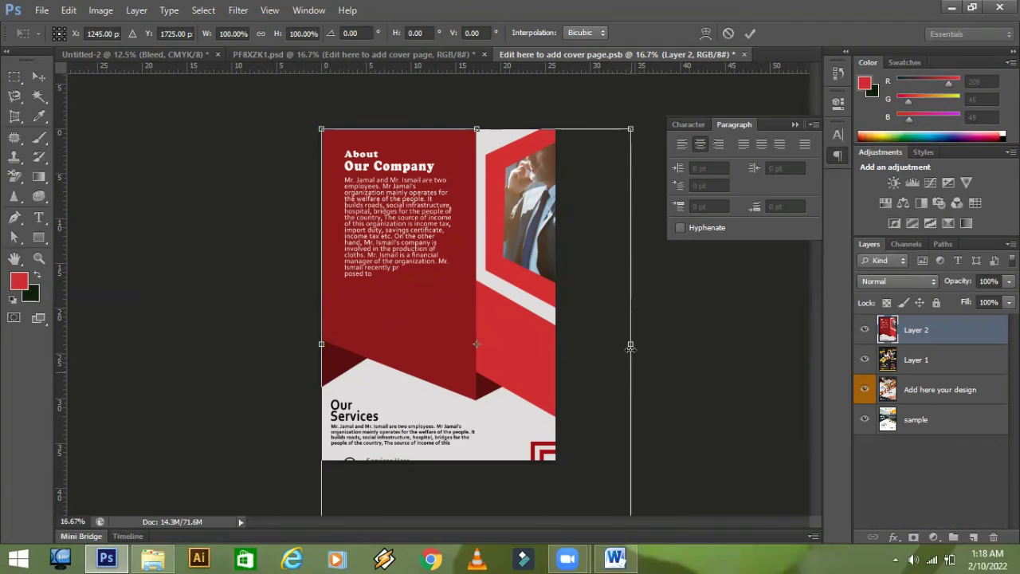
{"action": "left_click_drag", "start_coordinate": [576, 335], "coordinate": [556, 342]}
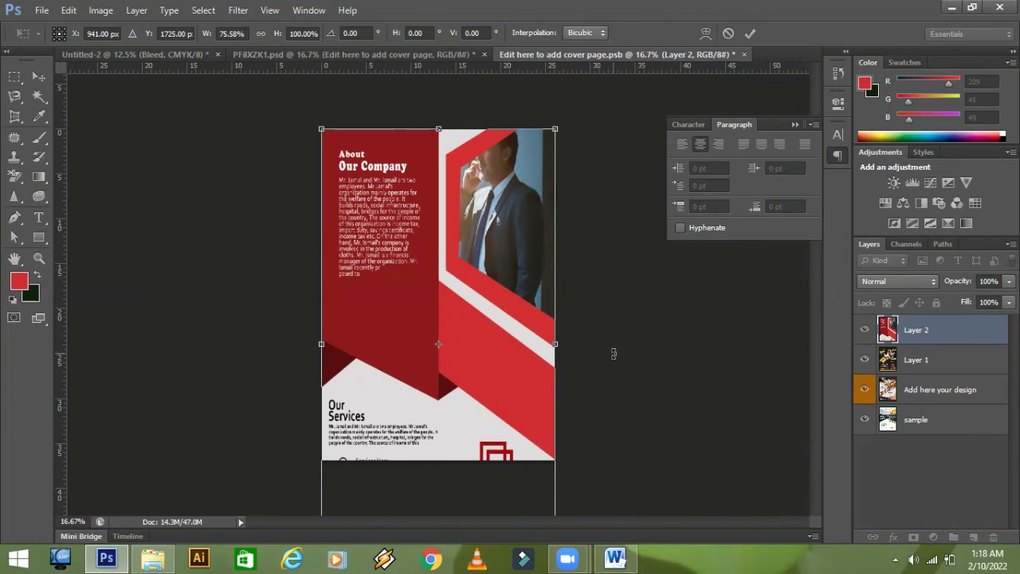
{"action": "key", "text": "ctrl+minus"}
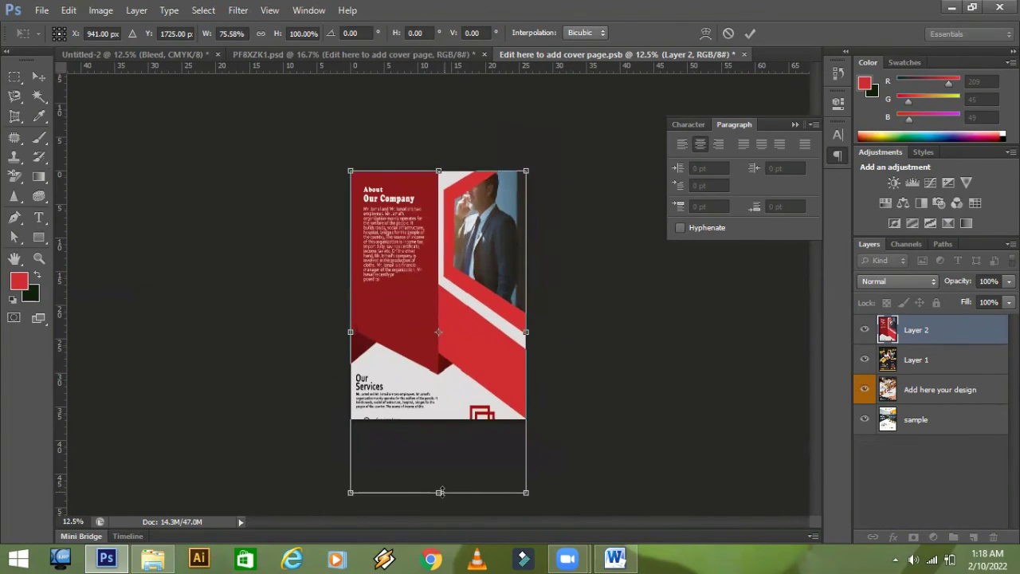
{"action": "left_click_drag", "start_coordinate": [439, 492], "coordinate": [440, 418]}
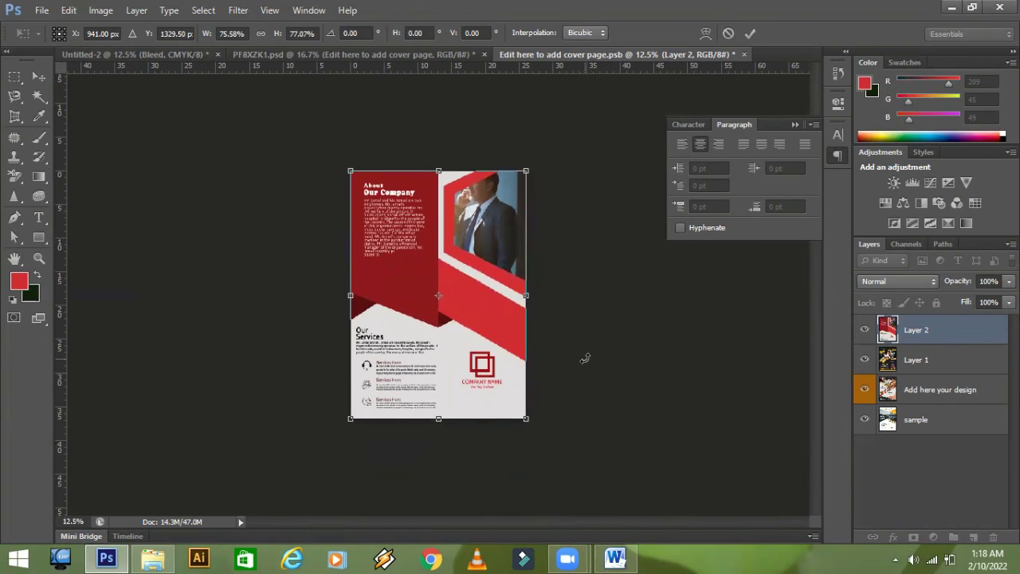
{"action": "key", "text": "Return"}
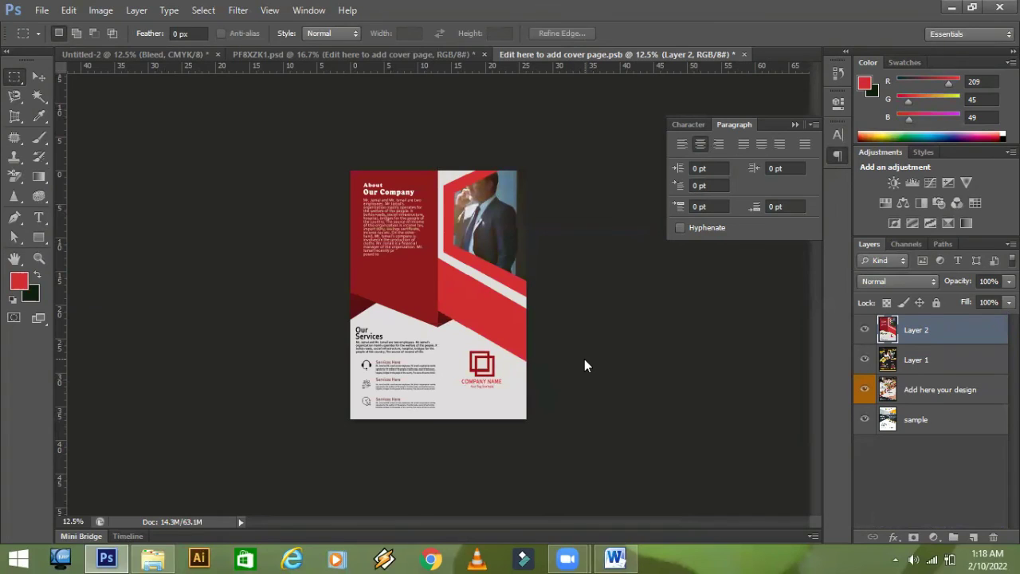
{"action": "key", "text": "ctrl+s"}
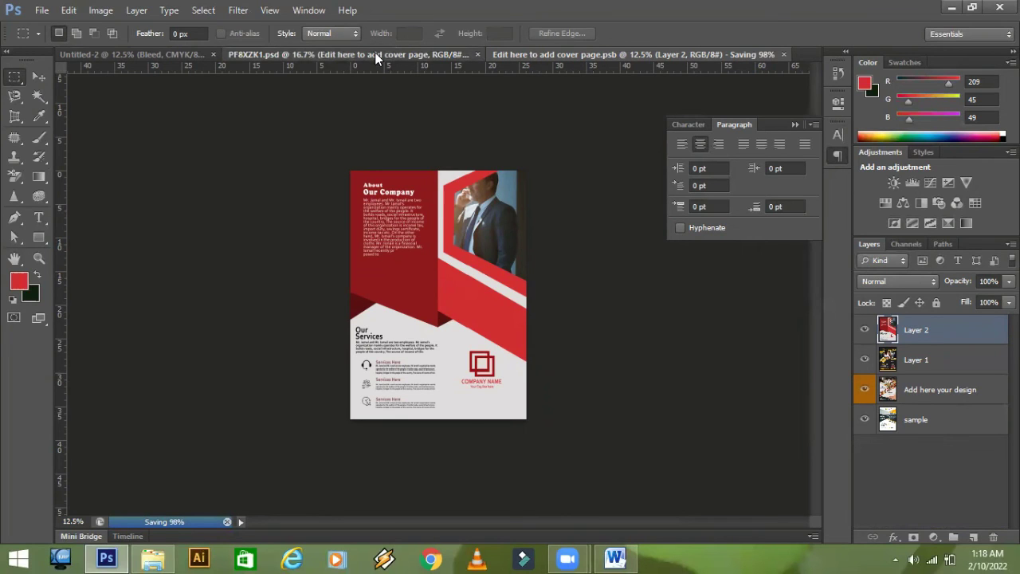
{"action": "left_click", "coordinate": [377, 56]}
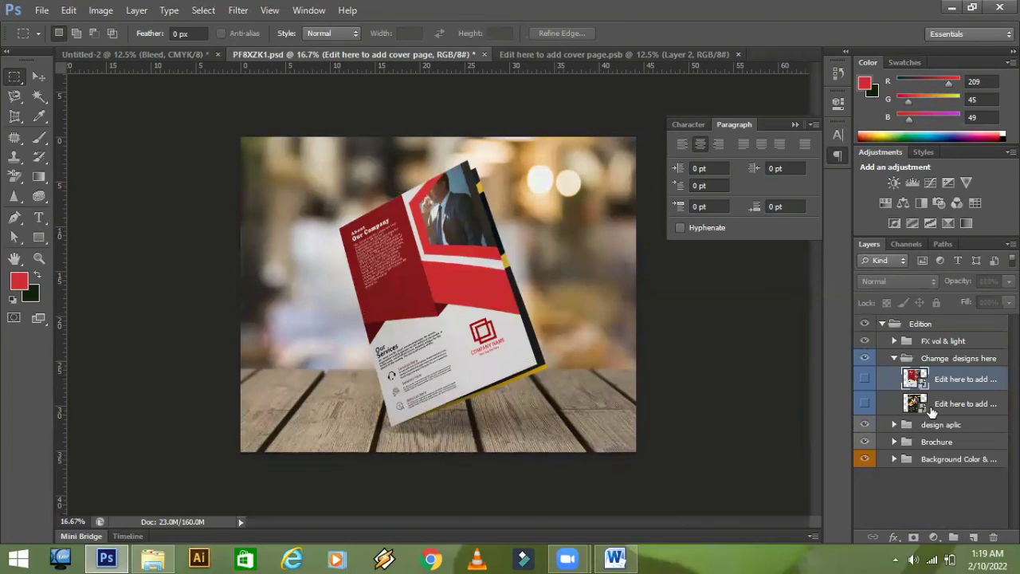
- Close the cover page document and paste the flyer into the contents of the mockup's right page smart object
{"action": "left_click", "coordinate": [931, 407]}
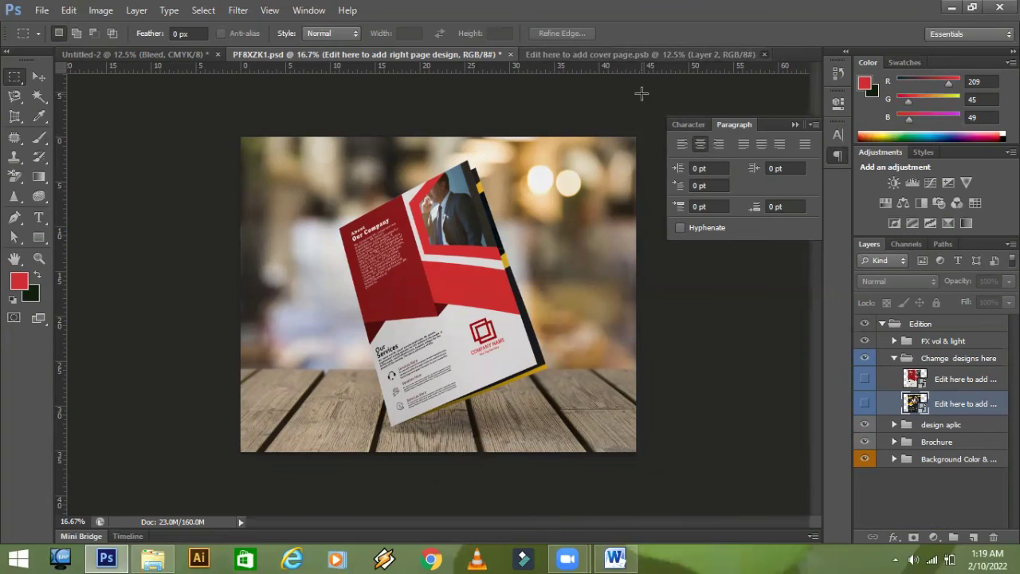
{"action": "key", "text": "ctrl+w"}
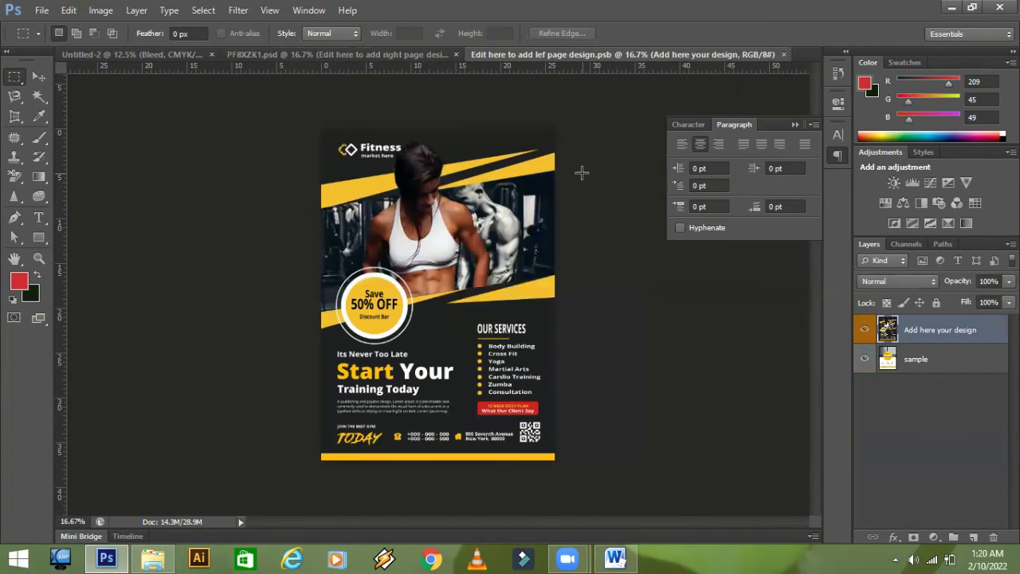
{"action": "left_click_drag", "start_coordinate": [587, 182], "coordinate": [581, 172]}
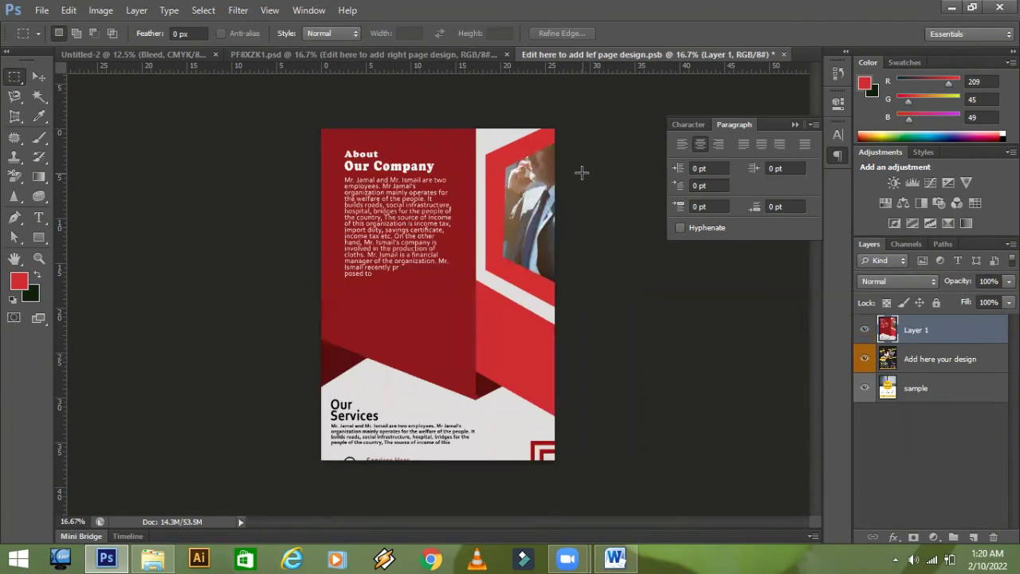
- Scale the pasted flyer to 75.38% width and 77.19% height to fill the second page, and save it into the mockup
{"action": "key", "text": "ctrl+t"}
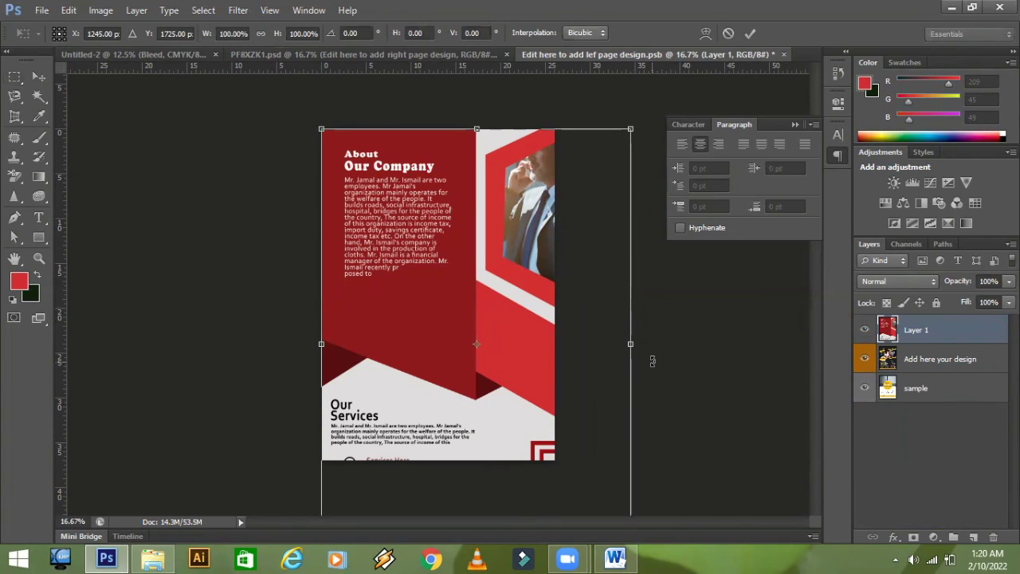
{"action": "key", "text": "ctrl+minus"}
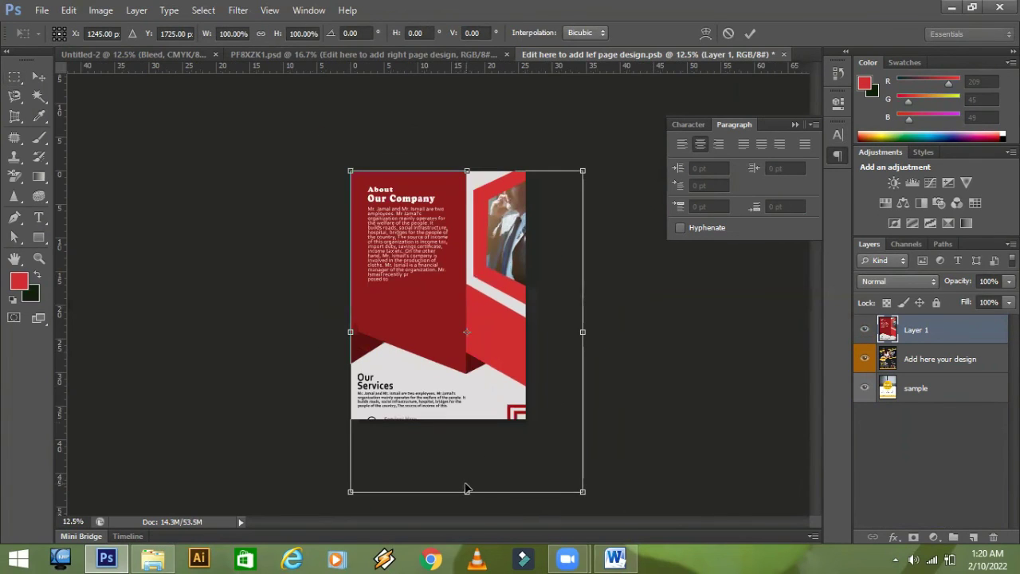
{"action": "left_click_drag", "start_coordinate": [466, 491], "coordinate": [468, 421]}
{"action": "left_click_drag", "start_coordinate": [583, 295], "coordinate": [525, 295]}
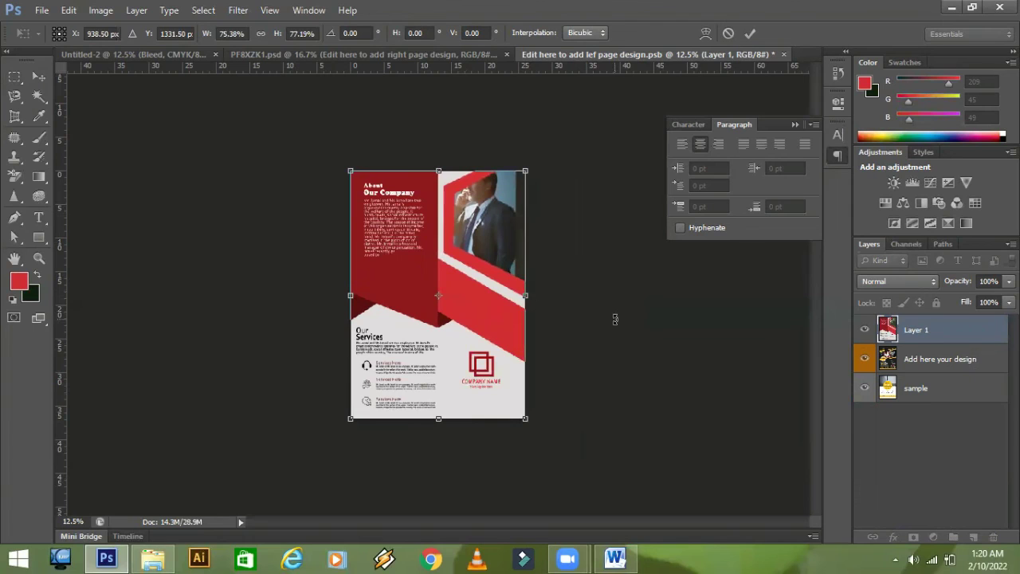
{"action": "key", "text": "Return"}
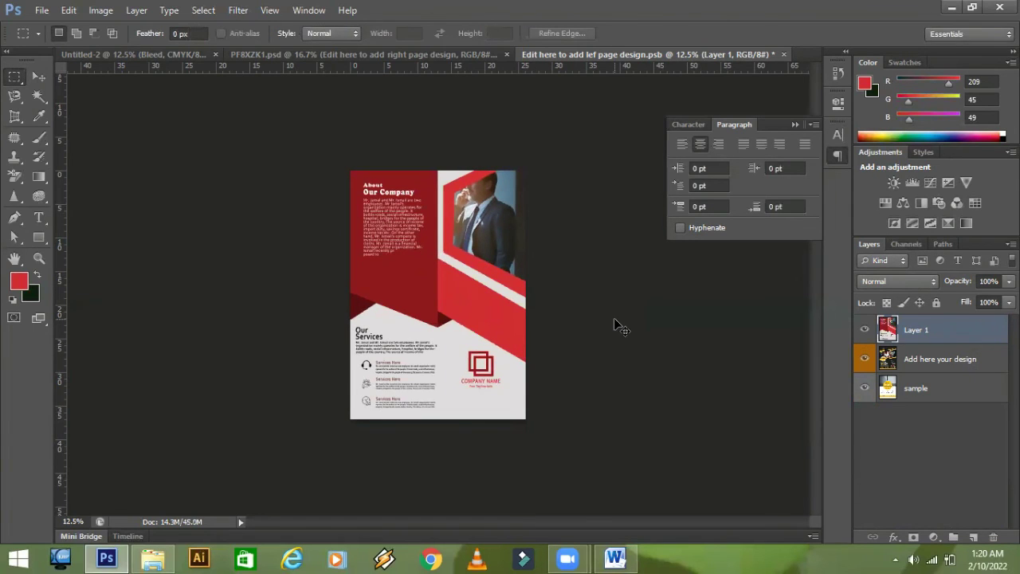
{"action": "key", "text": "ctrl+s"}
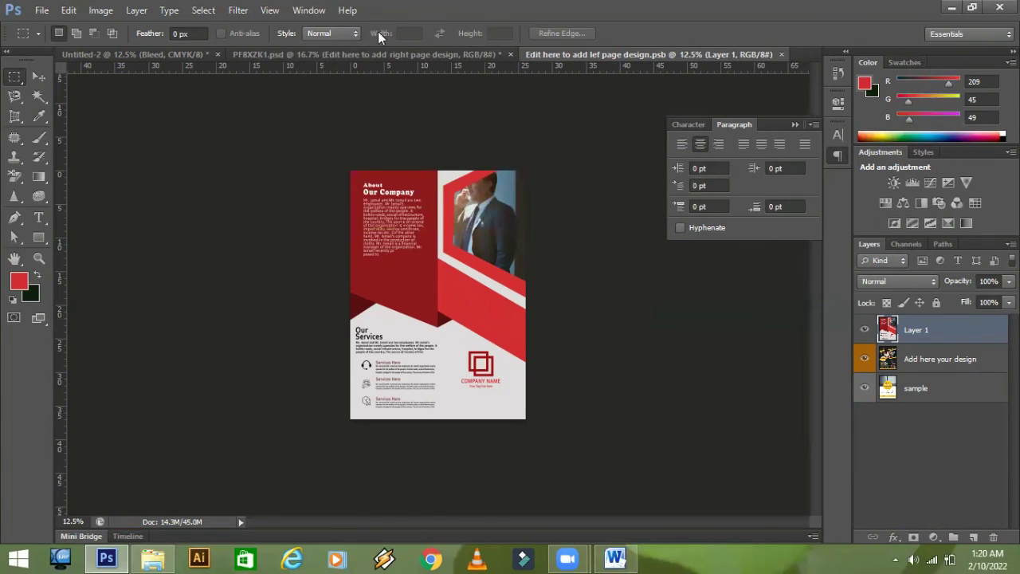
{"action": "left_click", "coordinate": [378, 54]}
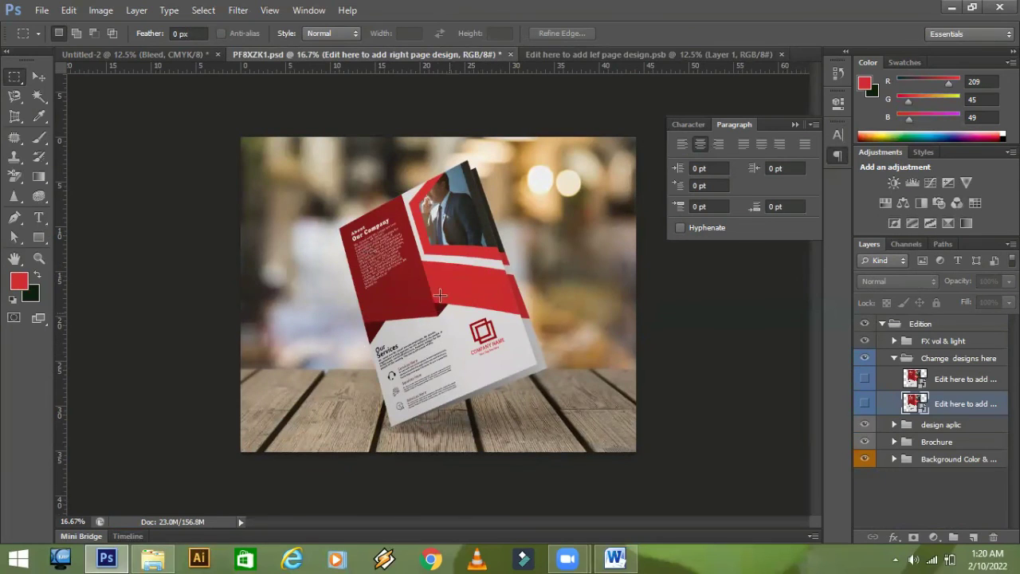
- Save the mockup as a JPEG copy named PF8XZK1.jpg on the Desktop, with quality 5 (Medium) and the Baseline ("Standard") format option
{"action": "left_click", "coordinate": [41, 9]}
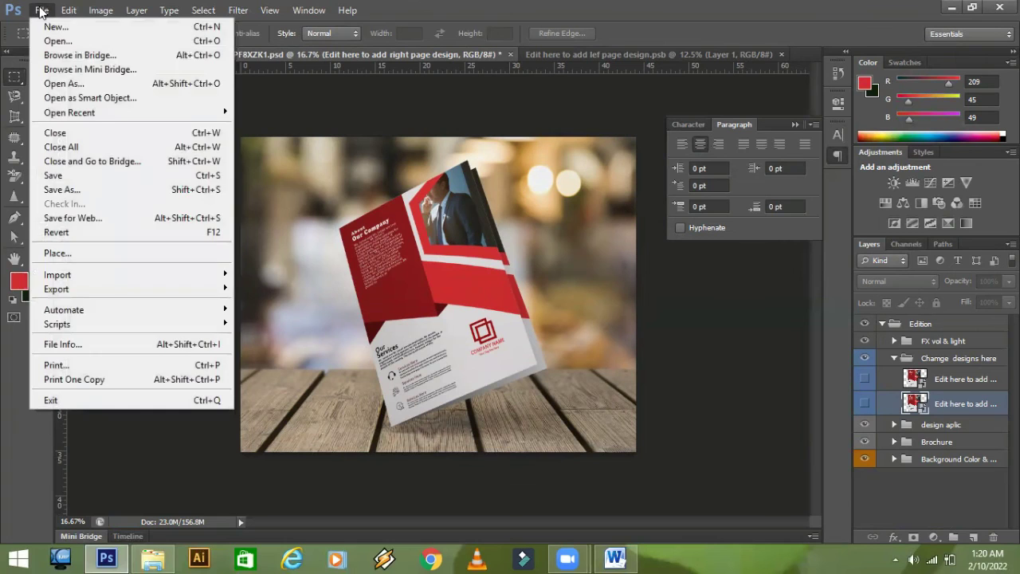
{"action": "left_click", "coordinate": [73, 190]}
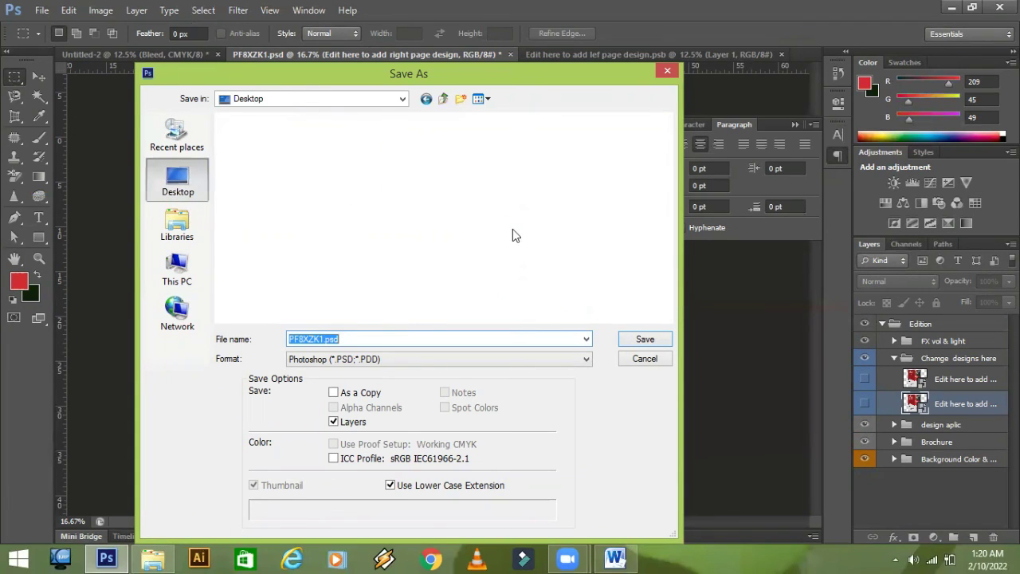
{"action": "left_click", "coordinate": [588, 359]}
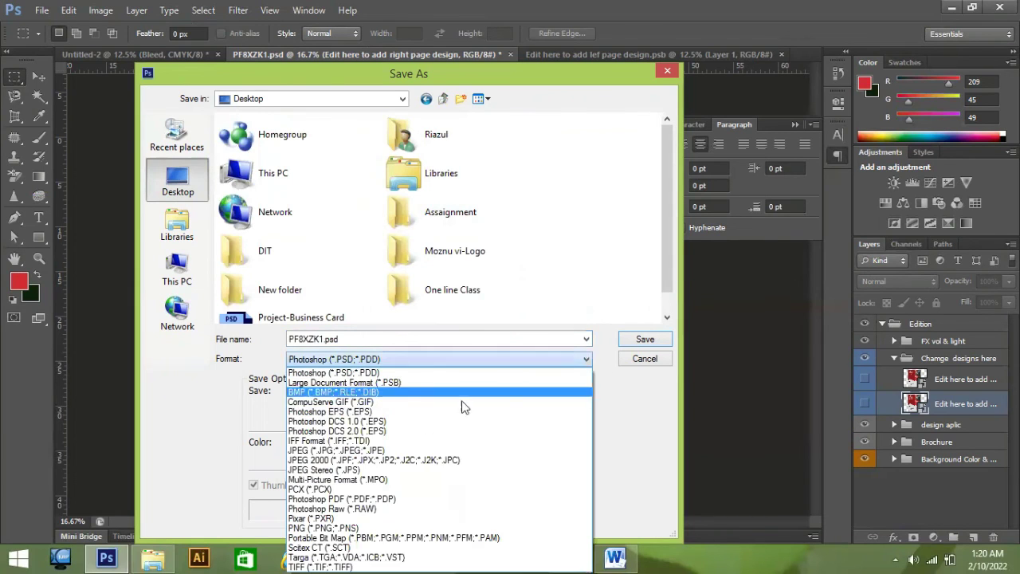
{"action": "left_click", "coordinate": [400, 451]}
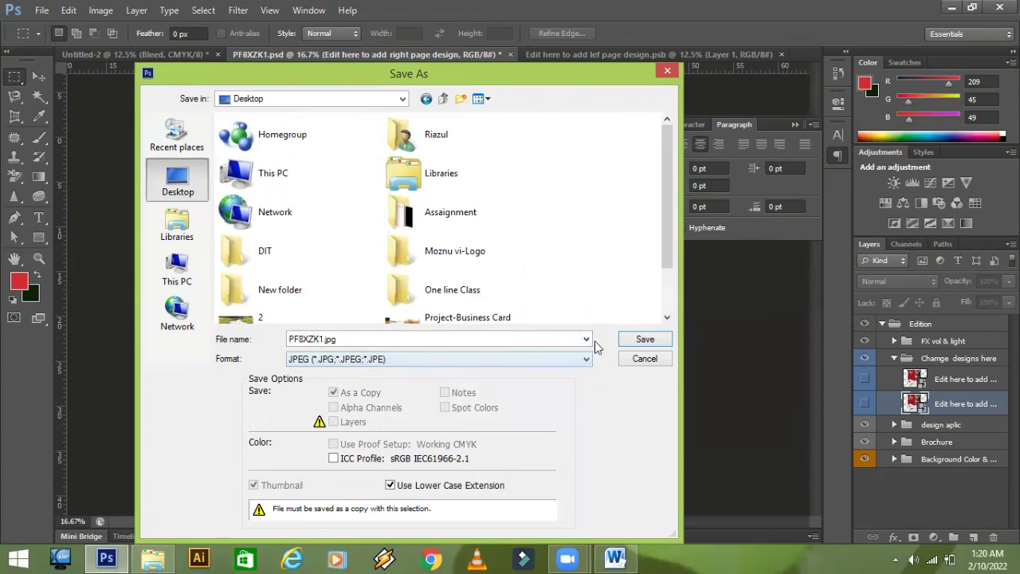
{"action": "left_click", "coordinate": [635, 343]}
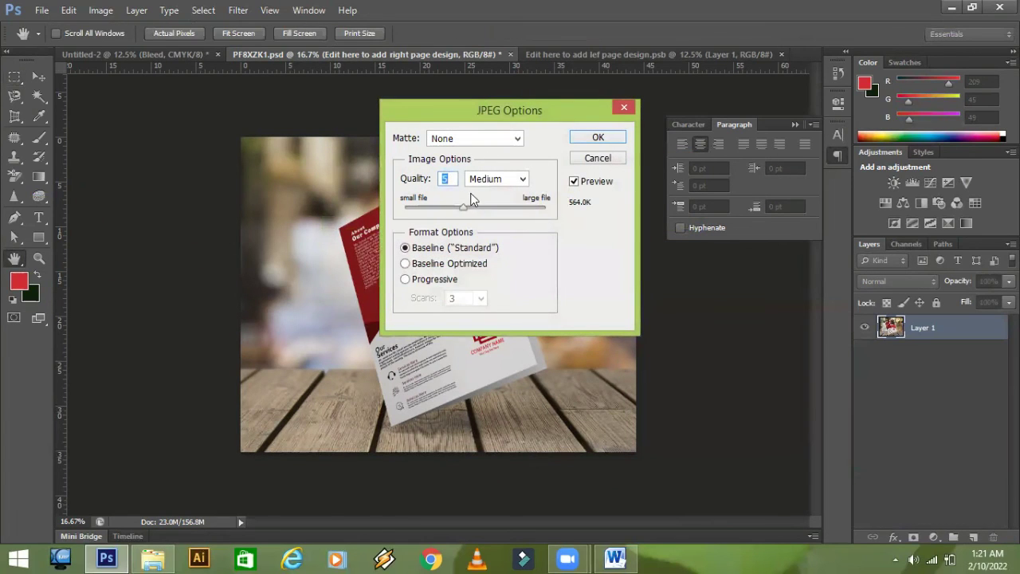
{"action": "left_click", "coordinate": [610, 140]}
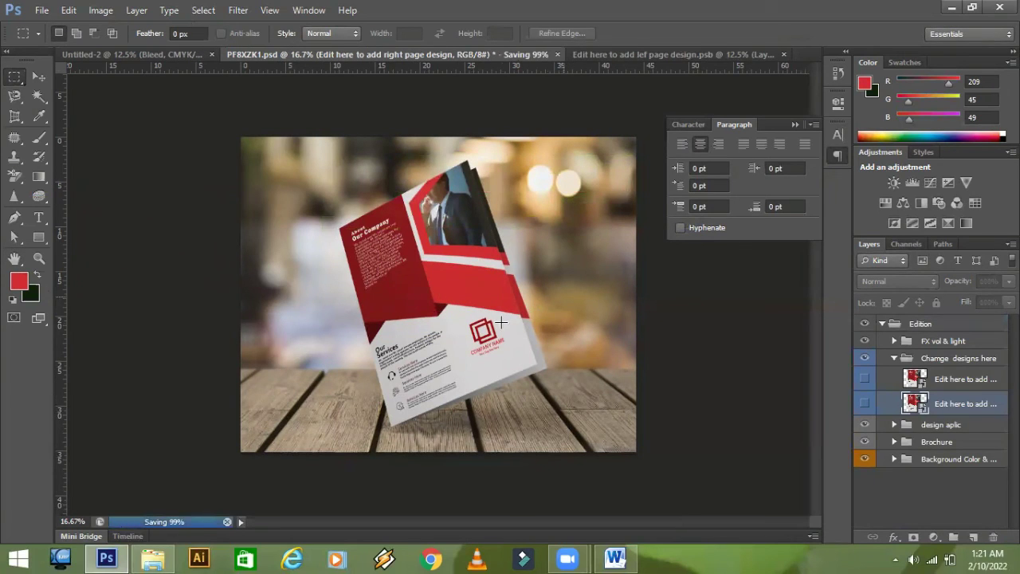
- Switch to the Windows desktop, refresh it, and open the exported PF8XZK1 image to check it
{"action": "left_click", "coordinate": [951, 8]}
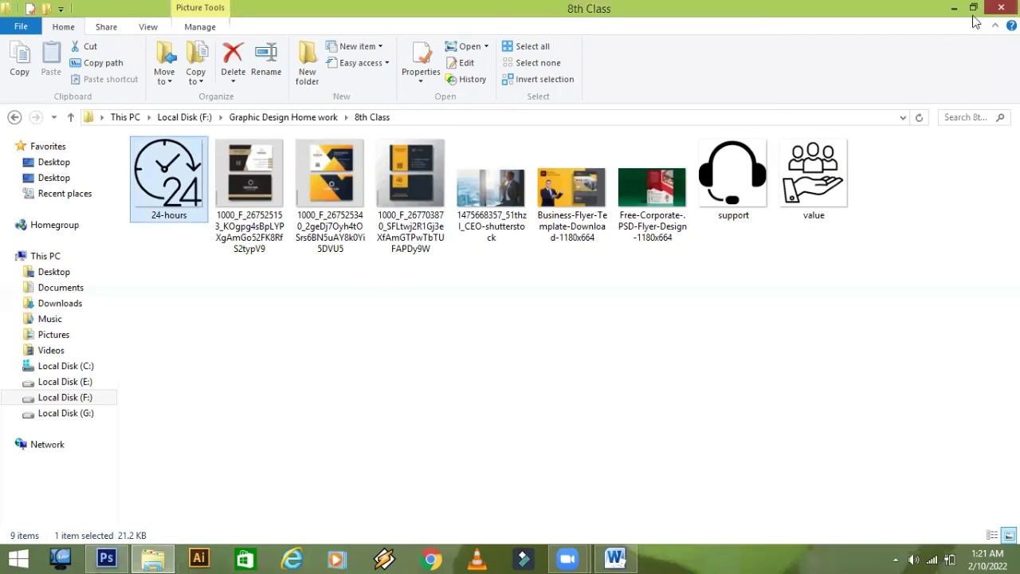
{"action": "key", "text": "super+d"}
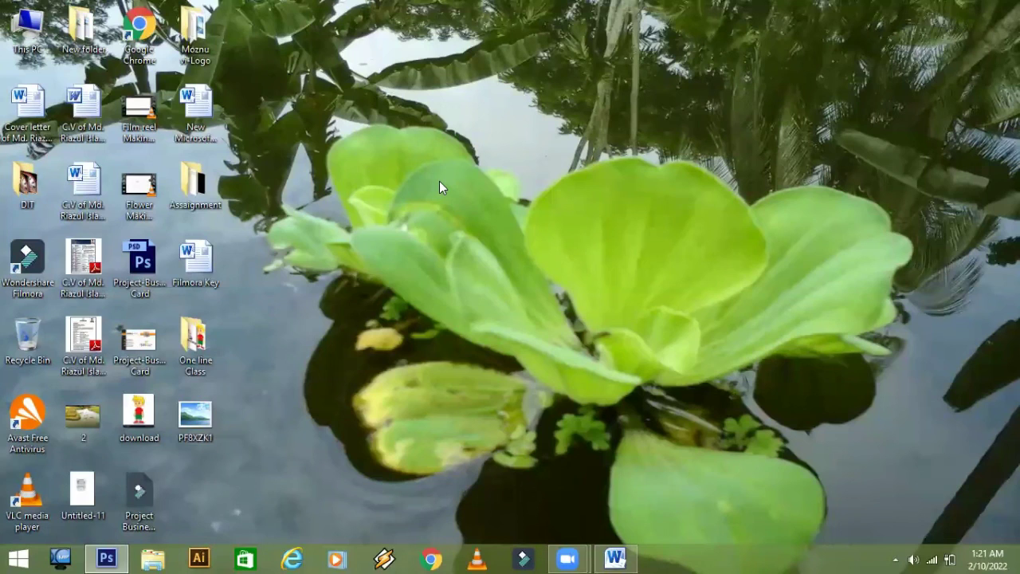
{"action": "right_click", "coordinate": [471, 116]}
{"action": "left_click", "coordinate": [502, 161]}
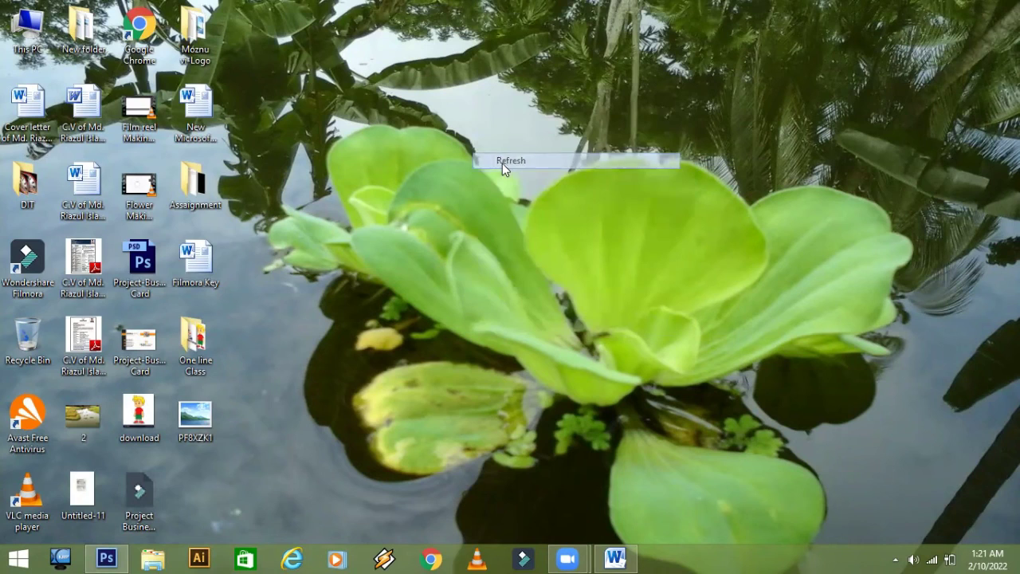
{"action": "double_click", "coordinate": [198, 412]}
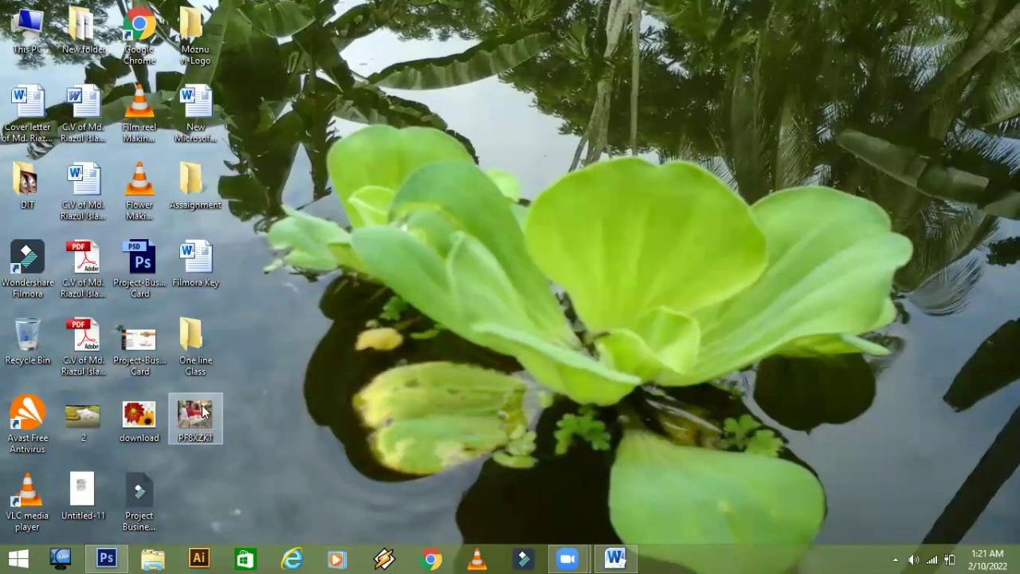
{"action": "left_click", "coordinate": [396, 288]}
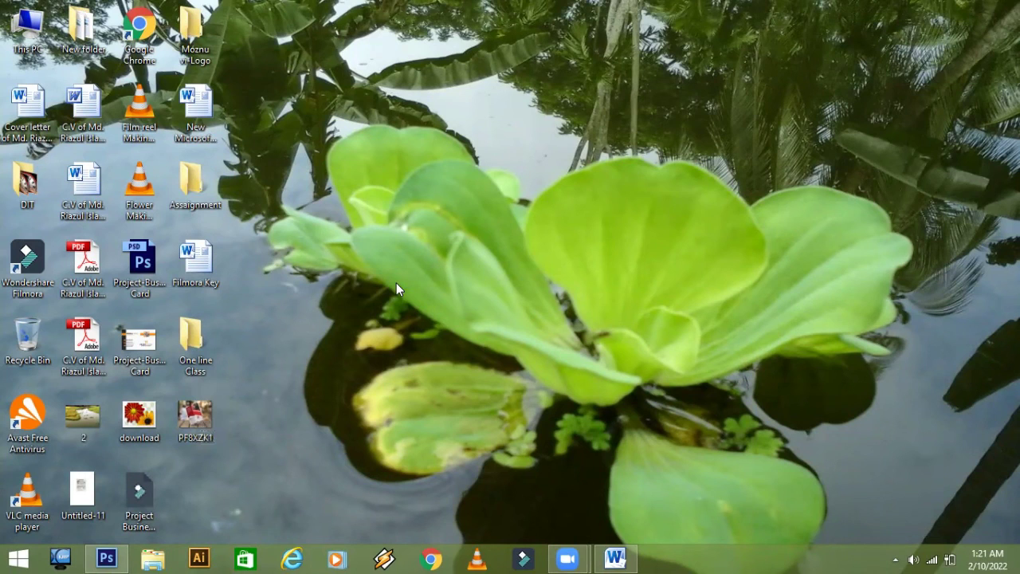